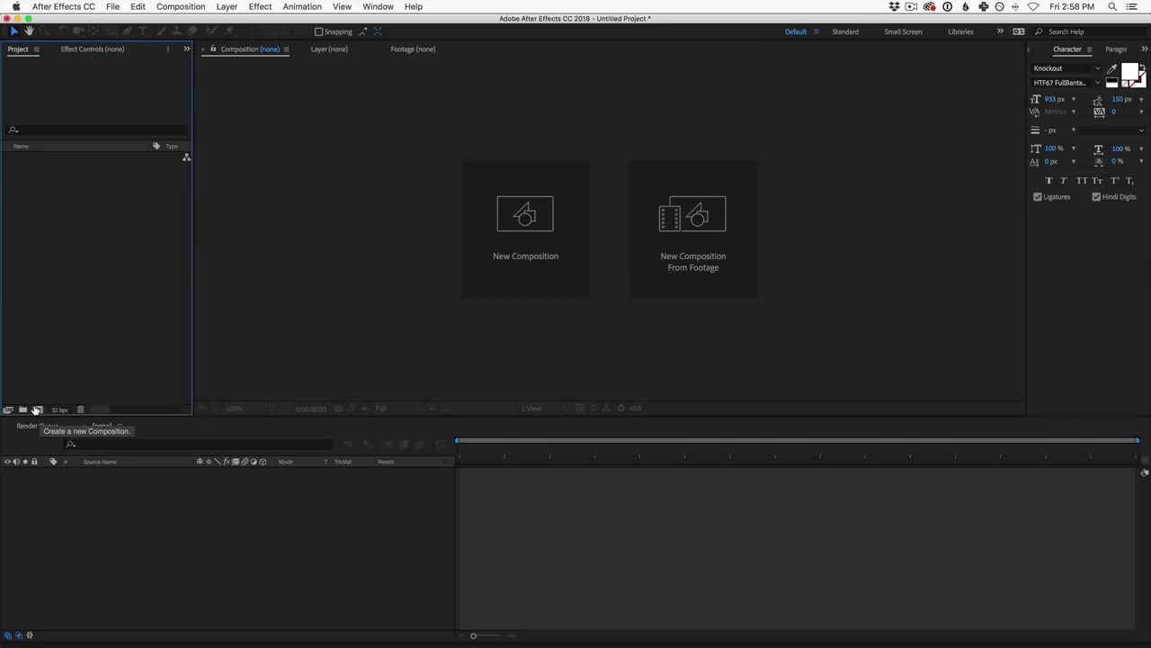
# Step: Create a new composition from the HDTV 1080 24 preset with its height changed to 800 px
pyautogui.click(530, 224)
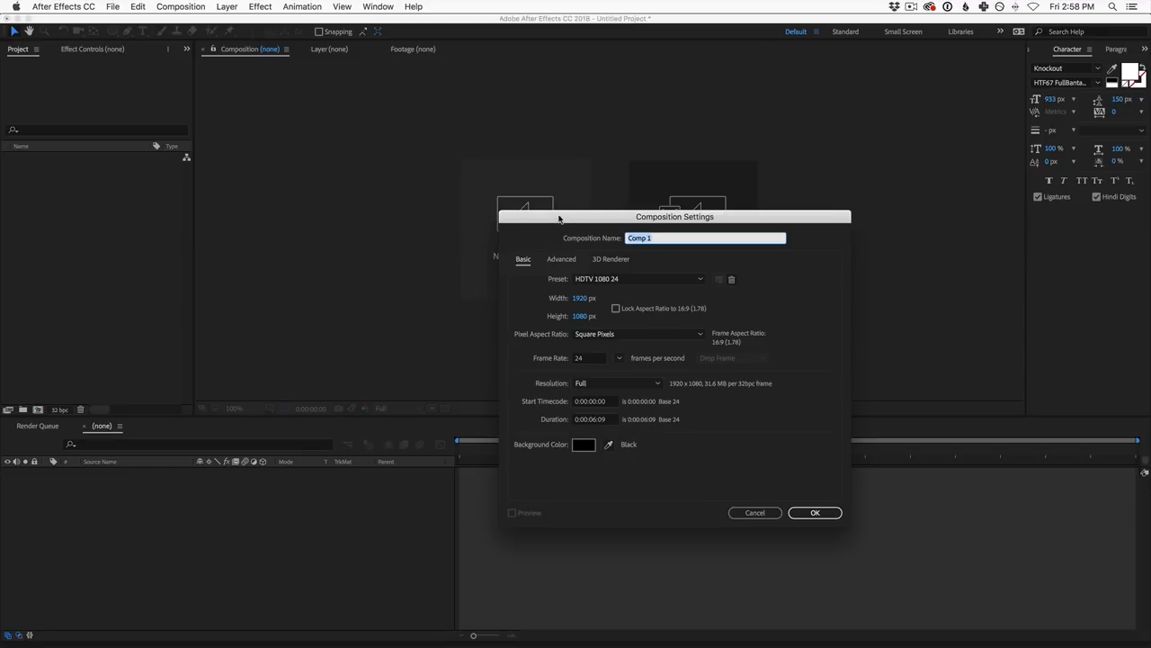
pyautogui.moveTo(558, 222); pyautogui.dragTo(491, 119)
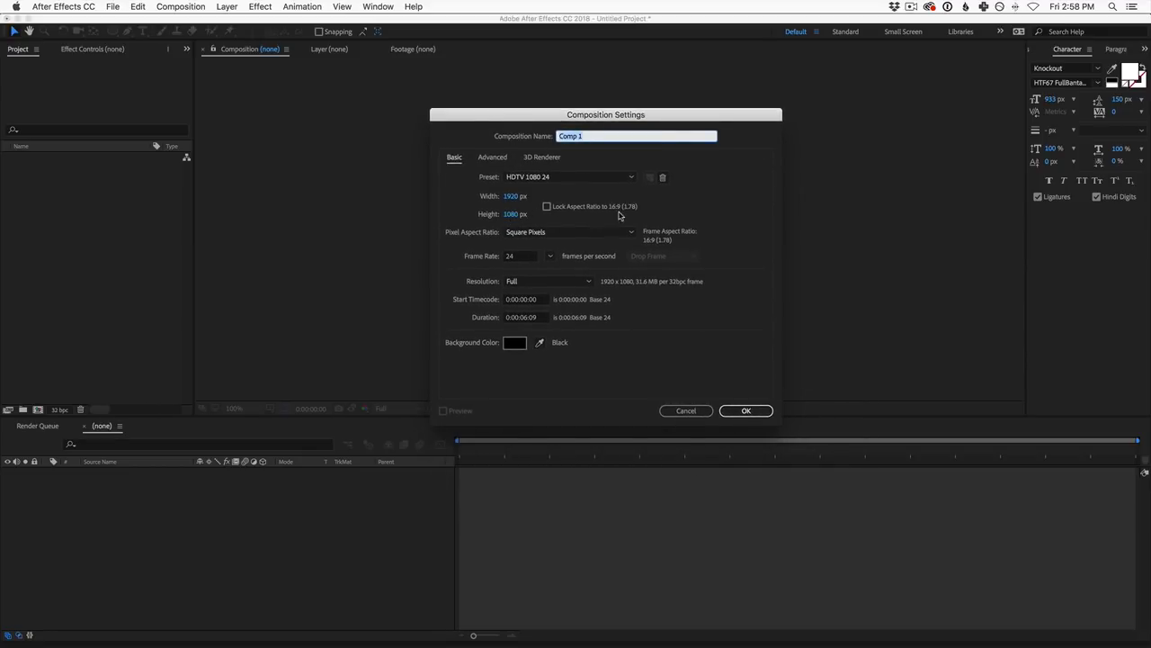
pyautogui.moveTo(512, 217); pyautogui.dragTo(514, 217)
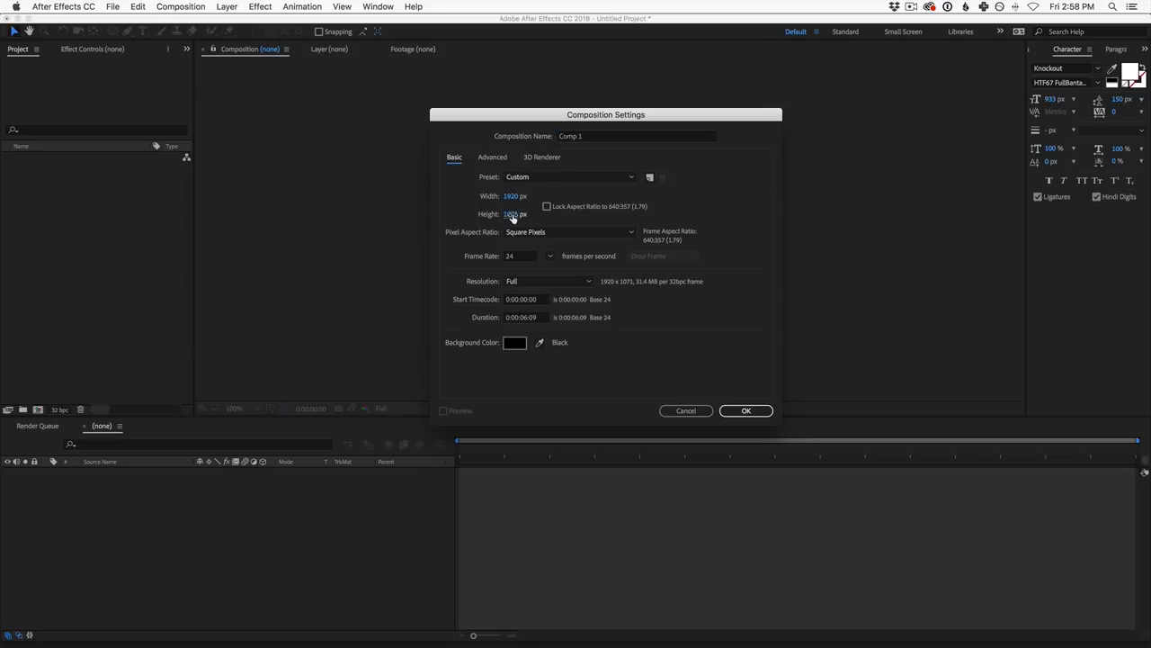
pyautogui.click(513, 216)
pyautogui.write('800')
pyautogui.click(746, 411)
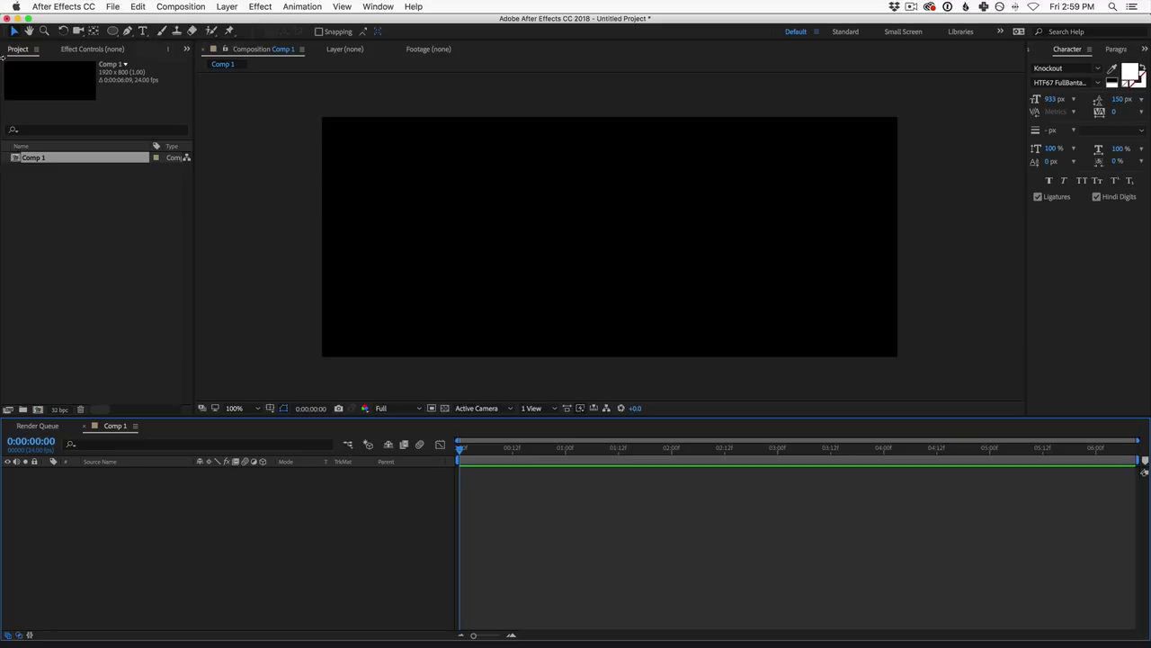
# Step: Add a text layer reading "YOUR NAME" in the middle of the composition
pyautogui.click(141, 32)
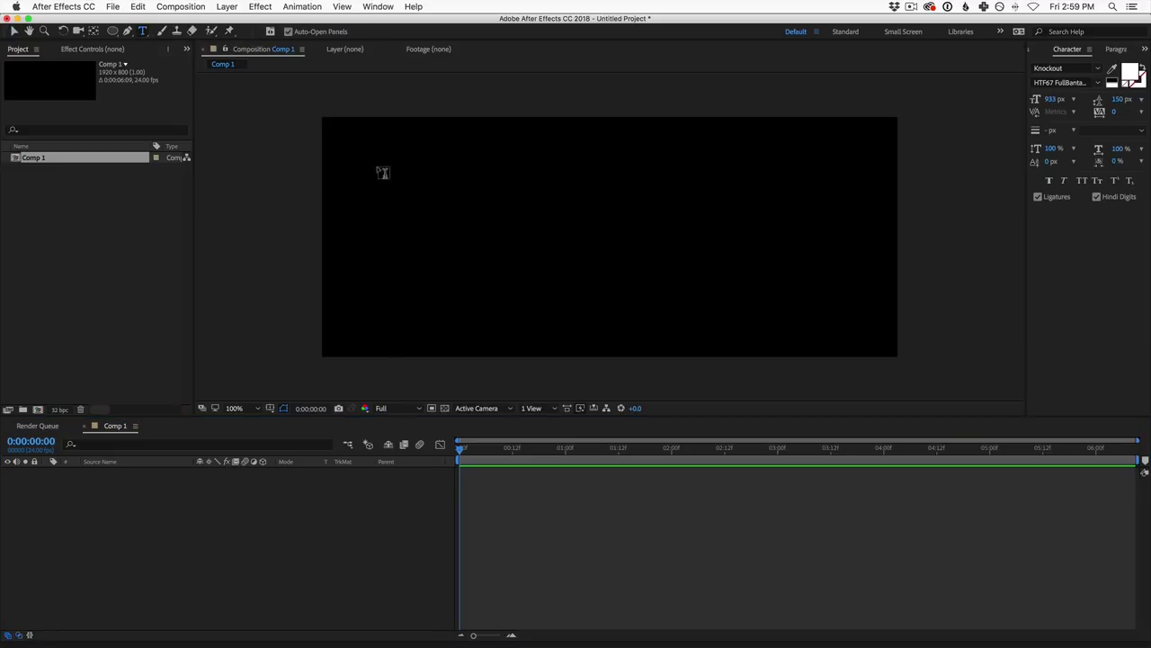
pyautogui.click(561, 244)
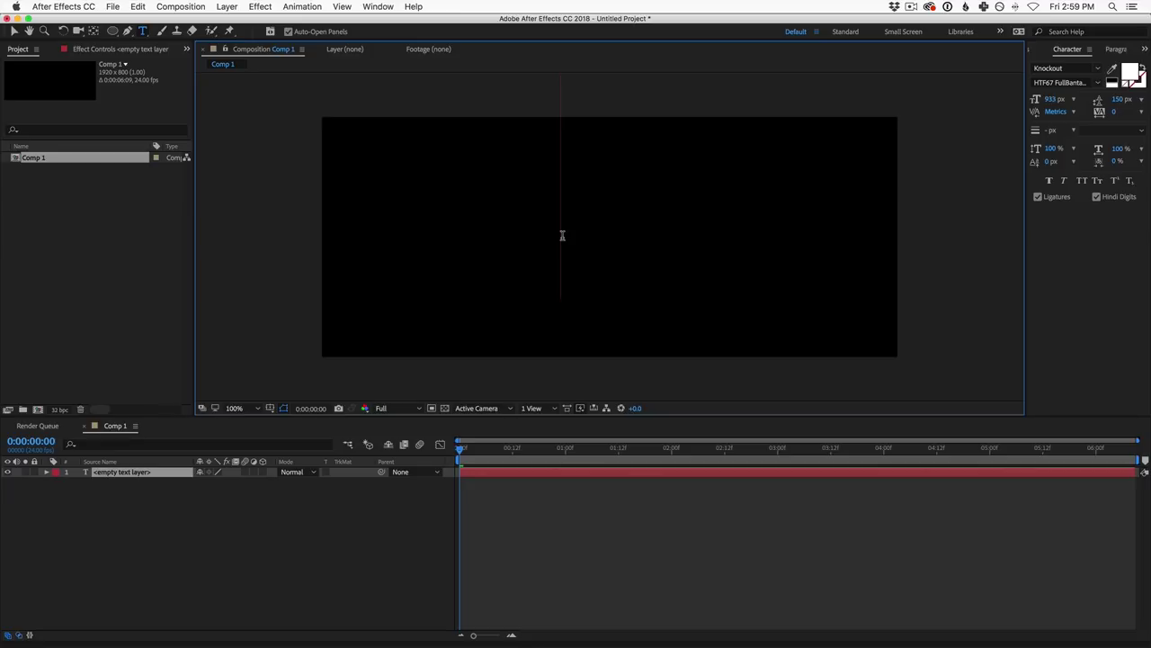
pyautogui.write('YOUR NA')
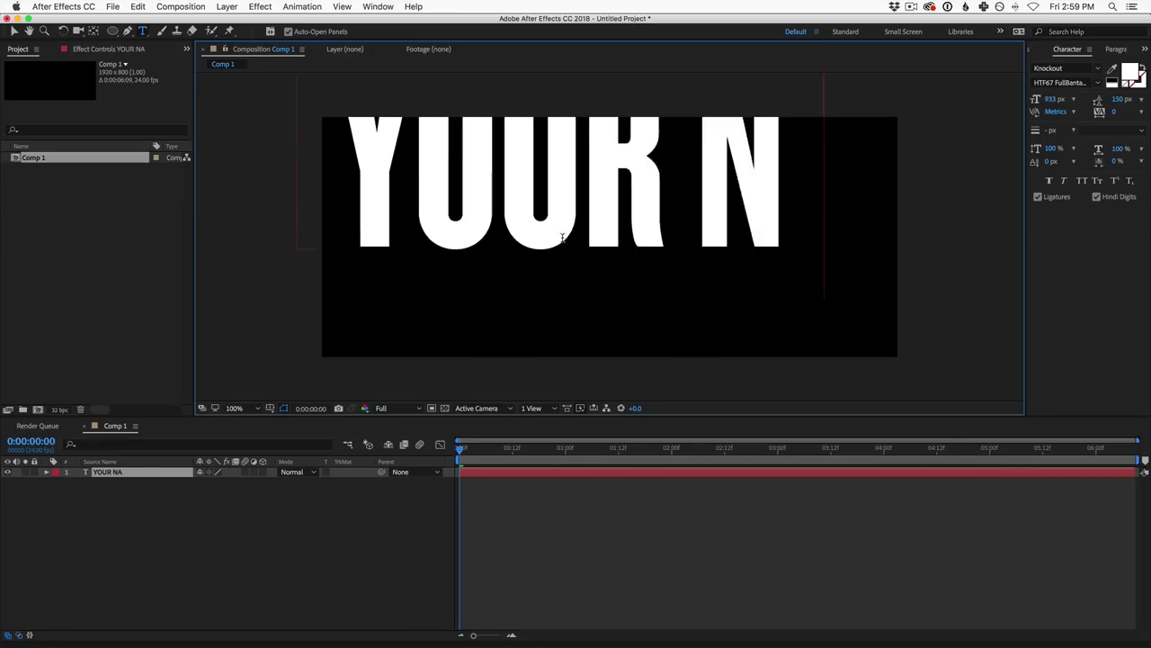
pyautogui.write('ME')
pyautogui.click(98, 479)
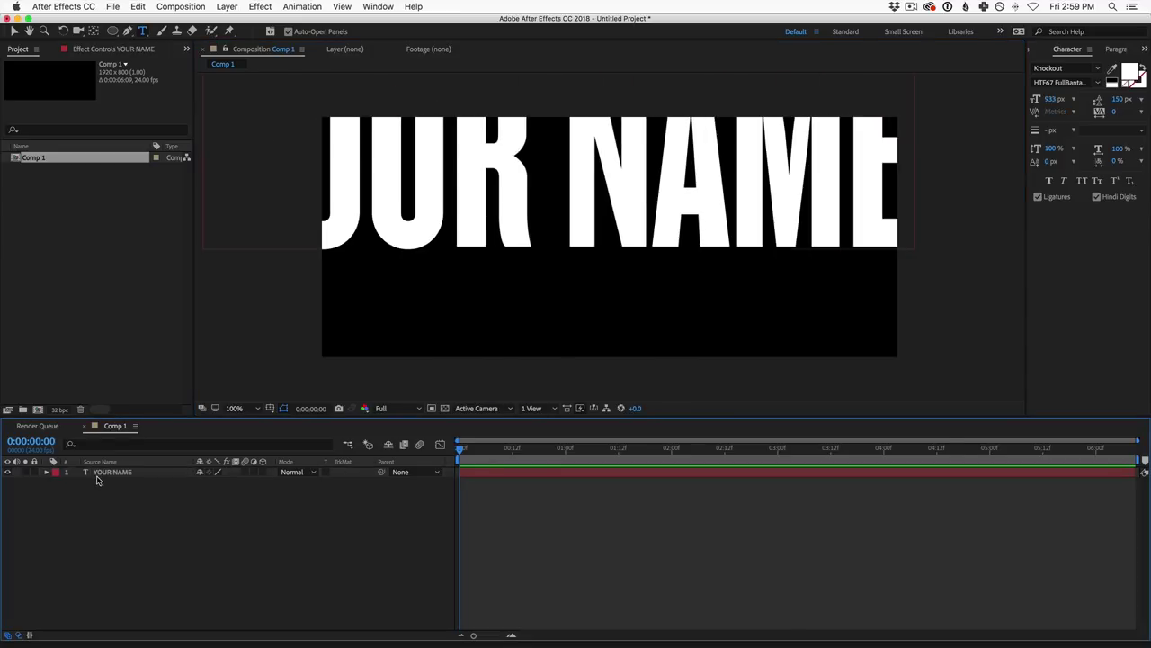
# Step: Reduce the YOUR NAME layer's font size to 409 px and move the text to the centre of the frame
pyautogui.click(108, 472)
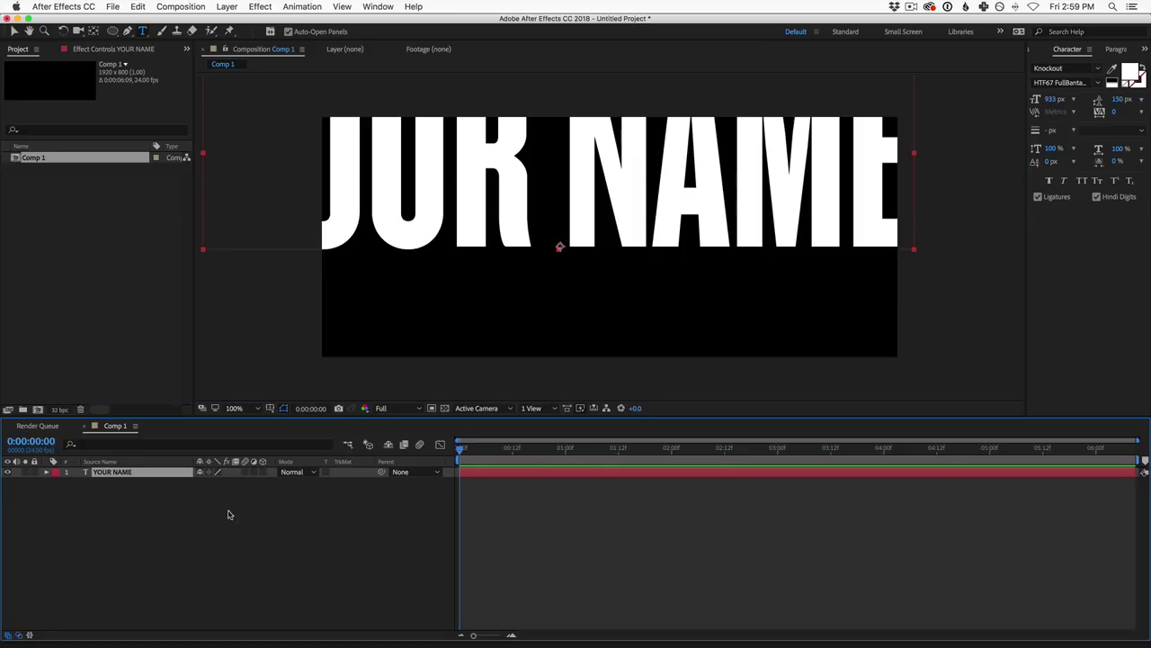
pyautogui.moveTo(1054, 99); pyautogui.dragTo(792, 134)
pyautogui.press('v')
pyautogui.moveTo(640, 202); pyautogui.dragTo(691, 232)
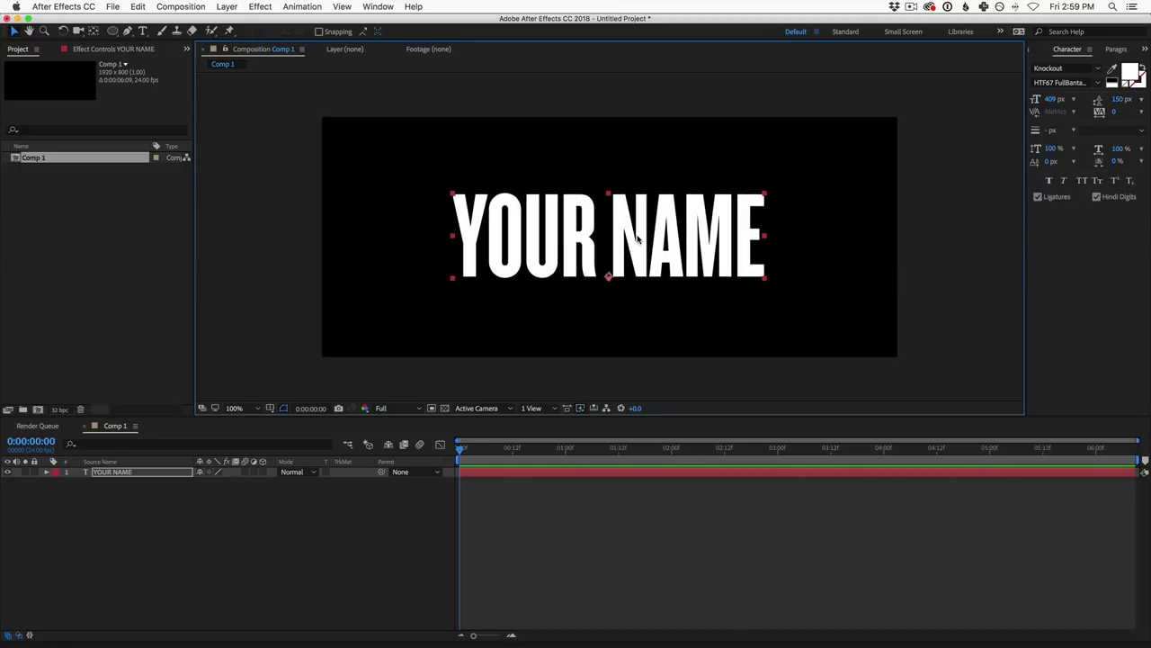
# Step: Switch to Illustrator and create a new 612 x 792 pt document from the Print preset
pyautogui.press('super+Tab')
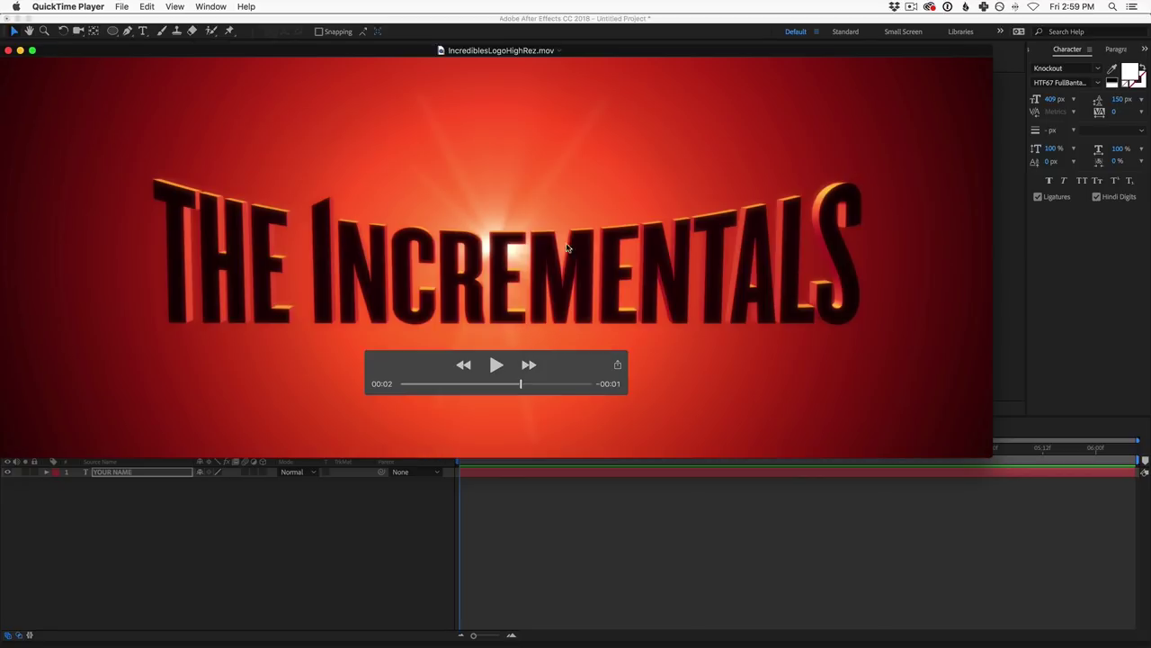
pyautogui.press('super+Tab')
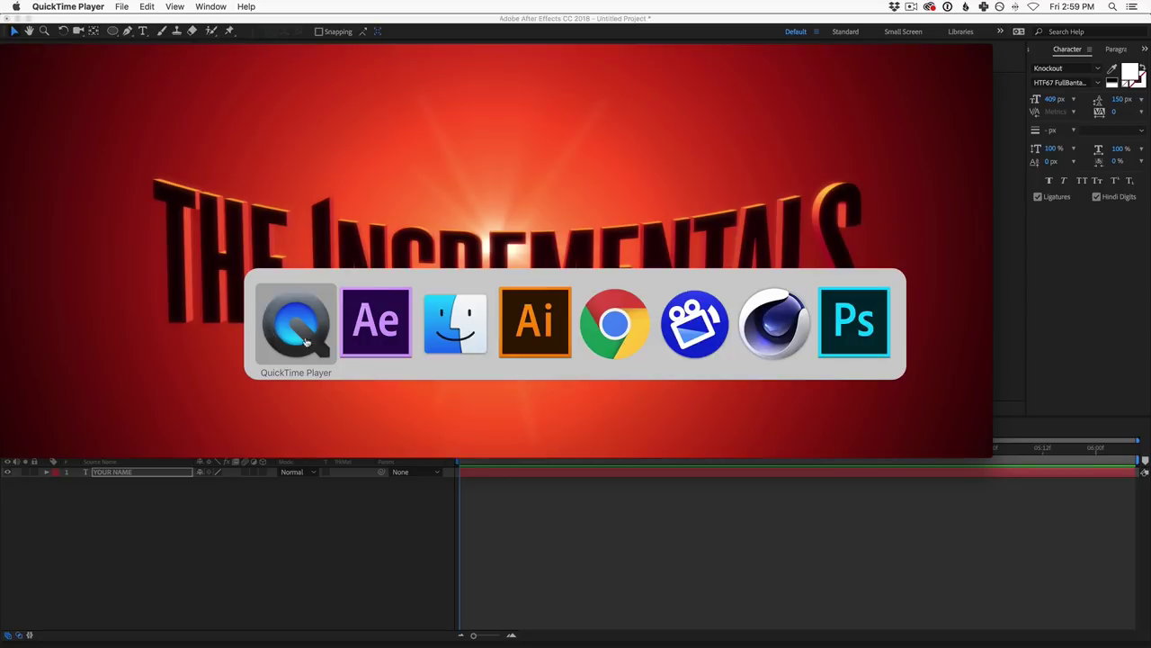
pyautogui.click(540, 330)
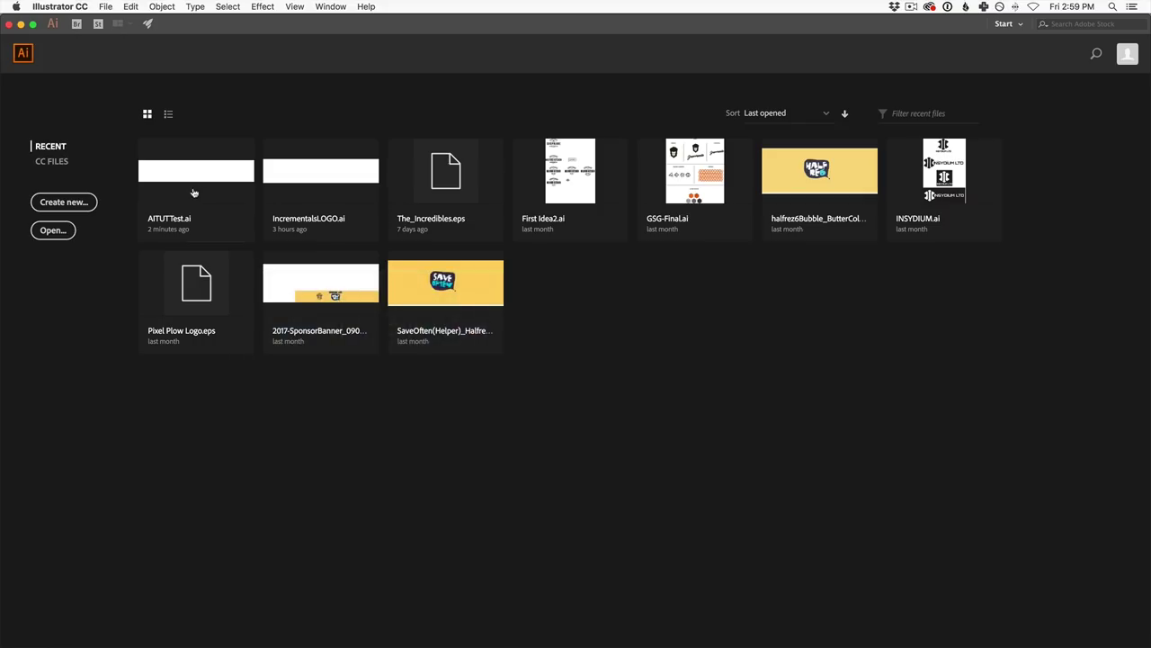
pyautogui.click(63, 206)
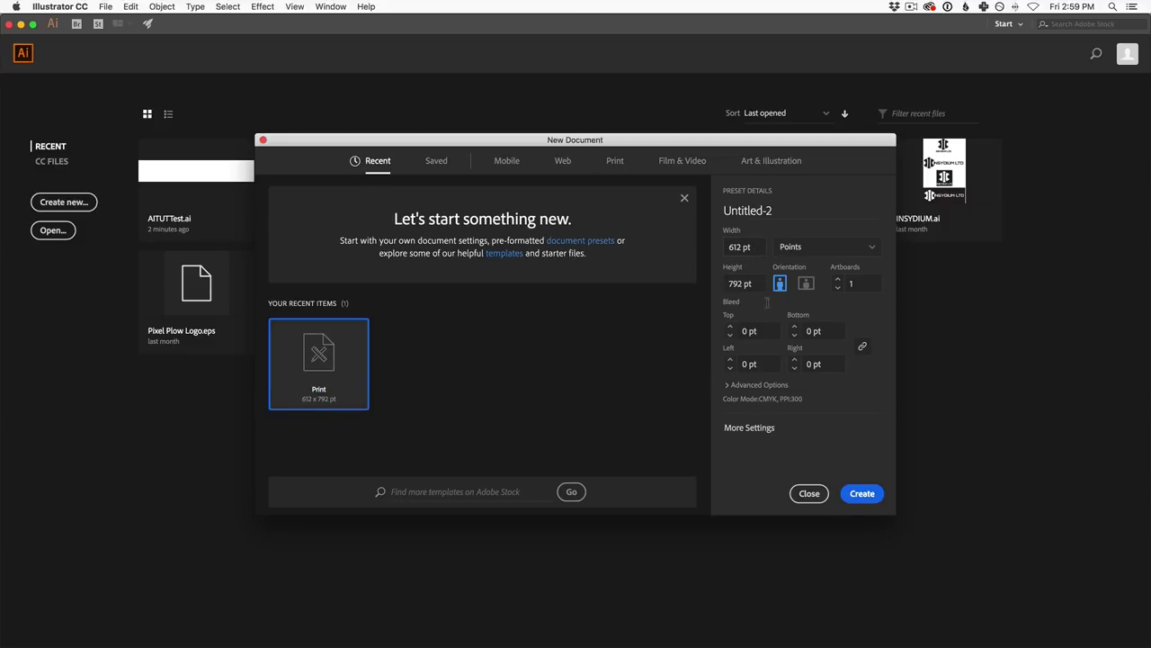
pyautogui.click(862, 495)
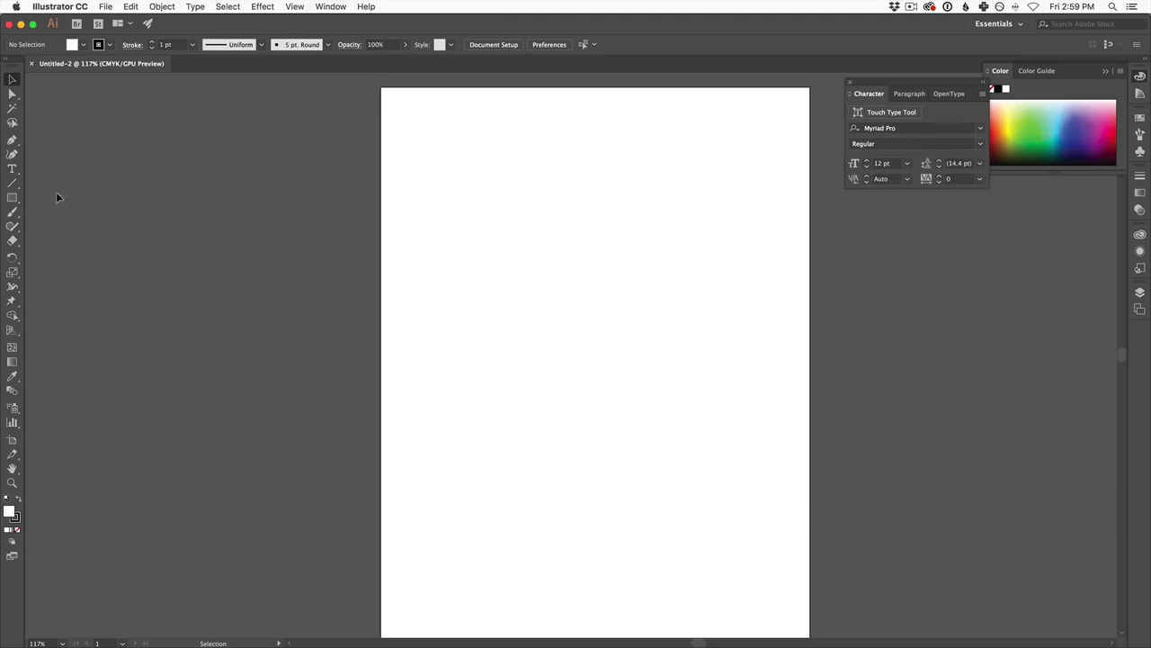
# Step: Add a point text reading "THE INCREMENTALS" on the artboard and select it as an object
pyautogui.click(12, 170)
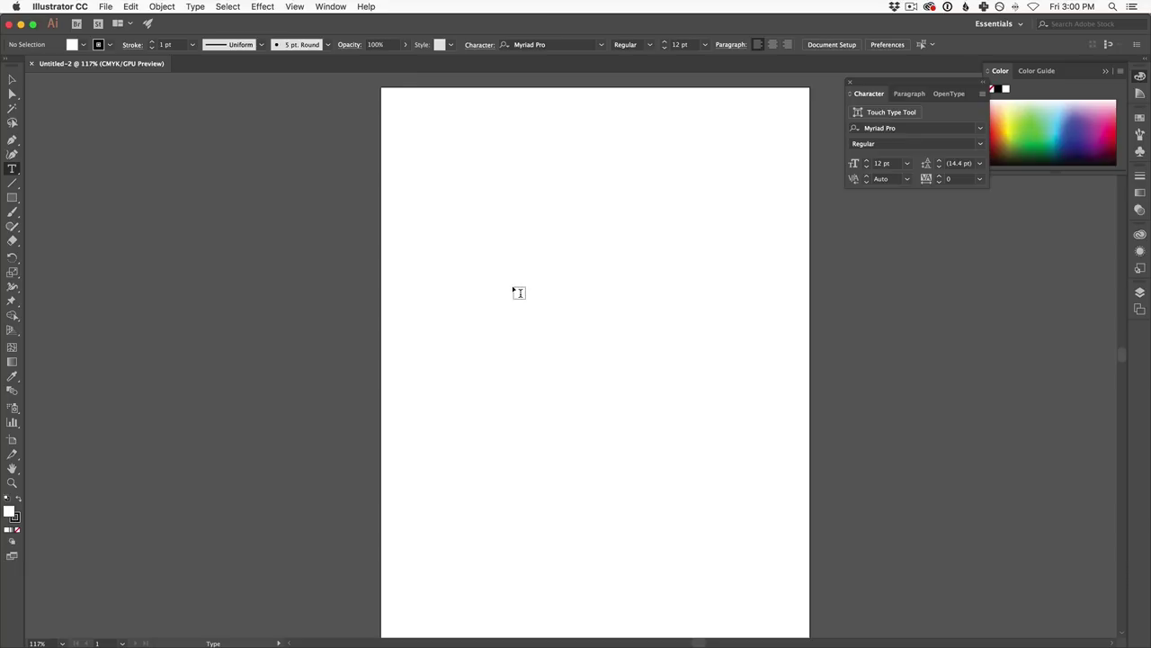
pyautogui.click(454, 304)
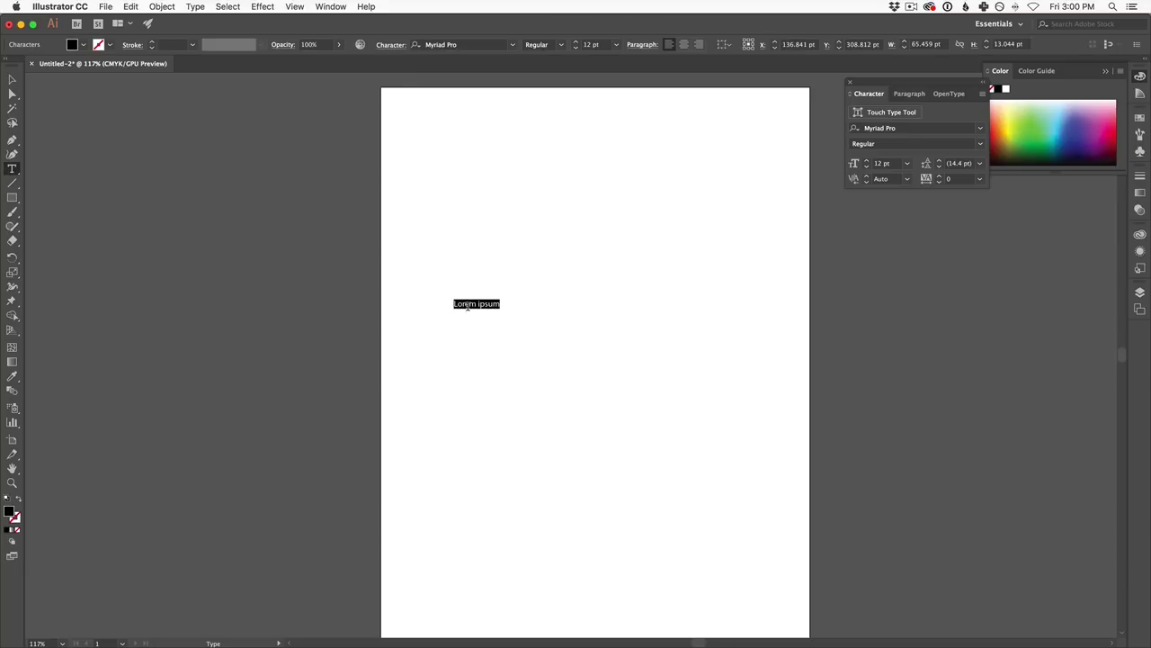
pyautogui.write('THE INCREMENTALS')
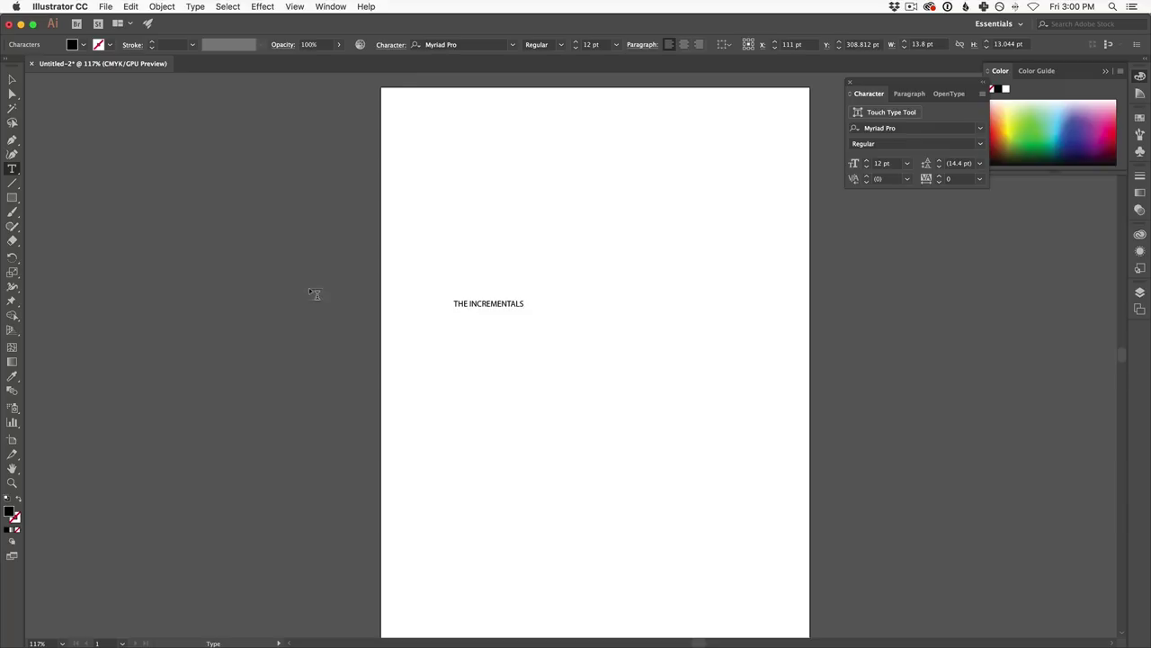
pyautogui.click(12, 79)
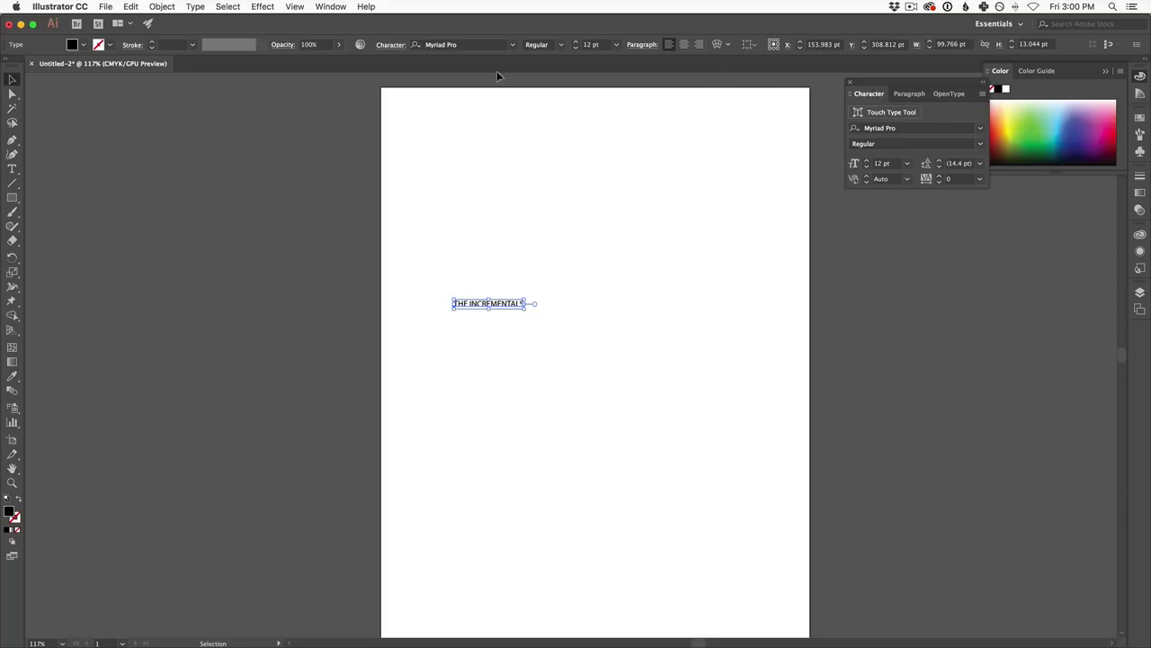
pyautogui.click(331, 6)
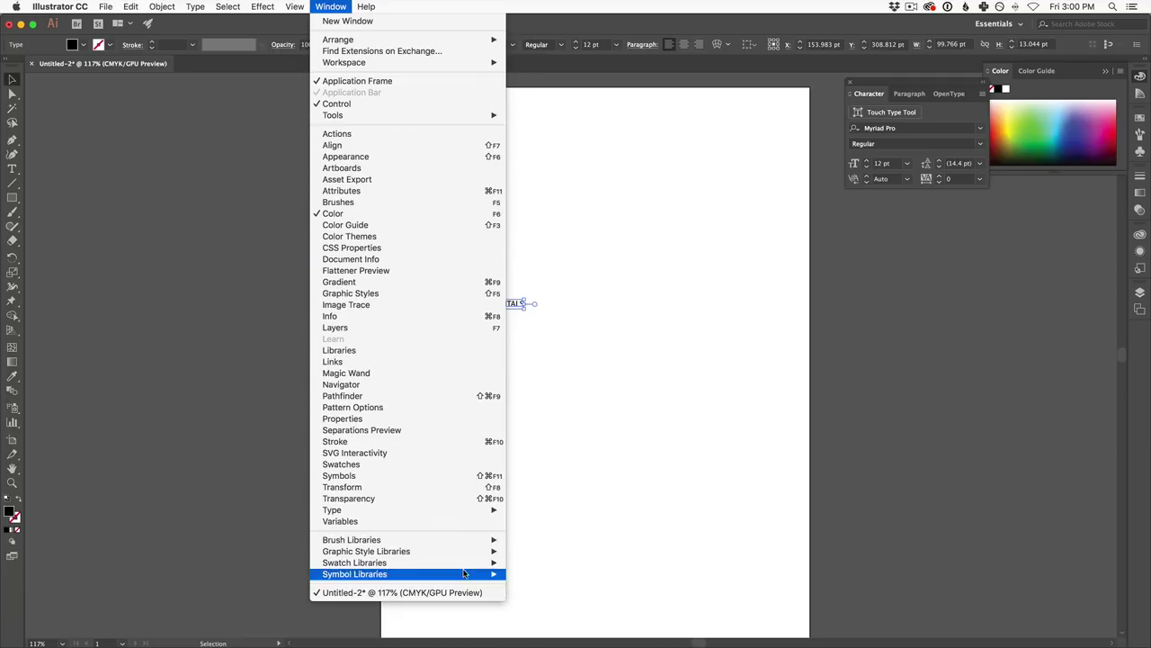
pyautogui.moveTo(453, 514)
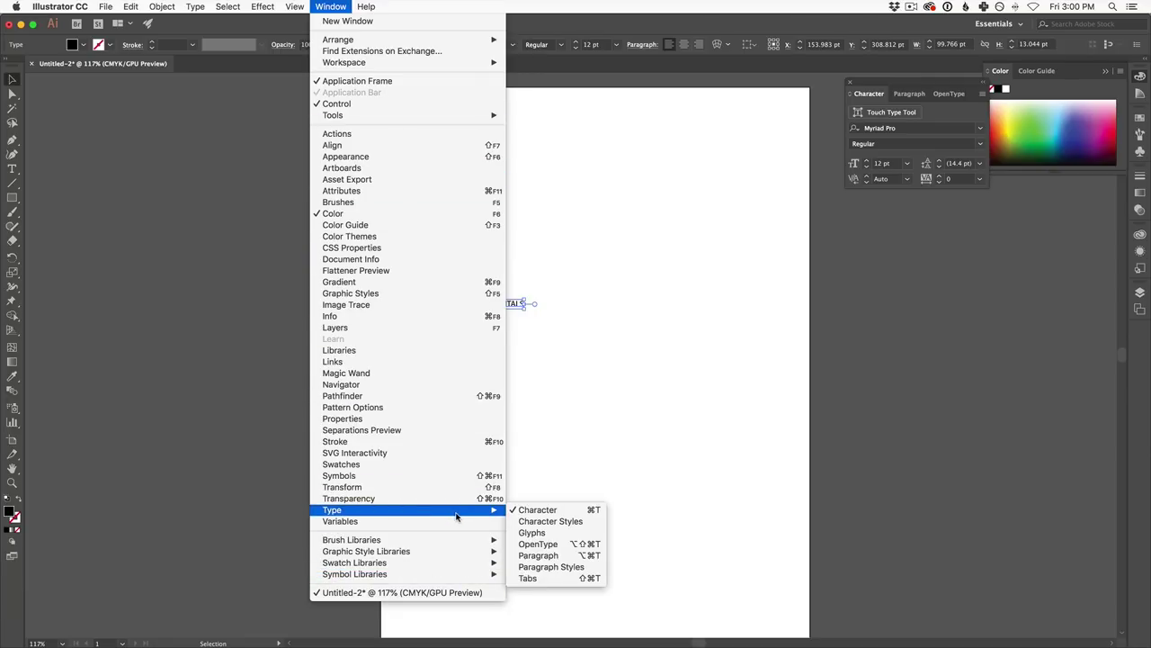
pyautogui.click(887, 156)
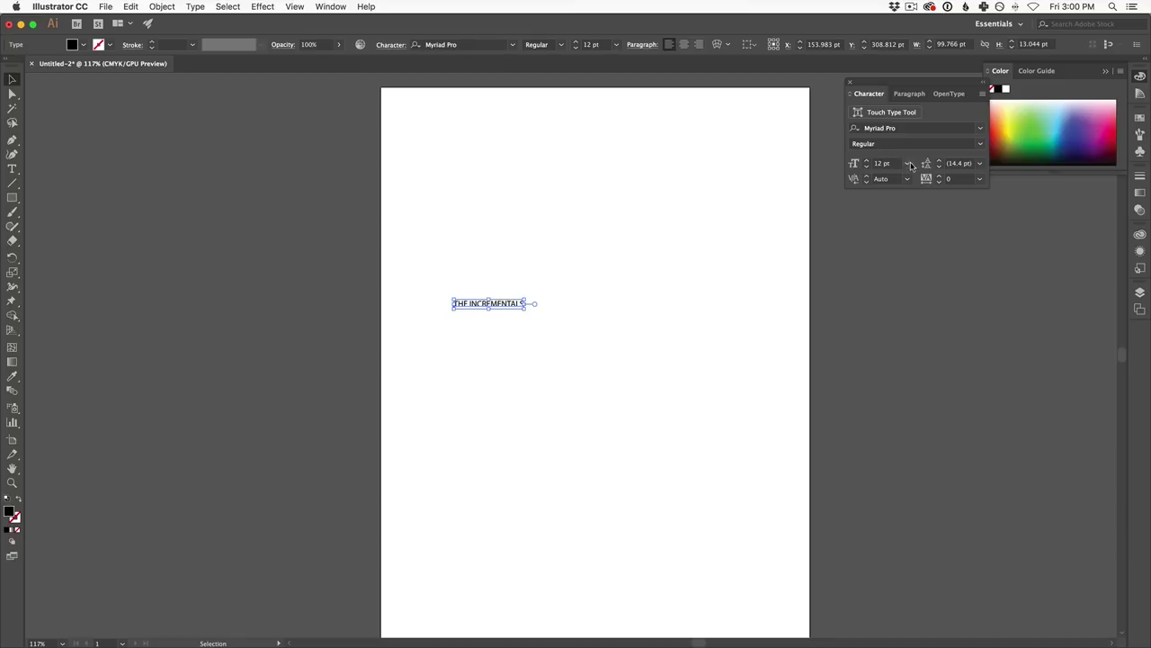
# Step: Enlarge the THE INCREMENTALS text proportionally to a font size of about 48.6 pt
pyautogui.click(867, 160)
pyautogui.click(867, 160)
pyautogui.click(866, 160)
pyautogui.click(866, 160)
pyautogui.click(867, 160)
pyautogui.moveTo(555, 296); pyautogui.dragTo(745, 213)
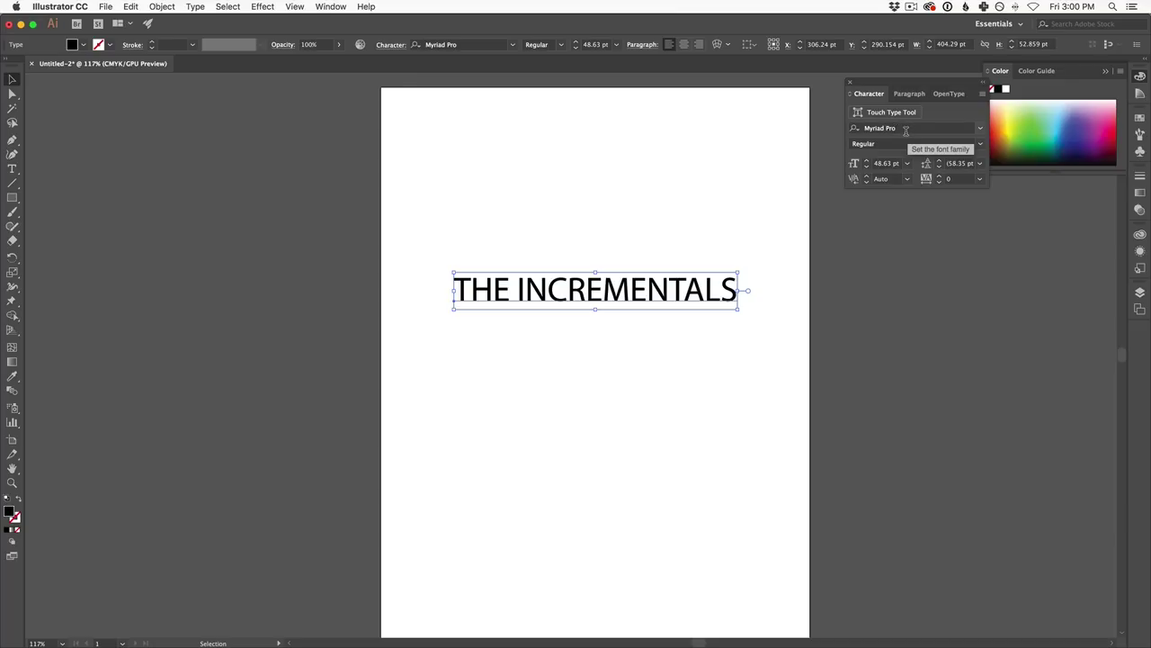
# Step: Set the text's font to Knockout HTF46 Flyweight and its tracking to 20
pyautogui.click(910, 129)
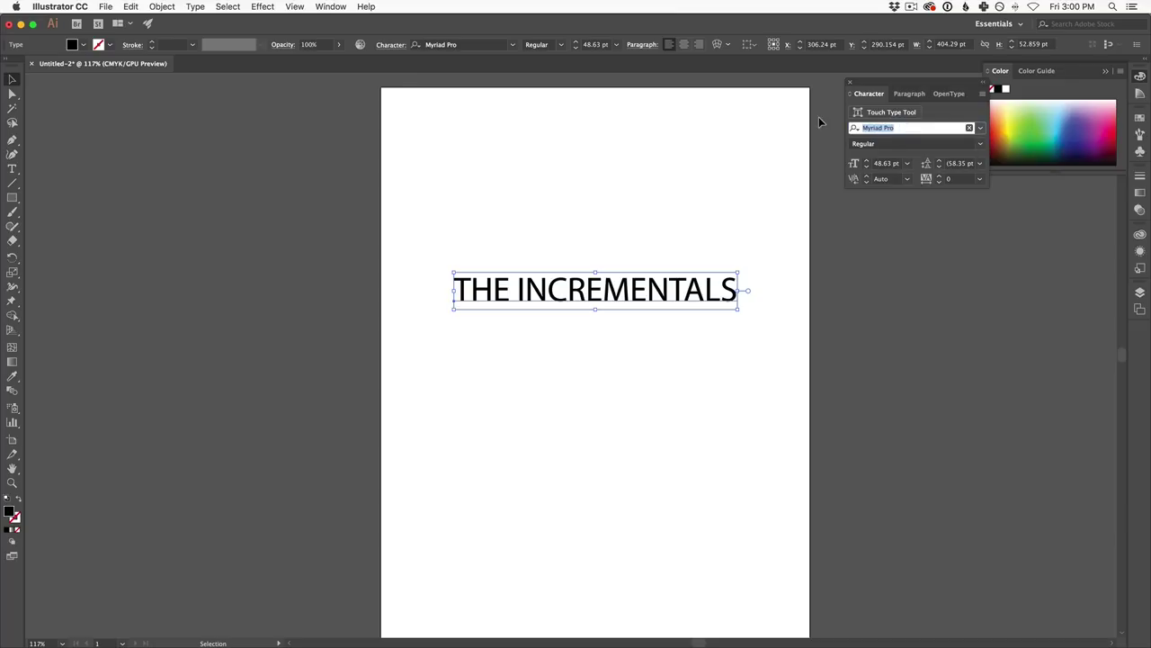
pyautogui.write('knock')
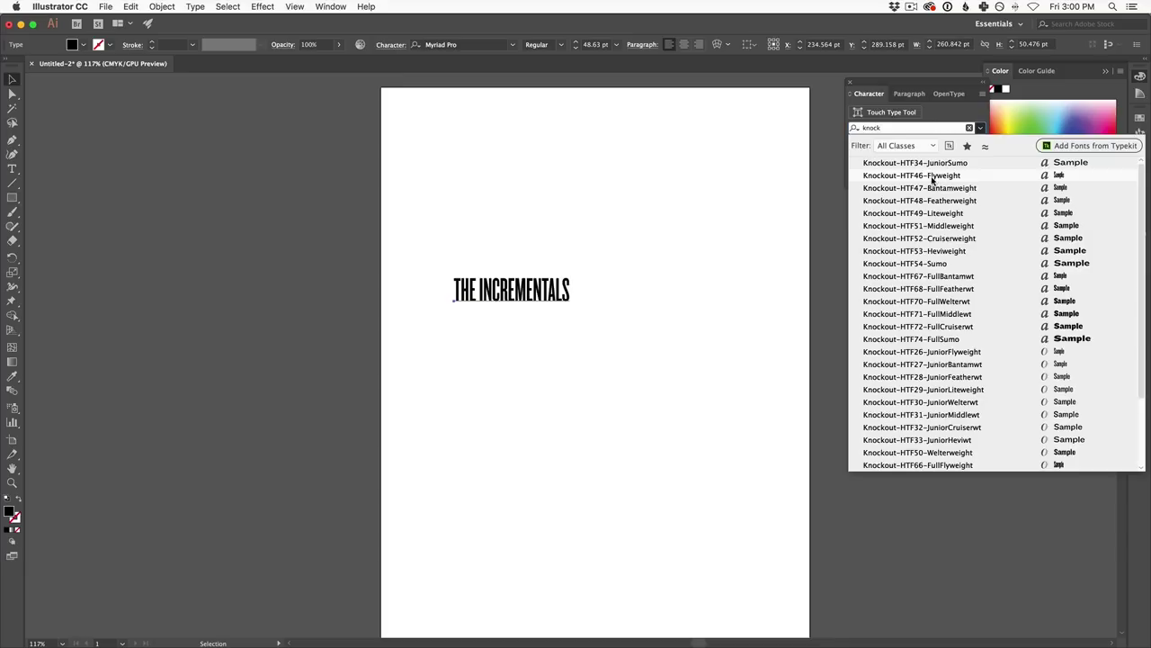
pyautogui.click(933, 177)
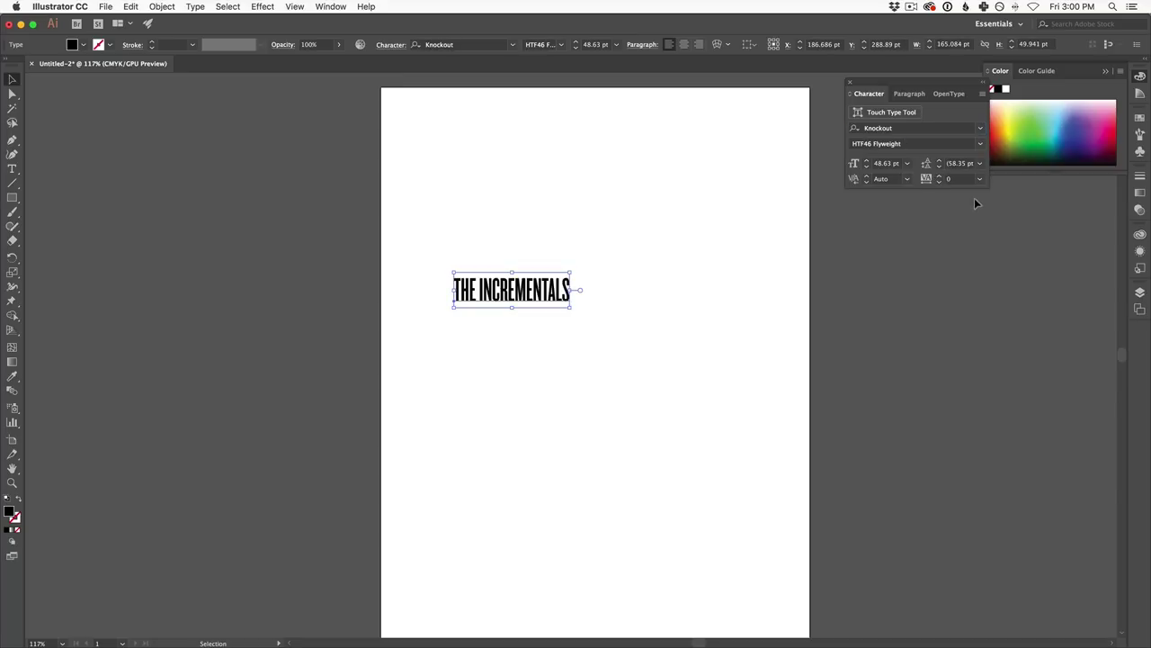
pyautogui.click(939, 176)
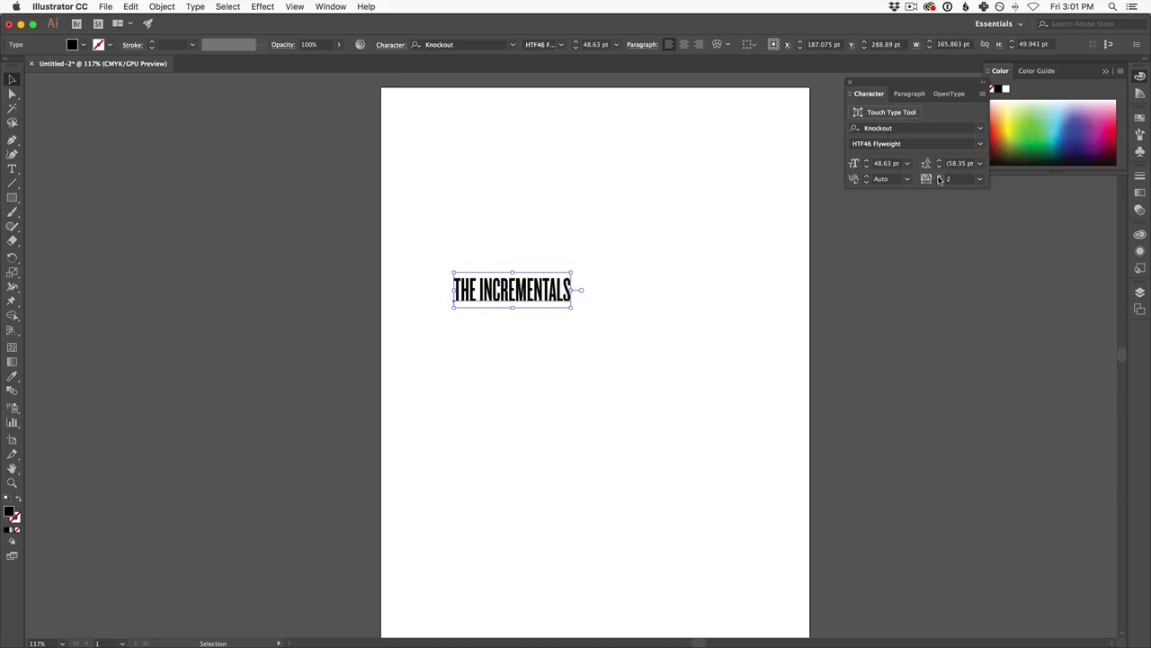
pyautogui.click(939, 176)
pyautogui.click(939, 177)
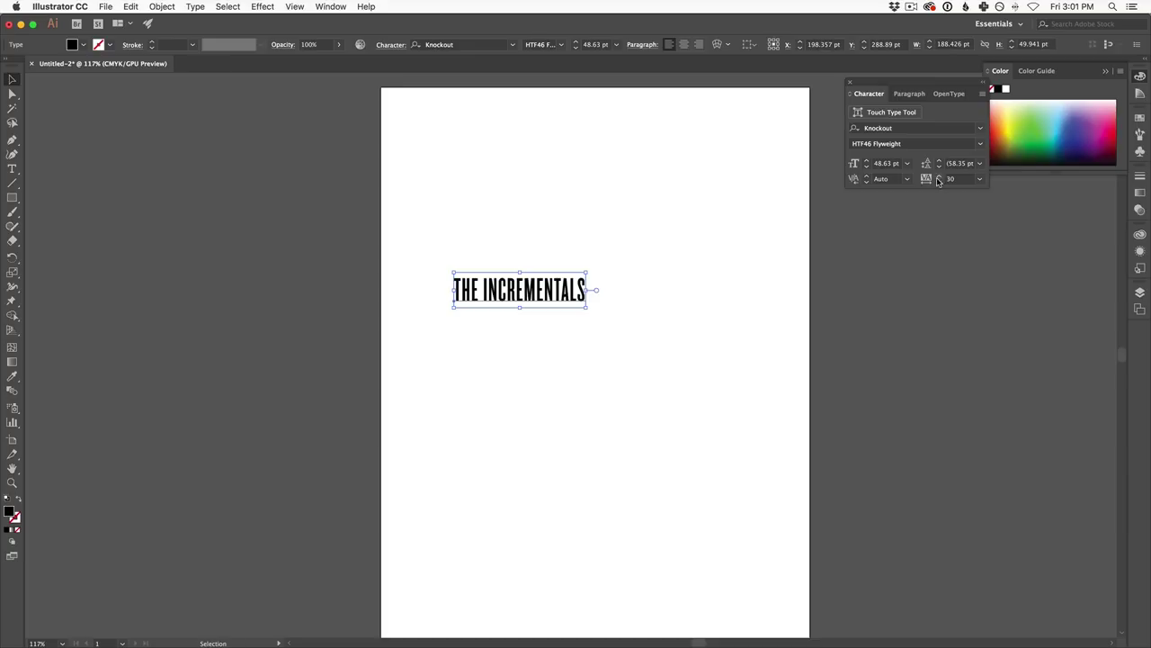
pyautogui.click(939, 180)
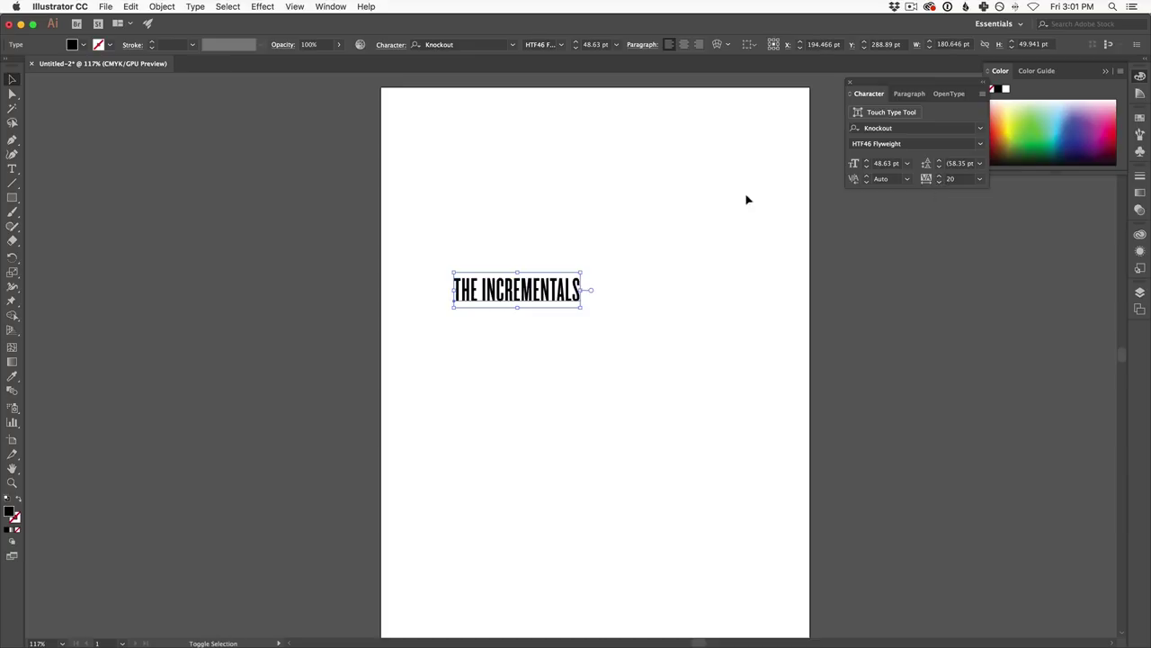
# Step: Scale the text up to about 139 pt and position it within the artboard's width
pyautogui.moveTo(584, 273); pyautogui.dragTo(821, 171)
pyautogui.moveTo(692, 260); pyautogui.dragTo(664, 300)
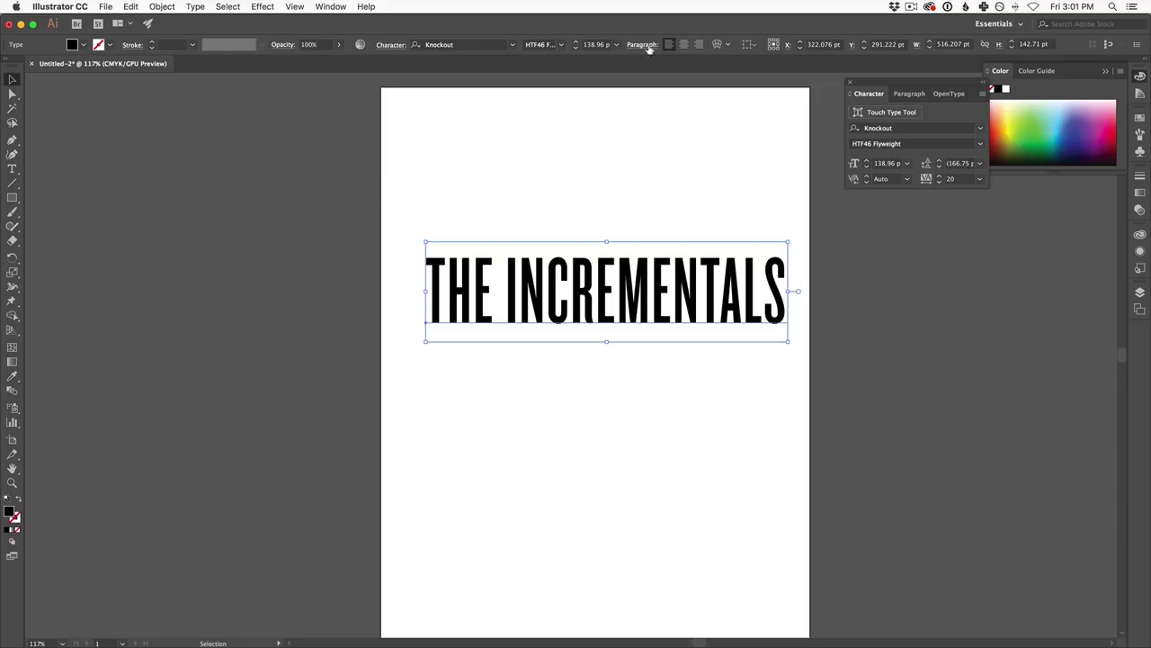
# Step: Open the warp envelope options for the text, try the Shell Upper and Flag styles, and set the style to Arc Upper
pyautogui.click(717, 46)
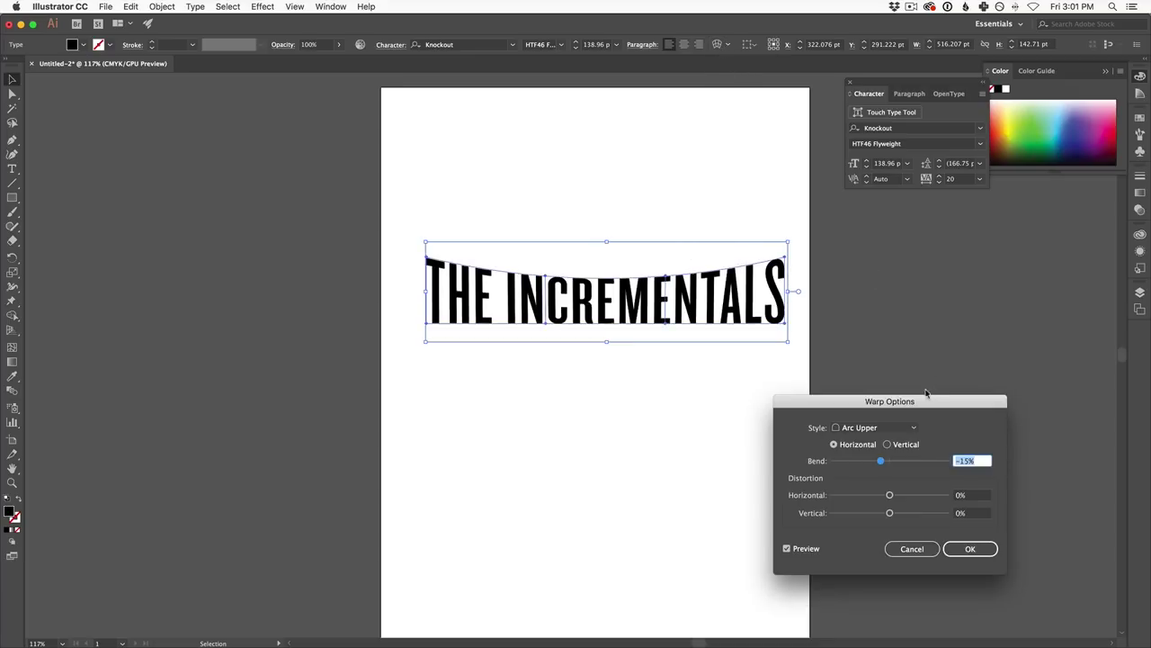
pyautogui.click(884, 430)
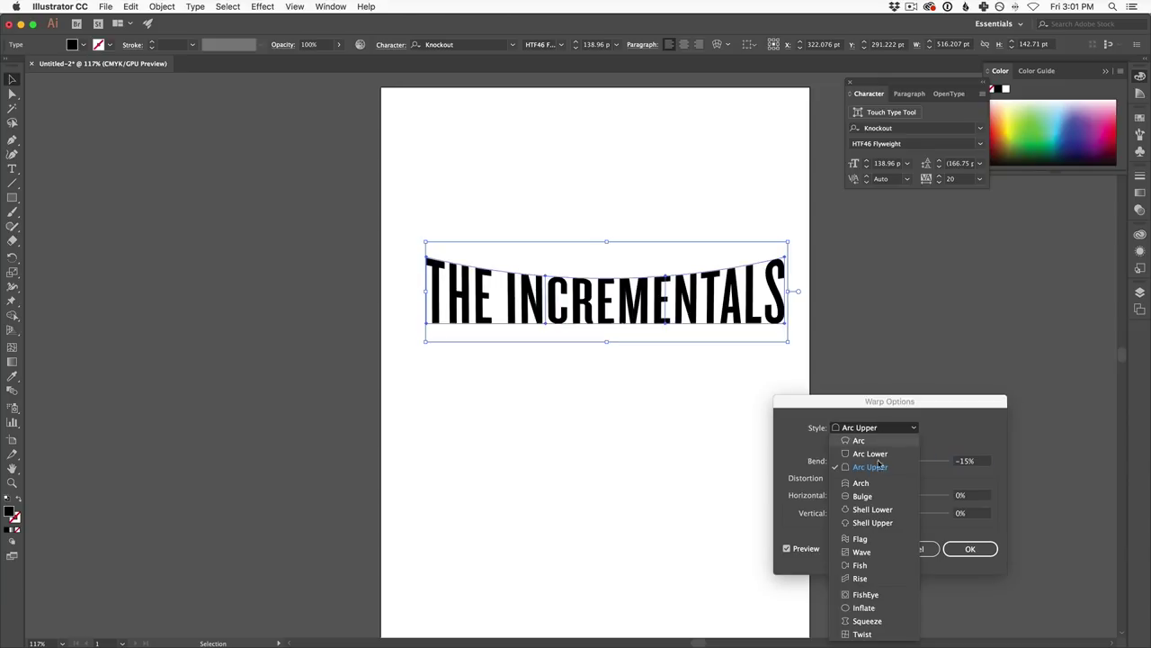
pyautogui.click(872, 522)
pyautogui.click(868, 432)
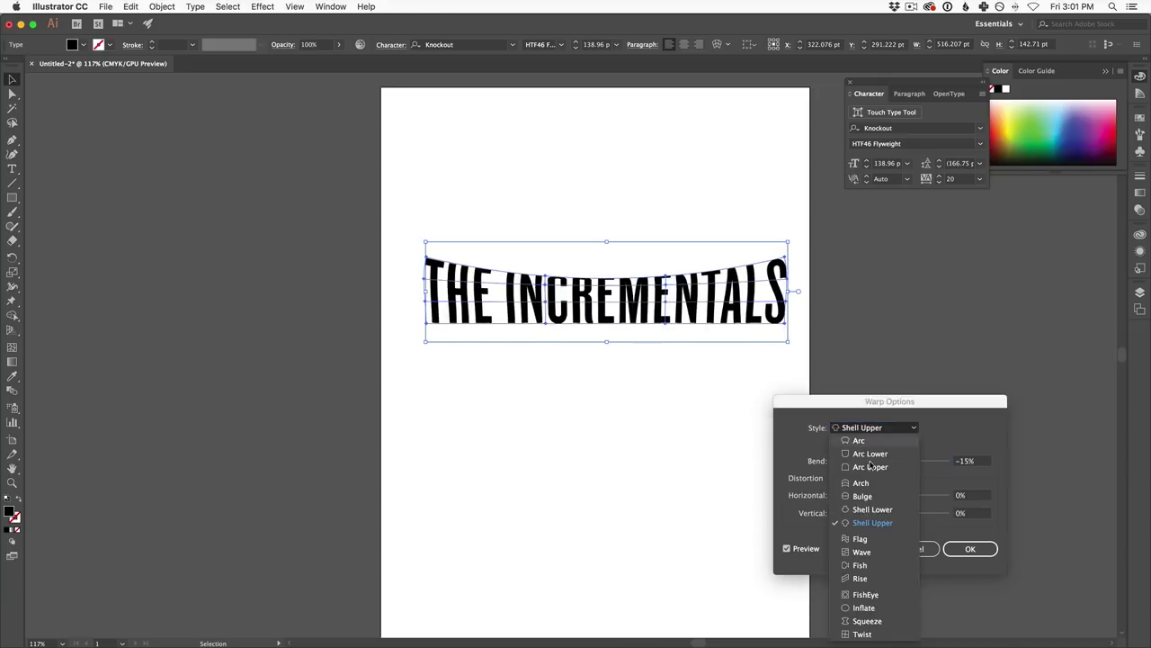
pyautogui.click(860, 540)
pyautogui.click(868, 431)
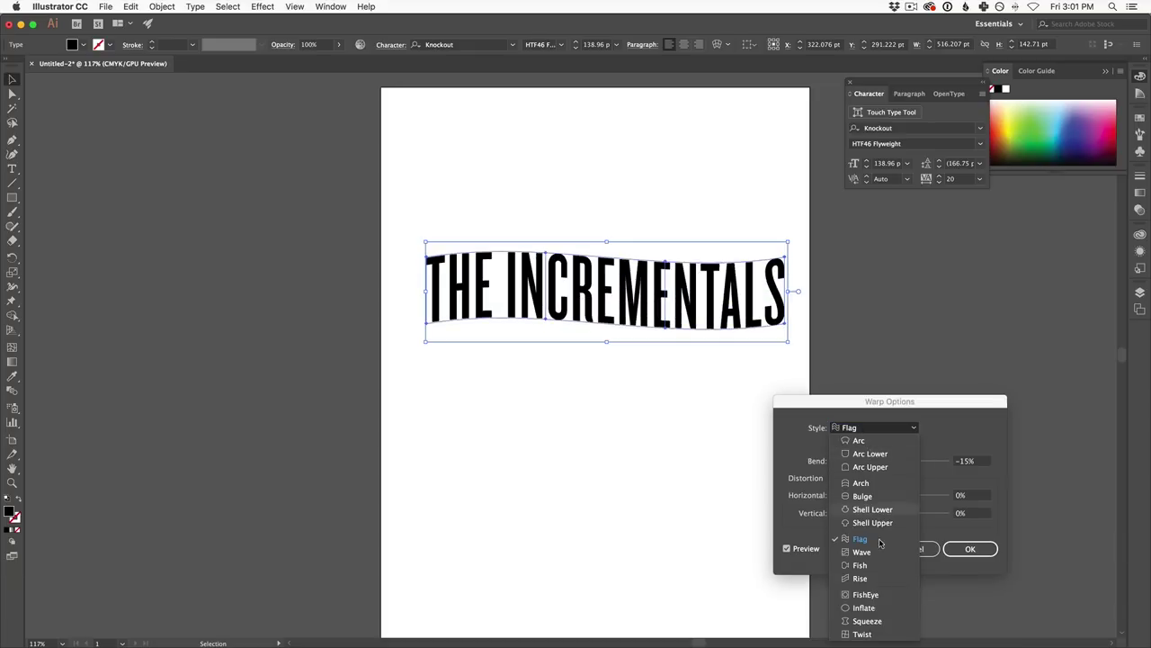
pyautogui.click(879, 467)
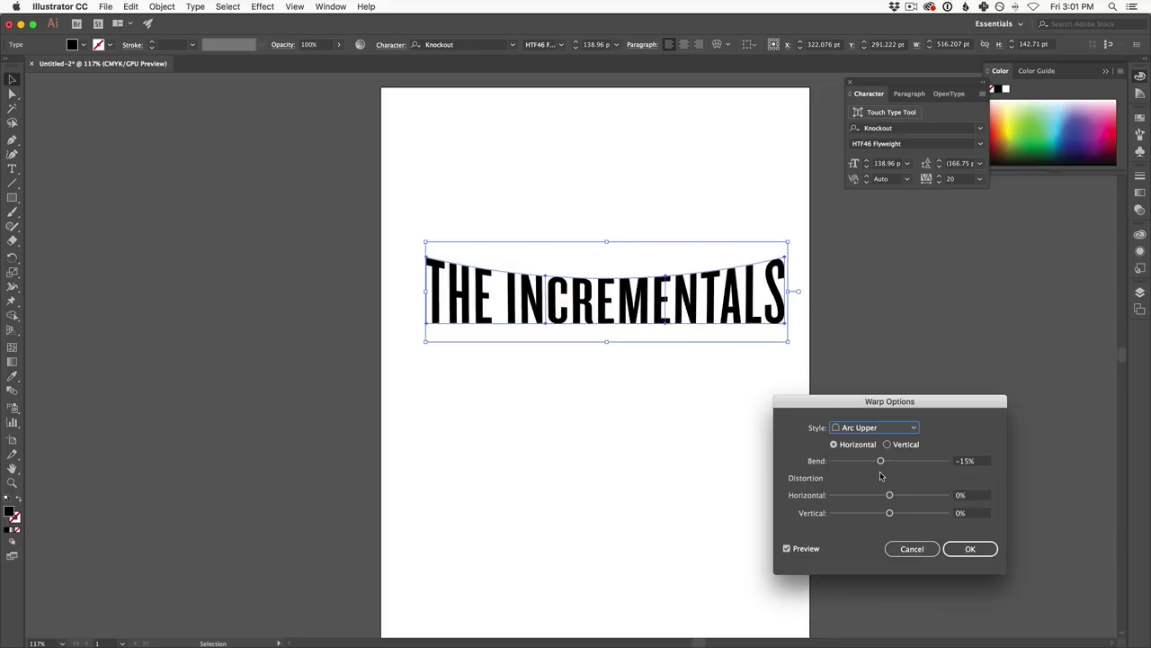
# Step: Try stronger upward bends on the Arc Upper warp, set the bend to -12%, and apply it to the title
pyautogui.moveTo(884, 463); pyautogui.dragTo(918, 464)
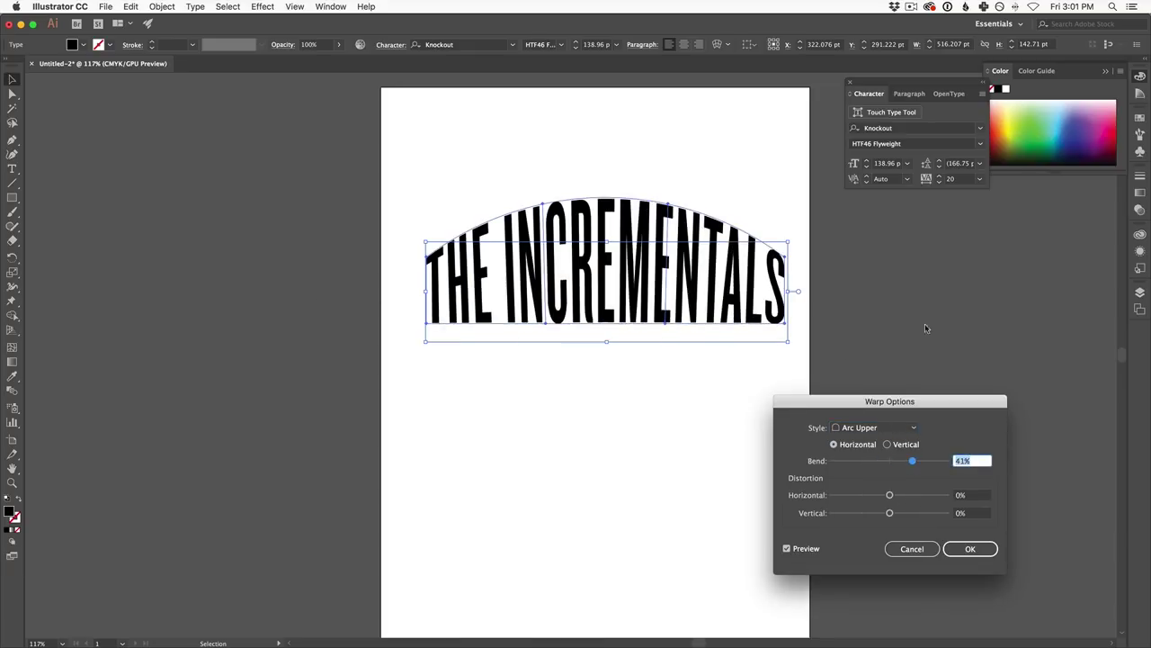
pyautogui.moveTo(916, 470); pyautogui.dragTo(906, 466)
pyautogui.moveTo(884, 473)
pyautogui.mouseDown()
pyautogui.moveTo(857, 466)
pyautogui.moveTo(883, 462)
pyautogui.mouseUp()
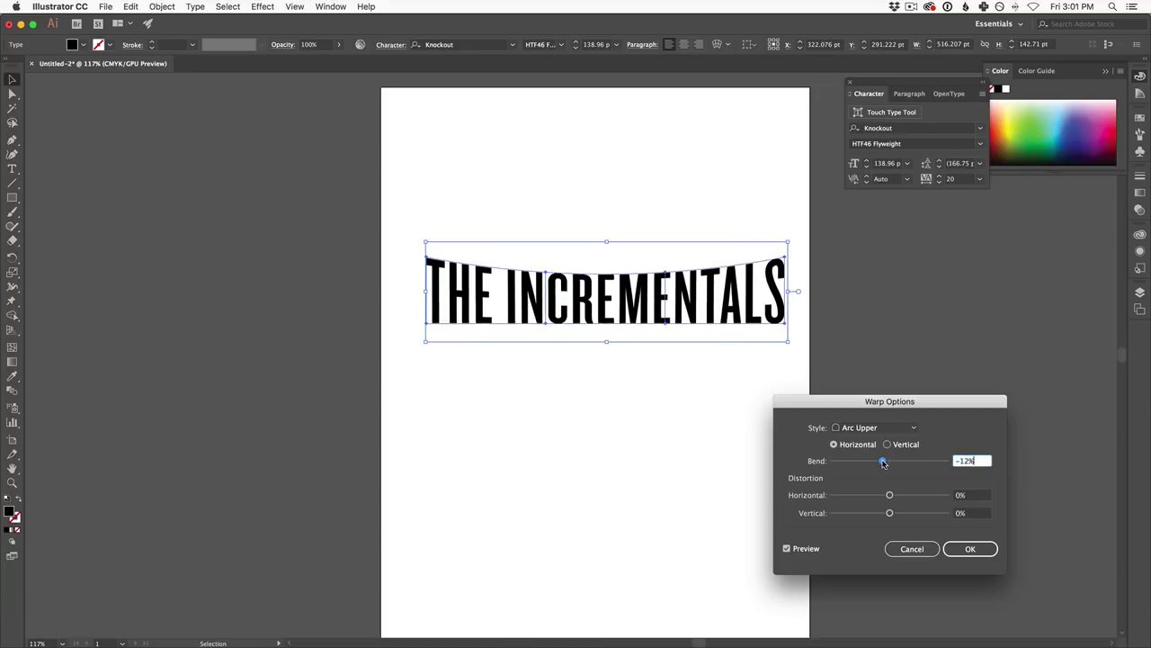
pyautogui.click(969, 549)
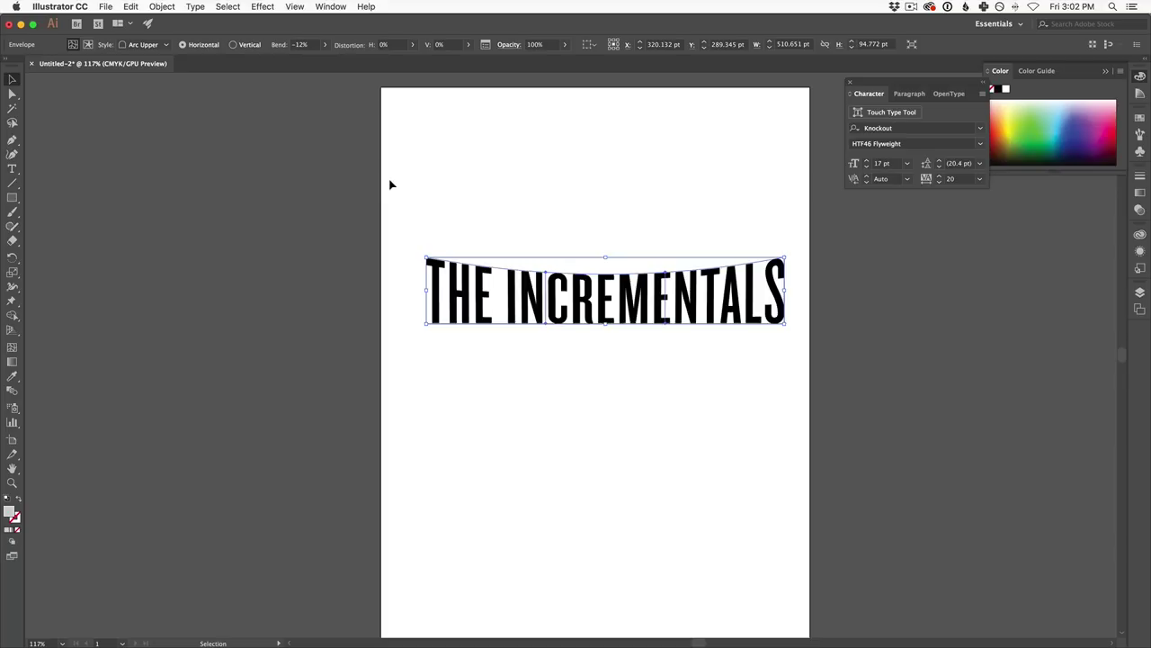
# Step: Enter the warped title's envelope contents and shift the lettering slightly down and to the right
pyautogui.click(578, 209)
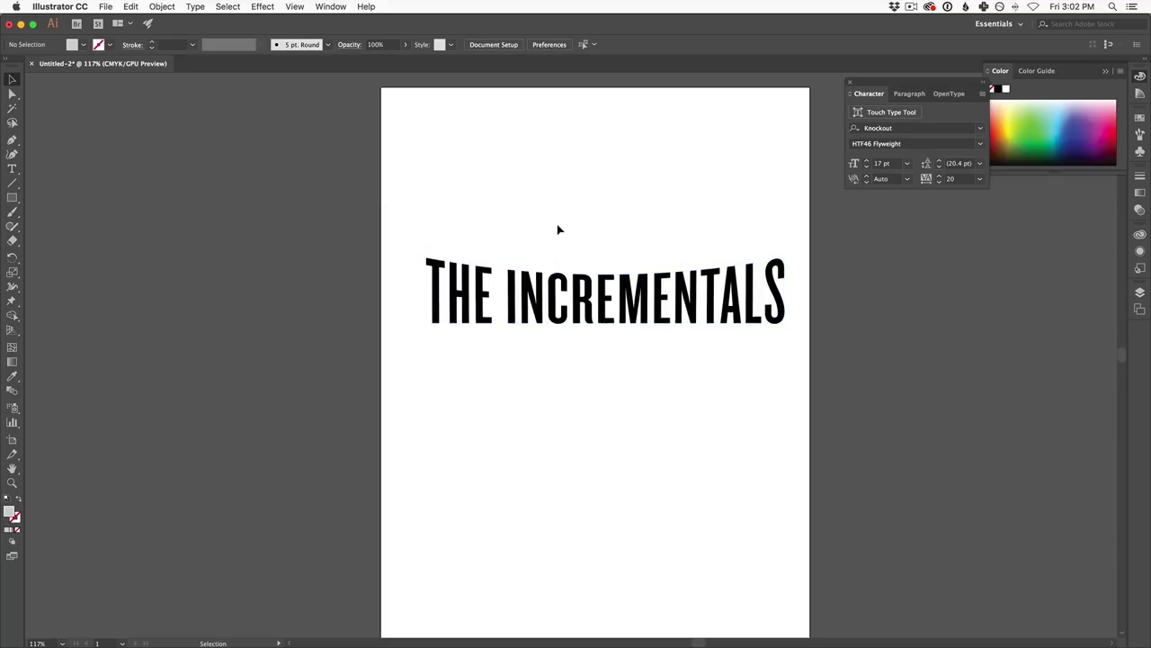
pyautogui.click(490, 263)
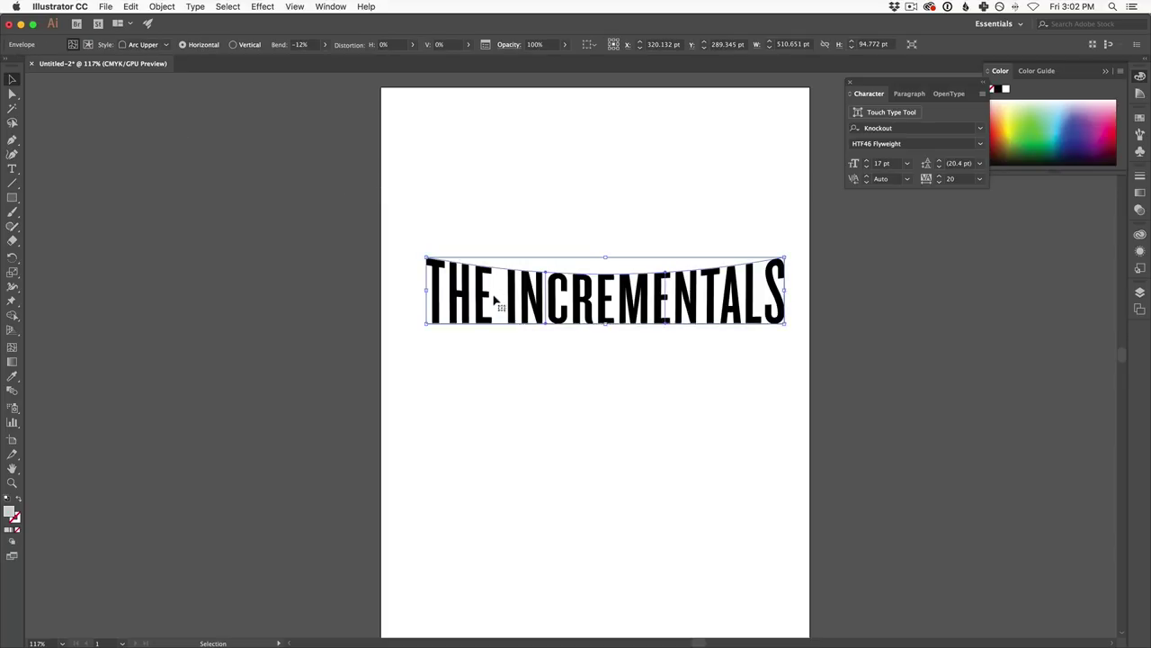
pyautogui.click(516, 228)
pyautogui.moveTo(509, 214); pyautogui.dragTo(644, 346)
pyautogui.doubleClick(628, 308)
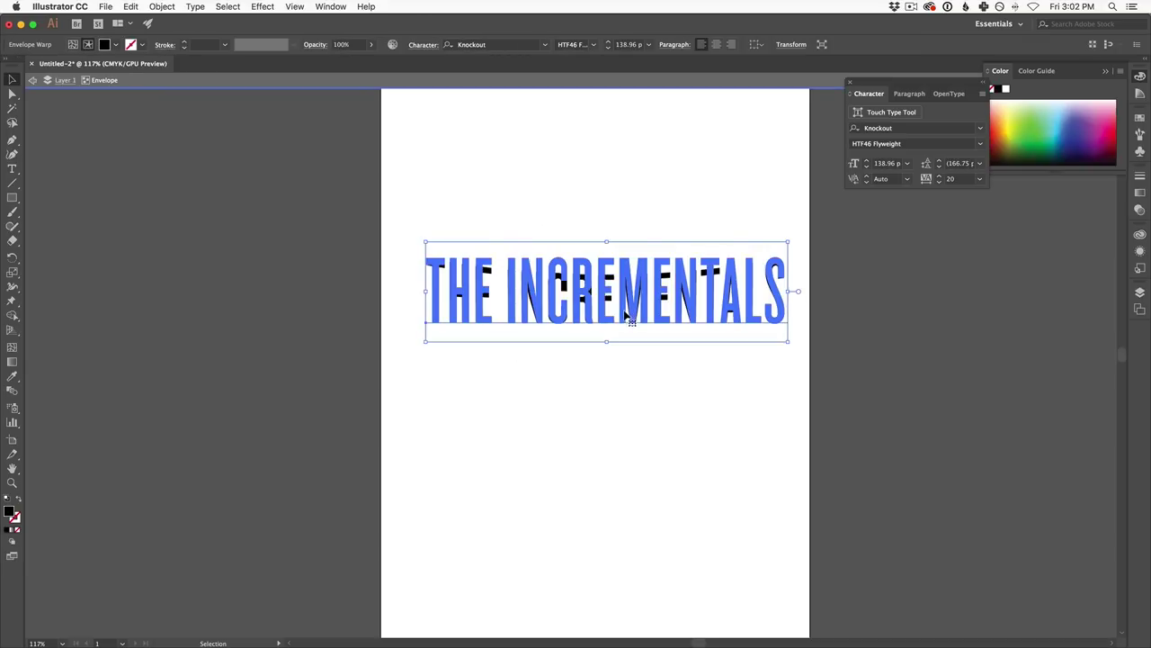
pyautogui.moveTo(624, 301); pyautogui.dragTo(627, 308)
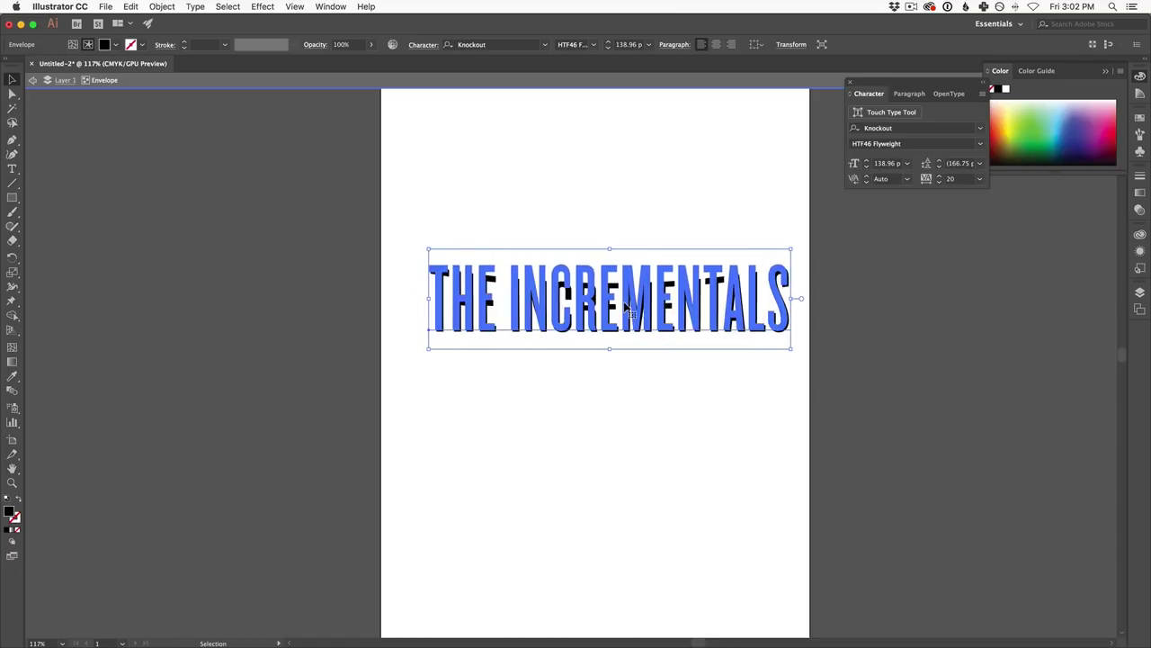
# Step: Change the title lettering's fill color to white
pyautogui.click(104, 45)
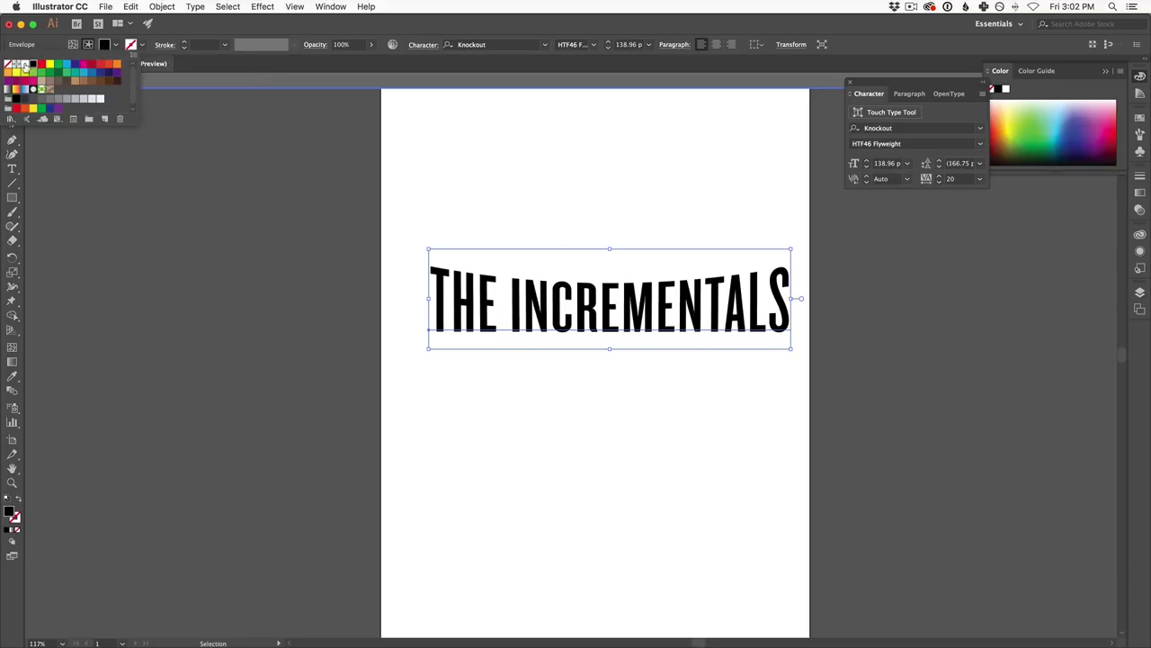
pyautogui.click(25, 68)
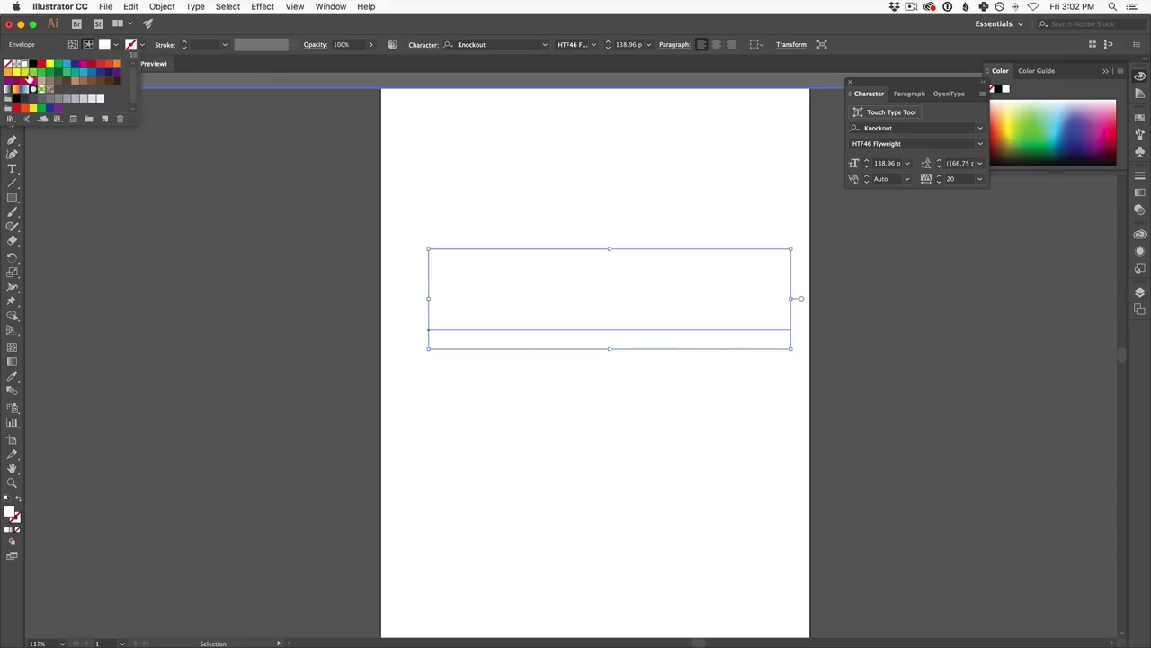
pyautogui.click(490, 151)
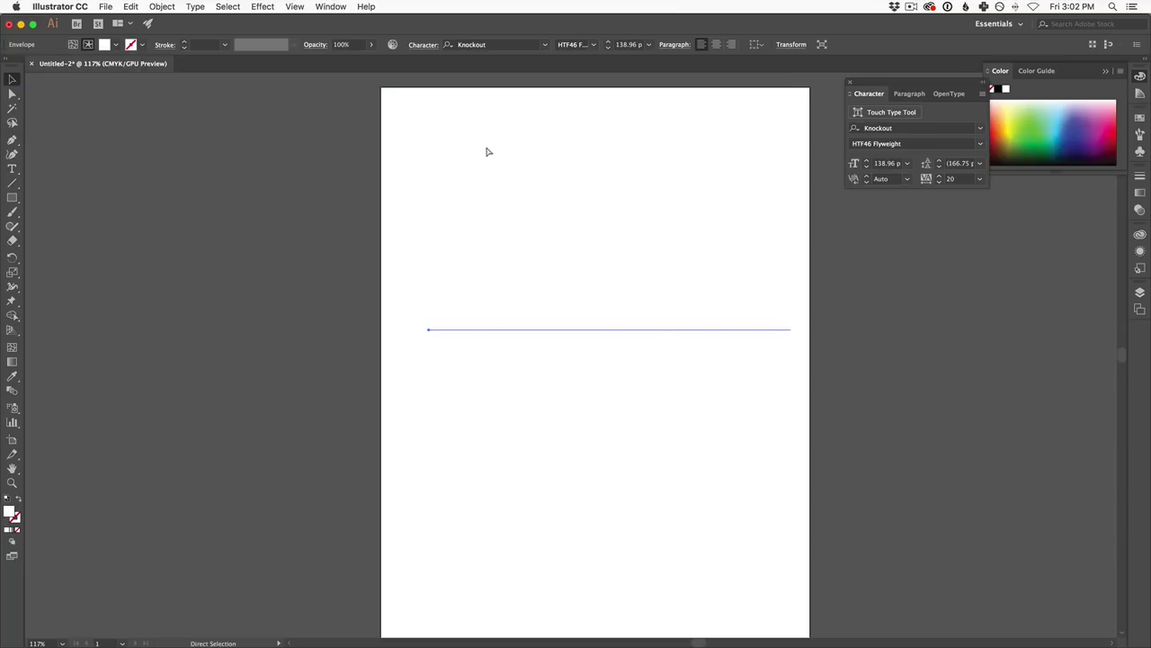
# Step: Save the document to the Desktop as LogoTutorialIncriem in Adobe Illustrator format, accepting the Illustrator save options
pyautogui.press('super+s')
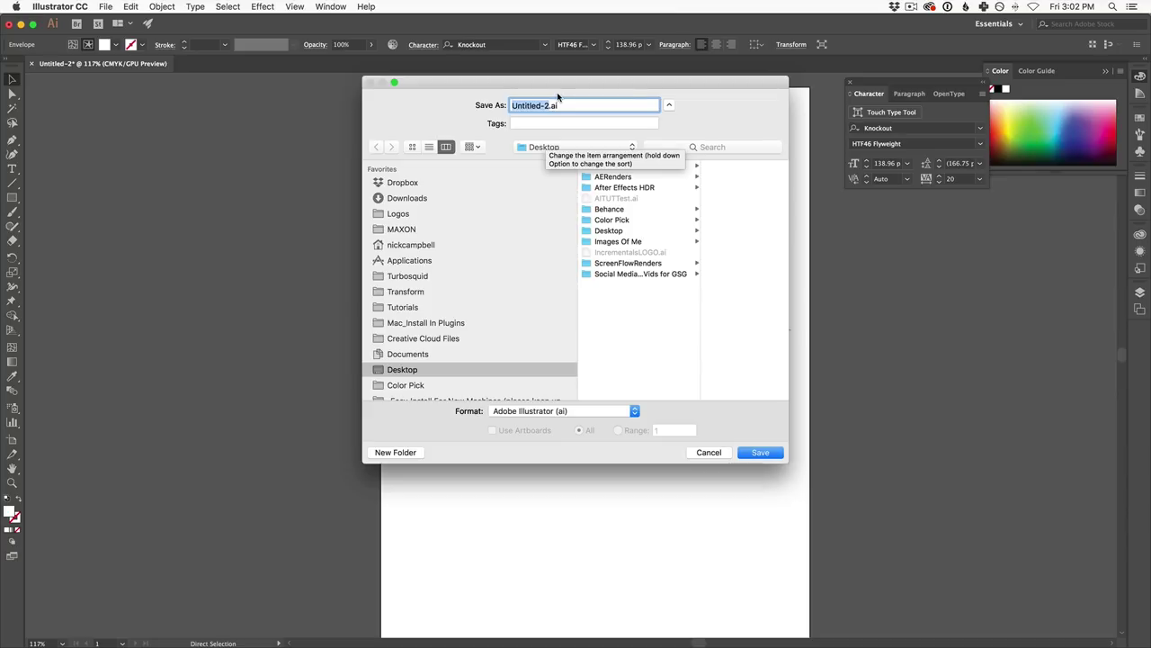
pyautogui.write('LogoTuto')
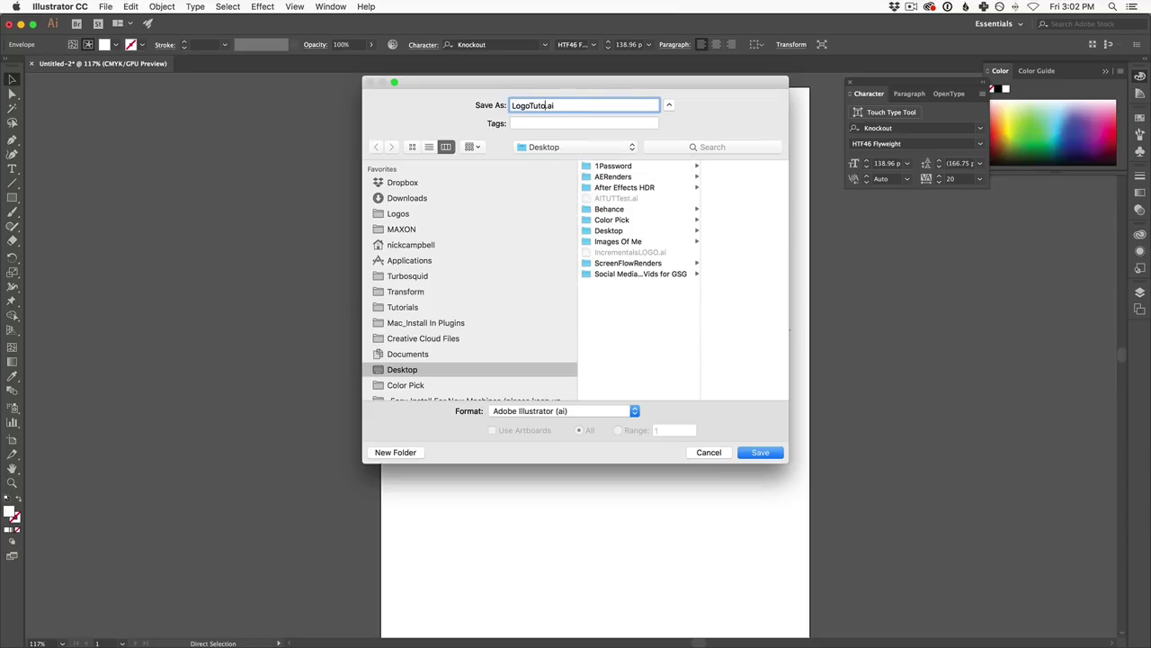
pyautogui.write('rialIncriem')
pyautogui.click(754, 455)
pyautogui.click(858, 543)
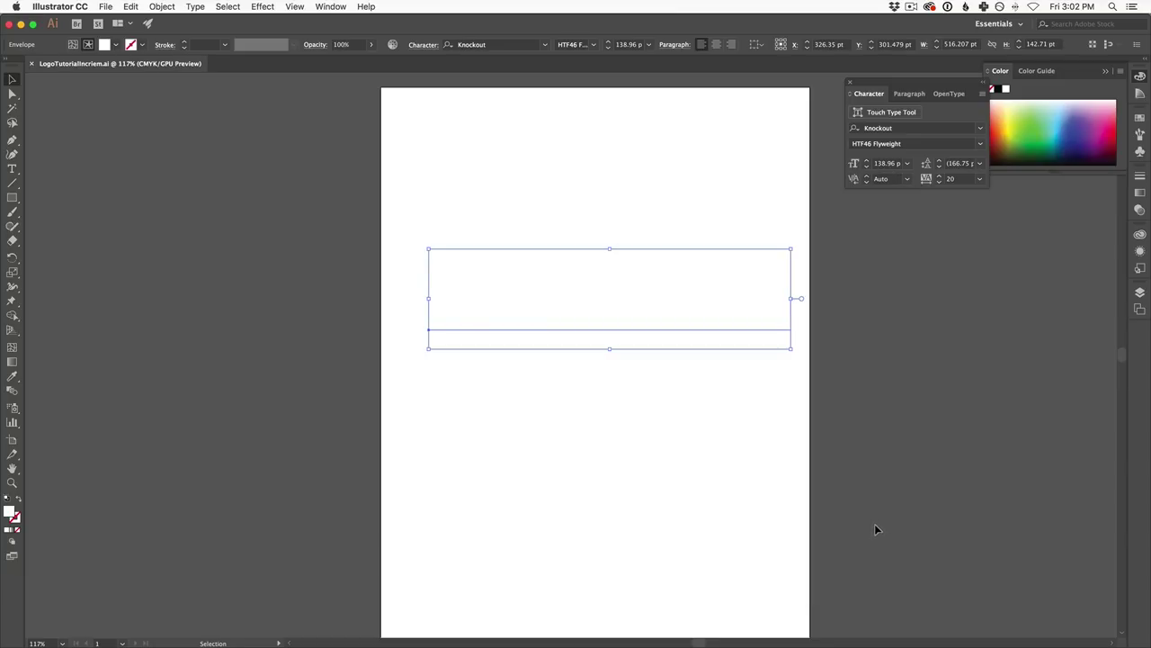
# Step: Switch to After Effects, import LogoTutorialIncriem.ai as footage, and place it in Comp 1
pyautogui.press('super+Tab')
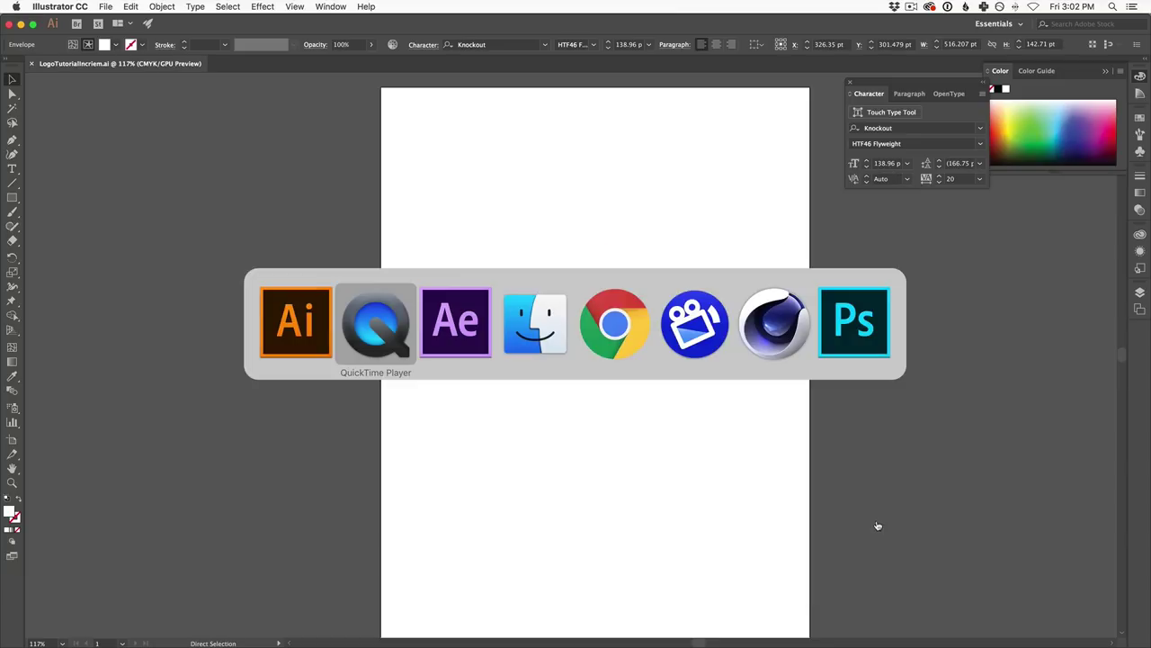
pyautogui.click(453, 340)
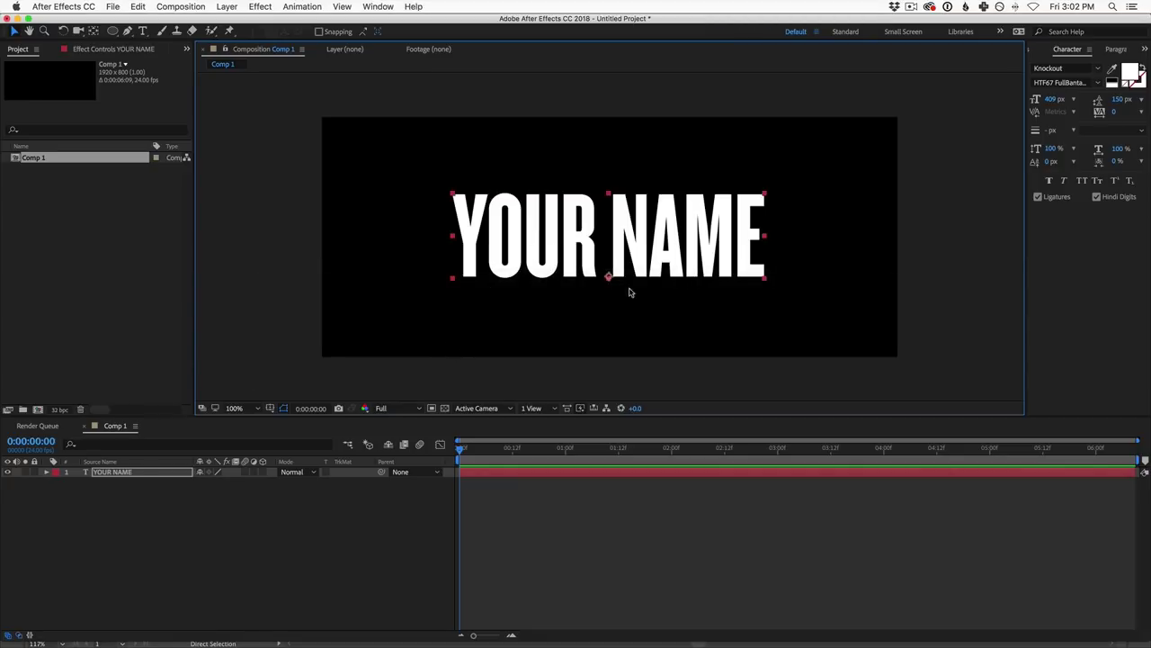
pyautogui.moveTo(633, 234)
pyautogui.mouseDown()
pyautogui.moveTo(622, 248)
pyautogui.moveTo(630, 242)
pyautogui.mouseUp()
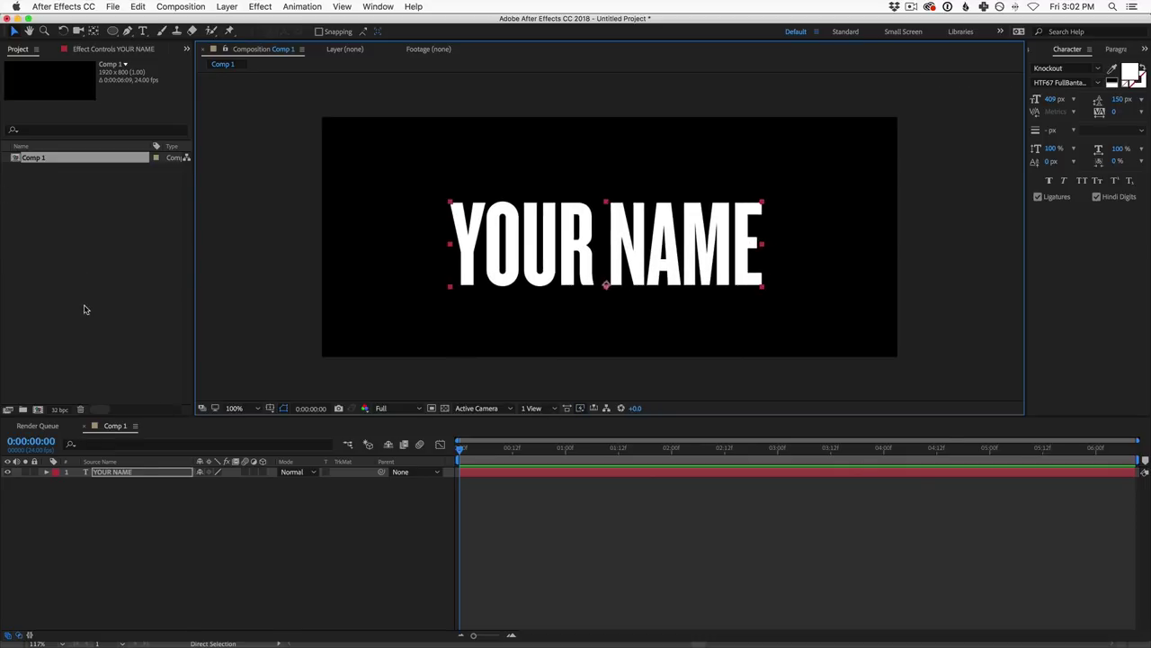
pyautogui.doubleClick(99, 247)
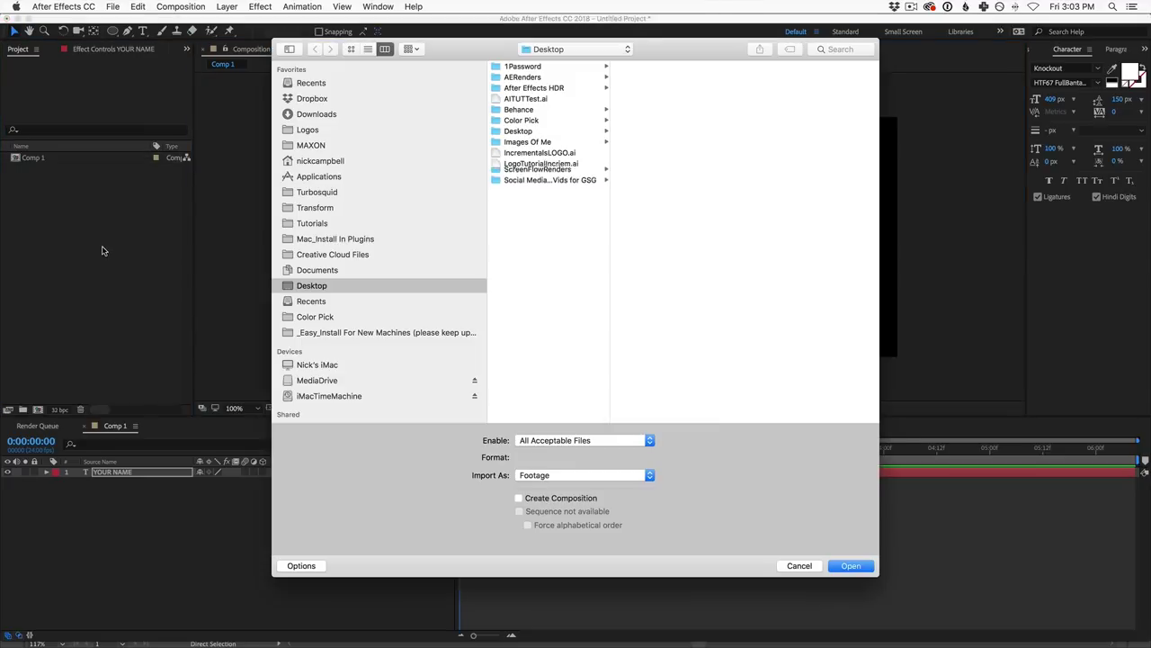
pyautogui.click(540, 165)
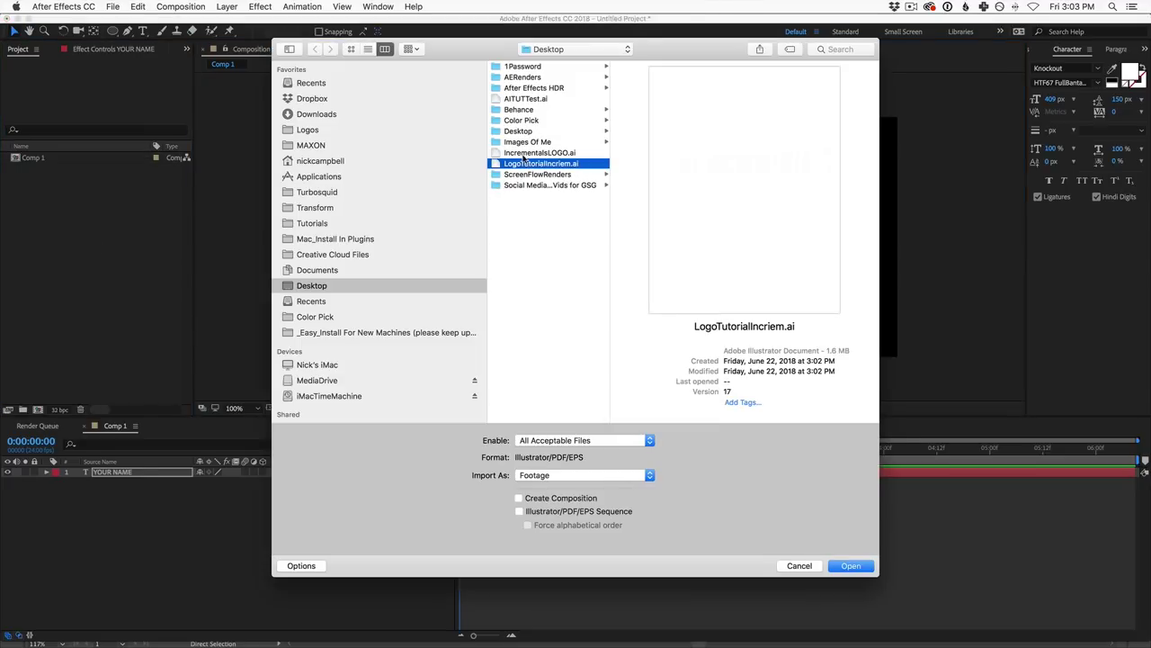
pyautogui.click(849, 566)
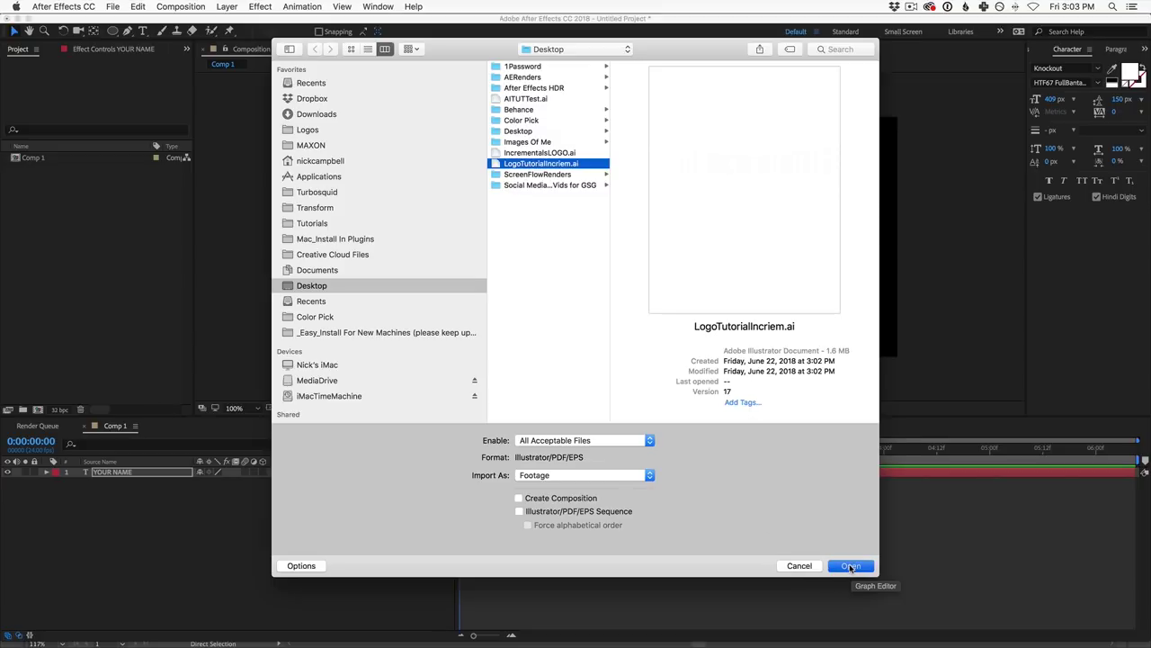
pyautogui.moveTo(61, 173); pyautogui.dragTo(622, 236)
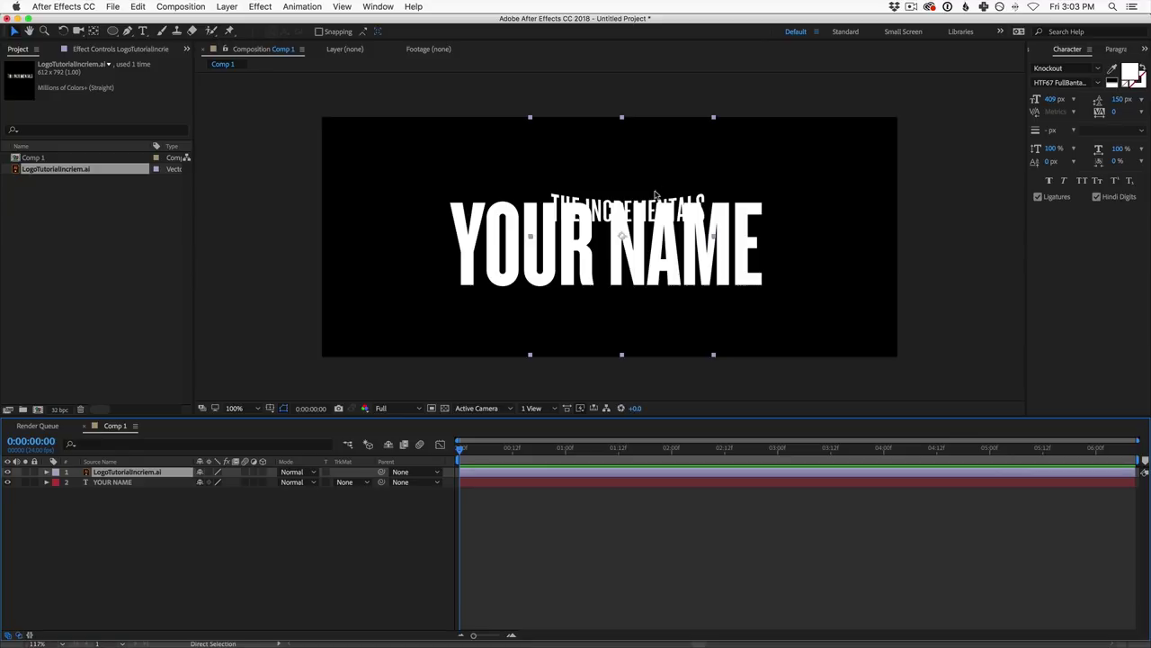
# Step: Delete the YOUR NAME text layer from Comp 1
pyautogui.click(114, 483)
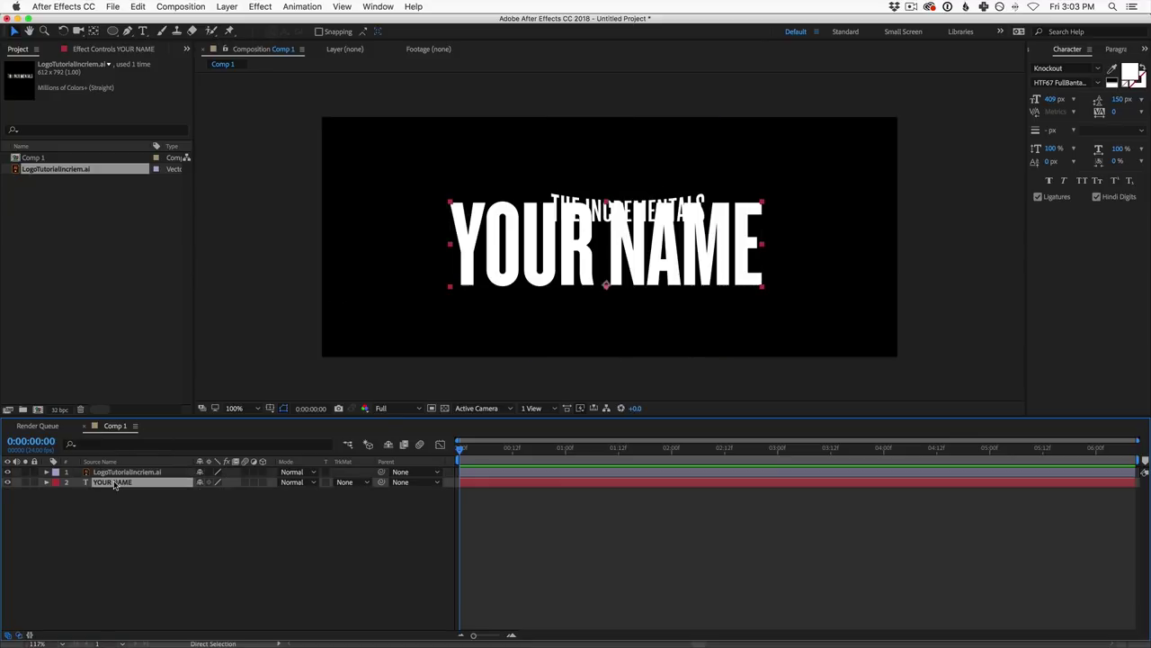
pyautogui.moveTo(585, 258)
pyautogui.mouseDown()
pyautogui.moveTo(611, 257)
pyautogui.moveTo(592, 251)
pyautogui.mouseUp()
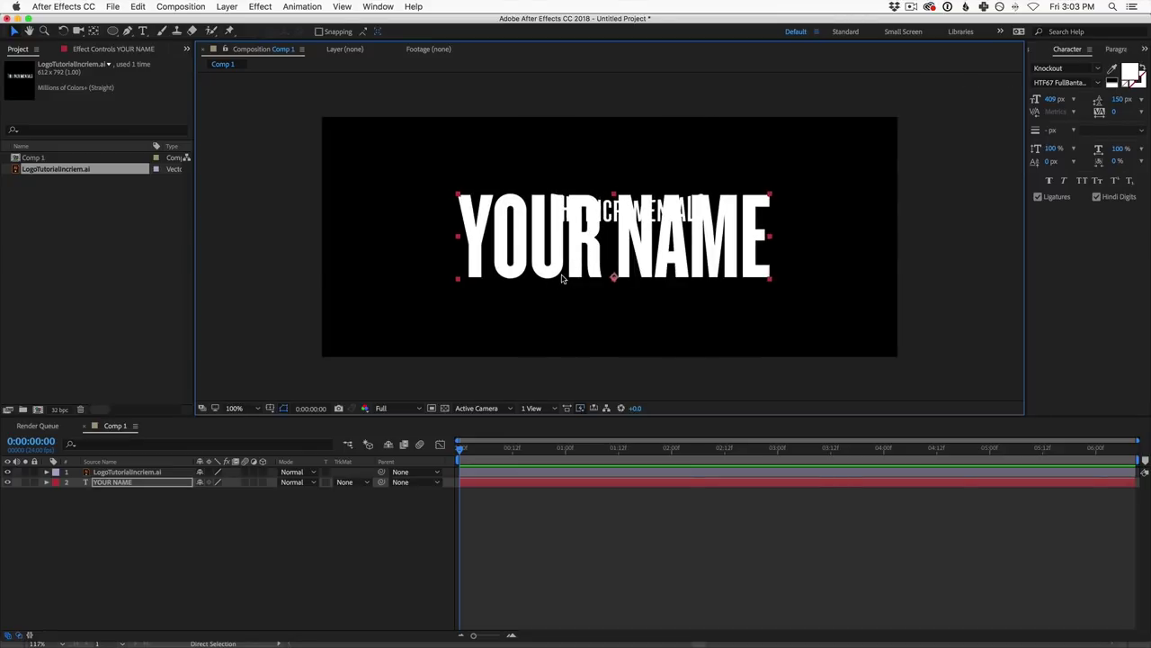
pyautogui.moveTo(673, 210)
pyautogui.mouseDown()
pyautogui.moveTo(667, 223)
pyautogui.moveTo(665, 205)
pyautogui.mouseUp()
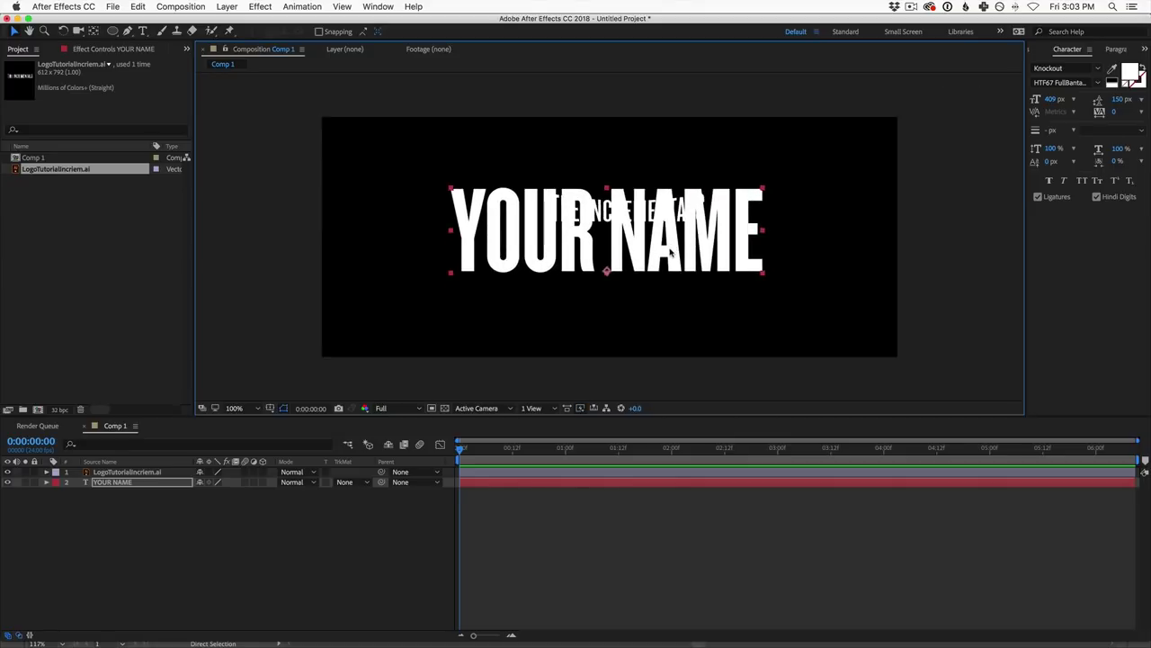
pyautogui.press('Delete')
# Step: Scale the LogoTutorialIncriem.ai layer to 253% and move the title to about the middle of the composition
pyautogui.click(585, 342)
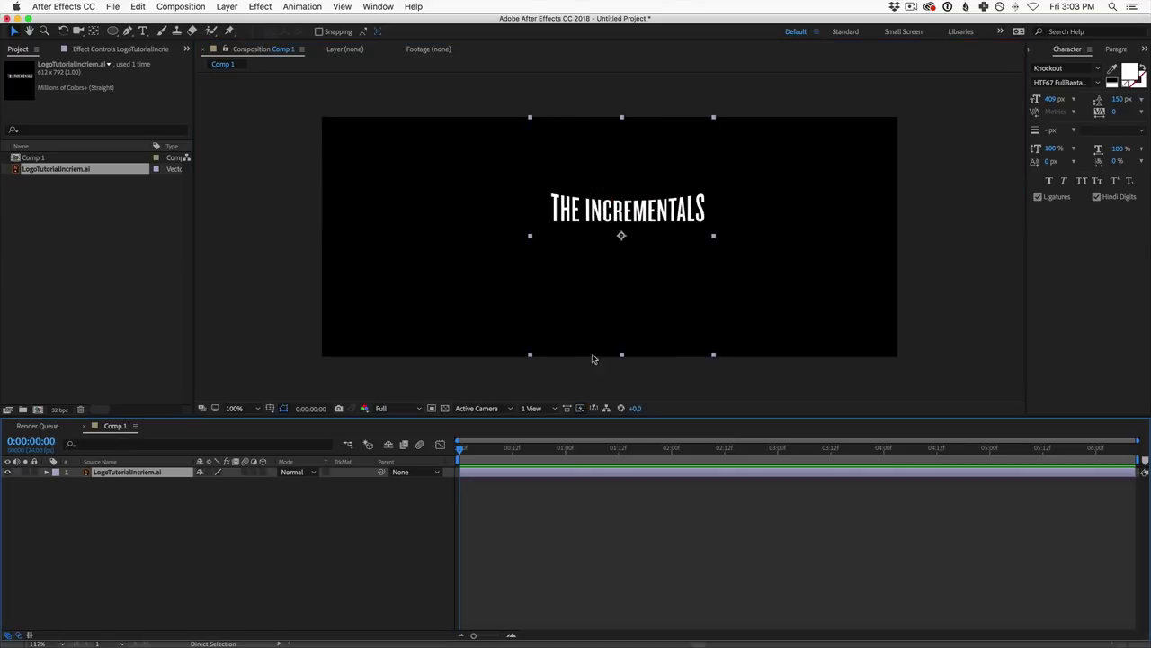
pyautogui.click(164, 474)
pyautogui.press('s')
pyautogui.moveTo(220, 483); pyautogui.dragTo(297, 478)
pyautogui.moveTo(723, 168); pyautogui.dragTo(704, 244)
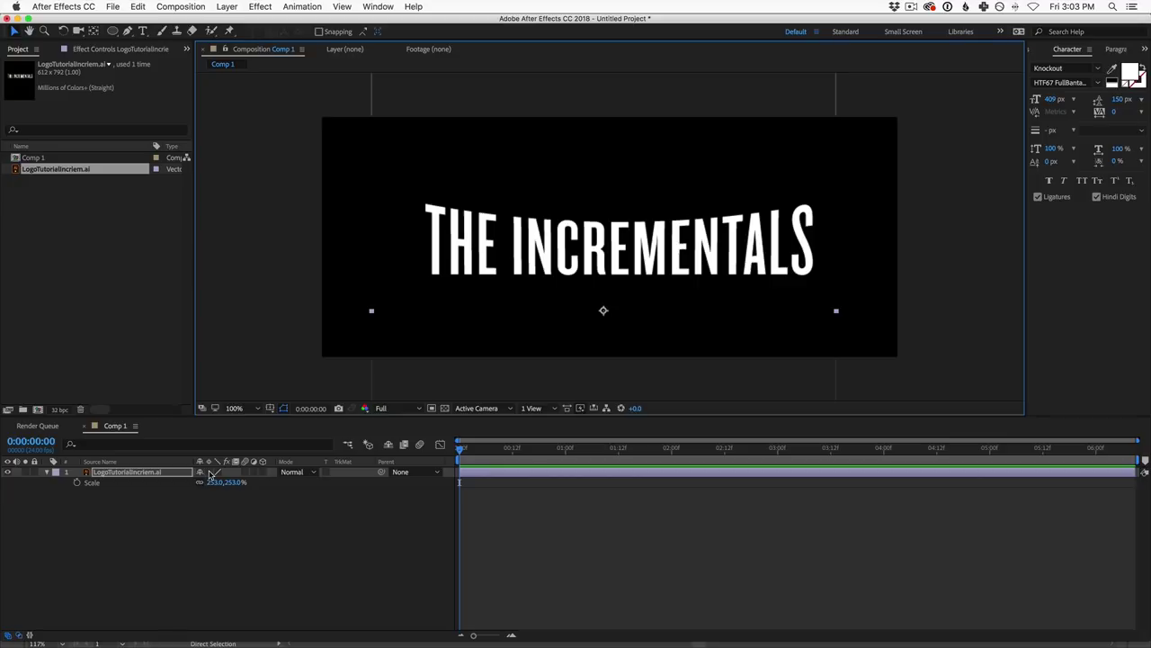
# Step: Turn on continuous rasterization for the logo layer, test its sharpness at 715% scale, and undo that enlargement
pyautogui.click(209, 475)
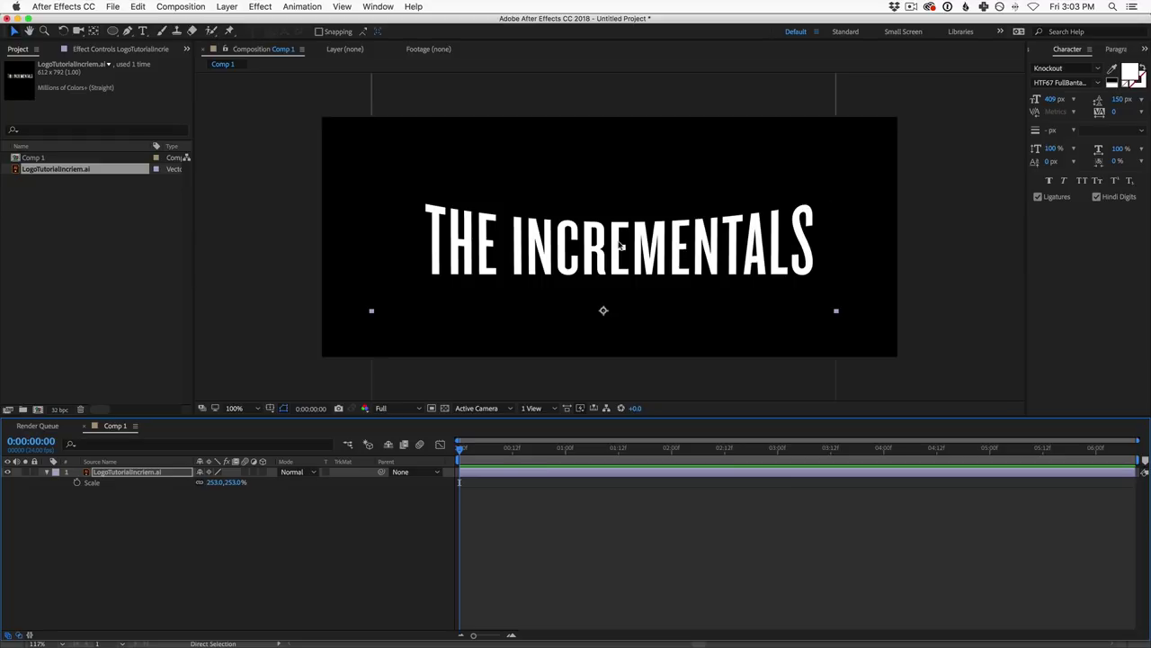
pyautogui.moveTo(222, 482); pyautogui.dragTo(638, 213)
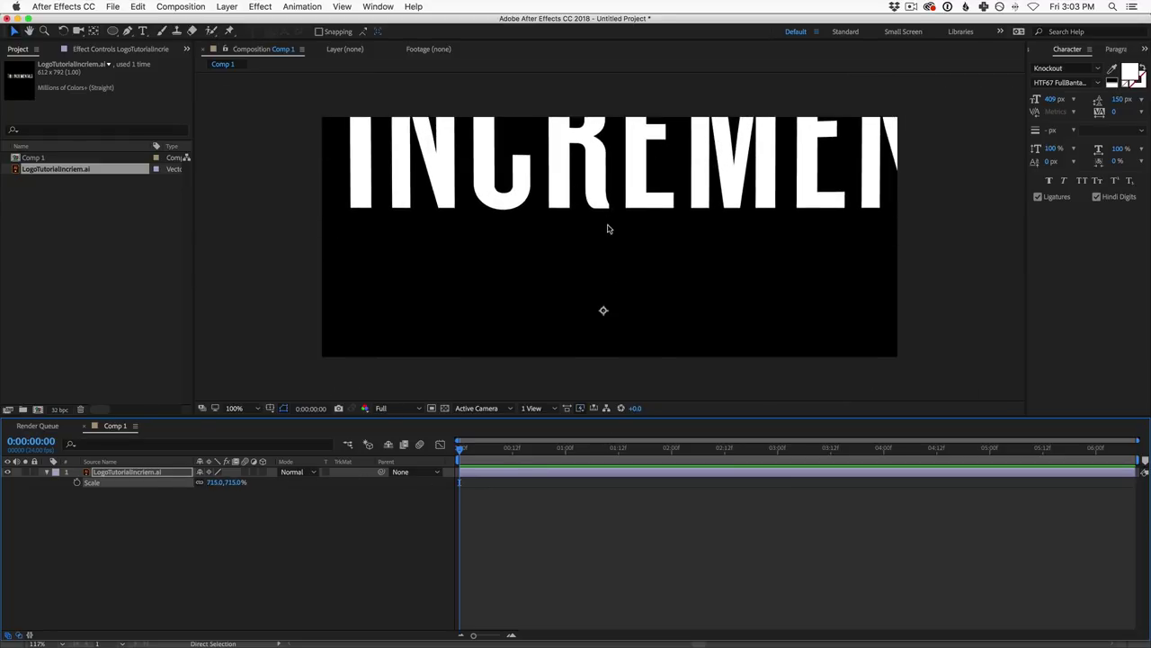
pyautogui.press('super+z')
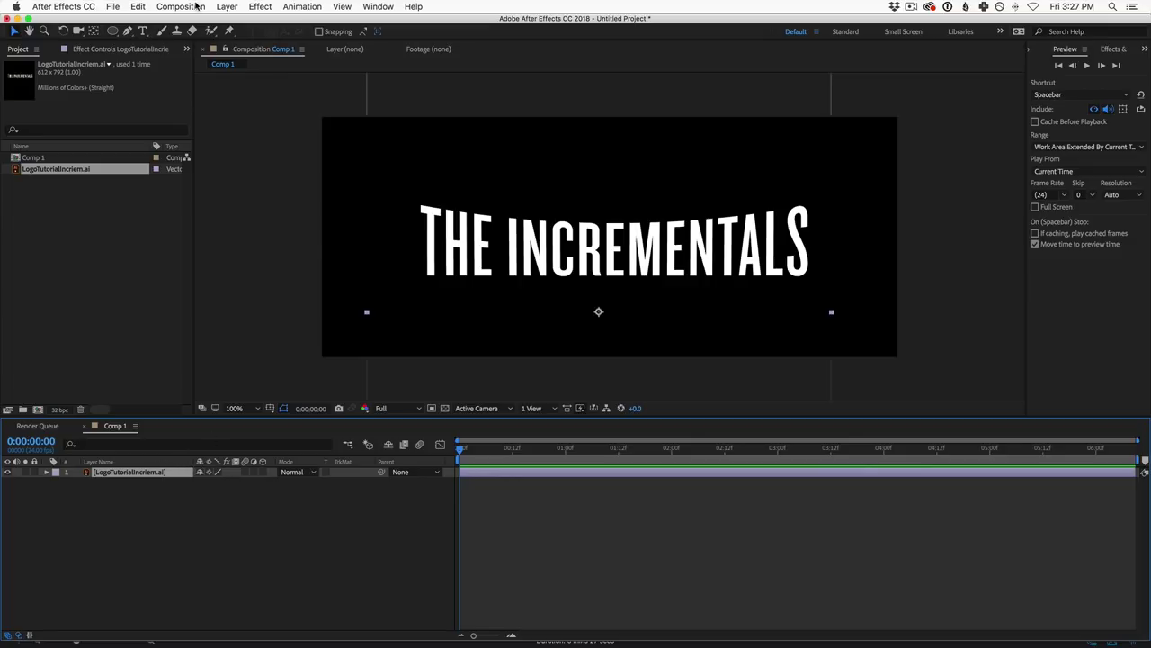
# Step: Open Comp 1's composition settings and choose CINEMA 4D as the 3D renderer
pyautogui.click(196, 7)
pyautogui.click(207, 39)
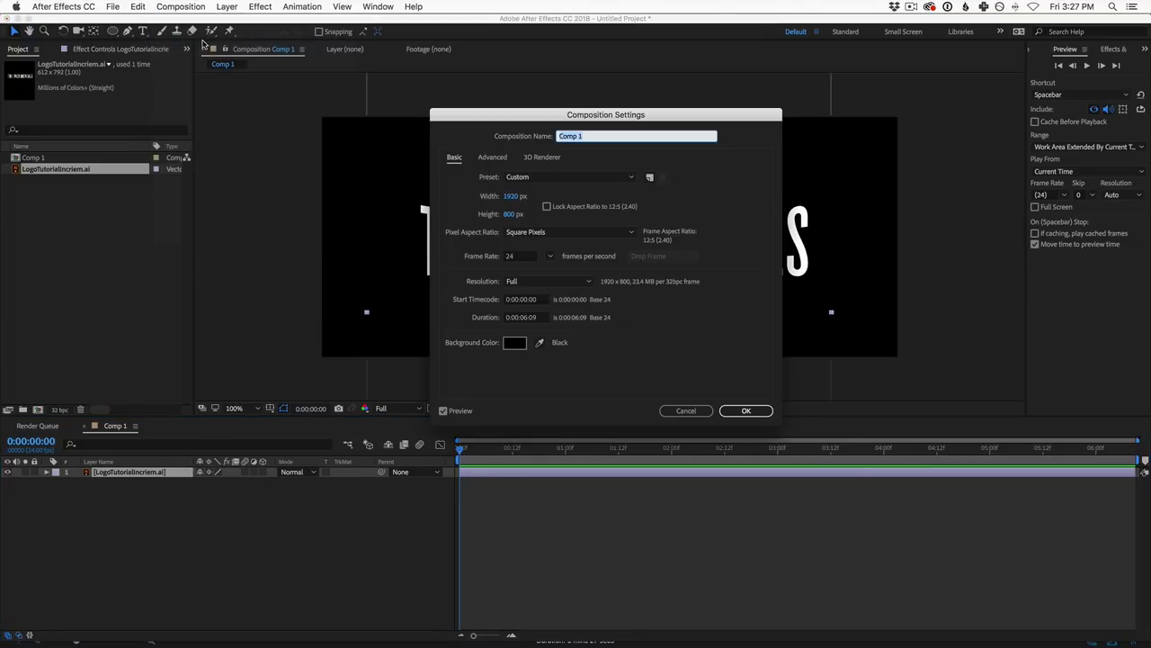
pyautogui.click(543, 158)
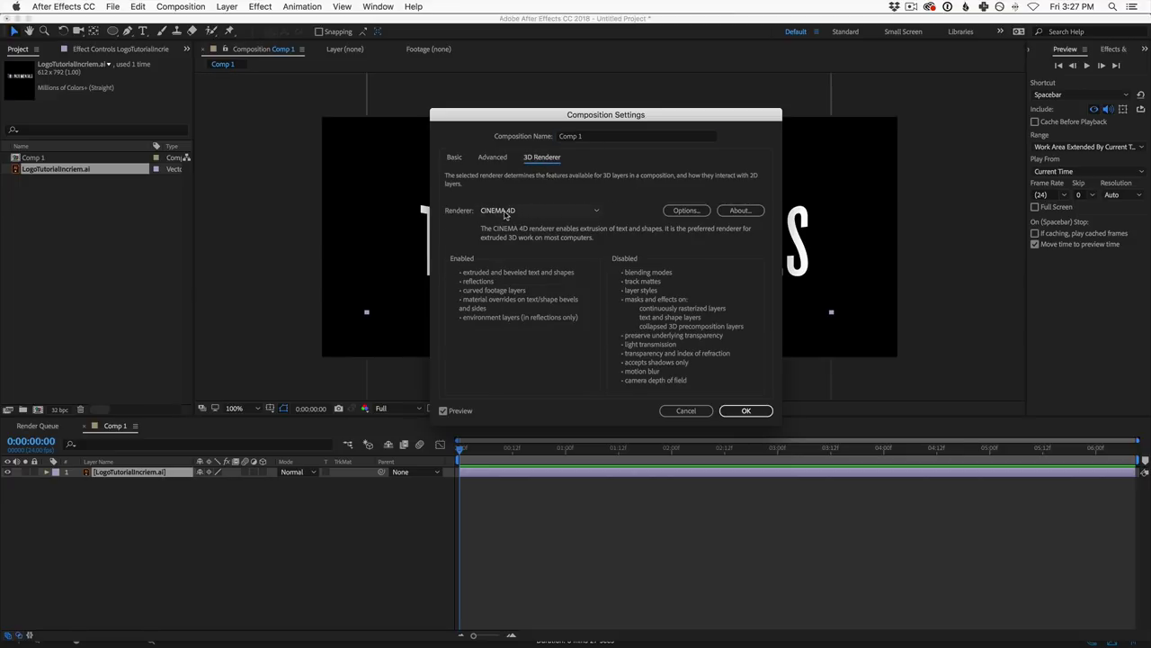
pyautogui.click(531, 214)
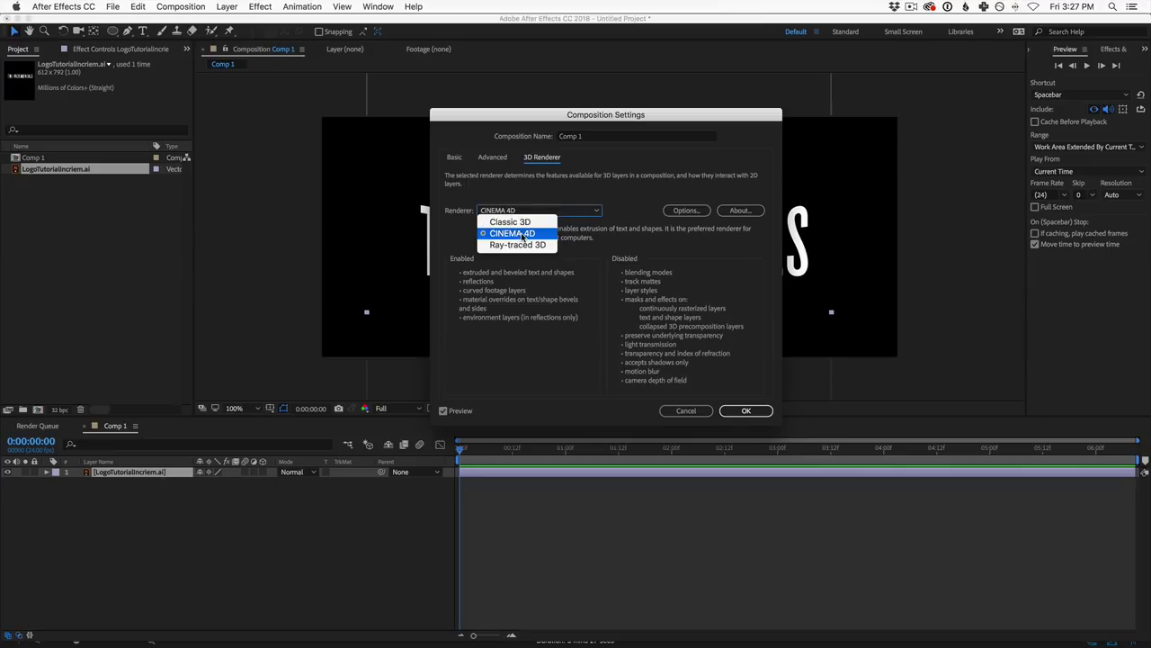
pyautogui.click(523, 236)
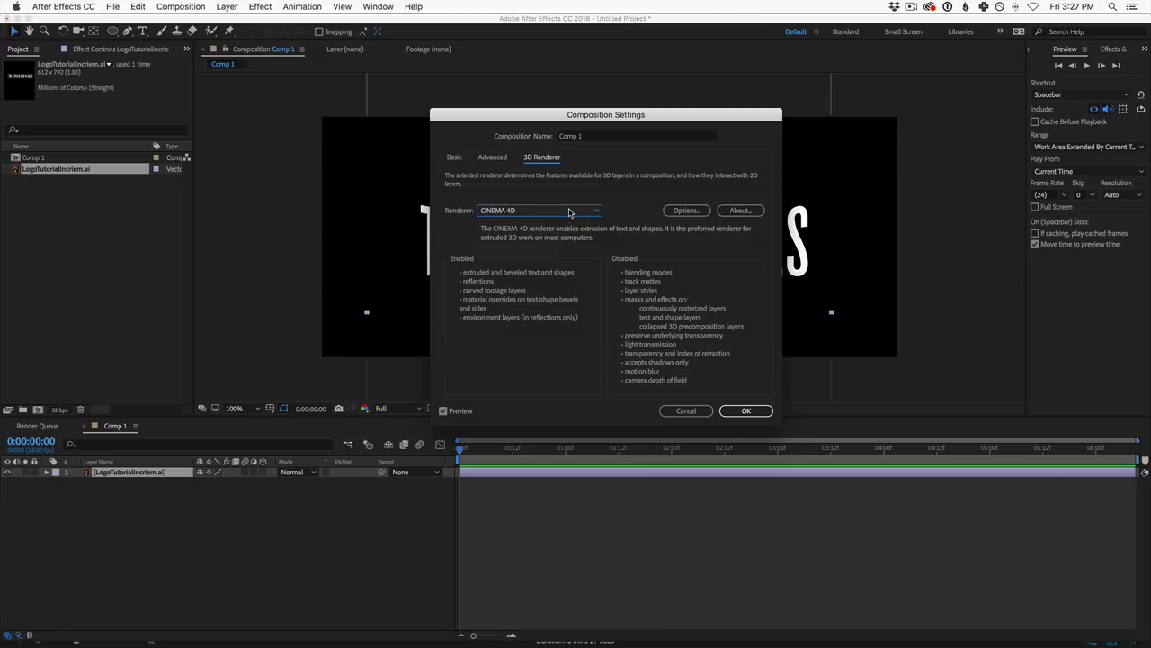
# Step: Lower the CINEMA 4D renderer's quality to about 6, near Draft, and accept the renderer options
pyautogui.click(685, 209)
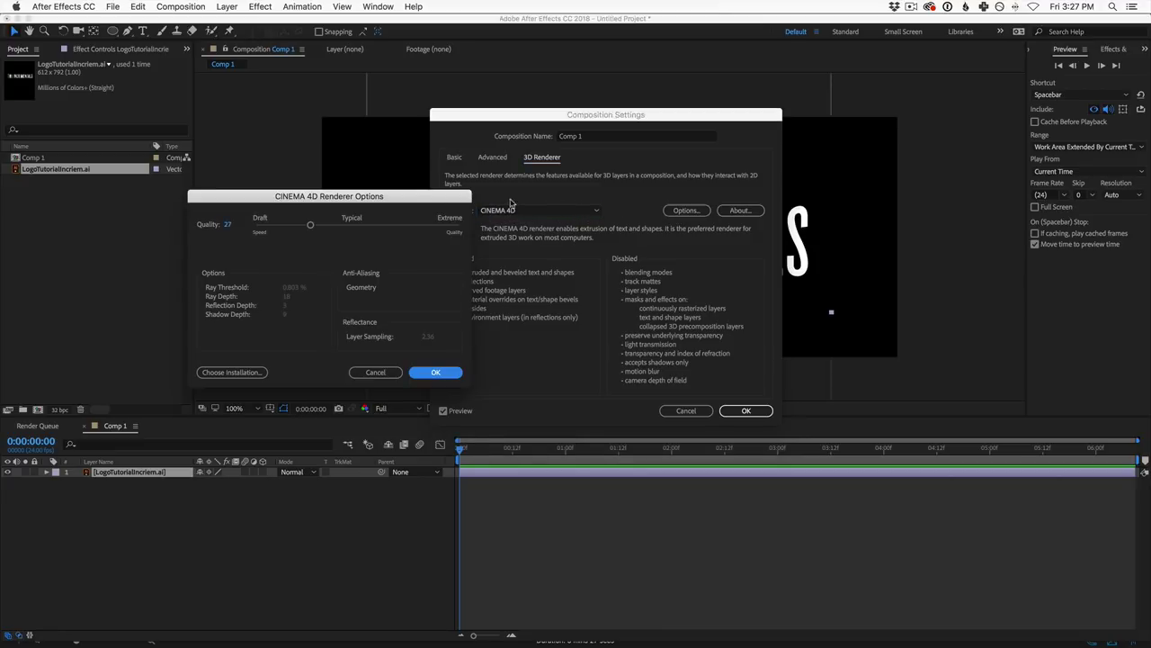
pyautogui.moveTo(311, 225); pyautogui.dragTo(284, 199)
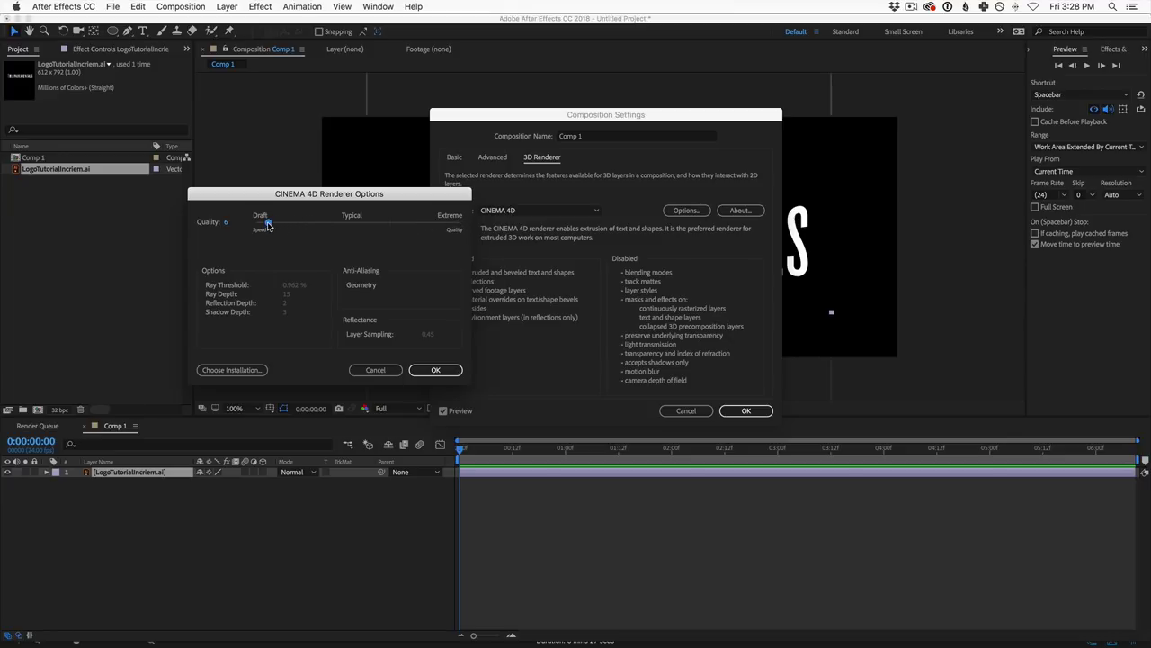
pyautogui.moveTo(269, 228); pyautogui.dragTo(267, 229)
pyautogui.click(436, 369)
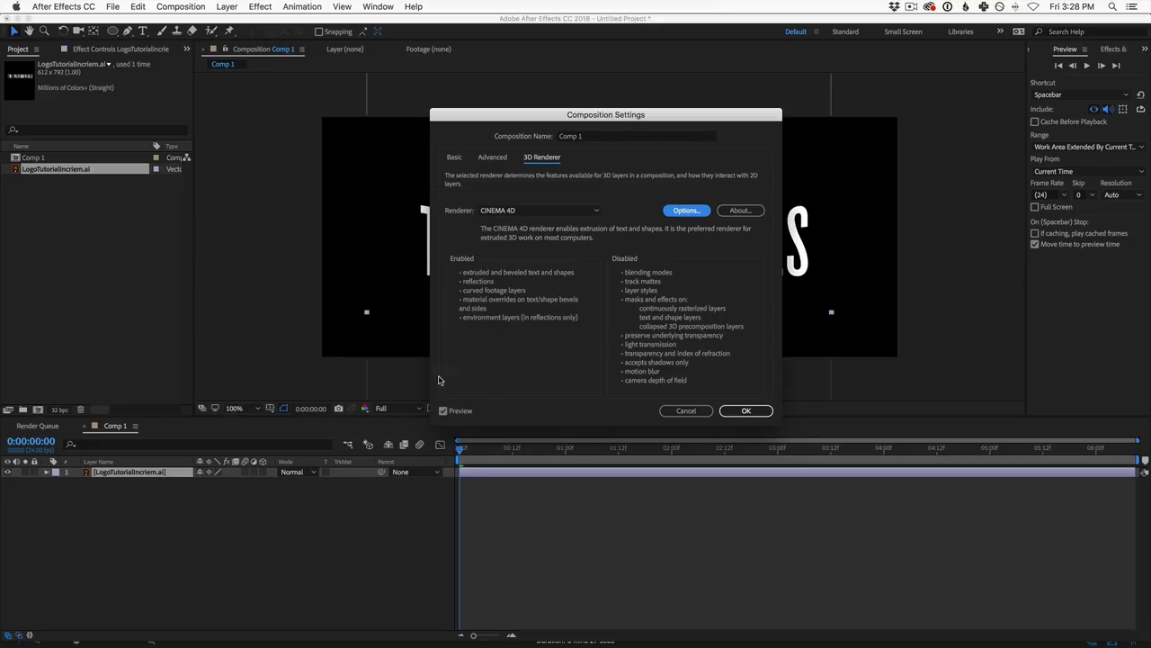
# Step: Accept the composition settings and create shapes from the LogoTutorialIncriem.ai vector layer
pyautogui.click(743, 412)
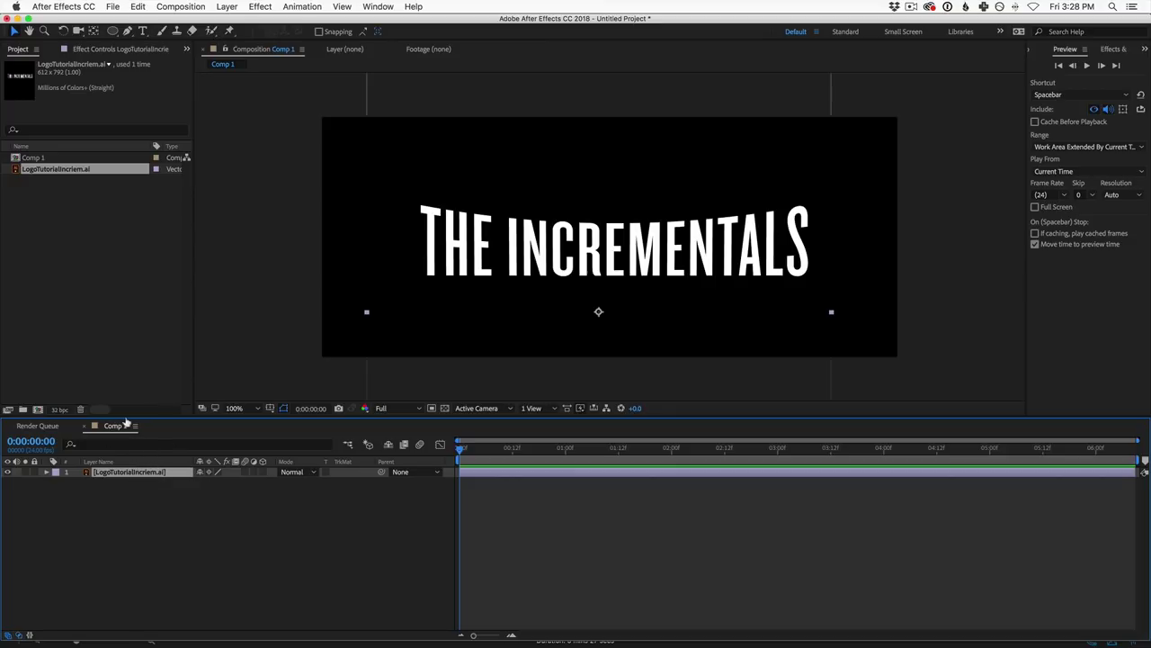
pyautogui.rightClick(122, 474)
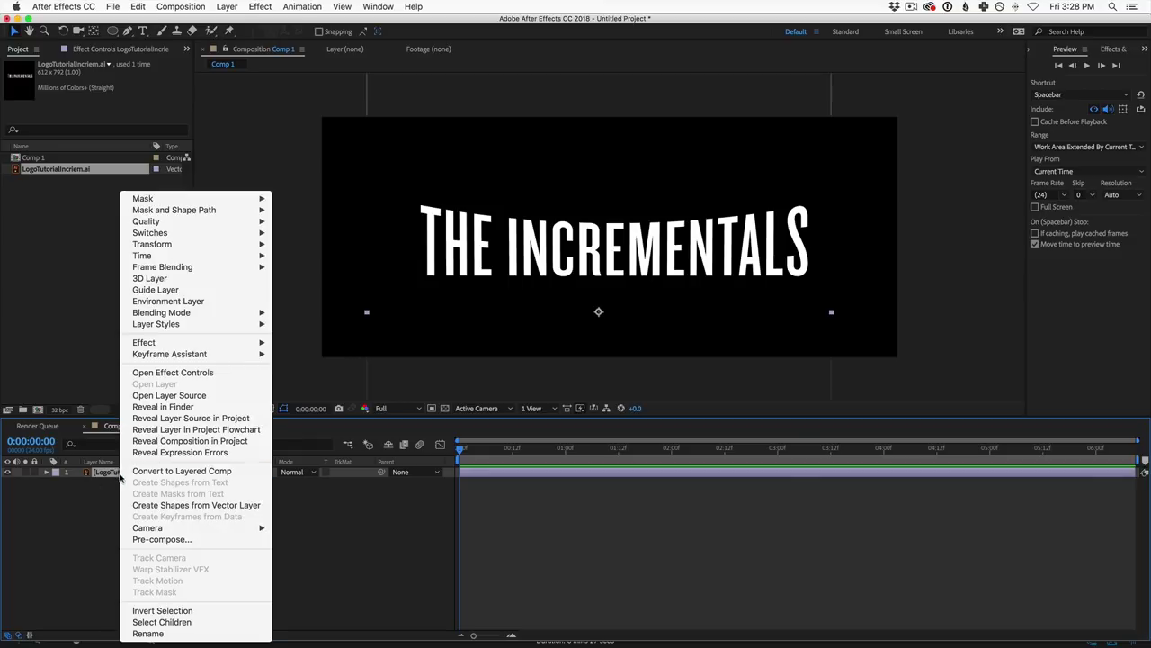
pyautogui.click(150, 509)
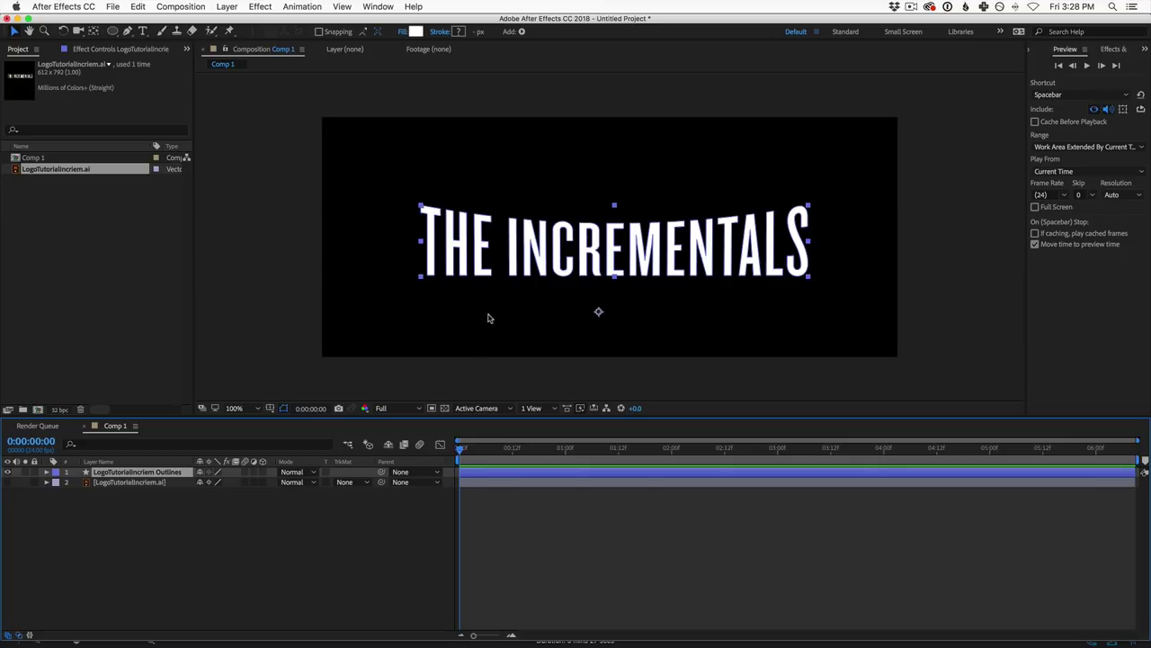
# Step: Make the LogoTutorialIncriem Outlines shape layer a 3D layer
pyautogui.click(253, 517)
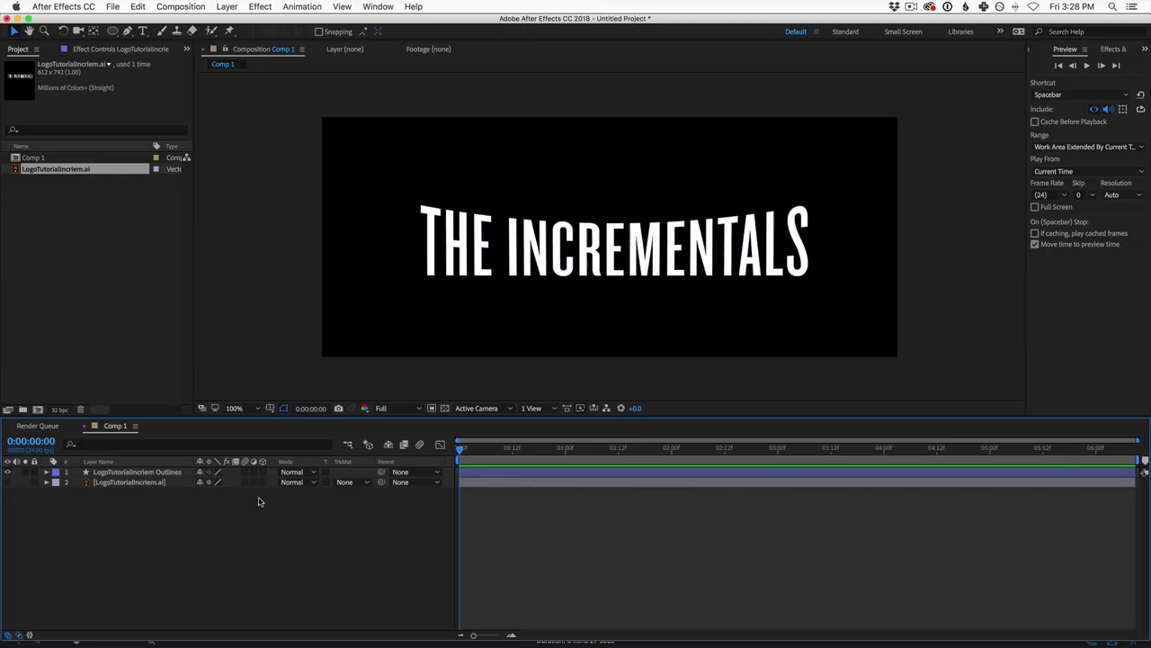
pyautogui.click(167, 474)
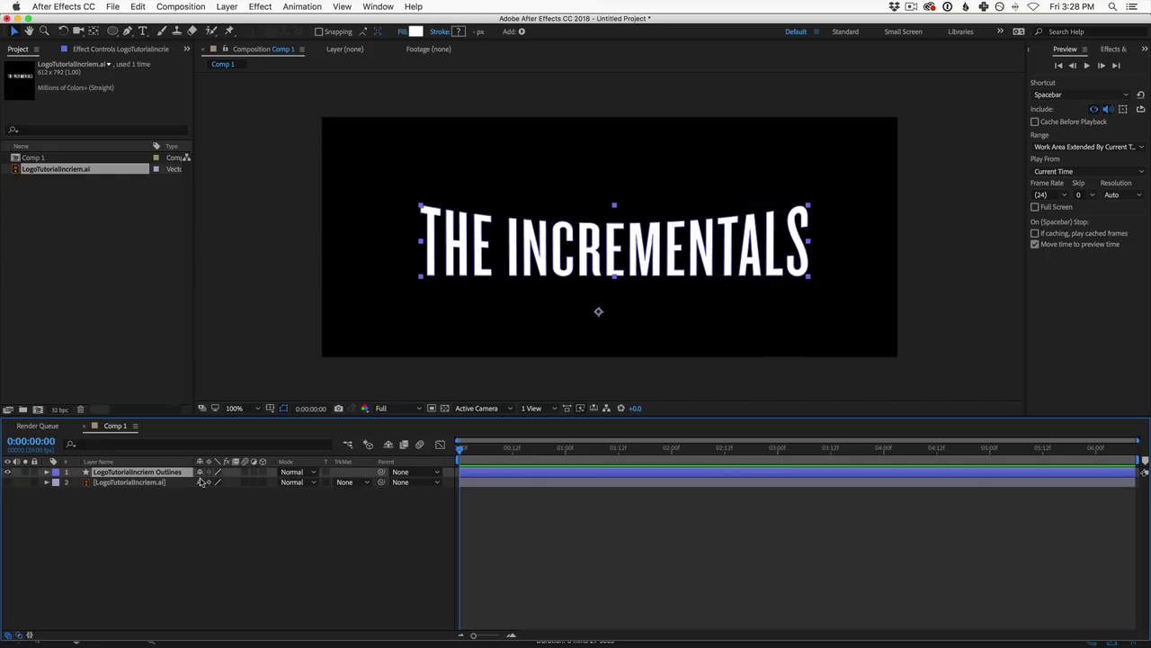
pyautogui.click(262, 473)
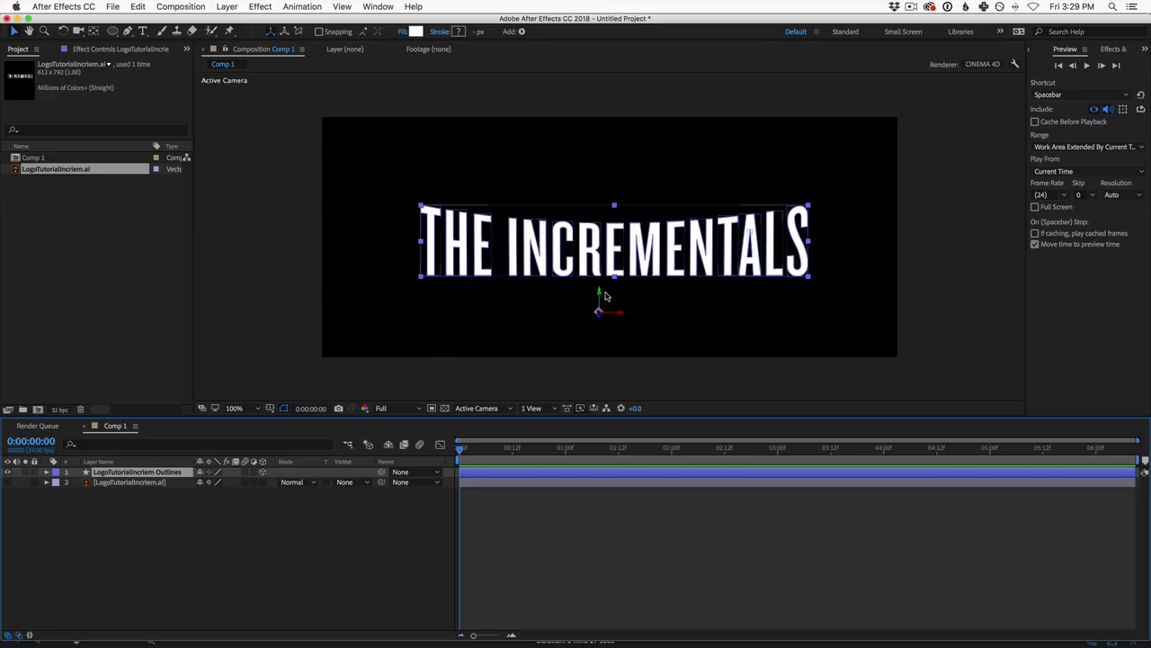
# Step: Try rotating the 3D outlines layer in the composition with the Rotation tool to check its thickness
pyautogui.press('w')
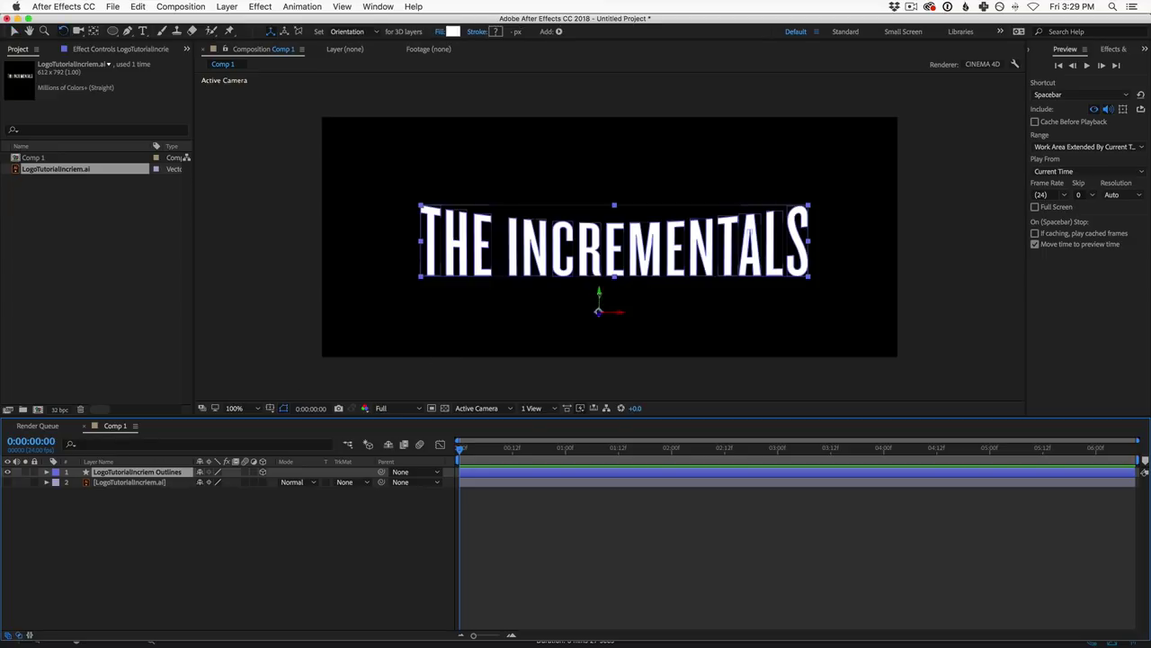
pyautogui.moveTo(601, 311); pyautogui.dragTo(621, 292)
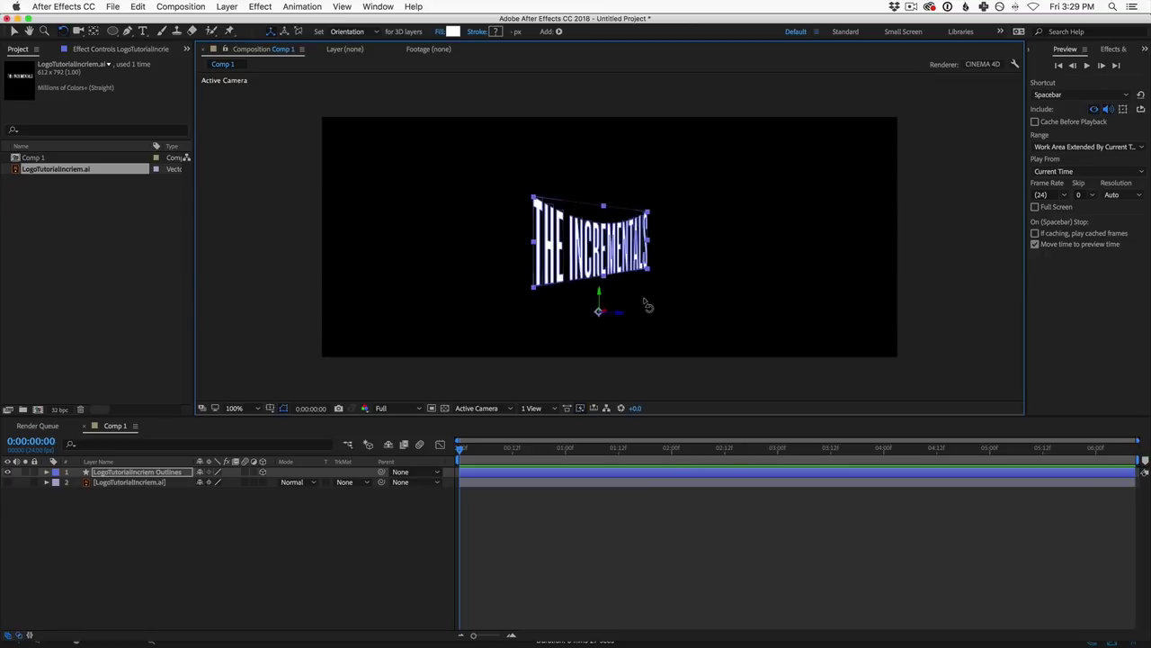
pyautogui.moveTo(593, 299); pyautogui.dragTo(651, 298)
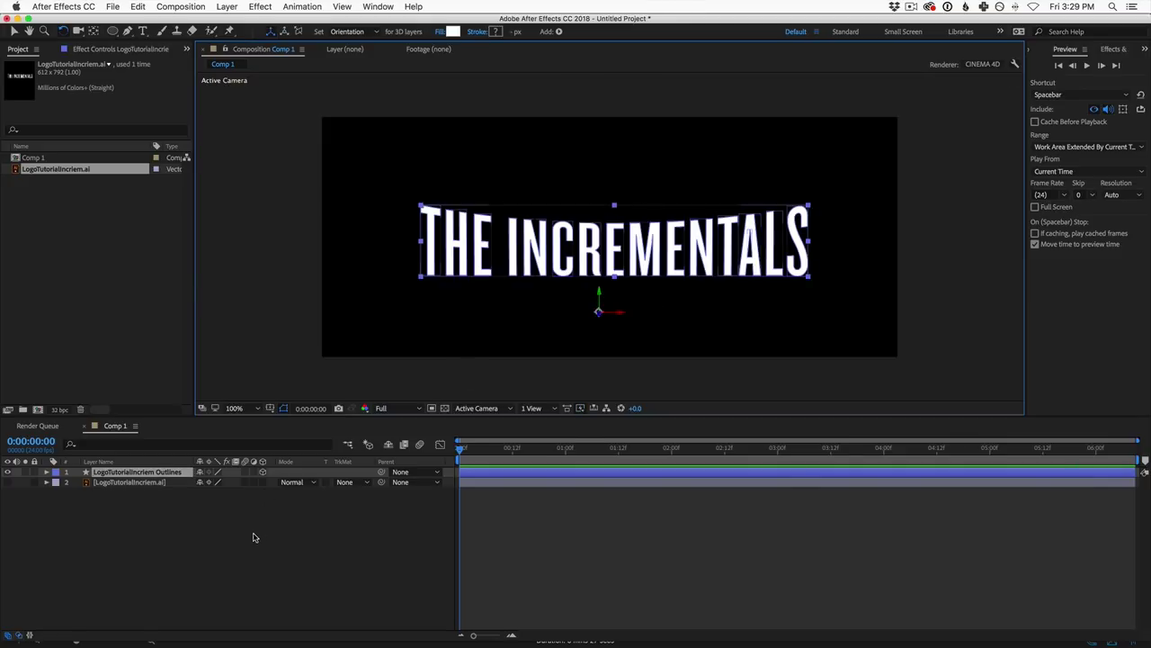
# Step: Set the outlines layer's Extrusion Depth to 25 in its geometry options and collapse the layer's properties
pyautogui.click(129, 502)
pyautogui.click(117, 473)
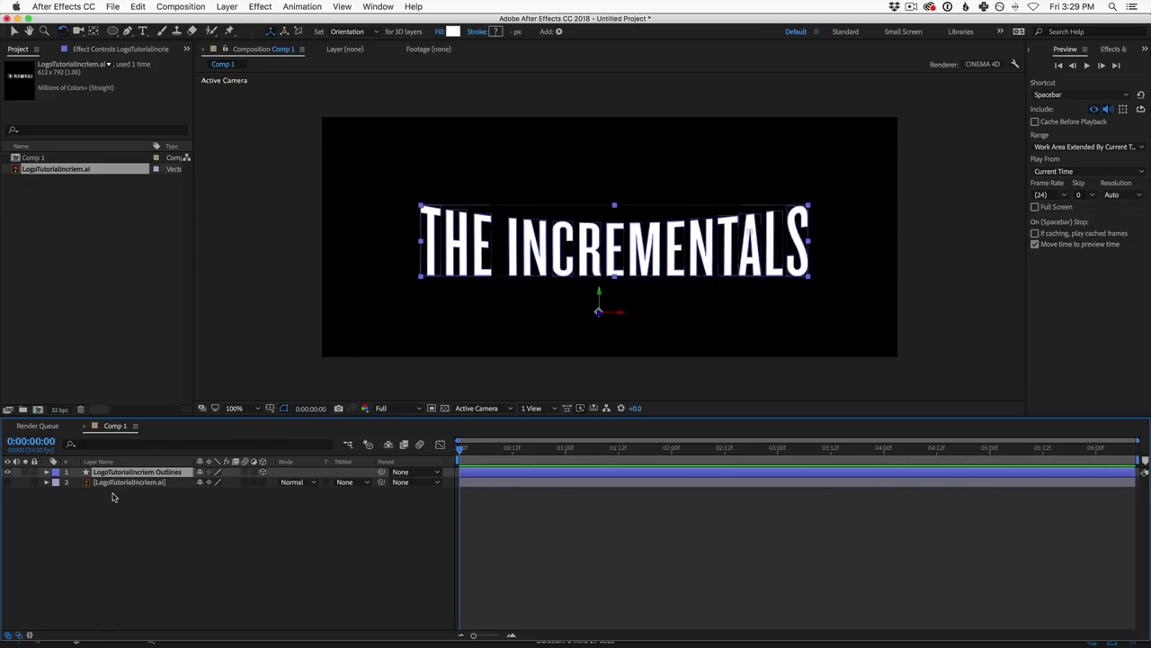
pyautogui.press('a')
pyautogui.press('a')
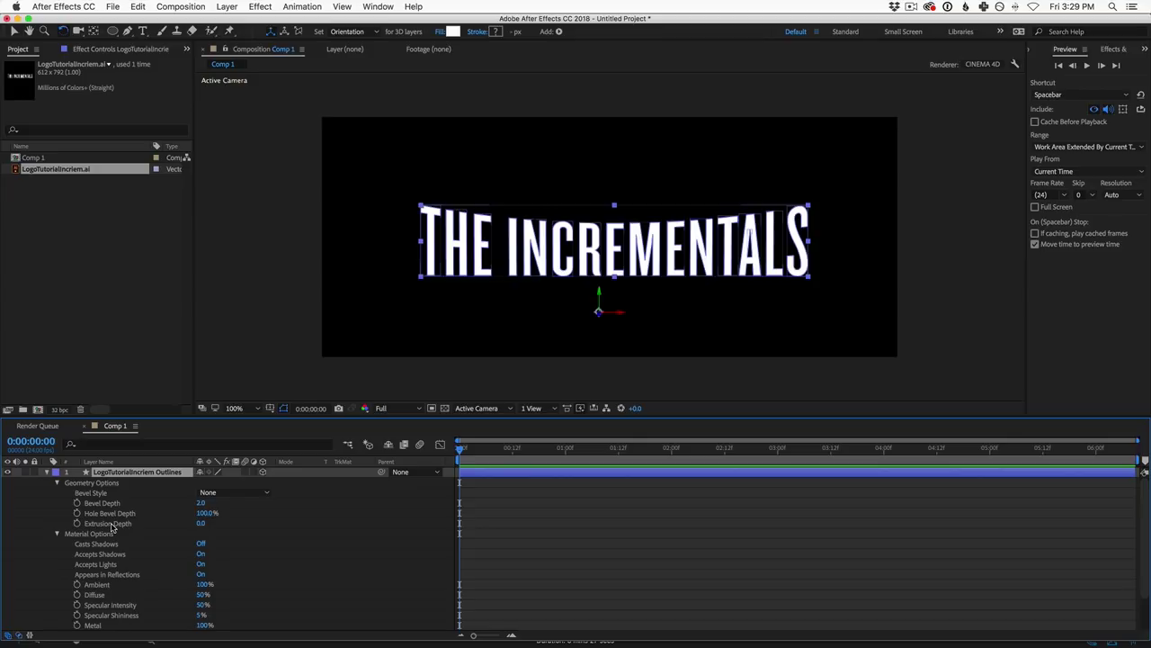
pyautogui.moveTo(201, 523); pyautogui.dragTo(175, 523)
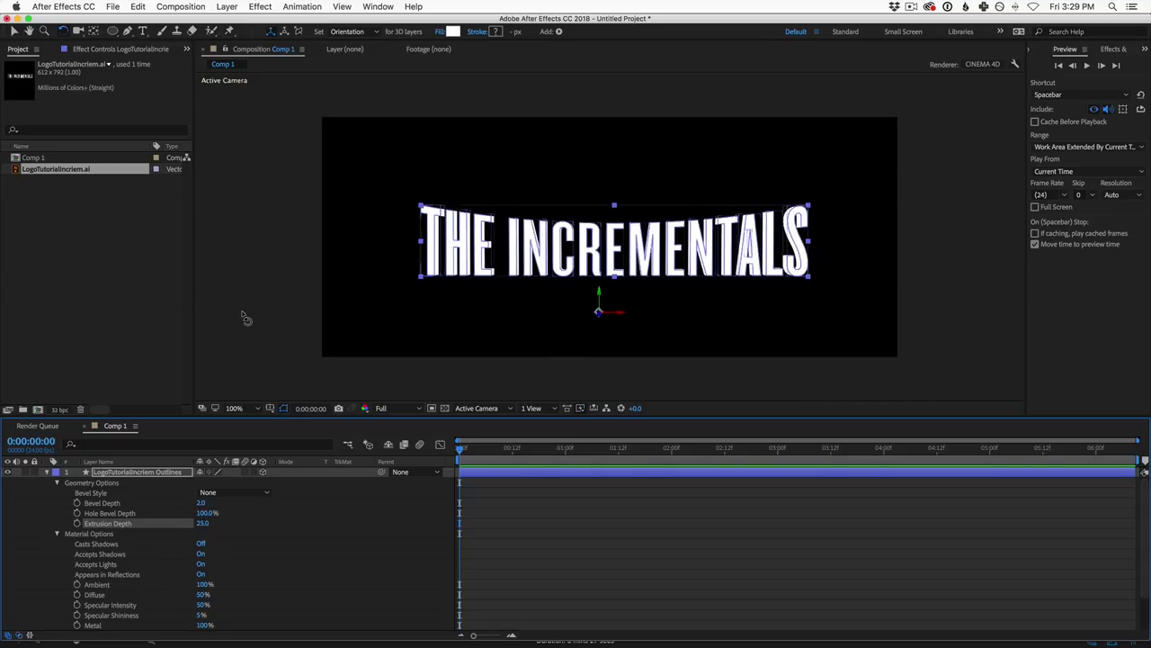
pyautogui.click(240, 346)
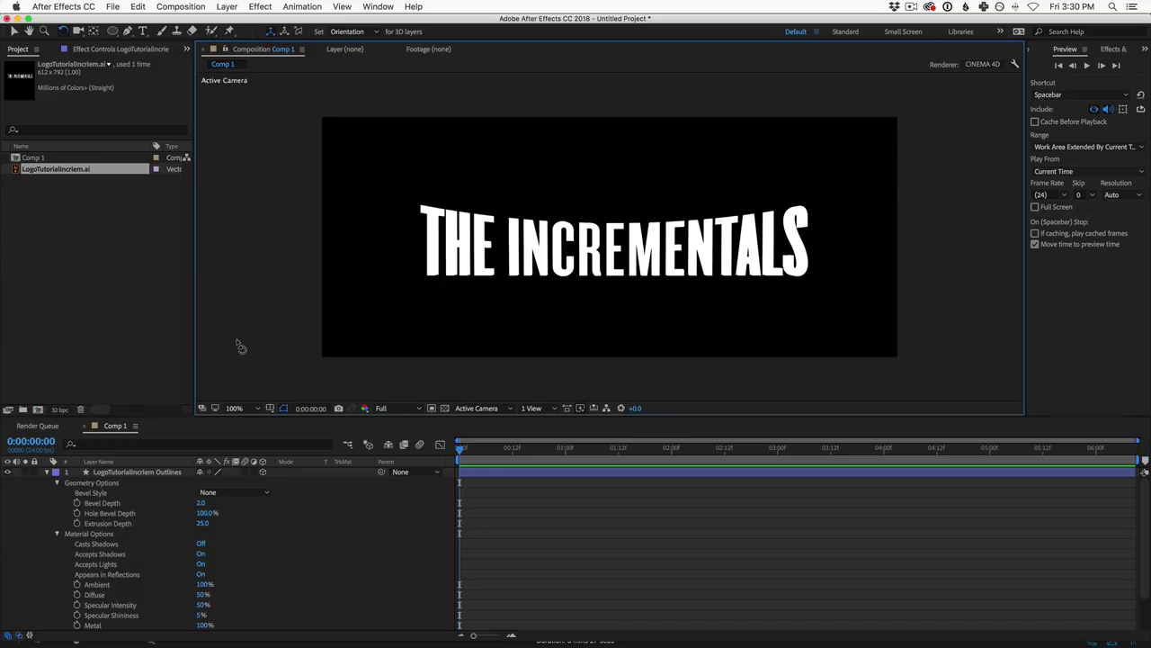
pyautogui.click(301, 471)
pyautogui.click(48, 472)
pyautogui.click(57, 493)
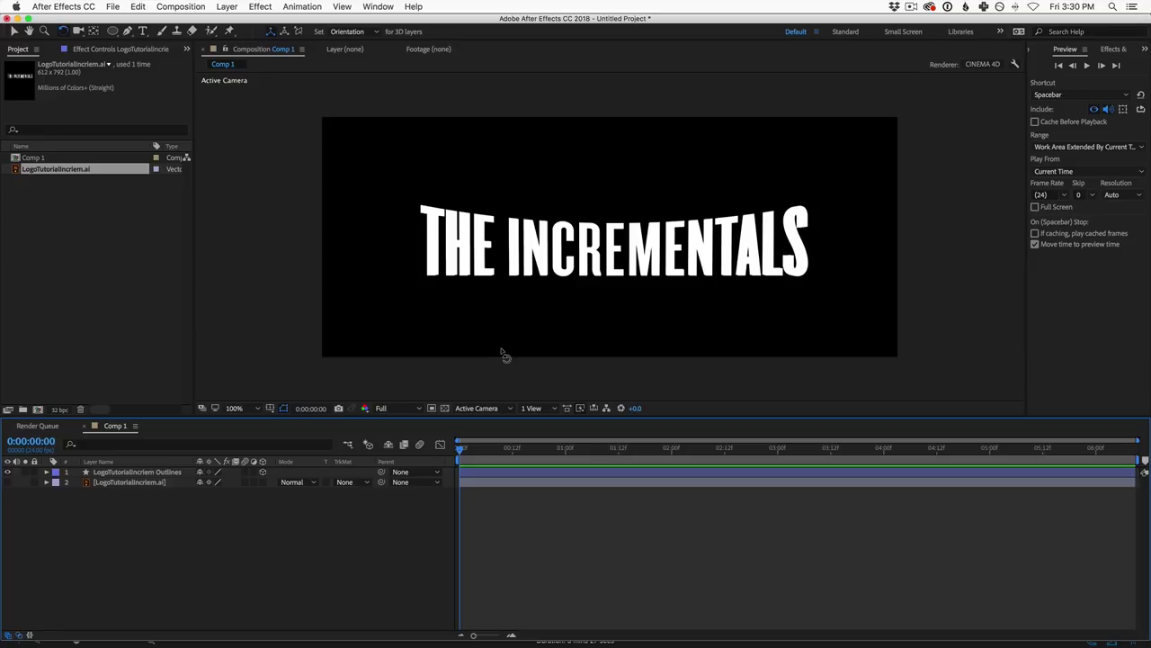
# Step: Add a shadow-casting spot light with a saturated red color near DC1414 and adjust its cone angle
pyautogui.click(227, 7)
pyautogui.moveTo(232, 19)
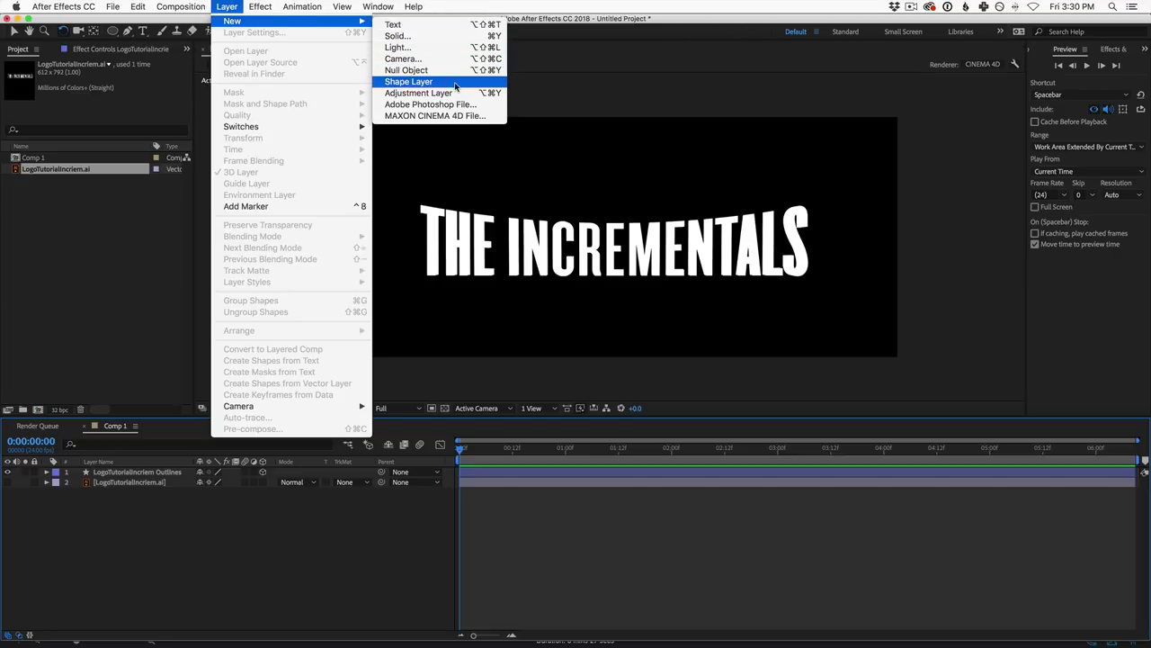
pyautogui.click(458, 48)
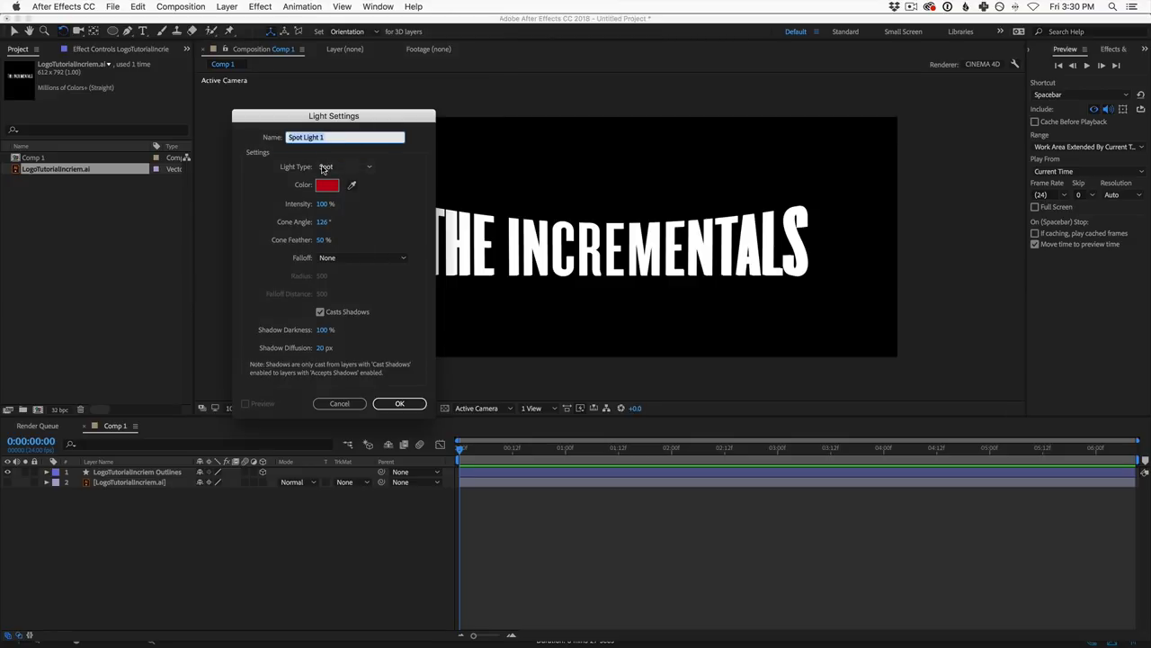
pyautogui.click(326, 184)
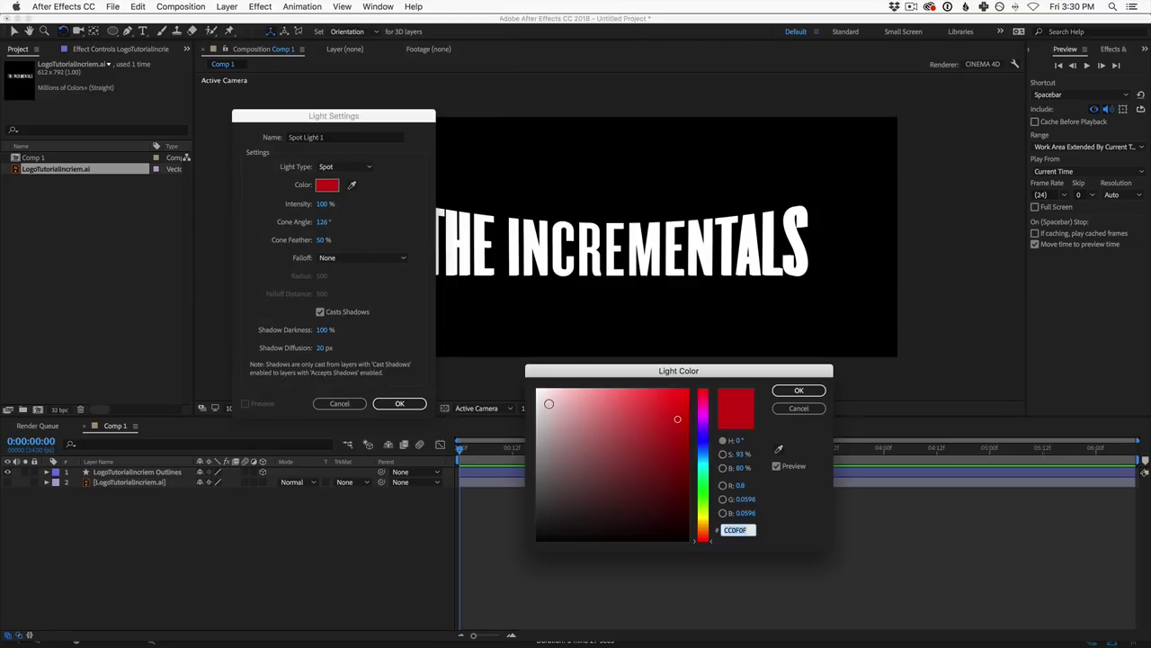
pyautogui.click(539, 391)
pyautogui.click(671, 412)
pyautogui.moveTo(671, 412); pyautogui.dragTo(674, 409)
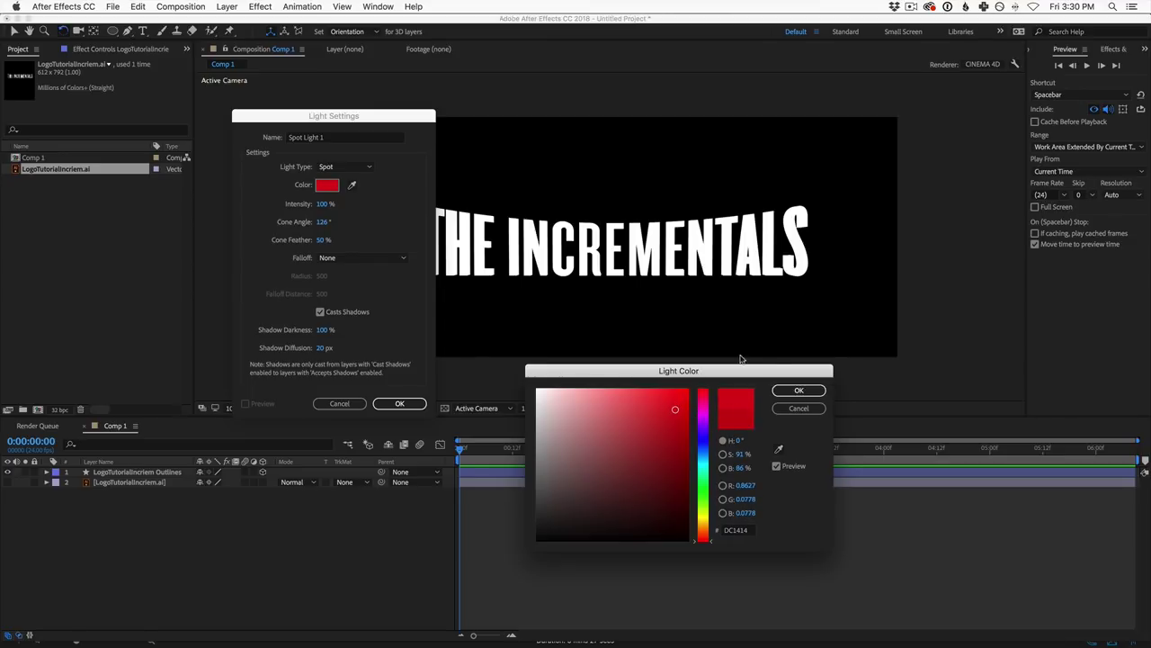
pyautogui.moveTo(675, 409); pyautogui.dragTo(676, 413)
pyautogui.click(799, 389)
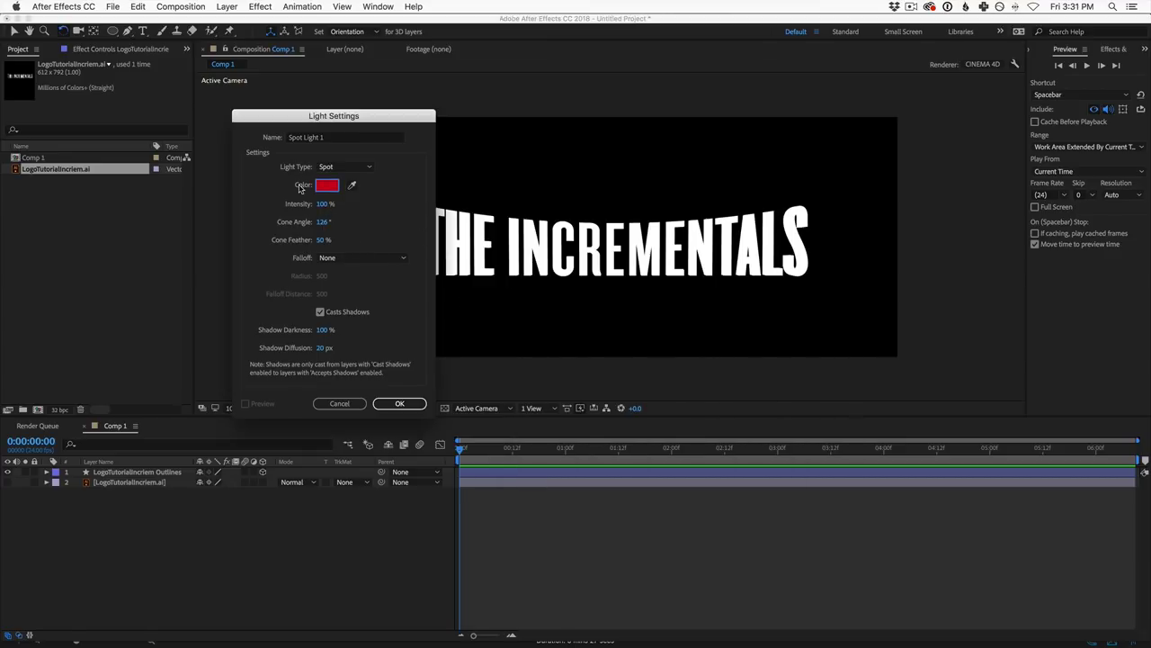
pyautogui.moveTo(322, 222)
pyautogui.mouseDown()
pyautogui.moveTo(312, 222)
pyautogui.moveTo(338, 231)
pyautogui.mouseUp()
pyautogui.click(401, 404)
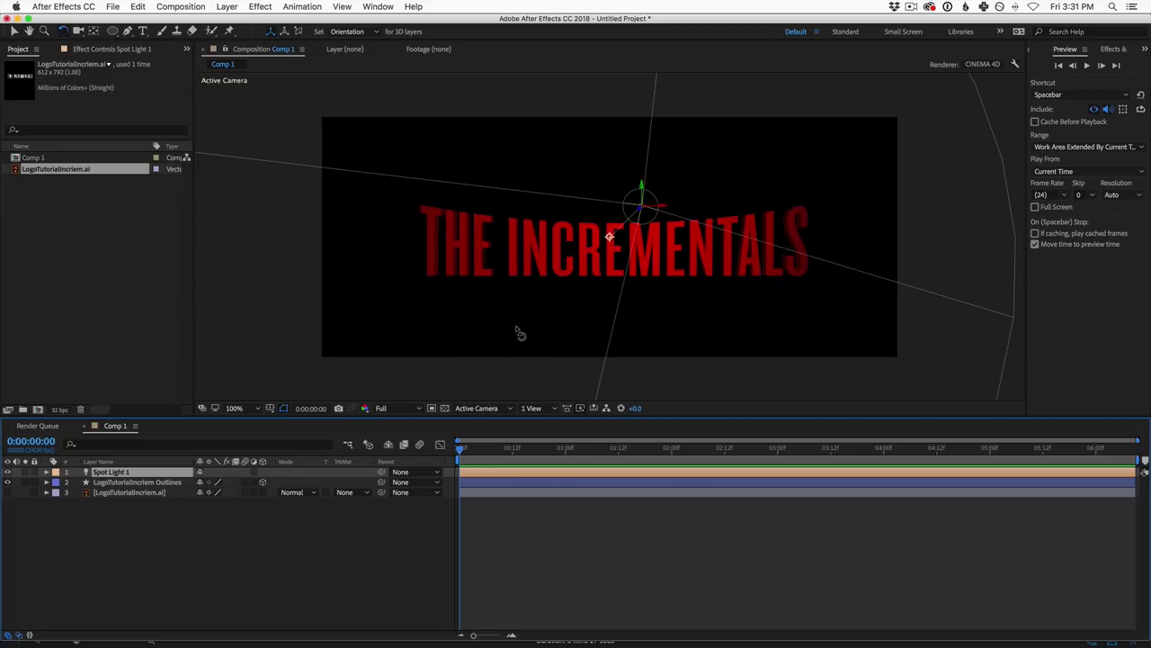
# Step: Give the logo outlines layer a Convex bevel with a Bevel Depth of 1.0
pyautogui.click(123, 484)
pyautogui.click(124, 486)
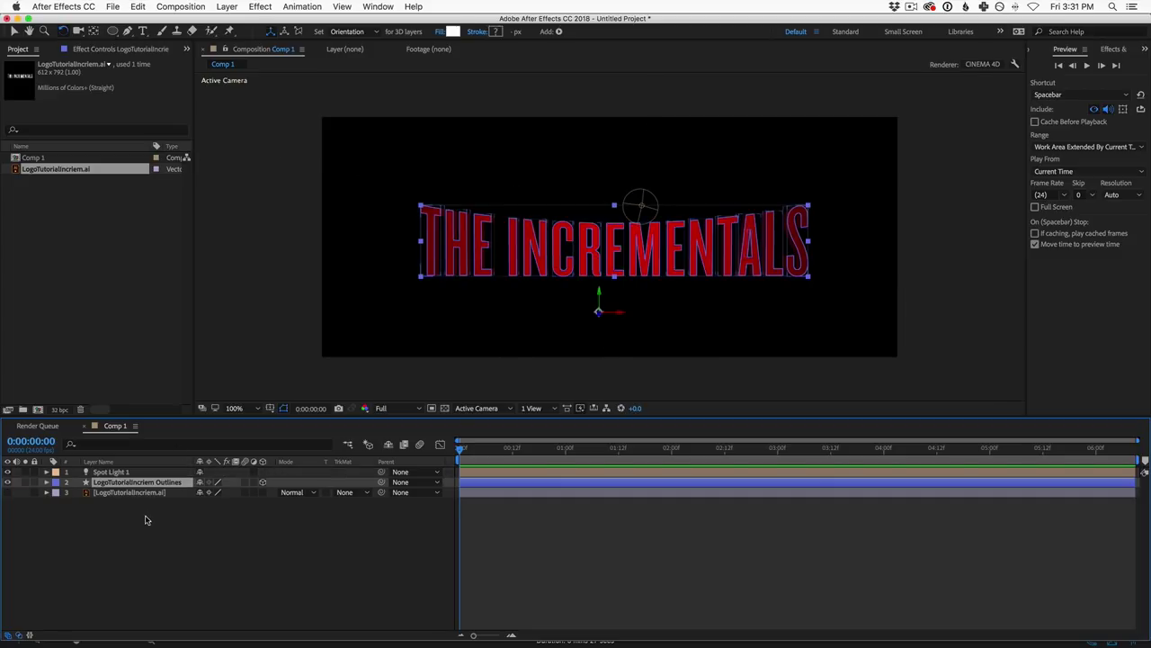
pyautogui.press('a')
pyautogui.press('a')
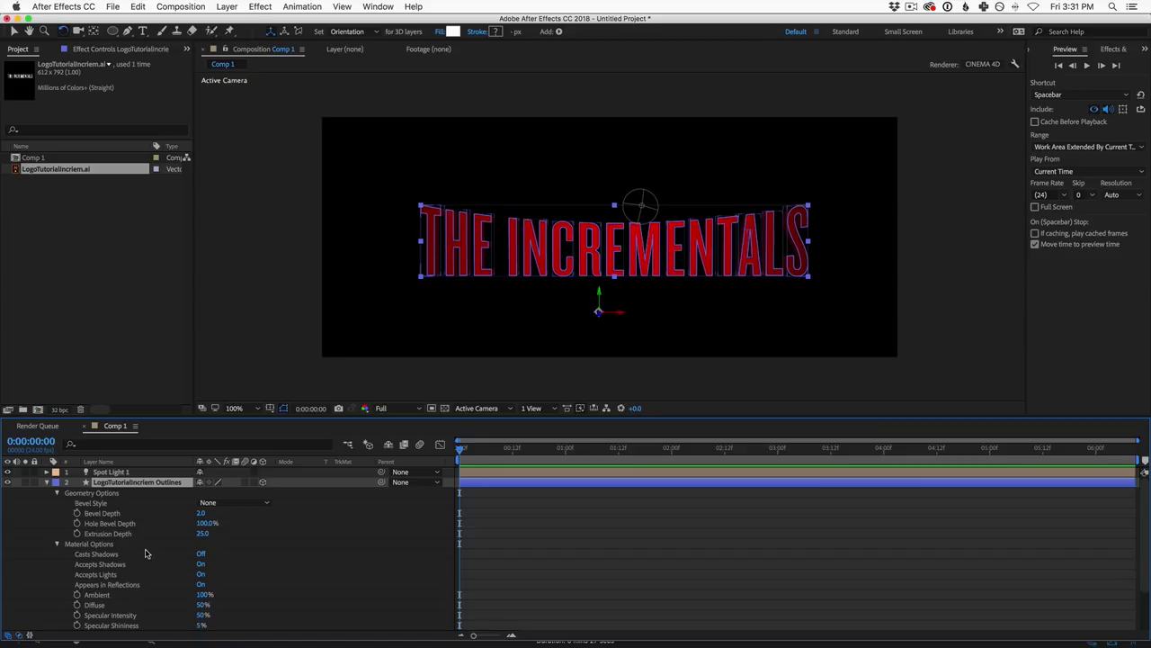
pyautogui.click(209, 502)
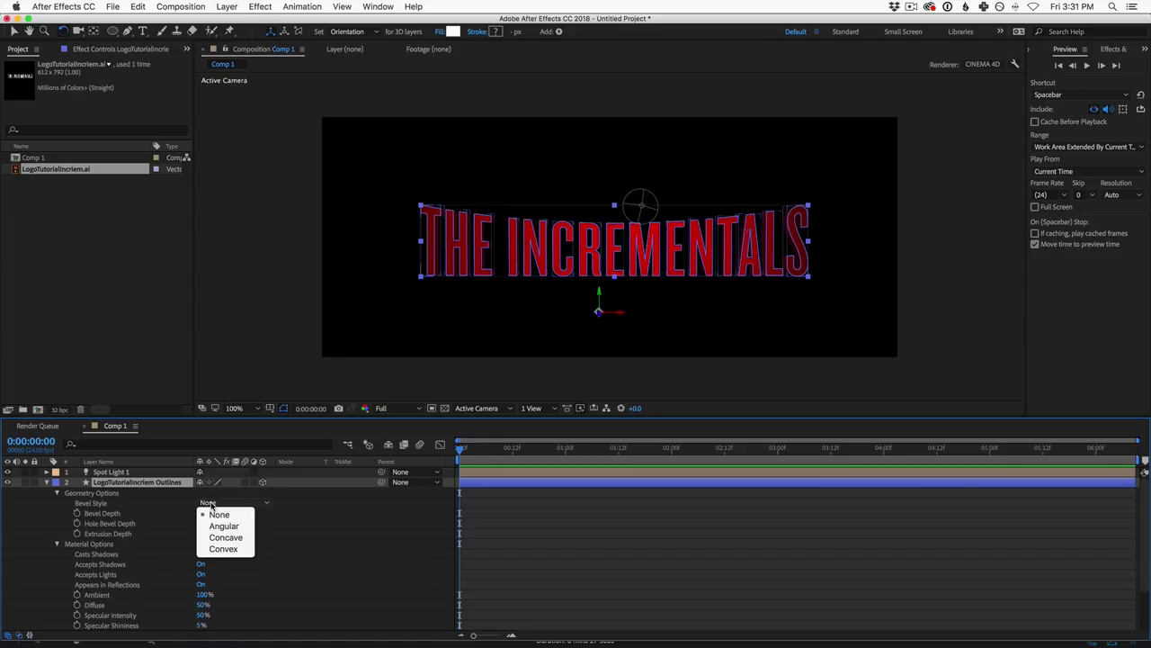
pyautogui.click(214, 549)
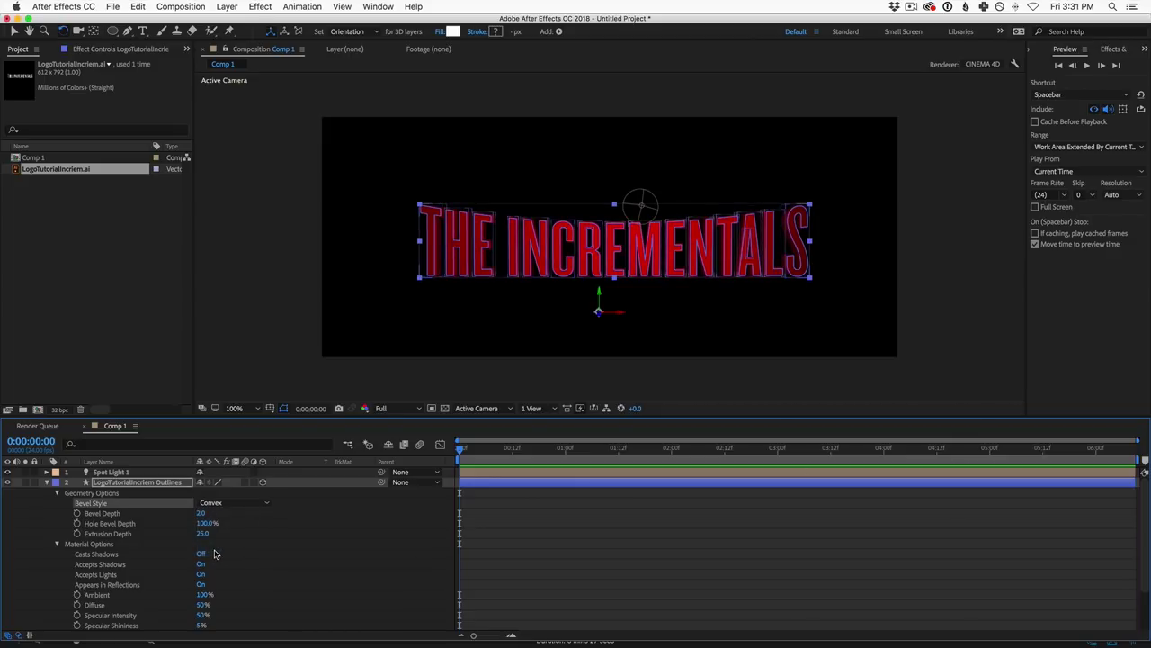
pyautogui.click(201, 513)
pyautogui.click(250, 285)
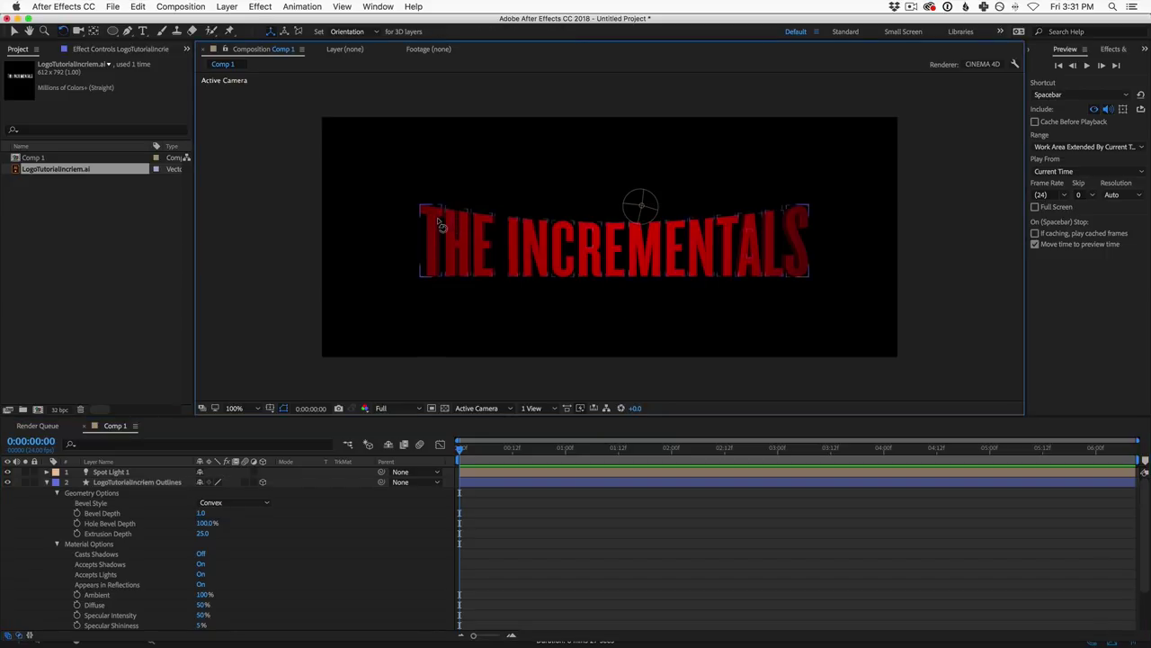
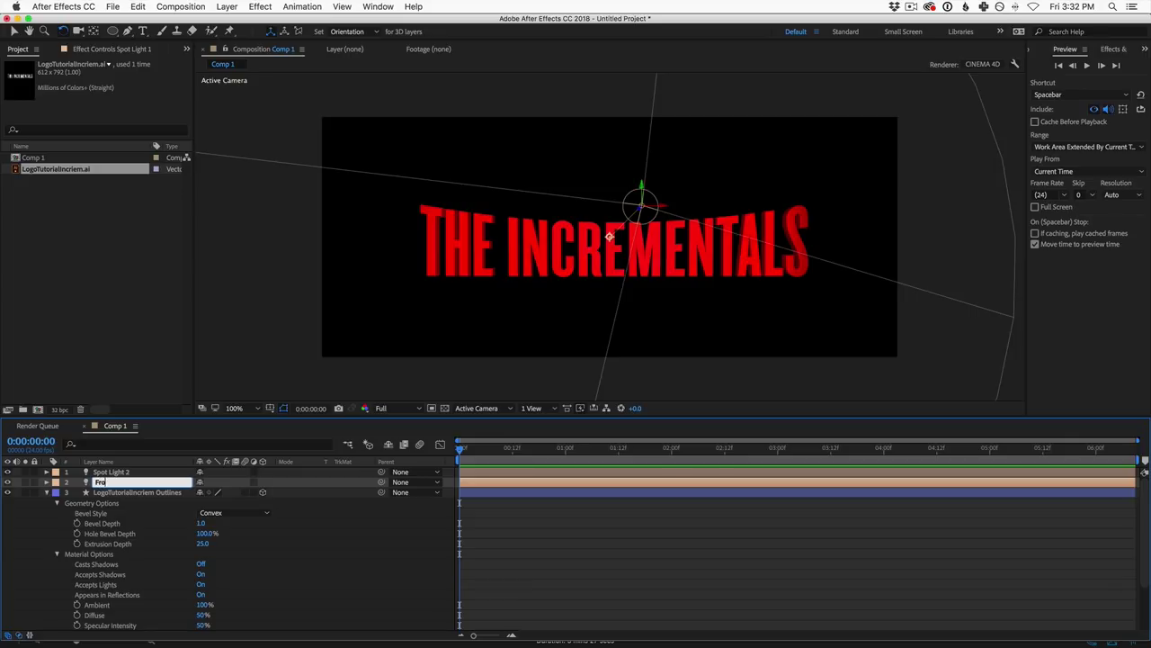
# Step: Rename the original spot light Front and its duplicate Right Light
pyautogui.write('nt')
pyautogui.press('Return')
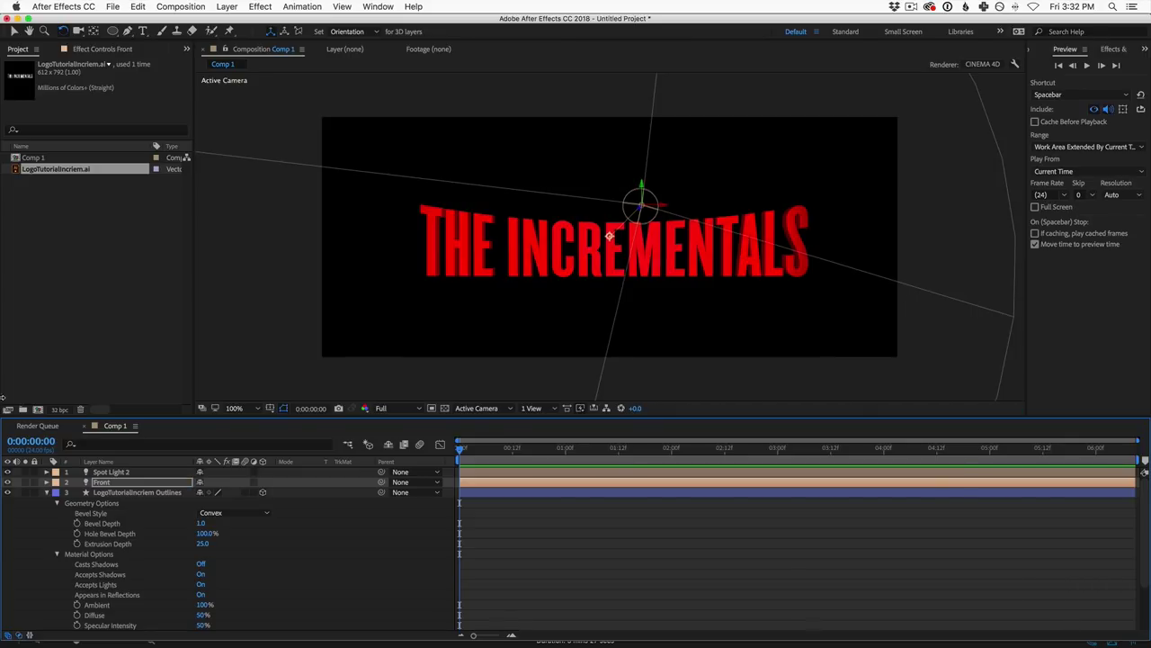
pyautogui.click(139, 471)
pyautogui.press('Return')
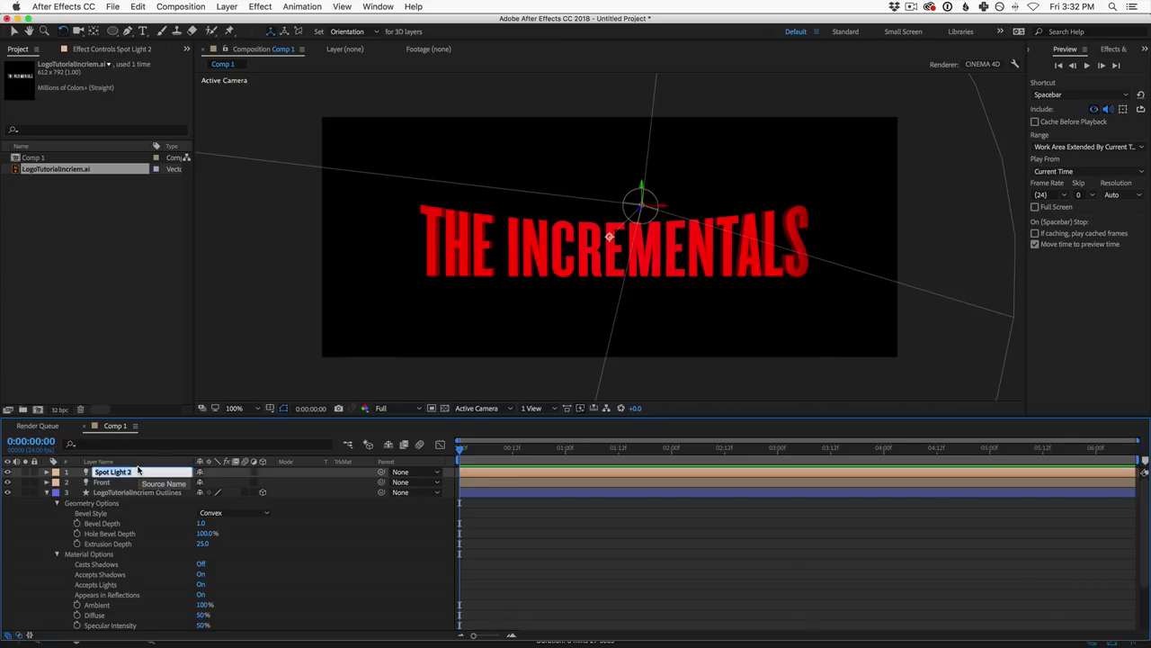
pyautogui.write('Right Light')
pyautogui.press('Return')
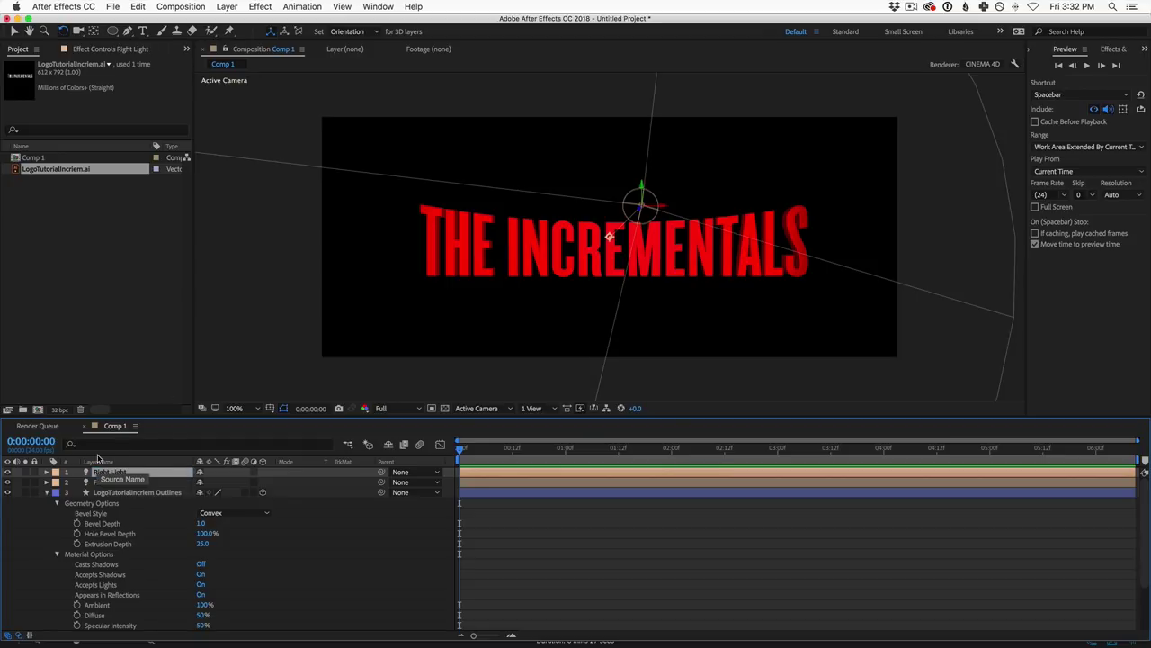
# Step: Move Right Light beyond the right end of the title, to position 1926, 320, 161.3
pyautogui.press('p')
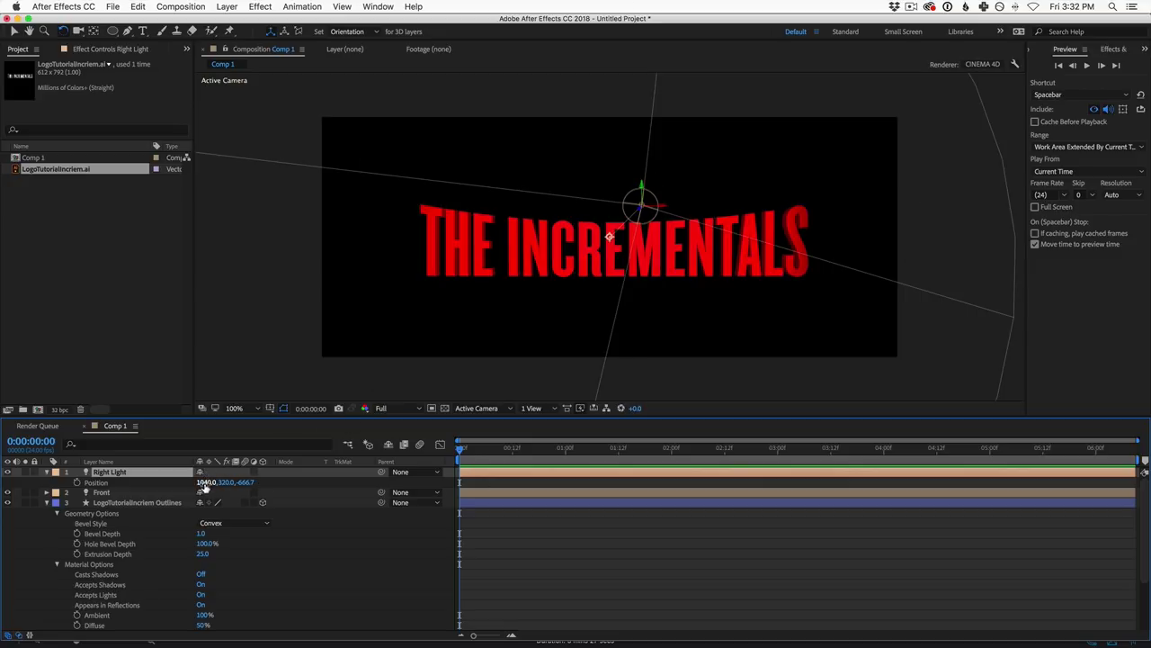
pyautogui.press('v')
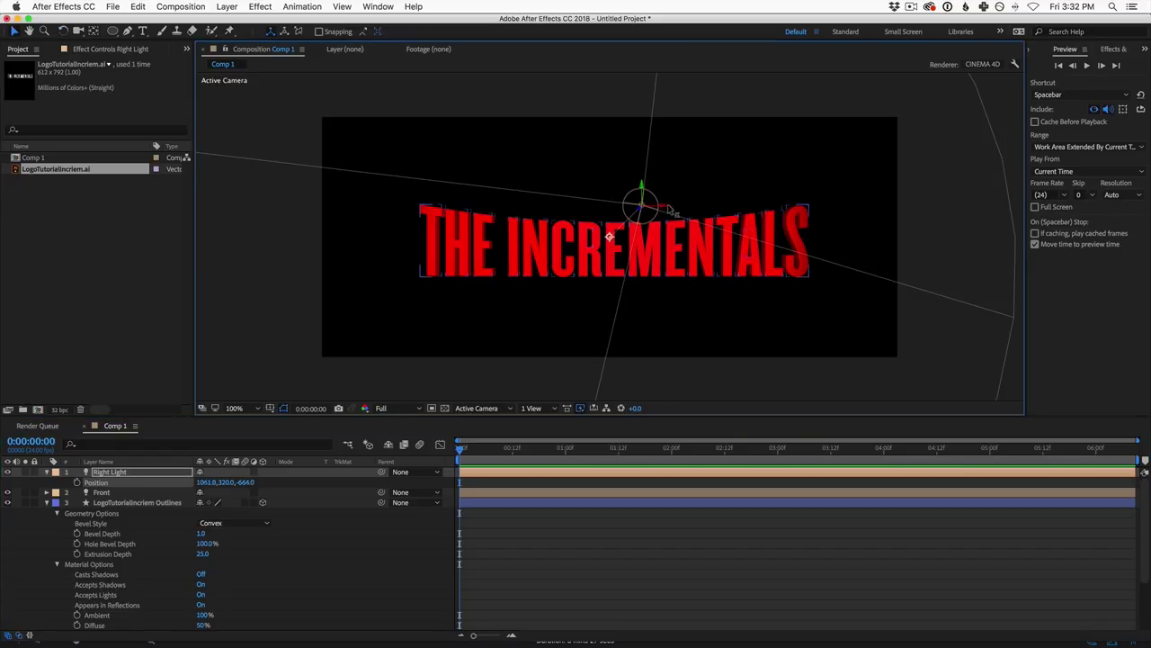
pyautogui.moveTo(661, 206); pyautogui.dragTo(670, 240)
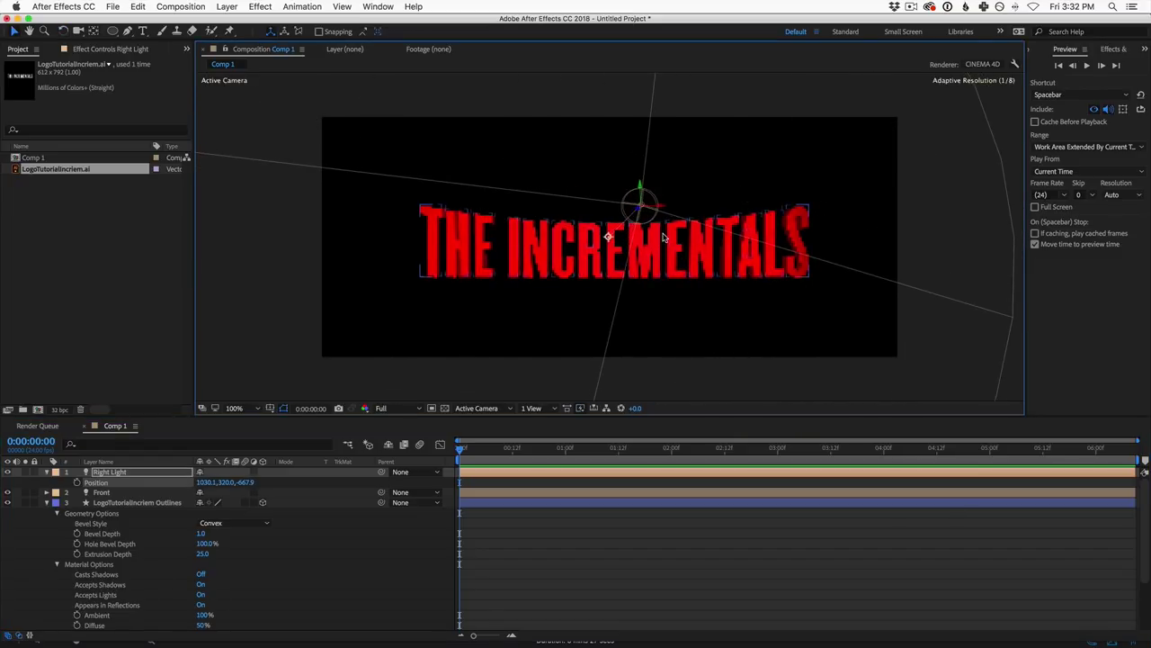
pyautogui.click(232, 475)
pyautogui.moveTo(205, 482); pyautogui.dragTo(719, 448)
pyautogui.moveTo(245, 482); pyautogui.dragTo(711, 451)
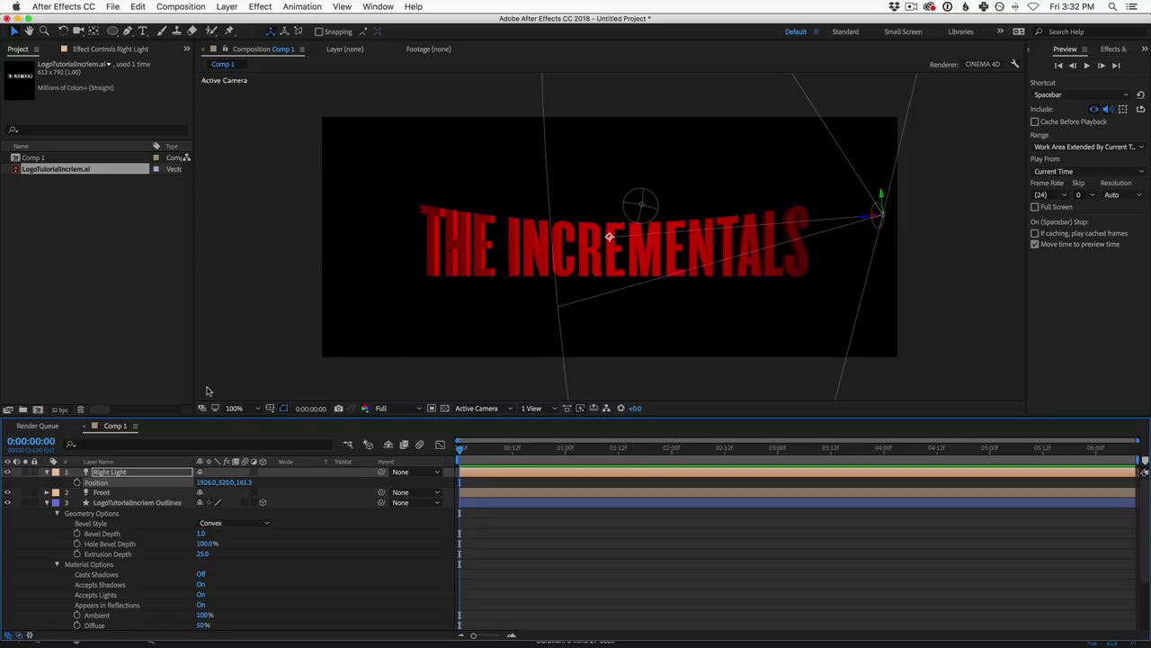
# Step: Duplicate Right Light and move the copy beyond the left end of the title, to position -358, 320, 161.3
pyautogui.press('Return')
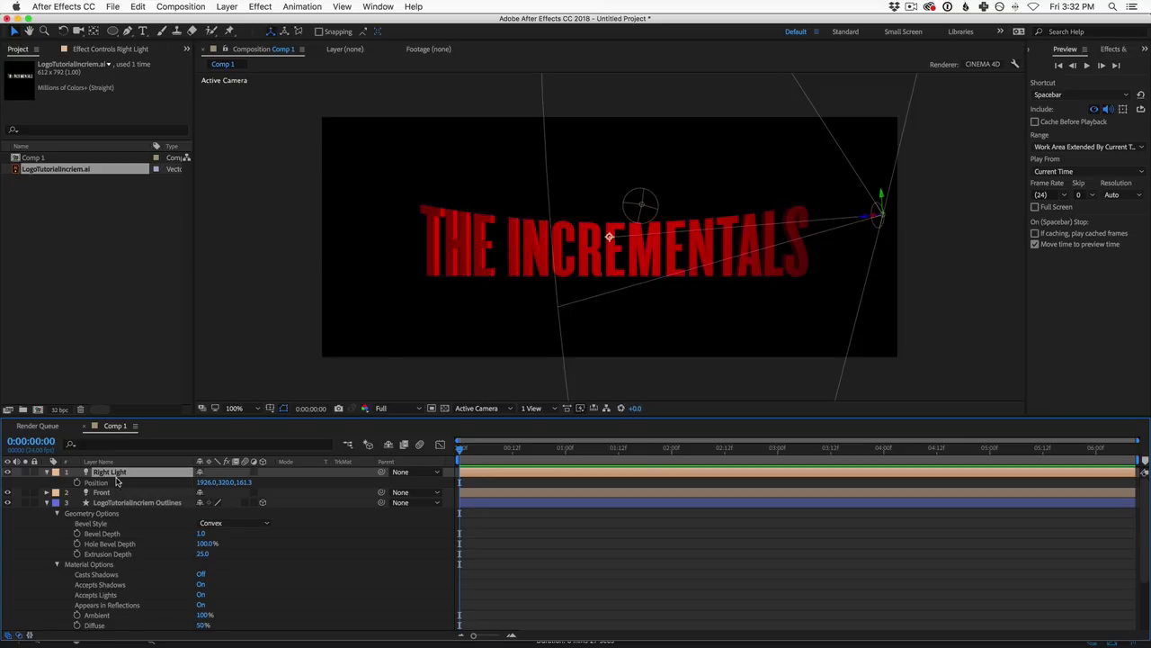
pyautogui.press('super+d')
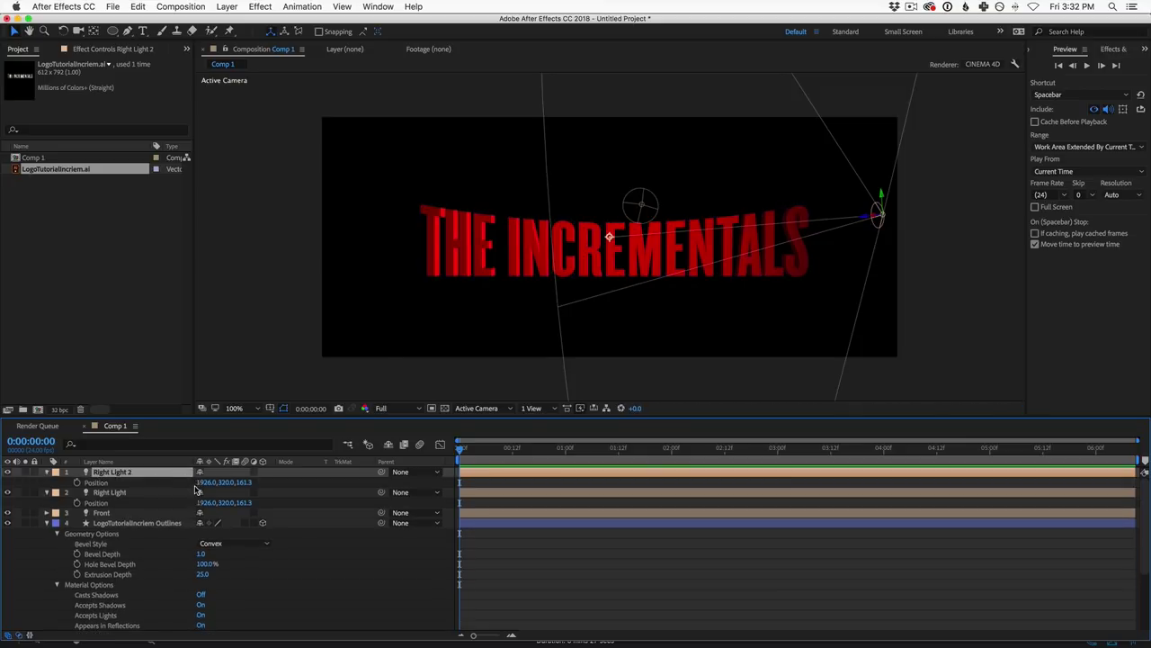
pyautogui.press('p')
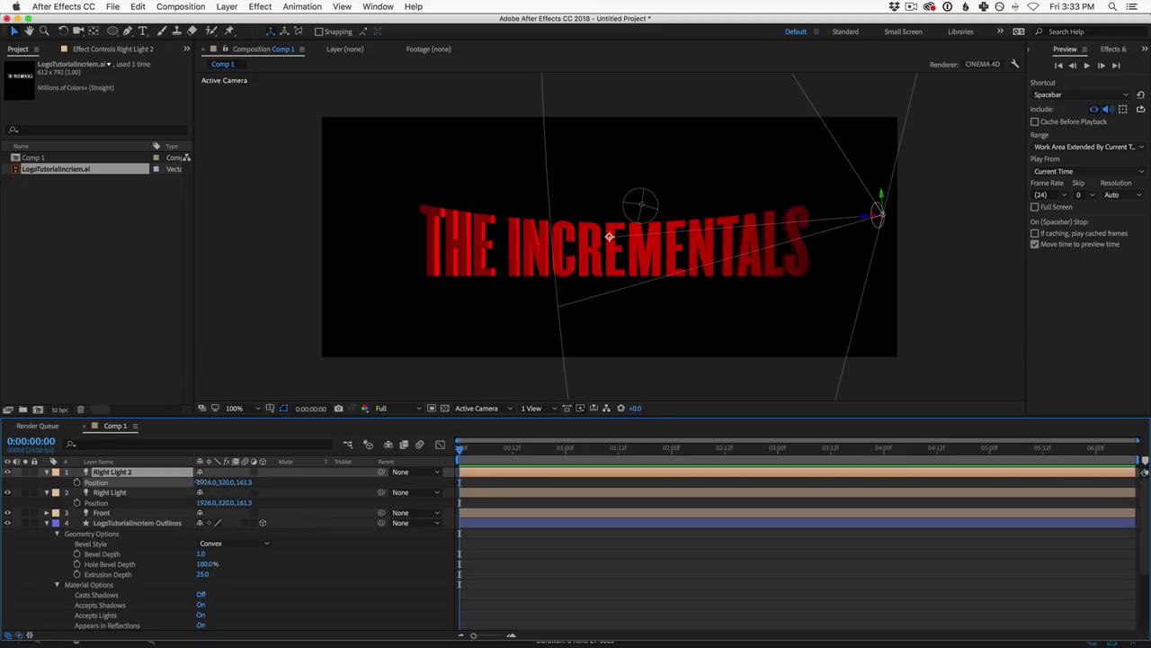
pyautogui.moveTo(207, 483); pyautogui.dragTo(175, 479)
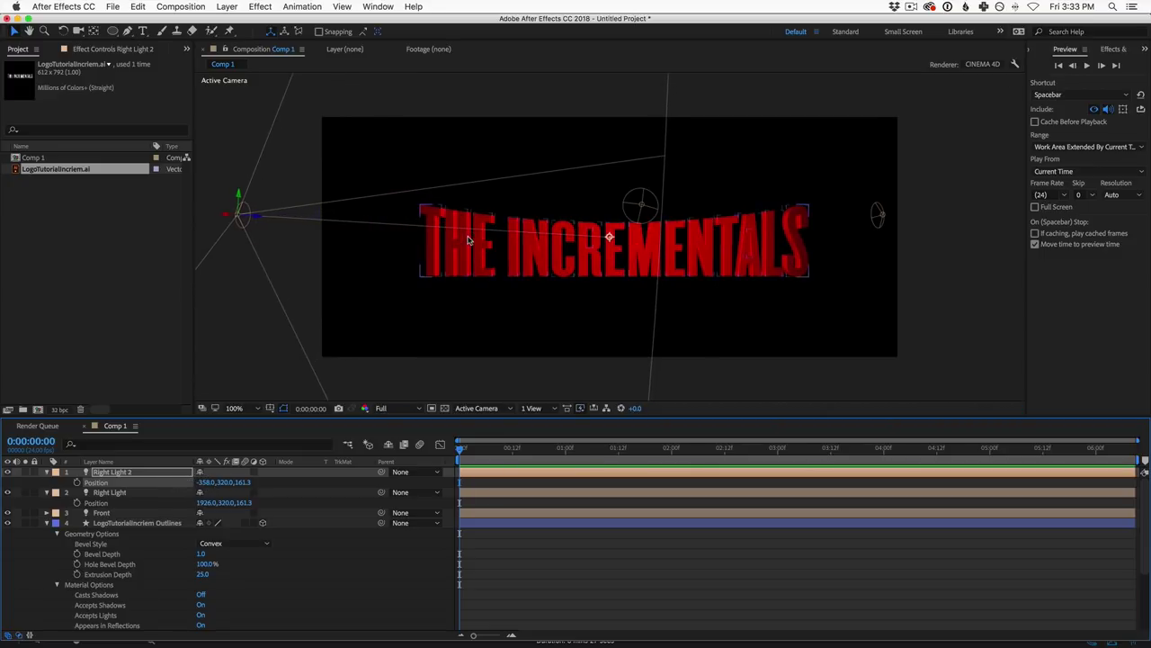
pyautogui.press('Return')
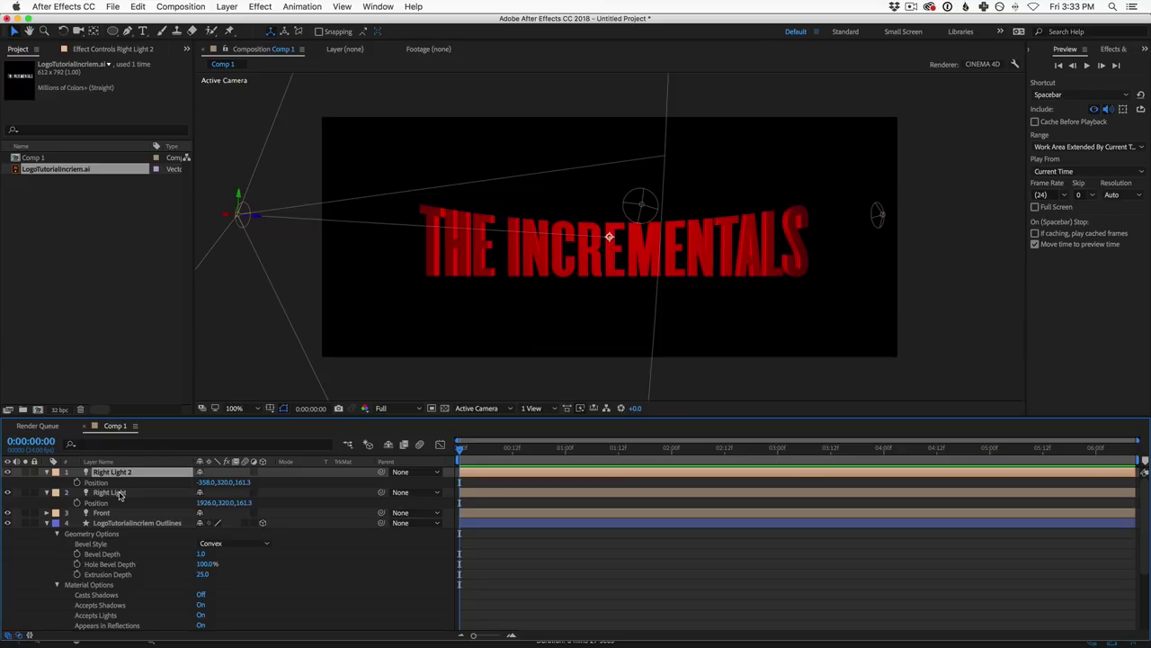
# Step: Set the intensity of both side lights, Right Light and Right Light 2, to 48%
pyautogui.keyDown('shift'); pyautogui.click(121, 494); pyautogui.keyUp('shift')
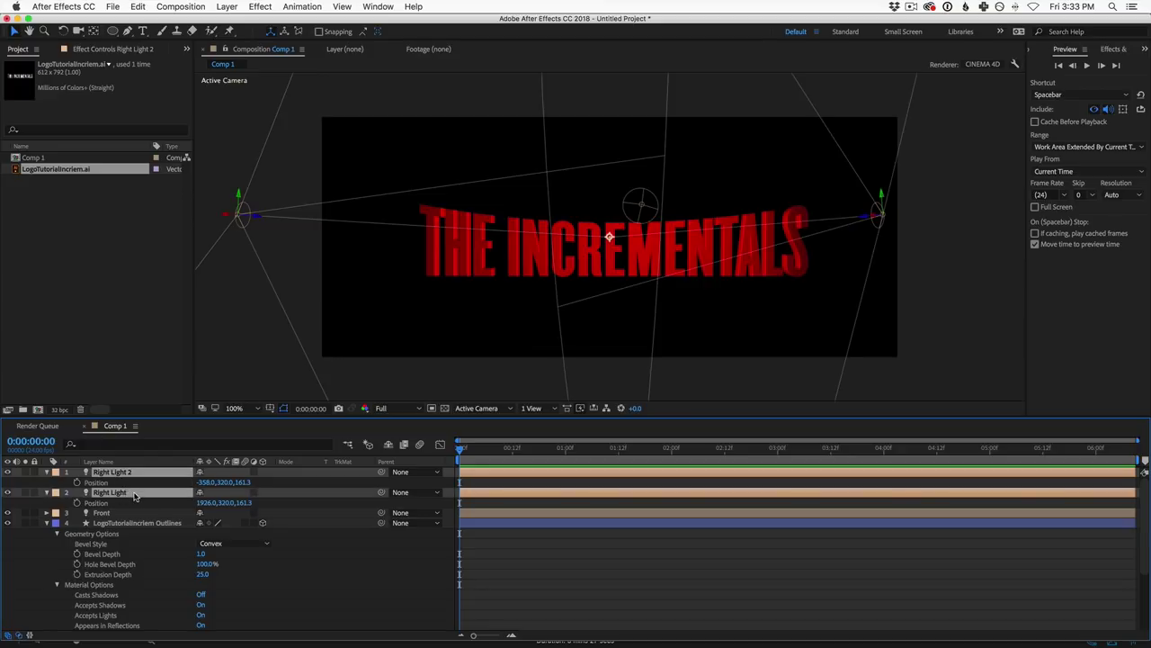
pyautogui.press('a')
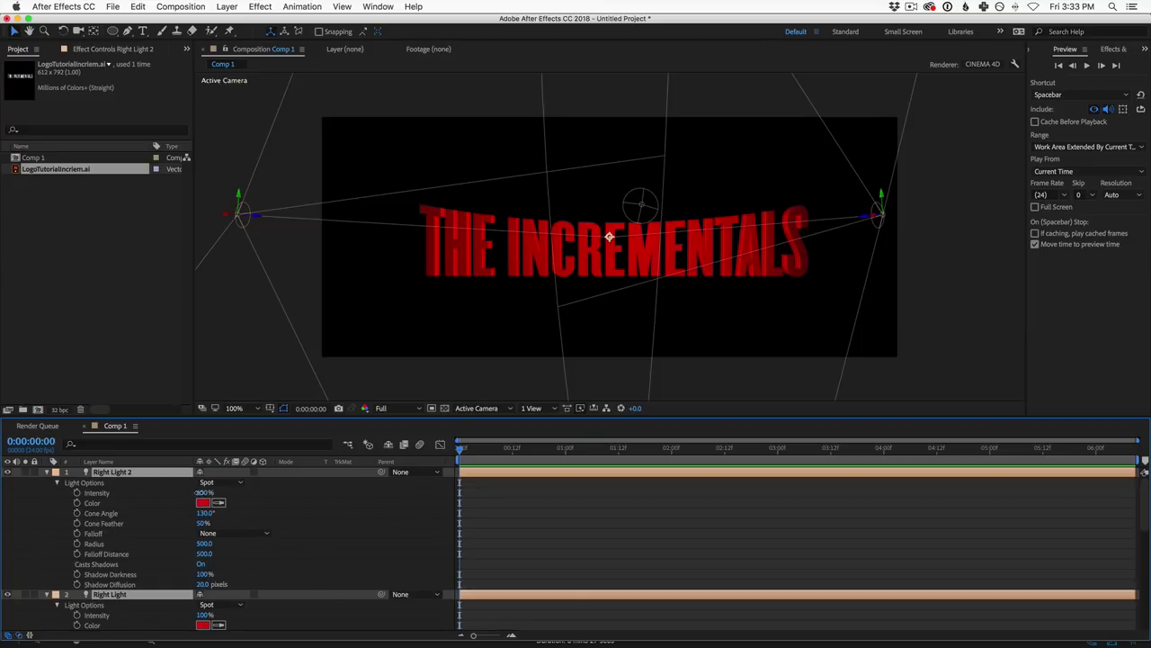
pyautogui.moveTo(205, 493); pyautogui.dragTo(172, 496)
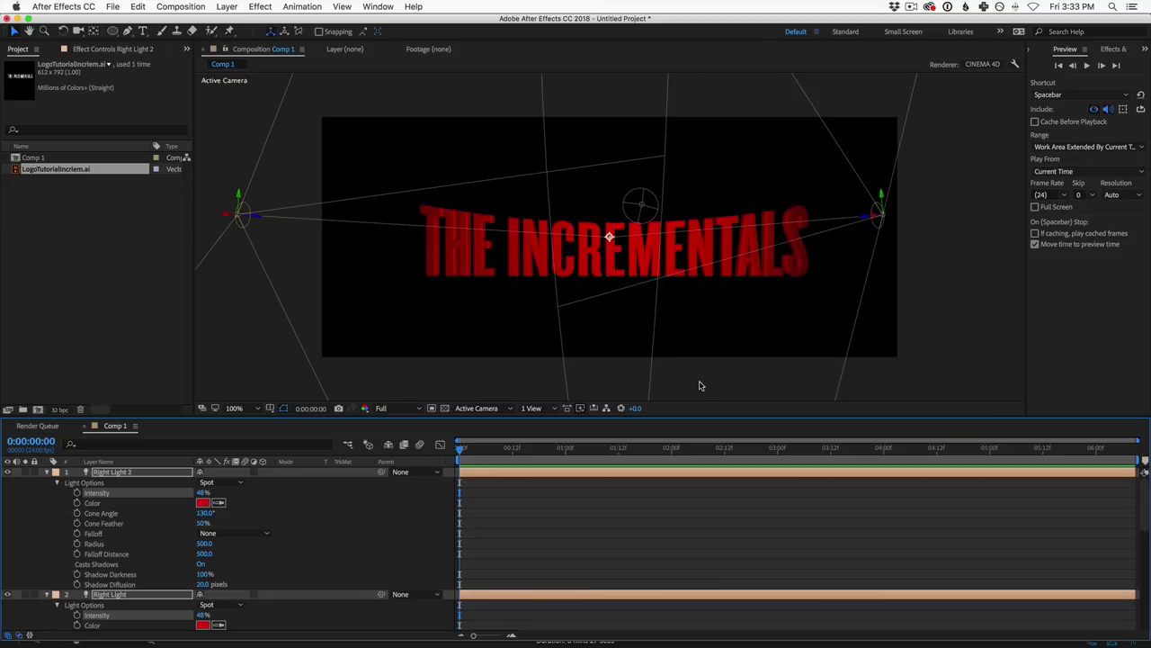
# Step: Change the color of both side lights to a reddish orange near D53F11
pyautogui.click(202, 502)
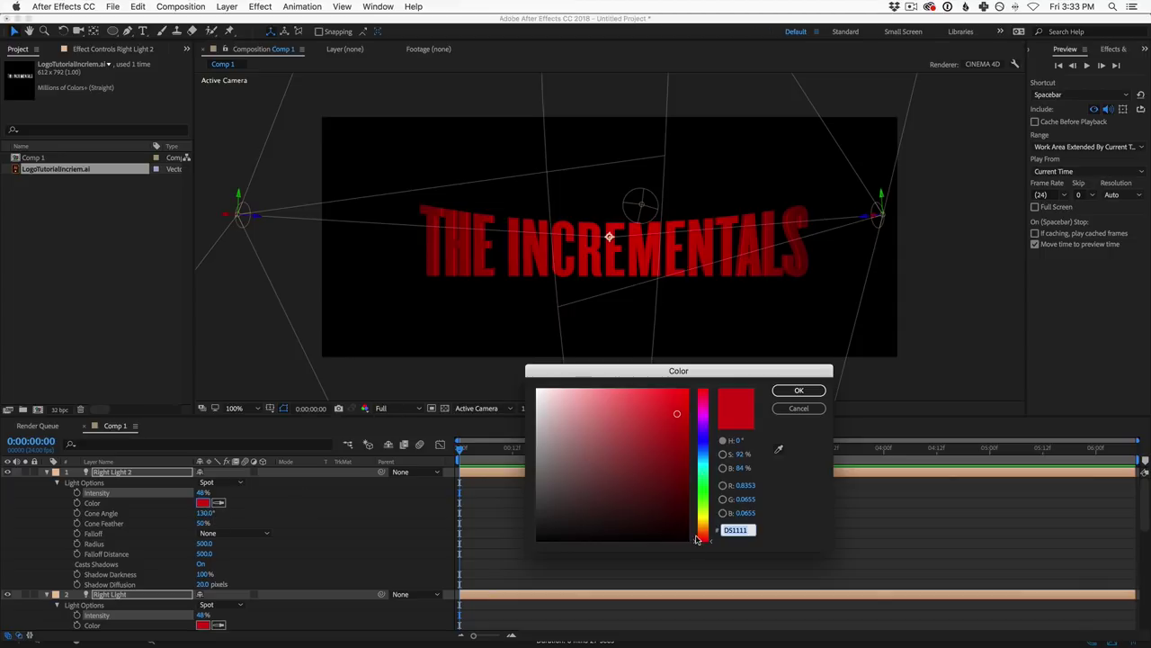
pyautogui.moveTo(696, 538); pyautogui.dragTo(696, 535)
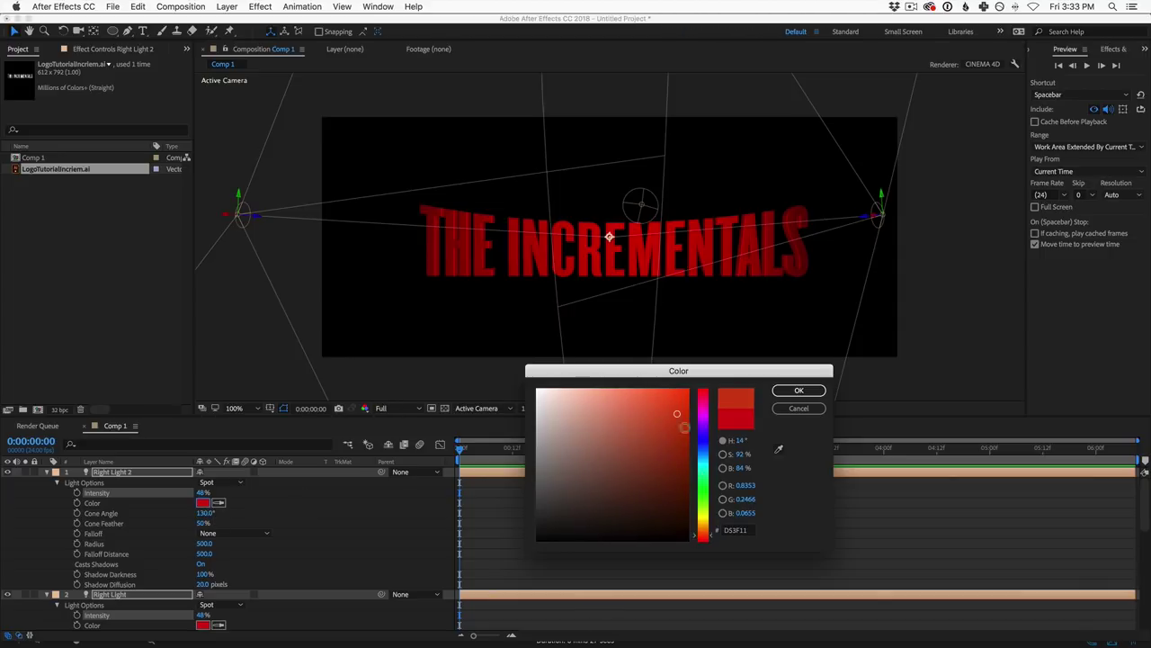
pyautogui.click(668, 415)
pyautogui.click(798, 392)
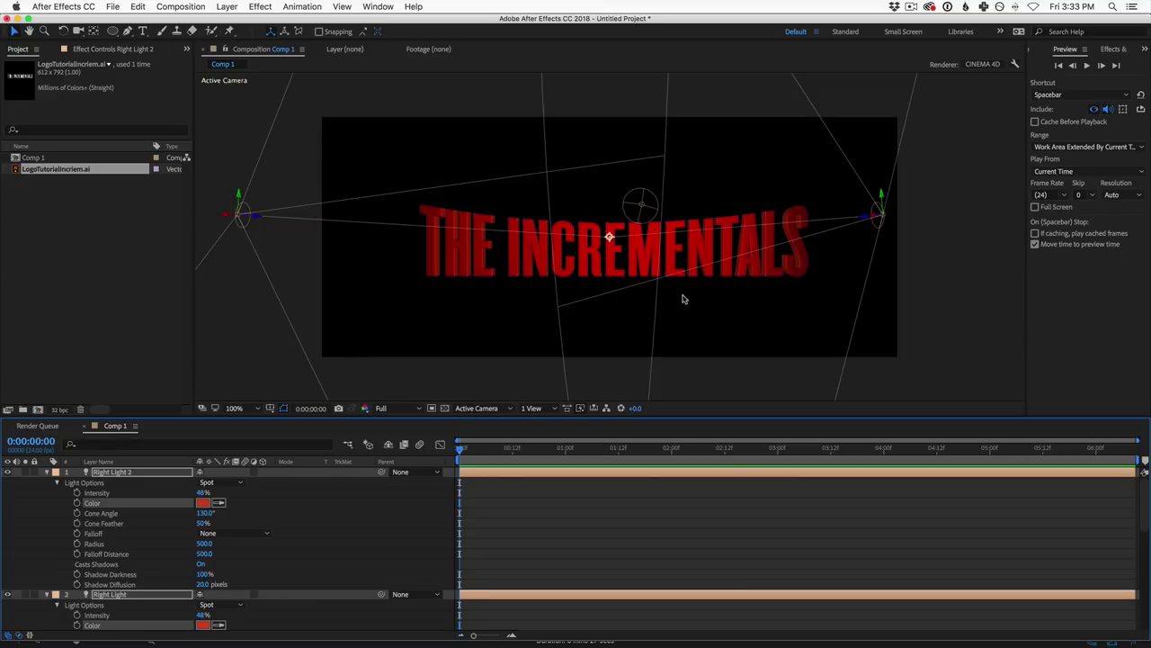
pyautogui.click(239, 6)
pyautogui.moveTo(237, 20)
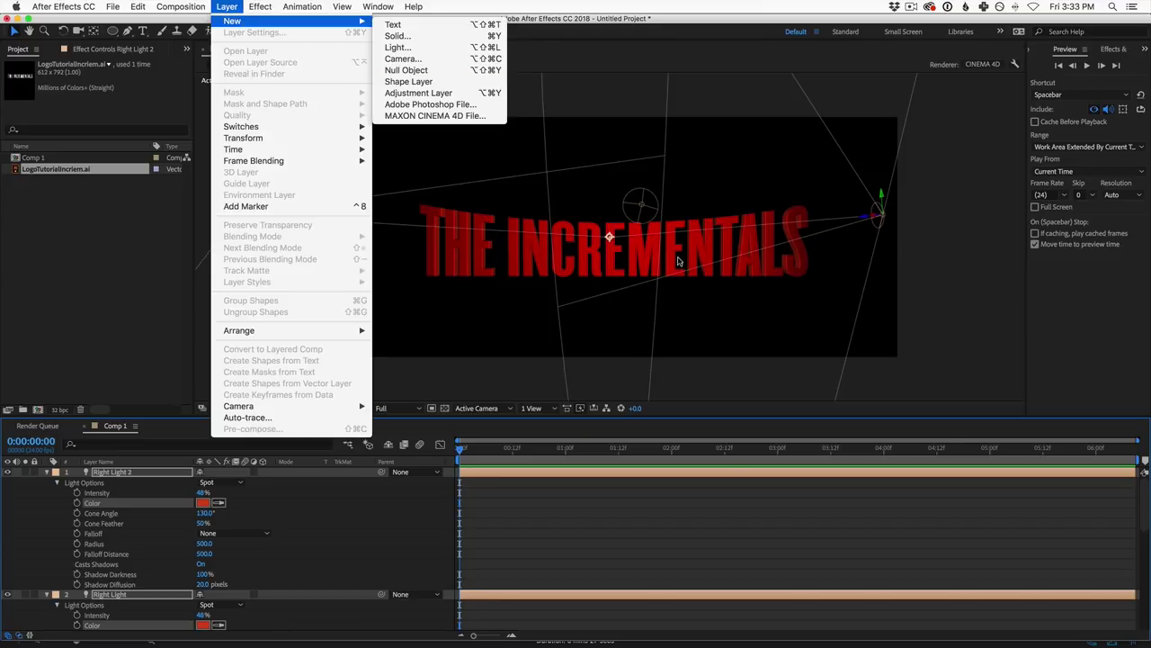
pyautogui.click(711, 260)
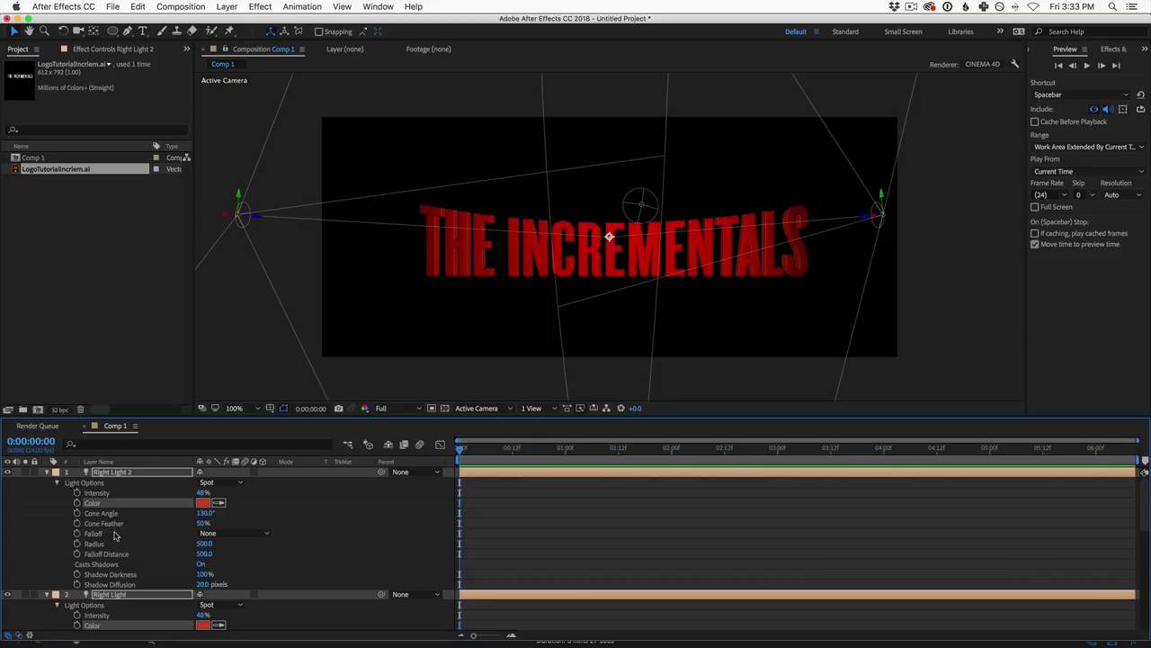
# Step: Collapse the properties of all layers in the timeline and clear the selection
pyautogui.click(117, 474)
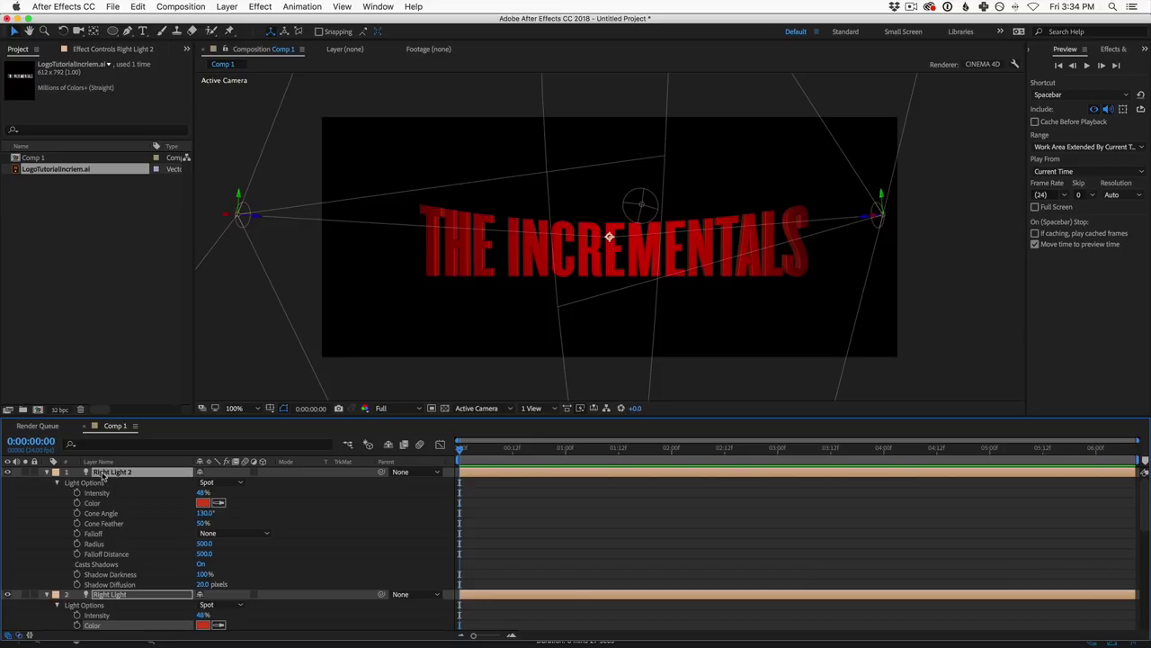
pyautogui.press('super+a')
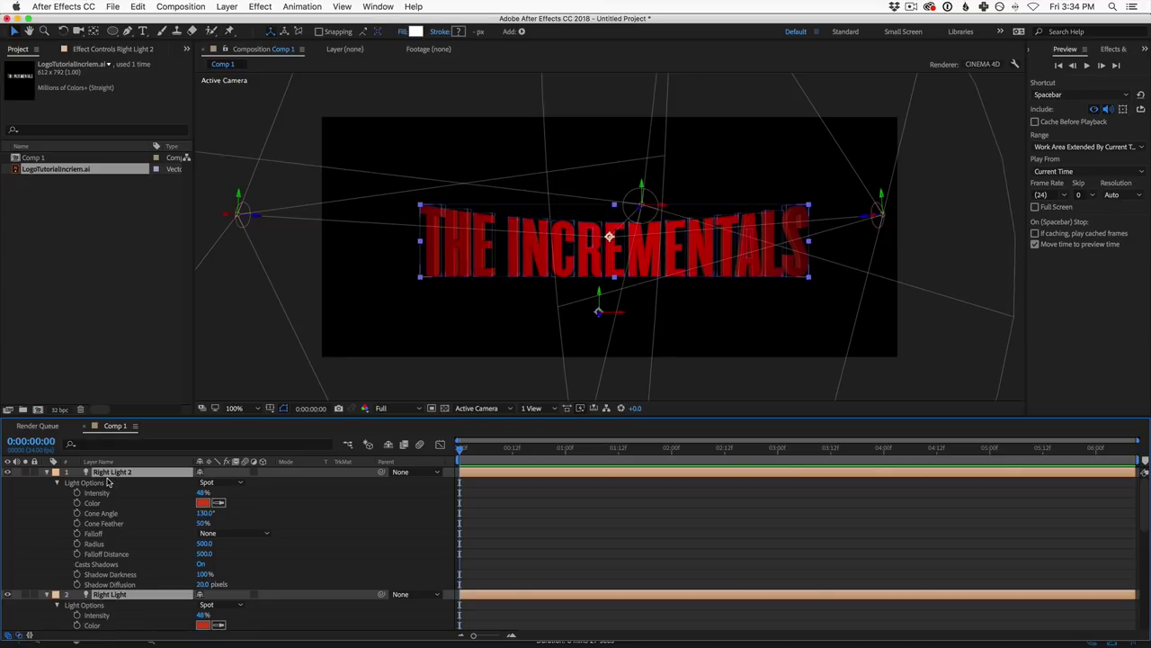
pyautogui.click(47, 474)
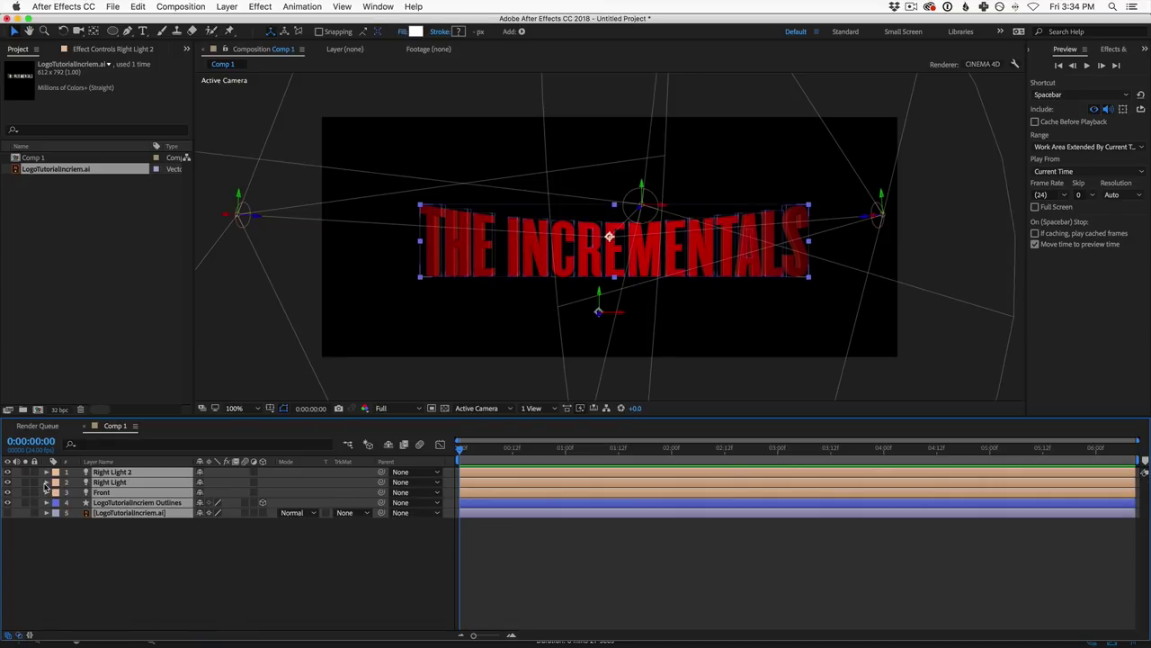
pyautogui.click(75, 555)
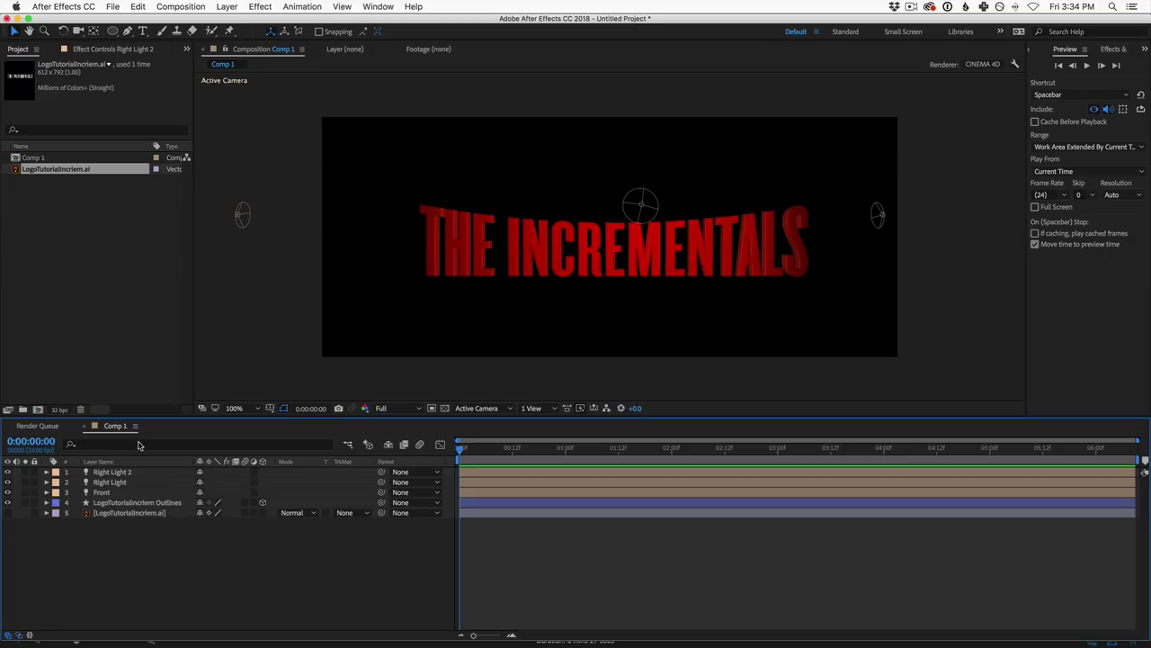
# Step: Move the logo outlines layer straight down into the lower half of the frame and deselect it
pyautogui.click(128, 503)
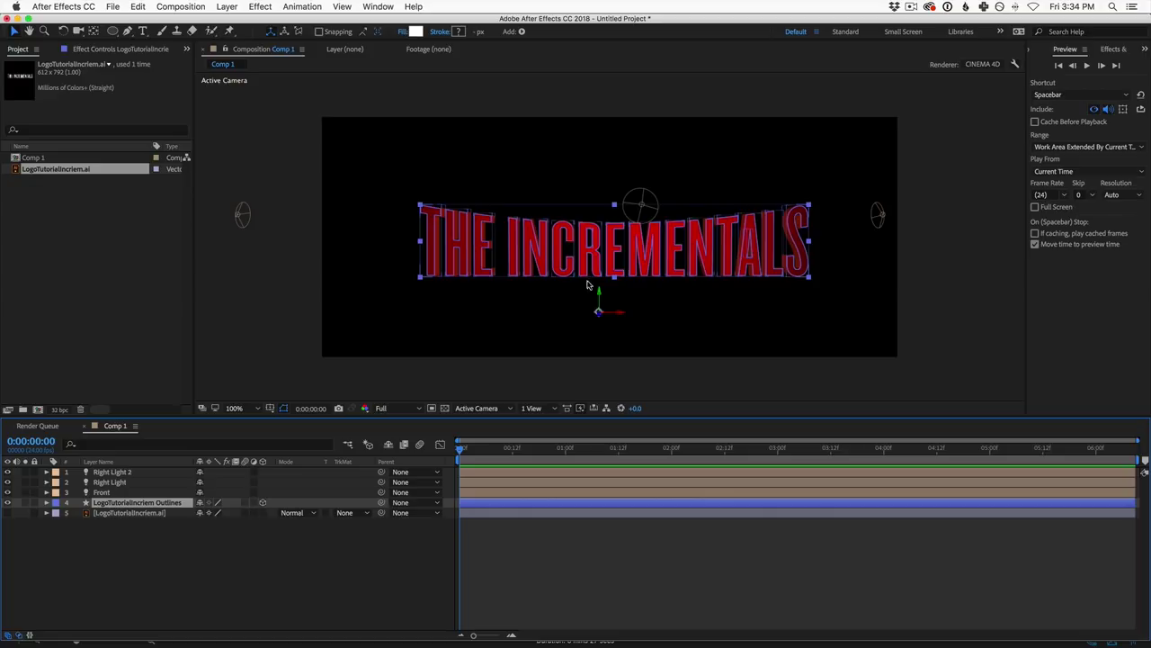
pyautogui.moveTo(599, 297); pyautogui.dragTo(601, 337)
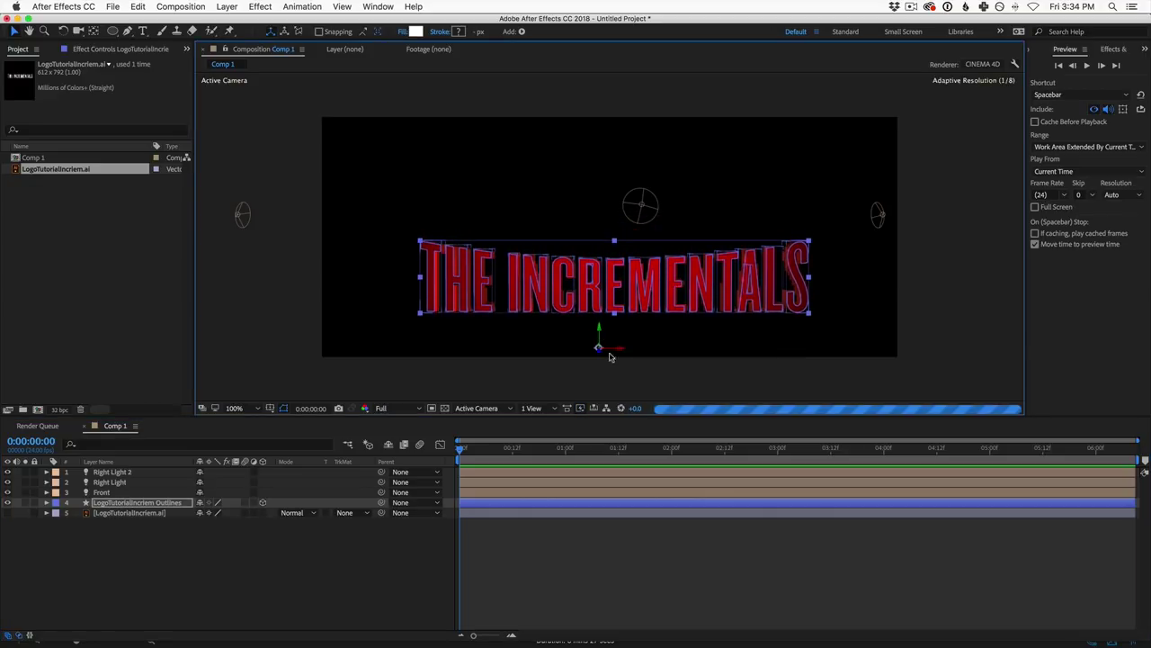
pyautogui.click(398, 543)
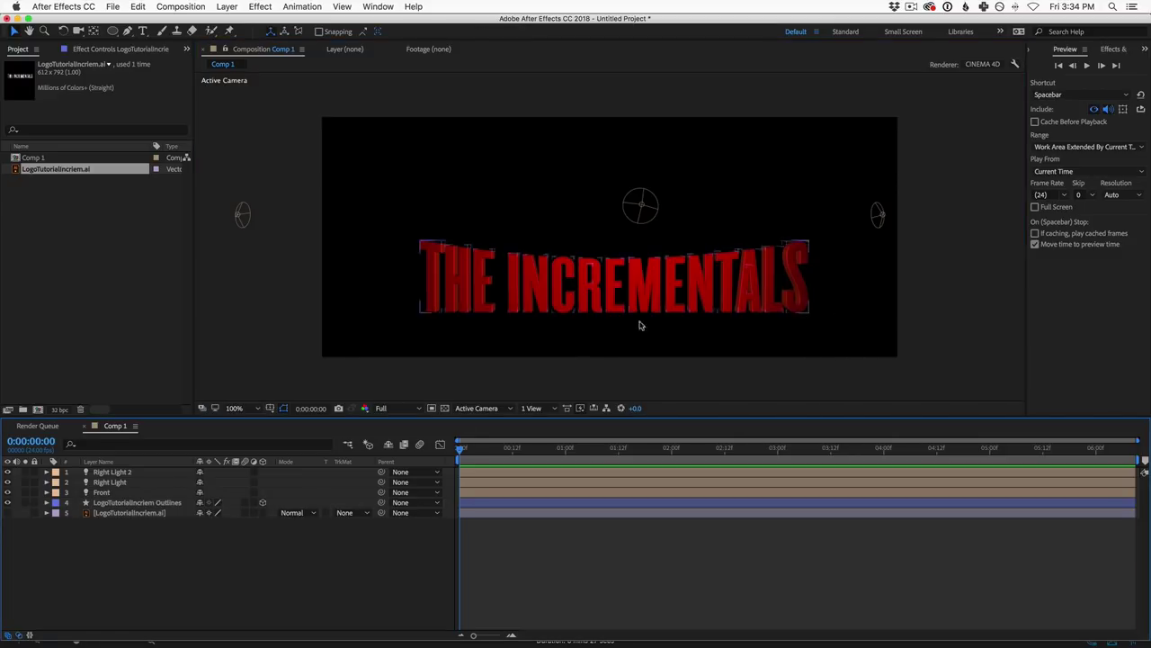
# Step: Duplicate the Front light and rename the copy Top Light
pyautogui.click(106, 492)
pyautogui.hotkey('ctrl', 'd')
pyautogui.press('Return')
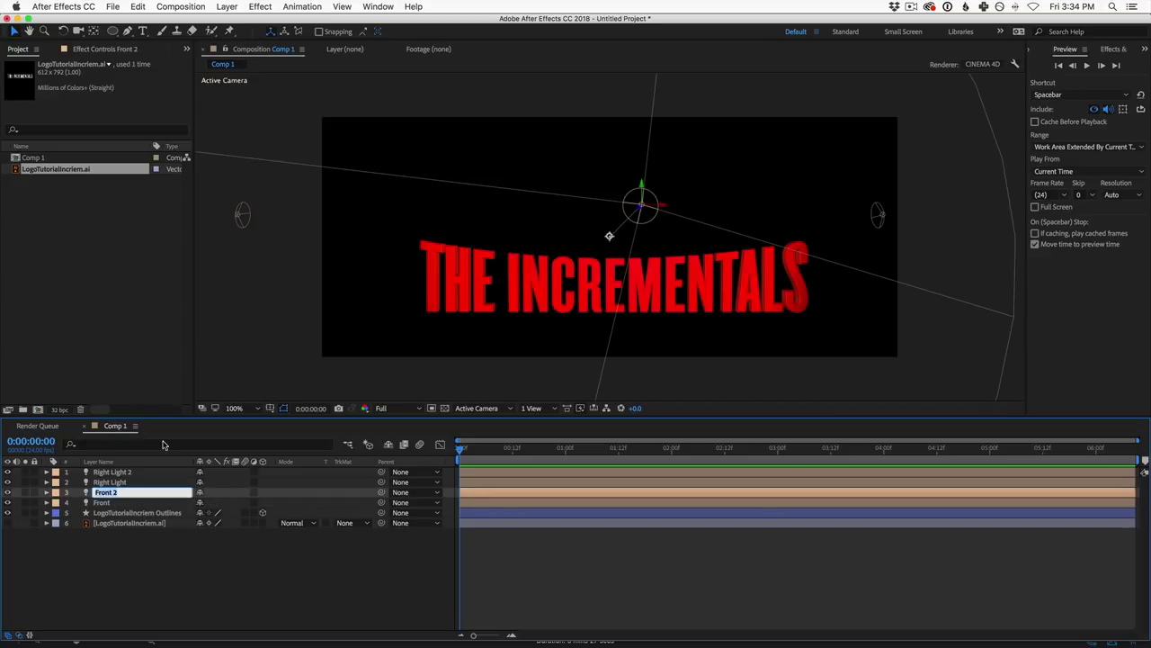
pyautogui.write('Top Light')
pyautogui.press('Return')
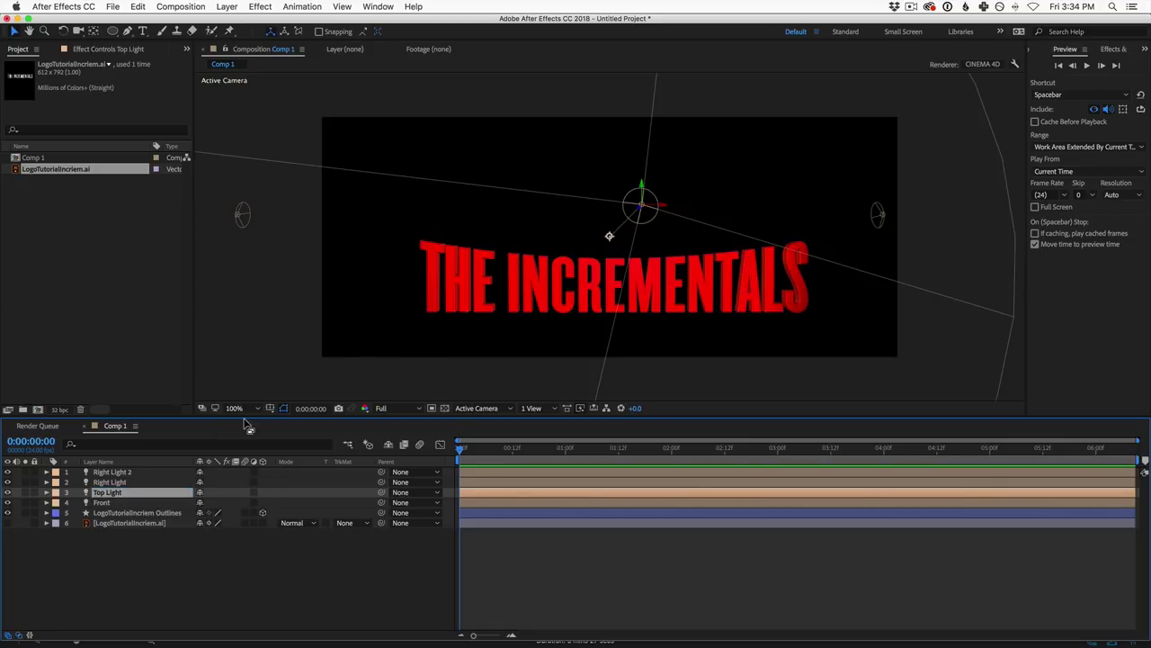
# Step: Position Top Light centered above the title at 957, -97, 28
pyautogui.press('p')
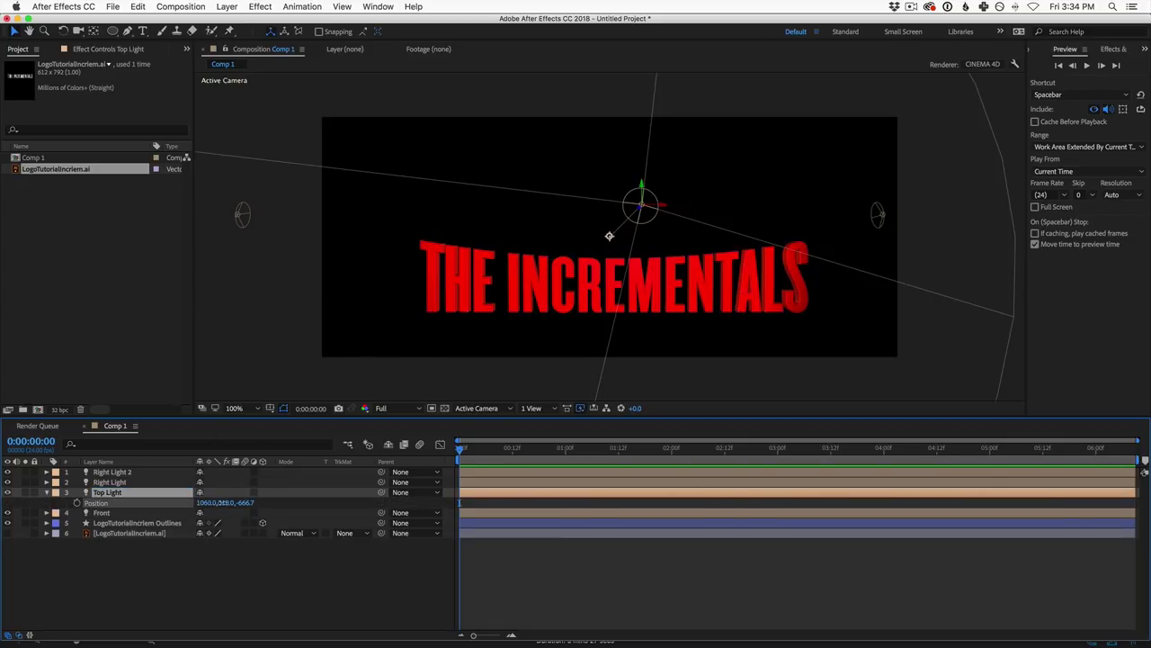
pyautogui.moveTo(221, 502); pyautogui.dragTo(180, 483)
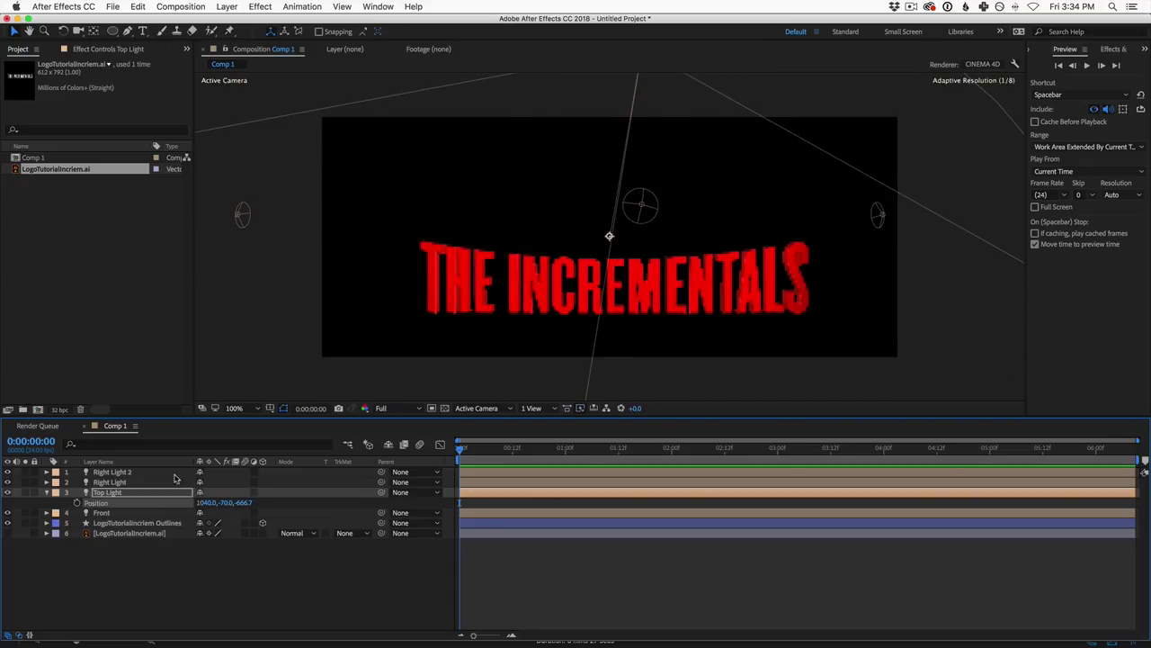
pyautogui.click(241, 502)
pyautogui.write('0')
pyautogui.press('Return')
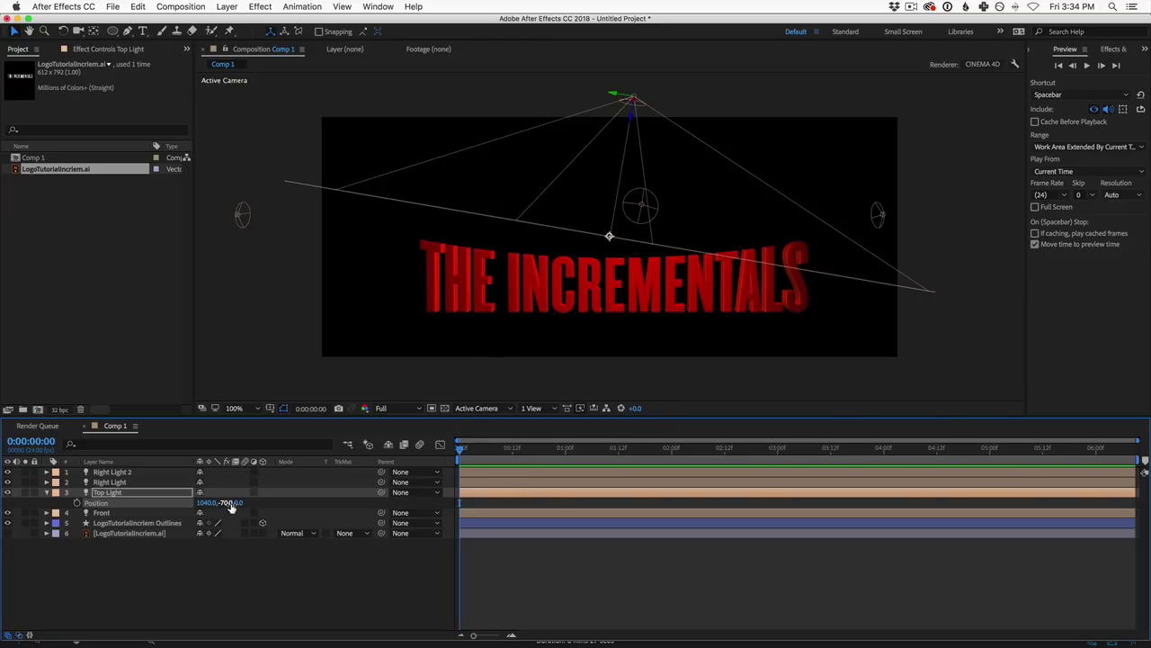
pyautogui.moveTo(231, 506); pyautogui.dragTo(162, 503)
pyautogui.moveTo(234, 503); pyautogui.dragTo(254, 515)
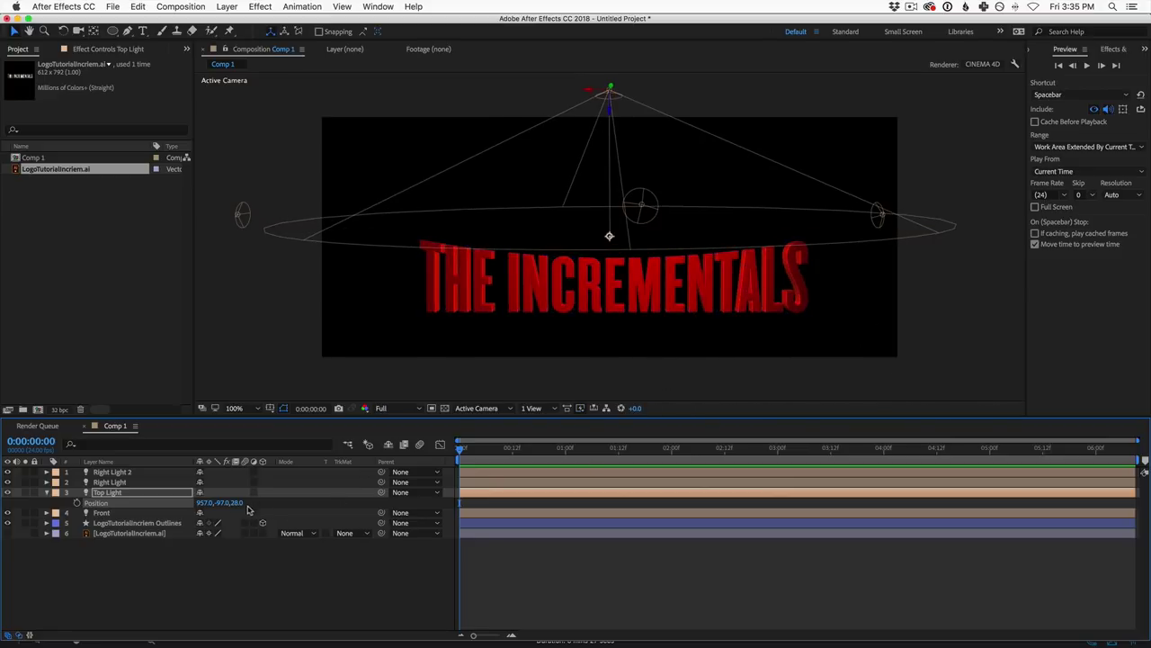
# Step: Change the color of Top Light to a bright yellow near E4DD1D
pyautogui.press('a')
pyautogui.press('a')
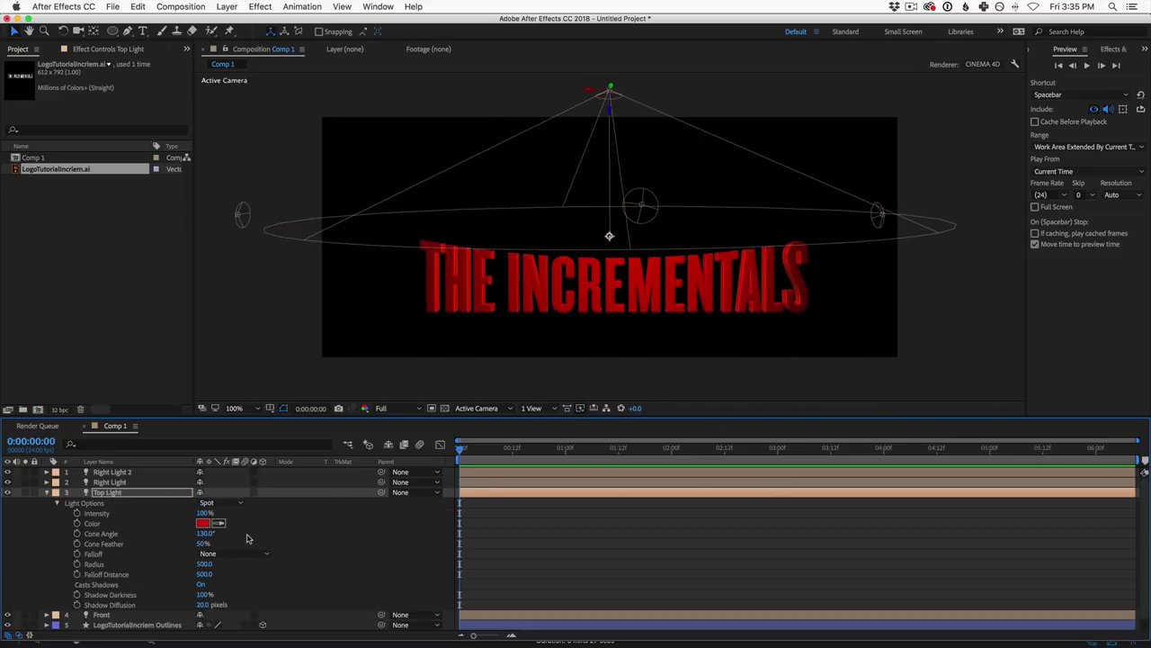
pyautogui.click(204, 523)
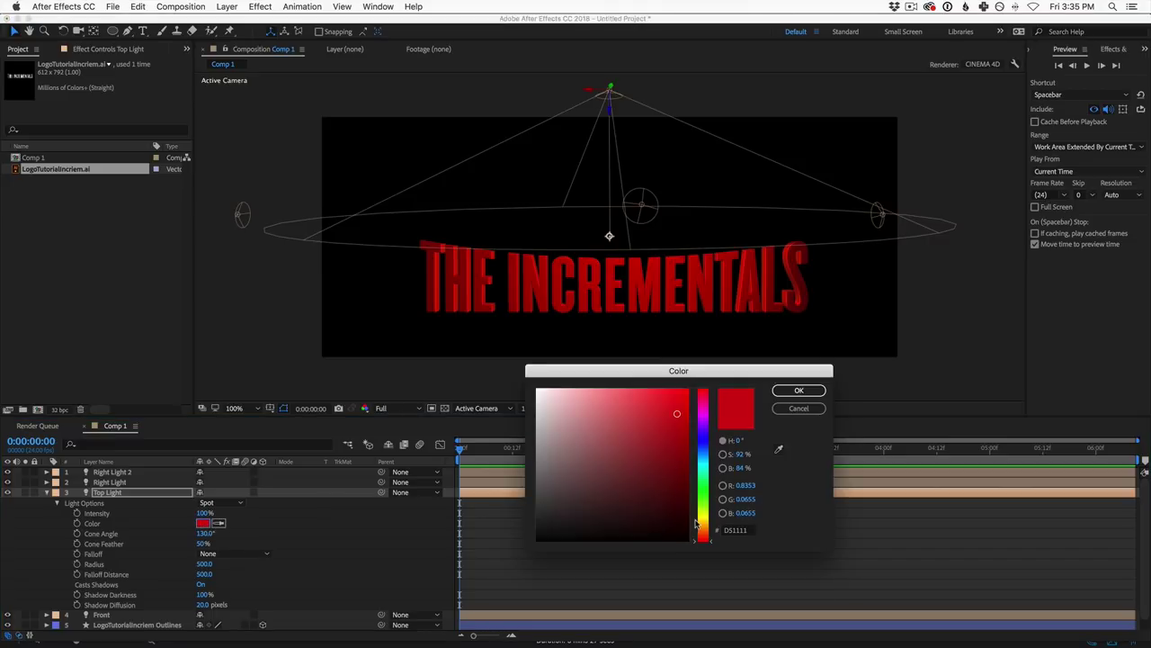
pyautogui.moveTo(695, 523); pyautogui.dragTo(699, 528)
pyautogui.click(669, 405)
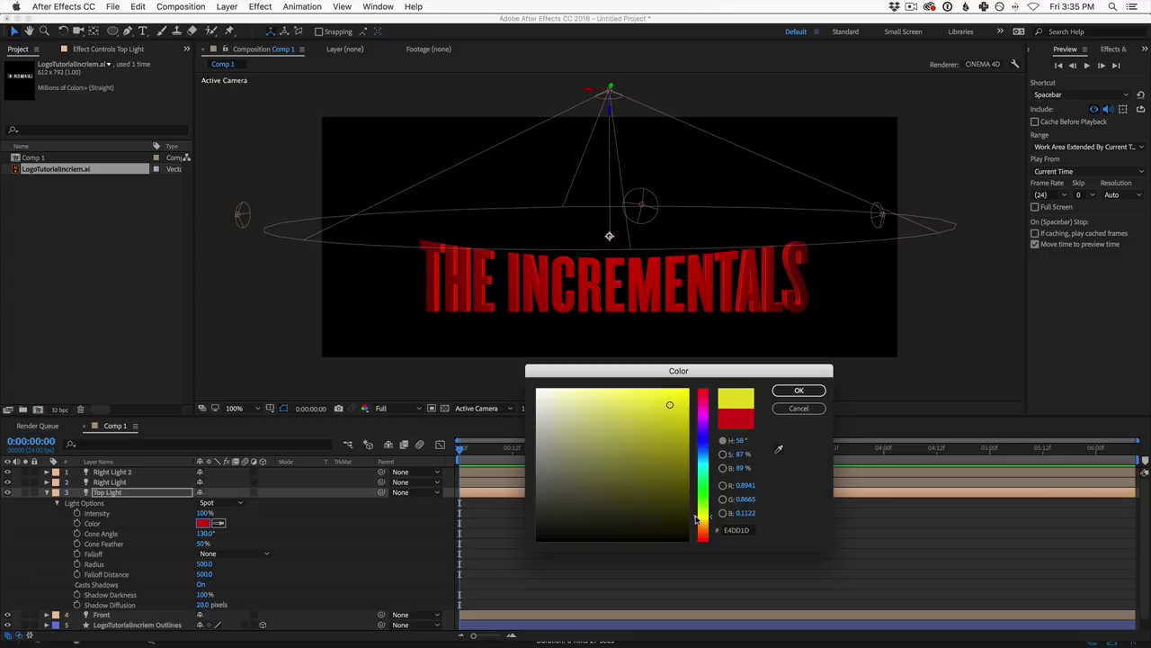
pyautogui.click(799, 389)
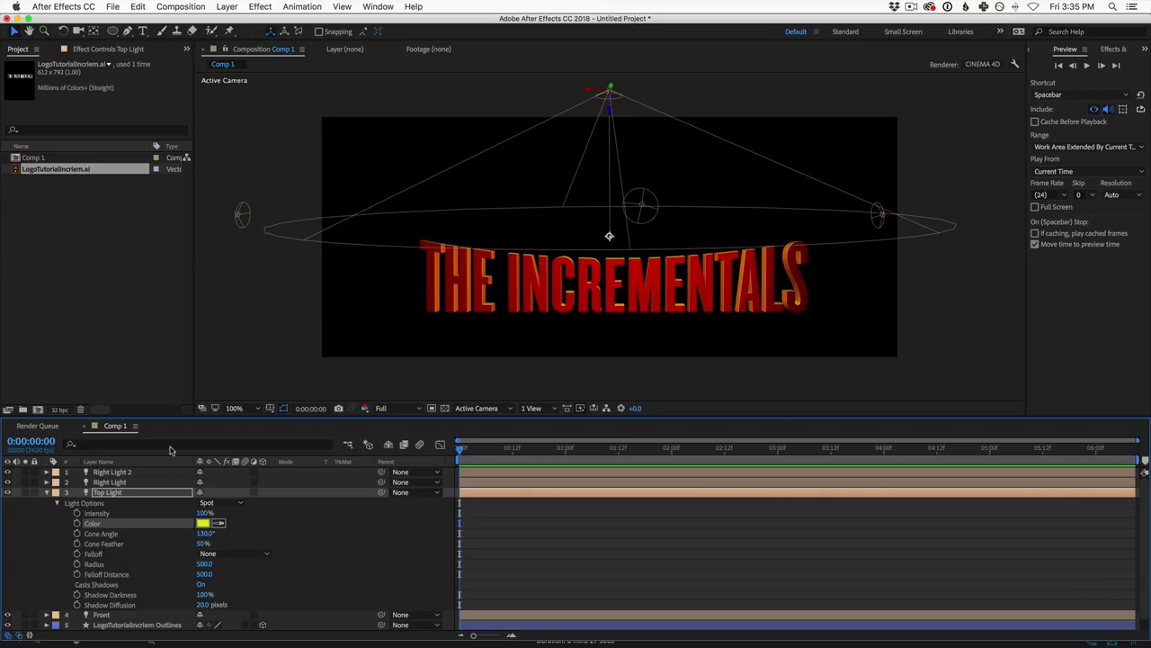
# Step: Set the intensity of Top Light to 92% and collapse its properties
pyautogui.moveTo(203, 513)
pyautogui.mouseDown()
pyautogui.moveTo(171, 519)
pyautogui.moveTo(216, 521)
pyautogui.mouseUp()
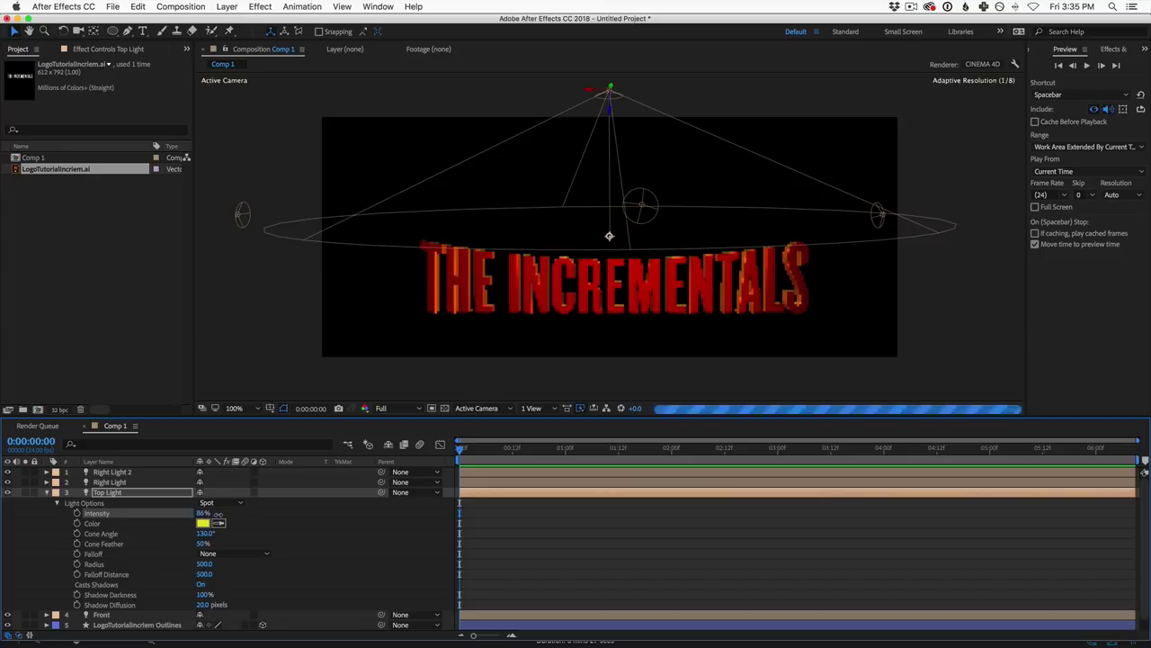
pyautogui.click(275, 334)
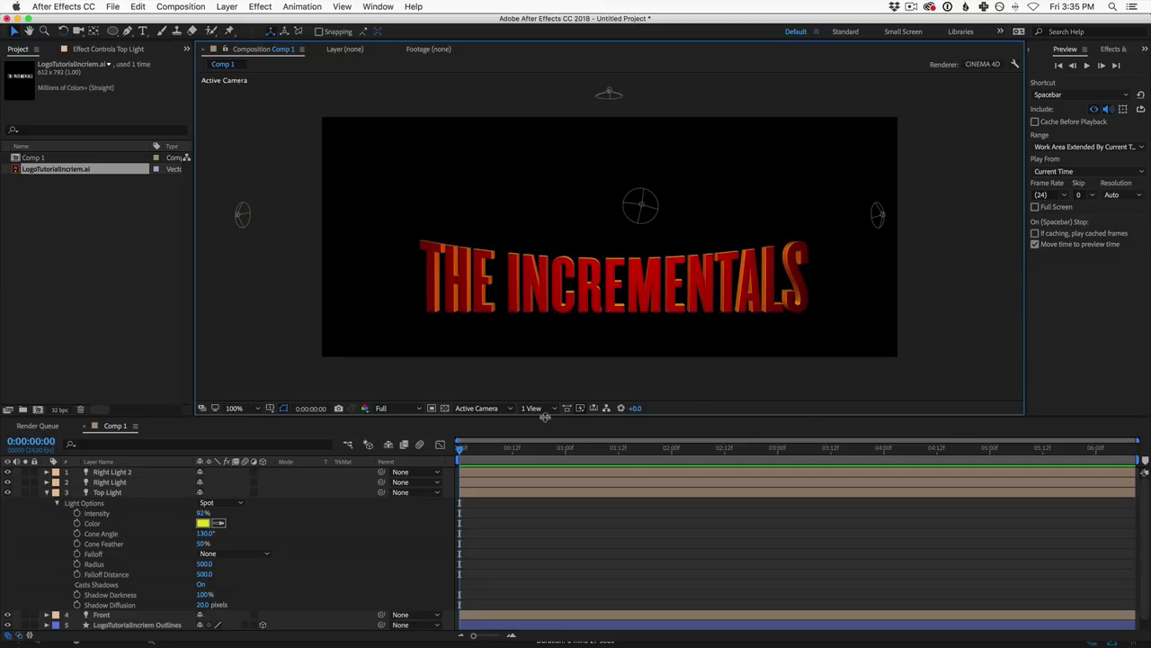
pyautogui.click(48, 493)
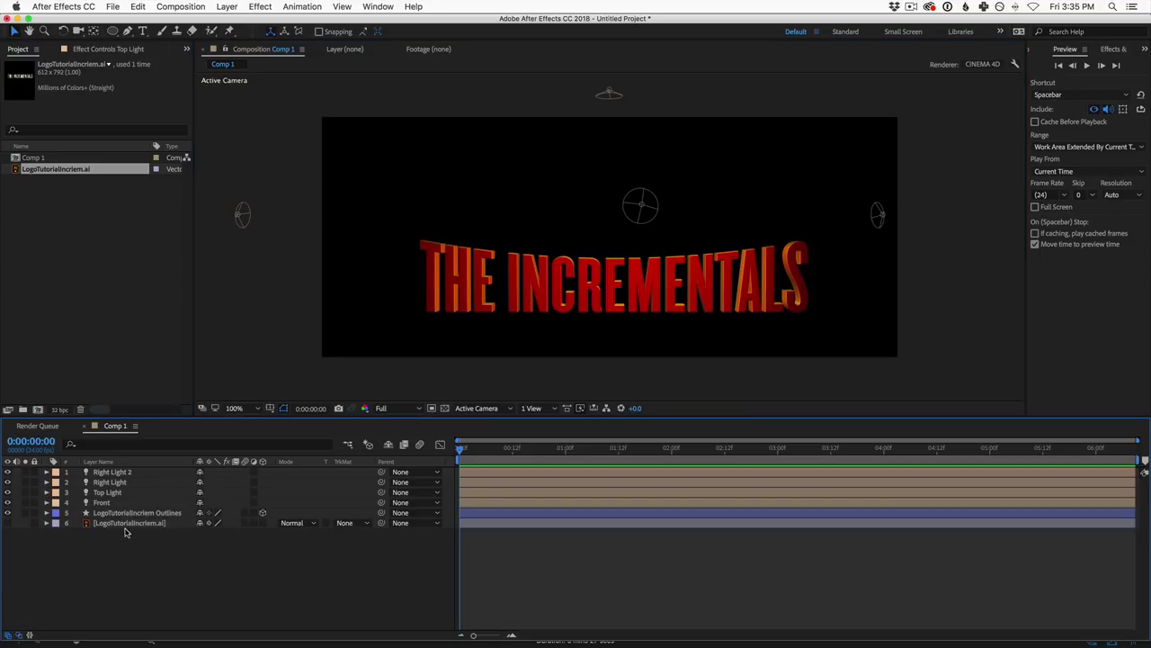
# Step: Show the material options of the logo outlines layer and set Casts Shadows to On
pyautogui.click(118, 513)
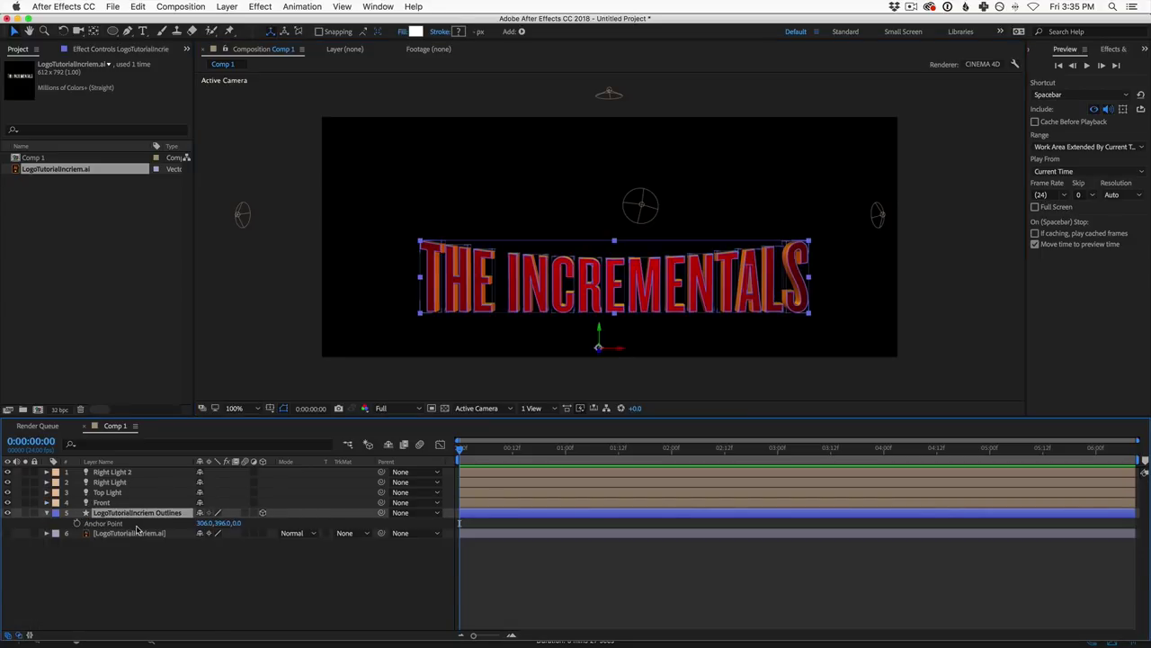
pyautogui.press('a')
pyautogui.press('a')
pyautogui.click(202, 584)
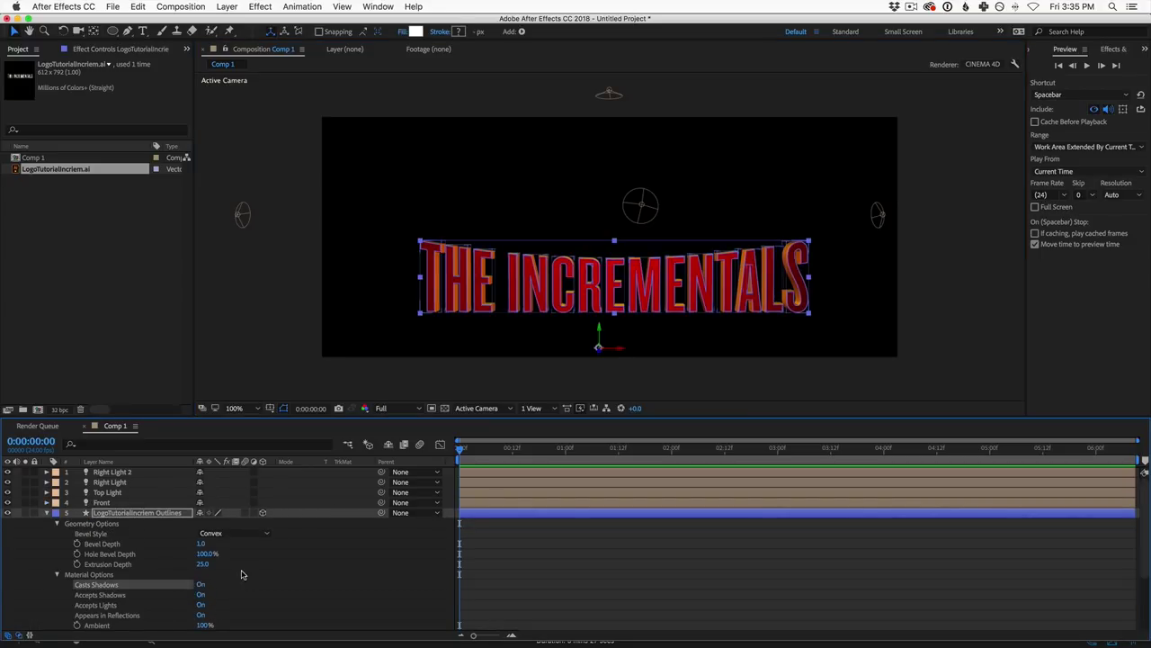
# Step: Set Casts Shadows to Off in the logo outlines layer's material options and deselect the layer
pyautogui.click(245, 330)
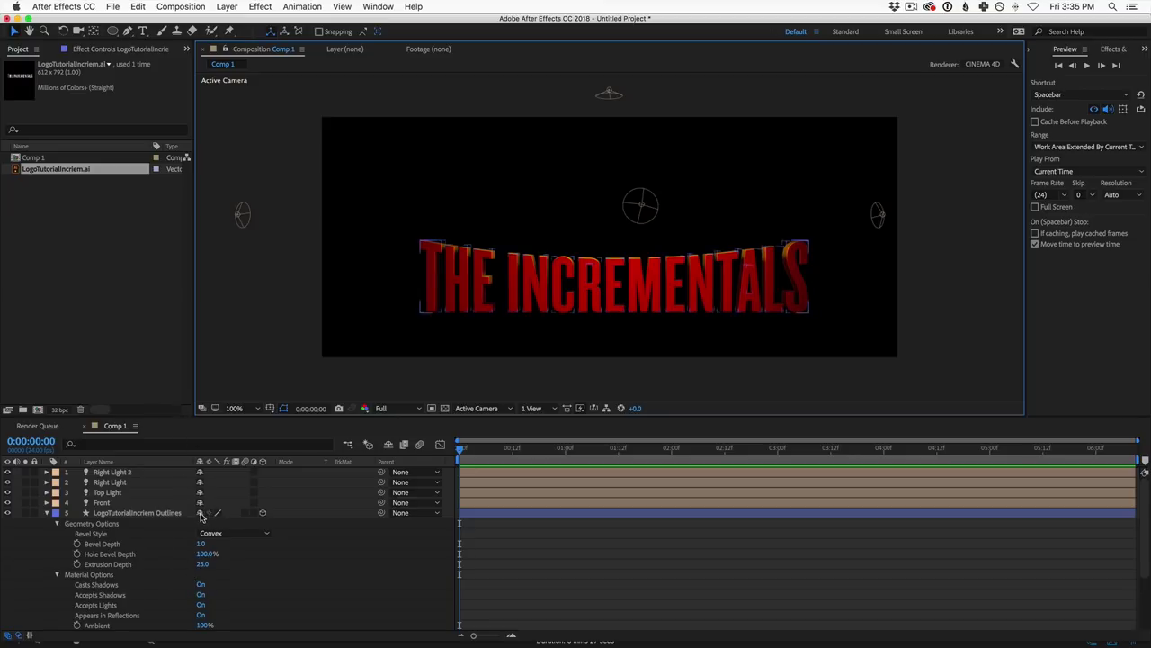
pyautogui.click(202, 586)
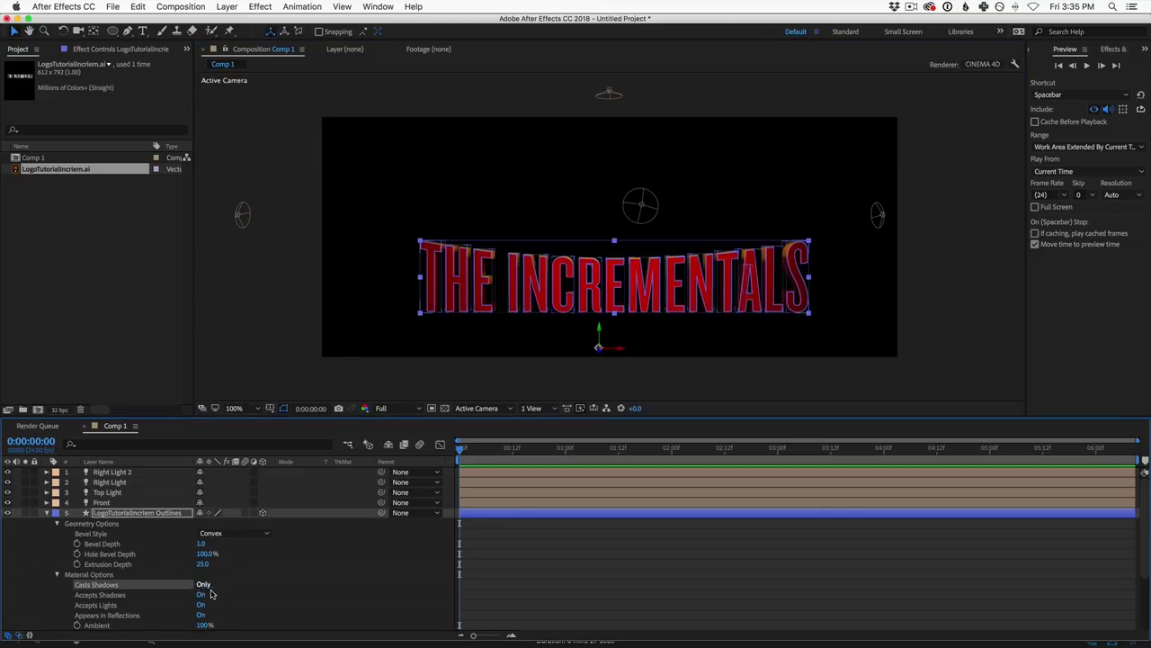
pyautogui.click(203, 585)
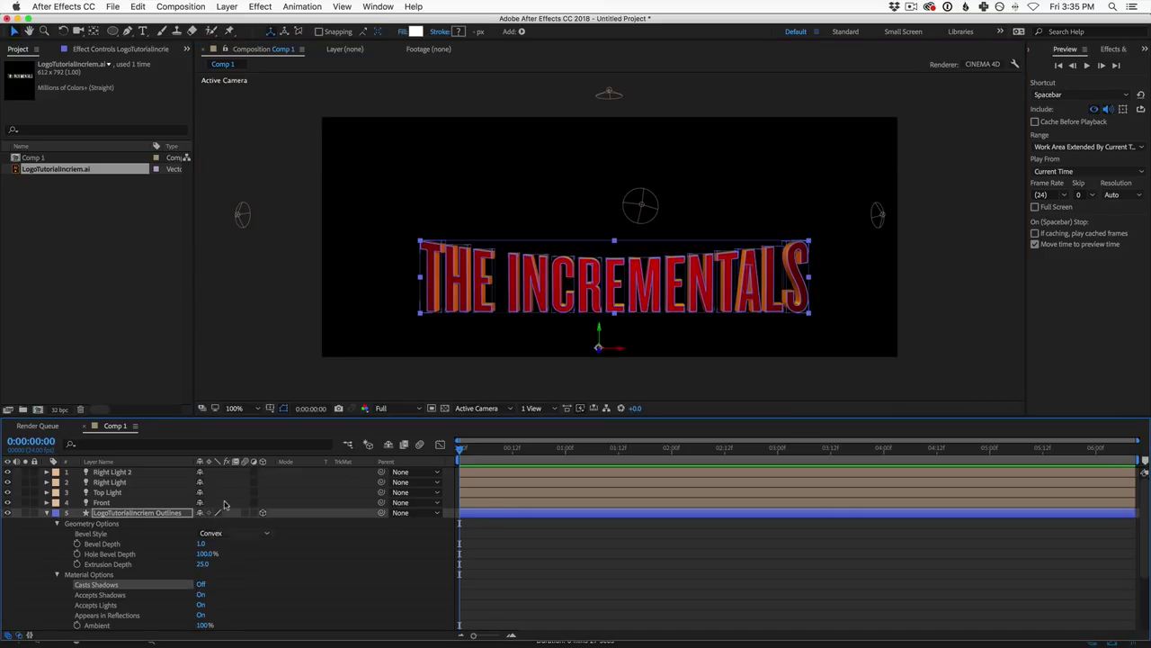
pyautogui.click(281, 322)
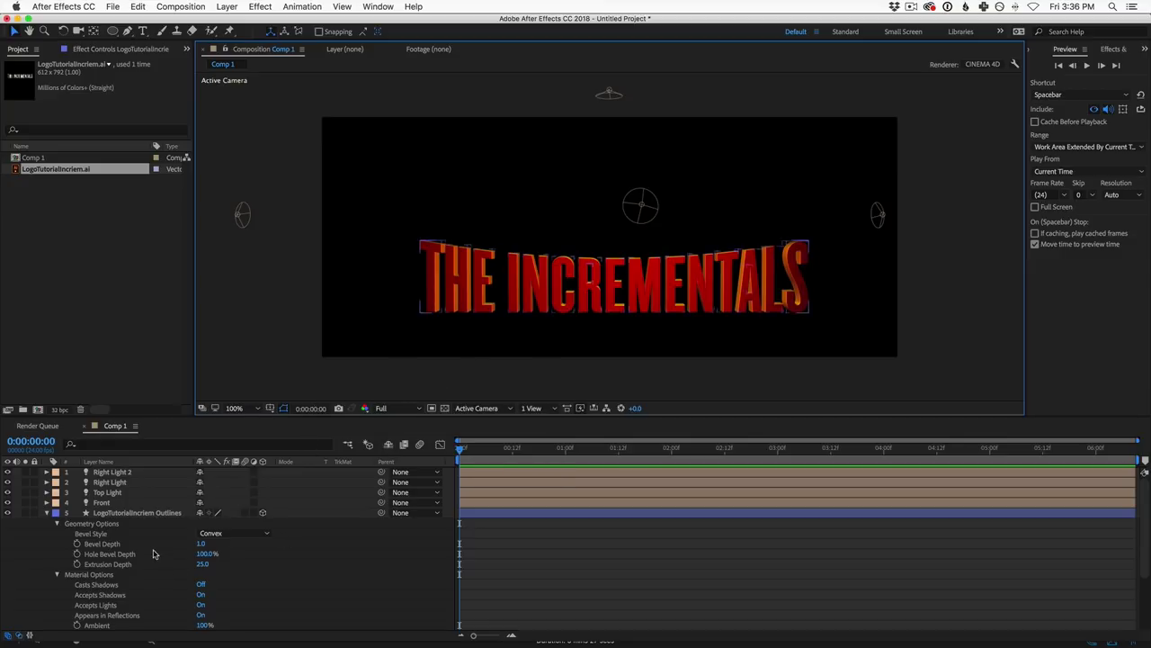
# Step: Show the light options of the Front light and set its intensity to 78%
pyautogui.click(106, 505)
pyautogui.press('a')
pyautogui.press('a')
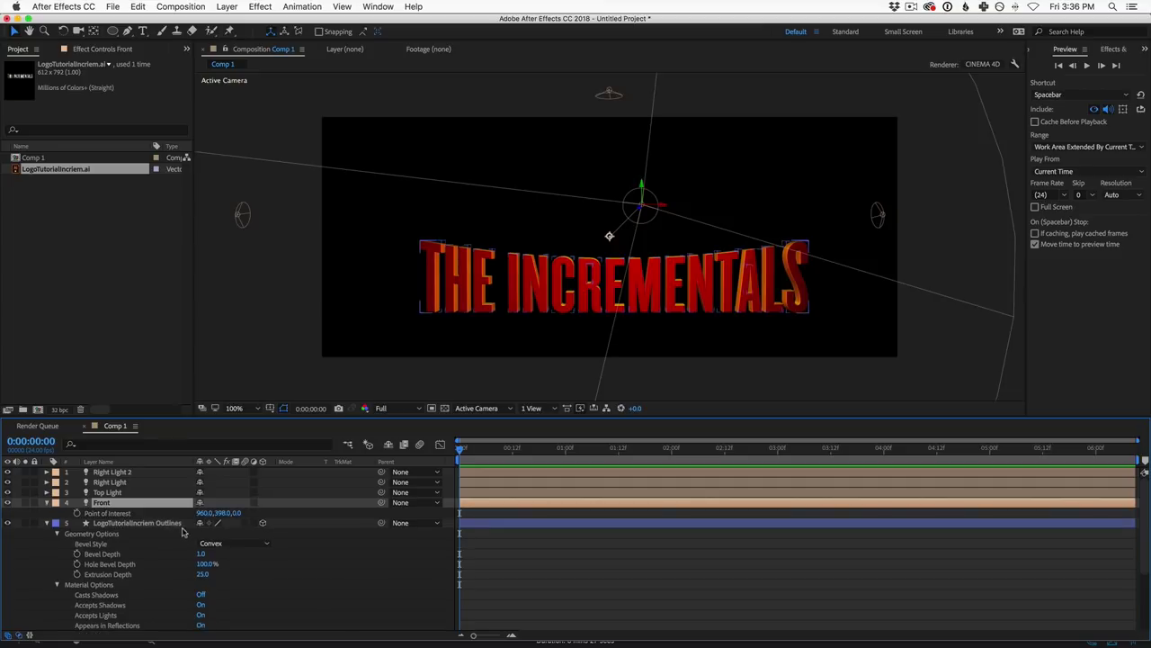
pyautogui.moveTo(204, 522)
pyautogui.mouseDown()
pyautogui.moveTo(186, 522)
pyautogui.moveTo(199, 523)
pyautogui.mouseUp()
pyautogui.press('Return')
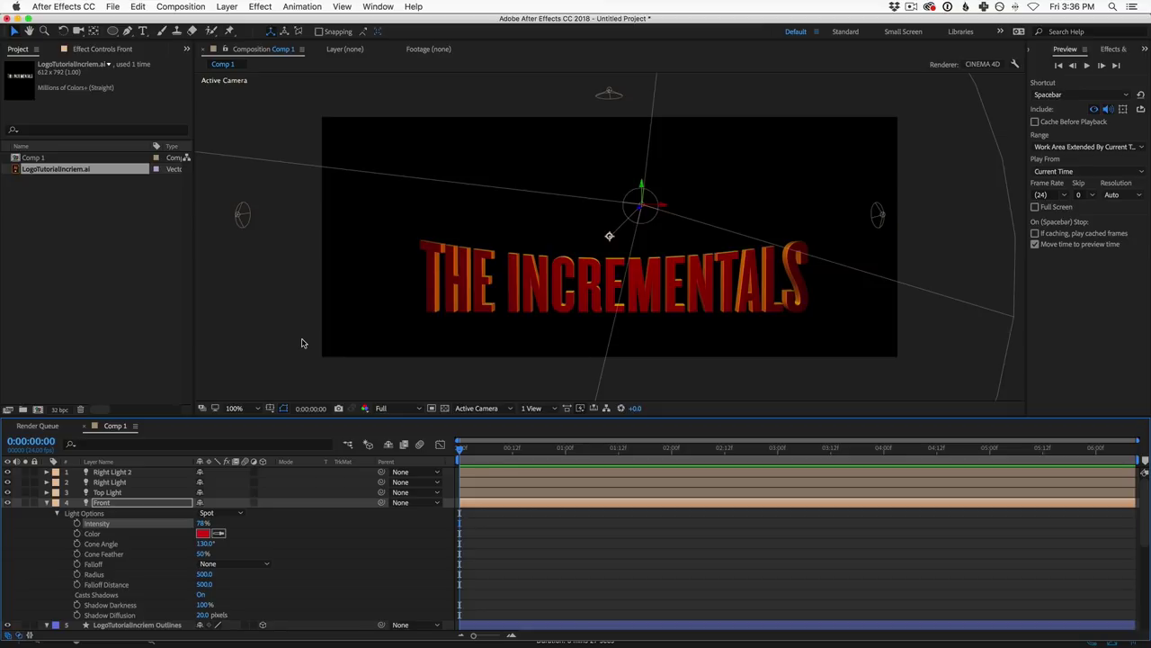
# Step: Rename the Right Light 2 layer as Left Light
pyautogui.click(119, 493)
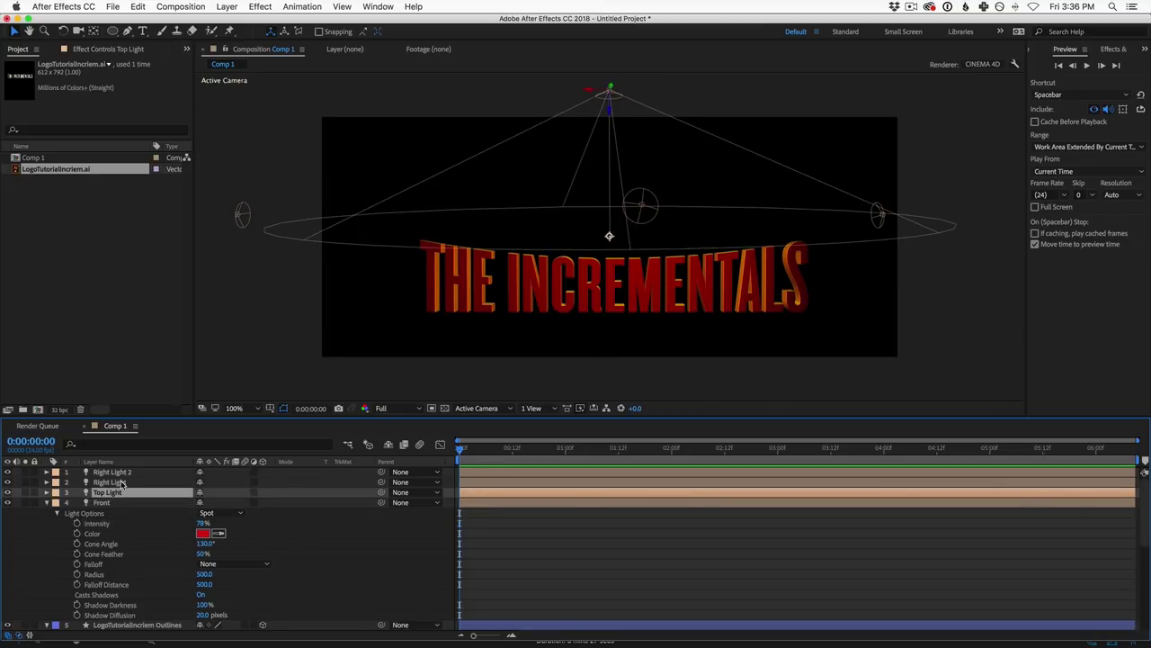
pyautogui.click(125, 481)
pyautogui.click(125, 472)
pyautogui.press('Return')
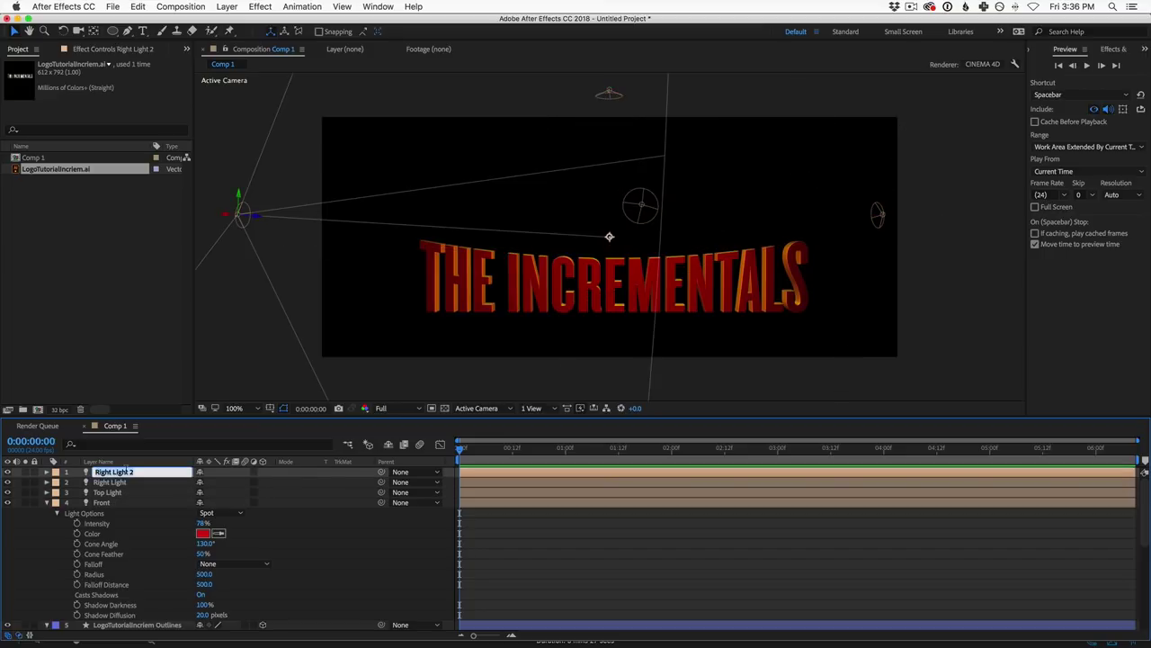
pyautogui.write('Left Light')
pyautogui.press('Return')
# Step: Change the color of both Left Light and Right Light to orange-red D24F1B, and deselect them
pyautogui.keyDown('shift'); pyautogui.click(117, 482); pyautogui.keyUp('shift')
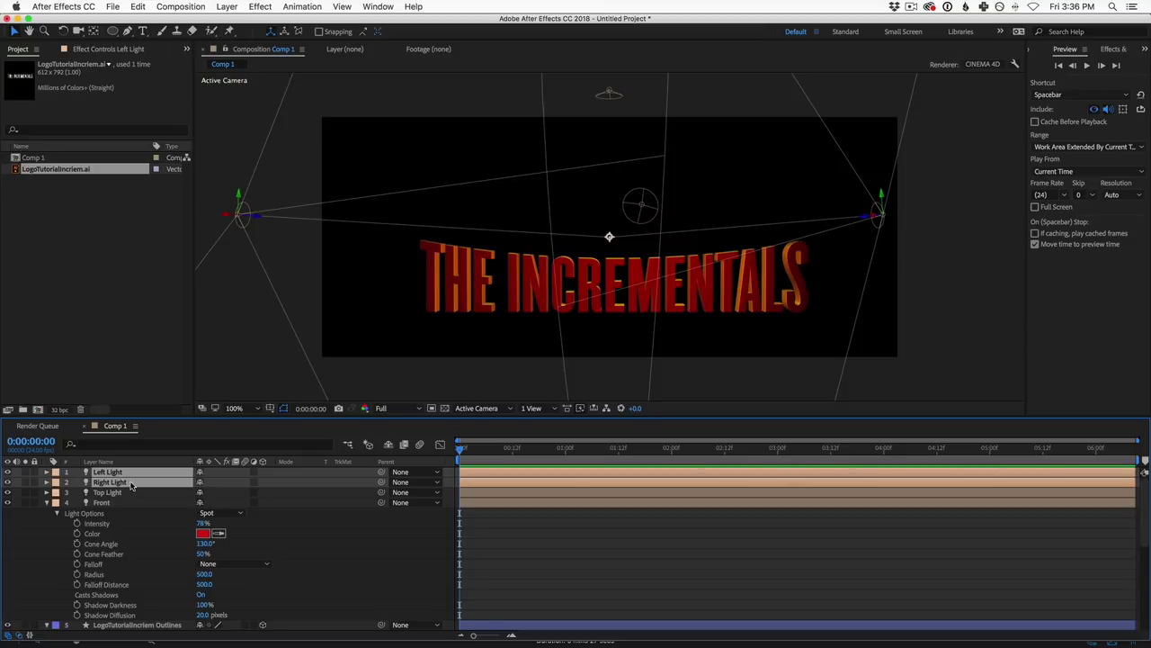
pyautogui.press('a')
pyautogui.press('a')
pyautogui.click(204, 503)
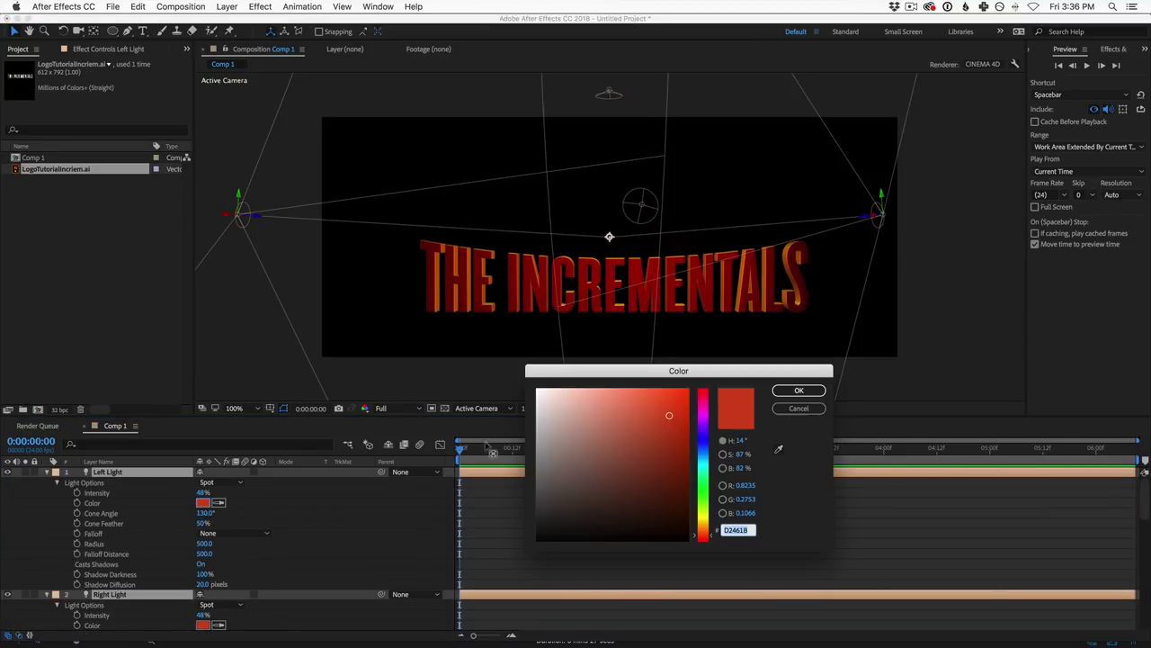
pyautogui.click(711, 536)
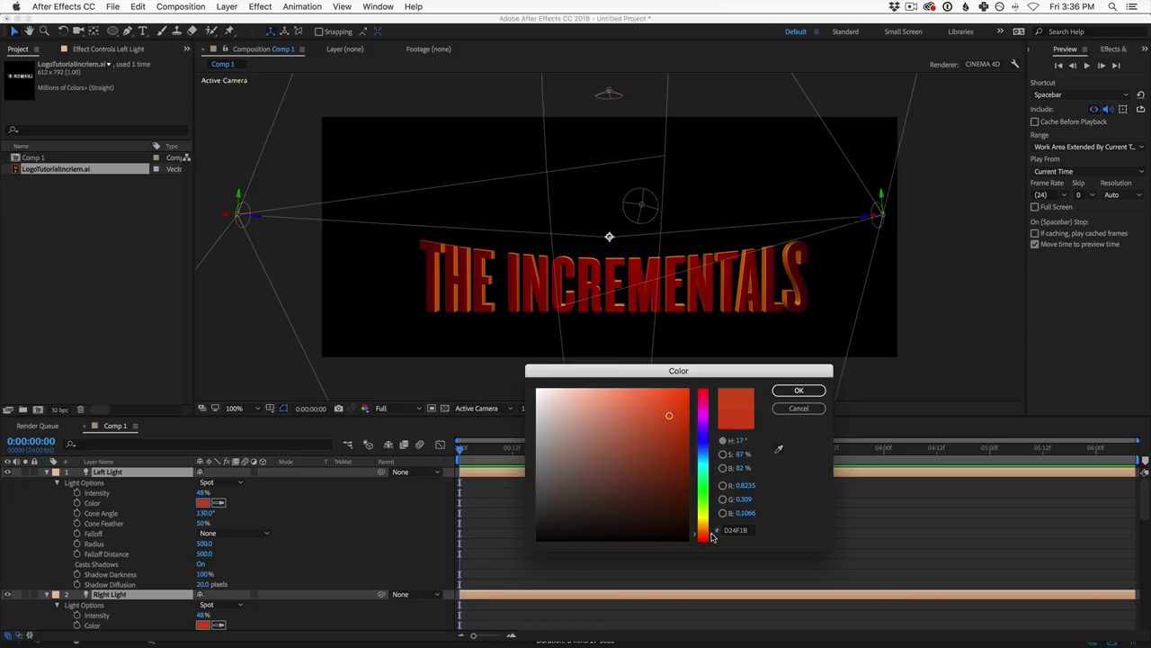
pyautogui.click(797, 392)
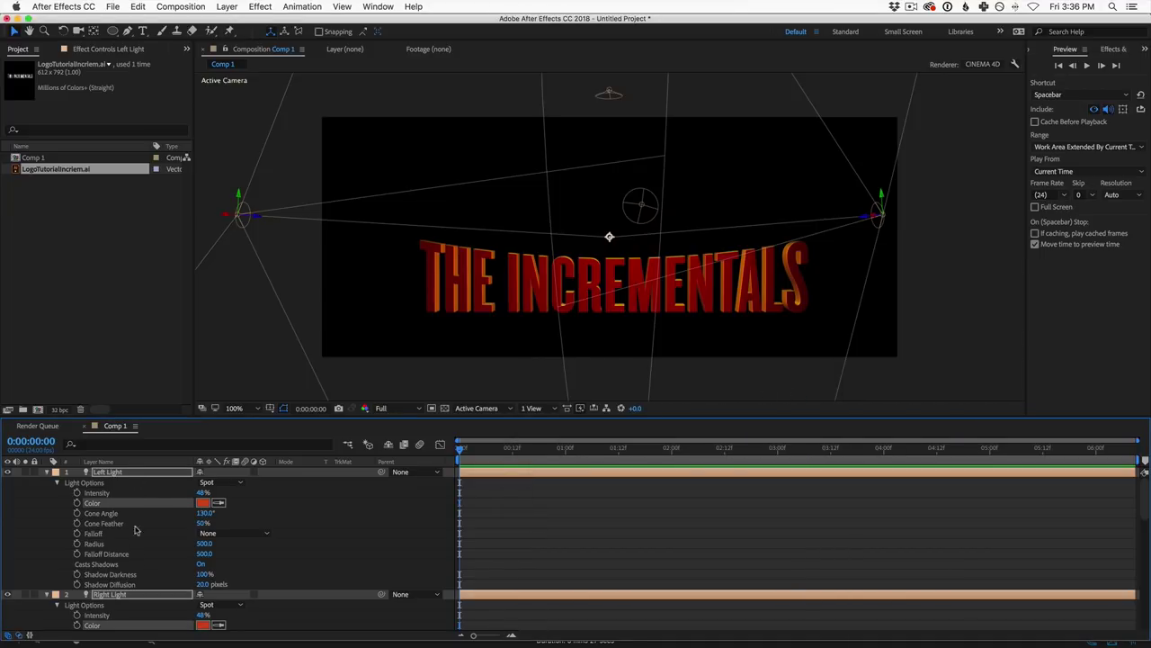
pyautogui.click(262, 385)
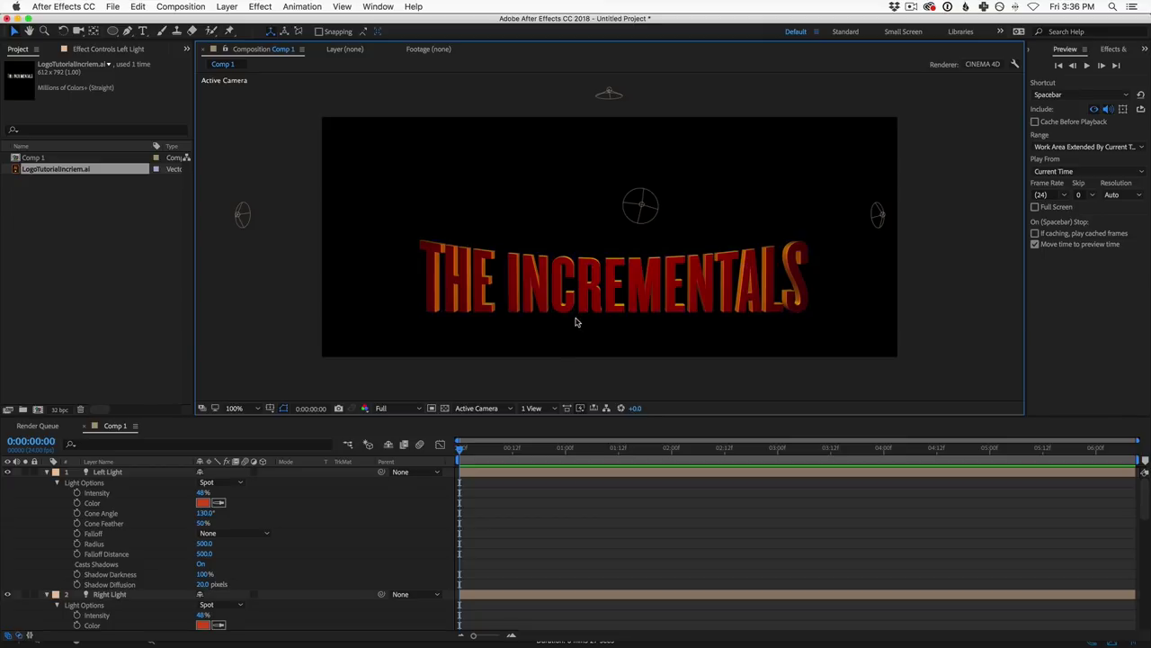
# Step: Add a two-node camera with a focal length of 25 mm to the composition
pyautogui.click(227, 6)
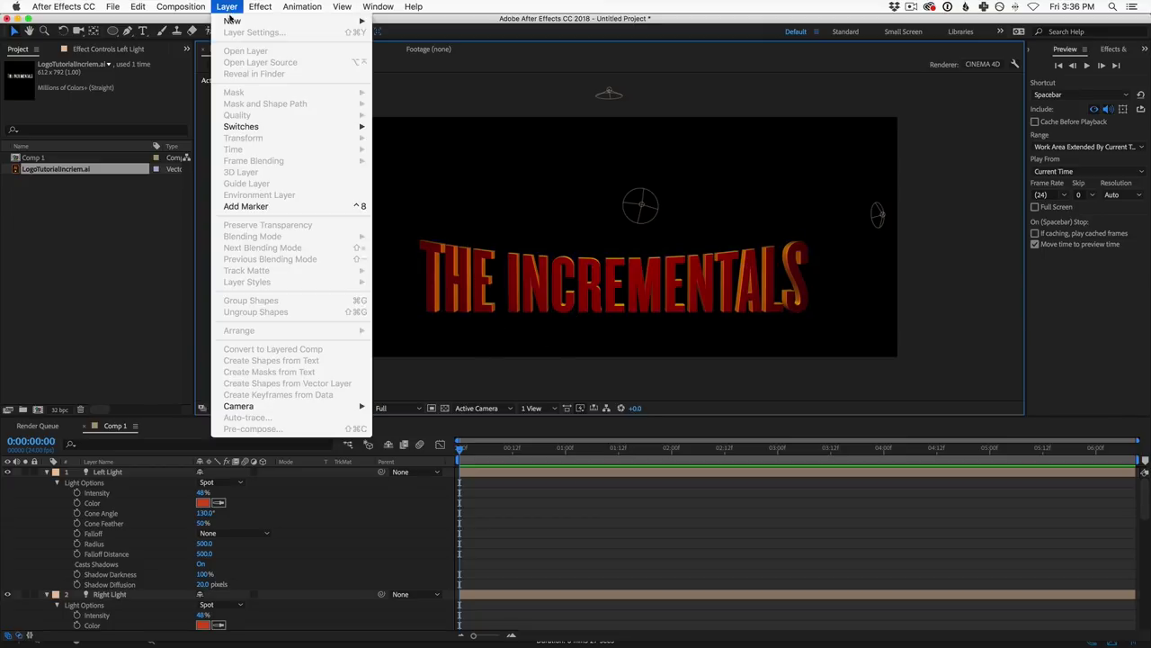
pyautogui.moveTo(234, 23)
pyautogui.click(444, 60)
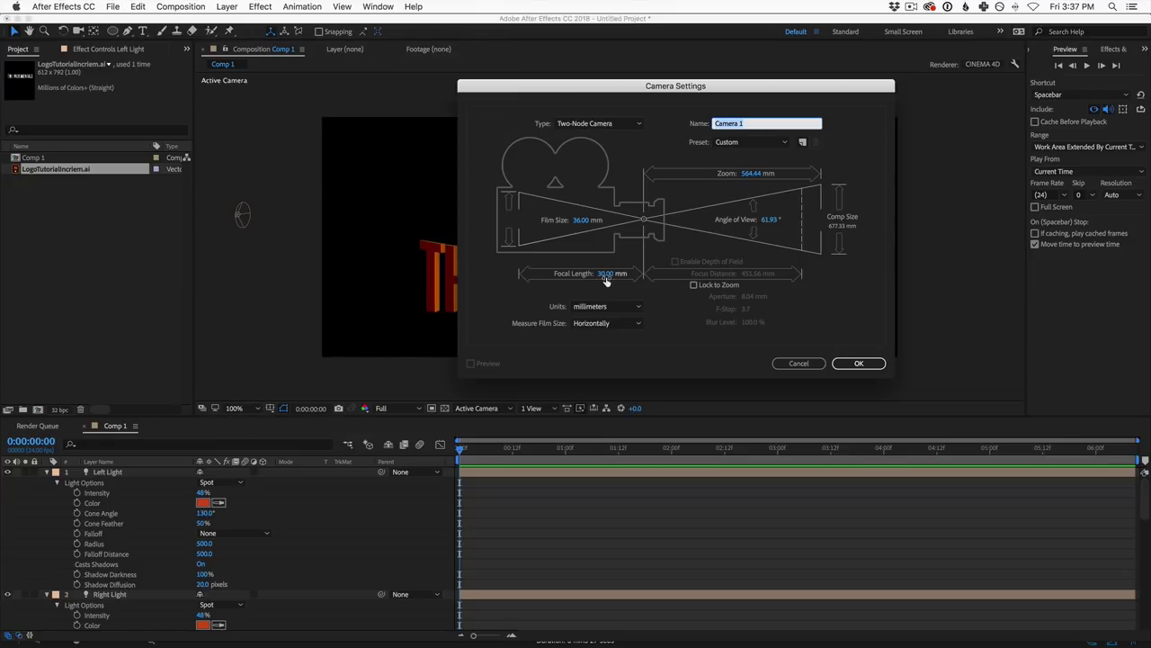
pyautogui.click(608, 275)
pyautogui.write('25')
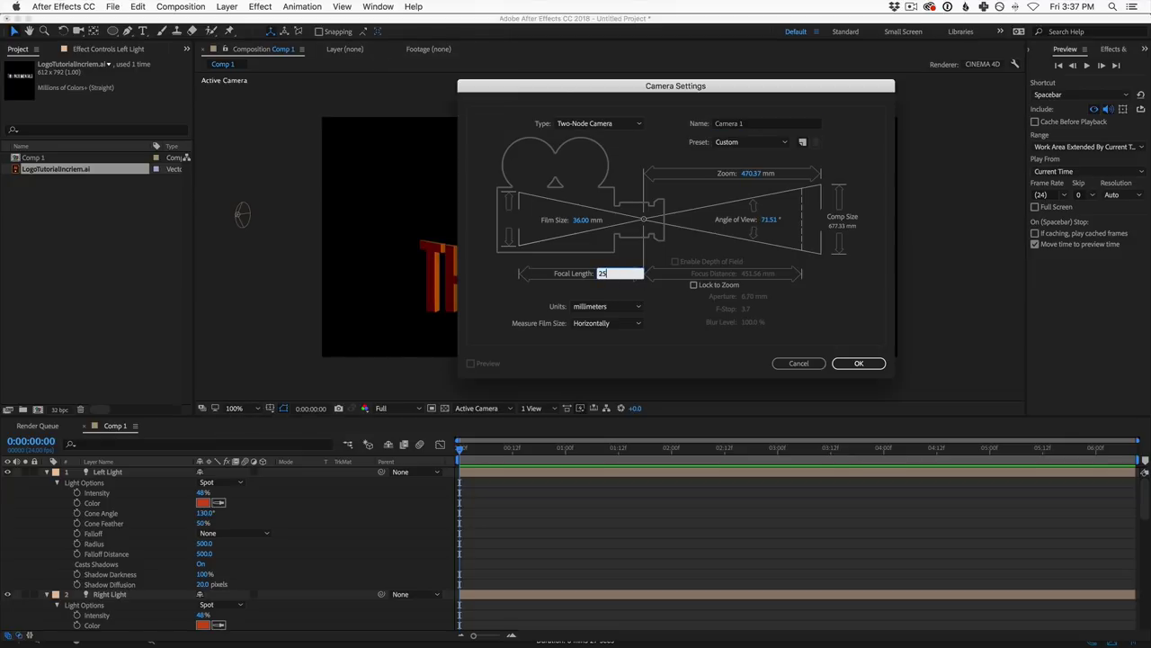
pyautogui.click(855, 364)
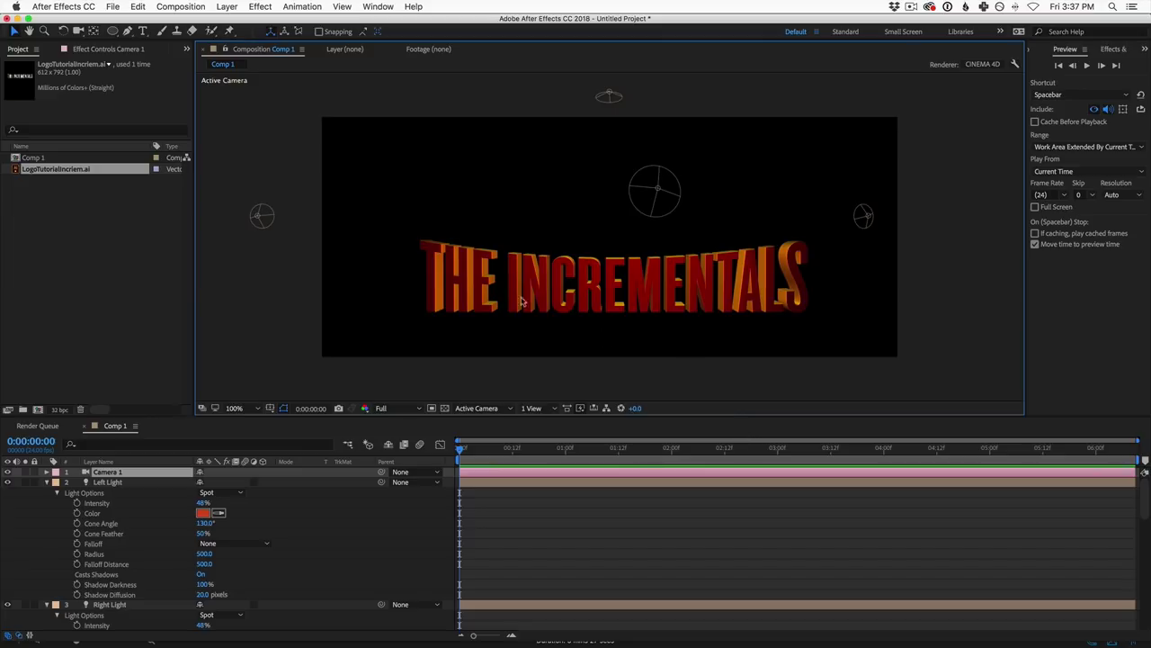
# Step: Add a null object and make it a 3D layer
pyautogui.click(227, 8)
pyautogui.moveTo(239, 24)
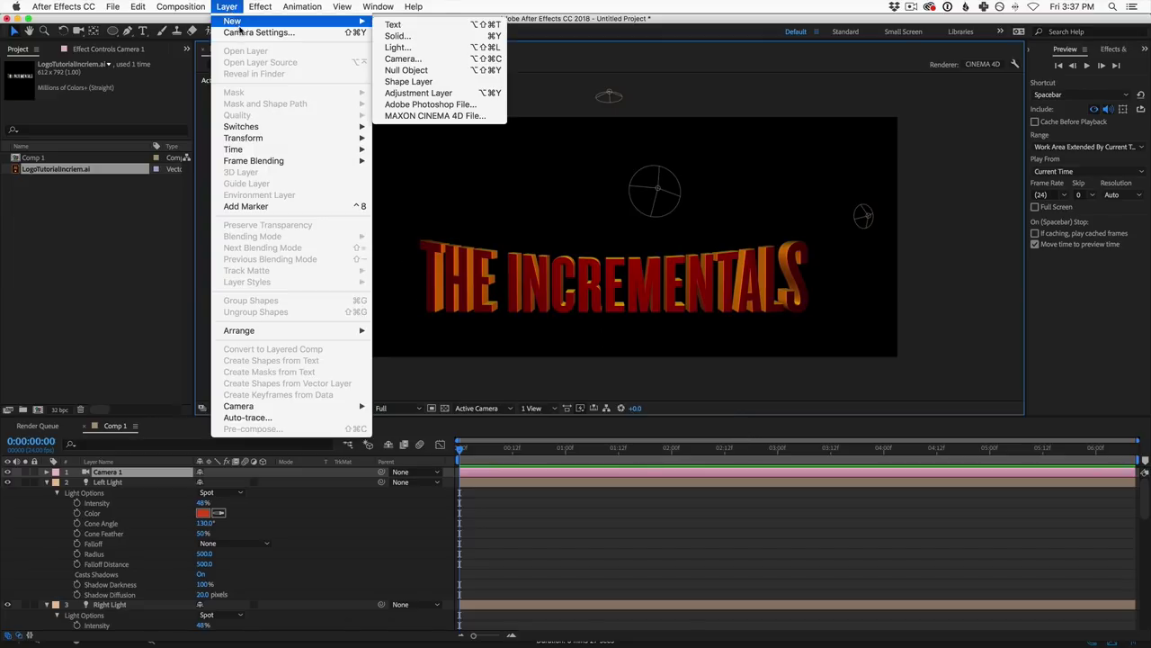
pyautogui.click(464, 72)
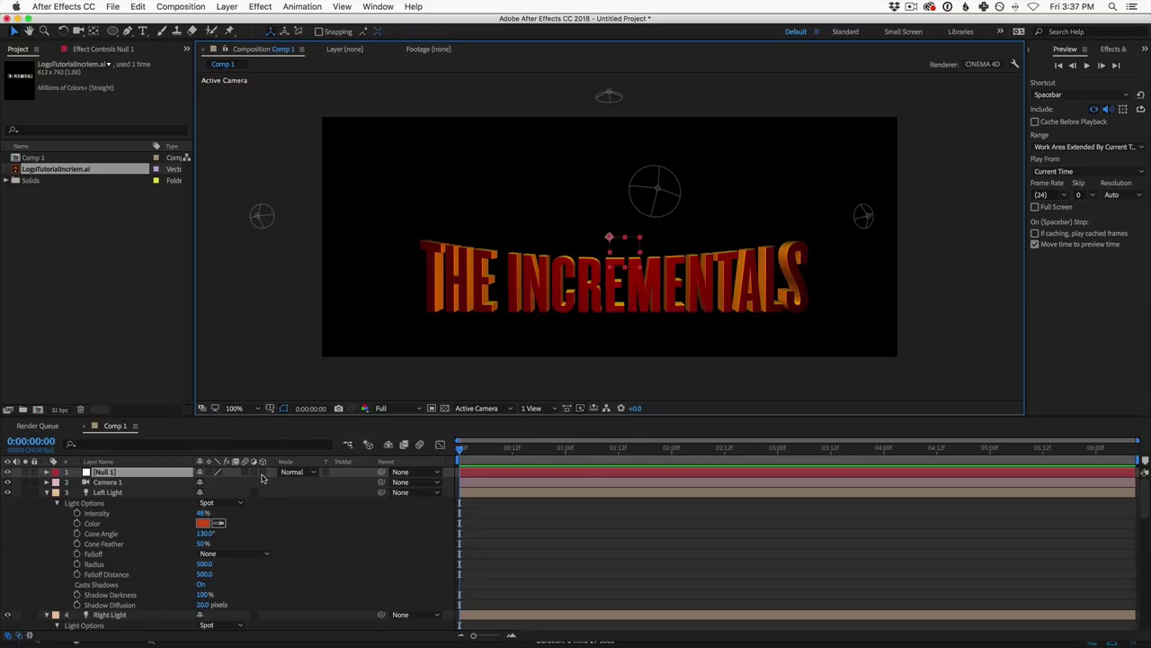
pyautogui.click(263, 472)
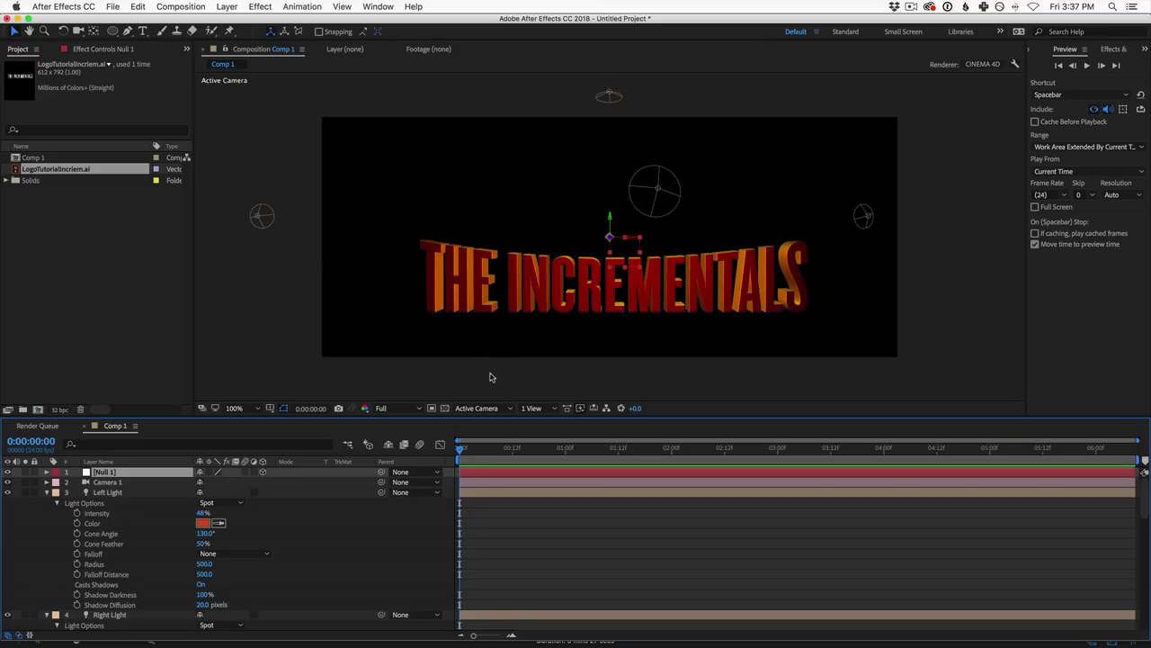
# Step: Parent Camera 1 to the null object
pyautogui.click(107, 482)
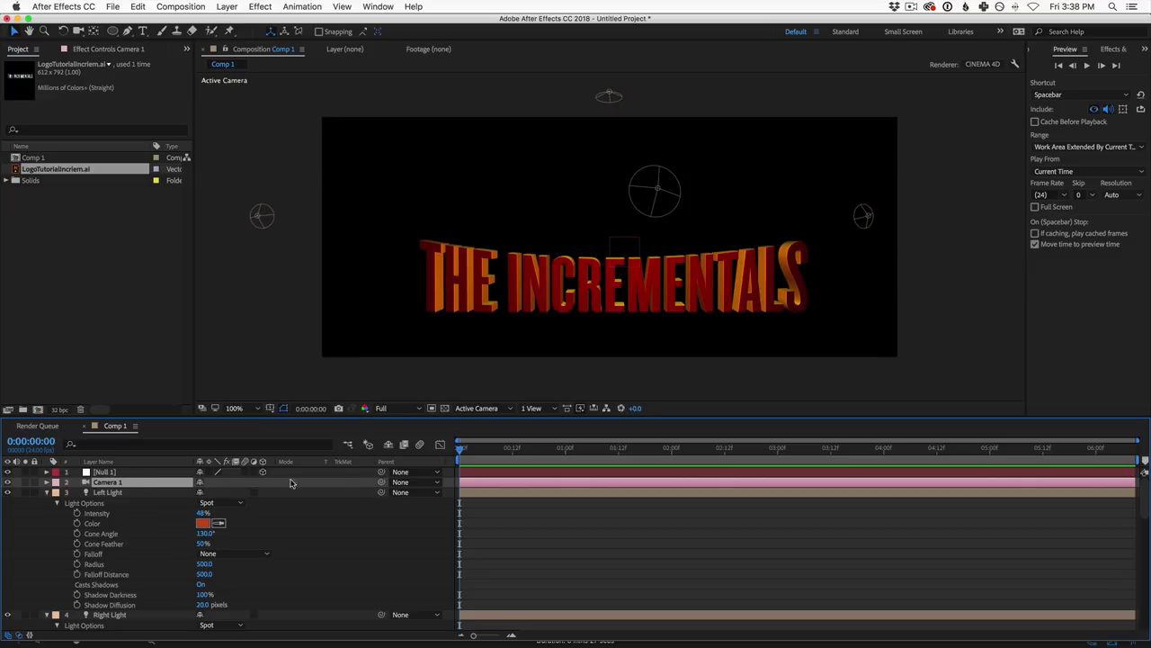
pyautogui.rightClick(408, 464)
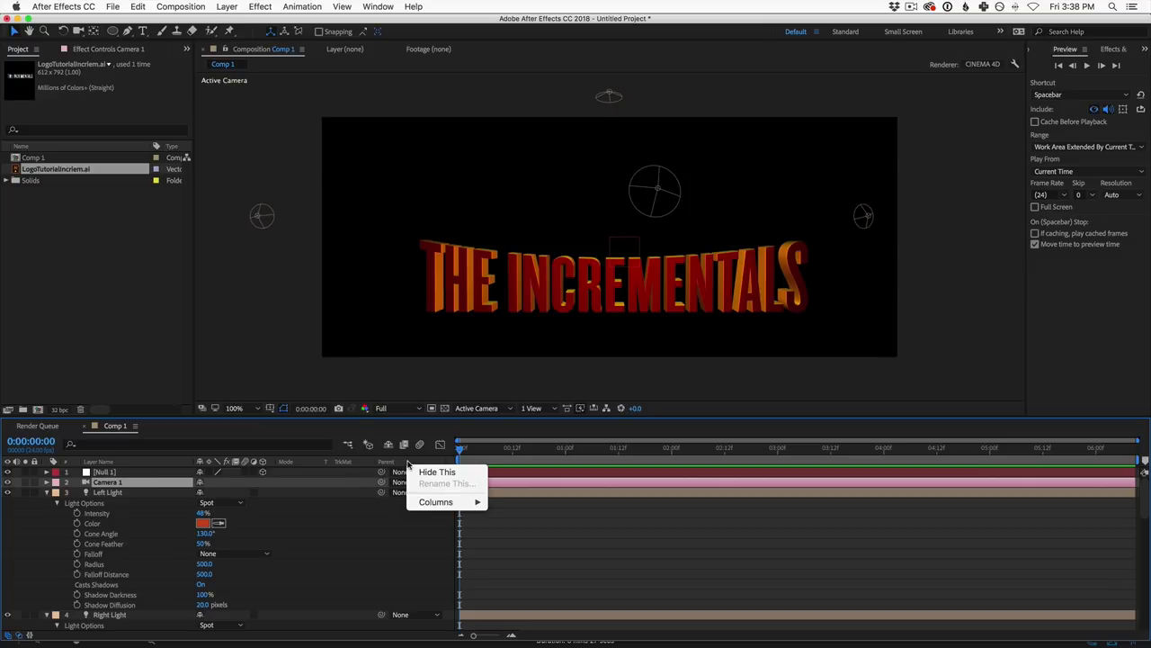
pyautogui.moveTo(466, 503)
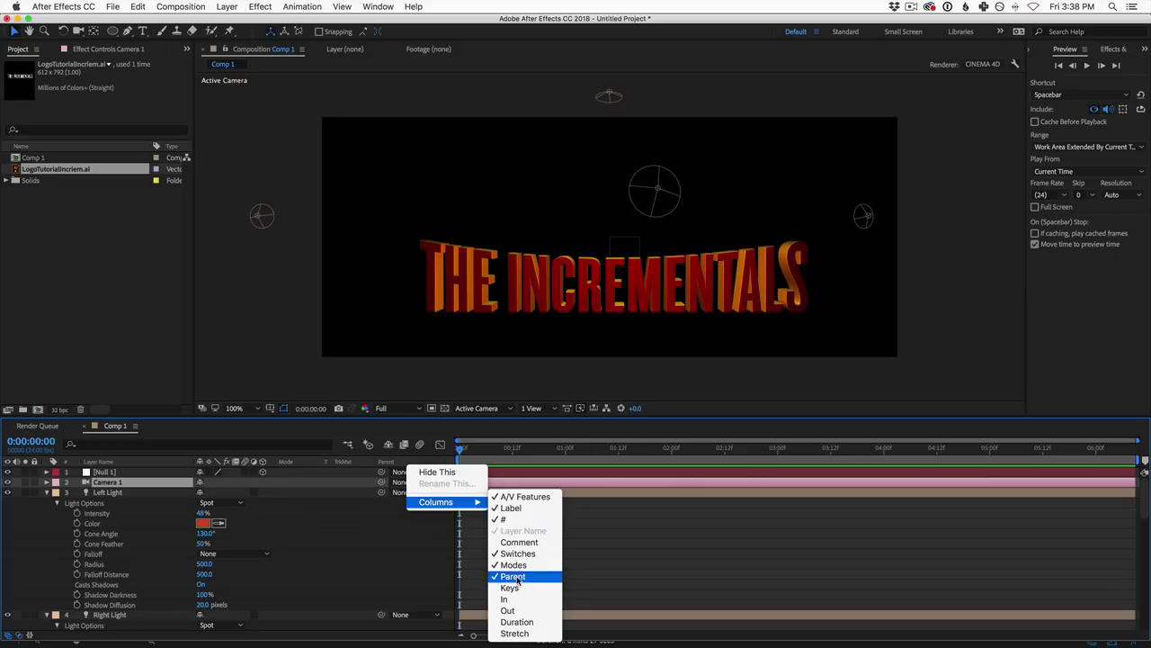
pyautogui.click(401, 504)
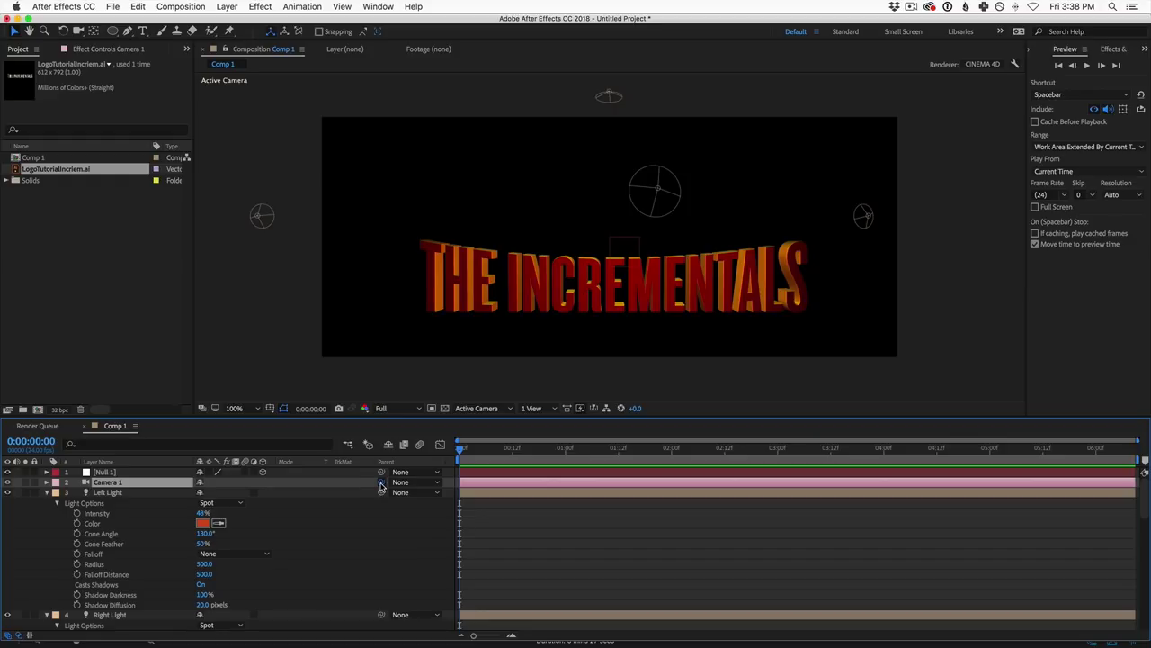
pyautogui.moveTo(381, 483); pyautogui.dragTo(105, 474)
# Step: Show the null object's rotation properties and set its Y Rotation to 90°
pyautogui.click(104, 473)
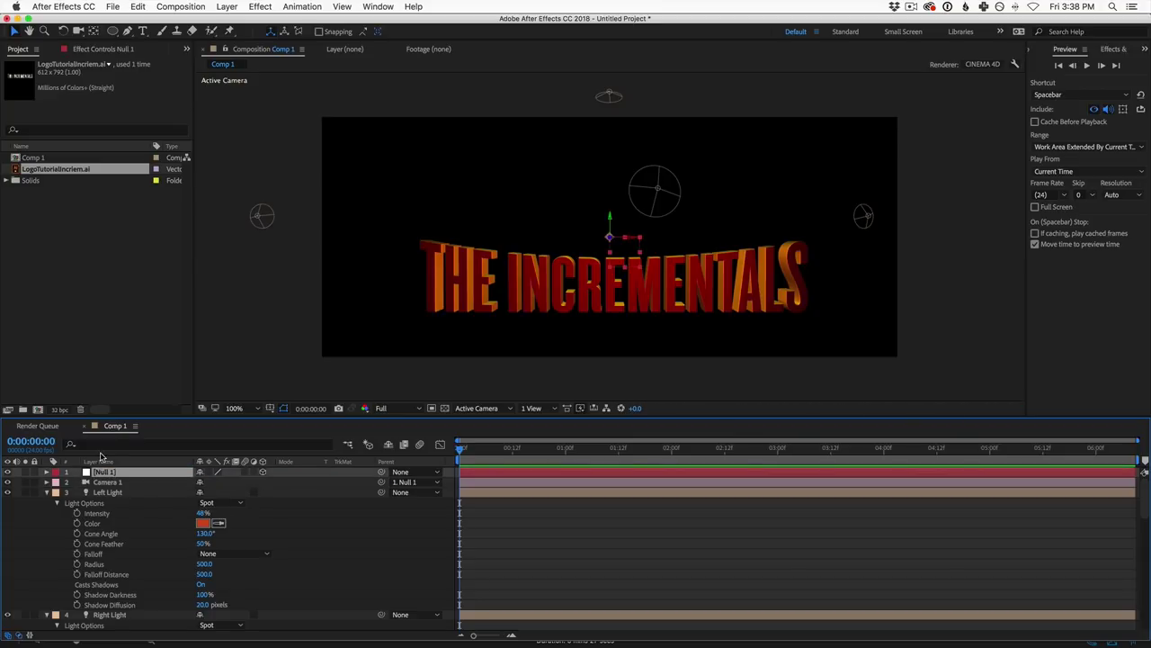
pyautogui.press('r')
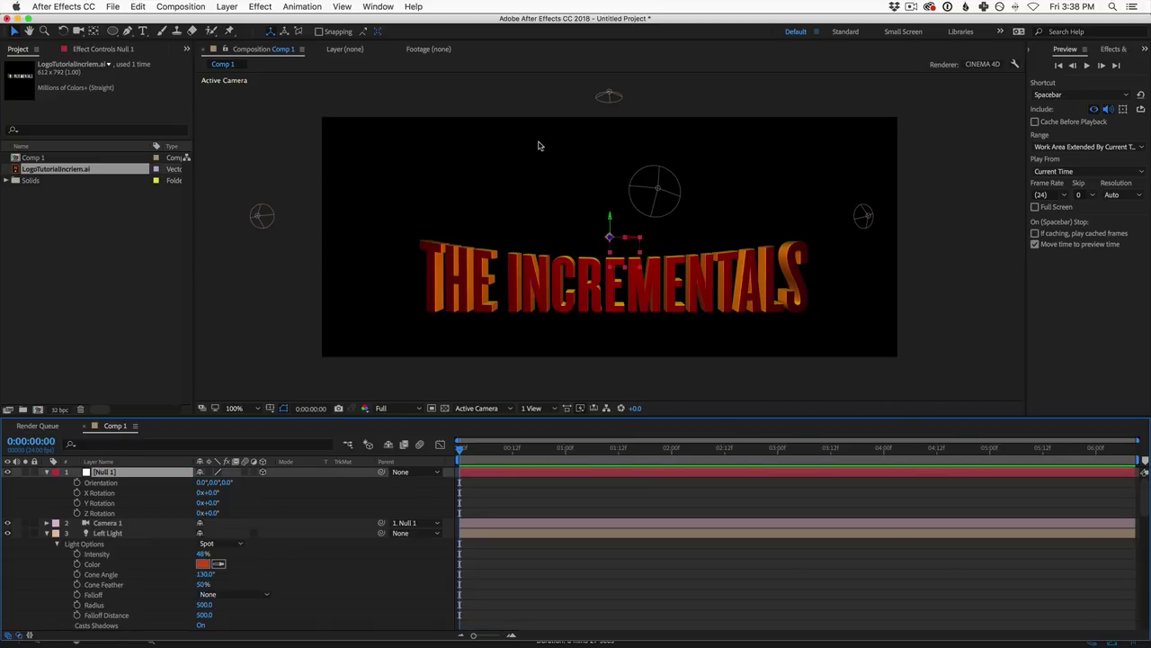
pyautogui.moveTo(209, 493)
pyautogui.mouseDown()
pyautogui.moveTo(266, 496)
pyautogui.moveTo(153, 498)
pyautogui.moveTo(266, 500)
pyautogui.moveTo(218, 501)
pyautogui.mouseUp()
pyautogui.click(215, 501)
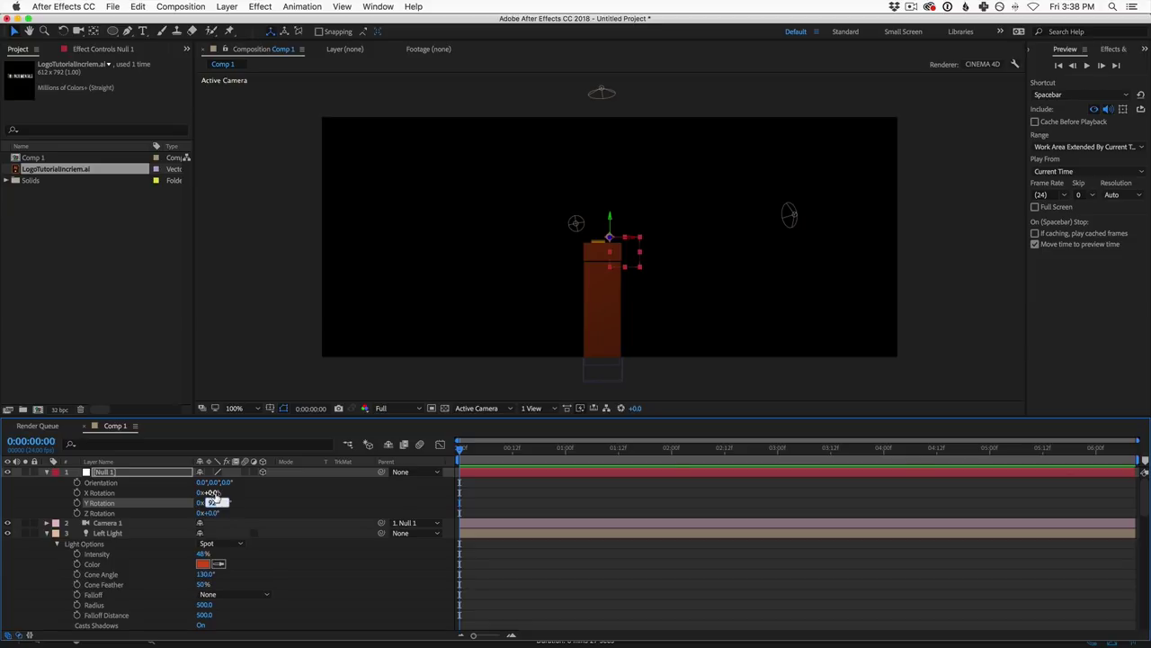
pyautogui.write('90')
pyautogui.press('Return')
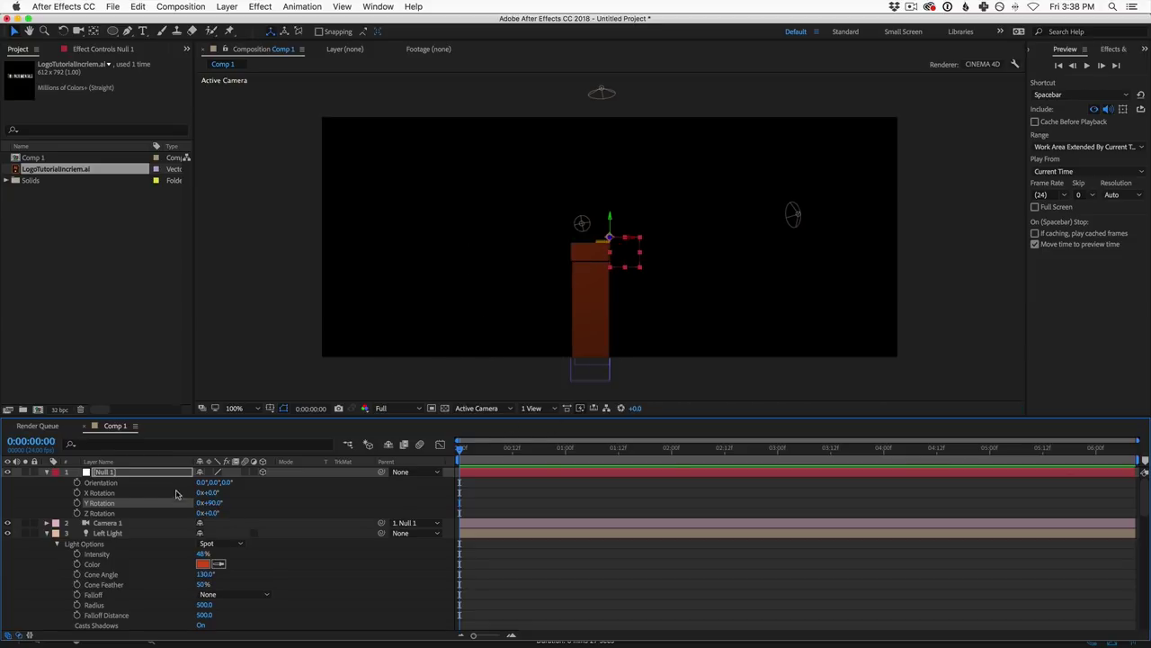
# Step: Keyframe the null's Y Rotation at the first frame and set it to 0° at 0:00:02:00
pyautogui.click(78, 502)
pyautogui.moveTo(534, 449); pyautogui.dragTo(671, 449)
pyautogui.click(209, 503)
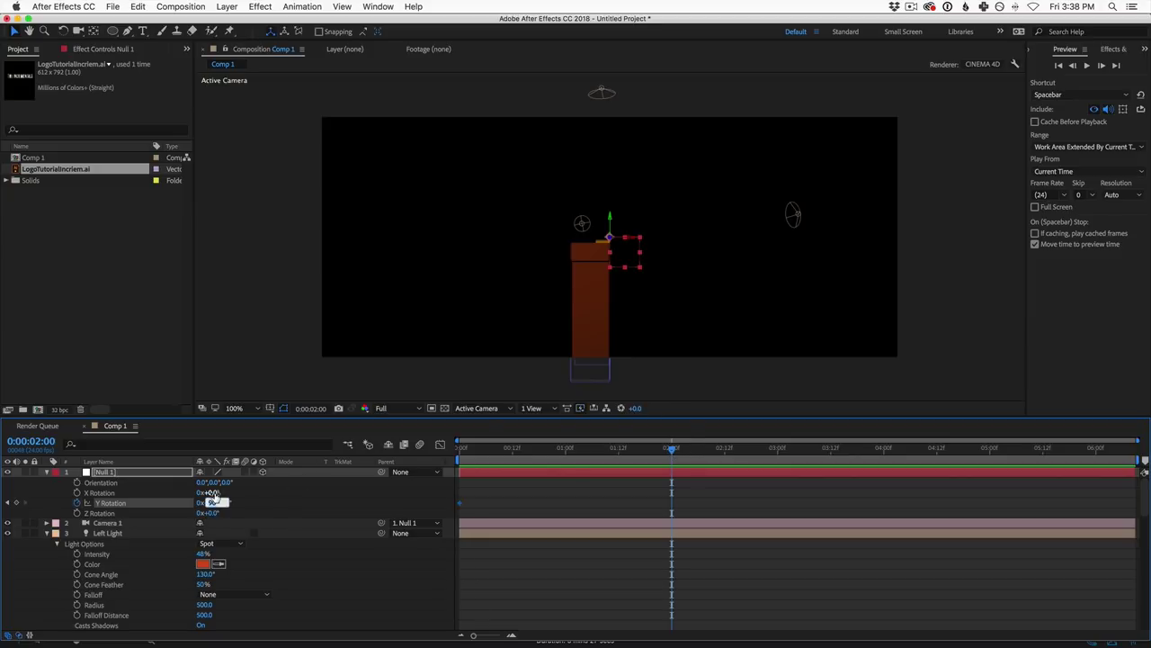
pyautogui.write('0')
pyautogui.press('Return')
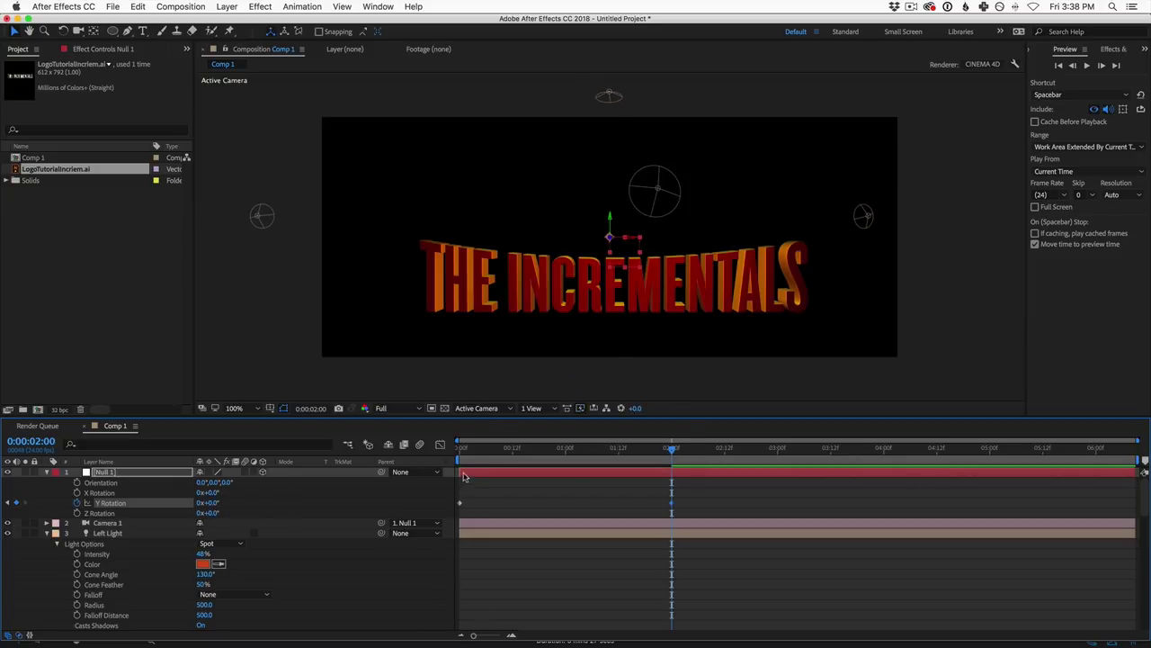
# Step: Review the camera swing between the first frame and 0:00:02:00
pyautogui.moveTo(472, 446); pyautogui.dragTo(564, 457)
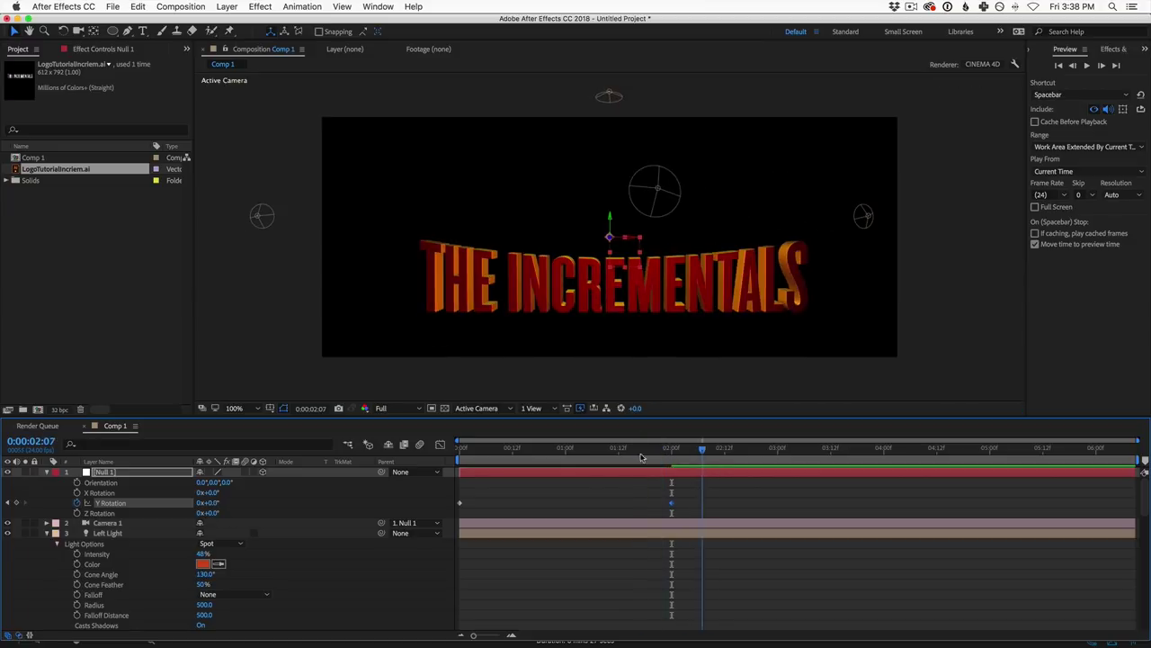
pyautogui.press('Home')
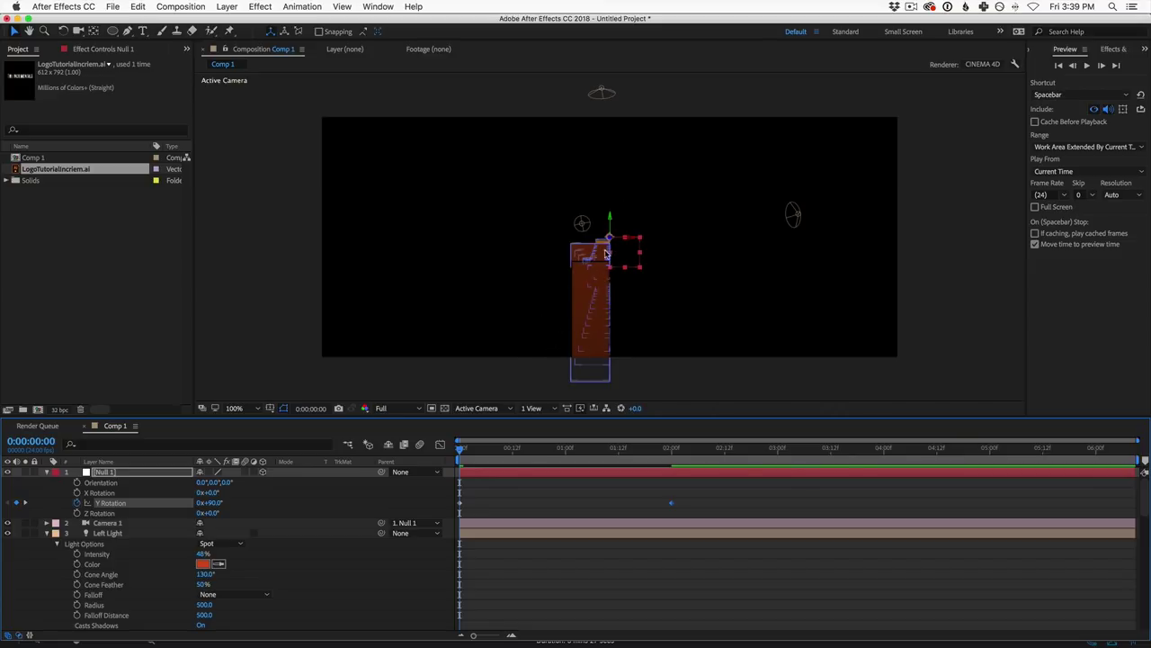
pyautogui.click(672, 449)
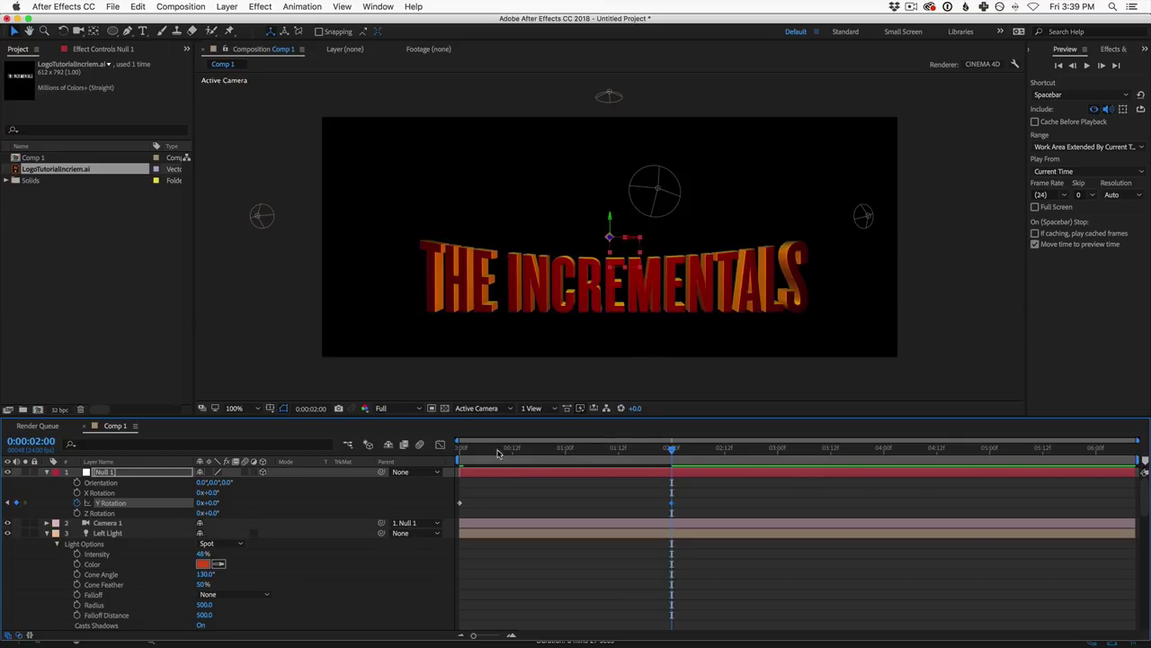
# Step: Keyframe the null's Position at 0:00:02:00 and set its Y position to 511 at the first frame
pyautogui.press('Home')
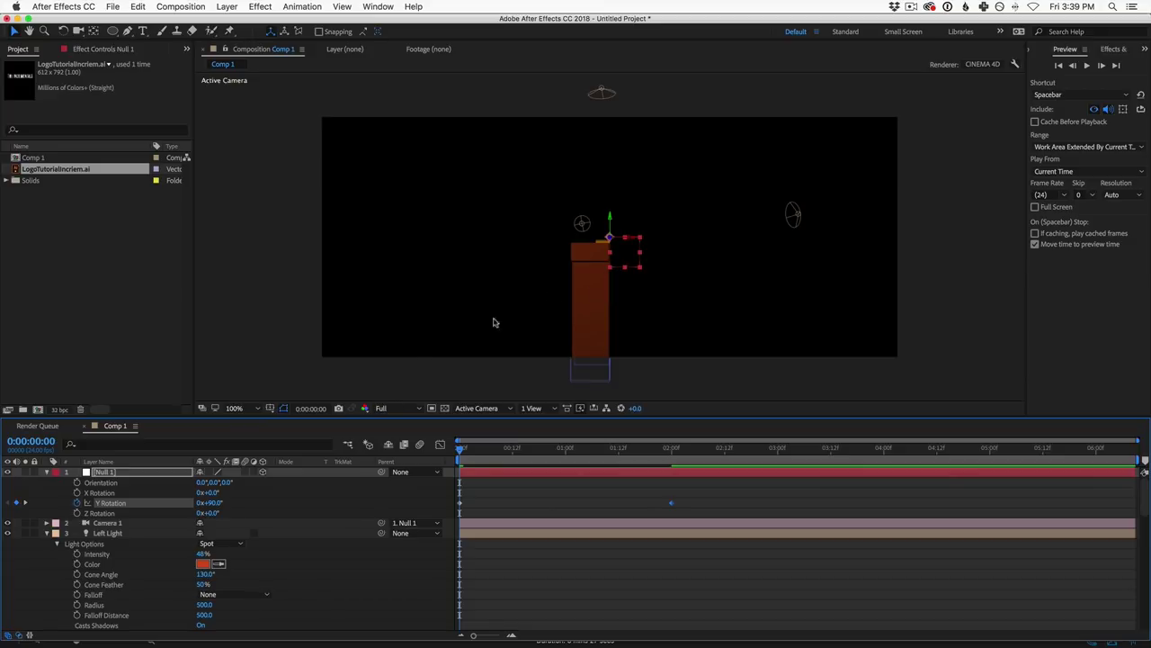
pyautogui.press('p')
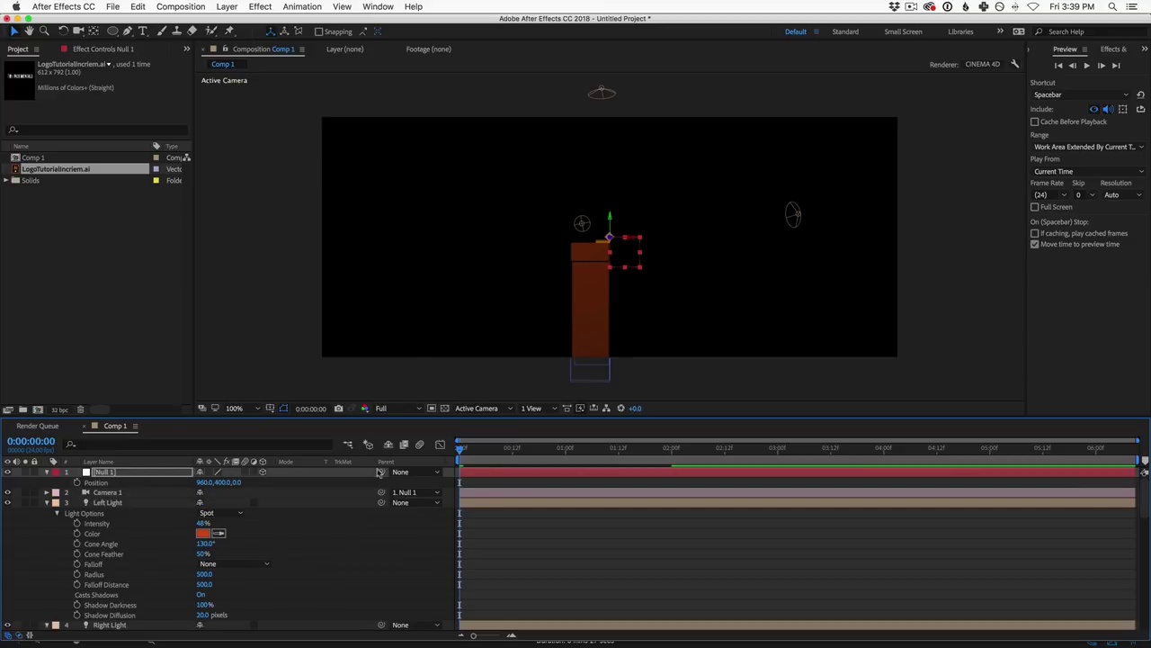
pyautogui.click(671, 448)
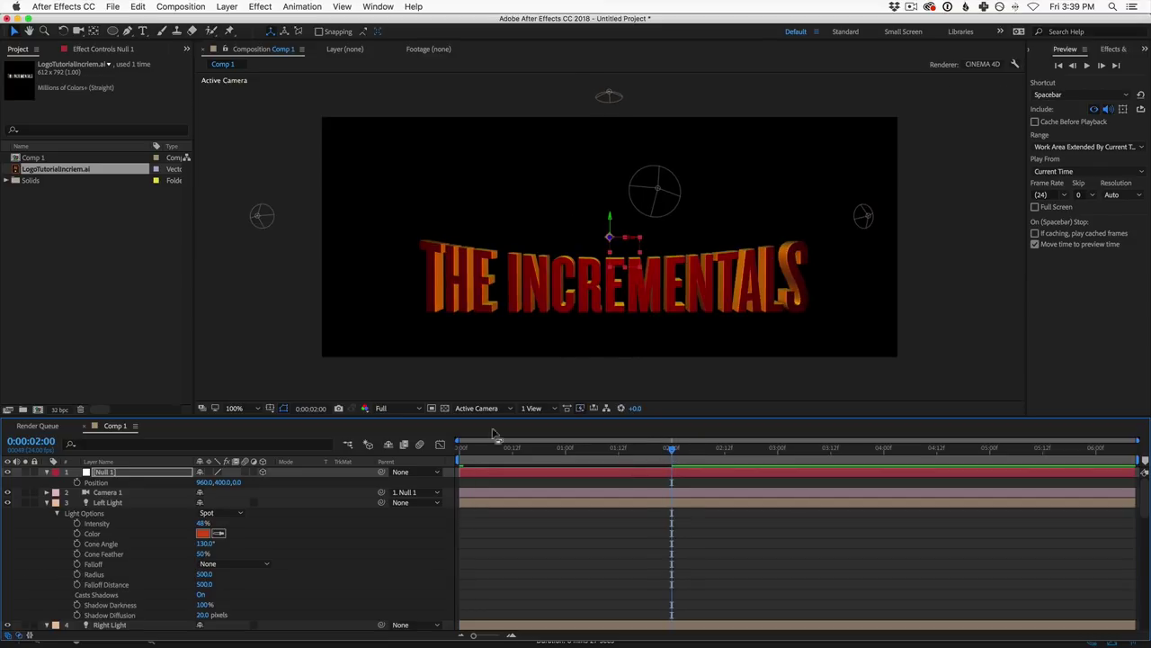
pyautogui.click(77, 482)
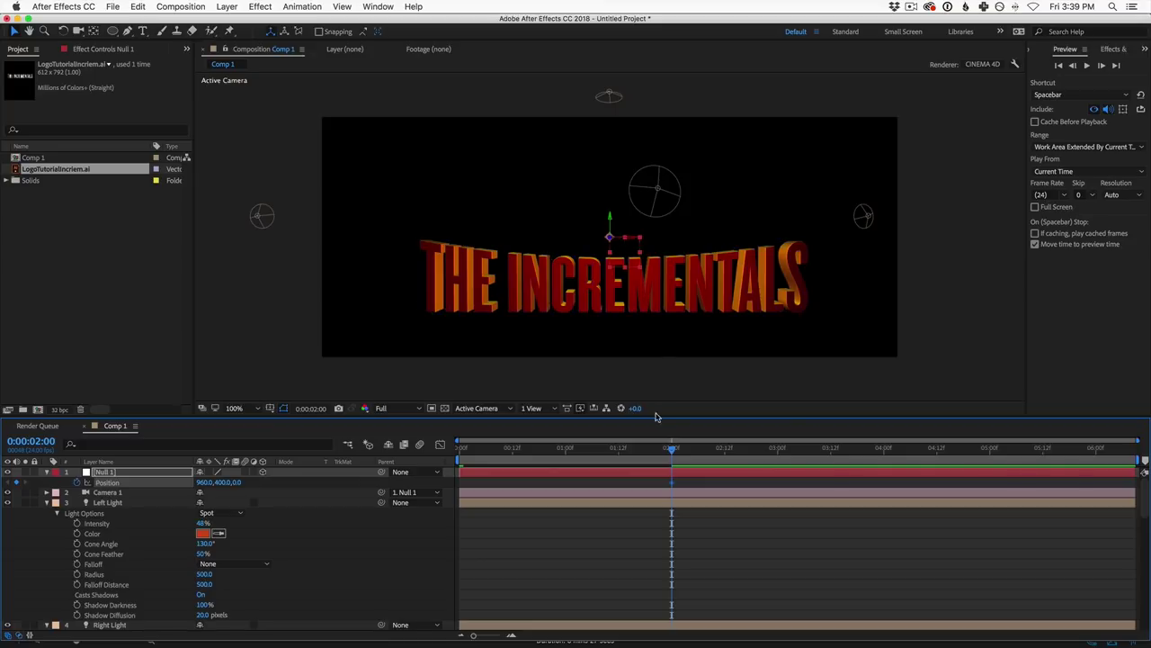
pyautogui.press('Home')
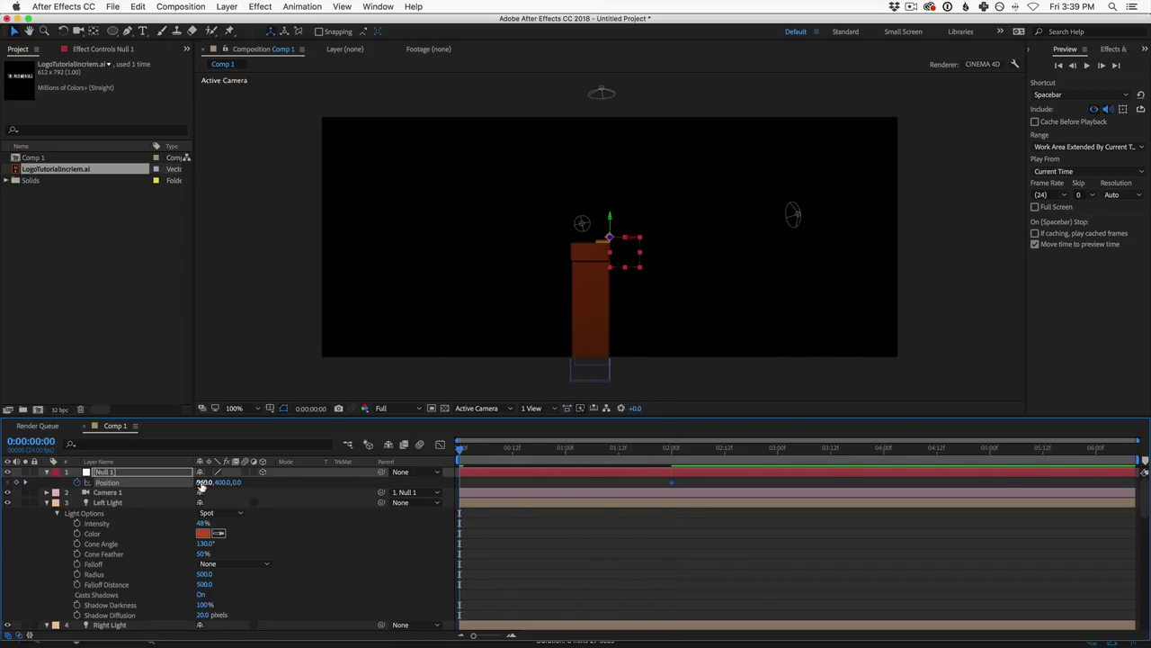
pyautogui.moveTo(224, 482); pyautogui.dragTo(291, 477)
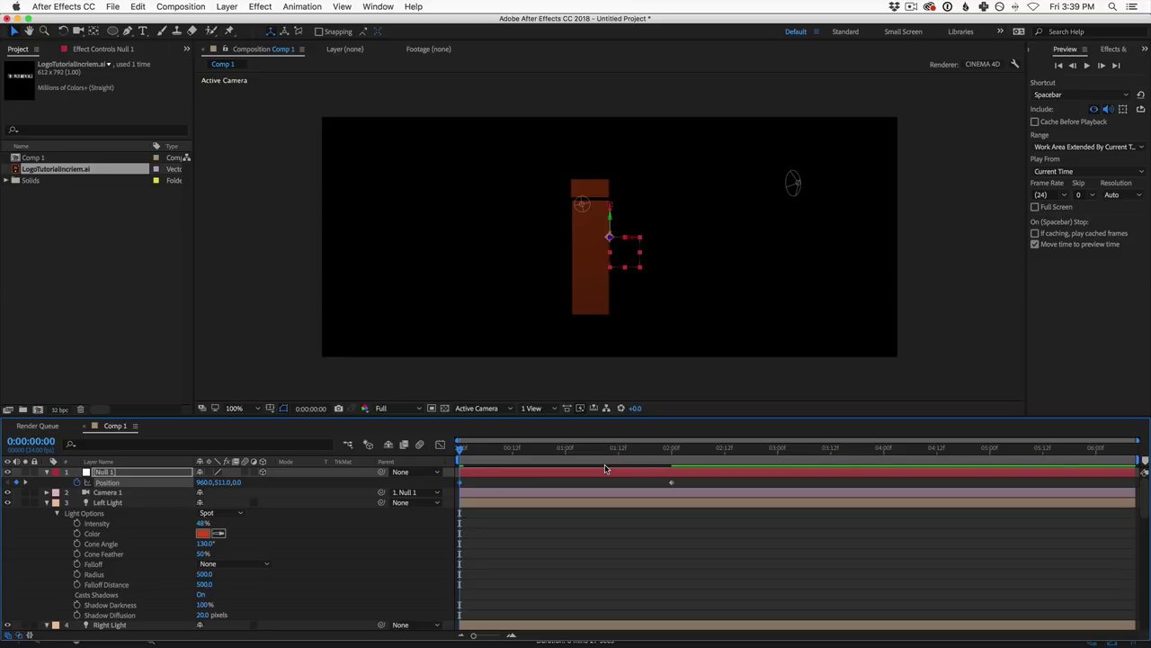
# Step: Move Camera 1 slightly closer to the logo and check the framing through to 0:00:02:00
pyautogui.click(118, 493)
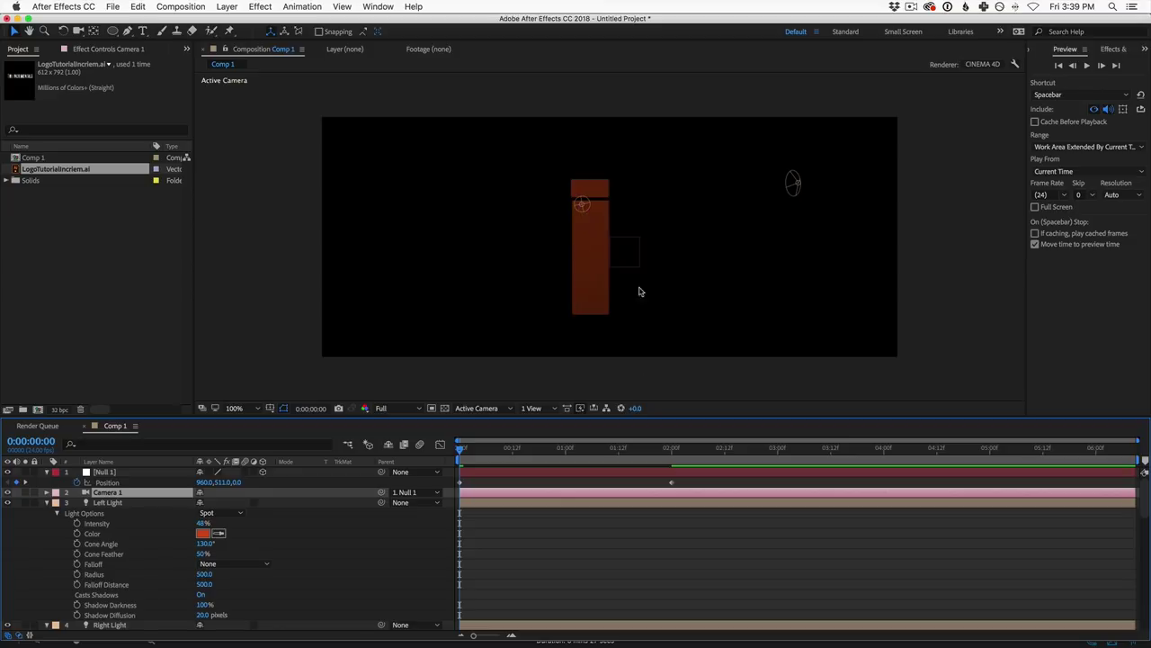
pyautogui.press('c')
pyautogui.moveTo(599, 253)
pyautogui.mouseDown()
pyautogui.moveTo(617, 241)
pyautogui.moveTo(594, 260)
pyautogui.mouseUp()
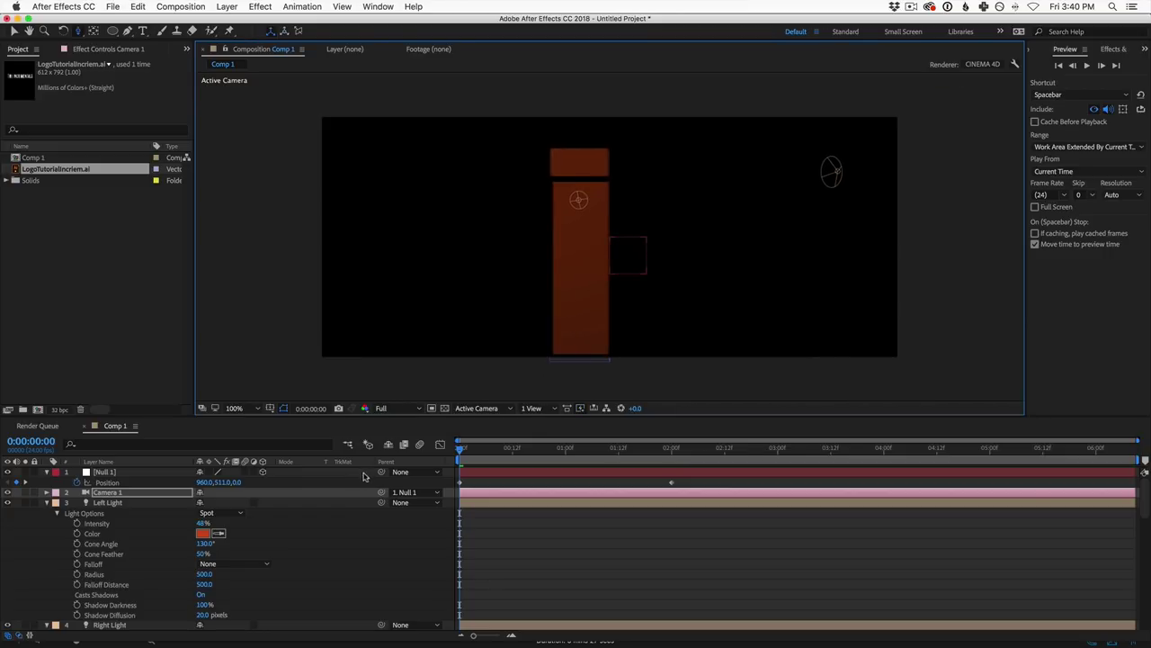
pyautogui.moveTo(467, 452); pyautogui.dragTo(673, 490)
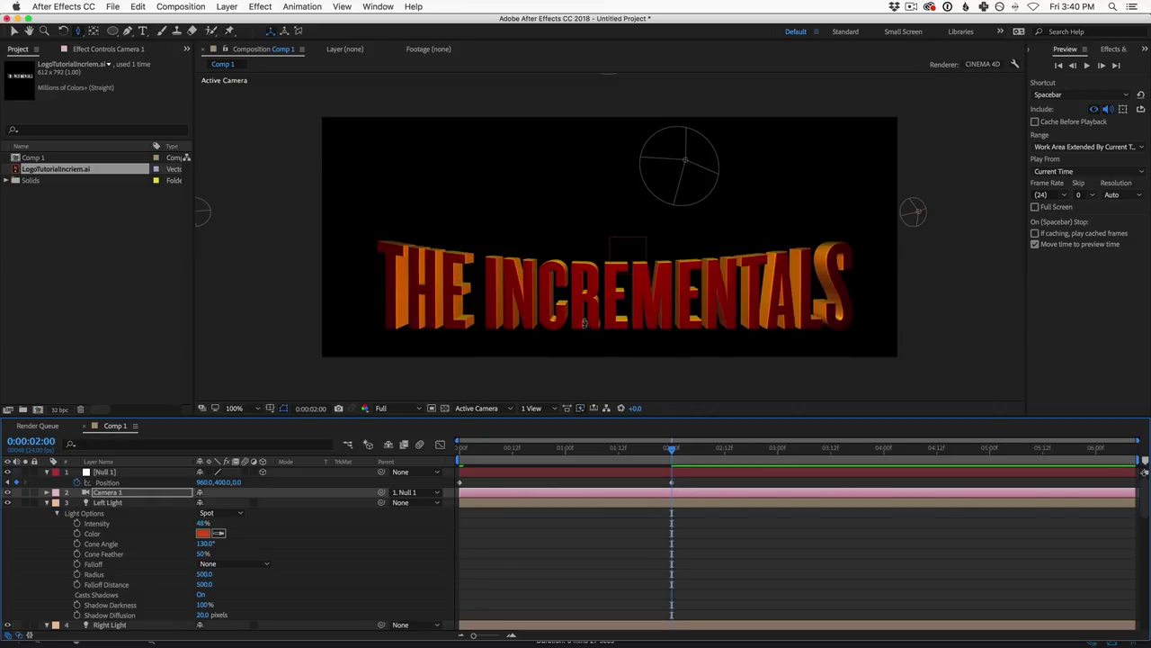
pyautogui.moveTo(672, 452); pyautogui.dragTo(627, 448)
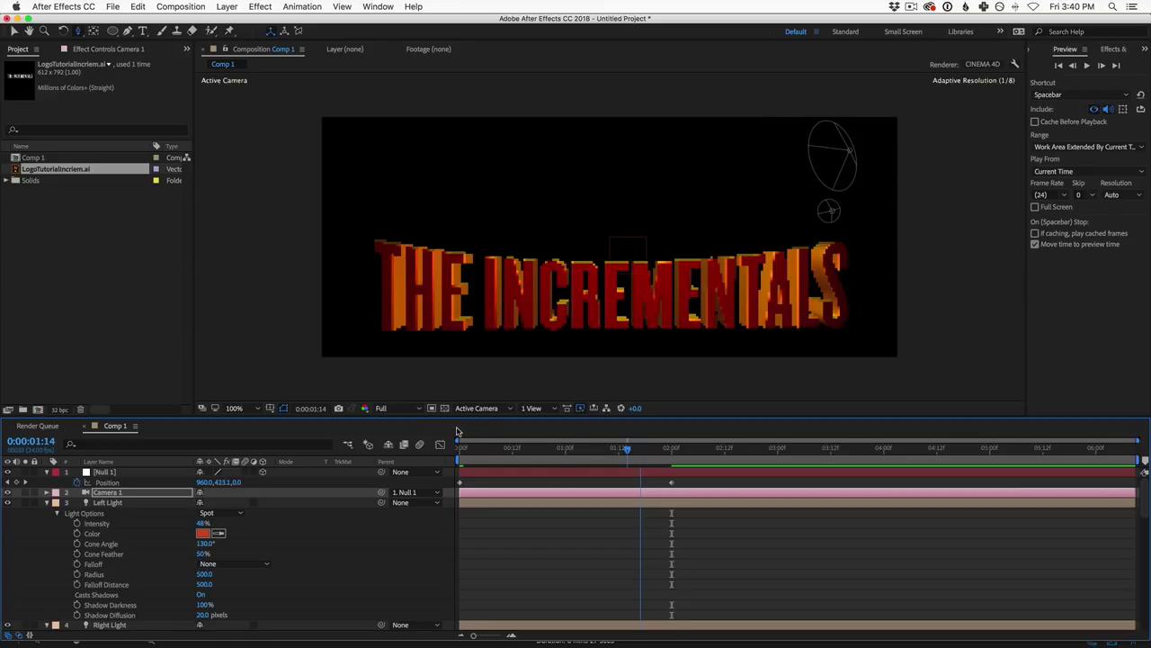
pyautogui.moveTo(459, 440); pyautogui.dragTo(679, 442)
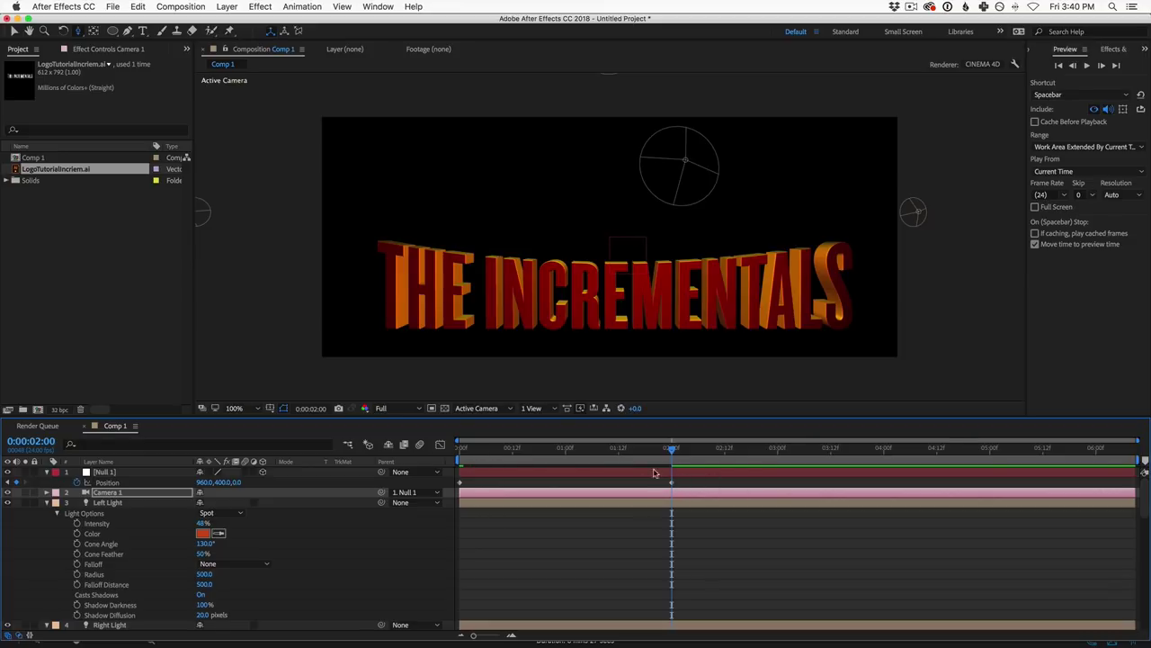
# Step: Reveal the null's keyframed properties and open its ending Position and Y Rotation keyframes in the Graph Editor
pyautogui.moveTo(657, 457)
pyautogui.mouseDown()
pyautogui.moveTo(504, 454)
pyautogui.moveTo(664, 457)
pyautogui.mouseUp()
pyautogui.click(671, 482)
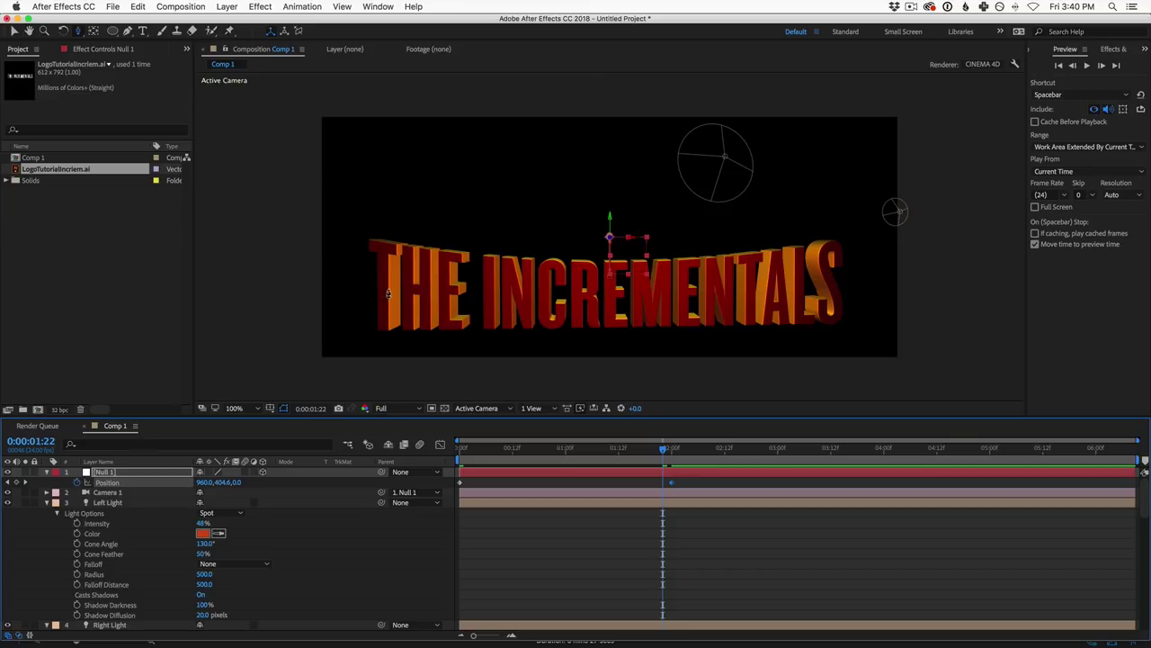
pyautogui.click(115, 474)
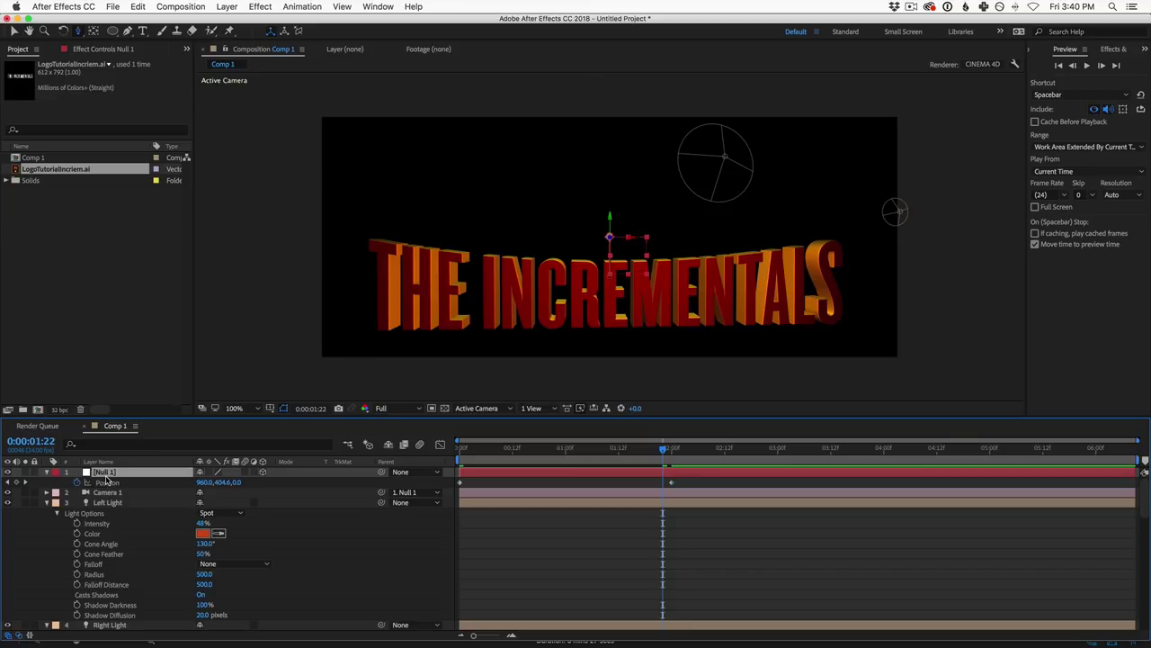
pyautogui.press('p')
pyautogui.press('u')
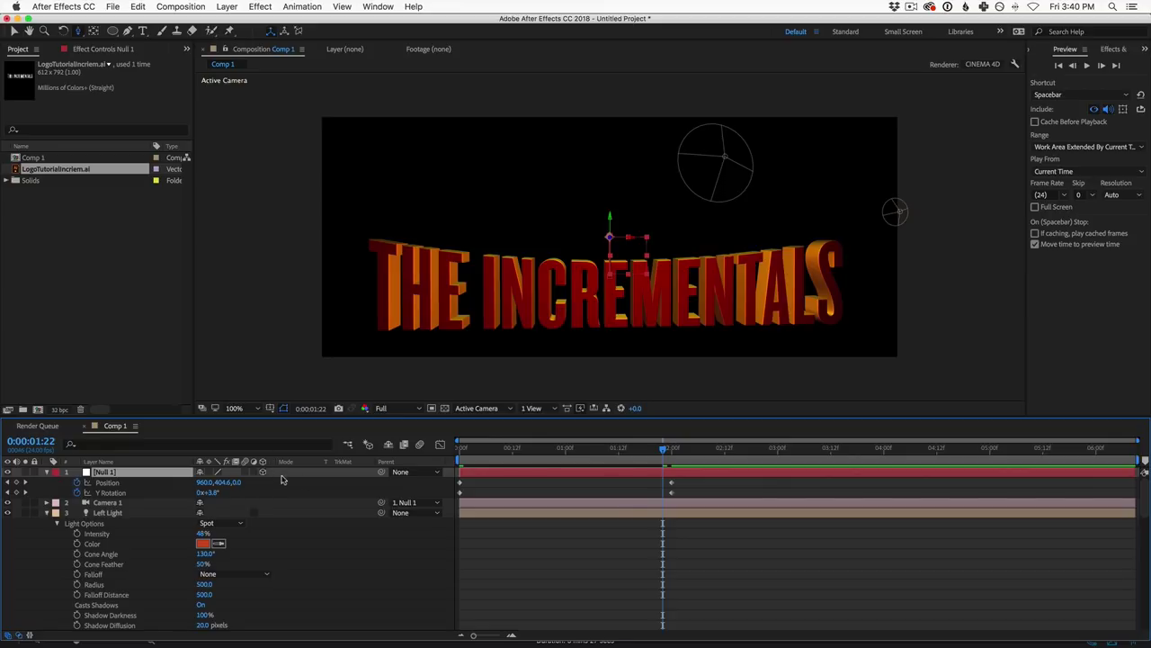
pyautogui.moveTo(641, 500); pyautogui.dragTo(704, 475)
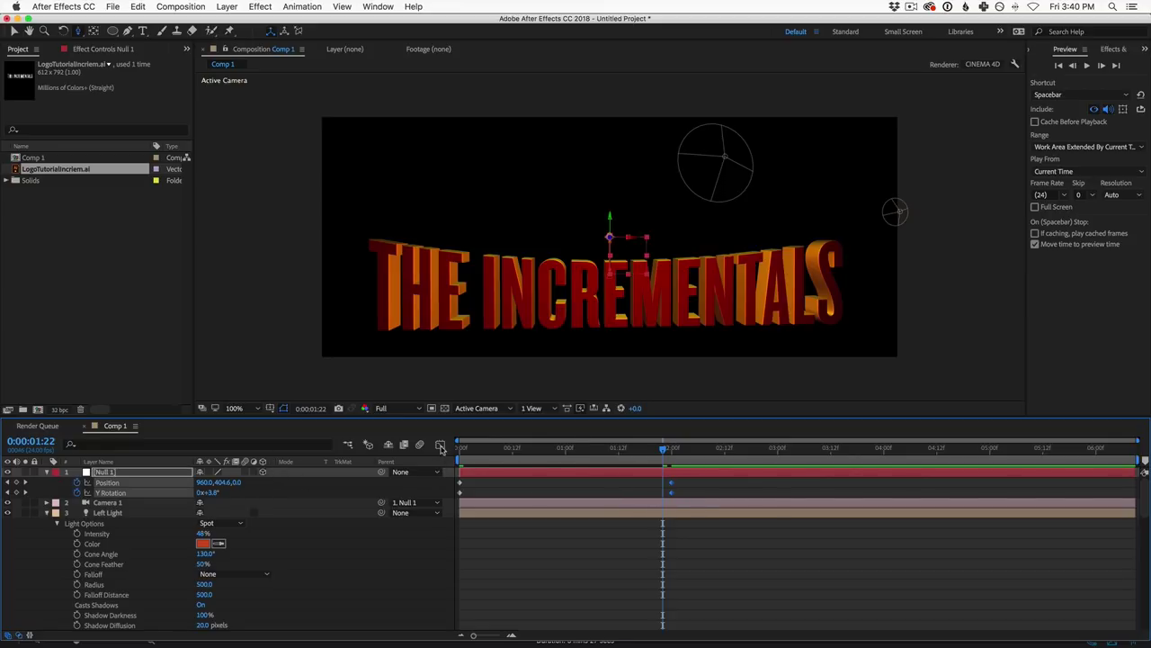
pyautogui.click(440, 445)
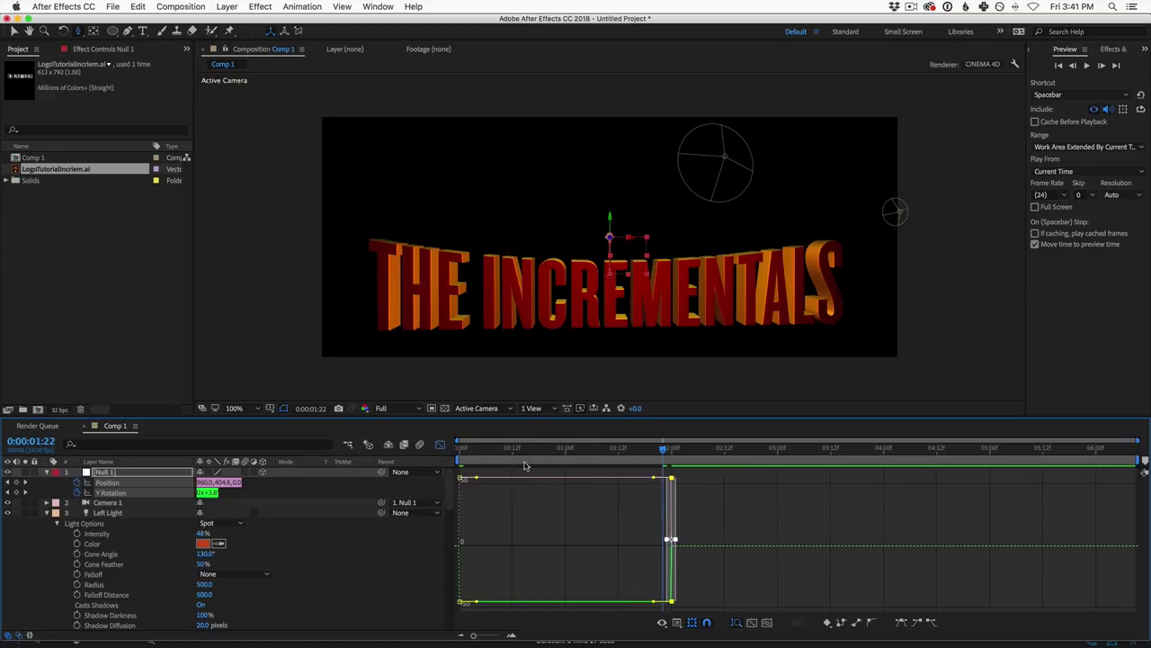
# Step: End the work area at 0:00:02:12, set the preview resolution to Half and play the animation
pyautogui.click(724, 447)
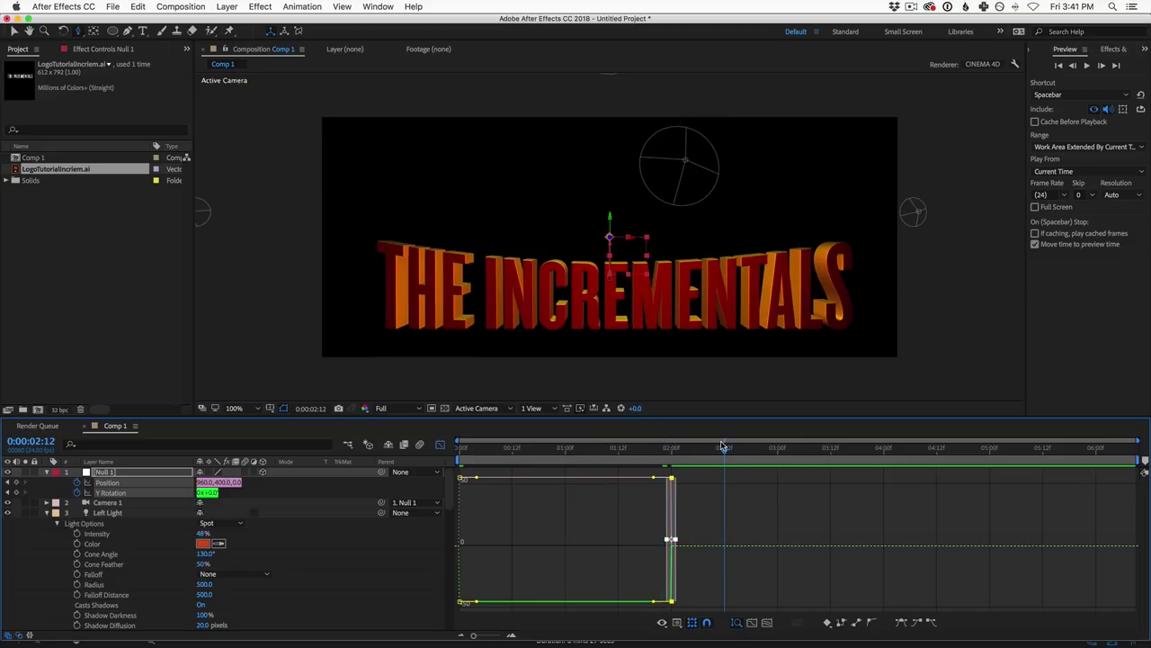
pyautogui.press('n')
pyautogui.click(382, 408)
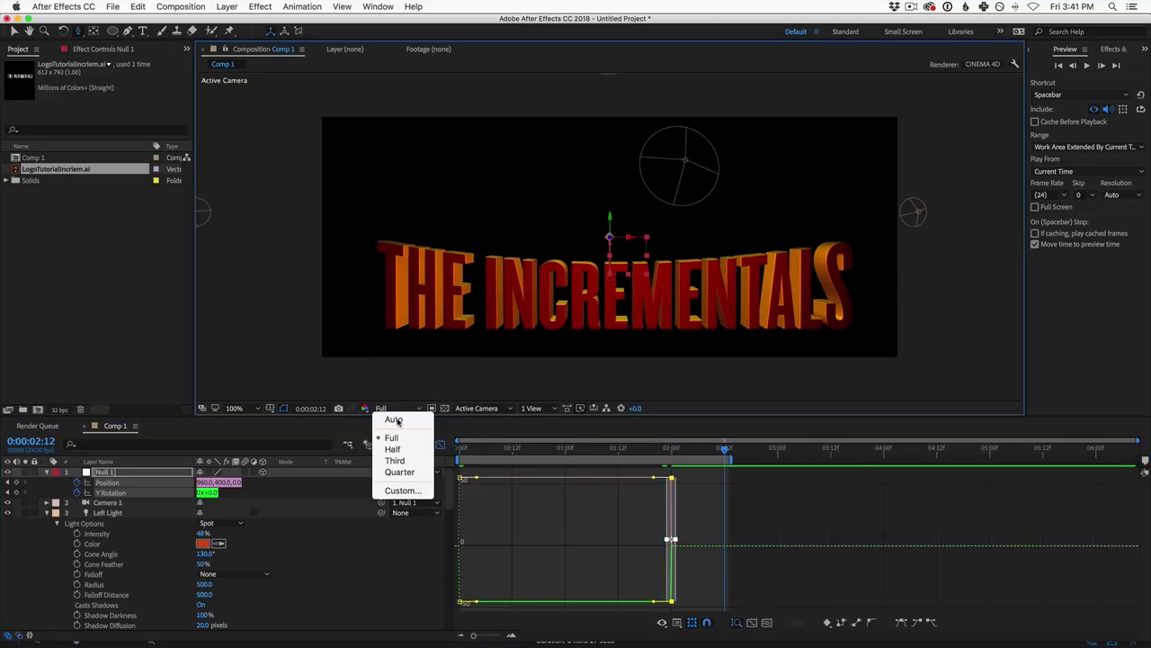
pyautogui.click(396, 428)
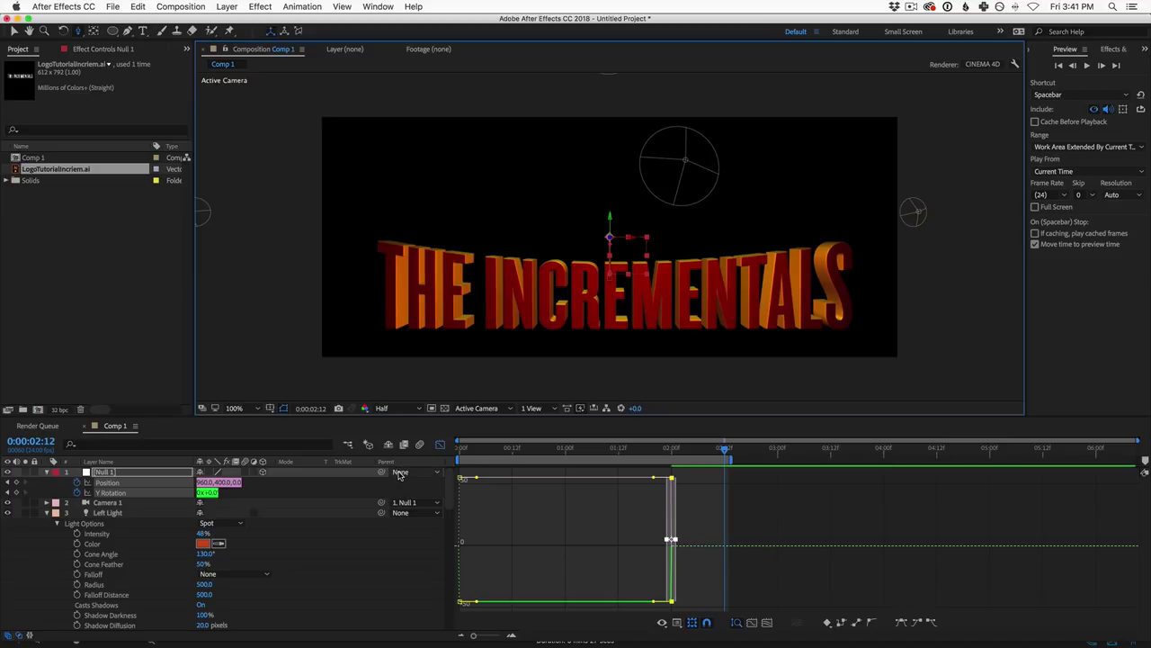
pyautogui.press('space')
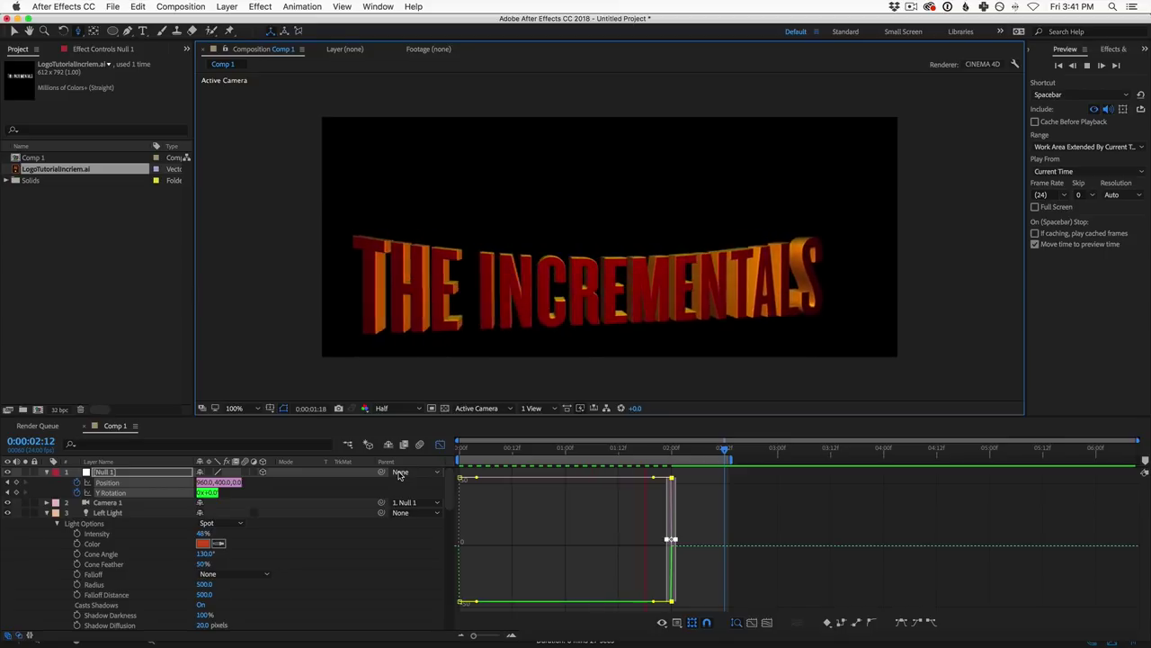
pyautogui.press('space')
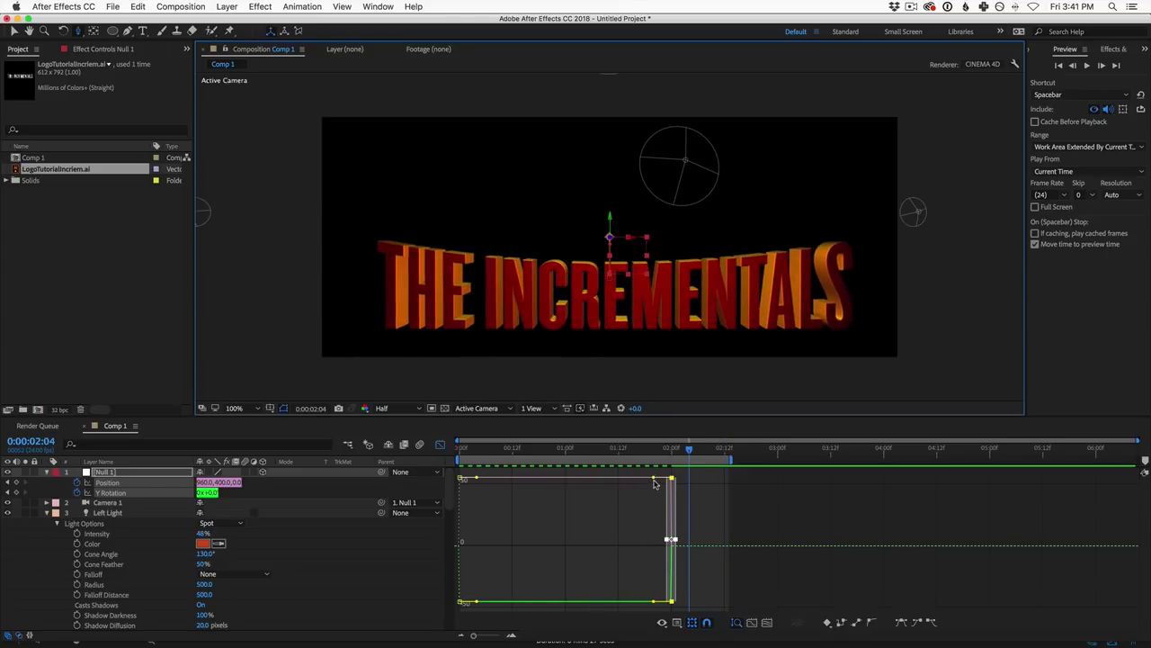
# Step: Ease the null's final Position and Y Rotation keyframes to zero speed, extending their incoming handles back to about 0:00:01:00
pyautogui.moveTo(655, 481); pyautogui.dragTo(569, 568)
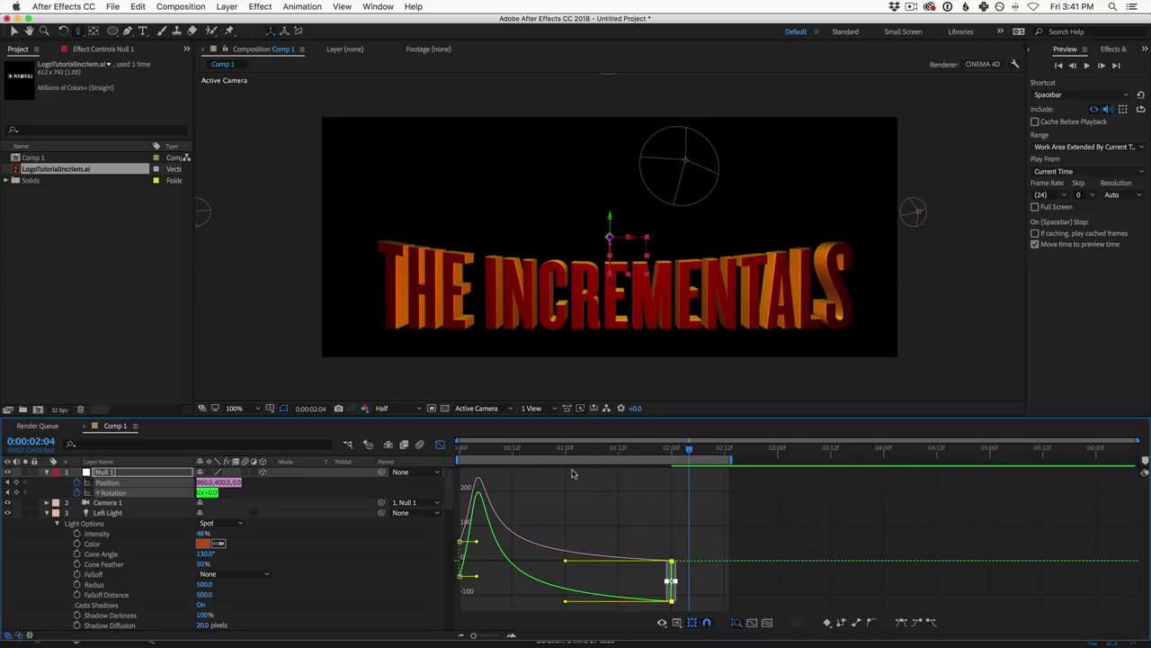
pyautogui.moveTo(644, 455); pyautogui.dragTo(676, 460)
pyautogui.click(659, 606)
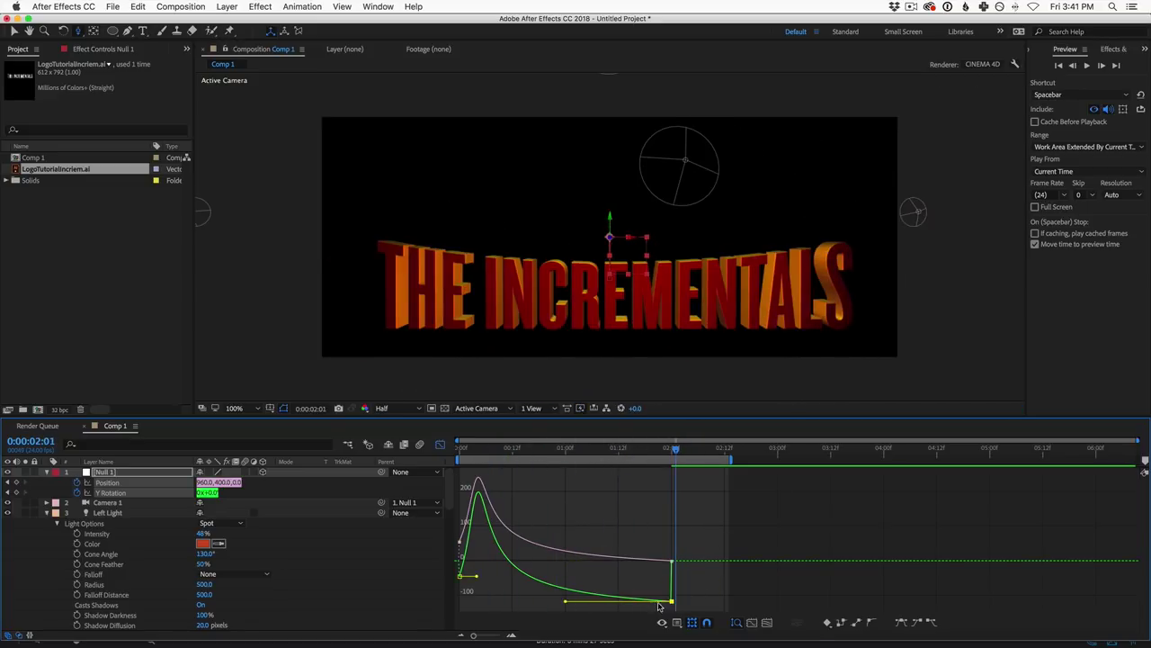
pyautogui.moveTo(565, 608); pyautogui.dragTo(551, 563)
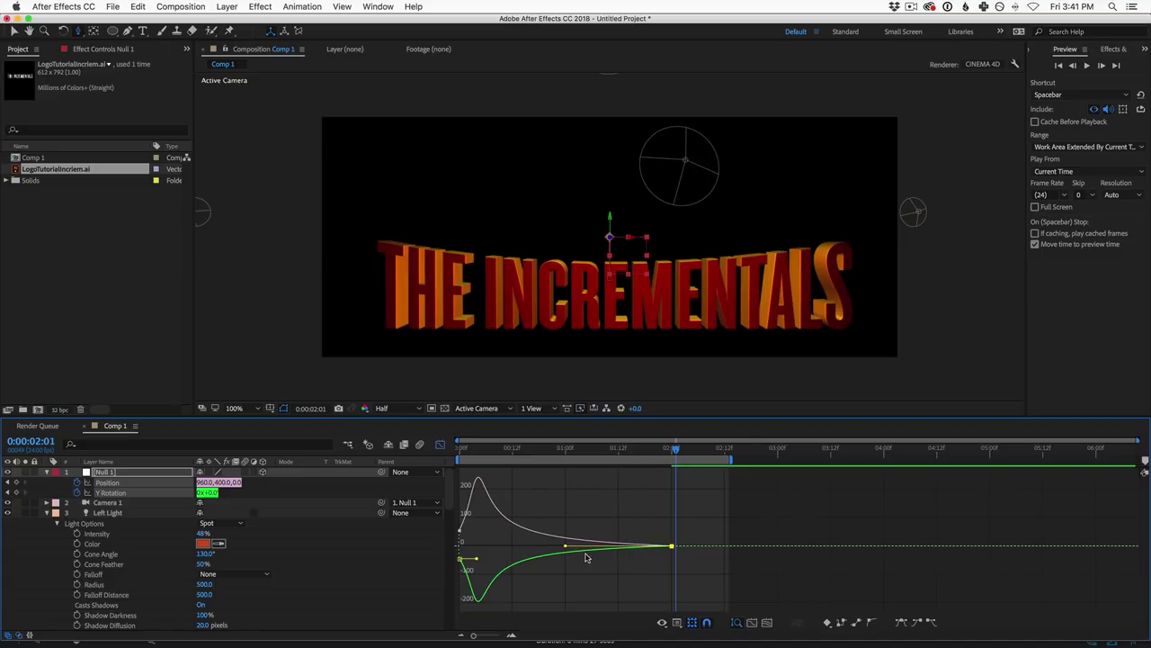
# Step: Play back the eased camera swing
pyautogui.moveTo(579, 450); pyautogui.dragTo(627, 449)
pyautogui.press('space')
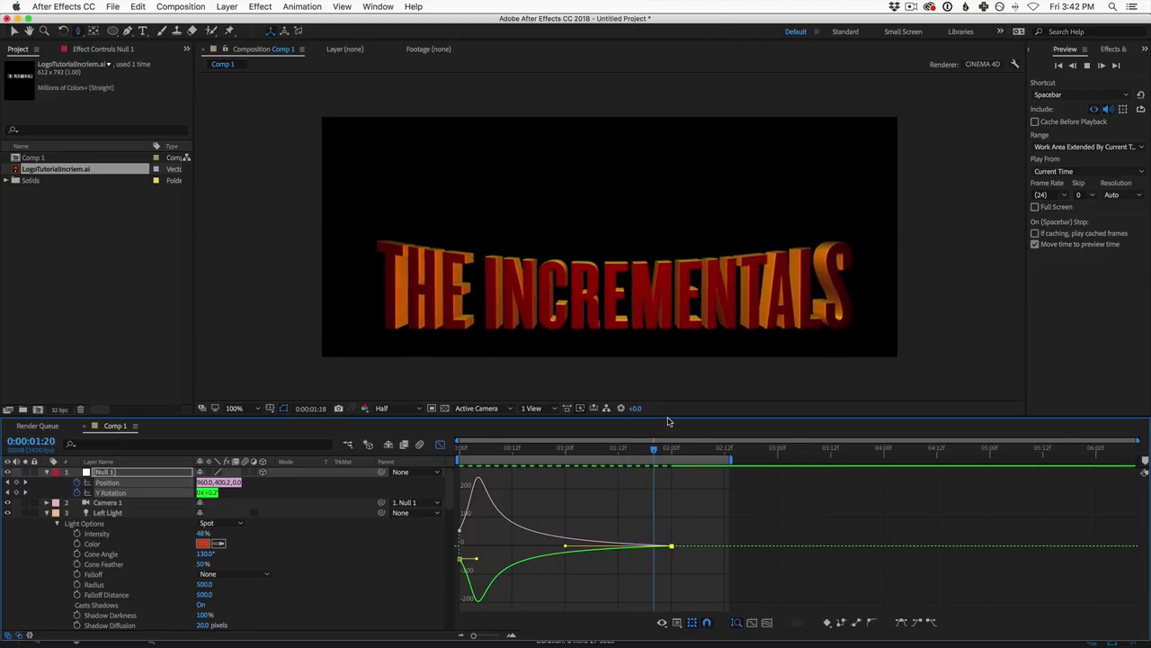
pyautogui.press('space')
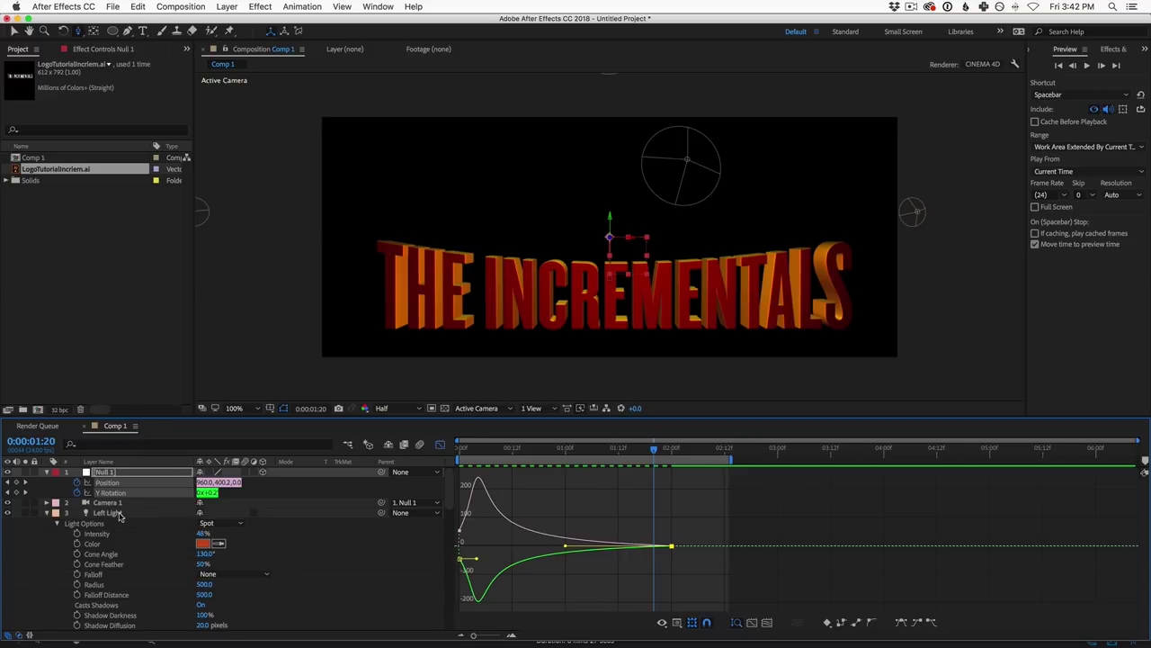
# Step: Collapse the expanded properties of the null, light and logo outline layers in Comp 1
pyautogui.click(46, 513)
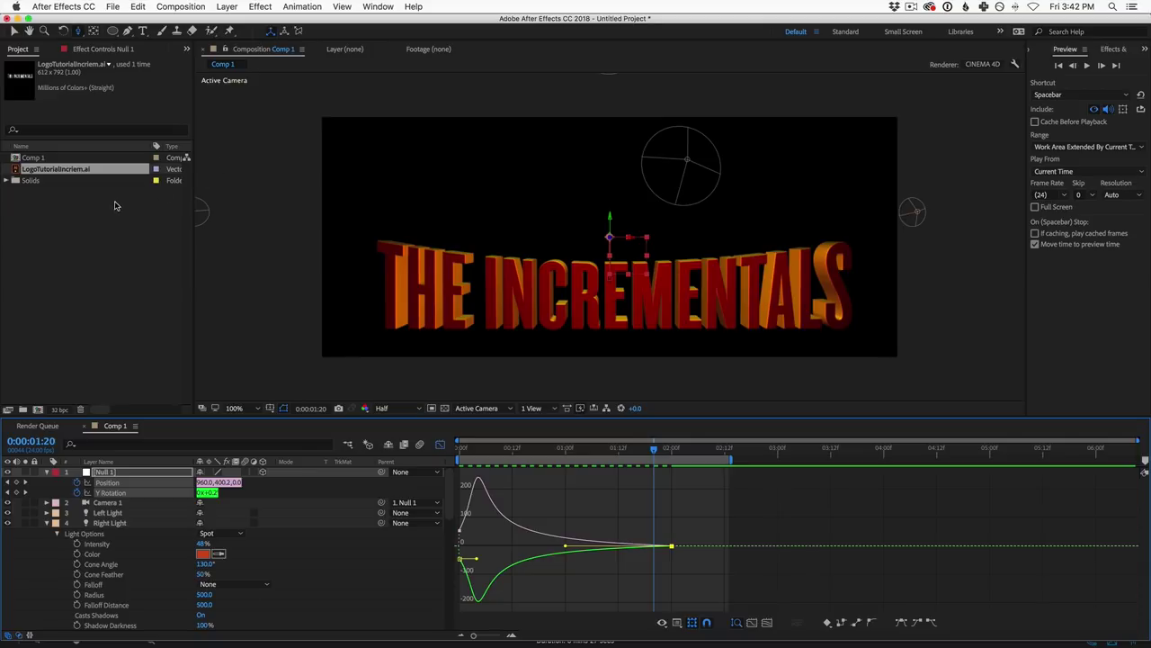
pyautogui.click(48, 523)
pyautogui.click(49, 553)
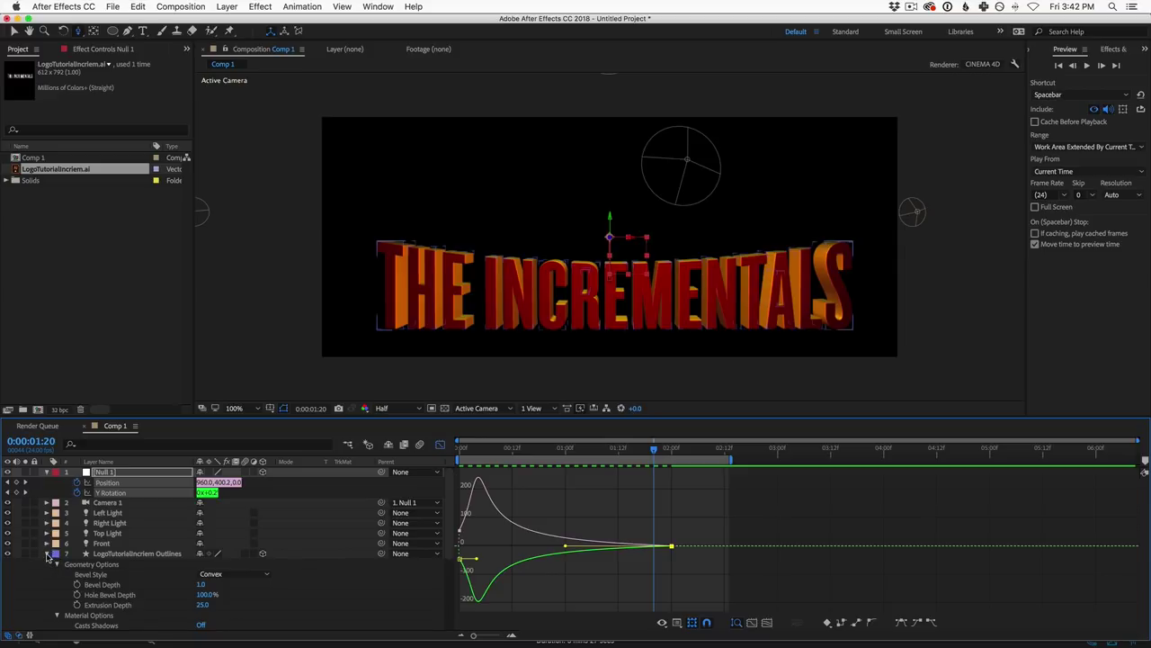
pyautogui.click(47, 555)
pyautogui.click(65, 605)
pyautogui.click(48, 472)
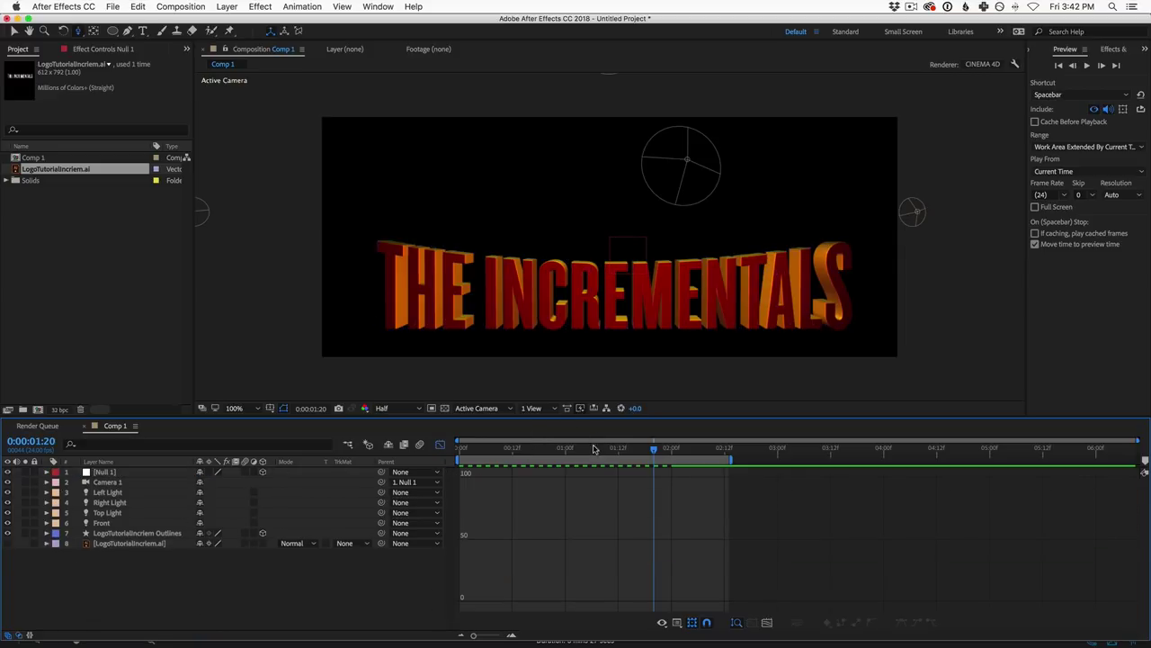
pyautogui.moveTo(596, 449); pyautogui.dragTo(619, 455)
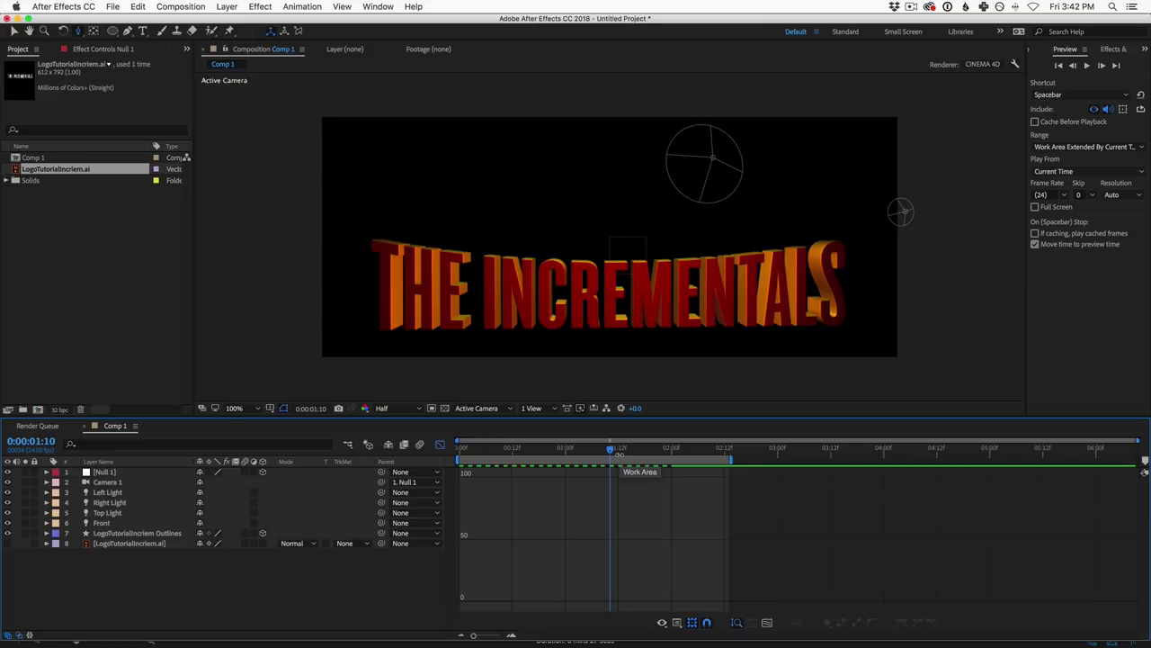
pyautogui.click(135, 533)
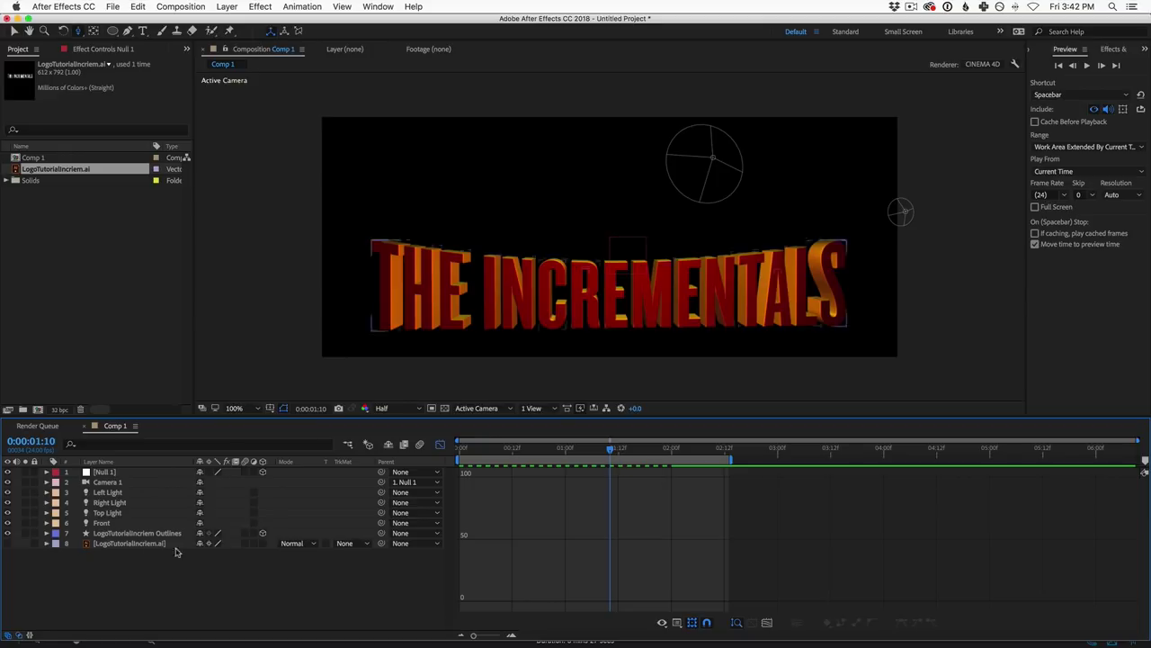
pyautogui.click(273, 536)
# Step: Nest Comp 1 inside a new composition with matching settings
pyautogui.click(16, 159)
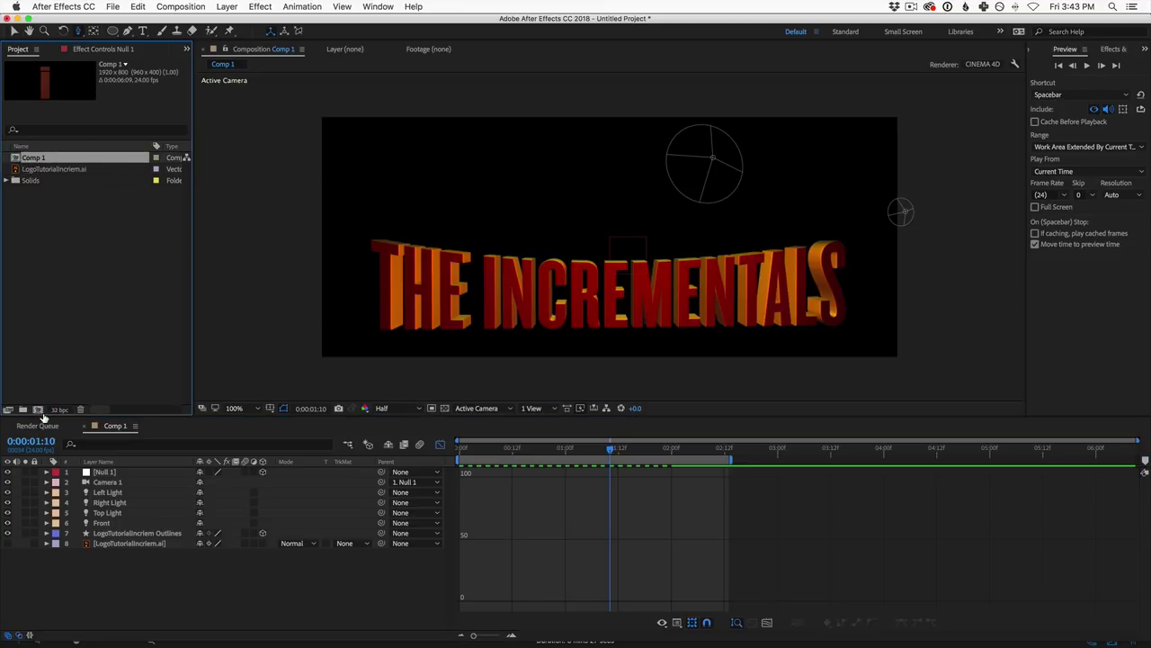
pyautogui.click(65, 224)
pyautogui.click(38, 160)
pyautogui.moveTo(39, 162); pyautogui.dragTo(38, 410)
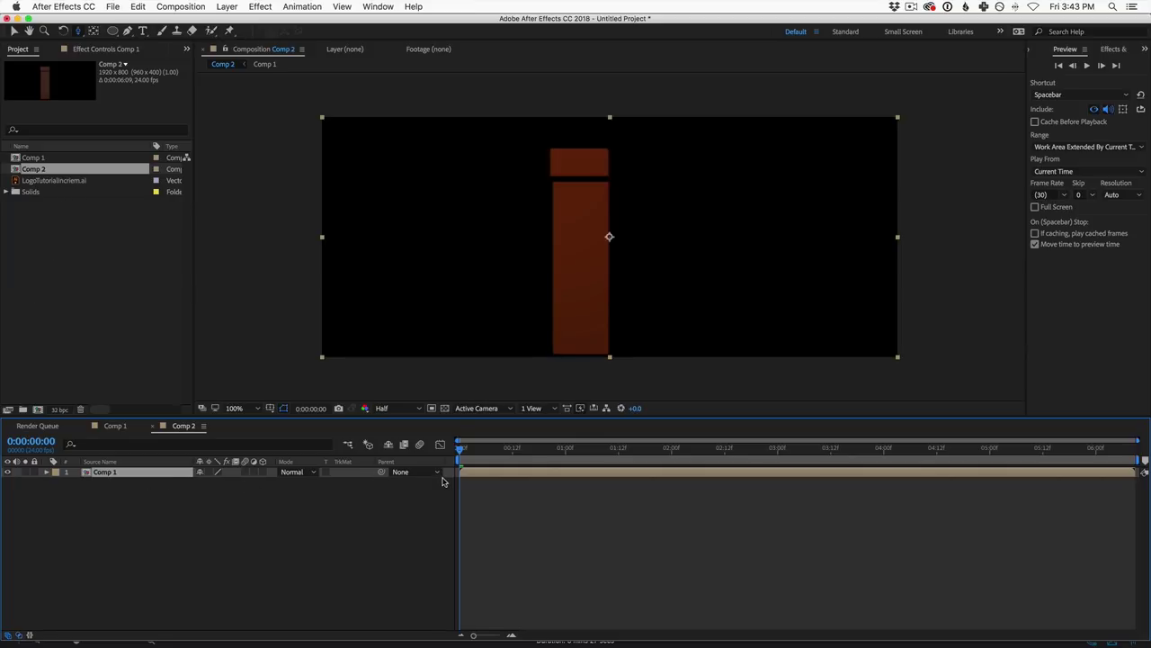
# Step: End the new composition's work area at 0:00:02:12 and play the nested logo animation
pyautogui.moveTo(486, 450); pyautogui.dragTo(725, 465)
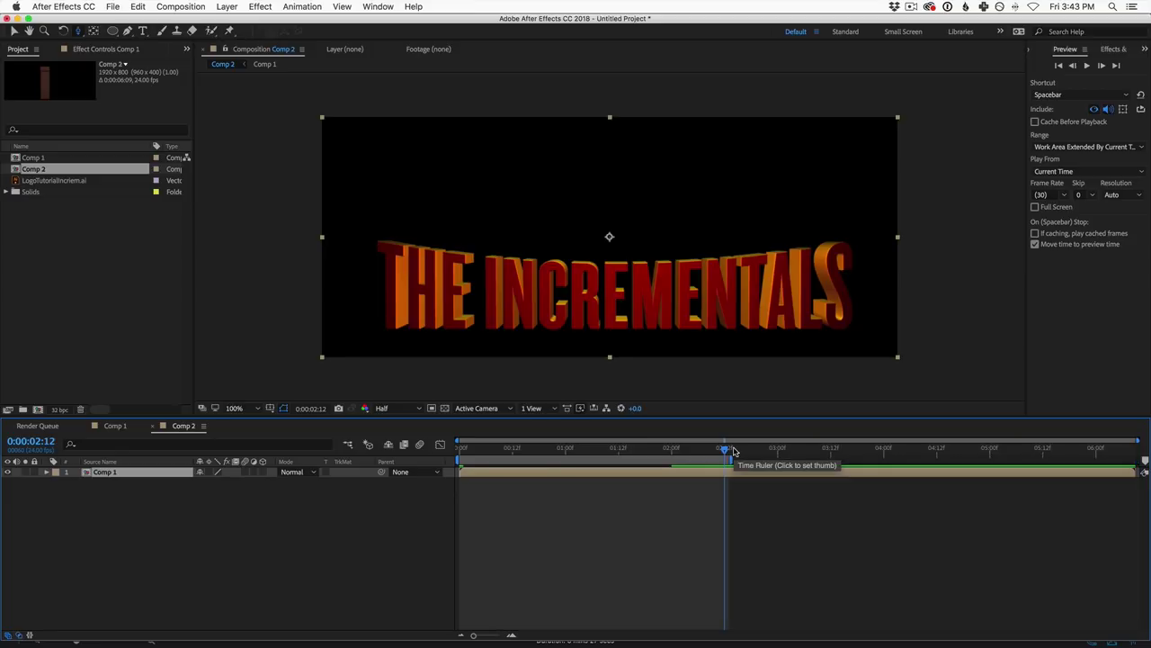
pyautogui.press('space')
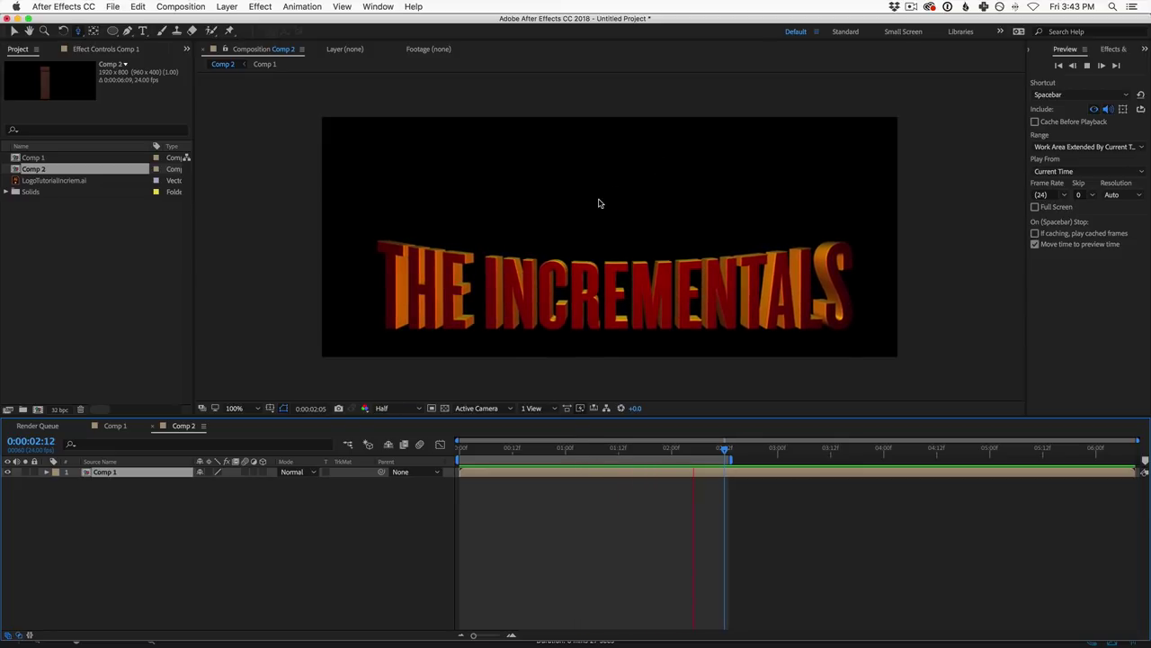
# Step: Create a black solid at composition size and place it beneath the Comp 1 layer as a background
pyautogui.click(103, 472)
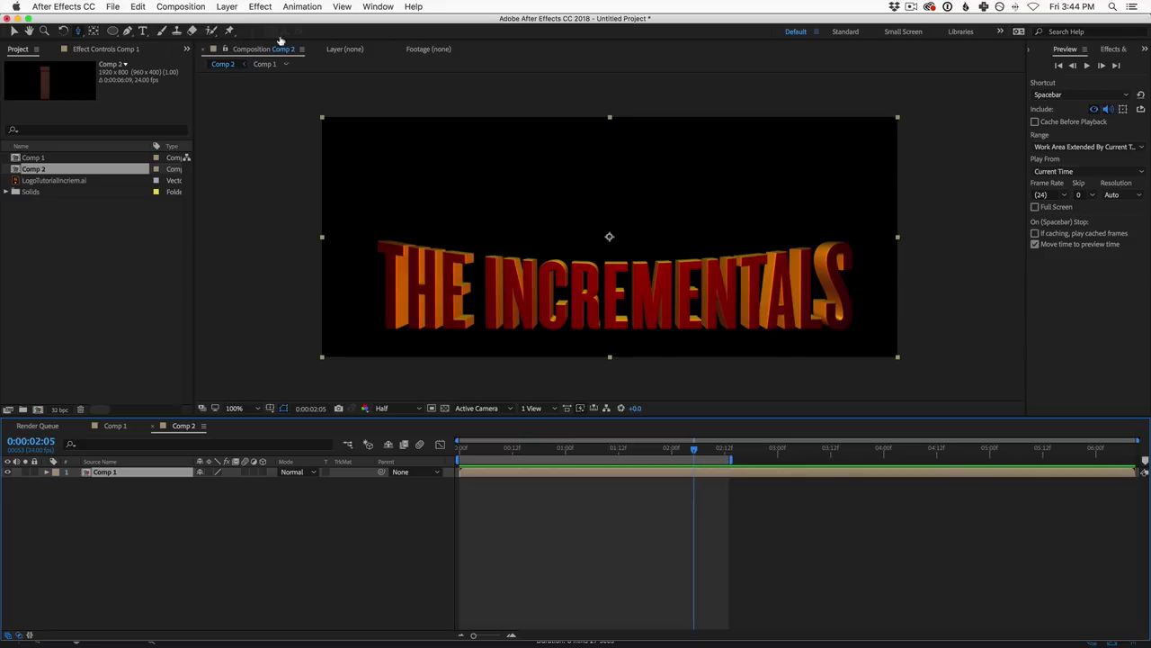
pyautogui.click(226, 7)
pyautogui.moveTo(324, 34)
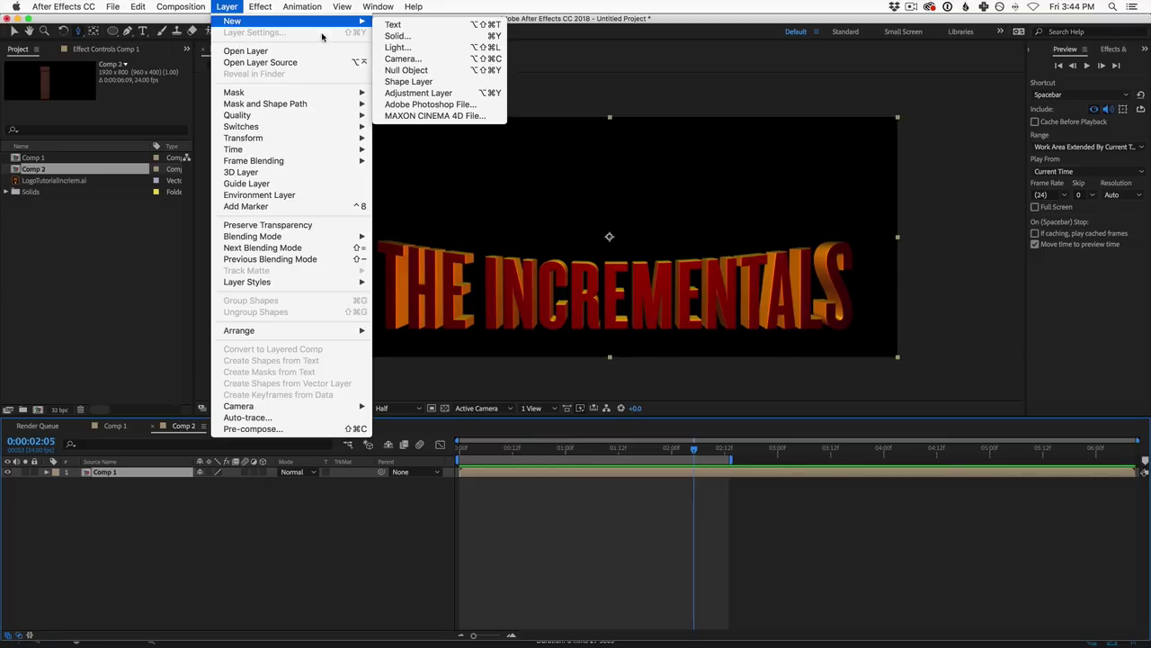
pyautogui.click(427, 38)
pyautogui.click(205, 333)
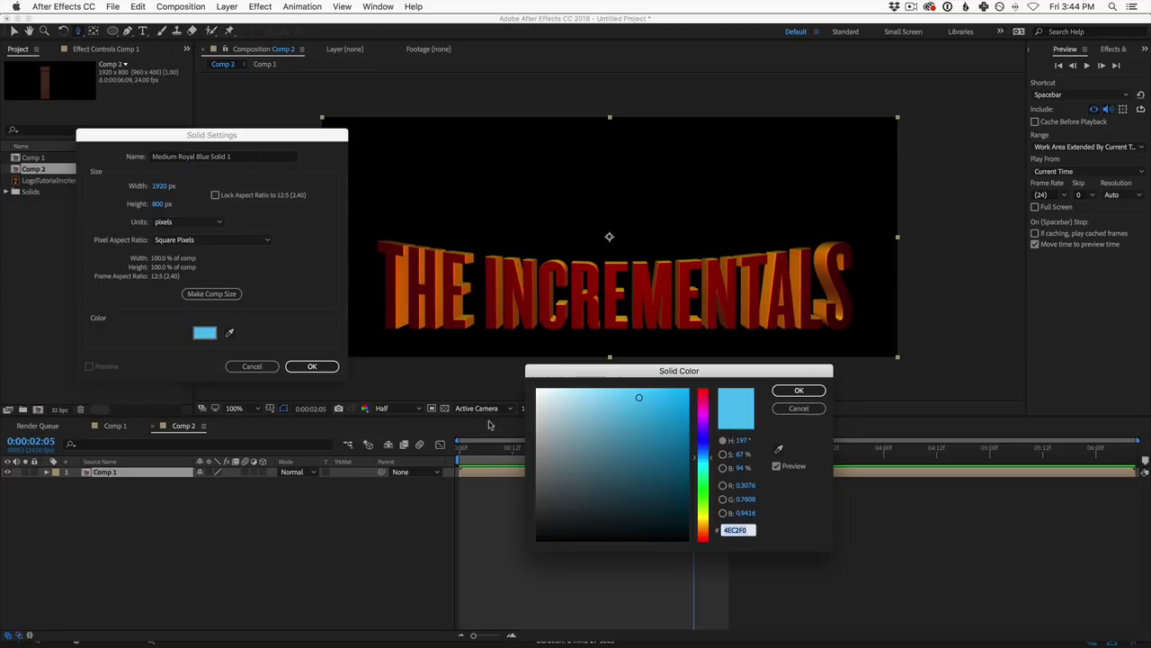
pyautogui.moveTo(611, 476); pyautogui.dragTo(420, 582)
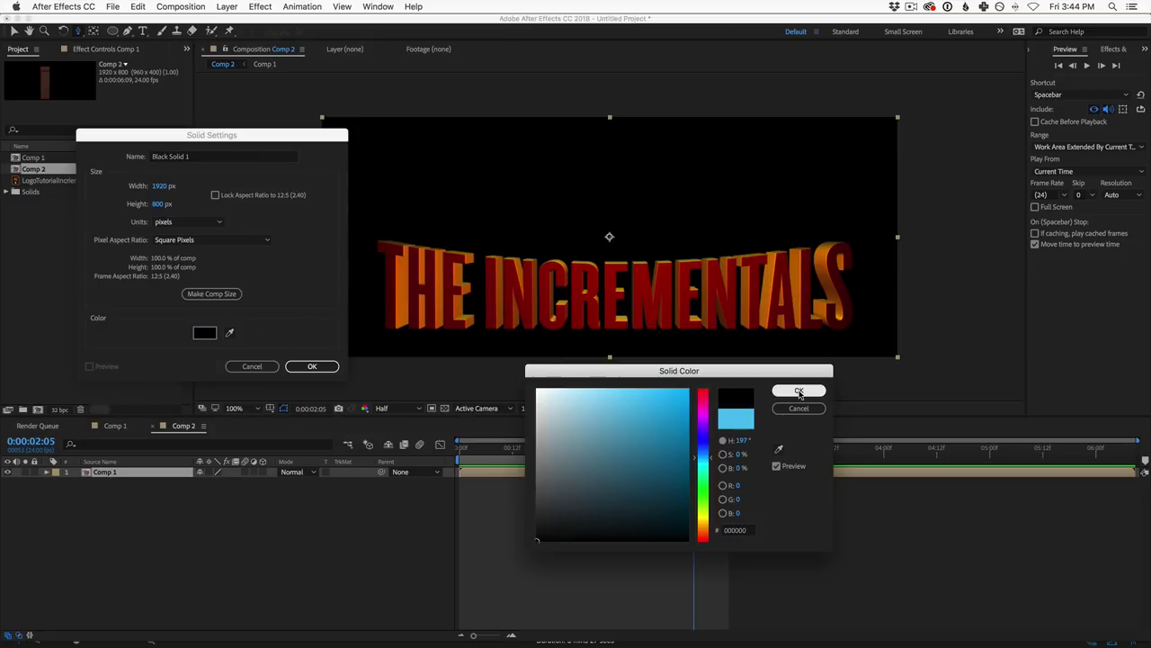
pyautogui.click(800, 393)
pyautogui.click(216, 294)
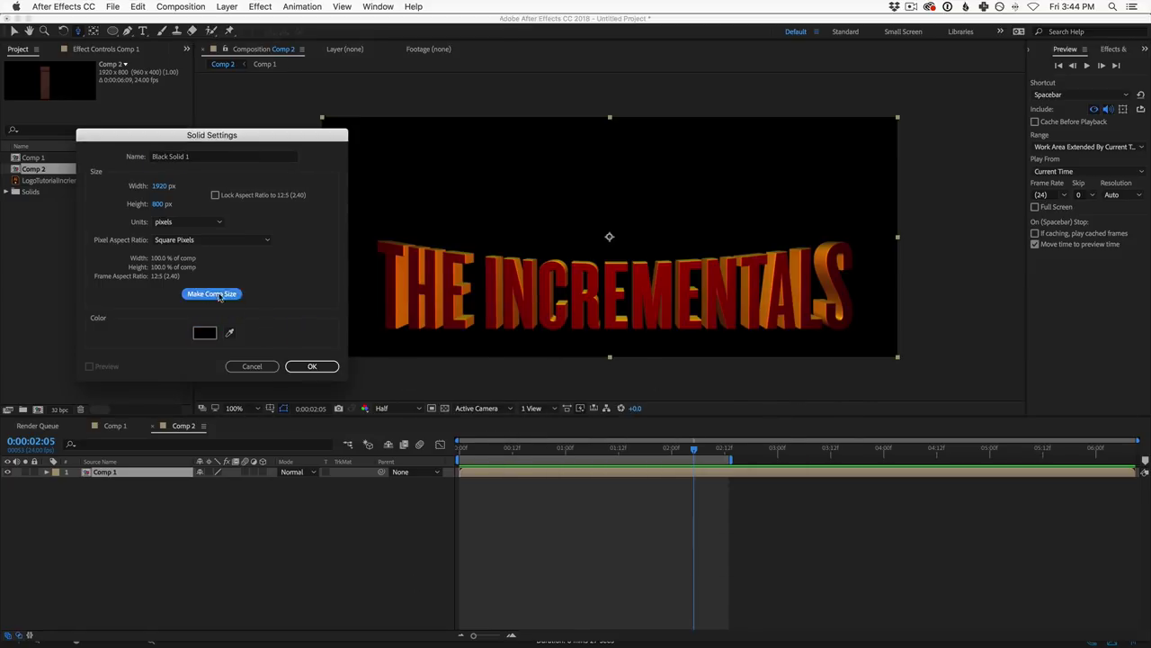
pyautogui.click(312, 366)
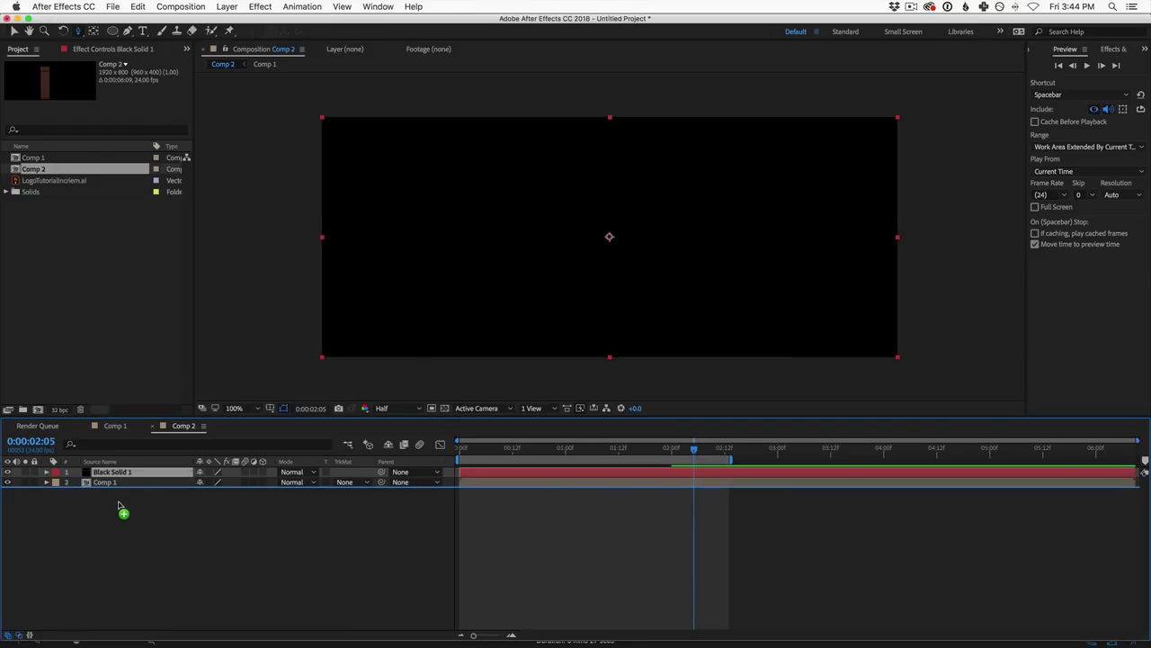
pyautogui.moveTo(118, 504); pyautogui.dragTo(113, 509)
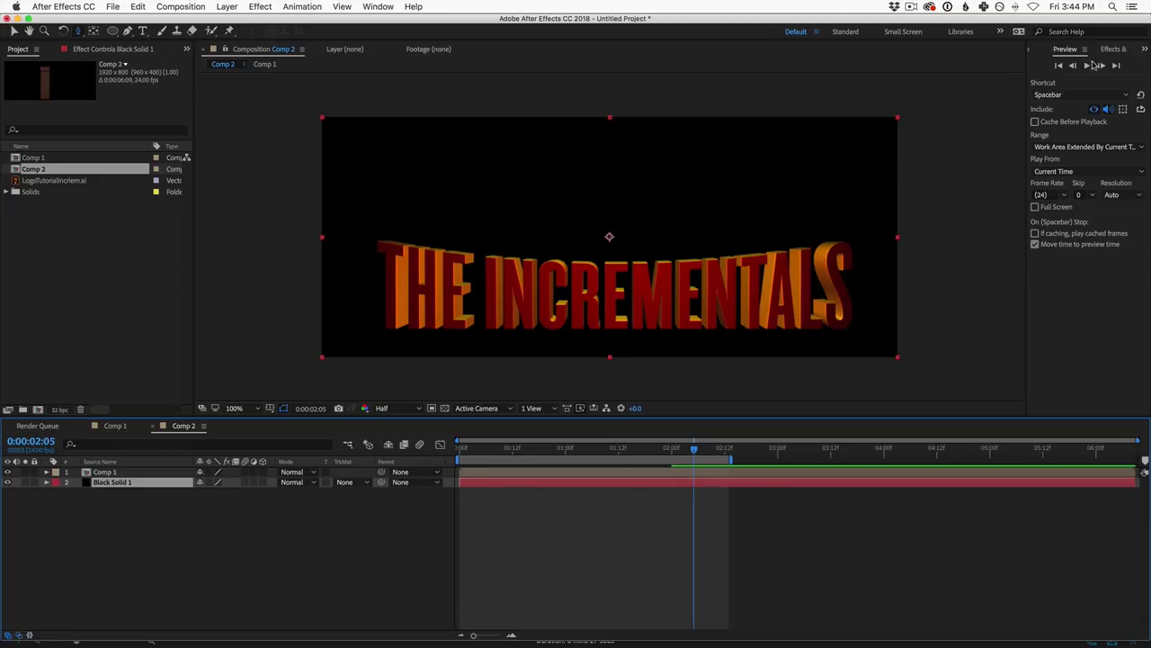
# Step: Apply the Gradient Ramp effect to the black solid and set its ramp shape to Radial Ramp
pyautogui.click(1121, 49)
pyautogui.click(378, 7)
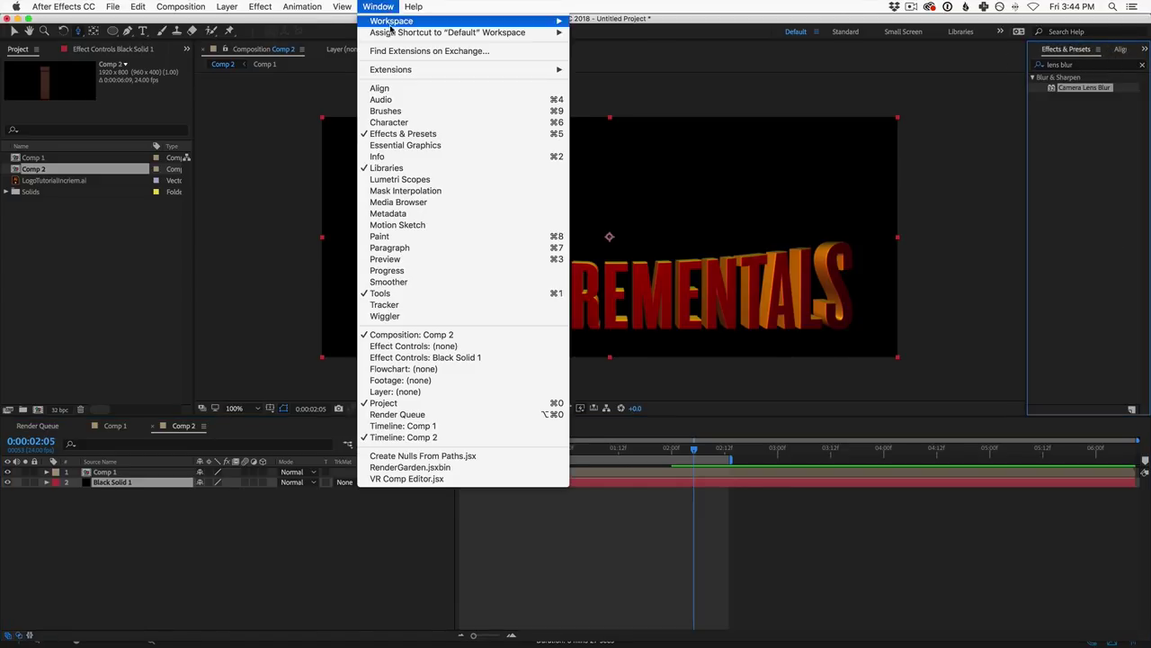
pyautogui.click(1075, 66)
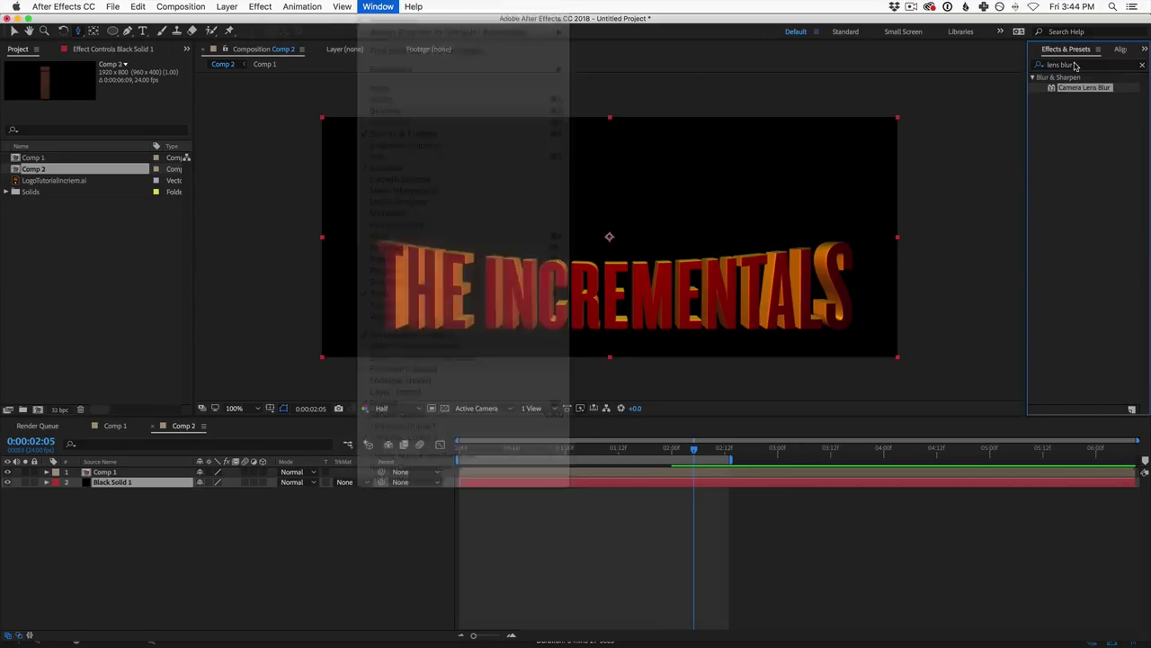
pyautogui.click(1075, 66)
pyautogui.write('ramp')
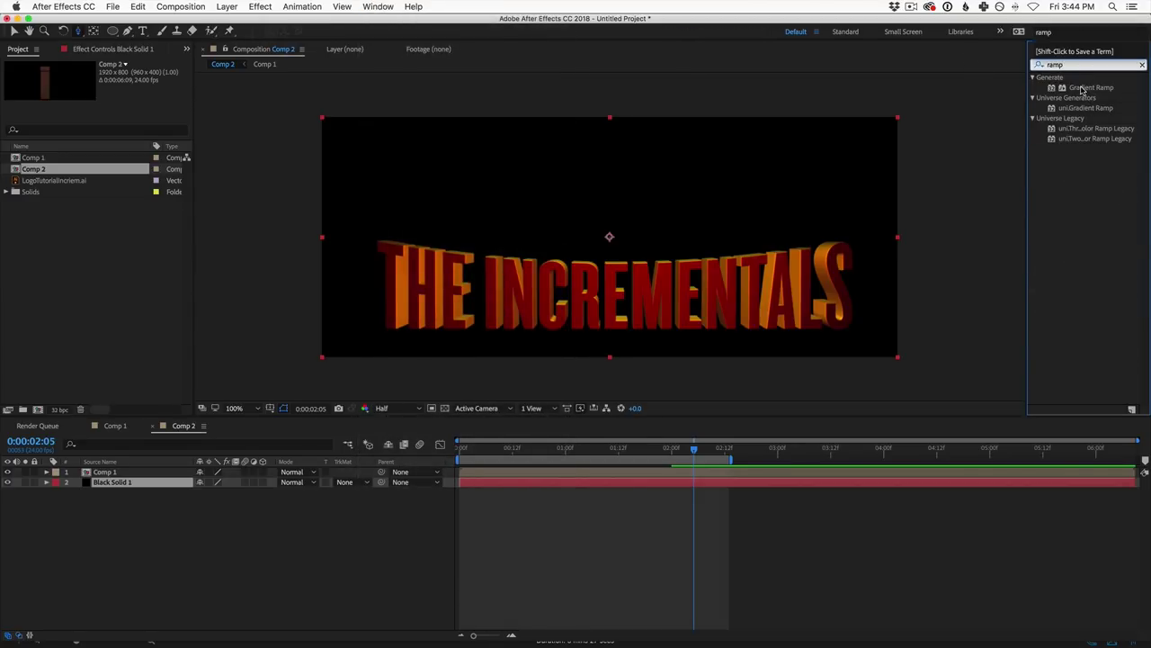
pyautogui.doubleClick(1082, 88)
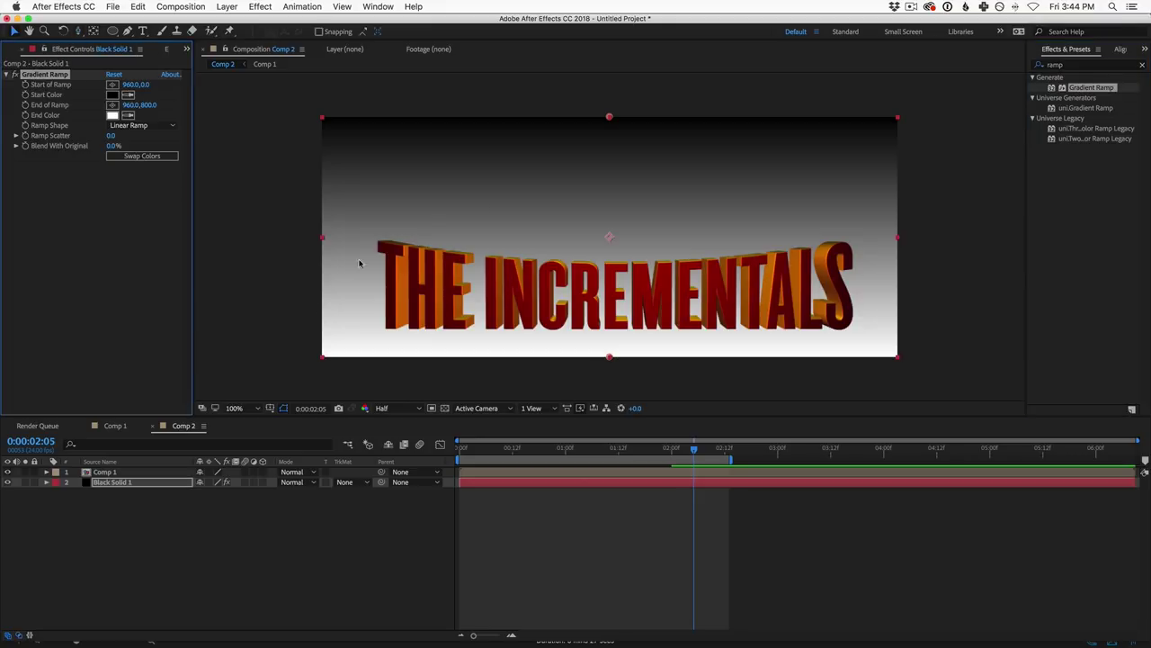
pyautogui.click(124, 126)
pyautogui.click(129, 151)
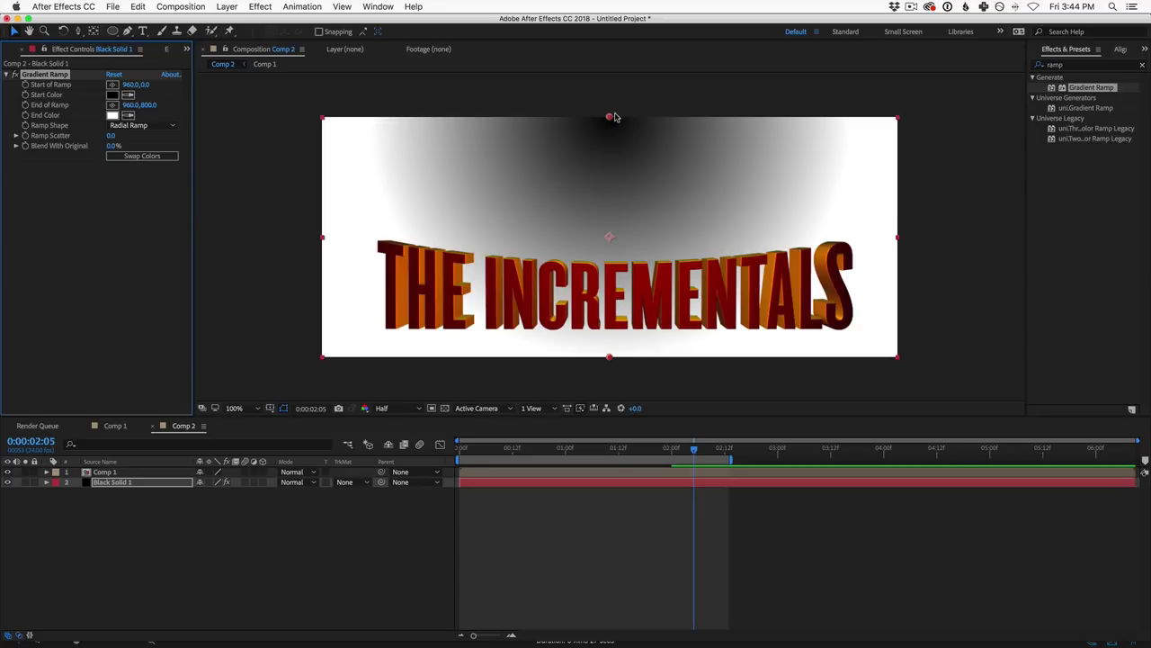
# Step: Set the gradient ramp's end color to dark red
pyautogui.click(112, 115)
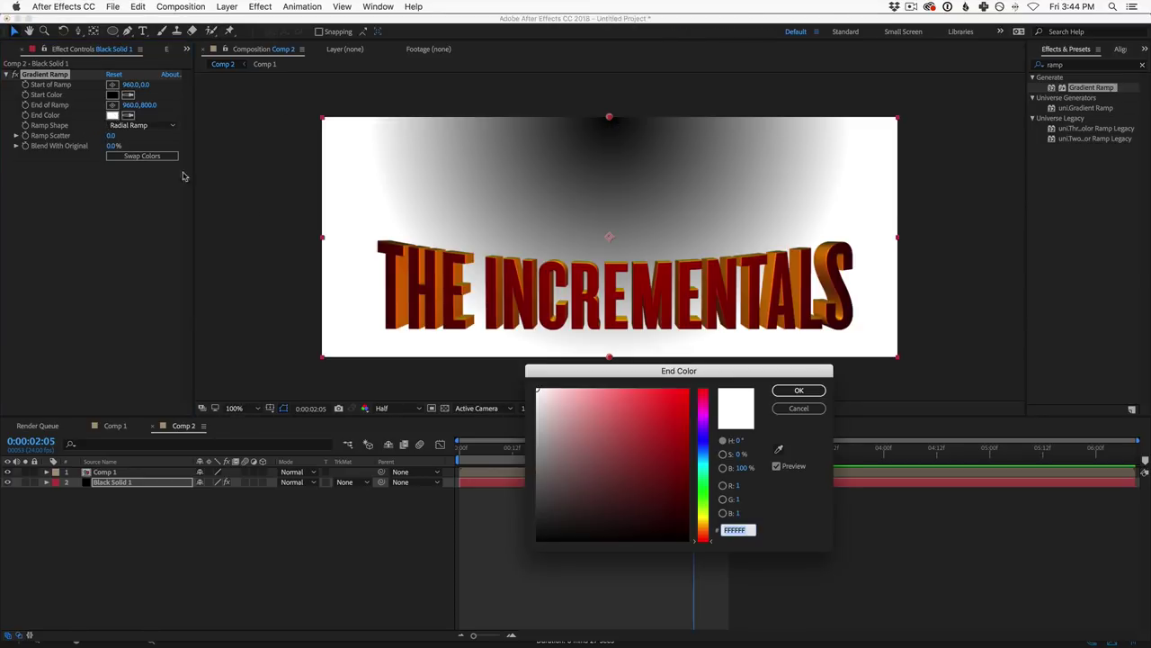
pyautogui.moveTo(677, 411); pyautogui.dragTo(671, 445)
pyautogui.click(797, 392)
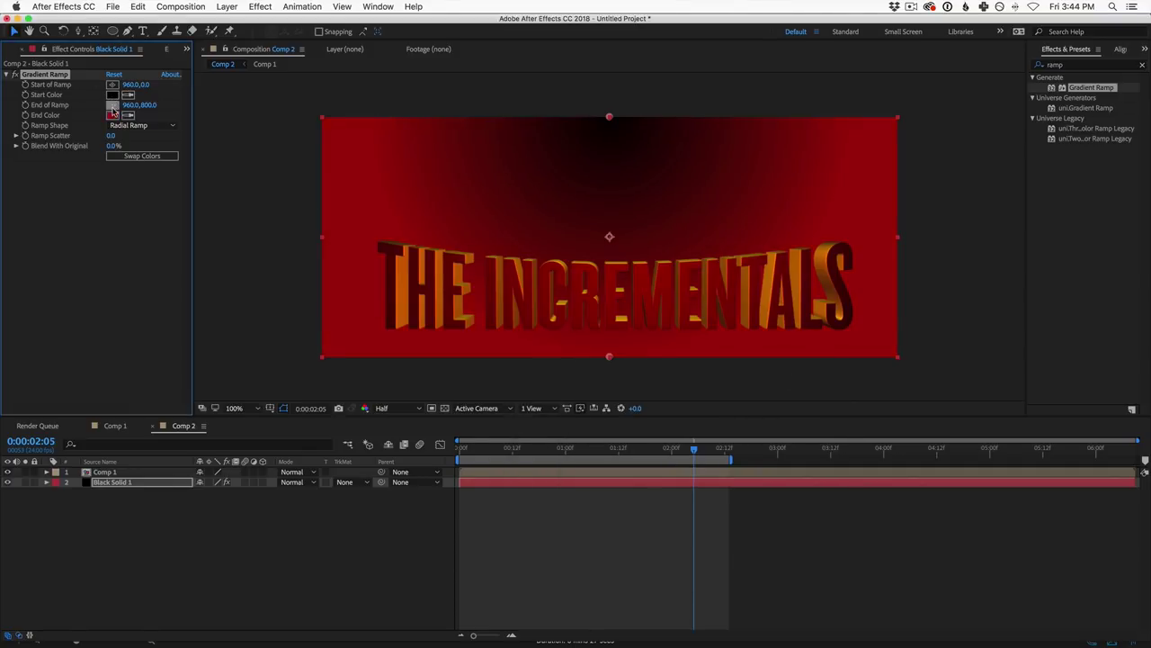
# Step: Set the gradient ramp's start color to dark red 8A1313 and its end color to black
pyautogui.click(112, 95)
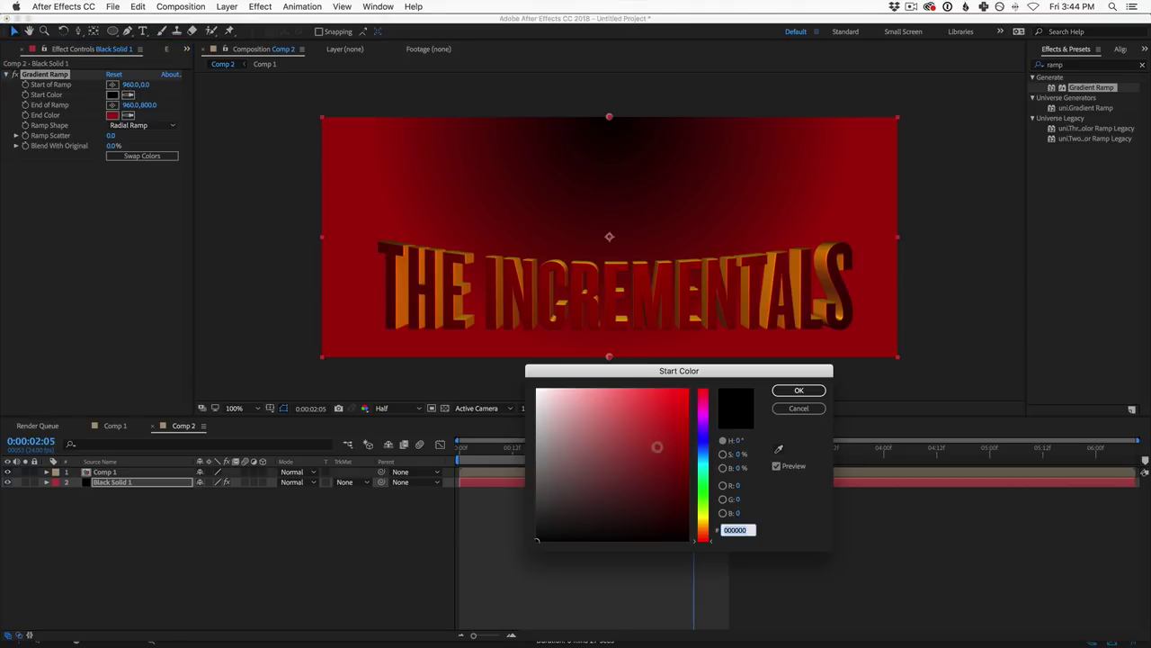
pyautogui.moveTo(663, 418)
pyautogui.mouseDown()
pyautogui.moveTo(673, 419)
pyautogui.moveTo(667, 459)
pyautogui.mouseUp()
pyautogui.click(798, 391)
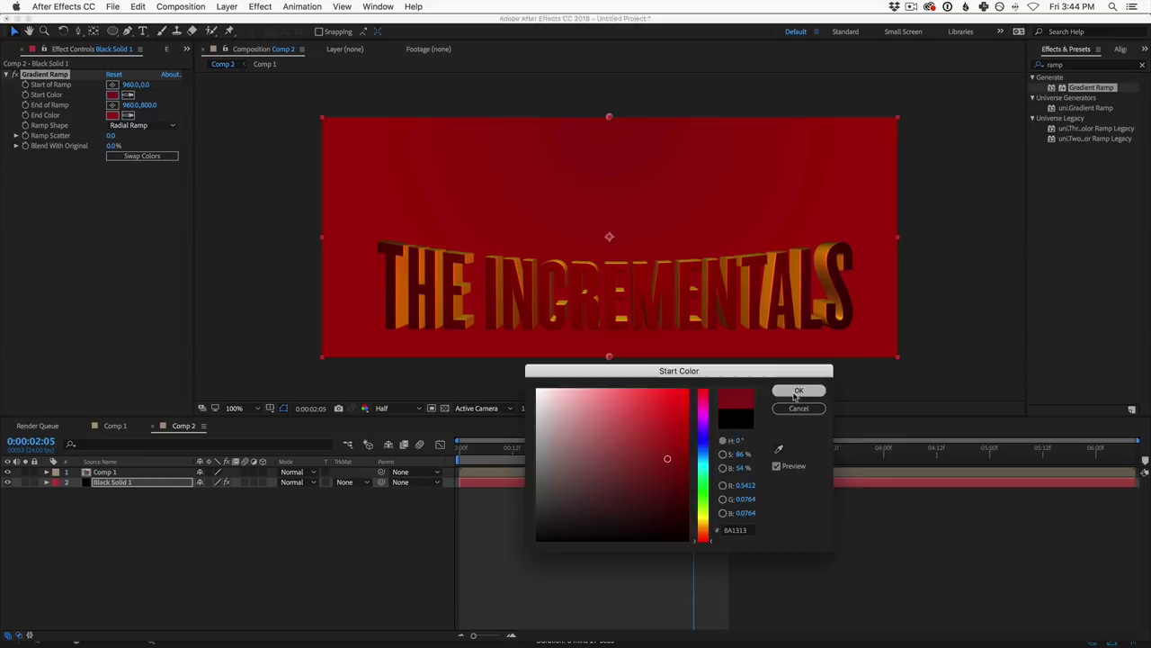
pyautogui.click(112, 115)
pyautogui.moveTo(590, 510); pyautogui.dragTo(589, 540)
pyautogui.click(799, 391)
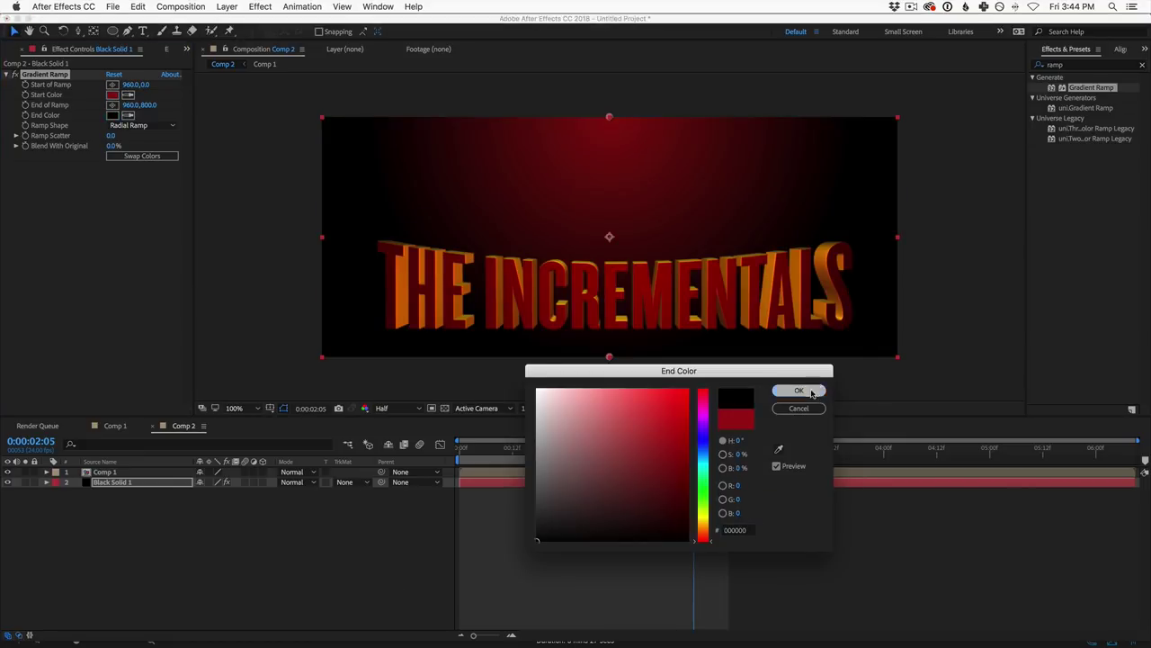
# Step: Move the ramp's start point to the frame's center (956, 398) and its end point to the lower-left corner (-4, 818)
pyautogui.moveTo(609, 119); pyautogui.dragTo(608, 236)
pyautogui.moveTo(610, 359); pyautogui.dragTo(322, 361)
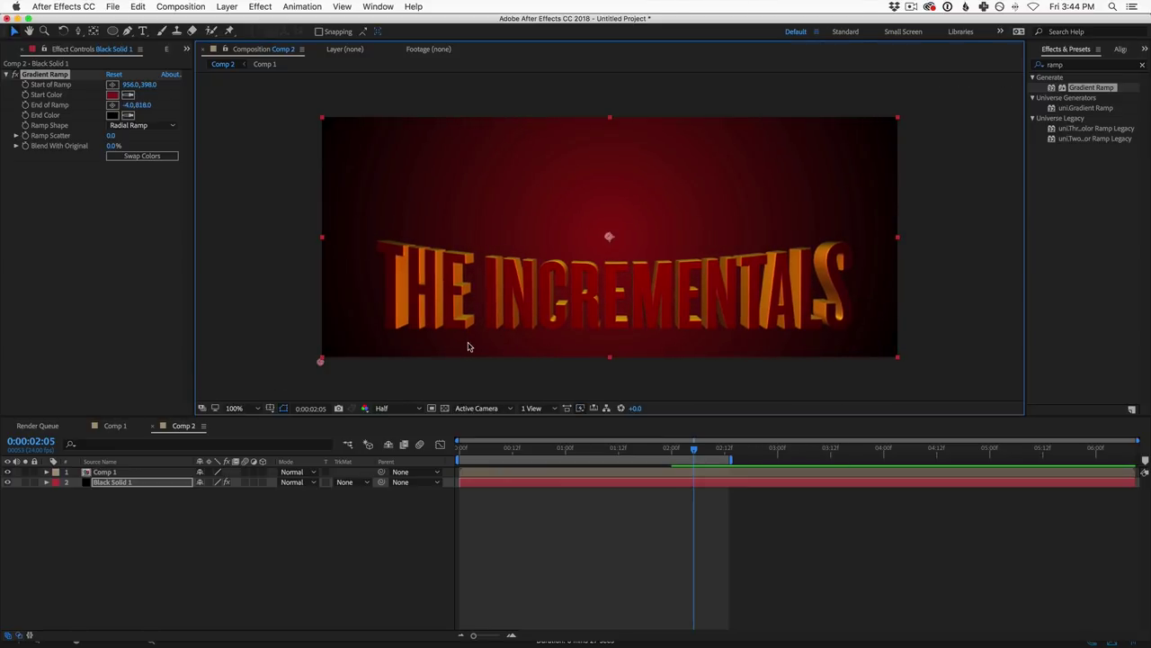
# Step: Nudge the Comp 1 layer upward until the logo sits vertically centered over the red glow
pyautogui.click(110, 470)
pyautogui.hotkey('shift', 'Up')
pyautogui.hotkey('shift', 'Up')
pyautogui.hotkey('shift', 'Up')
pyautogui.hotkey('shift', 'Up')
pyautogui.hotkey('shift', 'Up')
pyautogui.hotkey('shift', 'Up')
pyautogui.hotkey('shift', 'Up')
pyautogui.hotkey('shift', 'Up')
pyautogui.hotkey('shift', 'Up')
pyautogui.hotkey('shift', 'Up')
pyautogui.hotkey('shift', 'Up')
pyautogui.hotkey('shift', 'Up')
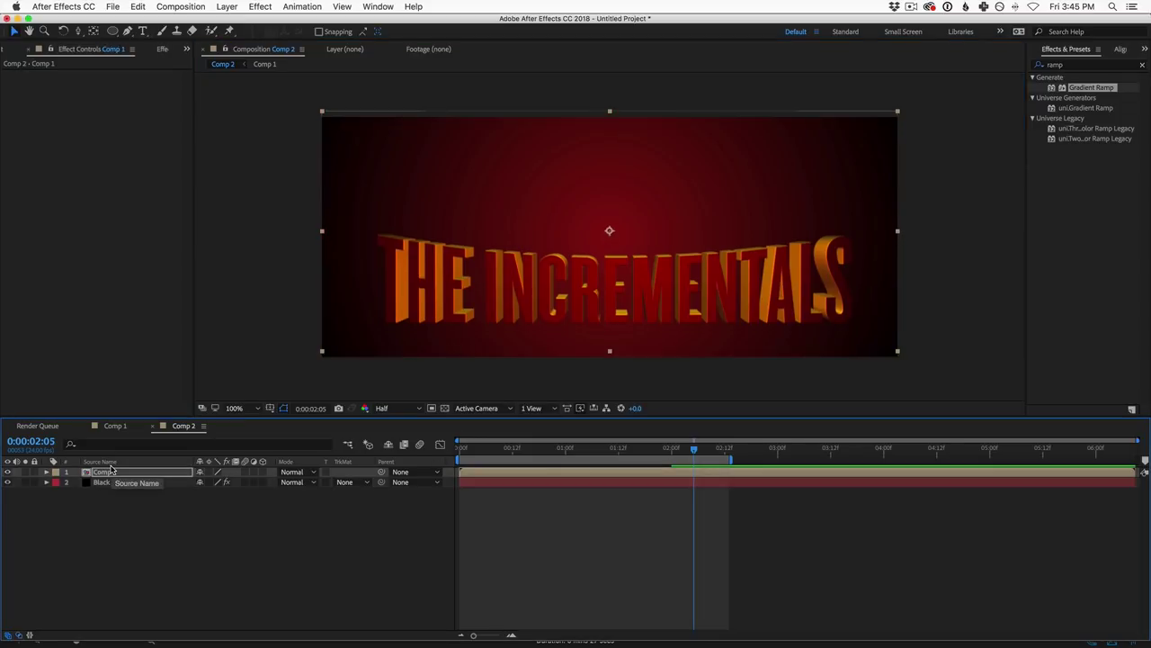
pyautogui.hotkey('shift', 'Up')
pyautogui.hotkey('shift', 'Up')
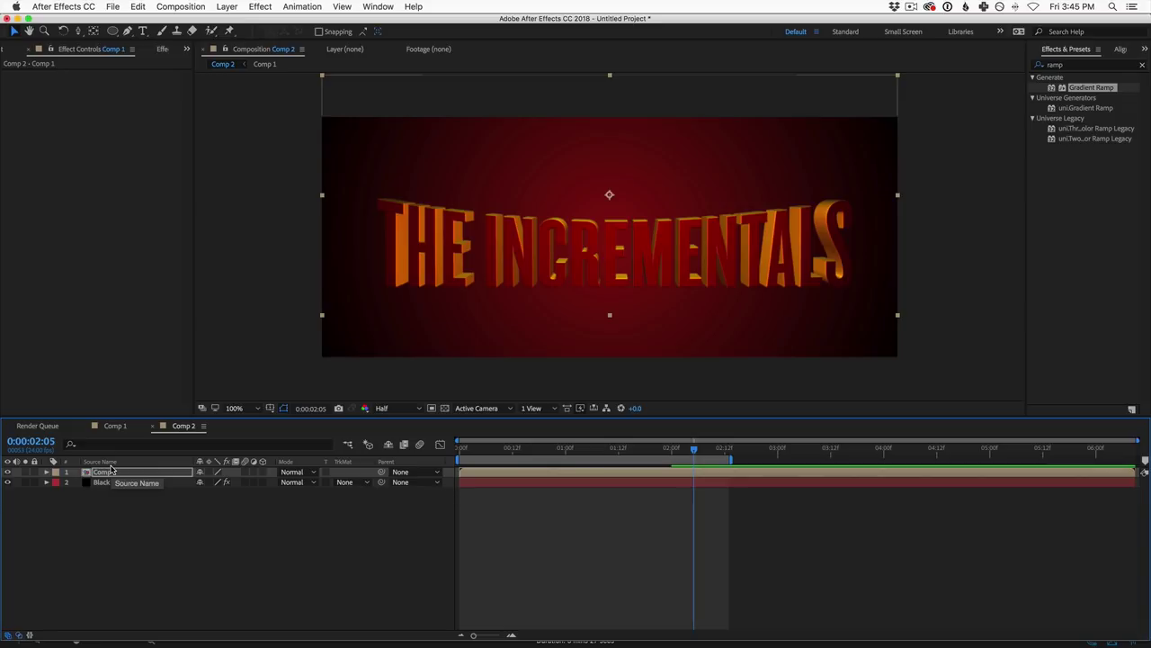
pyautogui.hotkey('shift', 'Up')
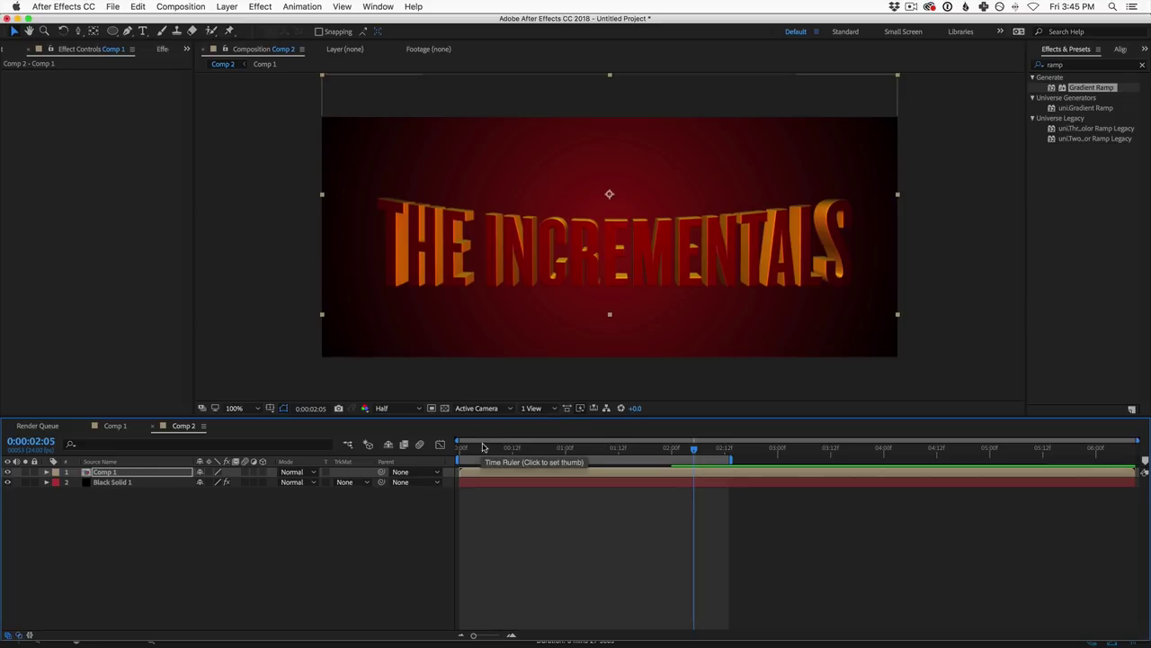
# Step: Review the logo animation against the gradient background from the first frame to about 0:00:02:04
pyautogui.moveTo(477, 447); pyautogui.dragTo(453, 454)
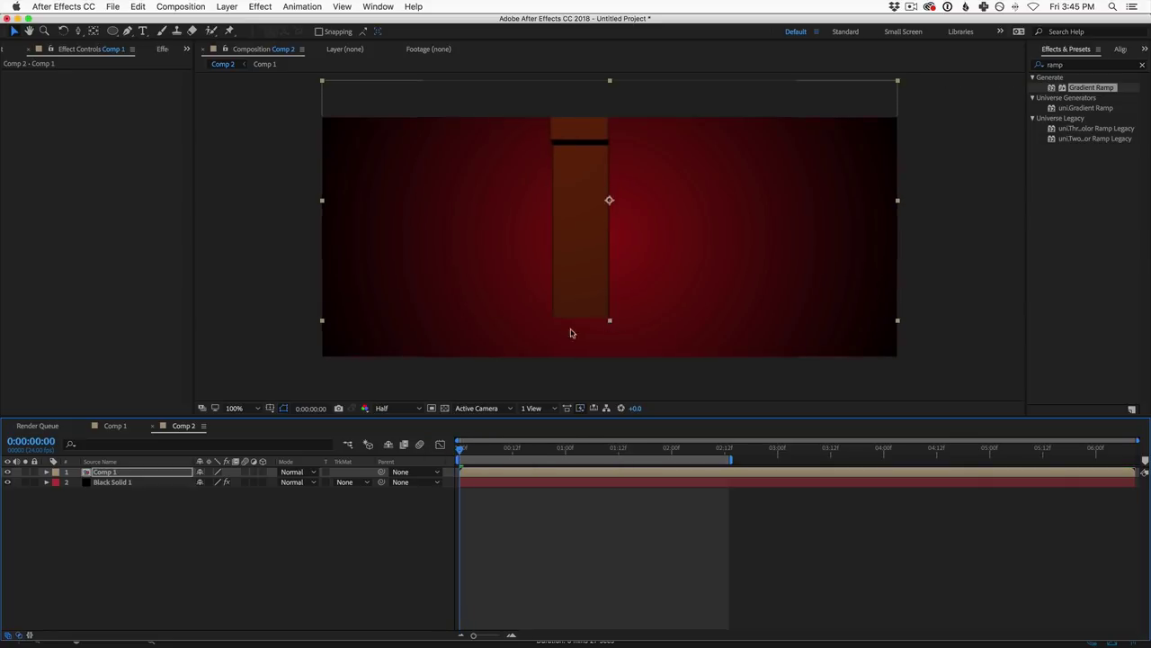
pyautogui.moveTo(488, 450); pyautogui.dragTo(447, 461)
pyautogui.press('space')
pyautogui.press('space')
pyautogui.moveTo(515, 452); pyautogui.dragTo(690, 462)
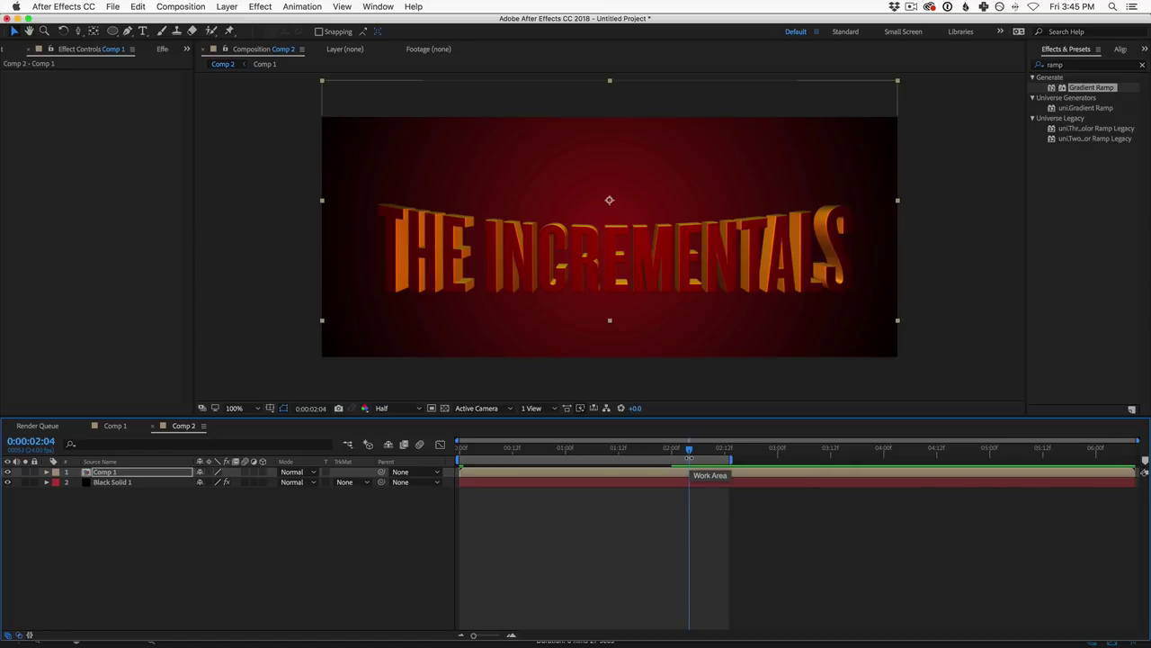
pyautogui.press('super+Tab')
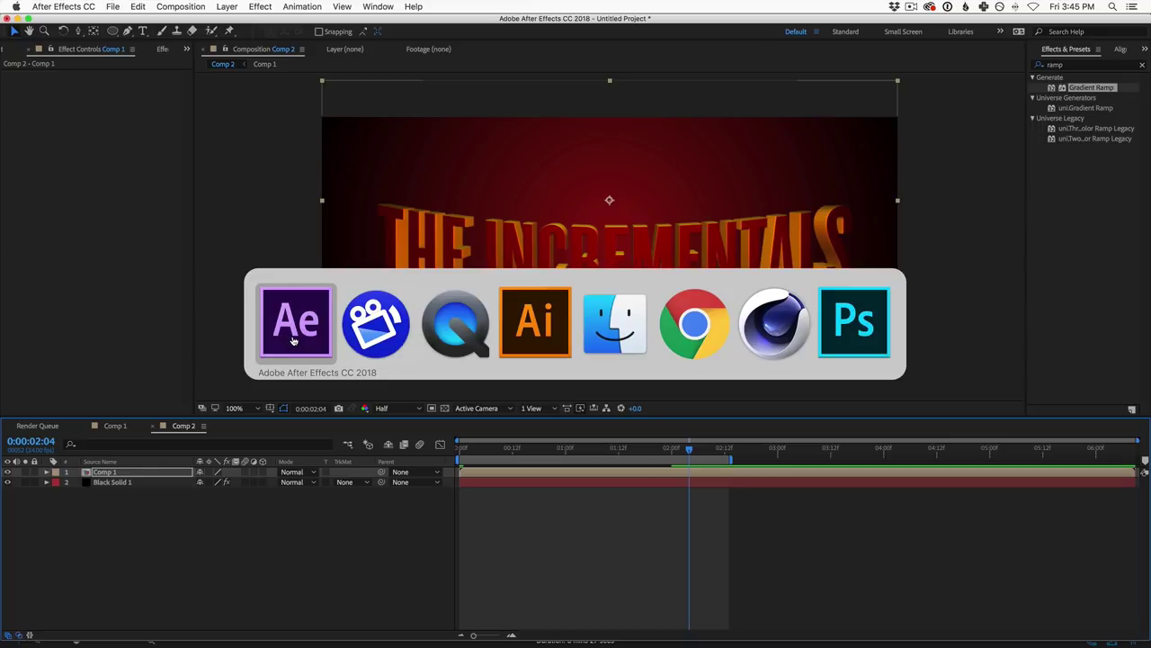
pyautogui.click(290, 340)
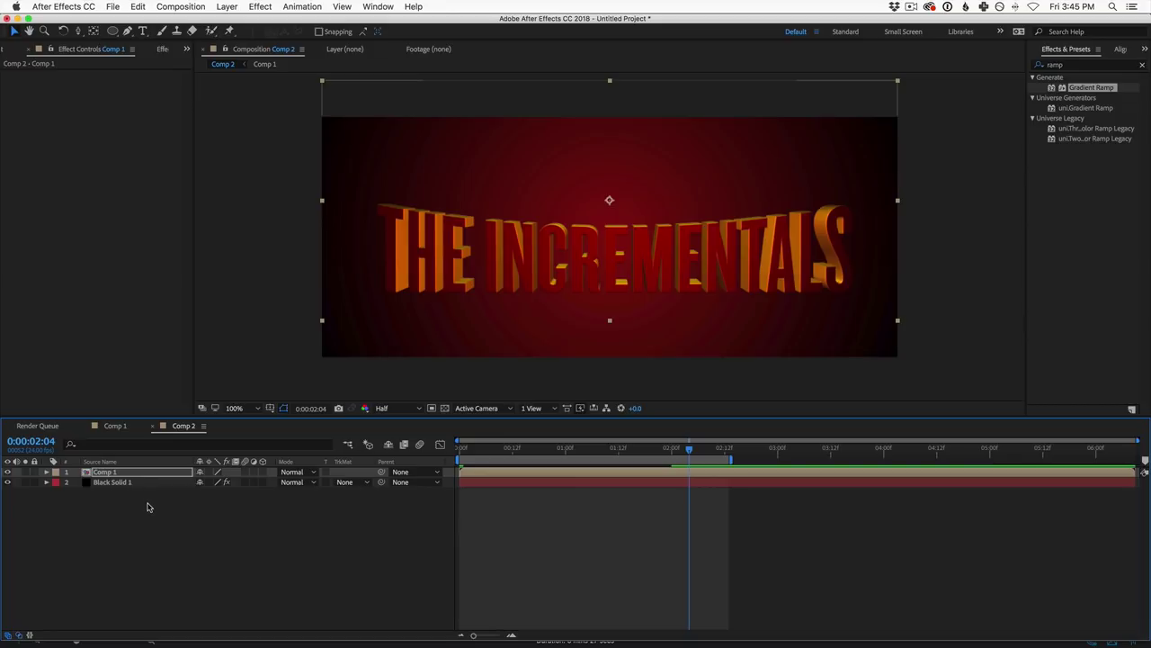
# Step: Lower the Top Light's intensity to 53% in Comp 1 and collapse its properties
pyautogui.click(115, 425)
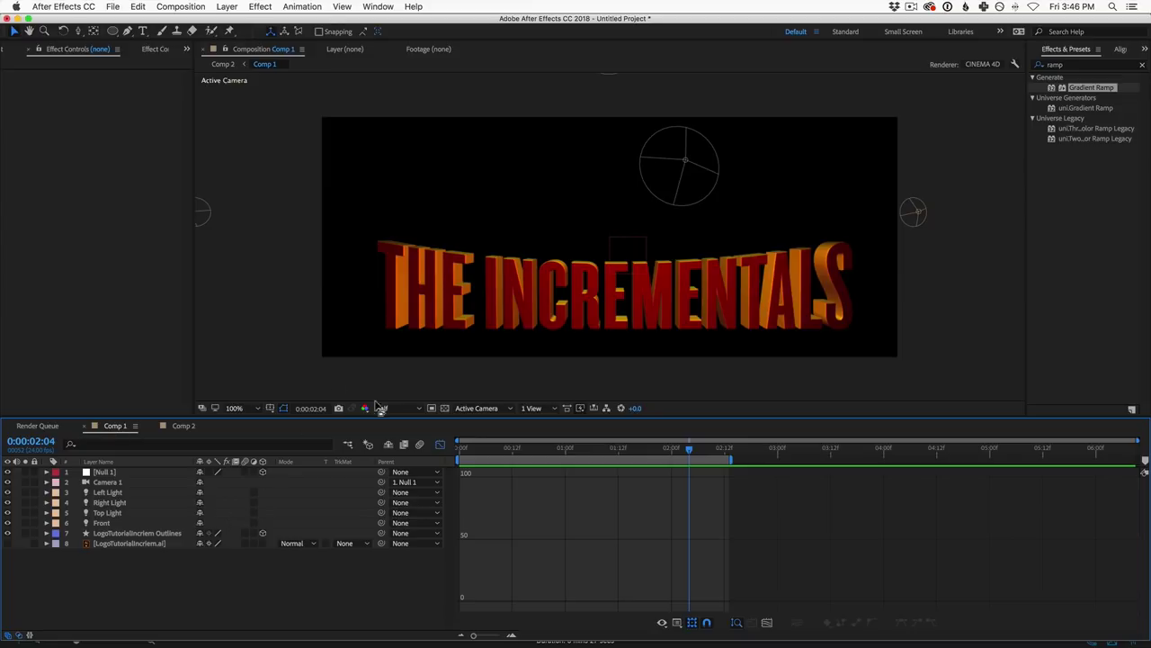
pyautogui.click(110, 512)
pyautogui.press('a')
pyautogui.press('a')
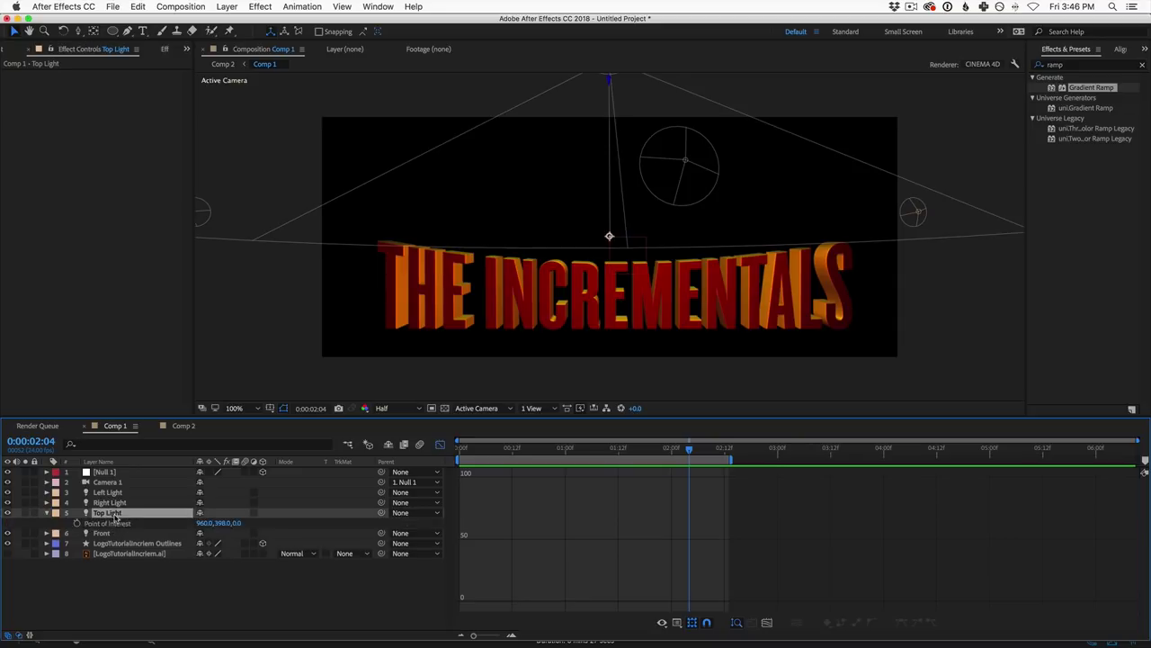
pyautogui.moveTo(192, 532); pyautogui.dragTo(177, 532)
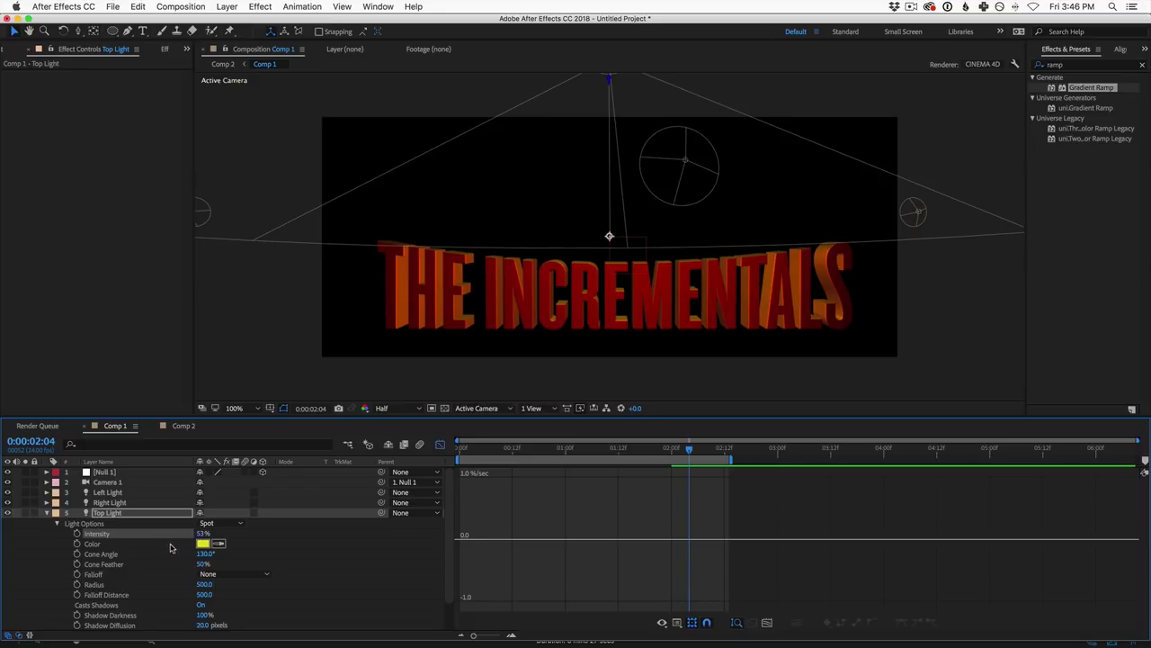
pyautogui.click(47, 512)
# Step: Lower the Right Light's intensity to 25%
pyautogui.click(109, 502)
pyautogui.press('a')
pyautogui.press('a')
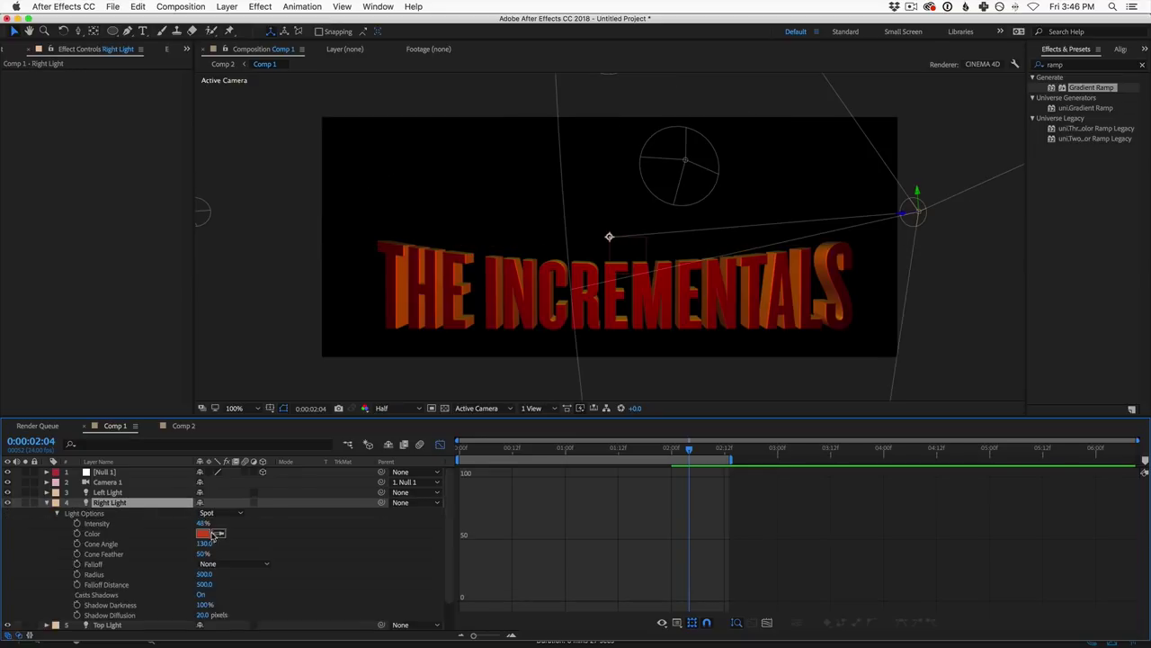
pyautogui.moveTo(203, 523); pyautogui.dragTo(189, 523)
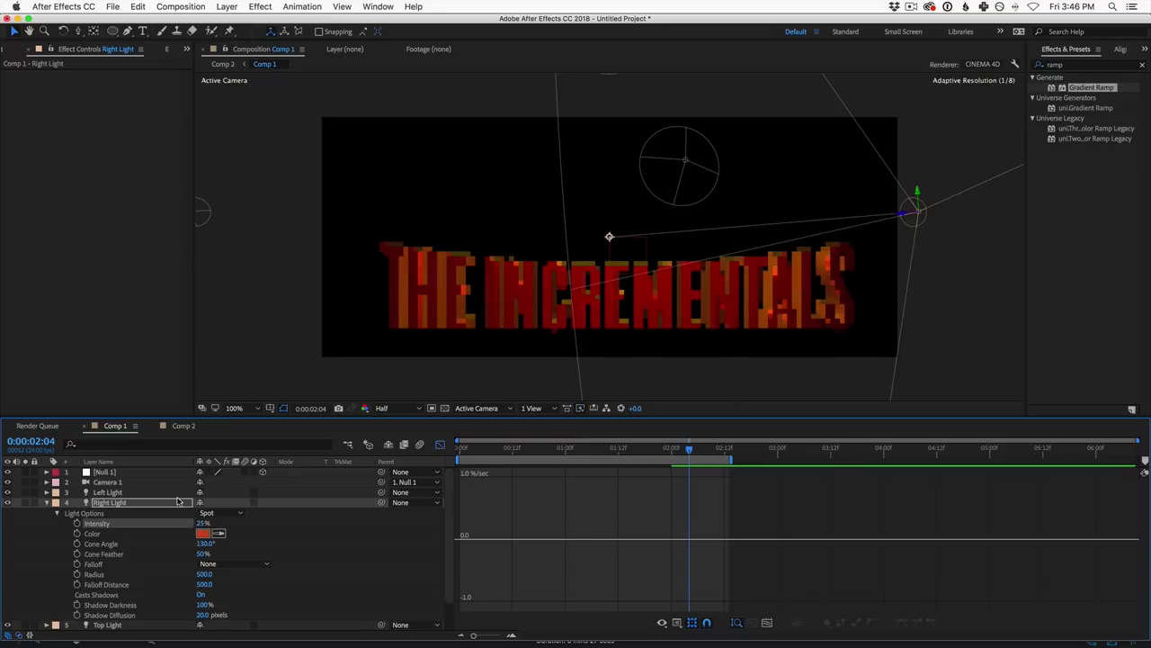
# Step: Lower the Left Light's intensity to 25%
pyautogui.click(129, 492)
pyautogui.press('a')
pyautogui.press('a')
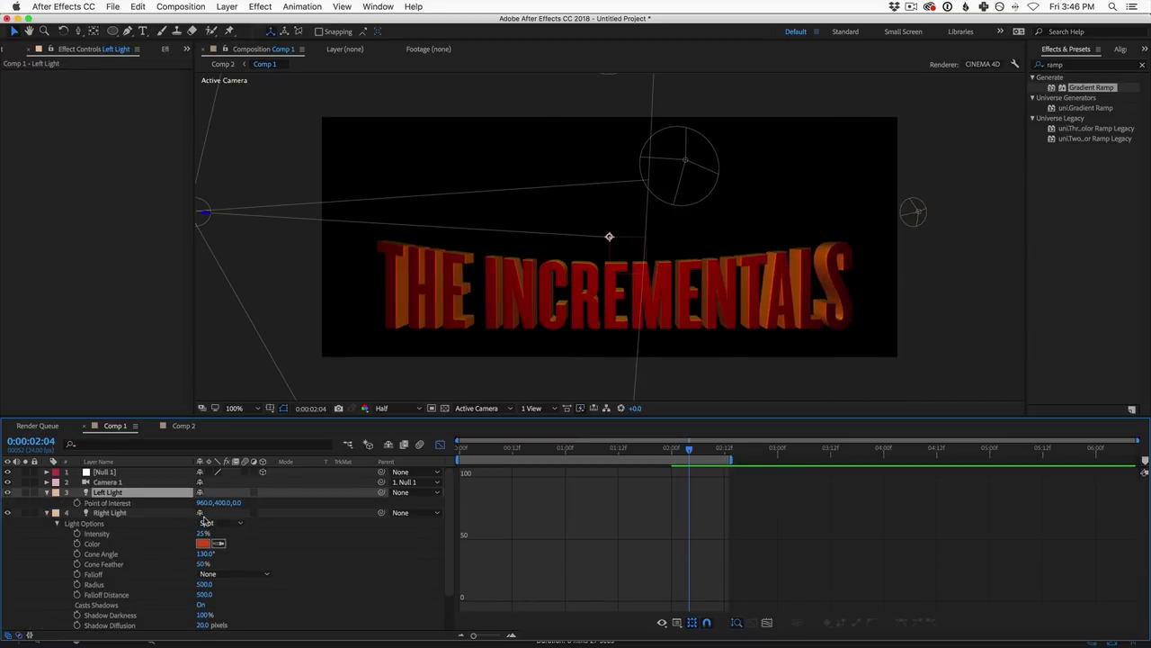
pyautogui.moveTo(197, 513); pyautogui.dragTo(179, 507)
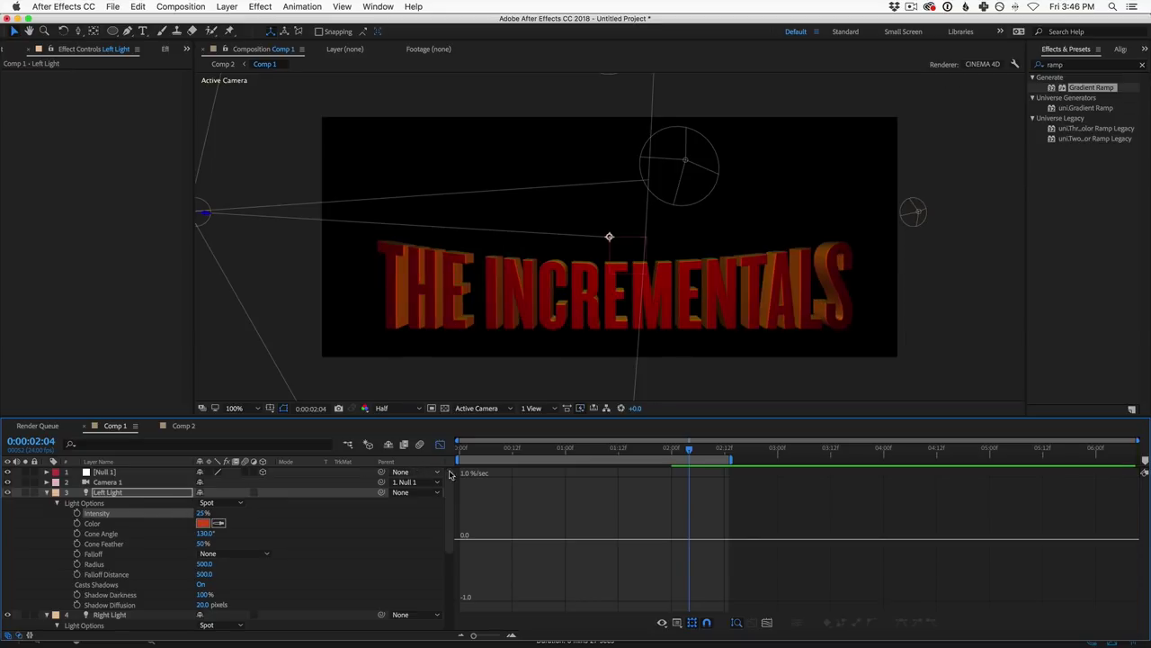
# Step: Examine the dimmed lighting across the Comp 1 animation and return to the first frame
pyautogui.press('Home')
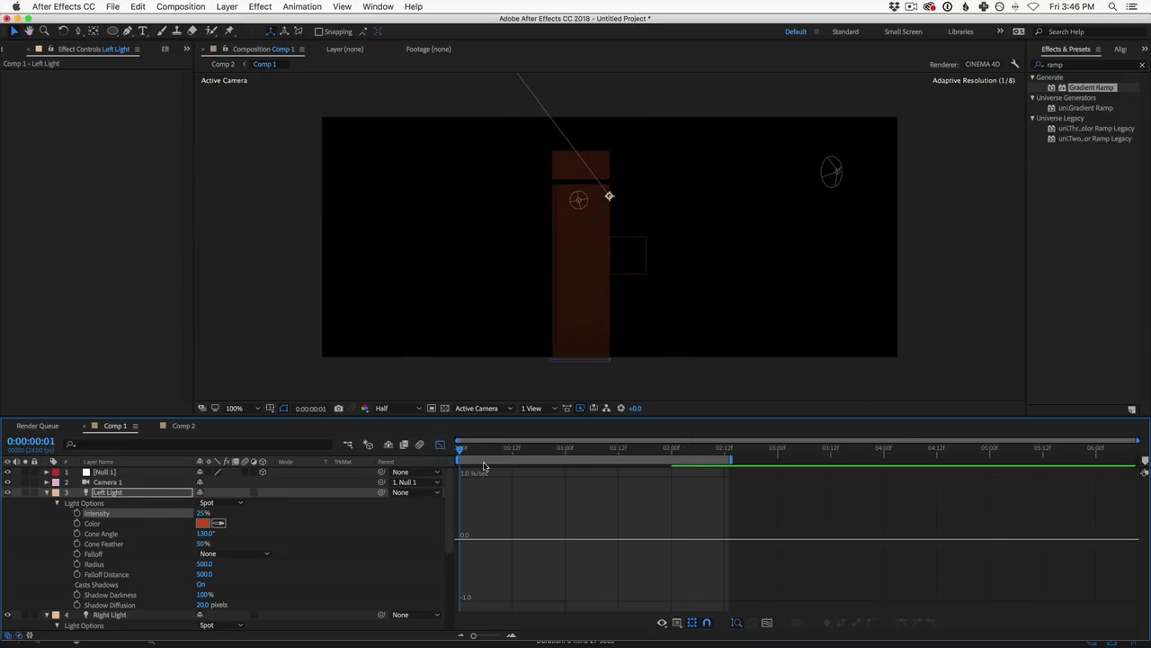
pyautogui.moveTo(484, 466); pyautogui.dragTo(666, 452)
pyautogui.click(526, 449)
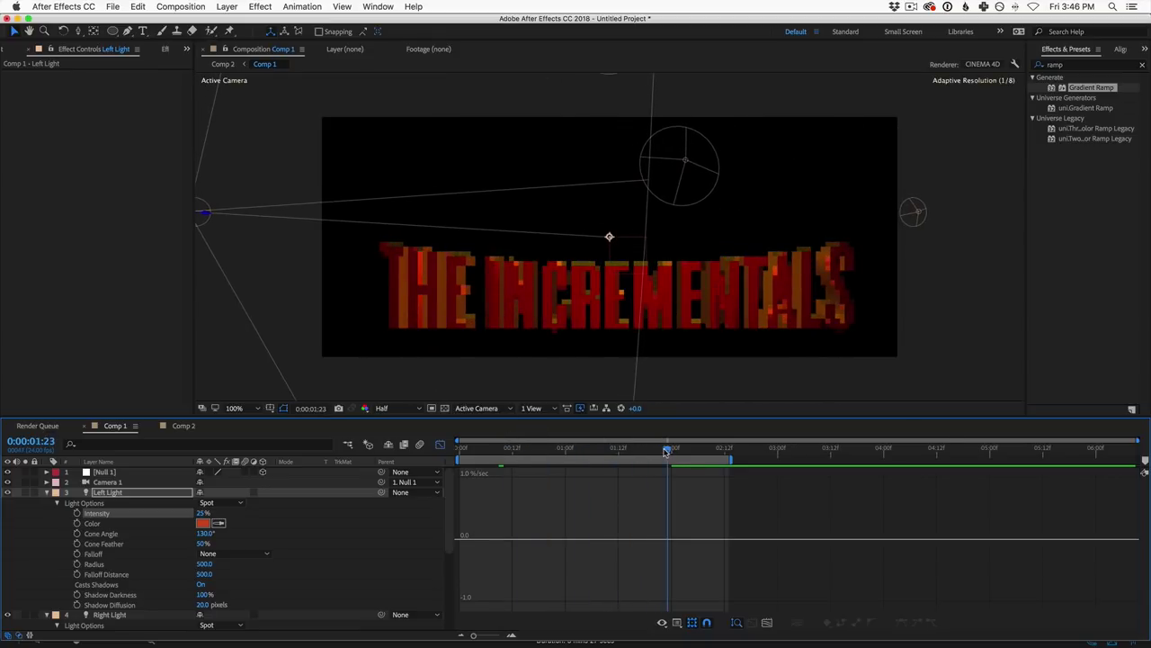
pyautogui.press('Home')
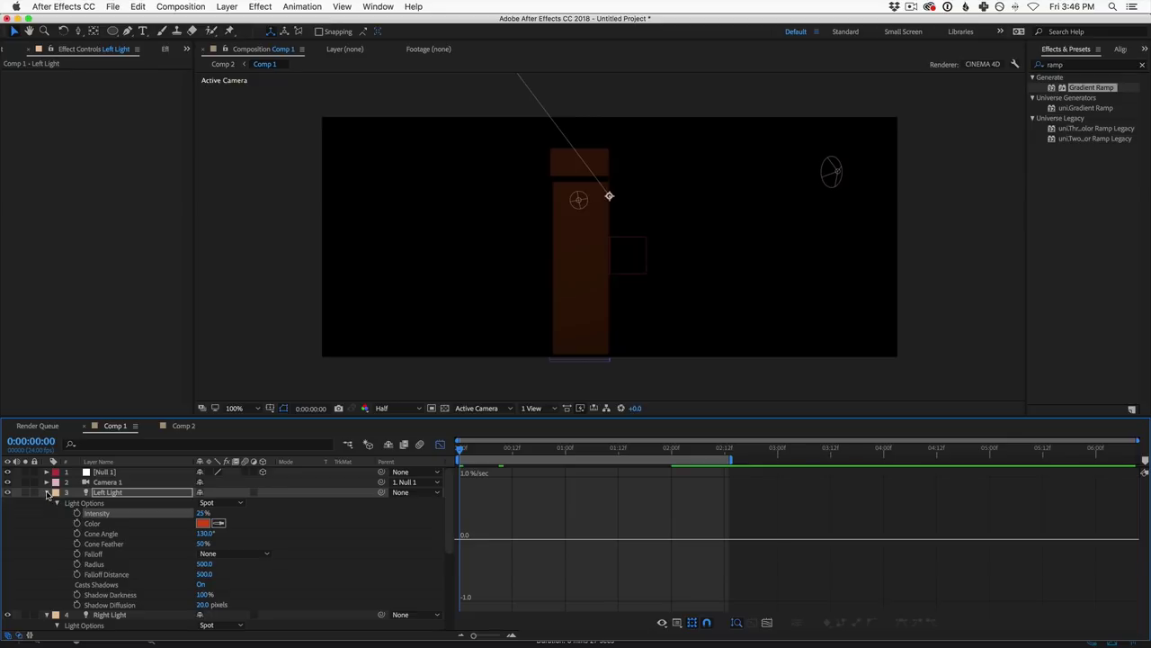
# Step: Keyframe the Front light's intensity at 78% on the first frame and switch the timeline from the graph editor to layer bars
pyautogui.click(48, 493)
pyautogui.click(47, 503)
pyautogui.click(110, 524)
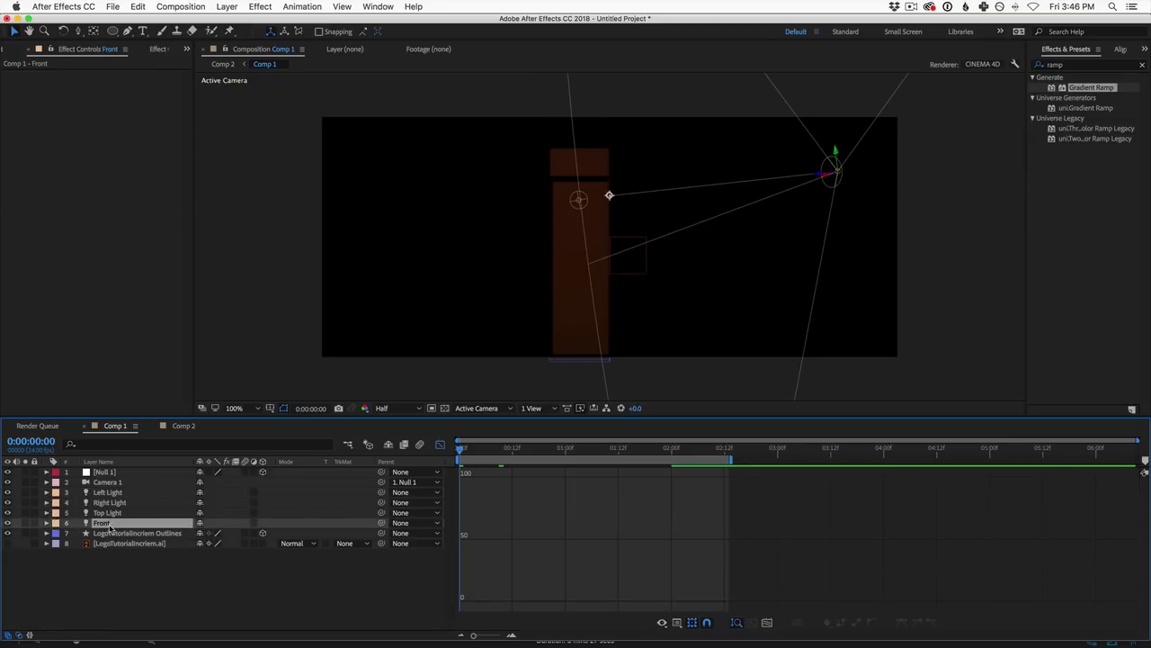
pyautogui.click(47, 524)
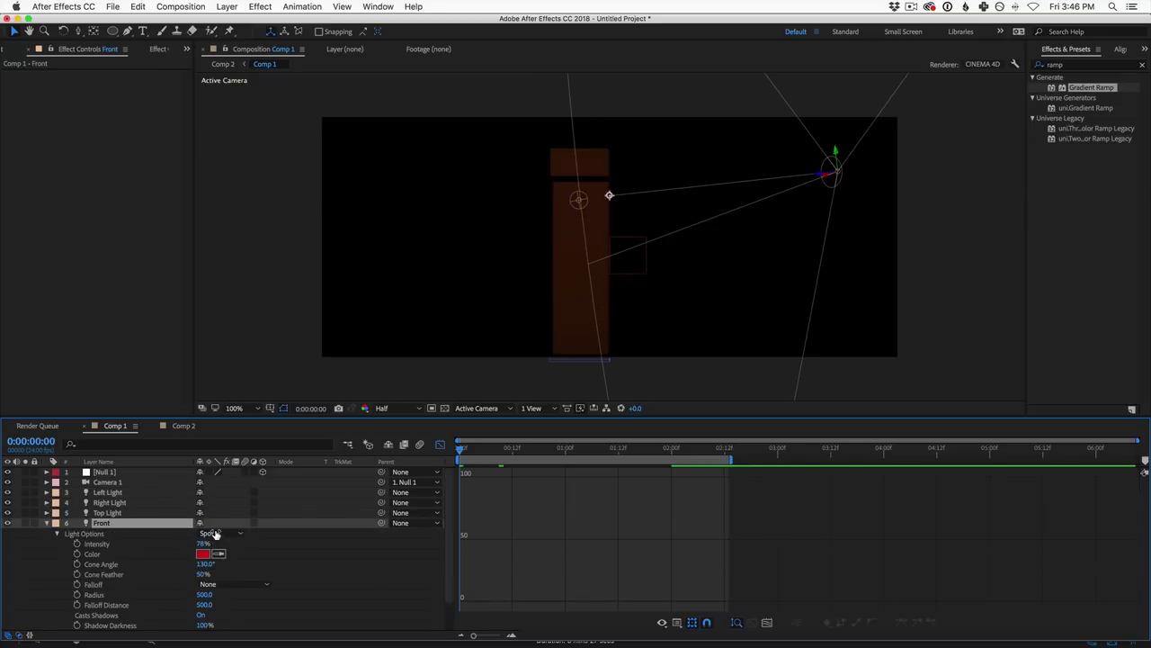
pyautogui.click(78, 544)
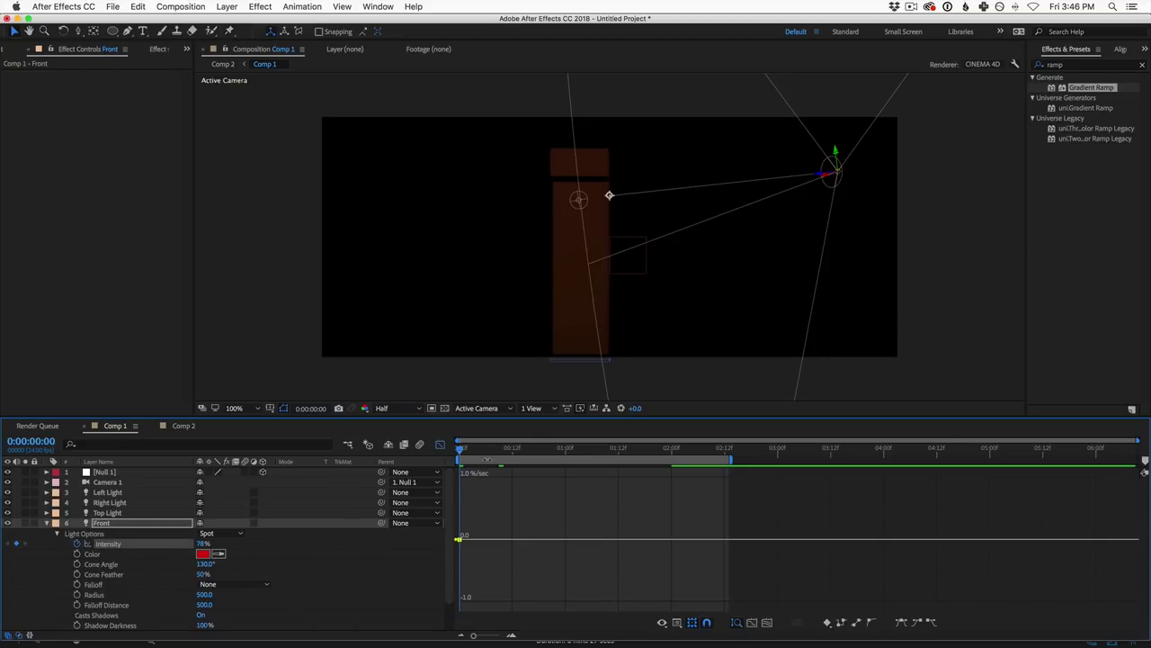
pyautogui.click(439, 445)
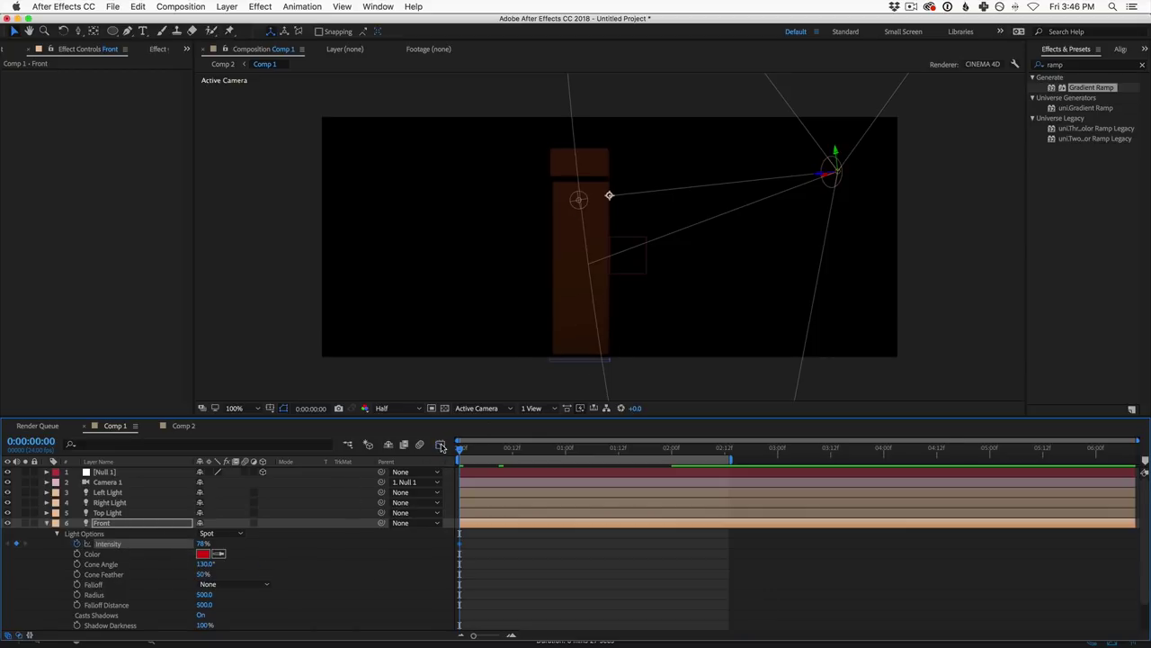
pyautogui.click(440, 446)
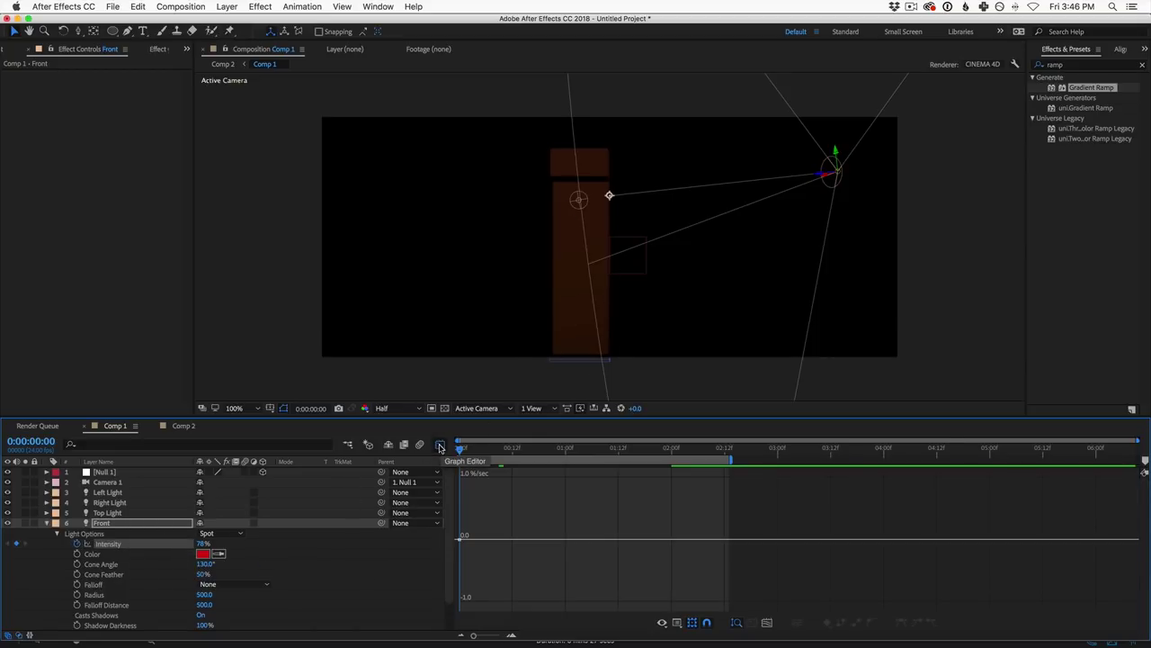
pyautogui.click(439, 445)
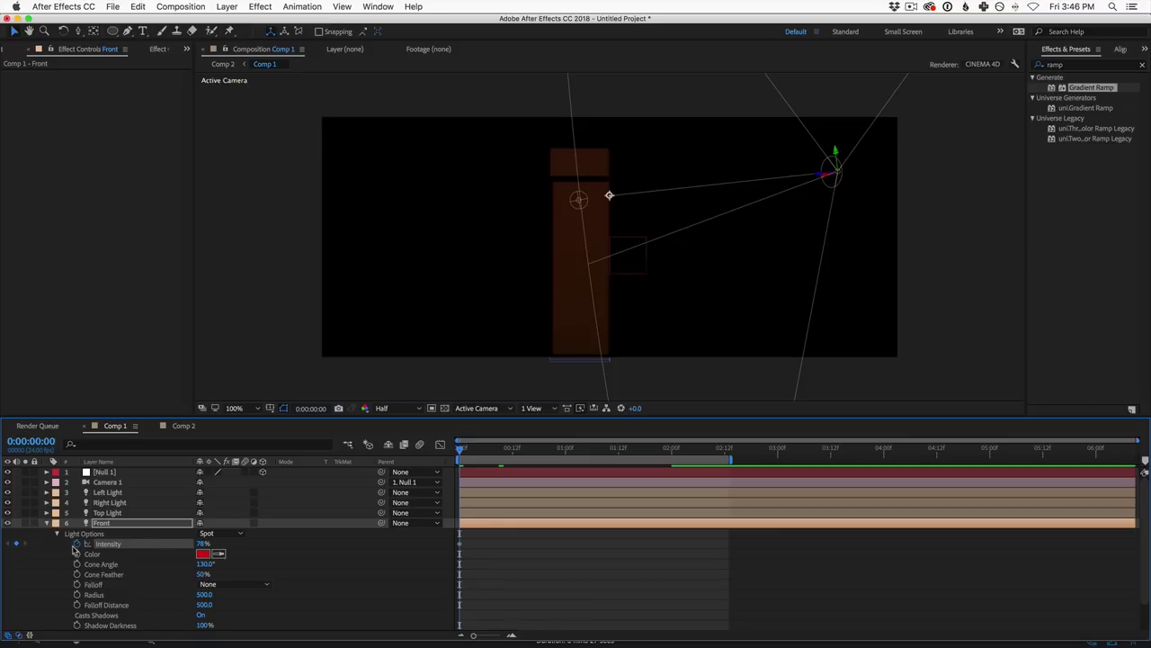
# Step: Keyframe the Front light's intensity down to 13% at 0:00:00:23
pyautogui.moveTo(486, 449); pyautogui.dragTo(561, 457)
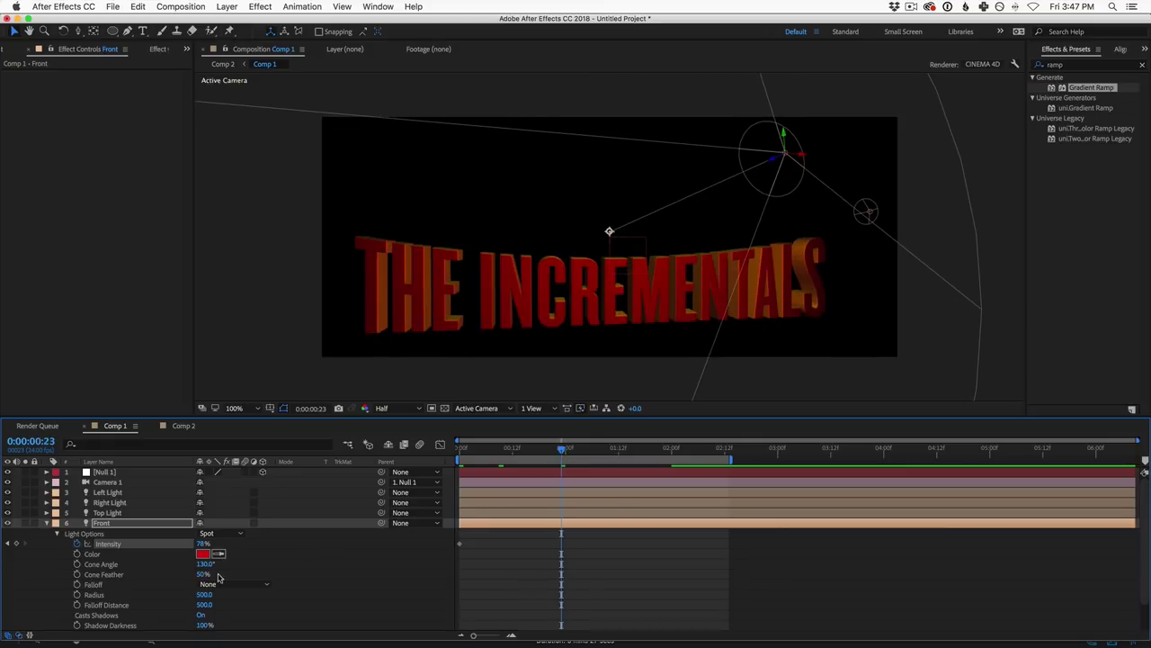
pyautogui.moveTo(190, 542); pyautogui.dragTo(155, 534)
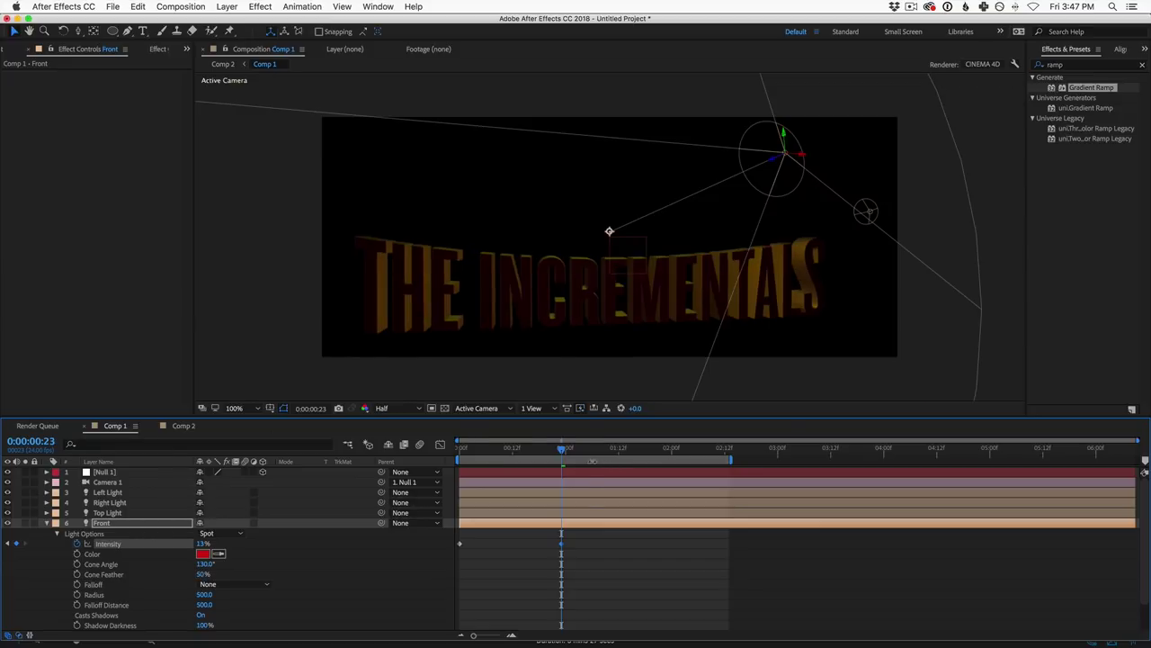
# Step: Examine the faded front lighting over the red gradient in Comp 2 up to 0:00:01:19
pyautogui.moveTo(561, 450)
pyautogui.mouseDown()
pyautogui.moveTo(460, 452)
pyautogui.moveTo(570, 452)
pyautogui.mouseUp()
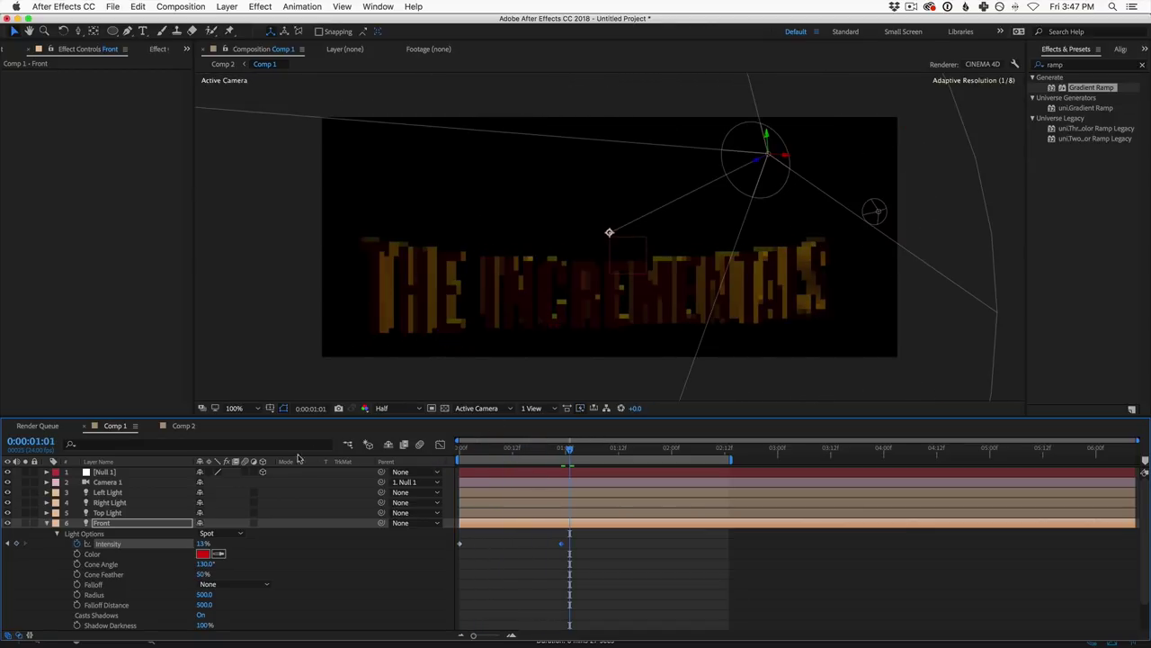
pyautogui.click(185, 424)
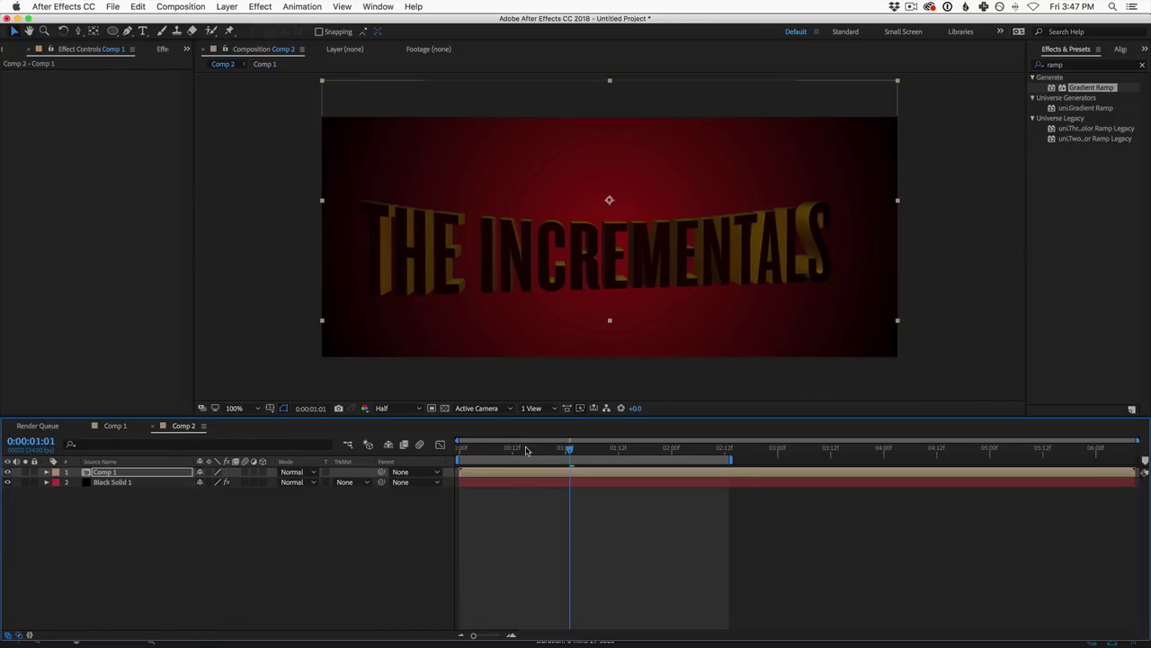
pyautogui.moveTo(562, 449); pyautogui.dragTo(656, 442)
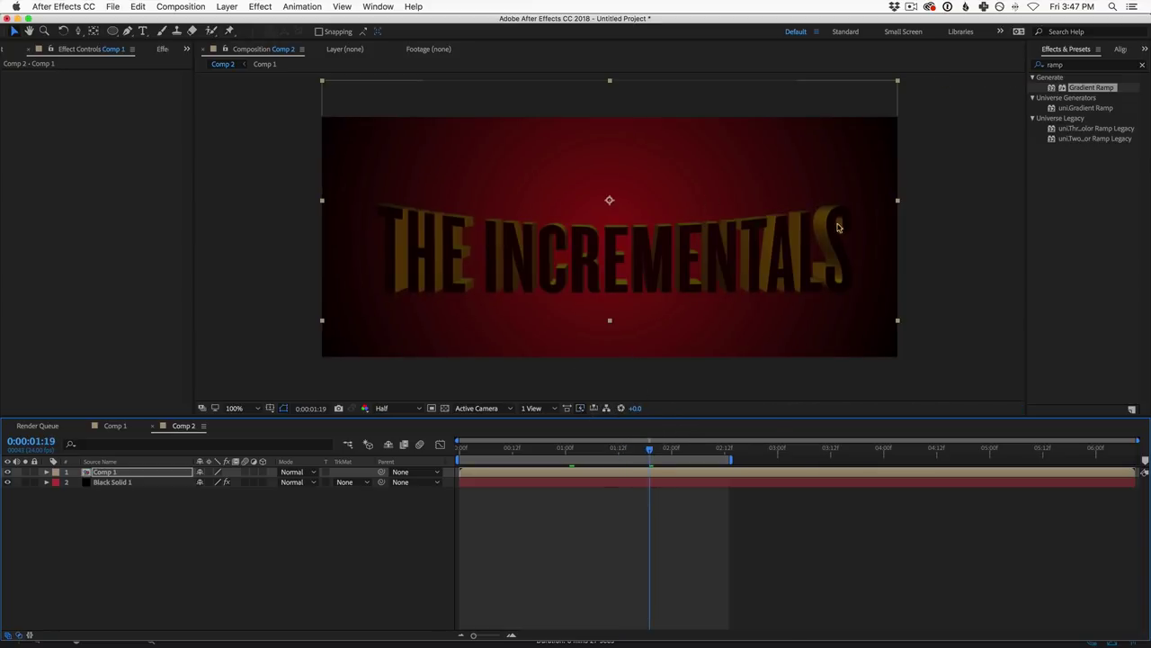
# Step: Compare the logo with the Top Light hidden and shown in Comp 1 and over the Comp 2 background
pyautogui.click(112, 428)
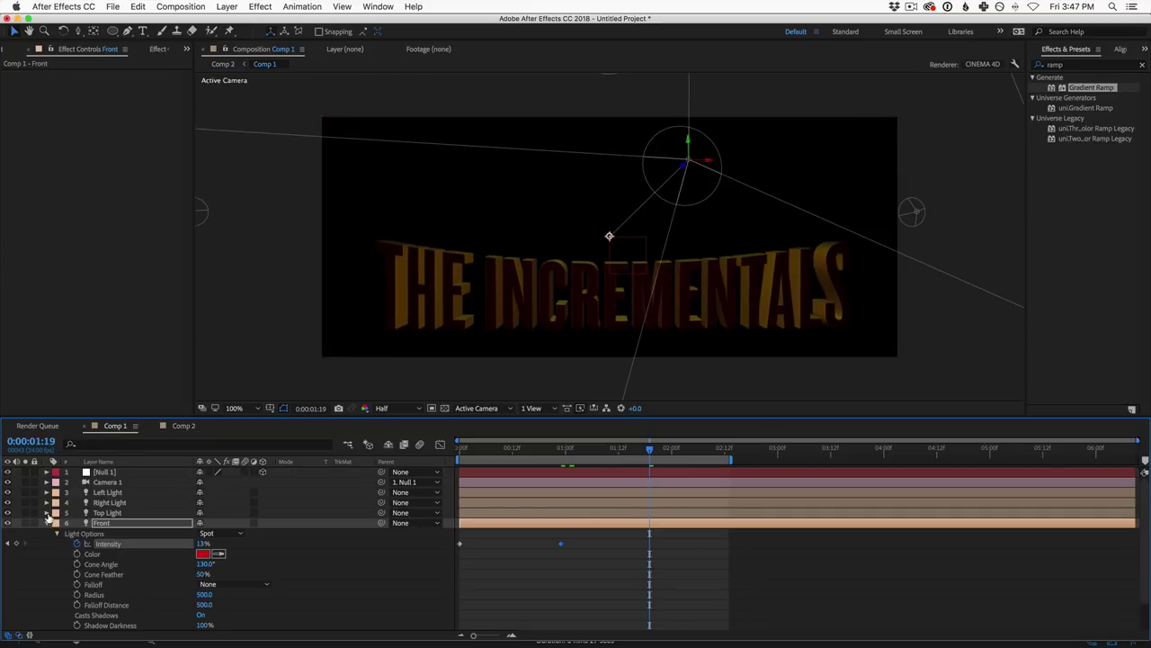
pyautogui.click(7, 512)
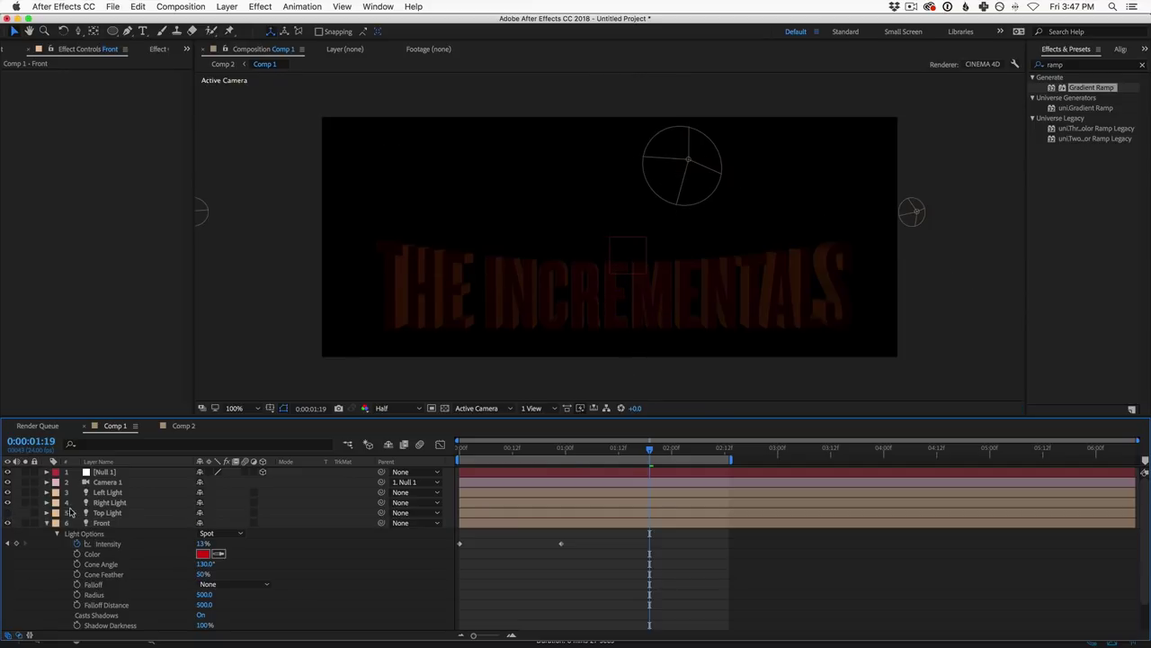
pyautogui.click(9, 513)
pyautogui.click(9, 513)
pyautogui.click(9, 513)
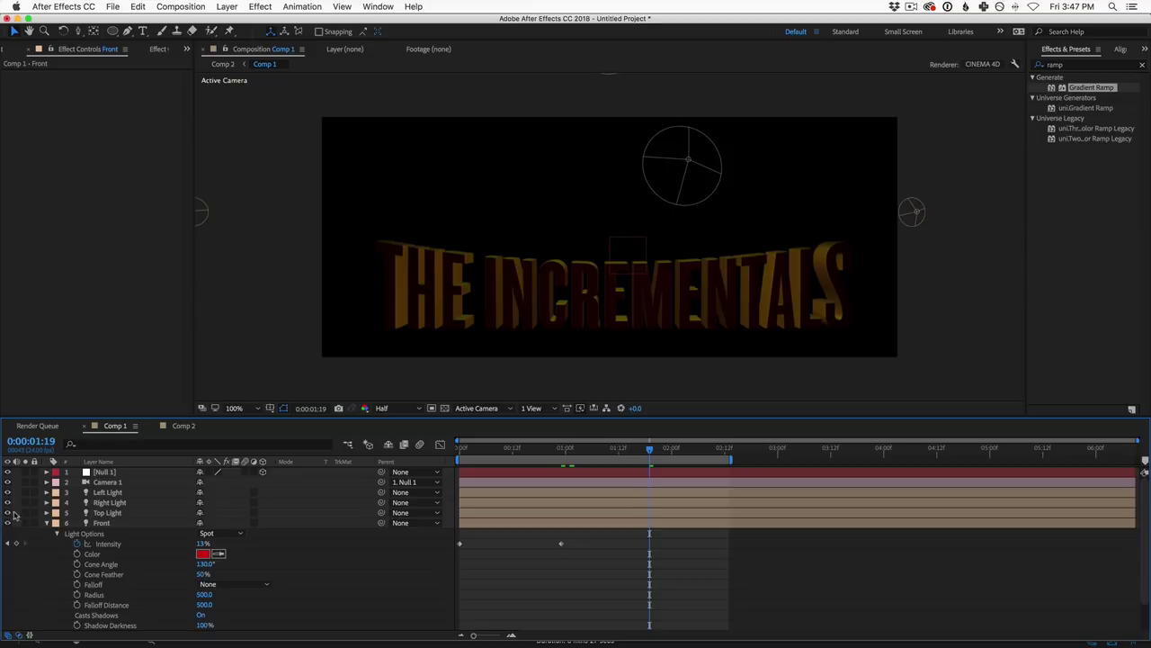
pyautogui.click(183, 425)
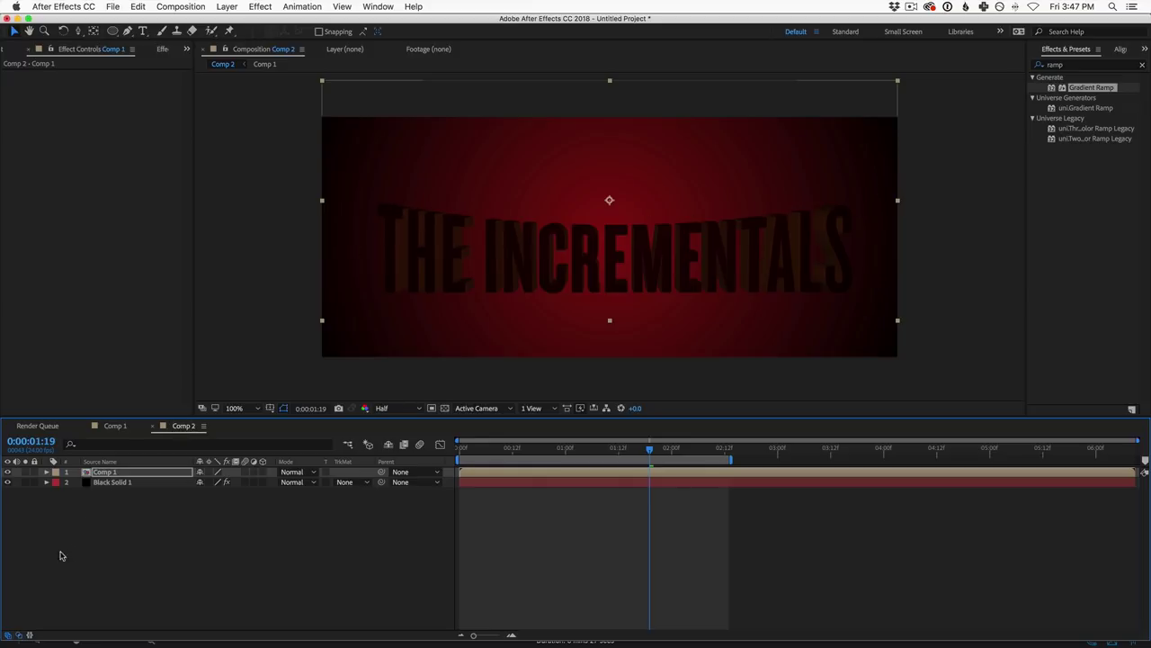
pyautogui.click(118, 427)
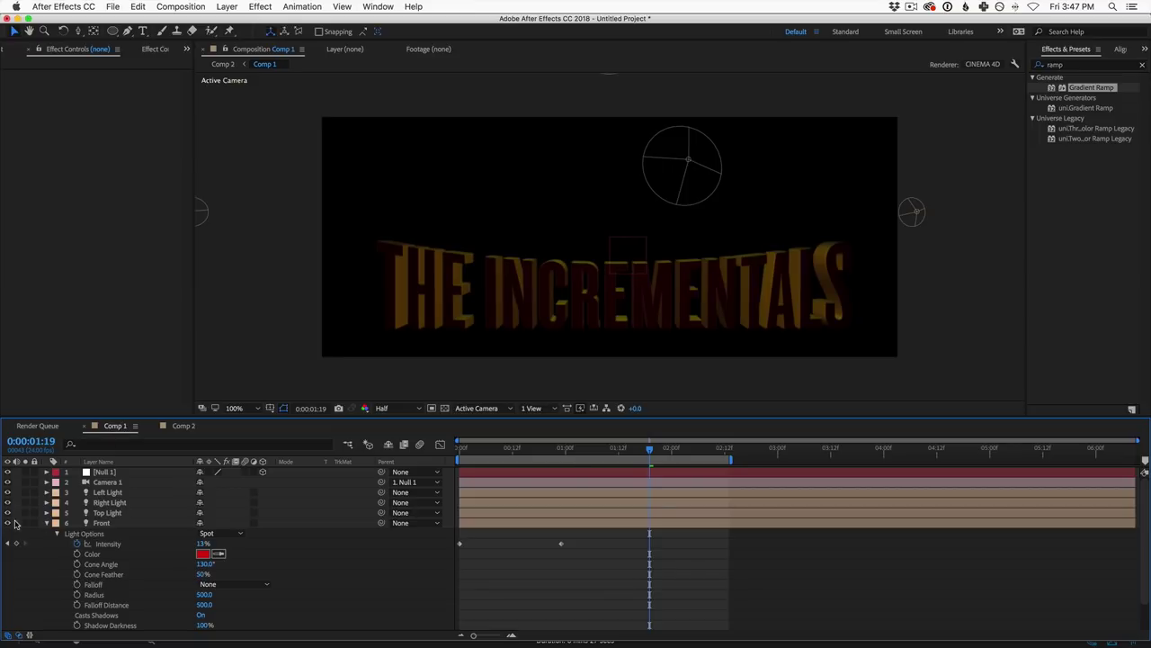
# Step: Turn on Casts Shadows in the logo outlines layer's material options
pyautogui.click(47, 522)
pyautogui.click(126, 535)
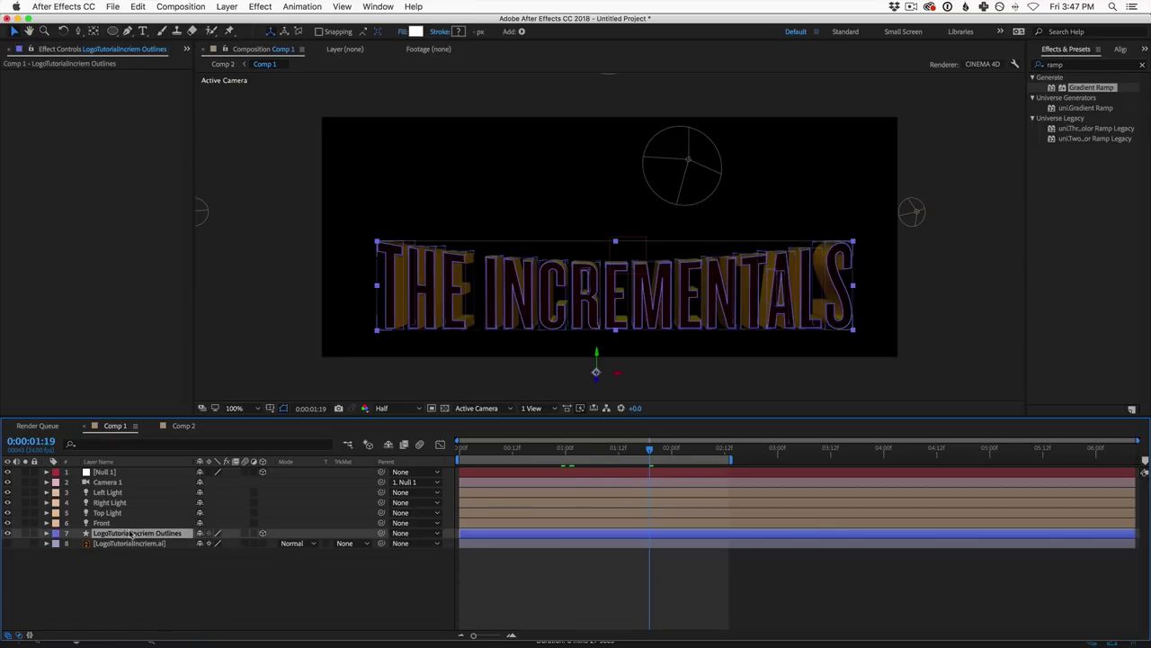
pyautogui.press('a')
pyautogui.press('a')
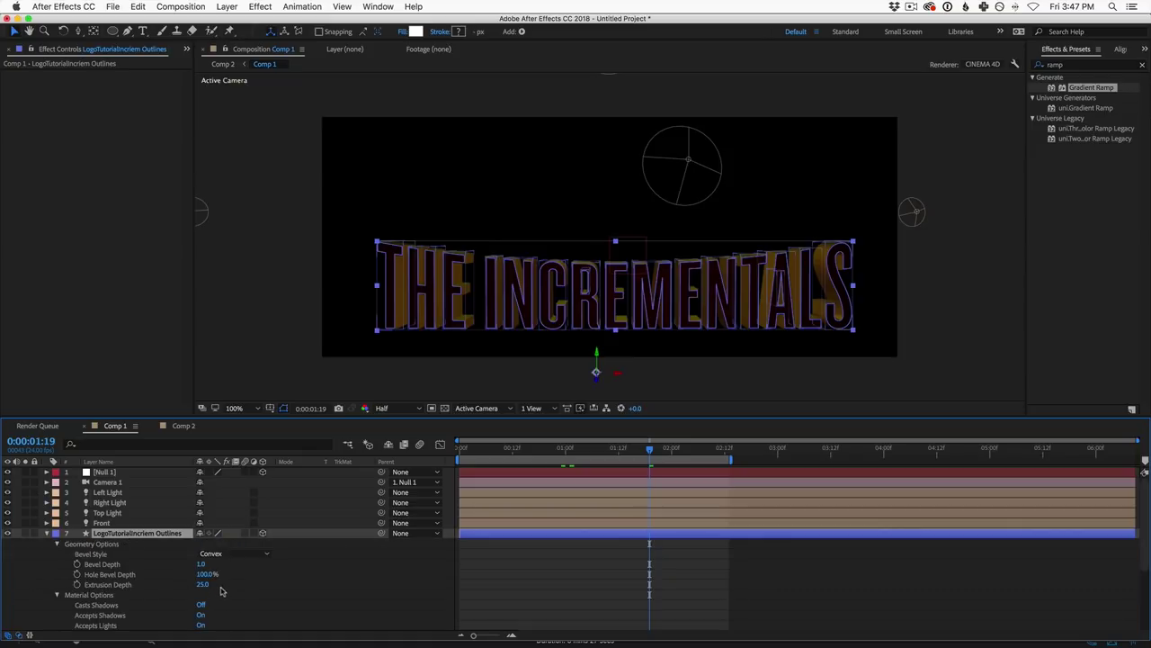
pyautogui.click(201, 605)
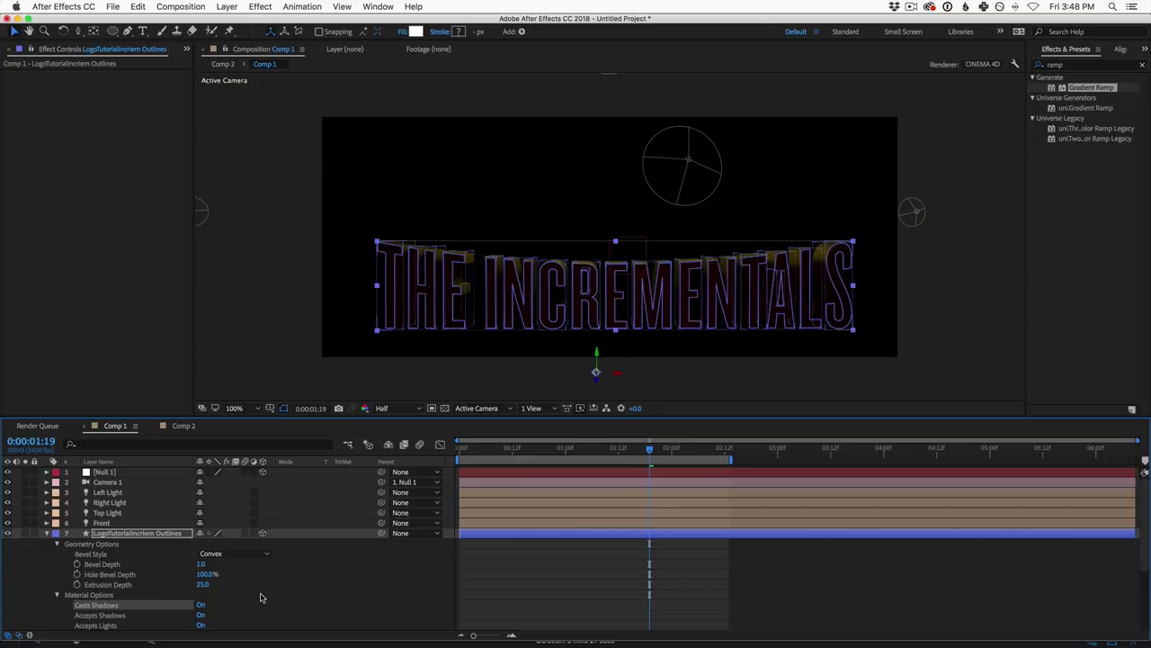
pyautogui.click(248, 388)
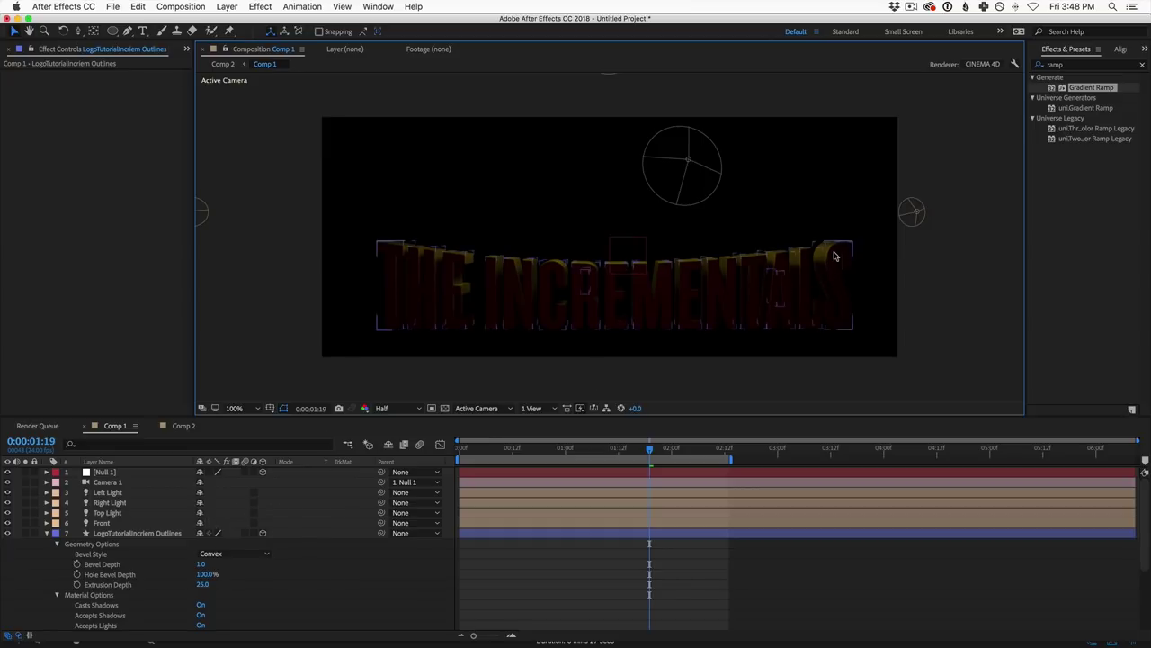
# Step: Compare the lettering with the Top Light's shadow casting off and on, and check the shadowed version in Comp 2
pyautogui.click(109, 513)
pyautogui.press('a')
pyautogui.press('a')
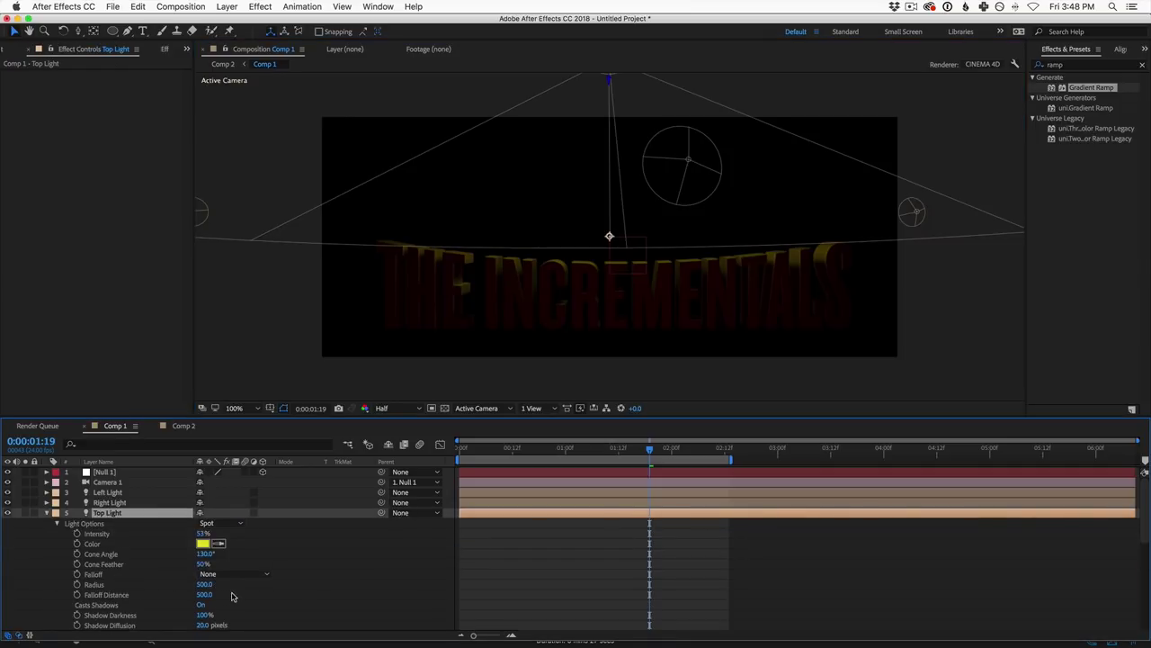
pyautogui.click(202, 606)
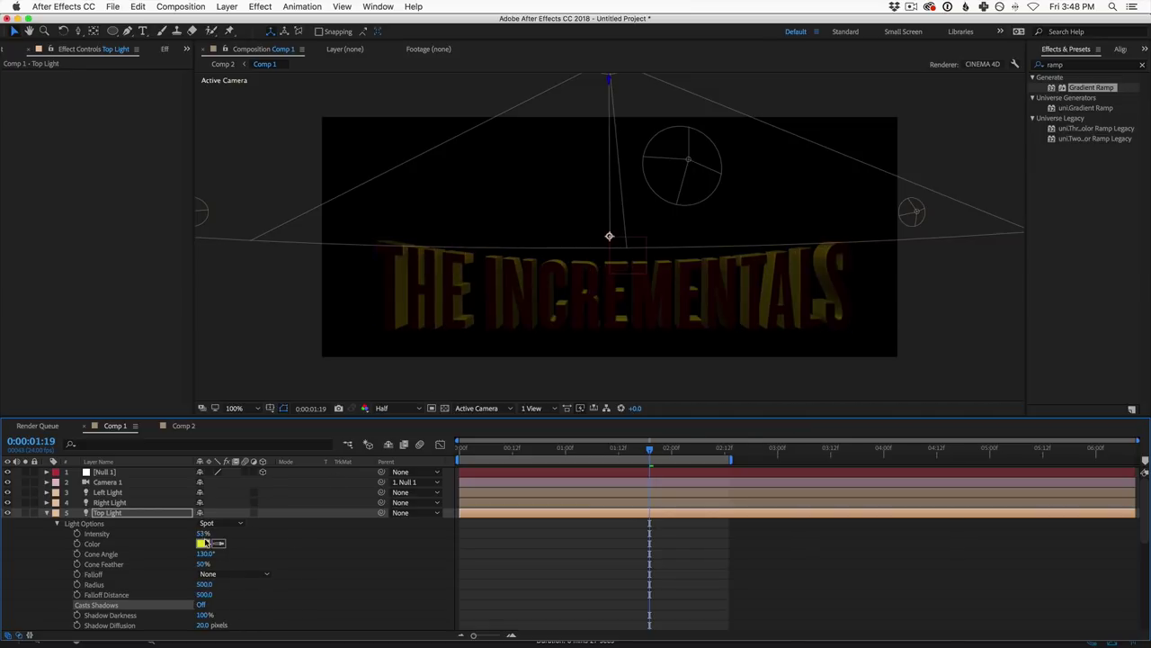
pyautogui.click(206, 608)
pyautogui.click(223, 620)
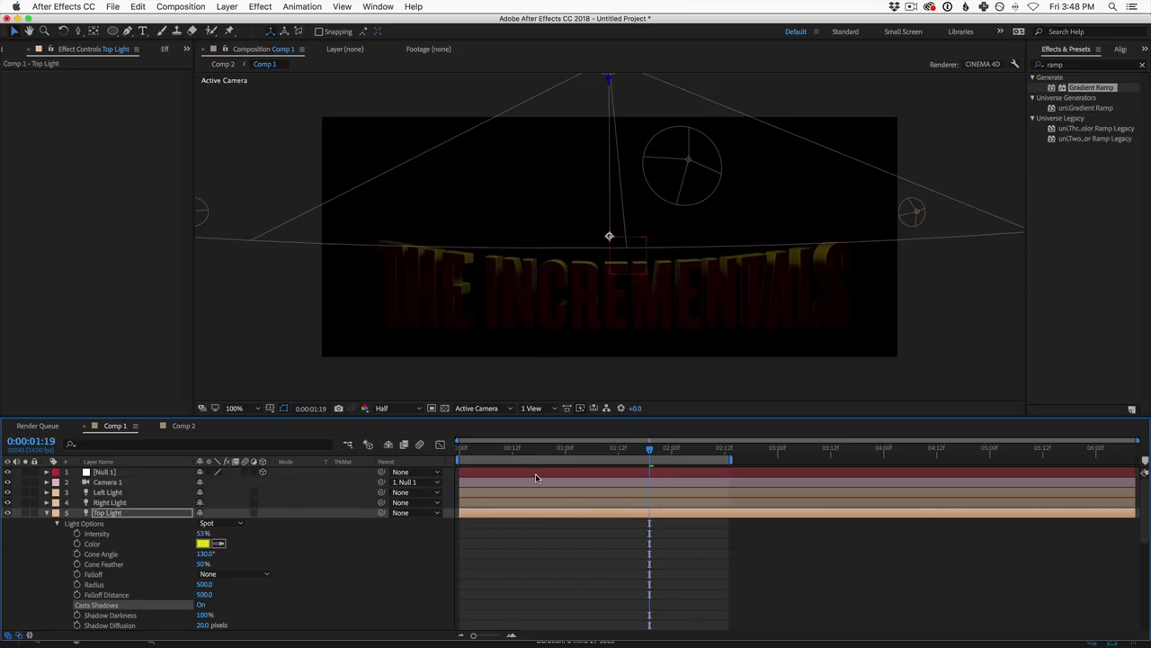
pyautogui.click(185, 426)
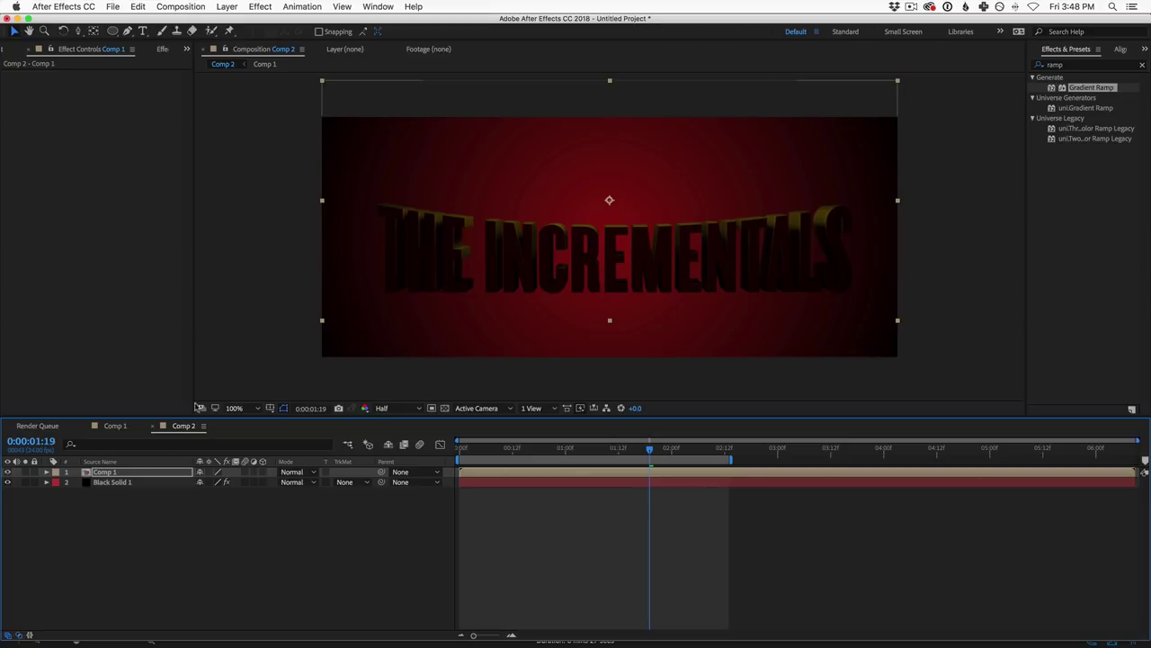
pyautogui.click(116, 426)
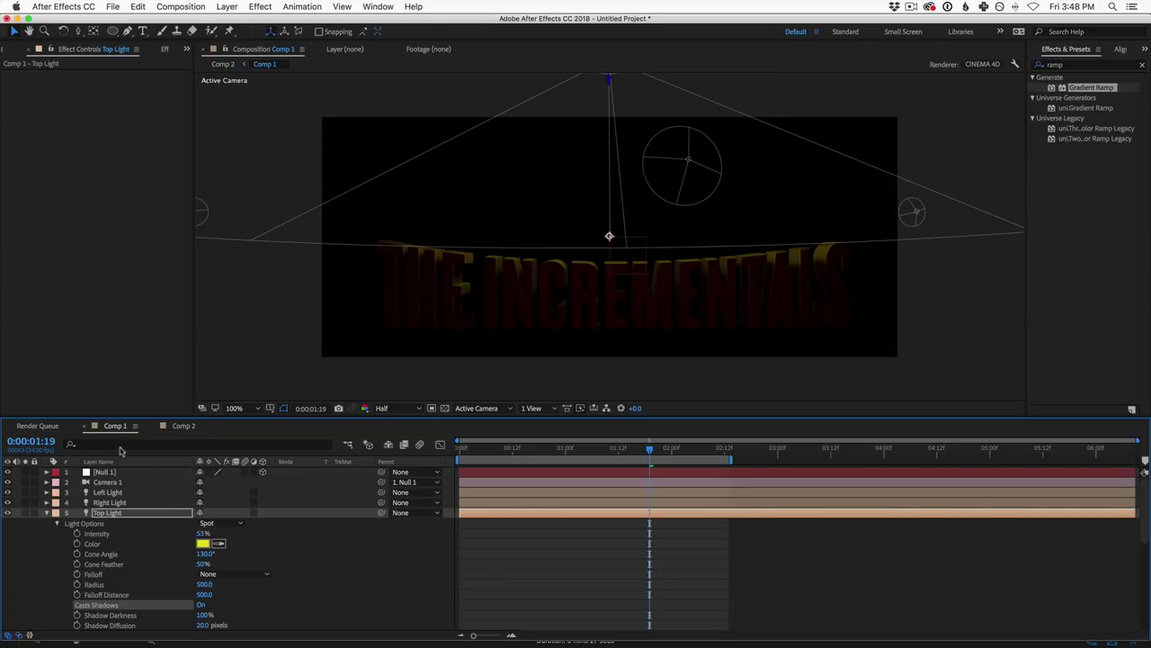
# Step: Raise the Right Light's intensity to 108% and turn off its shadow casting
pyautogui.click(110, 502)
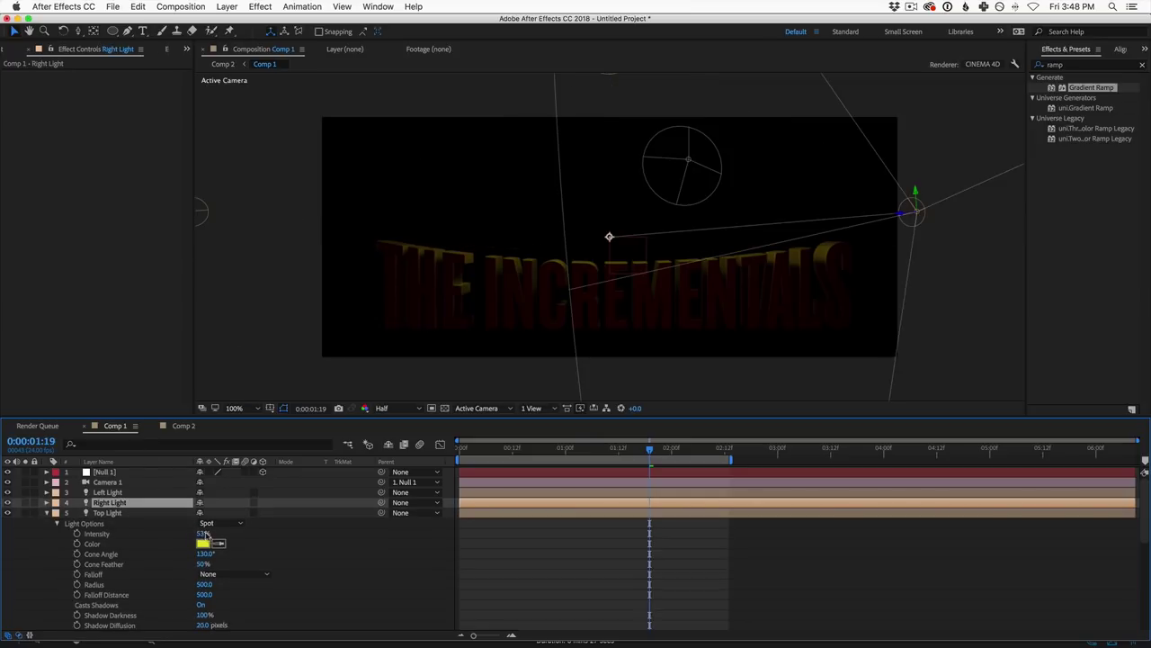
pyautogui.moveTo(204, 533)
pyautogui.mouseDown()
pyautogui.moveTo(256, 526)
pyautogui.moveTo(234, 531)
pyautogui.mouseUp()
pyautogui.hotkey('ctrl', 'Up')
pyautogui.press('a')
pyautogui.press('a')
pyautogui.click(204, 595)
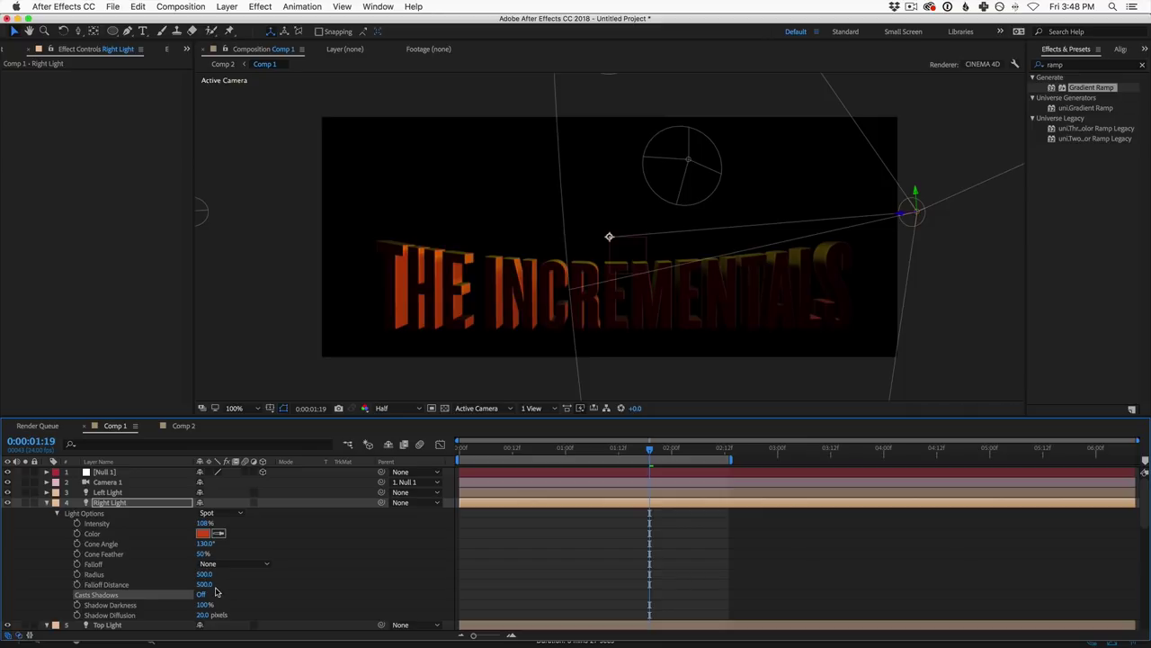
# Step: Change the Right Light's color to a darker, more saturated orange-red
pyautogui.click(204, 533)
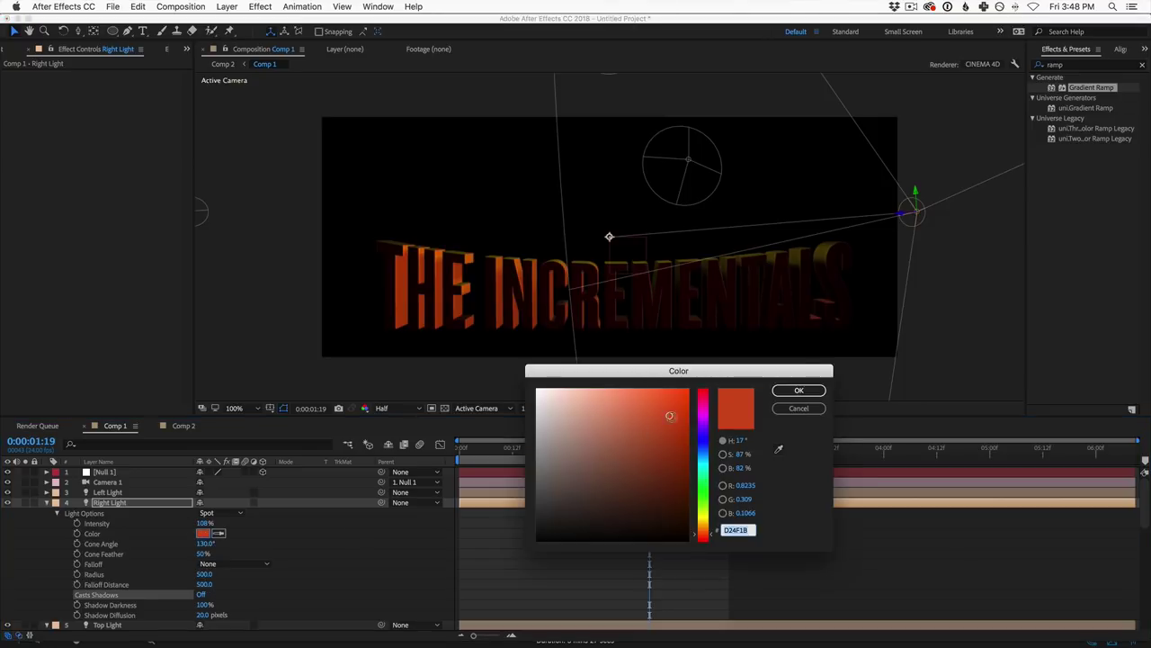
pyautogui.moveTo(670, 415); pyautogui.dragTo(684, 436)
pyautogui.click(794, 392)
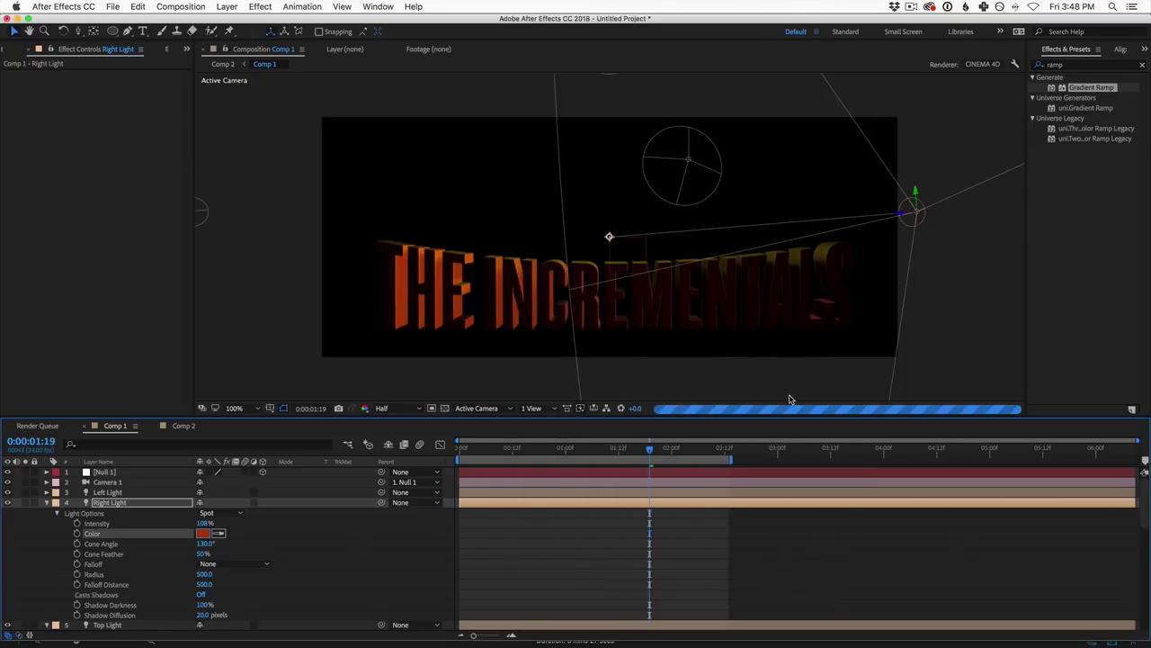
# Step: Reduce the Right Light's intensity to 63% and check the lettering against the gradient in Comp 2
pyautogui.moveTo(205, 522); pyautogui.dragTo(189, 523)
pyautogui.moveTo(179, 523); pyautogui.dragTo(177, 528)
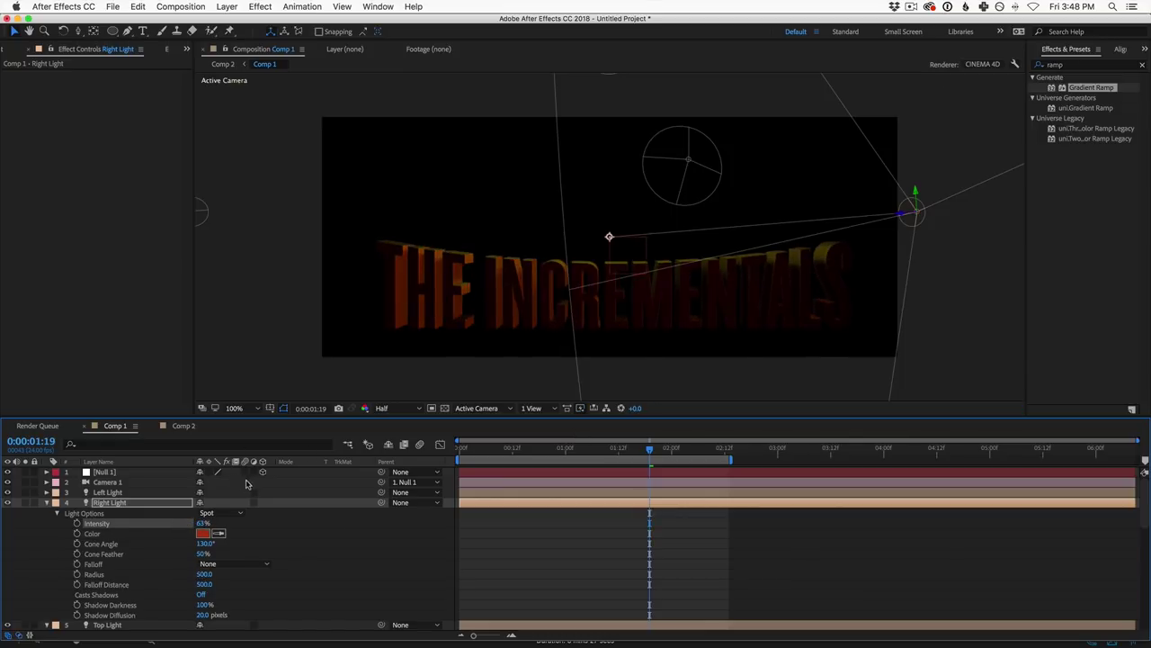
pyautogui.click(183, 426)
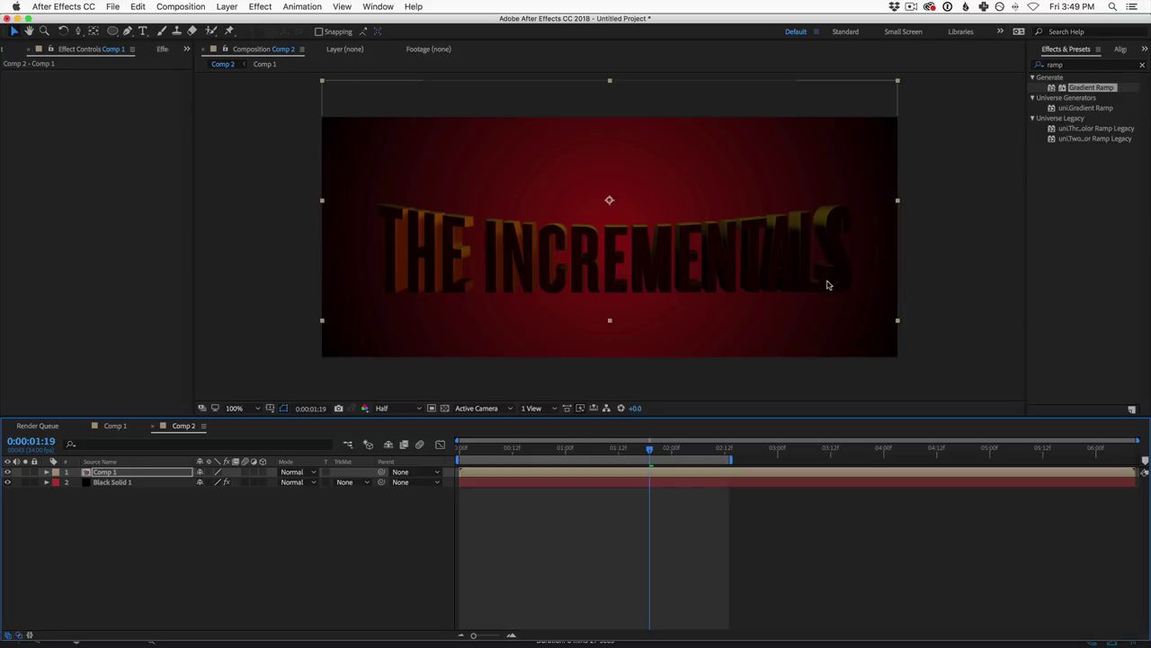
pyautogui.click(116, 425)
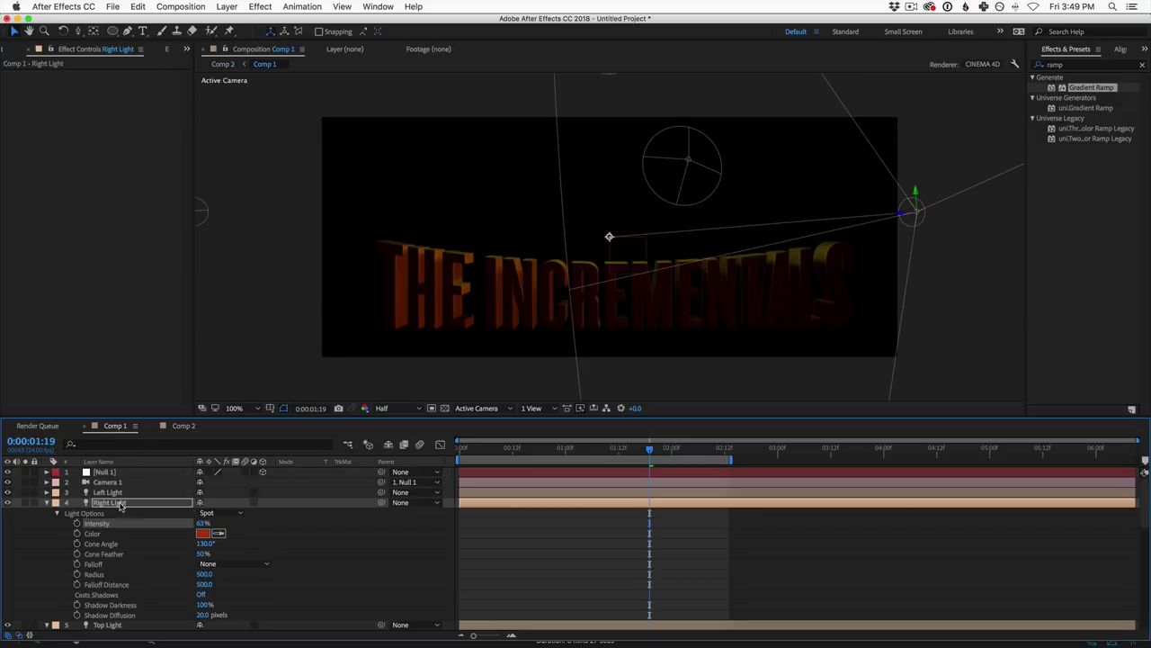
# Step: Turn off the Left Light's shadow casting and darken its orange-red color slightly
pyautogui.click(104, 493)
pyautogui.press('super+Right')
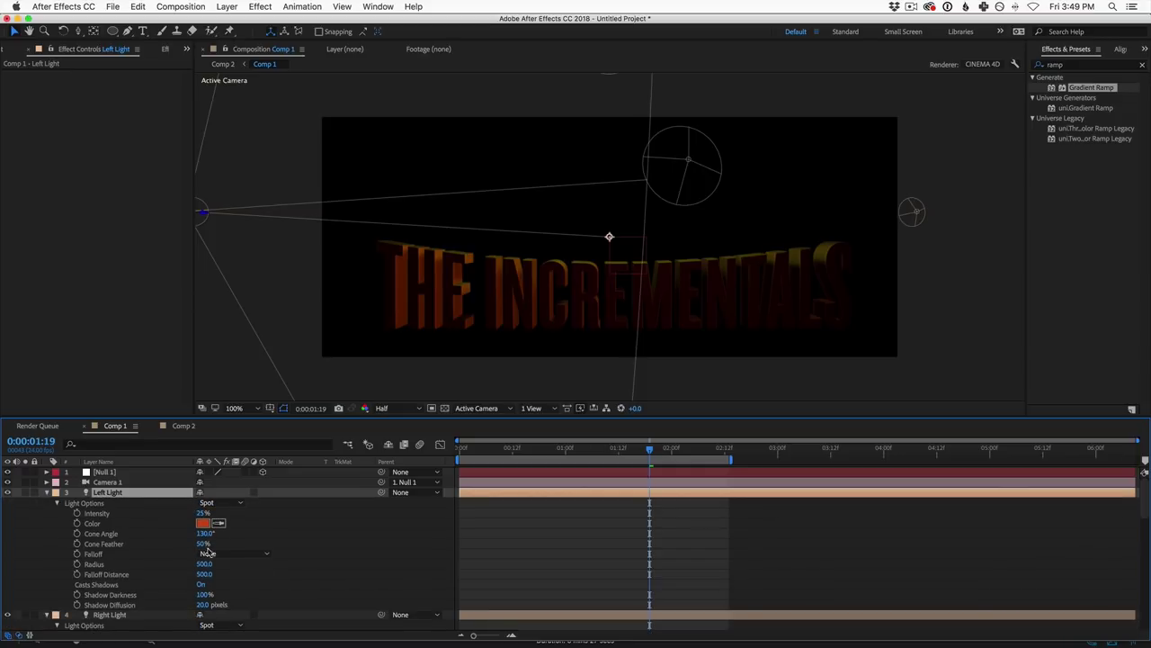
pyautogui.click(220, 583)
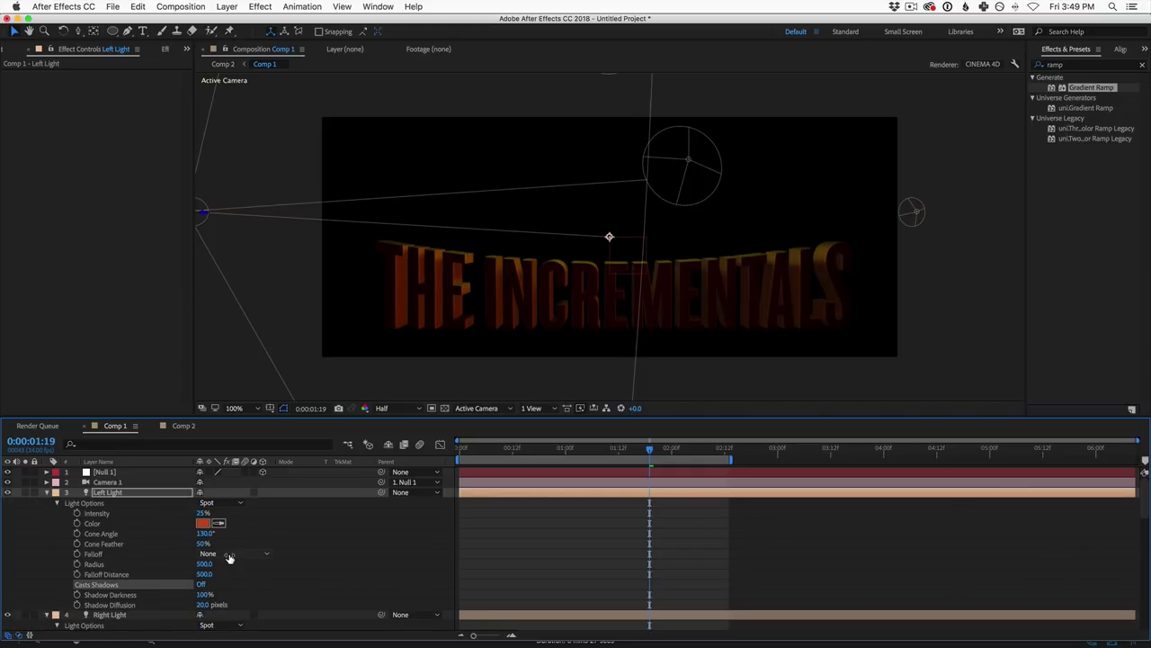
pyautogui.click(204, 523)
pyautogui.moveTo(670, 420); pyautogui.dragTo(674, 427)
pyautogui.click(799, 392)
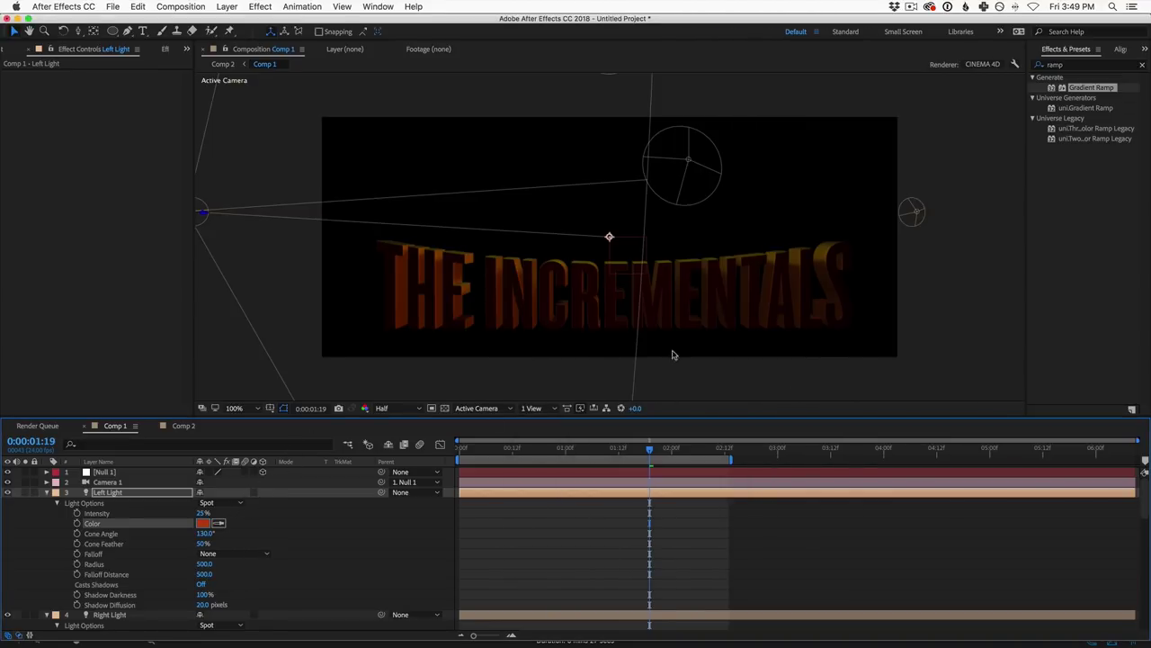
# Step: Raise the Left Light's intensity to 60% and check the lettering against the gradient in Comp 2
pyautogui.moveTo(203, 513); pyautogui.dragTo(226, 515)
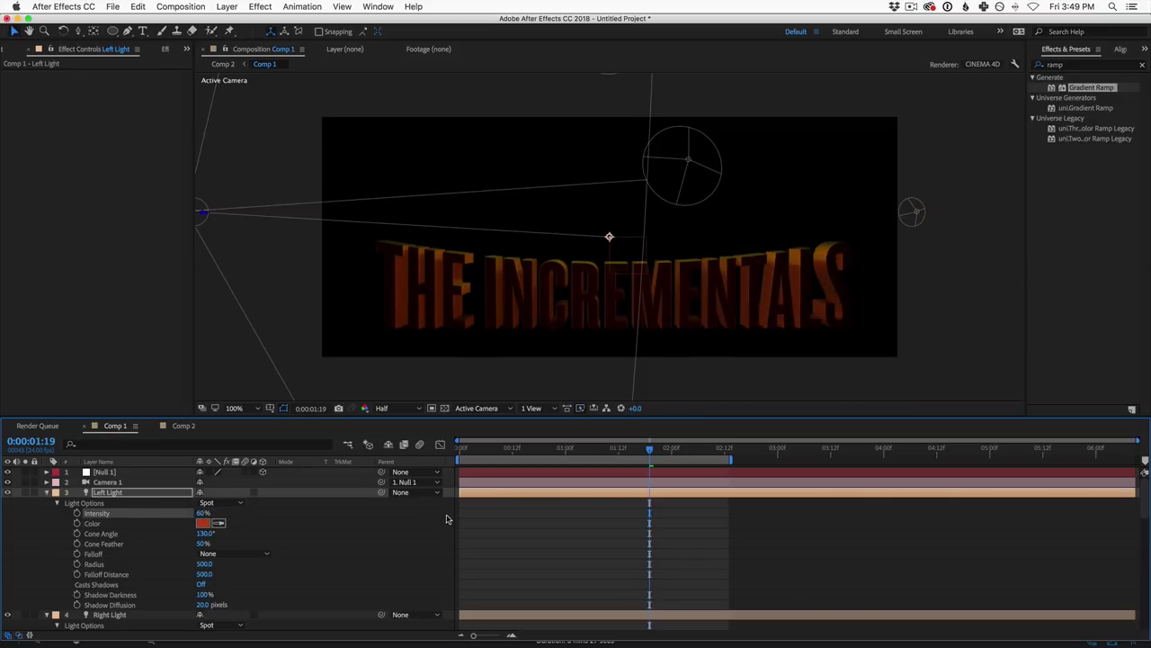
pyautogui.click(183, 426)
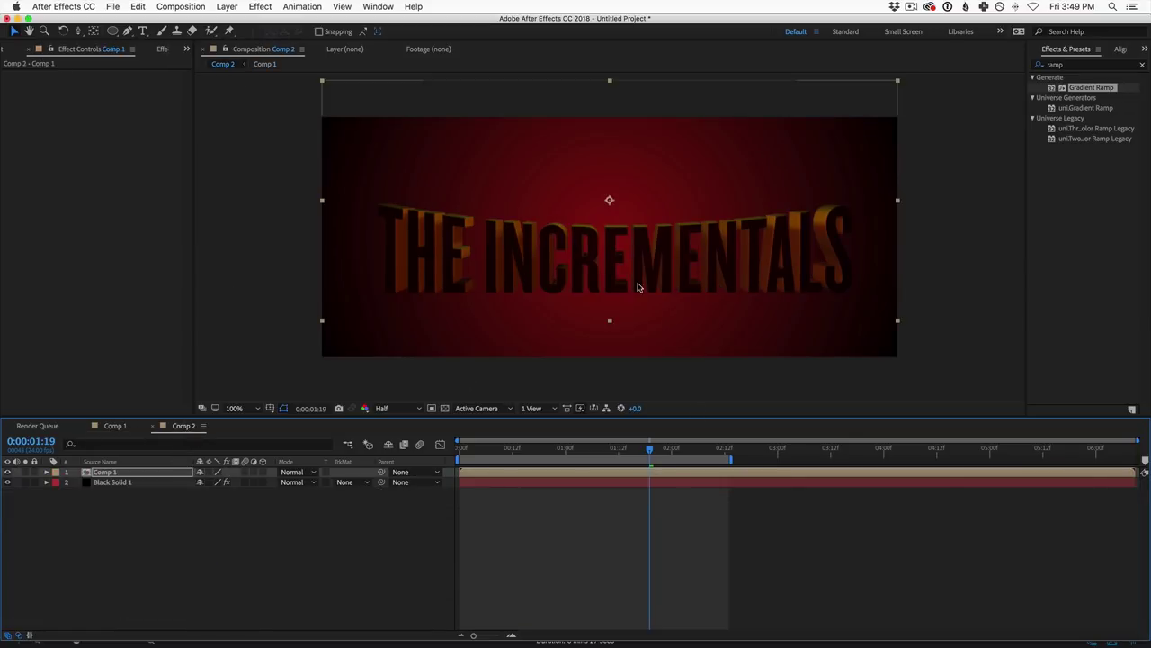
pyautogui.hotkey('shift', 'Up')
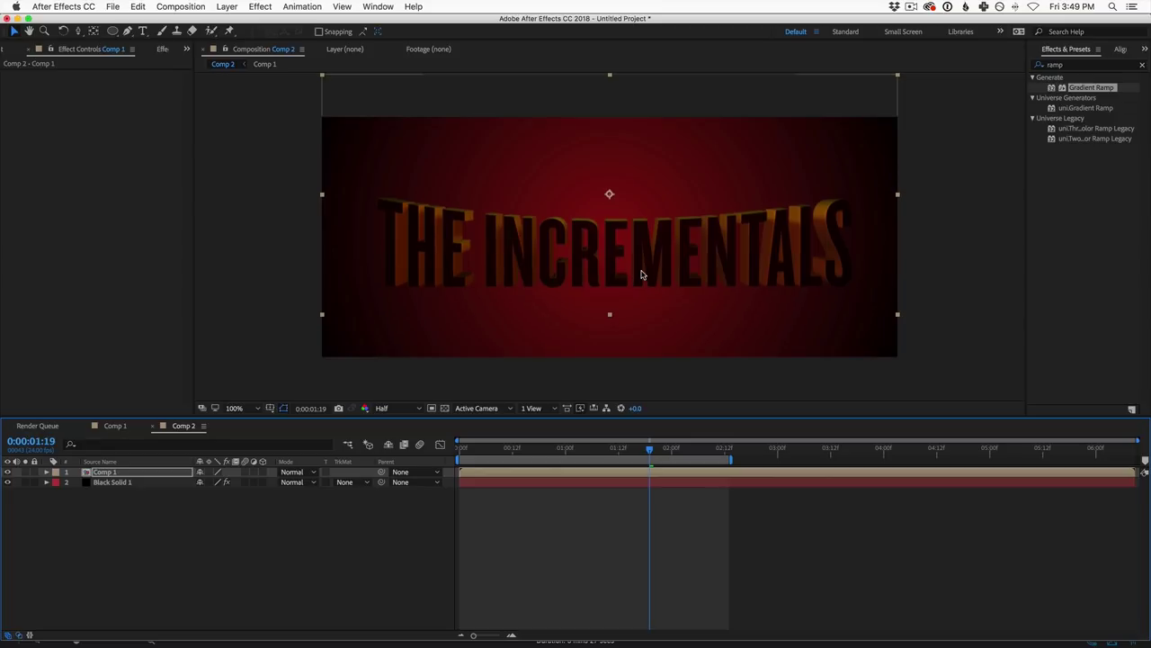
pyautogui.hotkey('shift', 'Down')
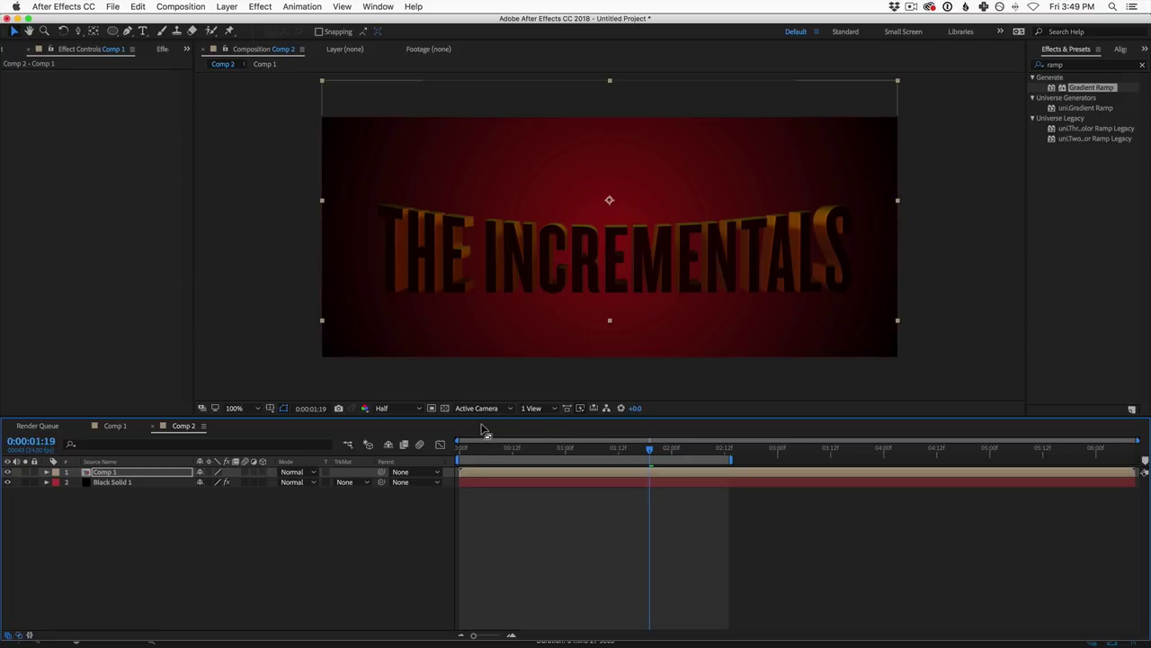
pyautogui.moveTo(536, 454); pyautogui.dragTo(636, 449)
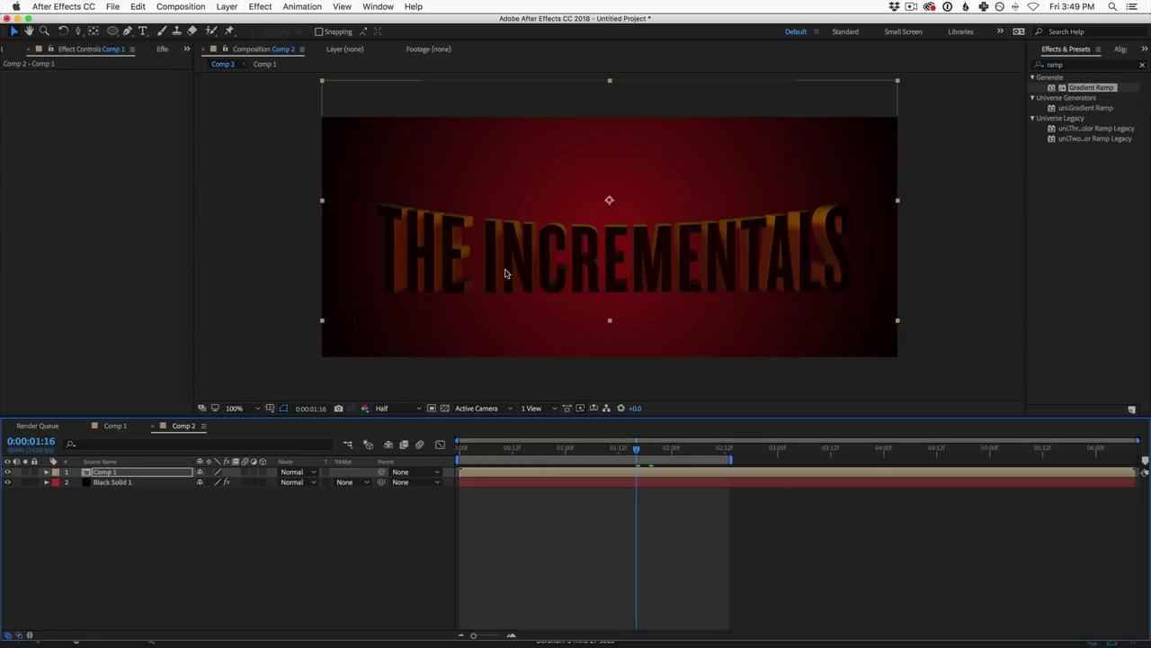
# Step: Create a 1920 x 800 px solid in Comp 2 with the orange color E75B0F
pyautogui.click(226, 6)
pyautogui.moveTo(230, 22)
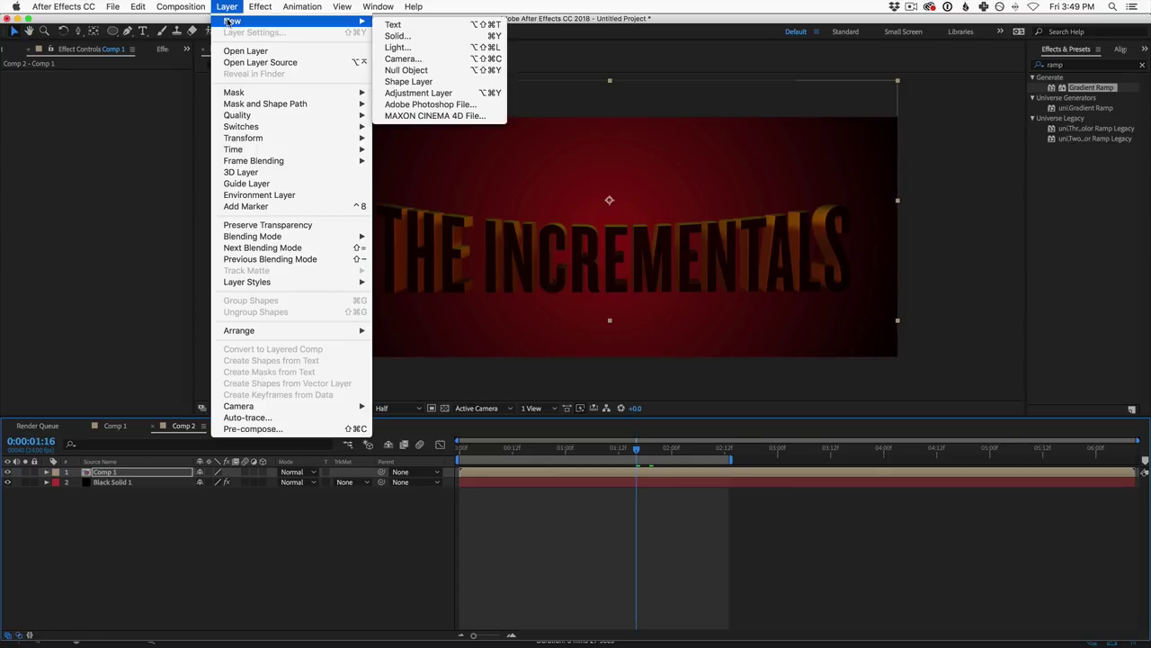
pyautogui.click(480, 37)
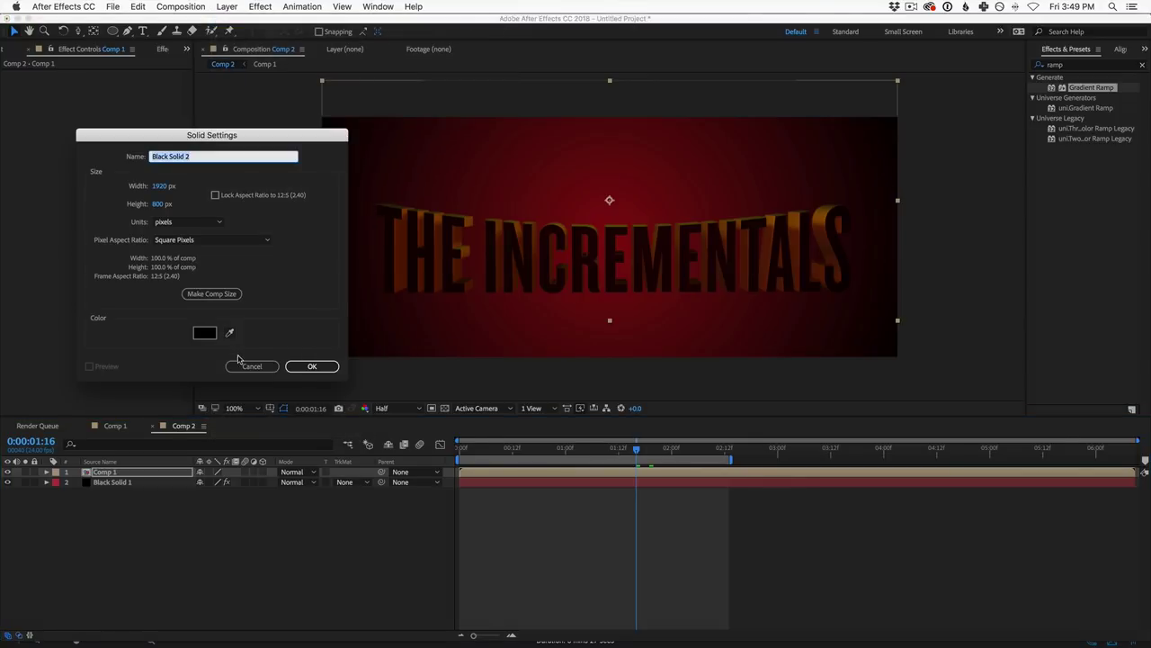
pyautogui.click(205, 333)
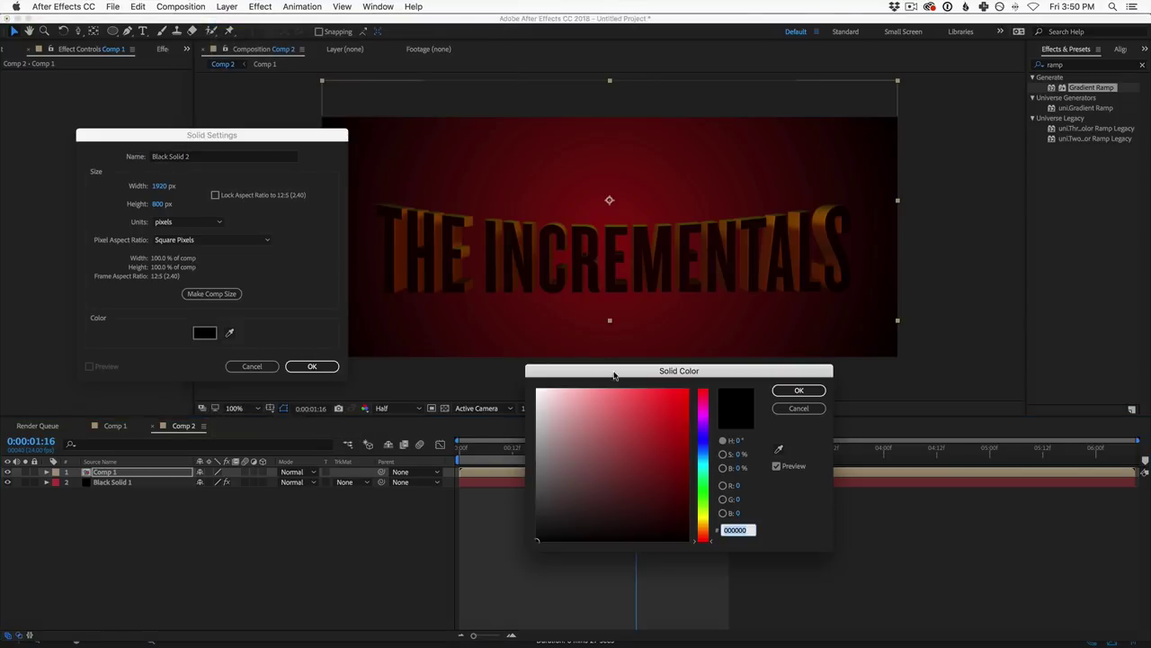
pyautogui.moveTo(684, 462); pyautogui.dragTo(674, 408)
pyautogui.moveTo(710, 540); pyautogui.dragTo(709, 533)
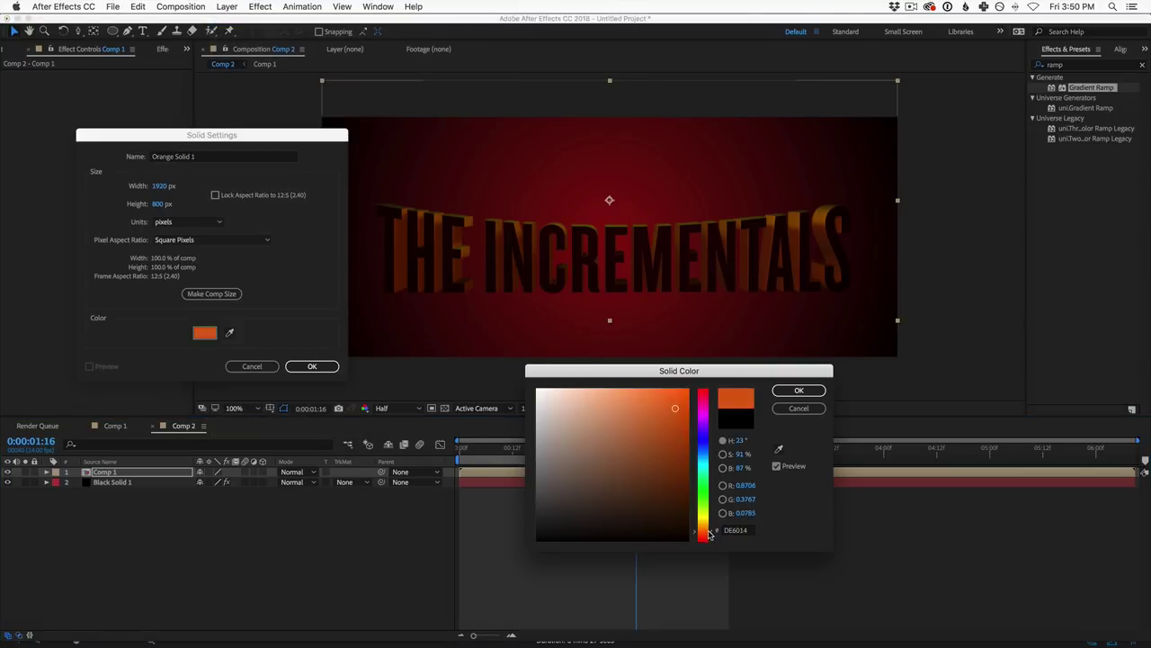
pyautogui.moveTo(684, 412); pyautogui.dragTo(678, 403)
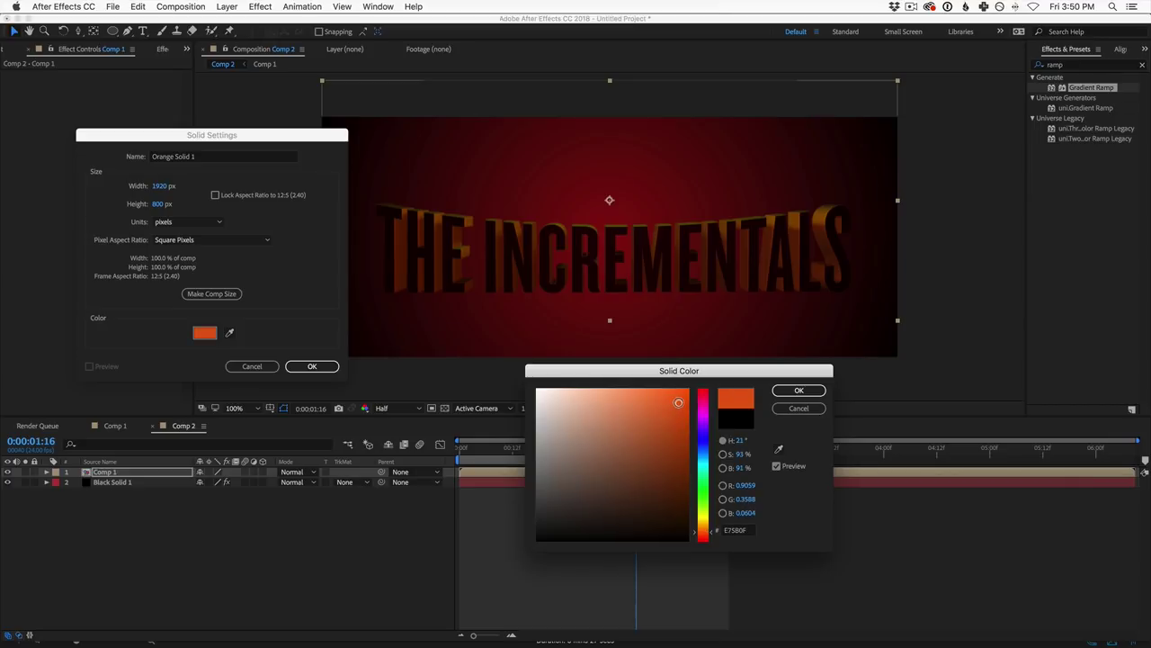
pyautogui.click(795, 392)
pyautogui.click(313, 366)
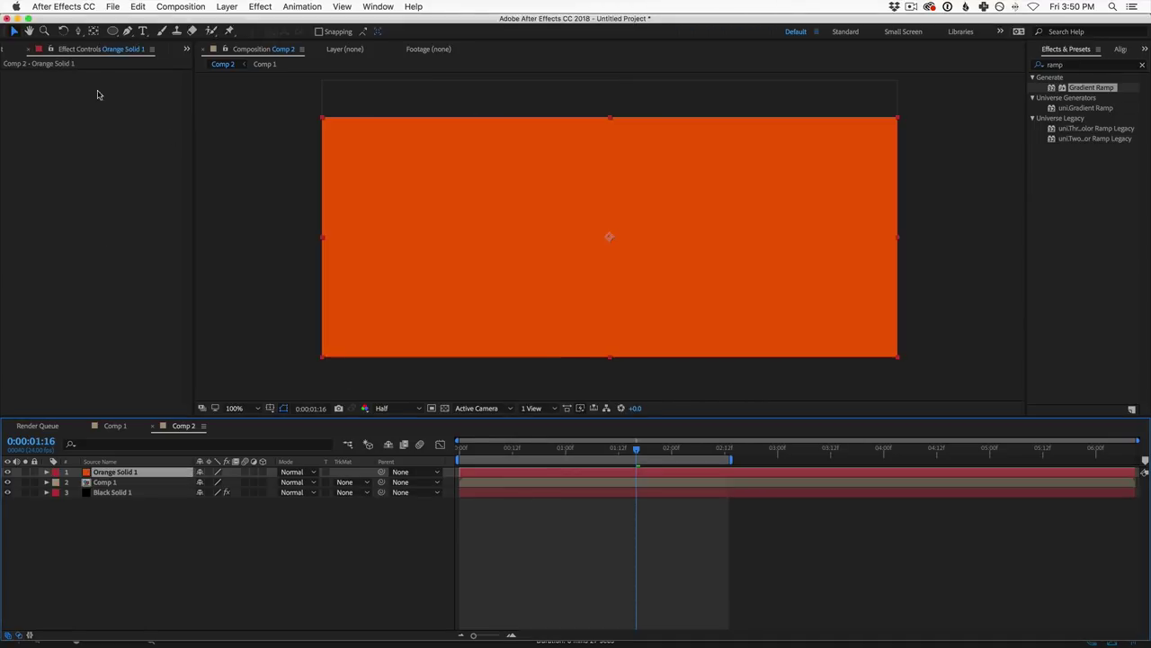
# Step: Draw an elliptical mask around the middle of the orange solid and set its Mask Feather to 216 pixels
pyautogui.moveTo(112, 32); pyautogui.dragTo(159, 59)
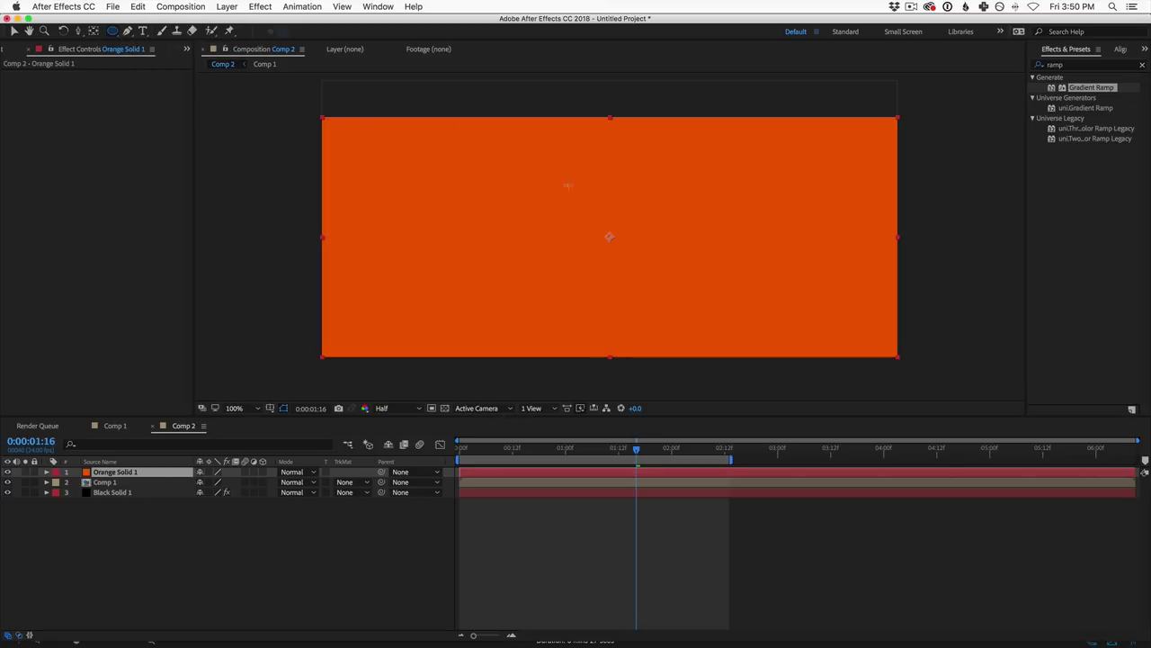
pyautogui.moveTo(522, 183); pyautogui.dragTo(707, 318)
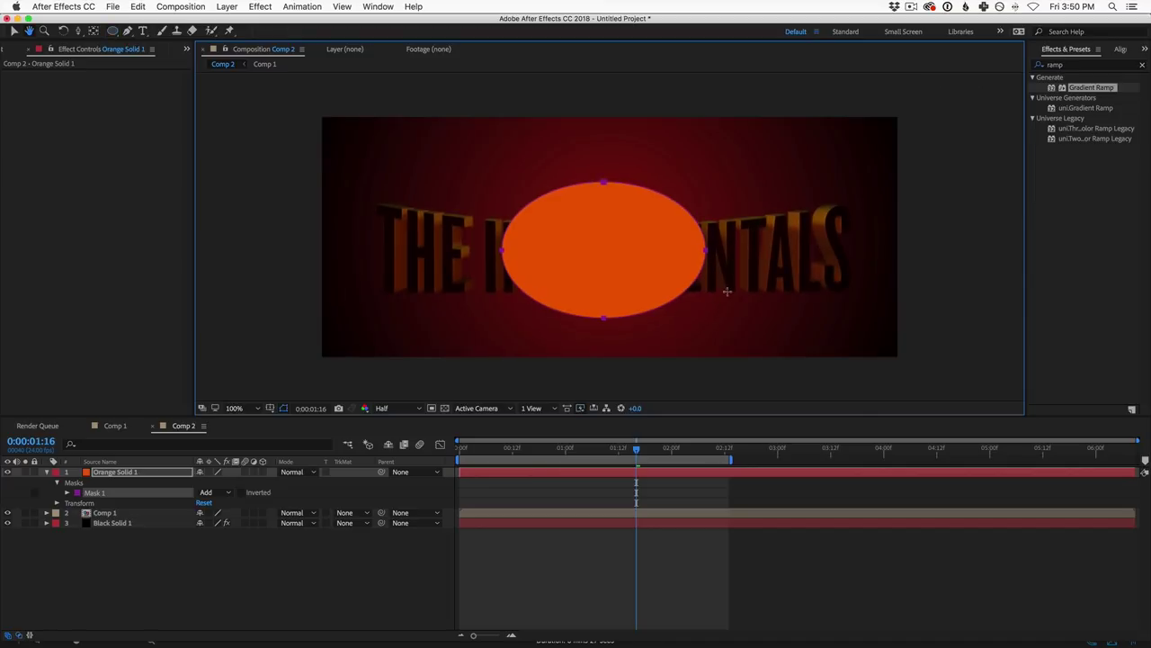
pyautogui.press('f')
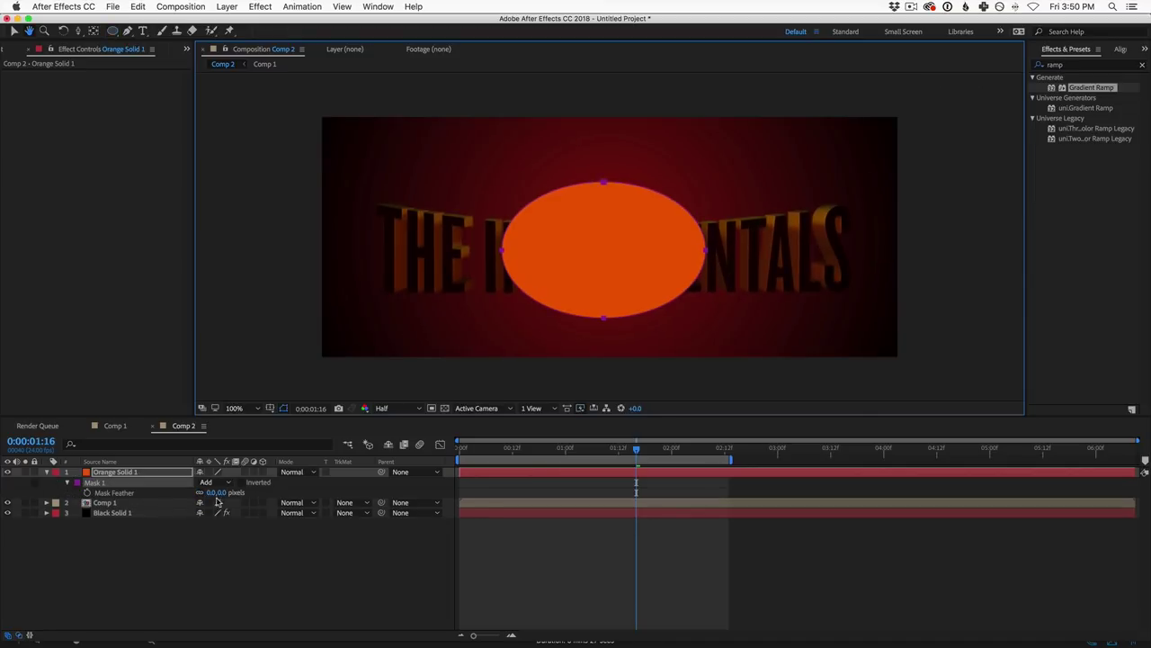
pyautogui.moveTo(215, 492); pyautogui.dragTo(343, 493)
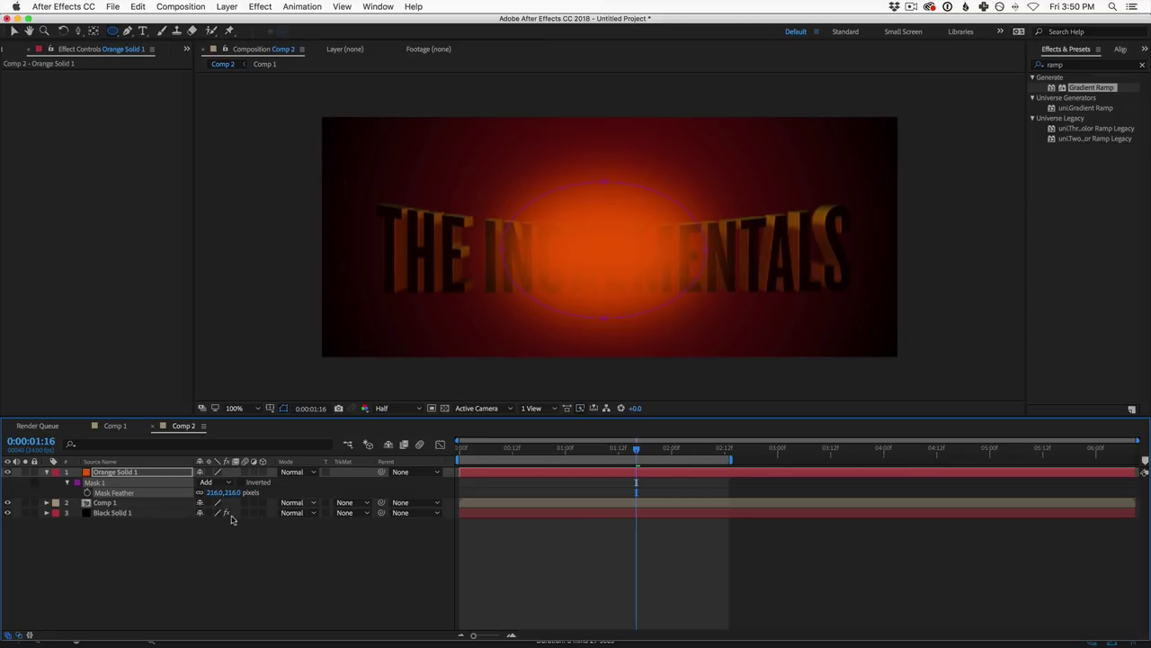
# Step: Move the orange solid beneath the Comp 1 layer and check the glow behind the lettering at an earlier frame
pyautogui.moveTo(117, 475); pyautogui.dragTo(121, 506)
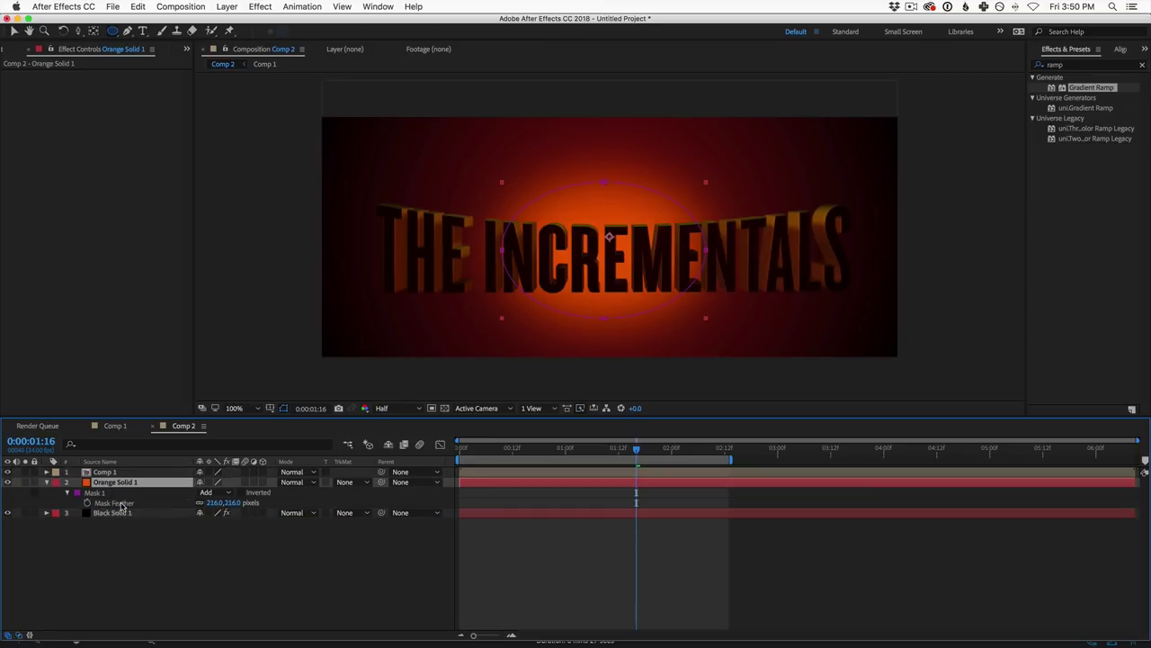
pyautogui.click(168, 544)
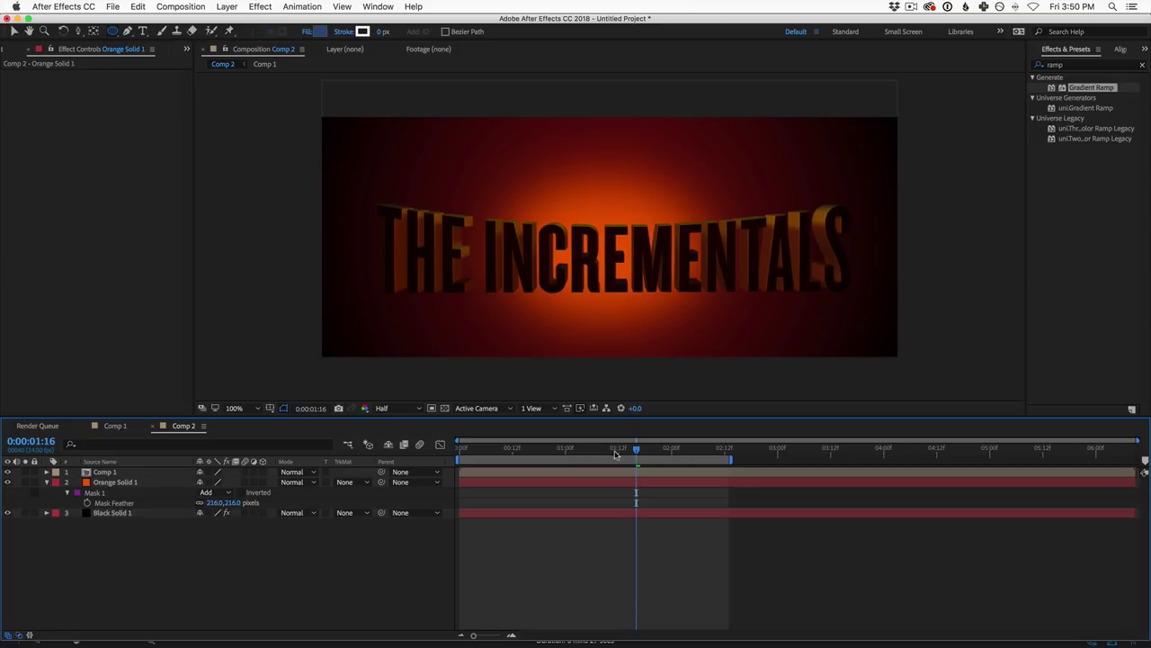
pyautogui.moveTo(621, 456)
pyautogui.mouseDown()
pyautogui.moveTo(455, 459)
pyautogui.moveTo(604, 448)
pyautogui.mouseUp()
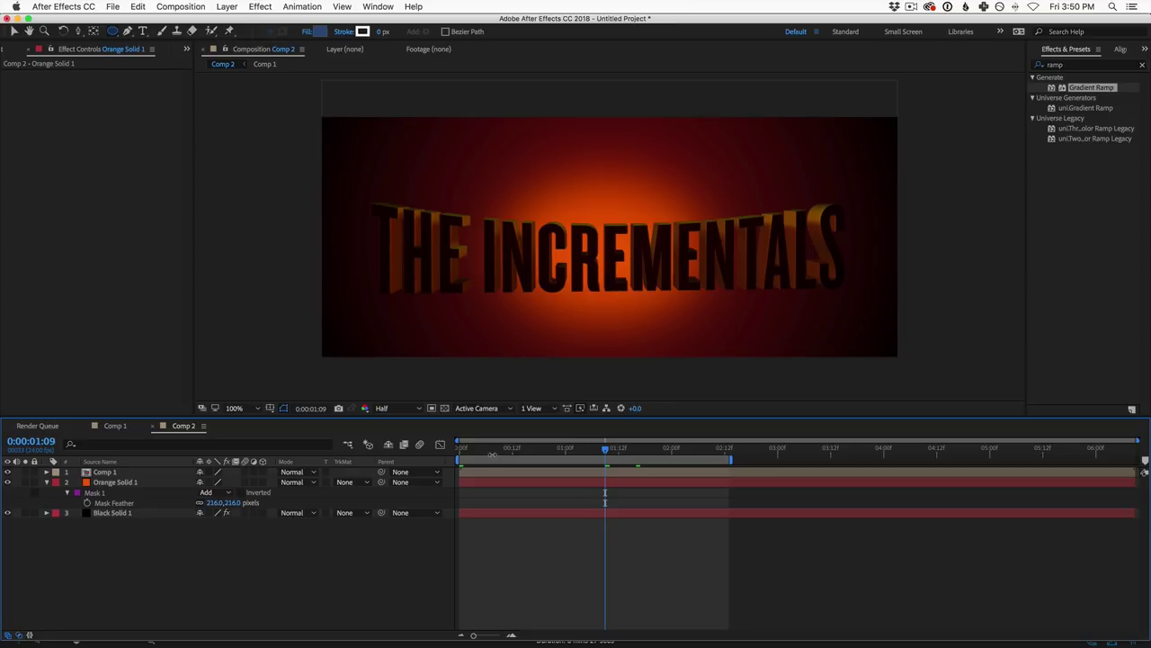
# Step: Keyframe the orange solid's Opacity from 0% at 0:00:00:14 to 100% at about 0:00:01:13
pyautogui.click(457, 452)
pyautogui.click(457, 454)
pyautogui.click(108, 483)
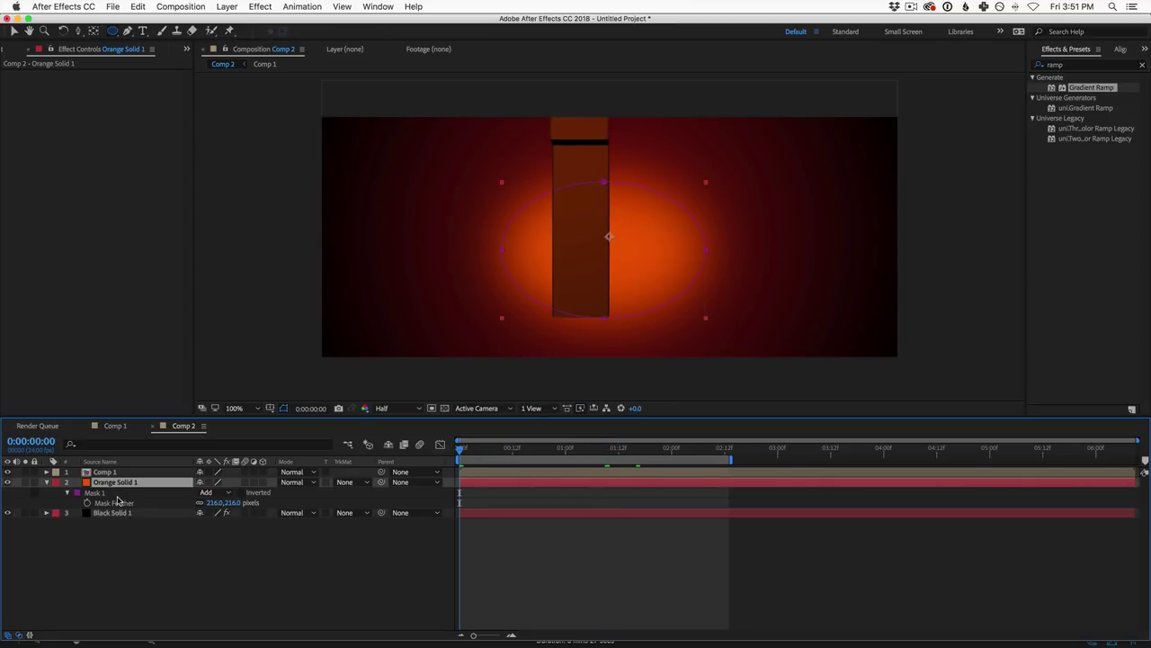
pyautogui.press('t')
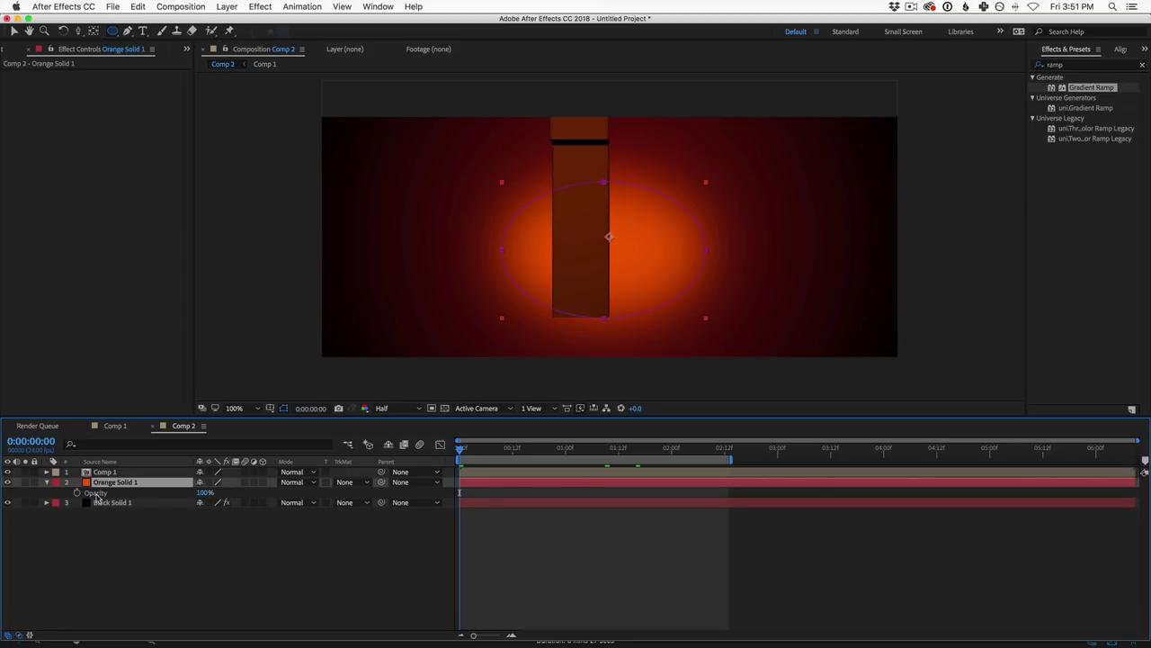
pyautogui.click(77, 493)
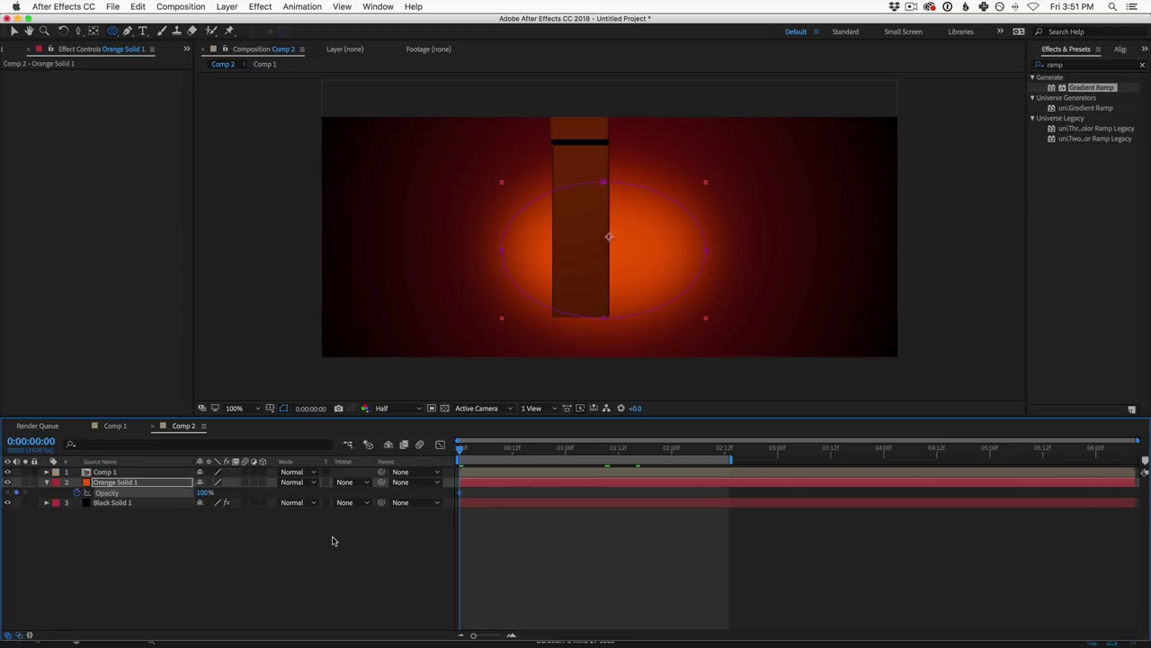
pyautogui.moveTo(460, 494); pyautogui.dragTo(626, 497)
pyautogui.click(522, 449)
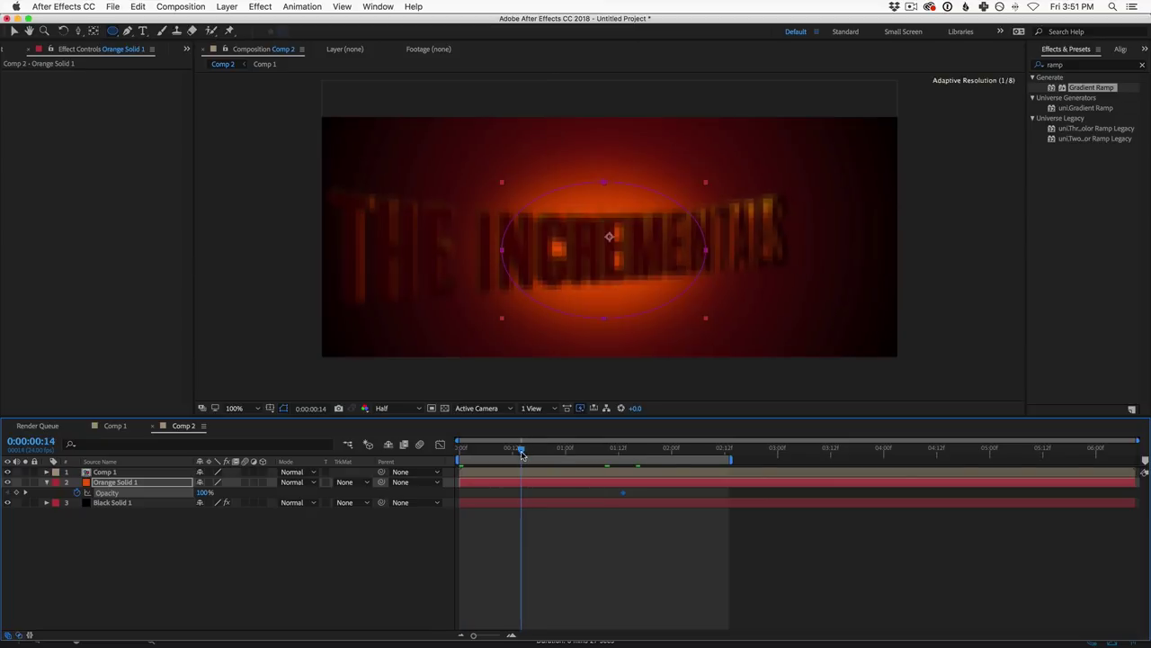
pyautogui.moveTo(205, 493); pyautogui.dragTo(4, 483)
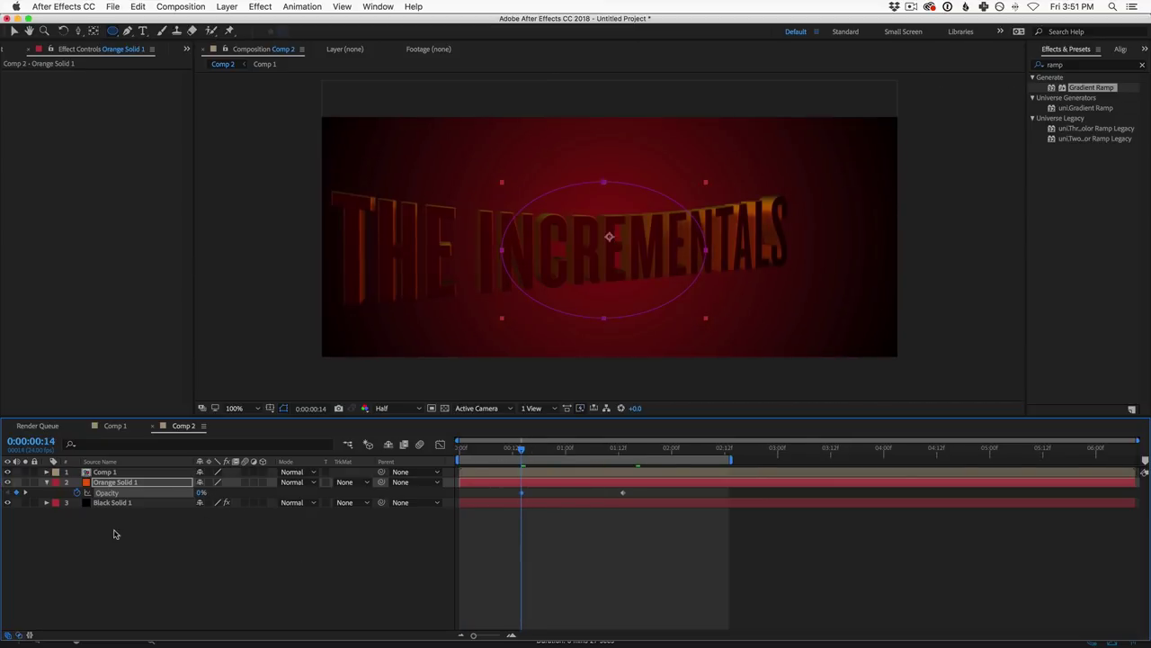
# Step: Duplicate the gradient background solid and delete the Gradient Ramp effect from the lower copy
pyautogui.click(113, 503)
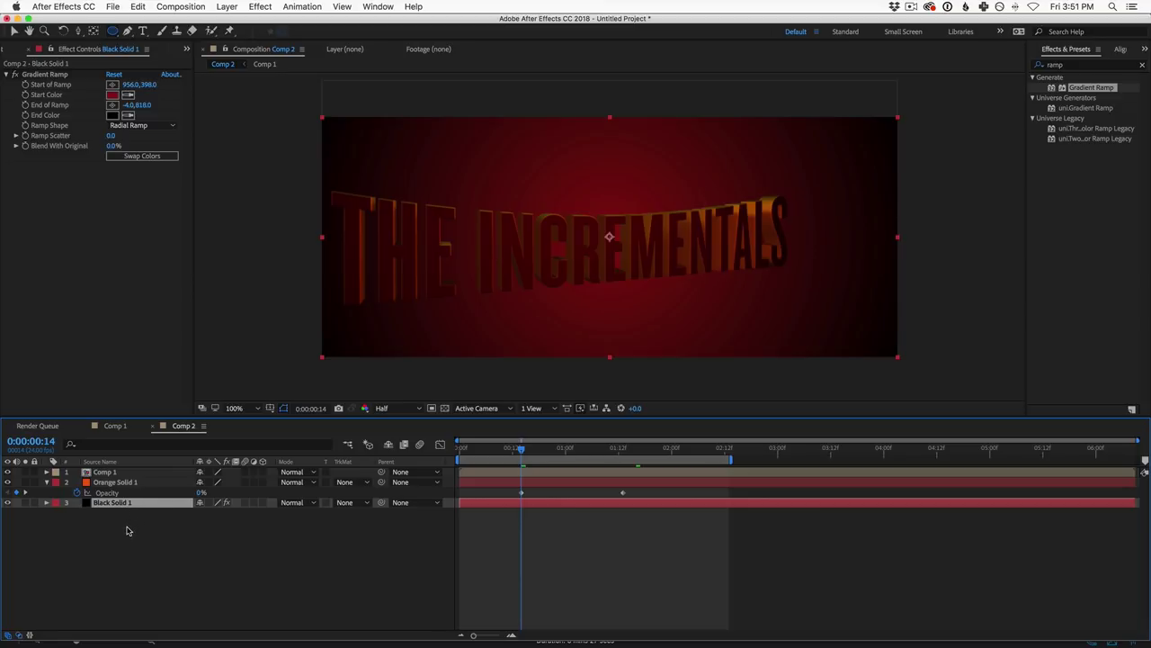
pyautogui.press('super+d')
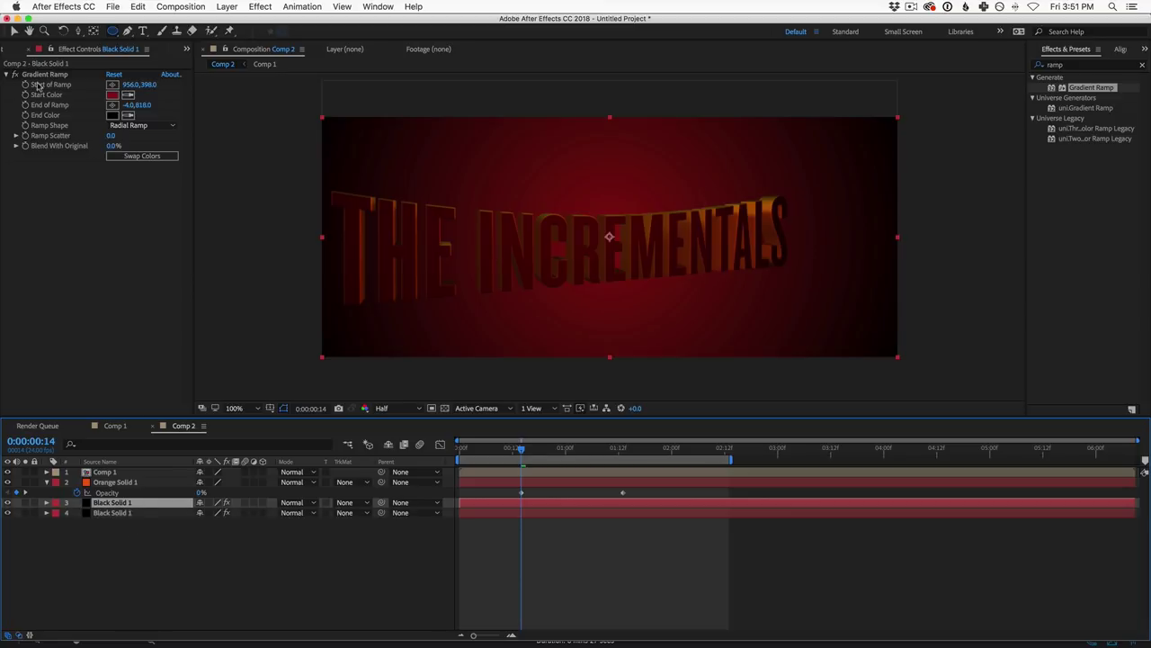
pyautogui.press('super+Down')
pyautogui.click(49, 75)
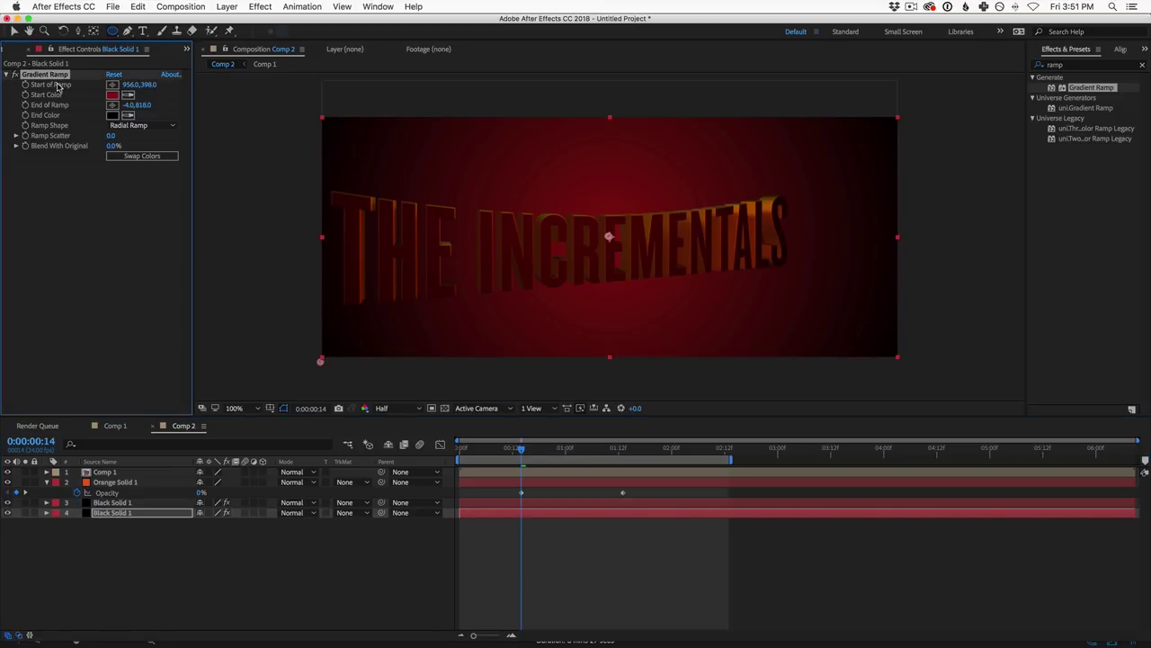
pyautogui.press('Delete')
pyautogui.click(25, 513)
pyautogui.click(25, 513)
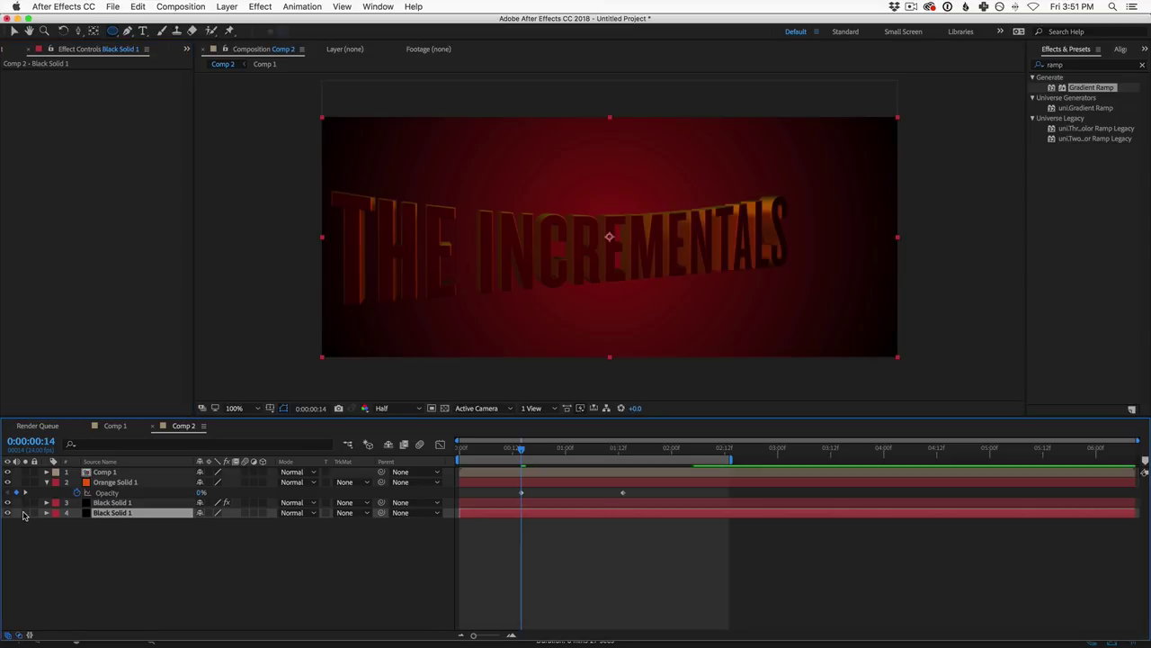
# Step: Keyframe the gradient solid's Opacity from 0% at 0:00:00:00 to 100% at about 0:00:01:09 and preview the animation
pyautogui.click(113, 502)
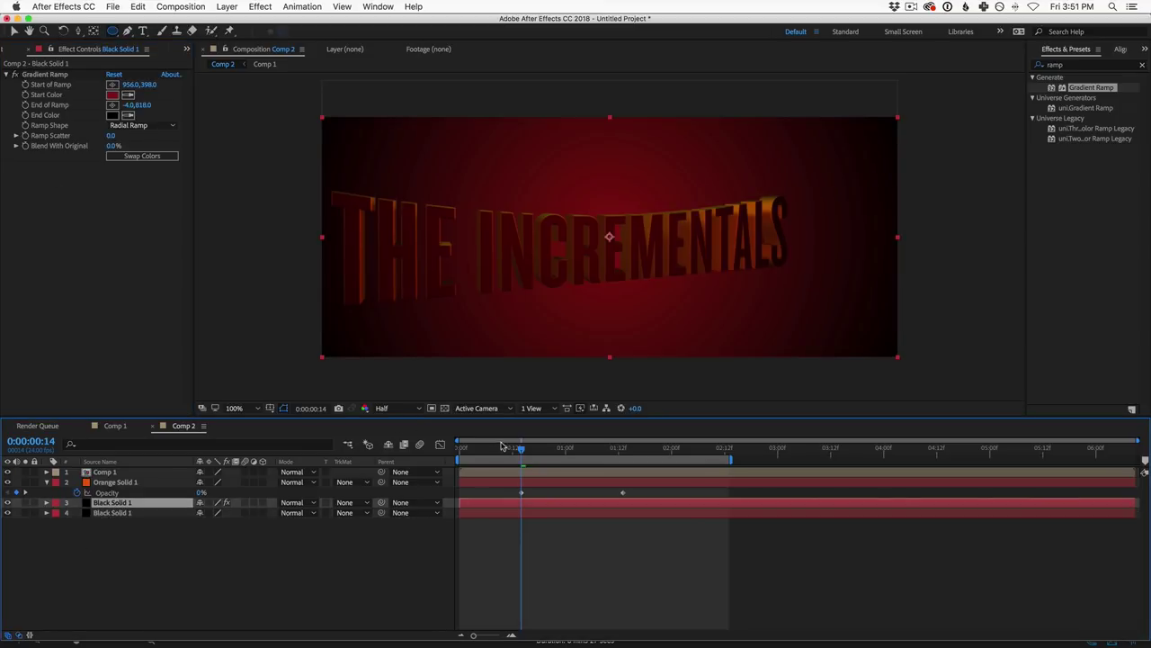
pyautogui.press('Home')
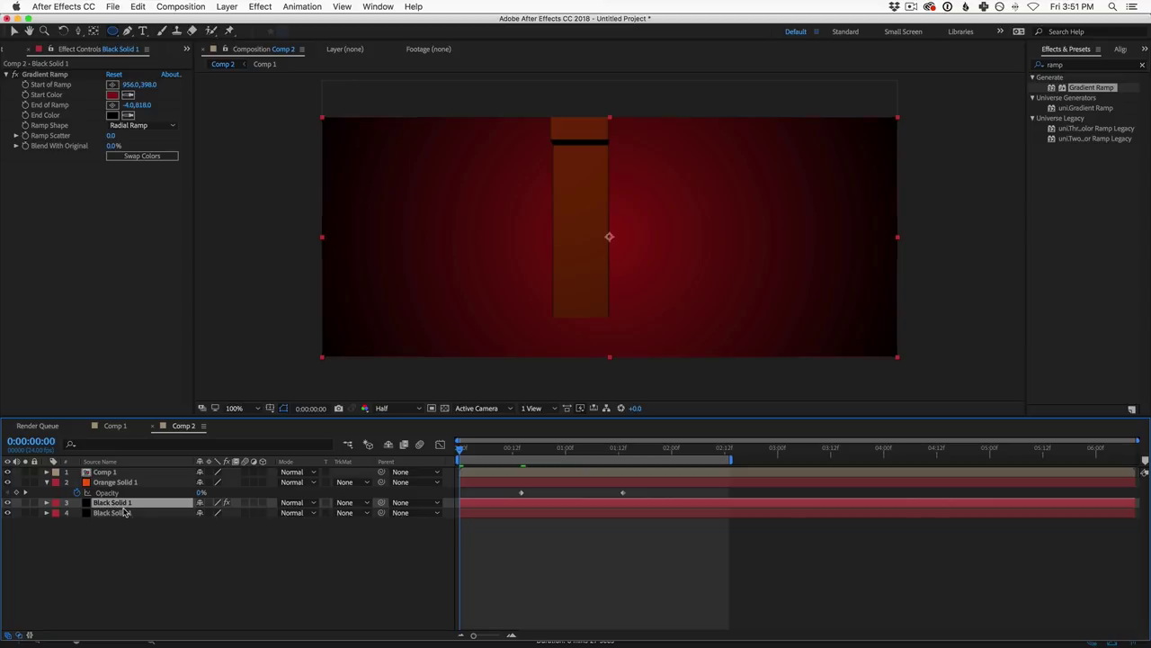
pyautogui.press('t')
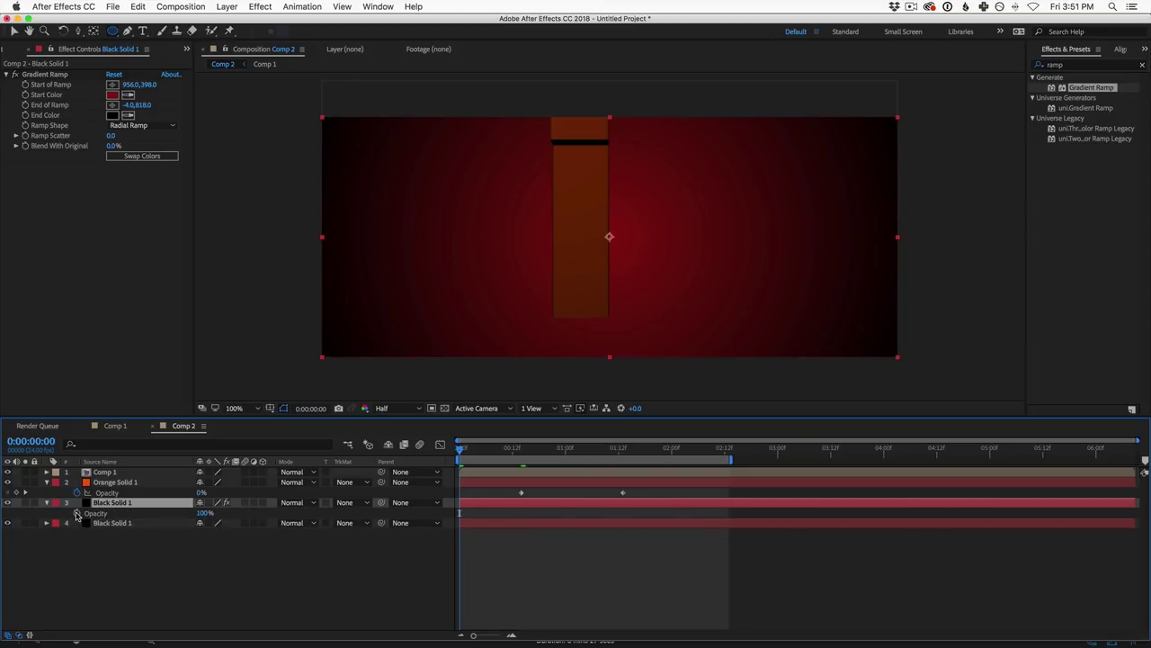
pyautogui.click(76, 513)
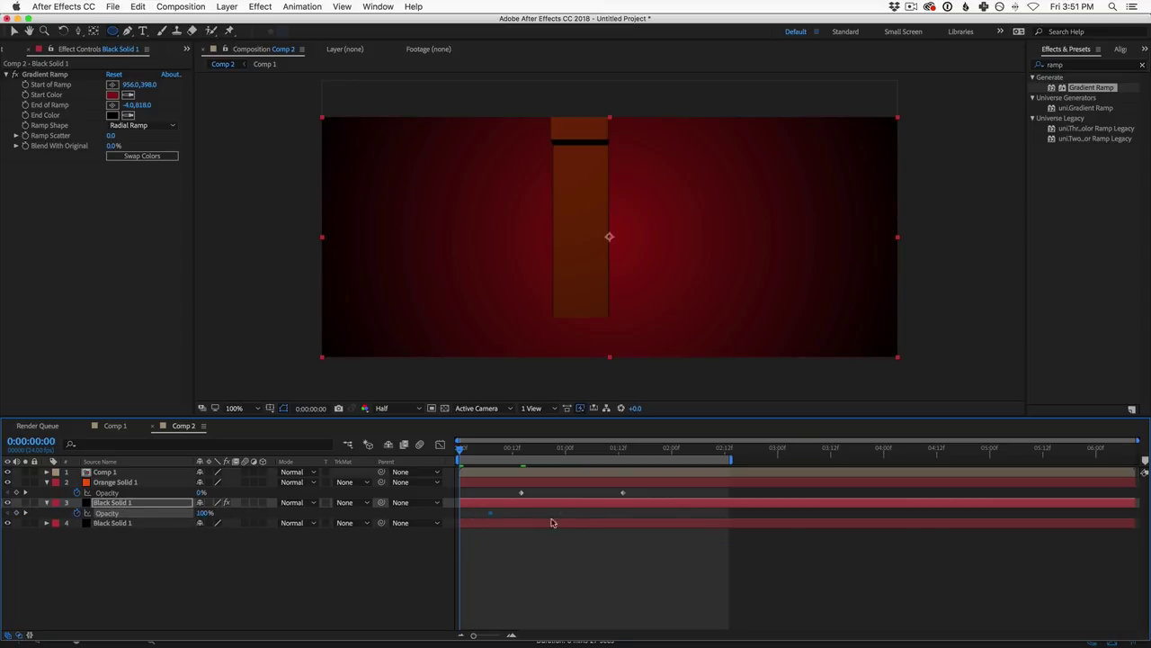
pyautogui.moveTo(200, 513); pyautogui.dragTo(99, 513)
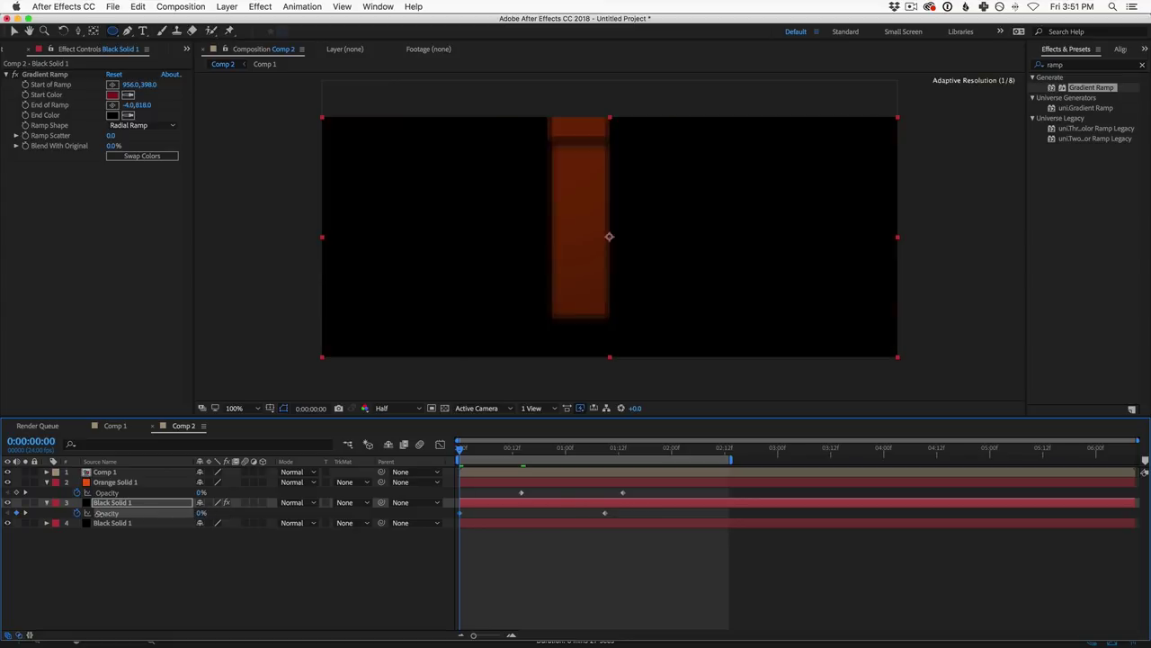
pyautogui.moveTo(465, 447); pyautogui.dragTo(578, 475)
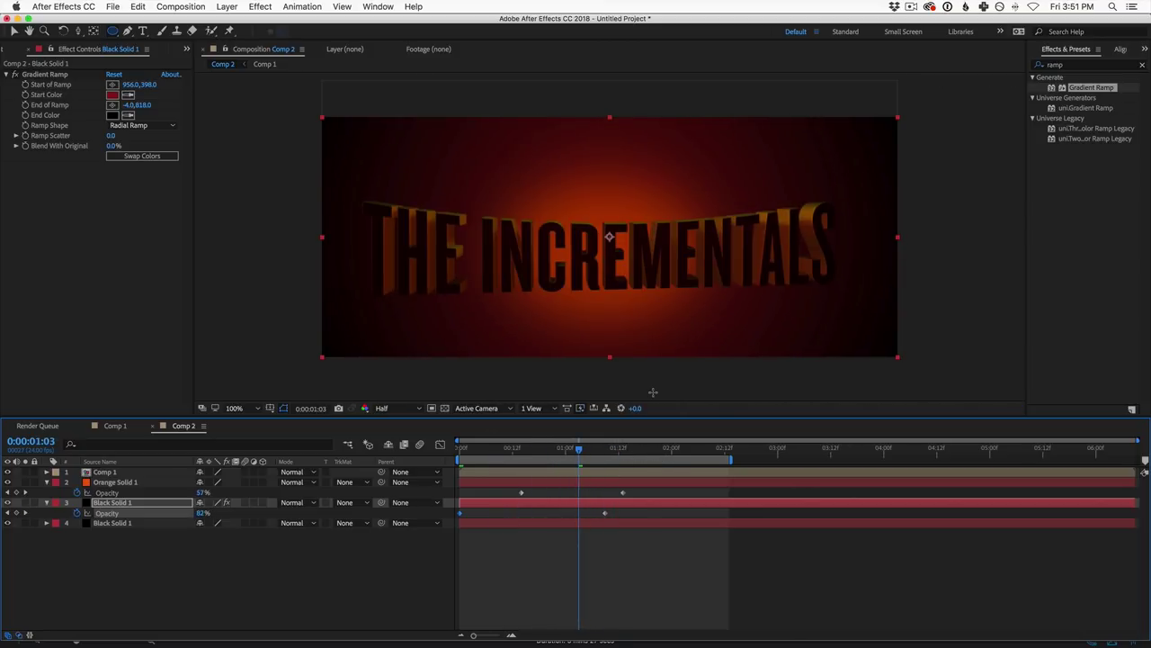
pyautogui.press('space')
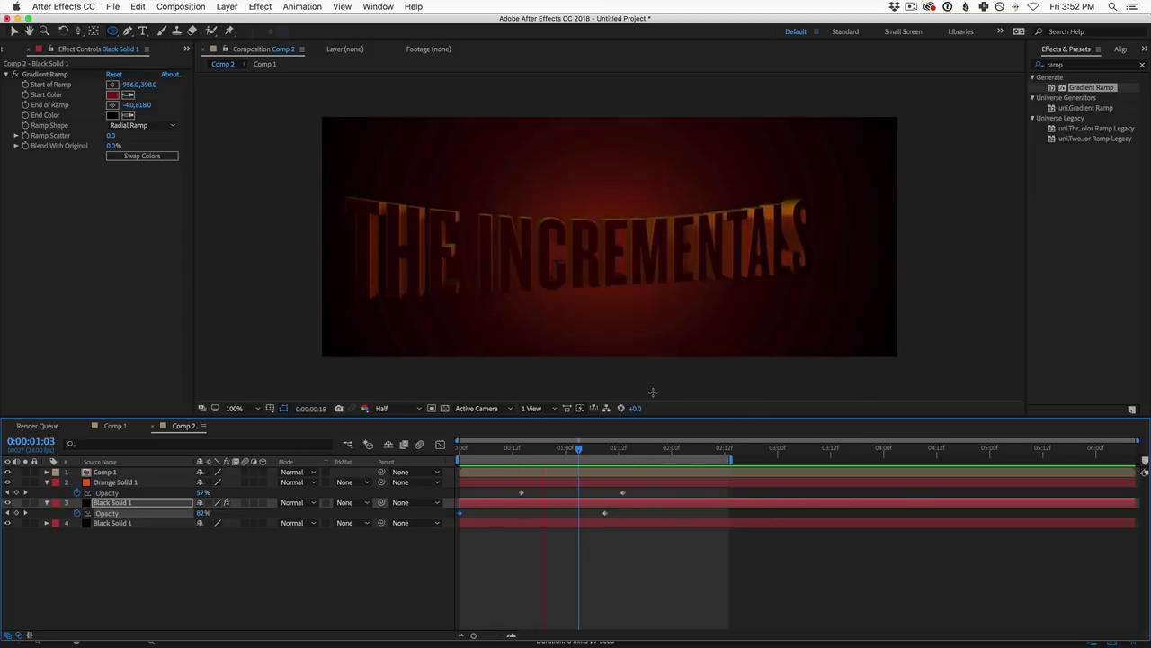
pyautogui.press('space')
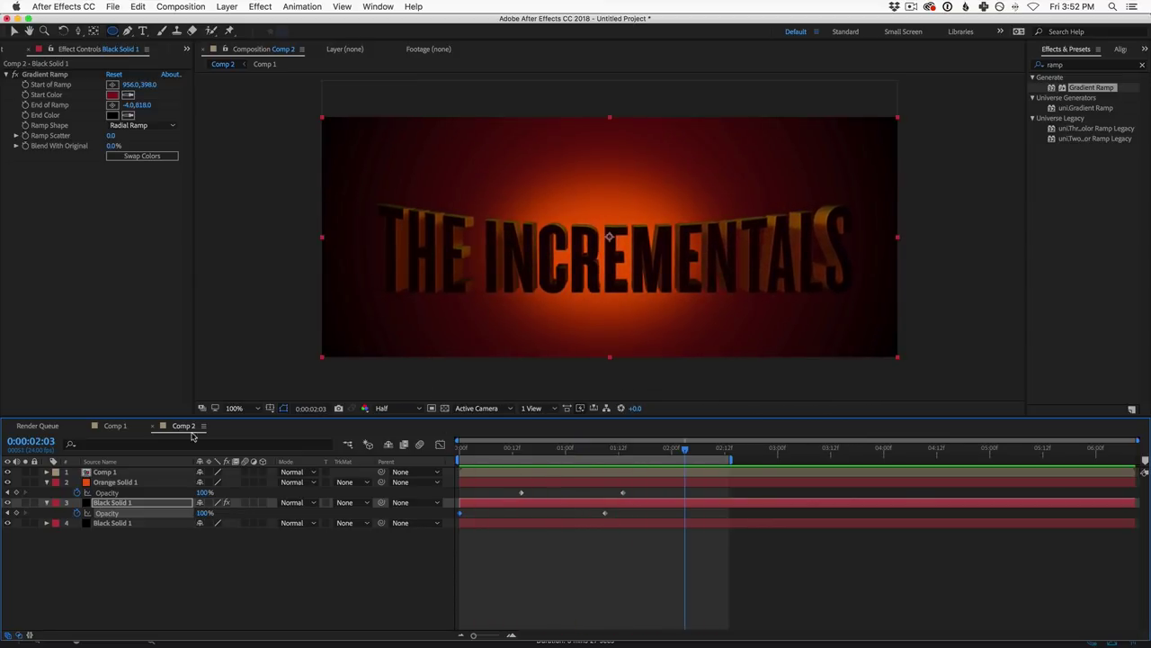
# Step: In Comp 1, change the Left Light's color from orange-red to a pure deep red
pyautogui.click(115, 425)
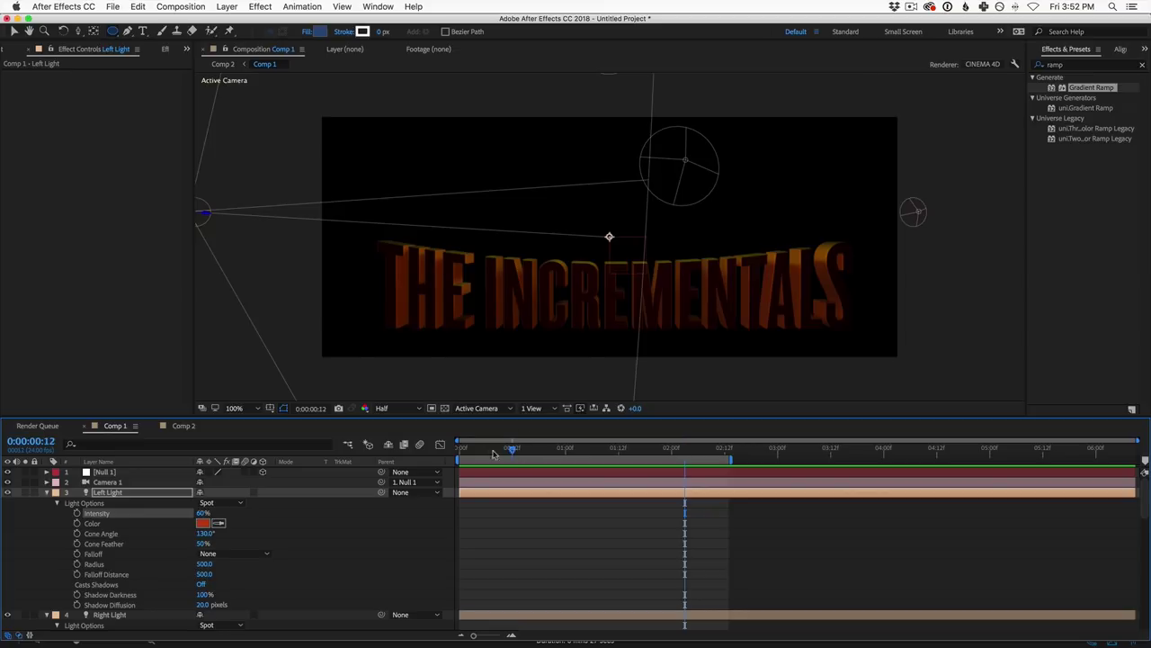
pyautogui.press('Home')
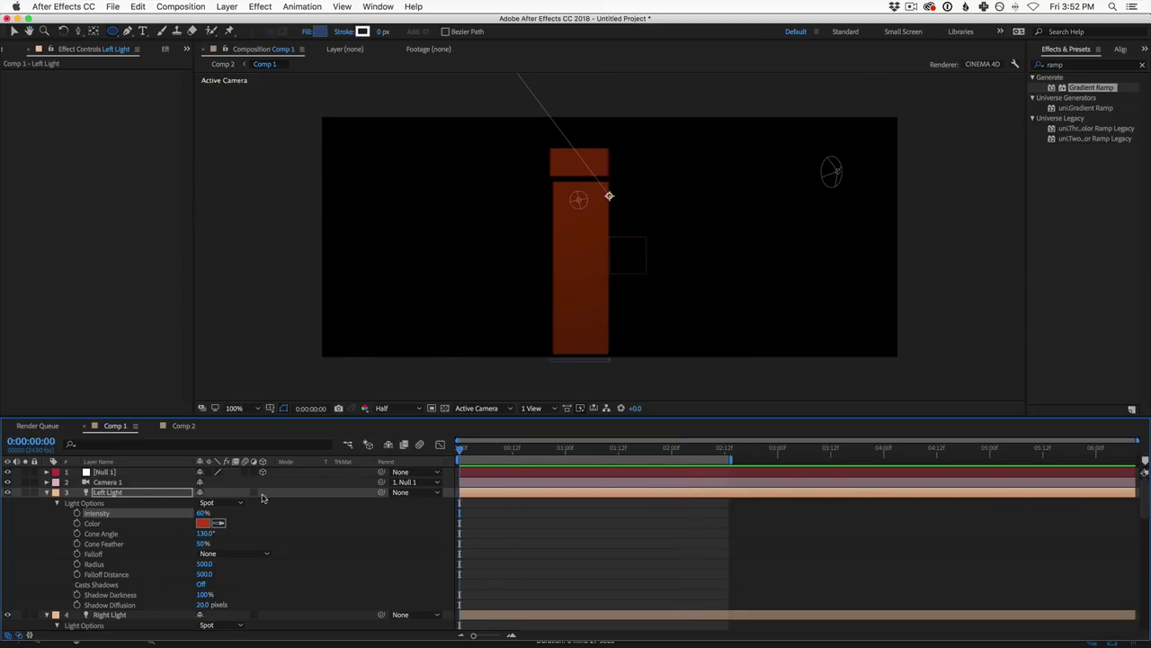
pyautogui.click(202, 522)
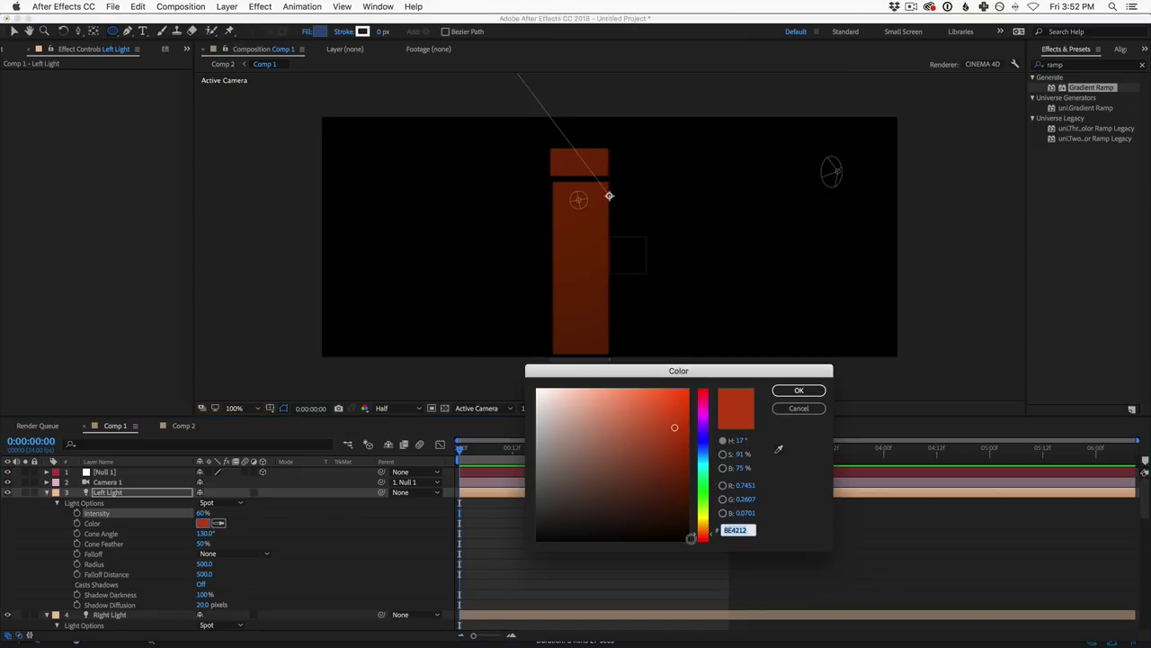
pyautogui.click(704, 539)
pyautogui.click(799, 390)
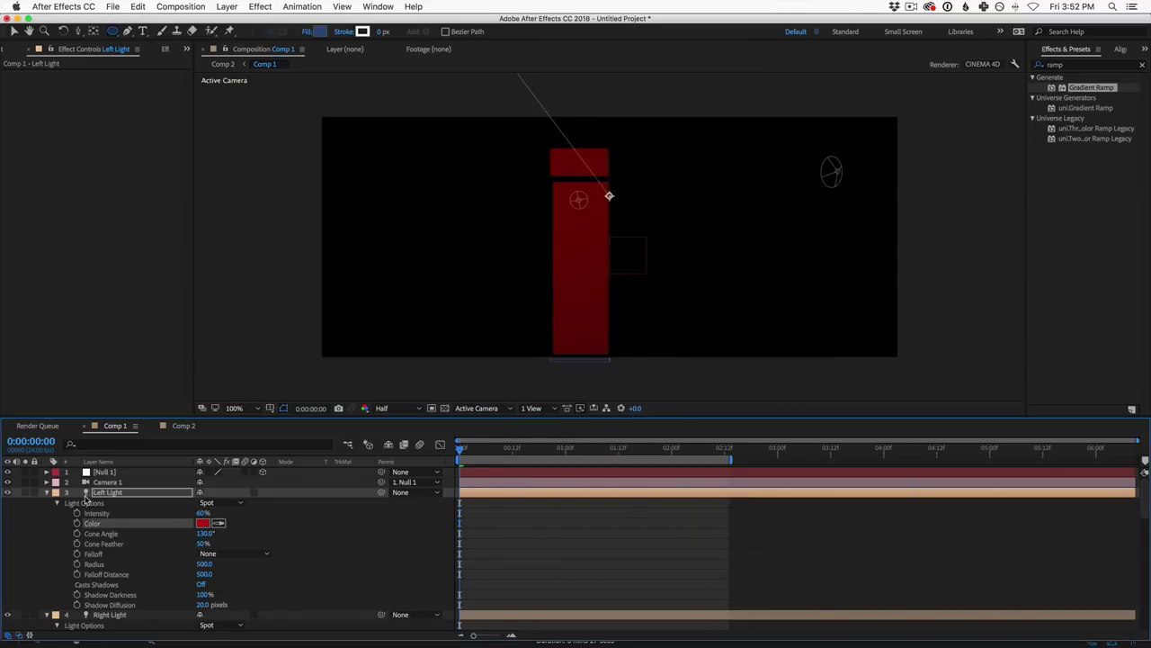
# Step: Change the Right Light's color to a matching deep red
pyautogui.click(45, 493)
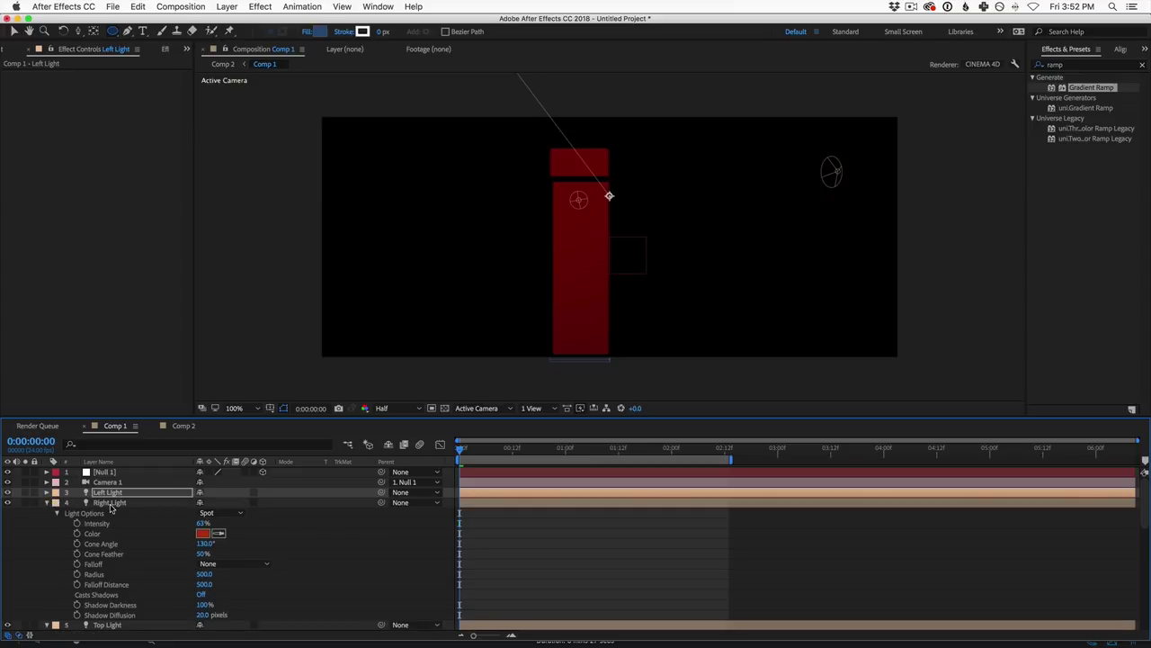
pyautogui.click(110, 503)
pyautogui.click(204, 534)
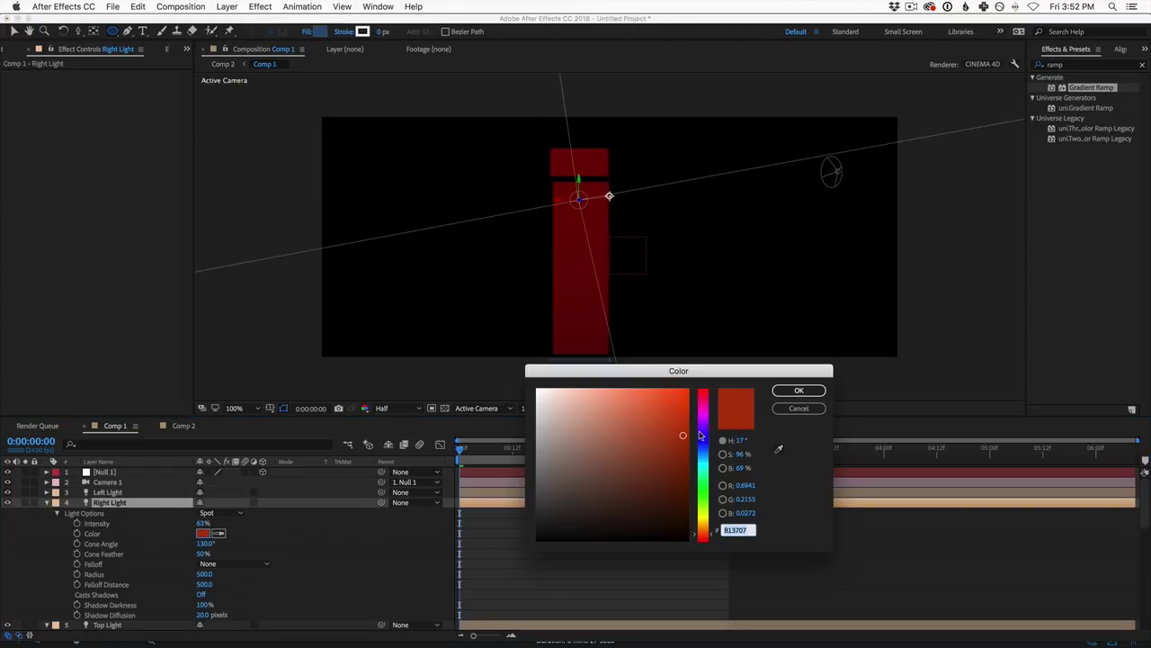
pyautogui.click(695, 542)
pyautogui.click(695, 540)
pyautogui.click(677, 430)
pyautogui.click(798, 393)
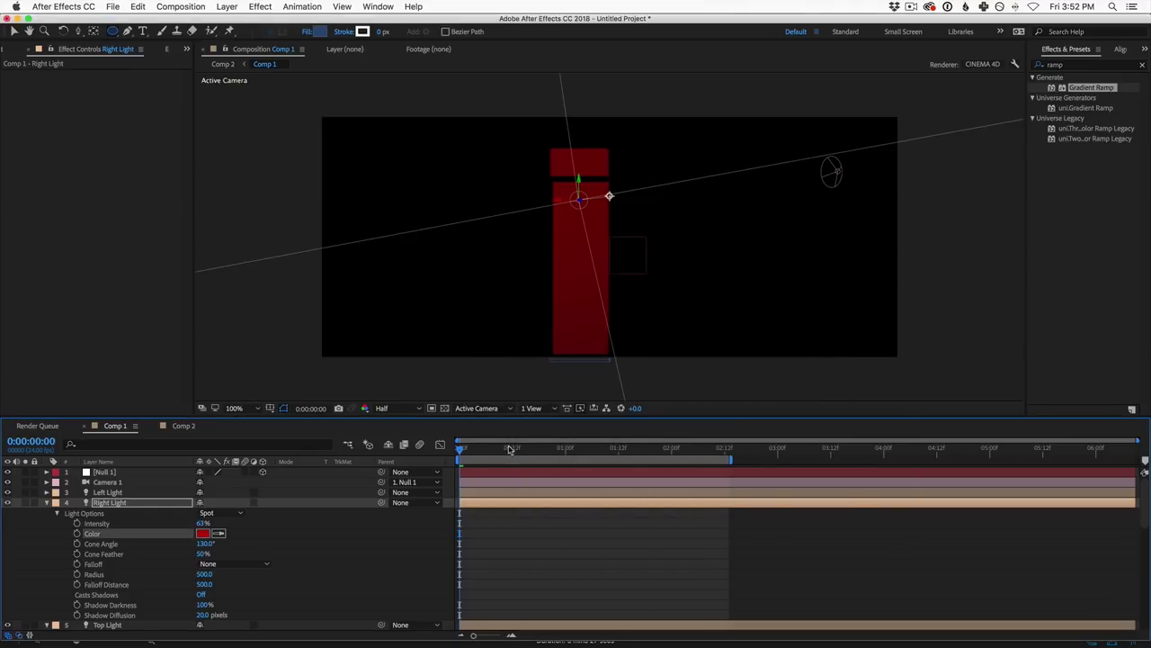
# Step: Lower the Right Light's Intensity to 48% and the Left Light's to 40%, checking the darker lettering in Comp 2
pyautogui.moveTo(481, 448); pyautogui.dragTo(504, 460)
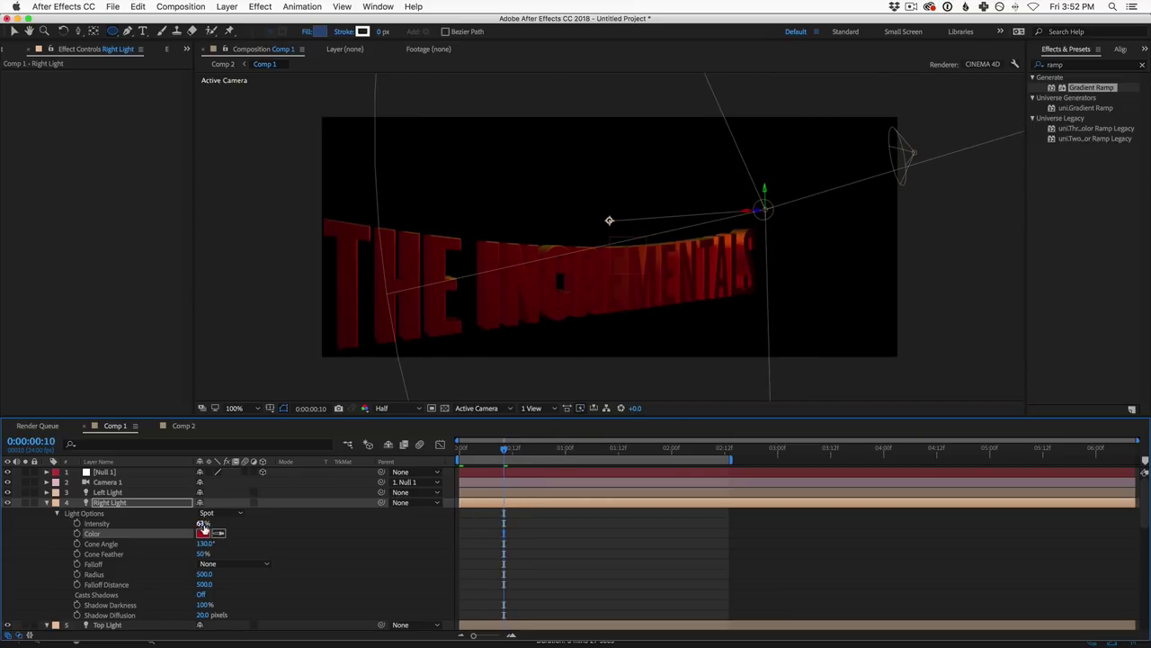
pyautogui.moveTo(198, 523); pyautogui.dragTo(191, 523)
pyautogui.click(117, 492)
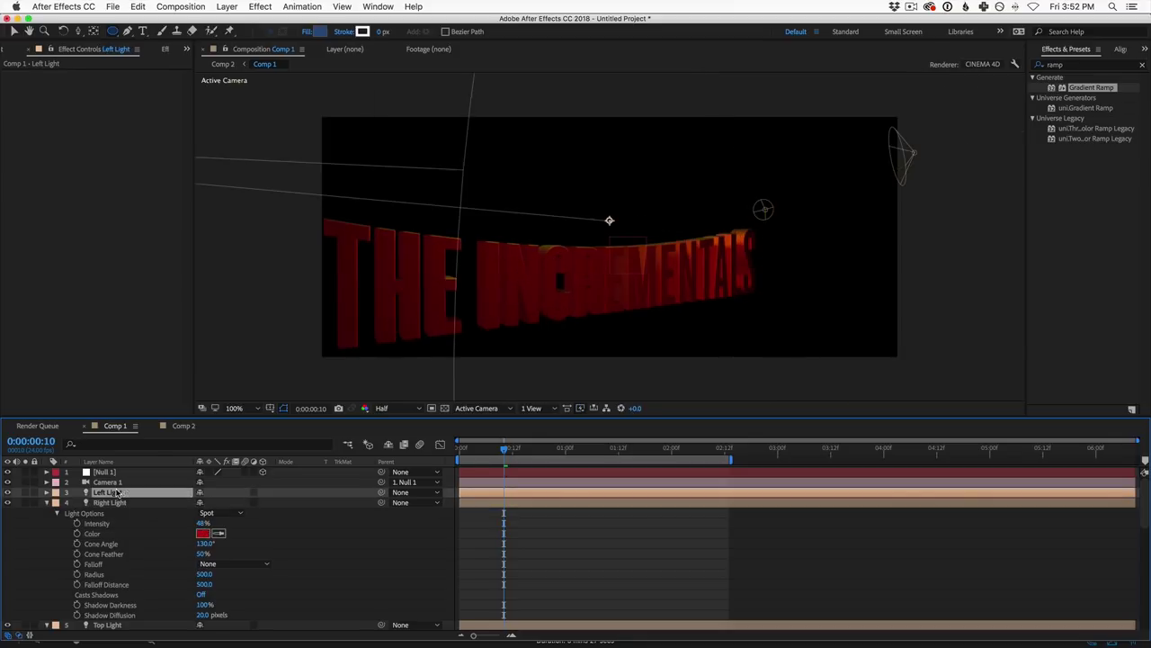
pyautogui.press('a')
pyautogui.press('a')
pyautogui.press('a')
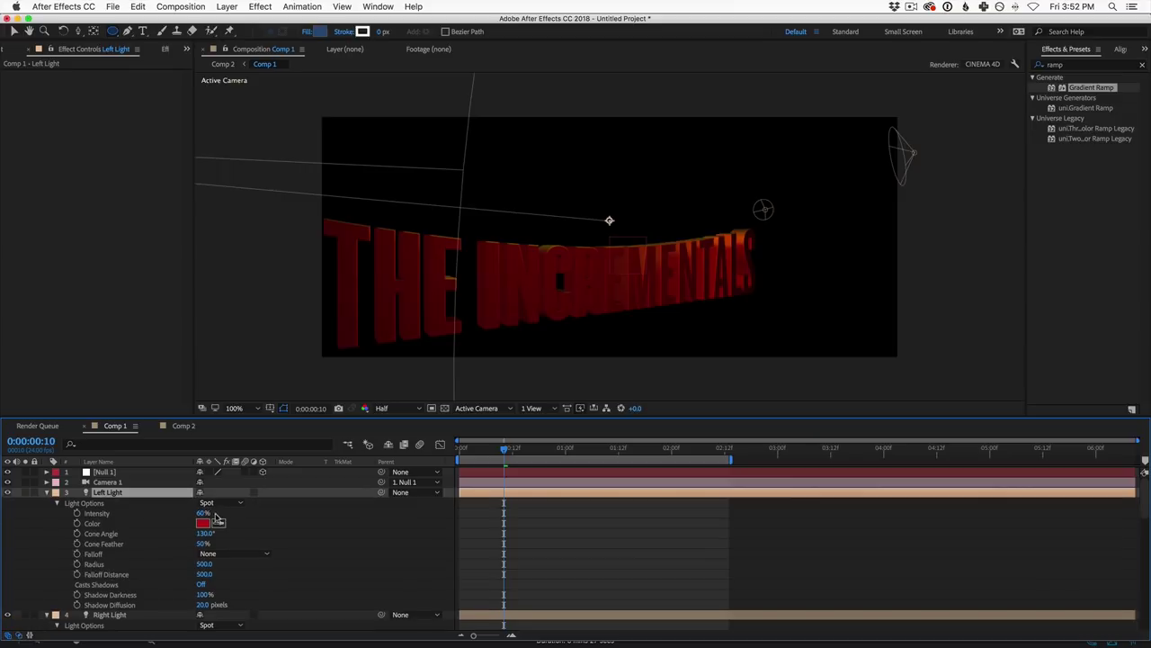
pyautogui.moveTo(203, 513); pyautogui.dragTo(188, 512)
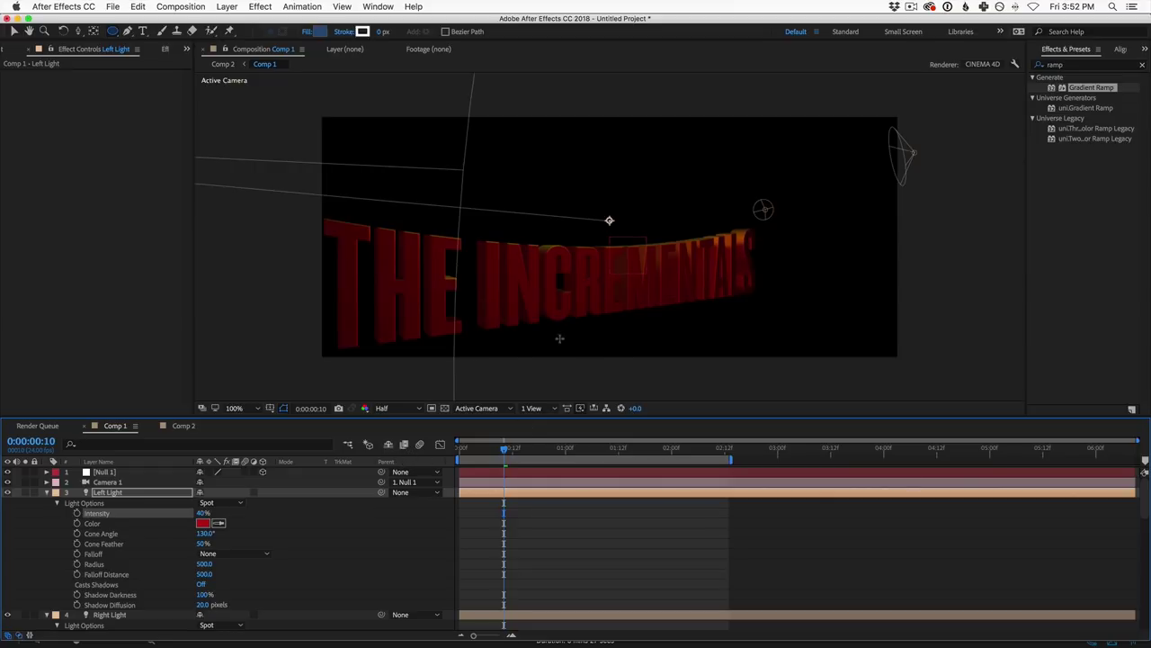
pyautogui.click(183, 427)
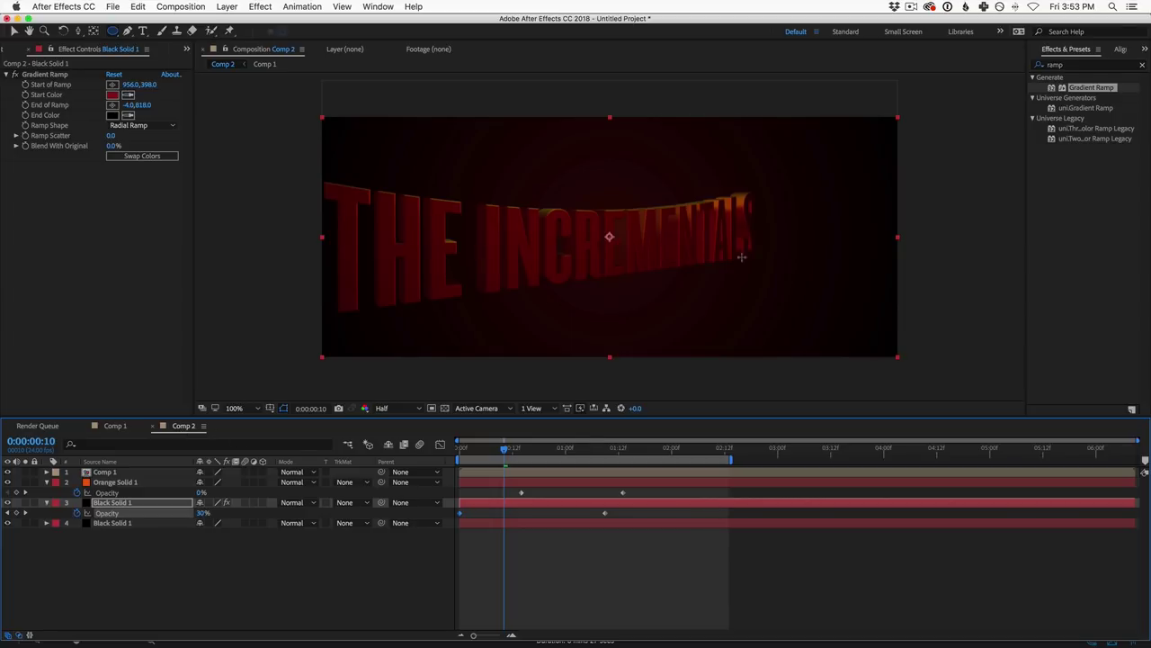
pyautogui.moveTo(558, 447); pyautogui.dragTo(654, 447)
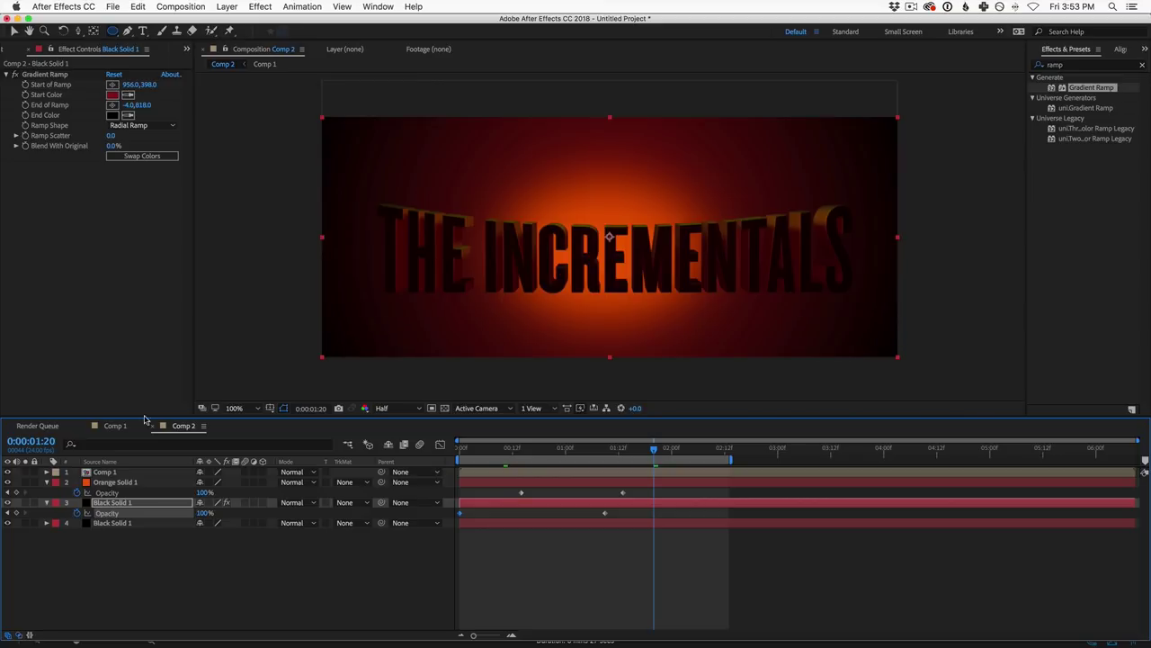
# Step: In Comp 1, change the Top Light's color to orange, about #E4711D, and raise its Intensity to 102%
pyautogui.click(117, 426)
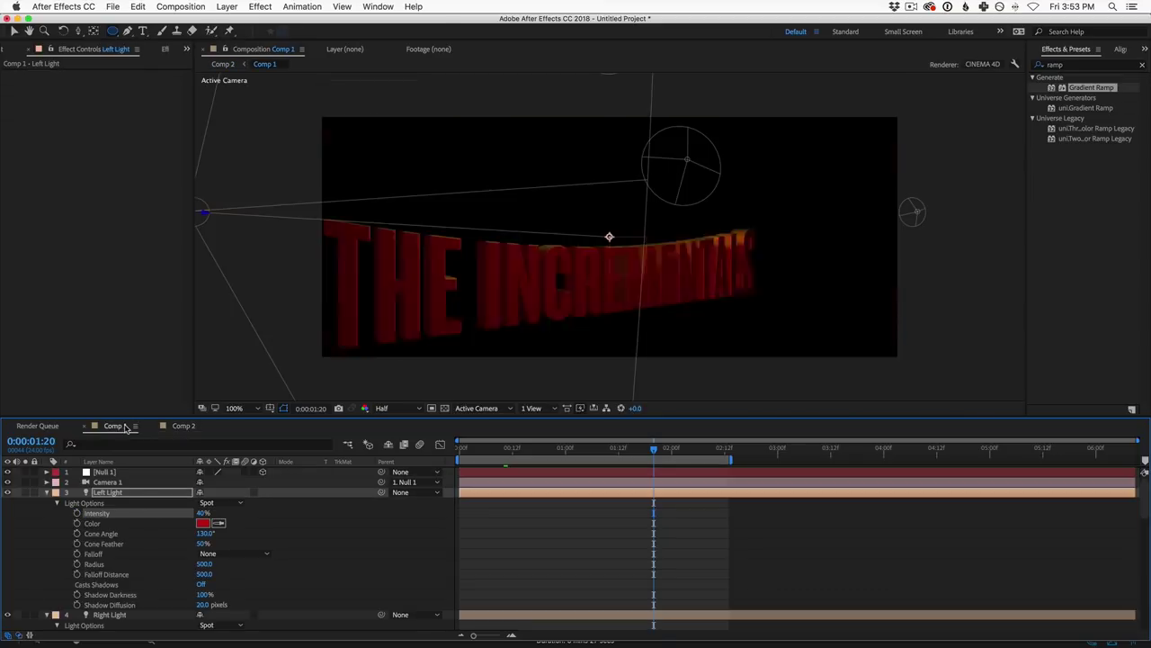
pyautogui.click(47, 492)
pyautogui.click(48, 503)
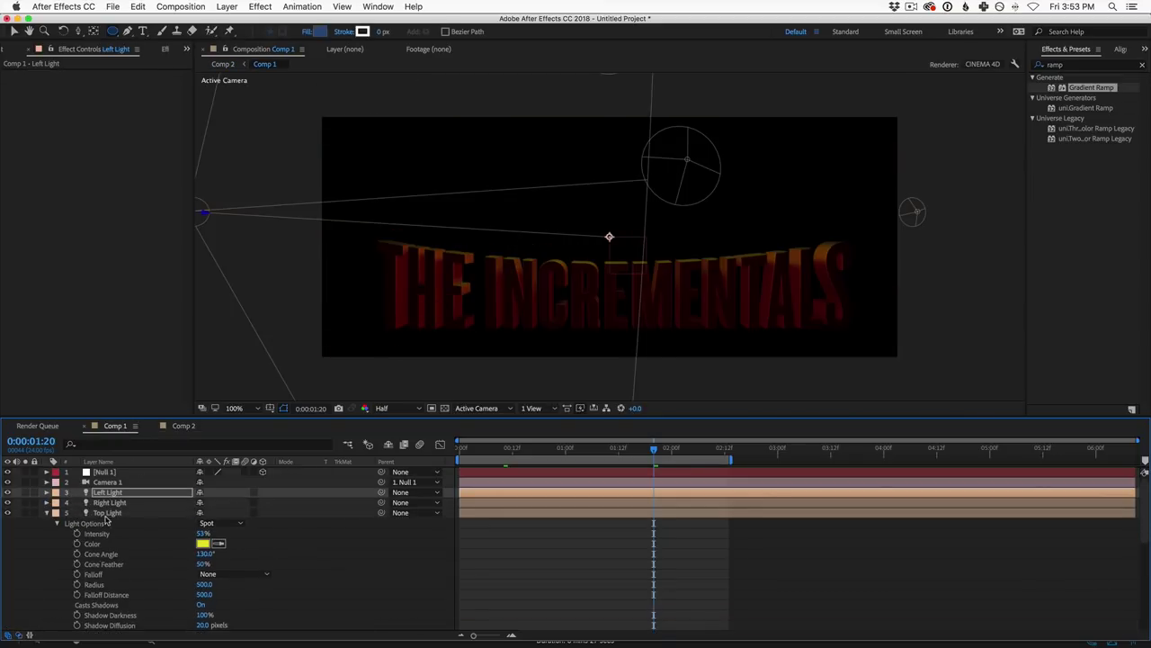
pyautogui.click(203, 534)
pyautogui.write('93')
pyautogui.press('Return')
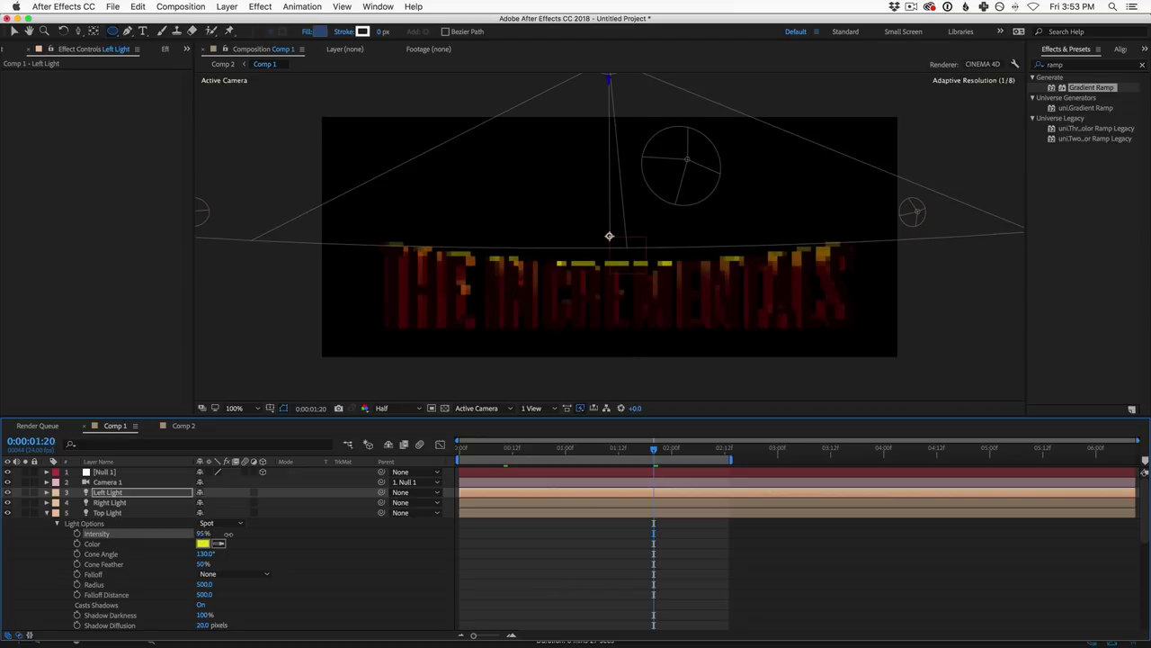
pyautogui.click(203, 543)
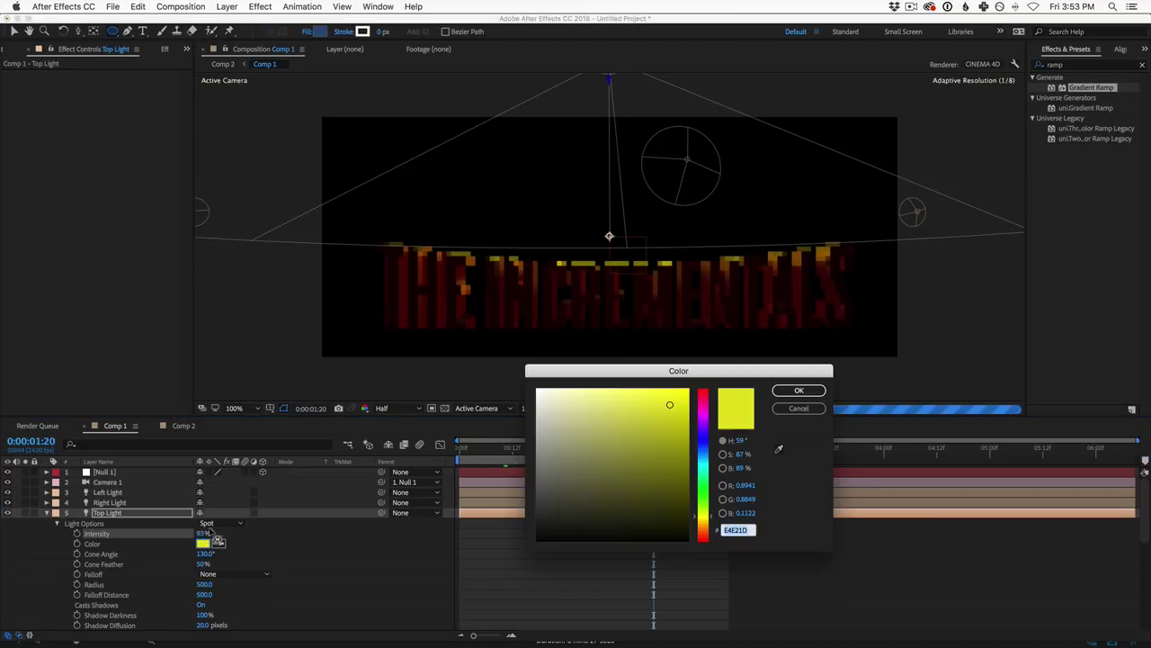
pyautogui.click(696, 532)
pyautogui.moveTo(693, 522); pyautogui.dragTo(695, 535)
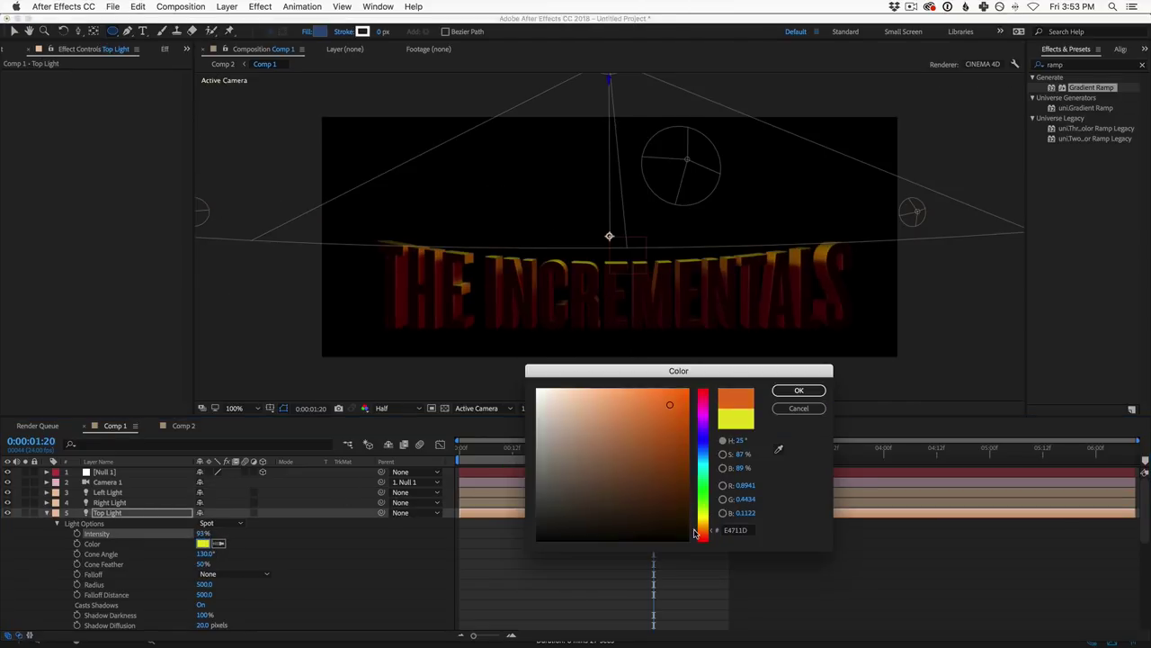
pyautogui.click(798, 390)
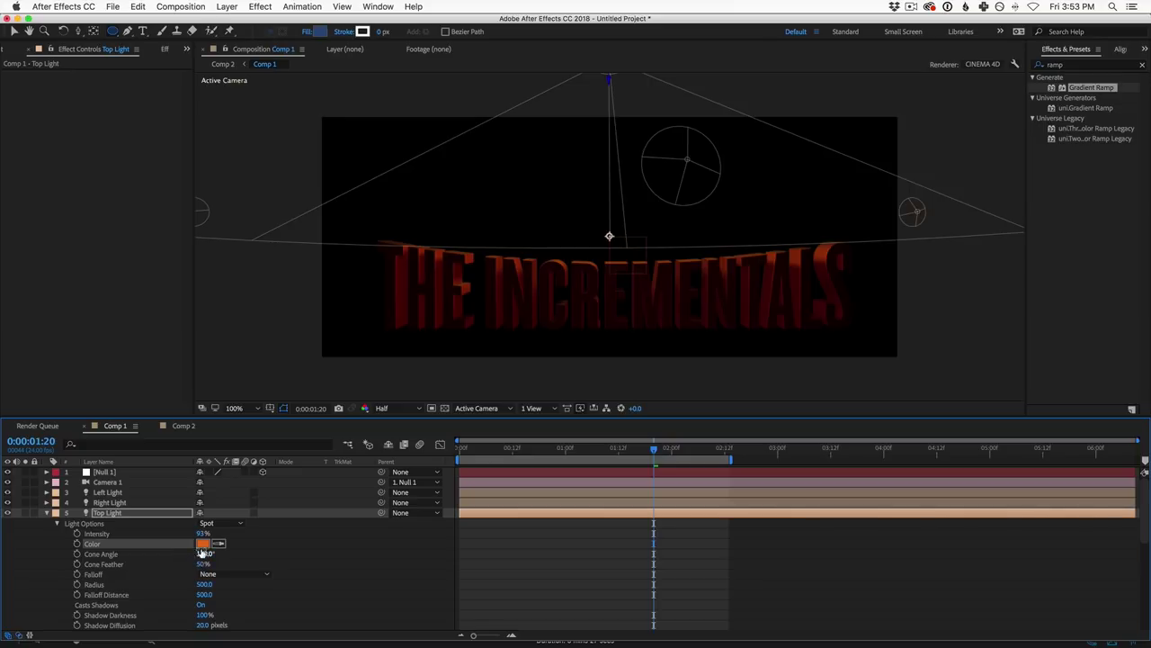
pyautogui.moveTo(204, 533); pyautogui.dragTo(227, 534)
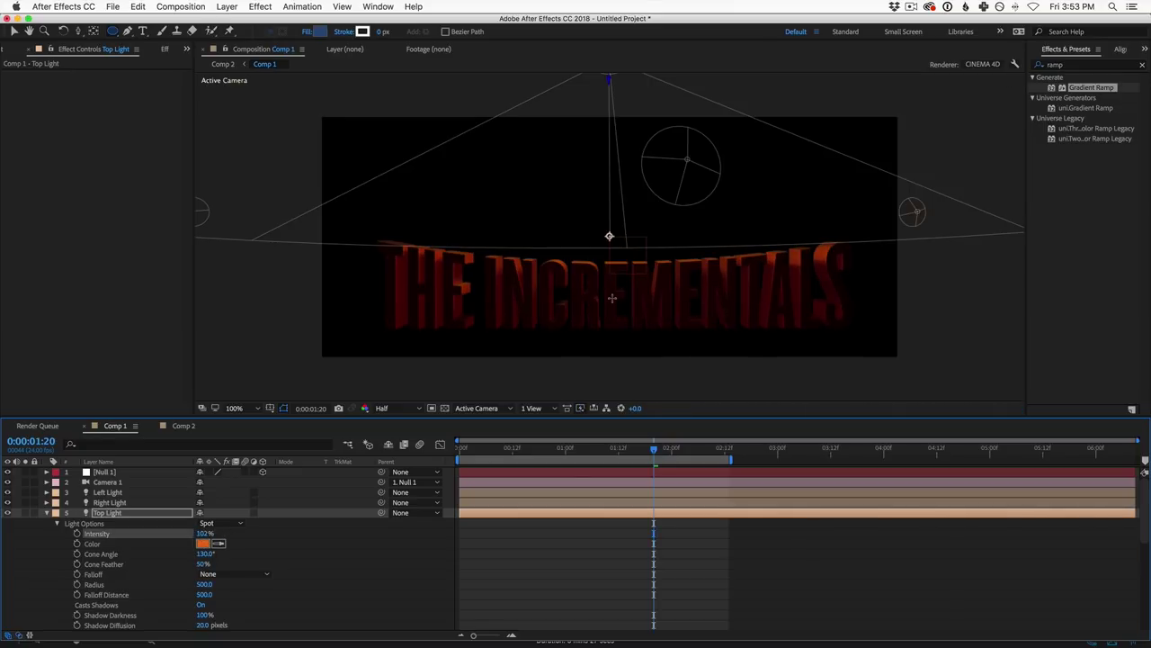
# Step: Keyframe the Top Light's Intensity from 20% at 0:00:00:21 to 102% at 0:00:01:20
pyautogui.click(78, 533)
pyautogui.moveTo(627, 450); pyautogui.dragTo(490, 452)
pyautogui.click(553, 450)
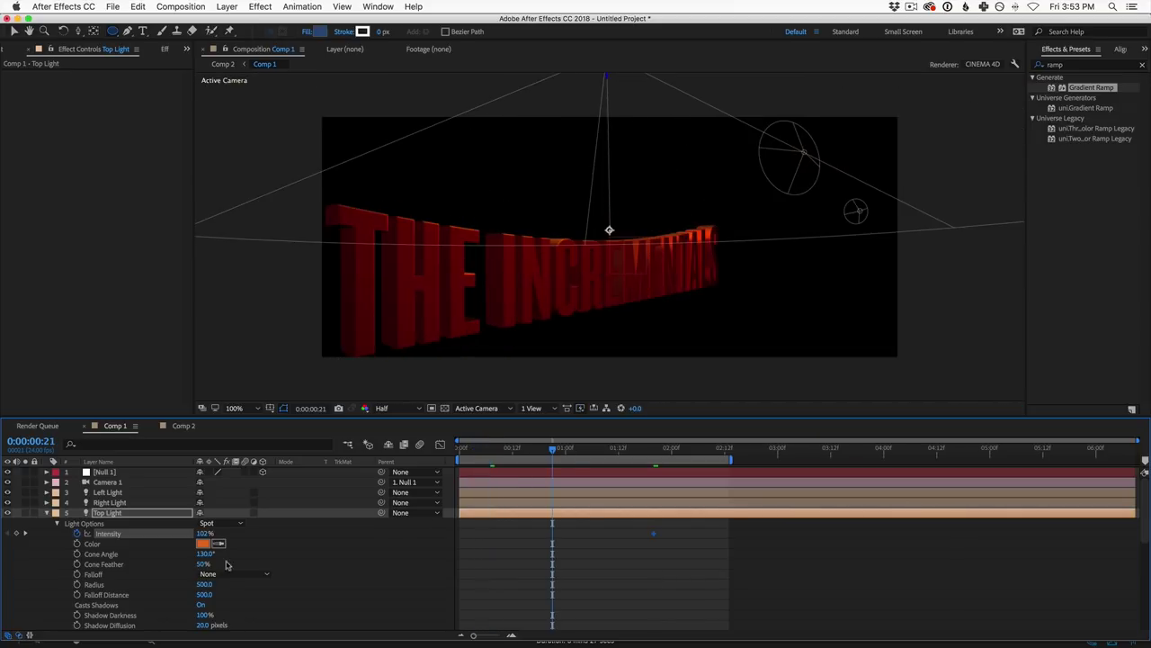
pyautogui.click(205, 533)
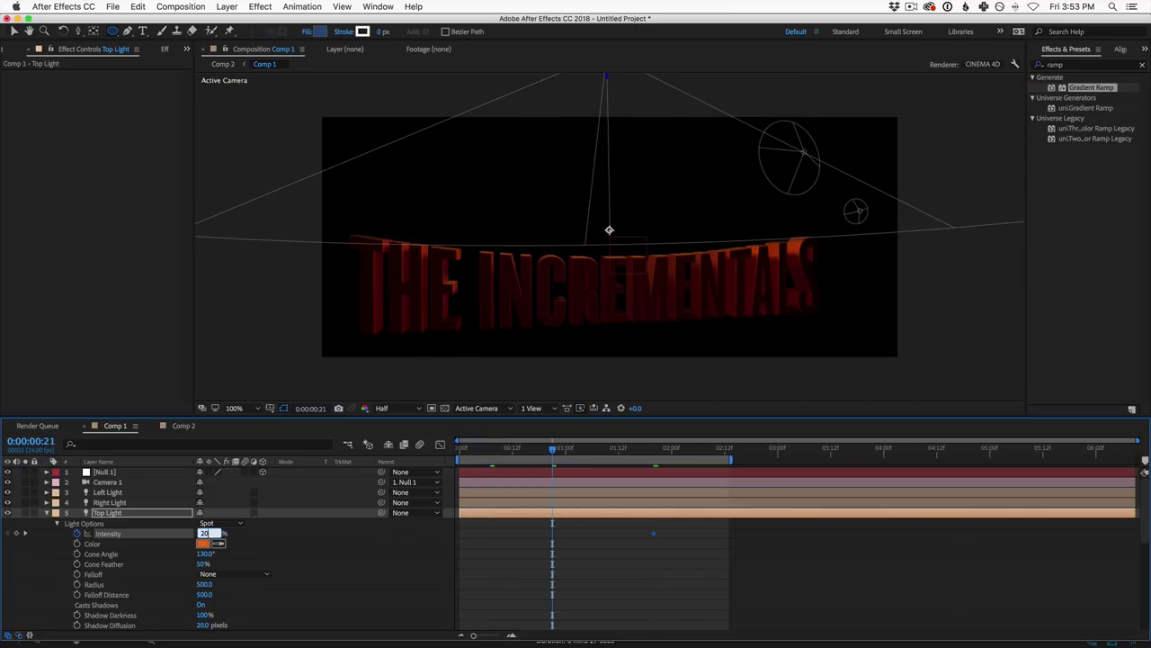
pyautogui.press('Return')
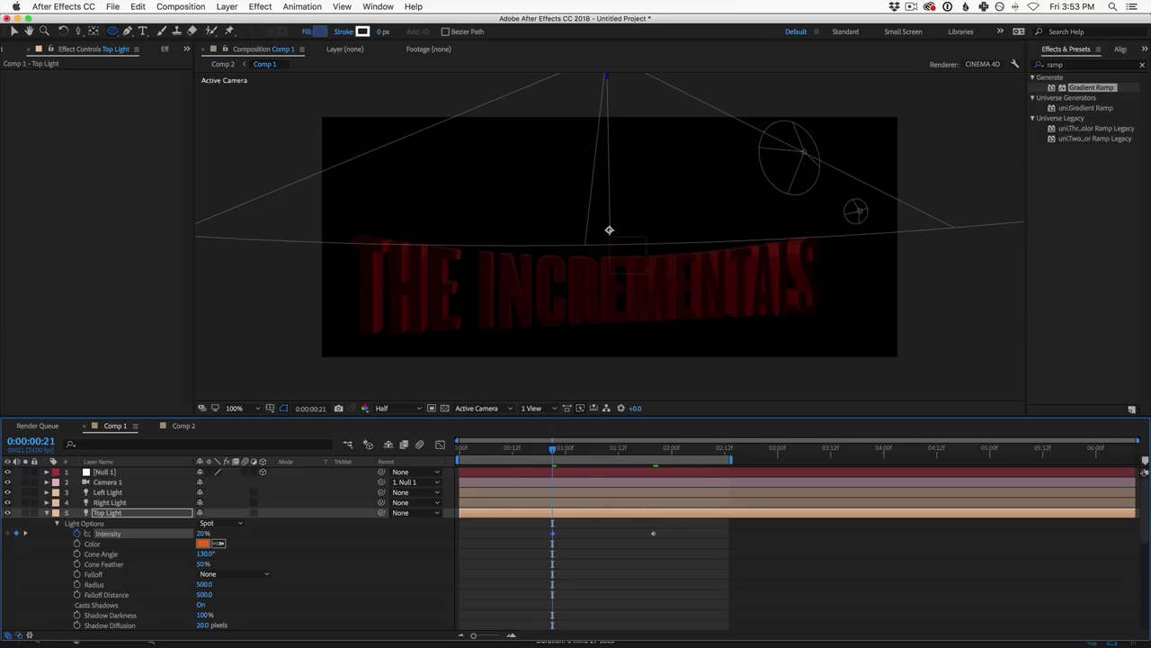
# Step: Scrub through the Top Light's fade-in in Comp 1 and preview the full animation in Comp 2
pyautogui.moveTo(566, 456); pyautogui.dragTo(631, 457)
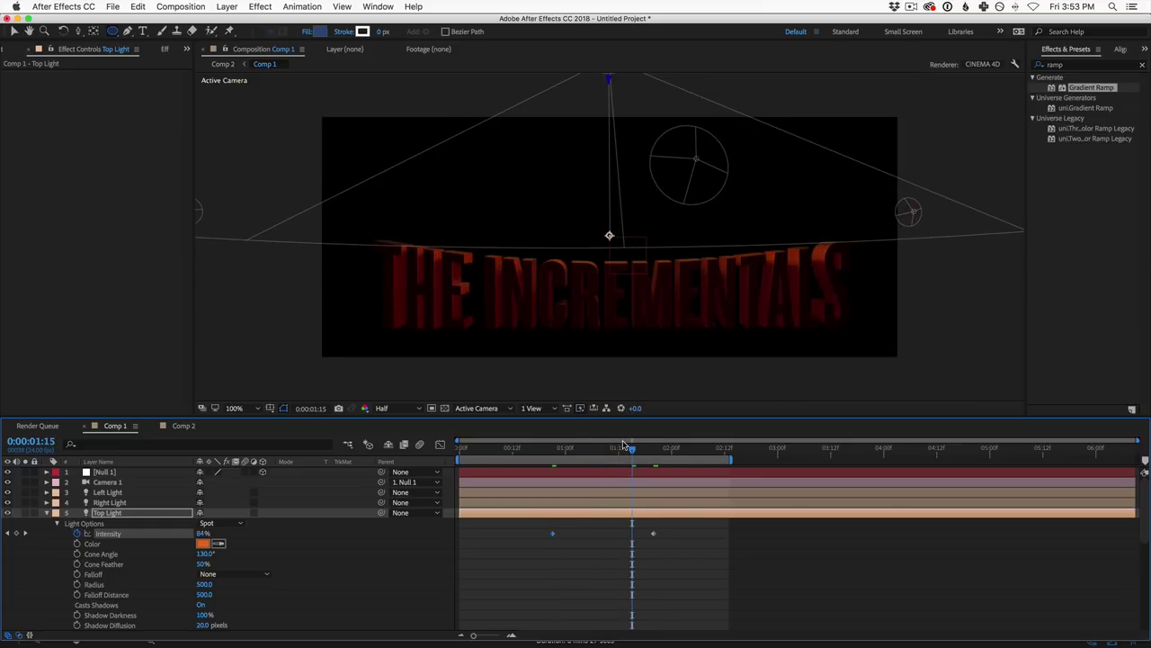
pyautogui.moveTo(524, 454); pyautogui.dragTo(728, 460)
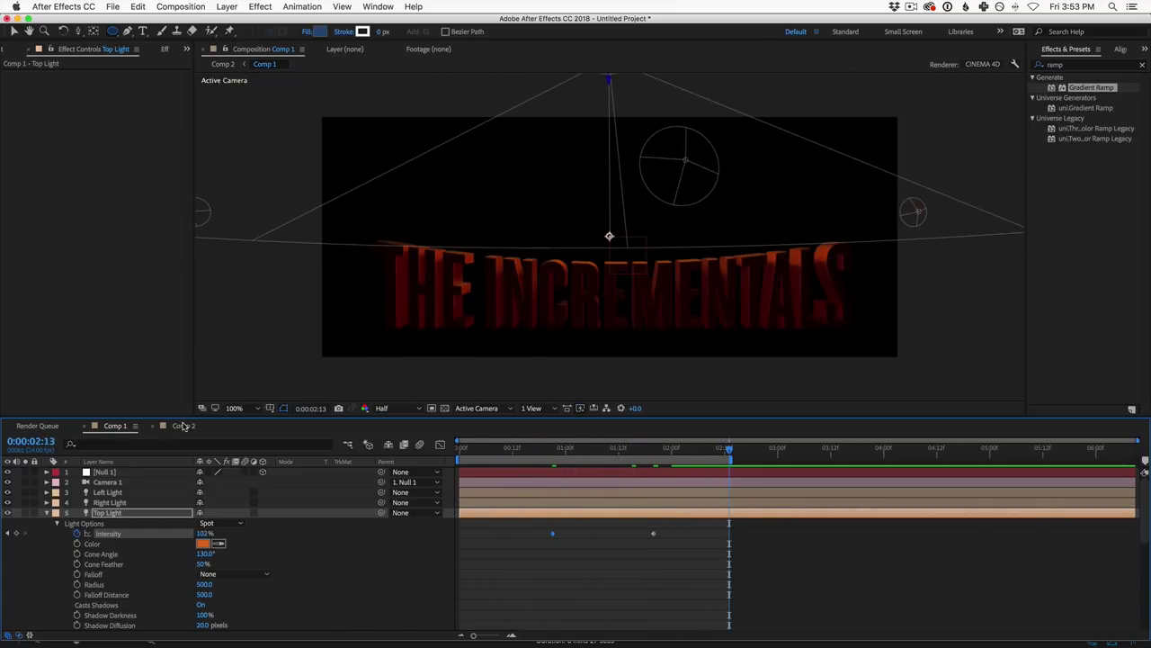
pyautogui.click(182, 425)
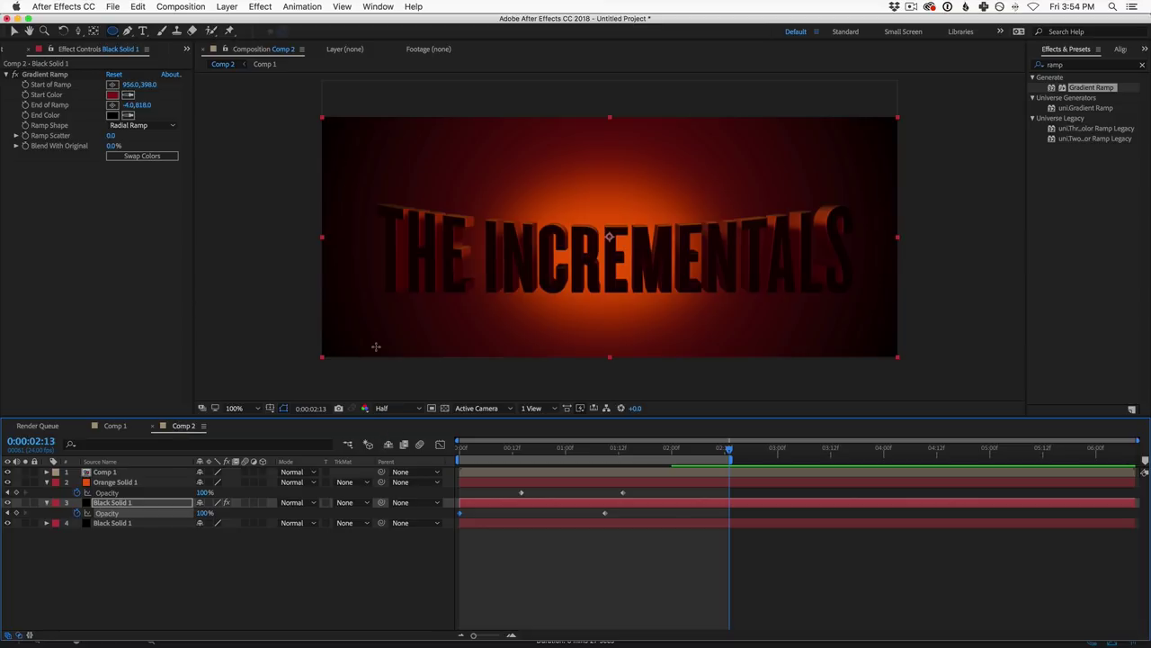
pyautogui.press('space')
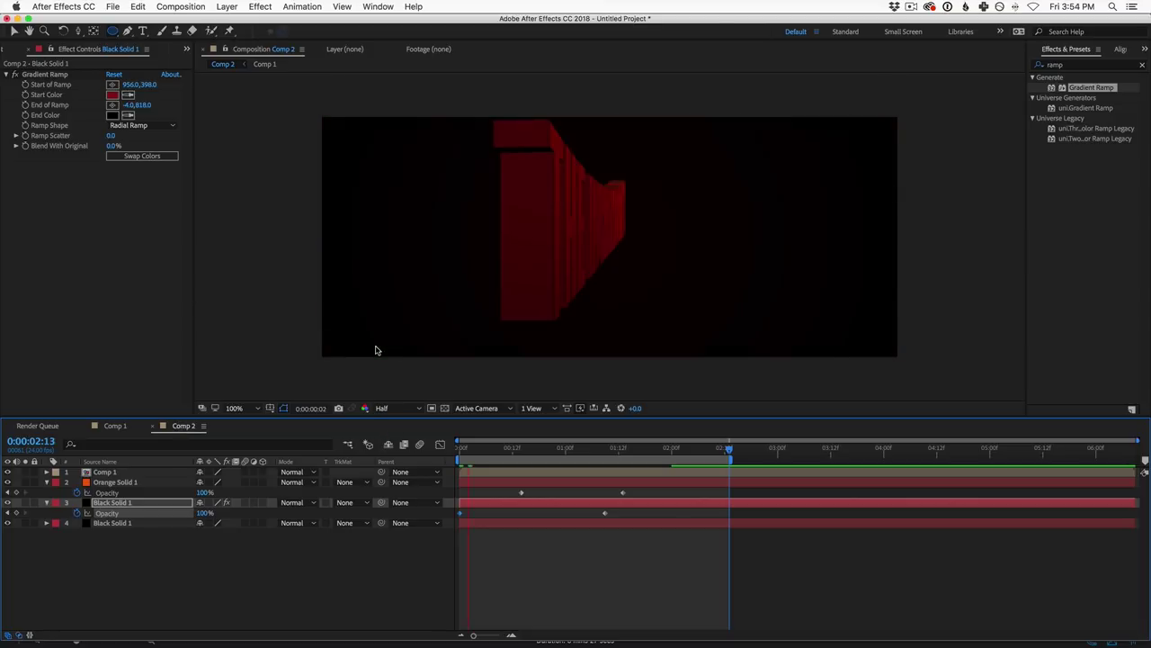
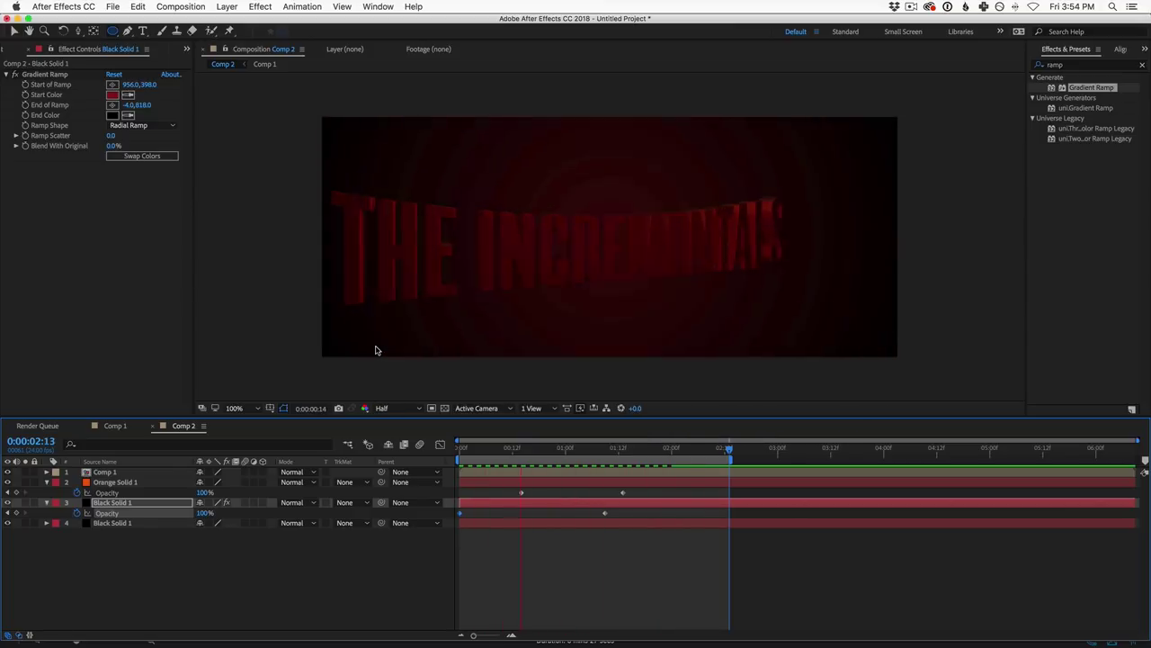
pyautogui.press('space')
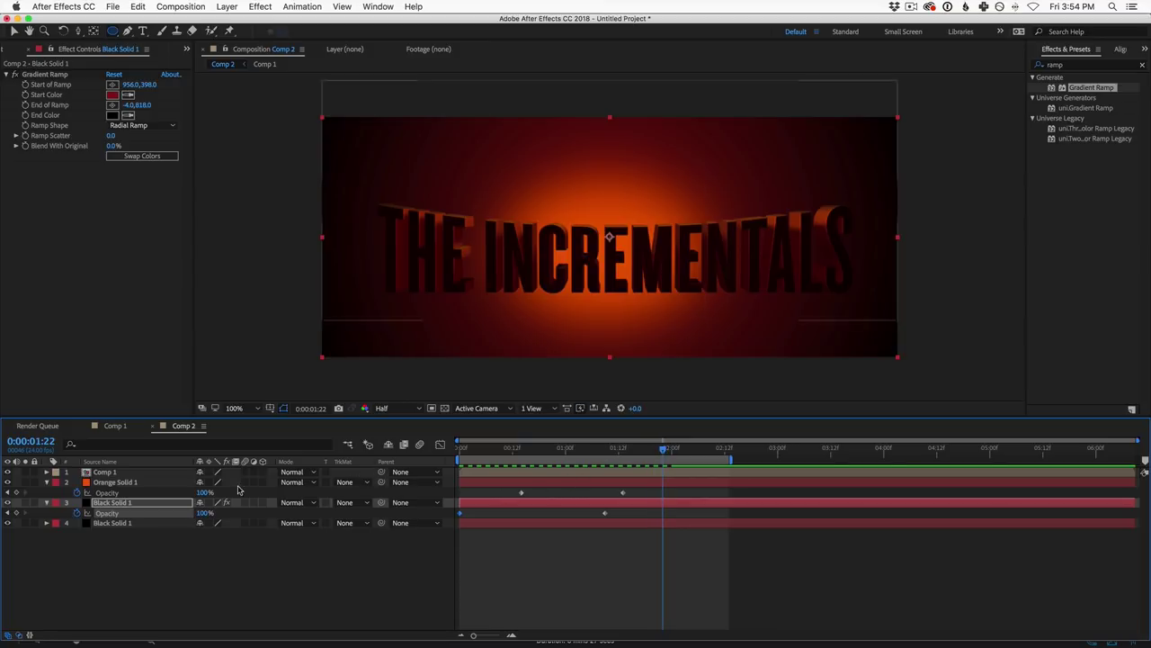
# Step: Widen the orange solid's elliptical mask on both sides and extend it slightly upward and downward to enlarge the glow
pyautogui.click(108, 484)
pyautogui.press('v')
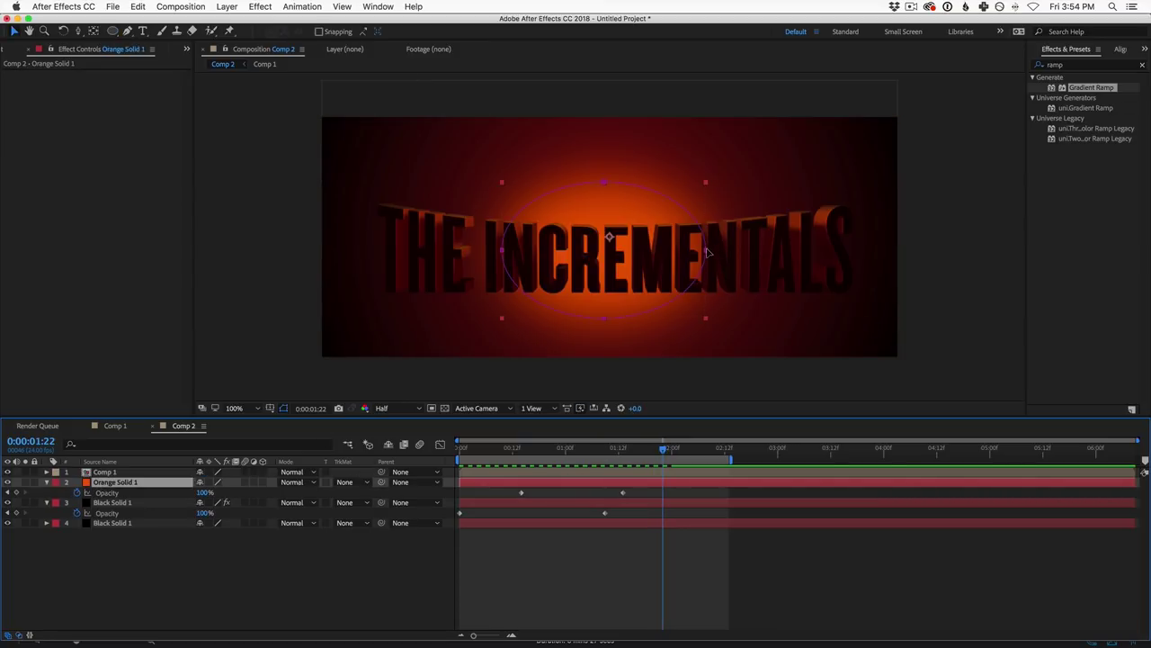
pyautogui.moveTo(707, 251); pyautogui.dragTo(749, 245)
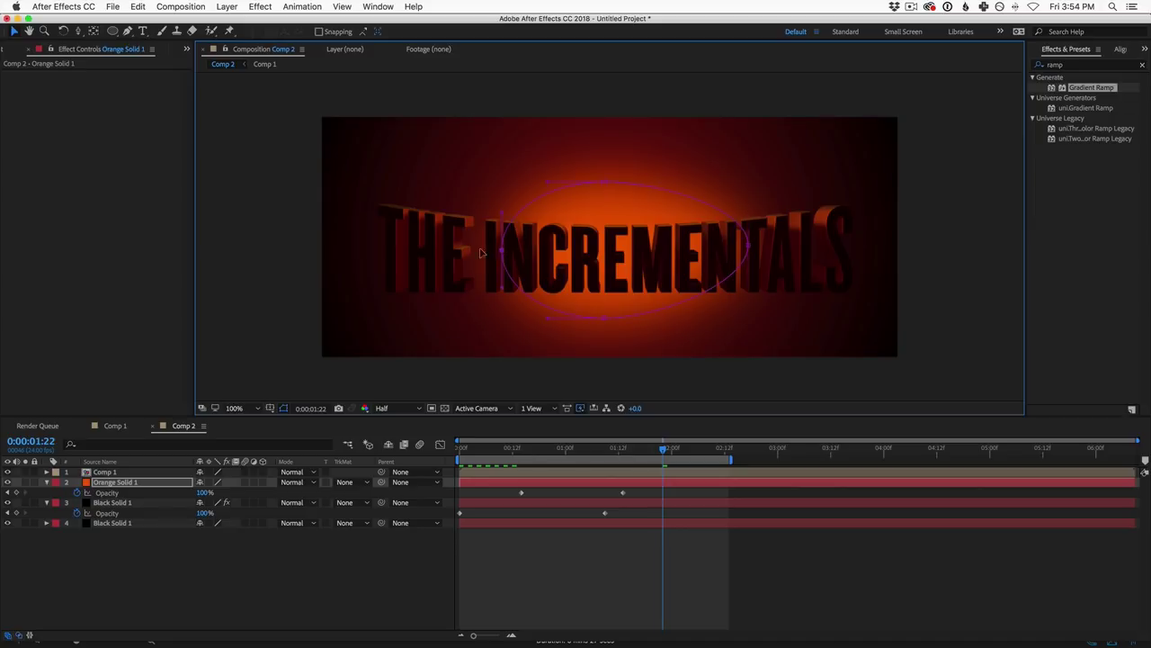
pyautogui.moveTo(495, 256); pyautogui.dragTo(455, 251)
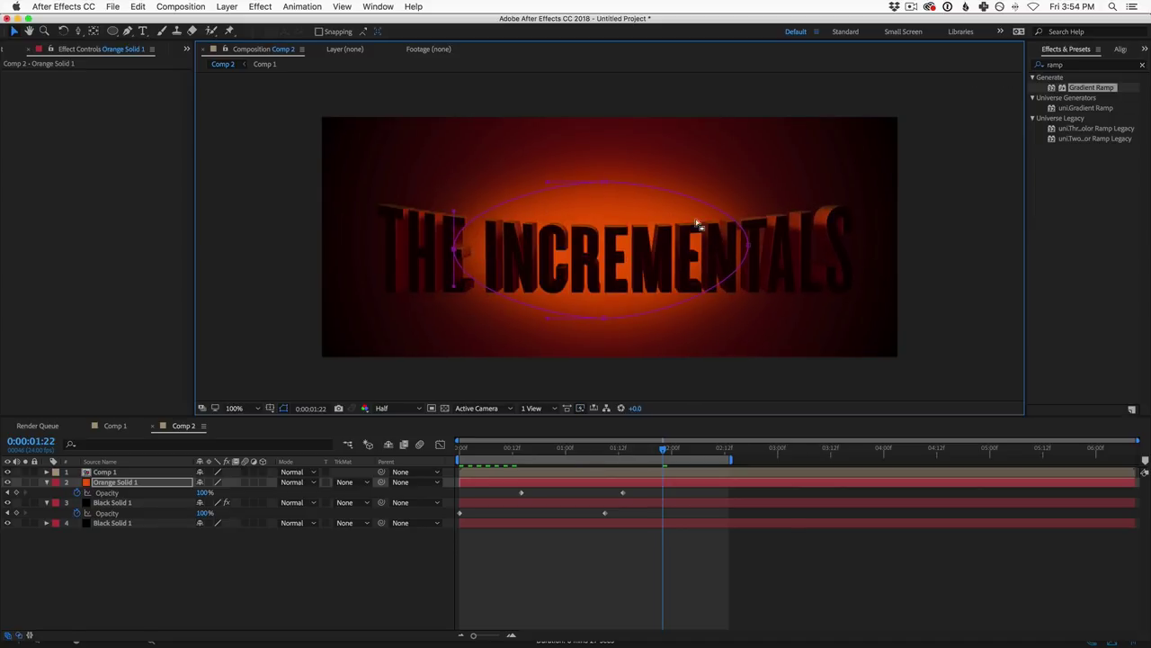
pyautogui.moveTo(612, 182); pyautogui.dragTo(606, 171)
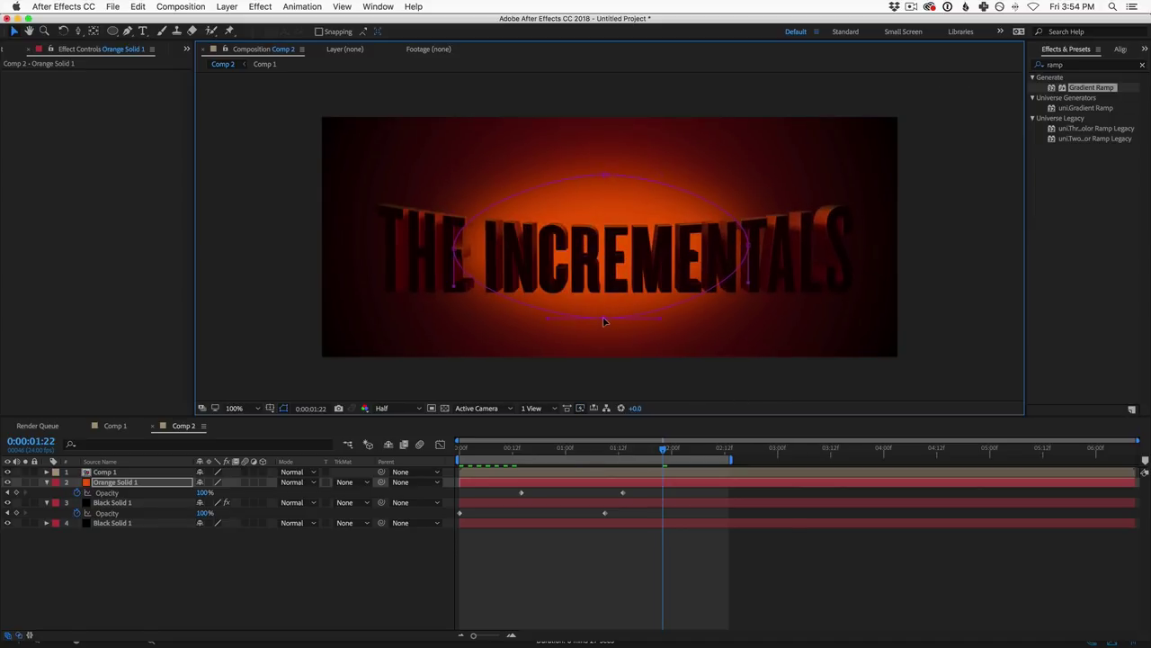
pyautogui.moveTo(607, 318); pyautogui.dragTo(603, 325)
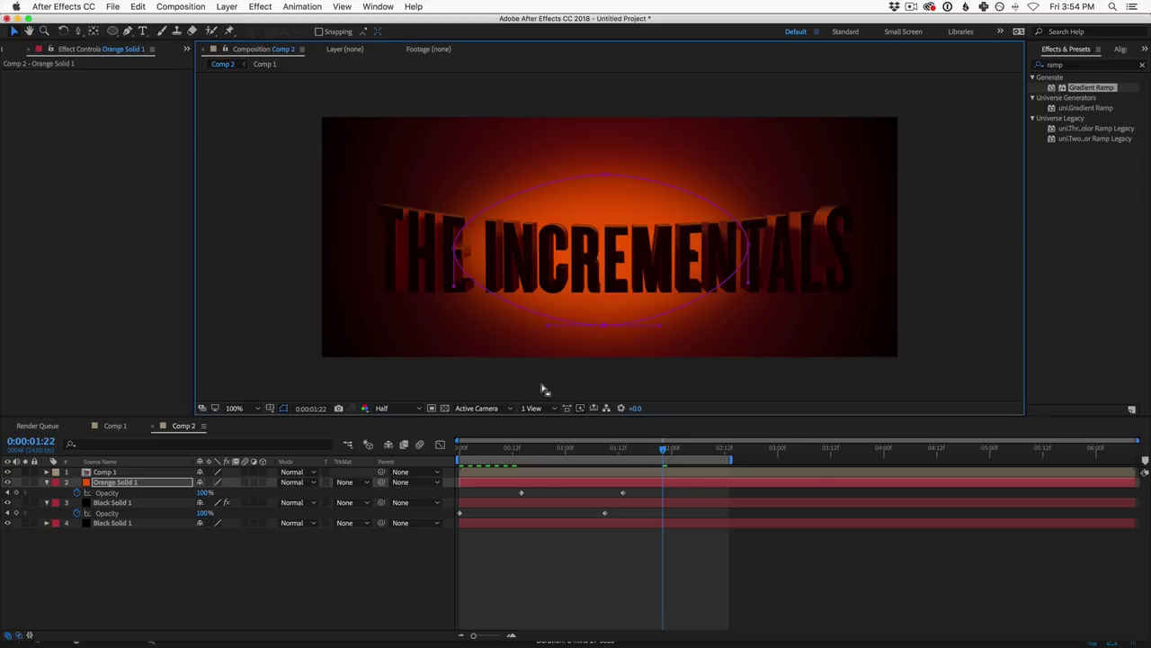
pyautogui.press('Return')
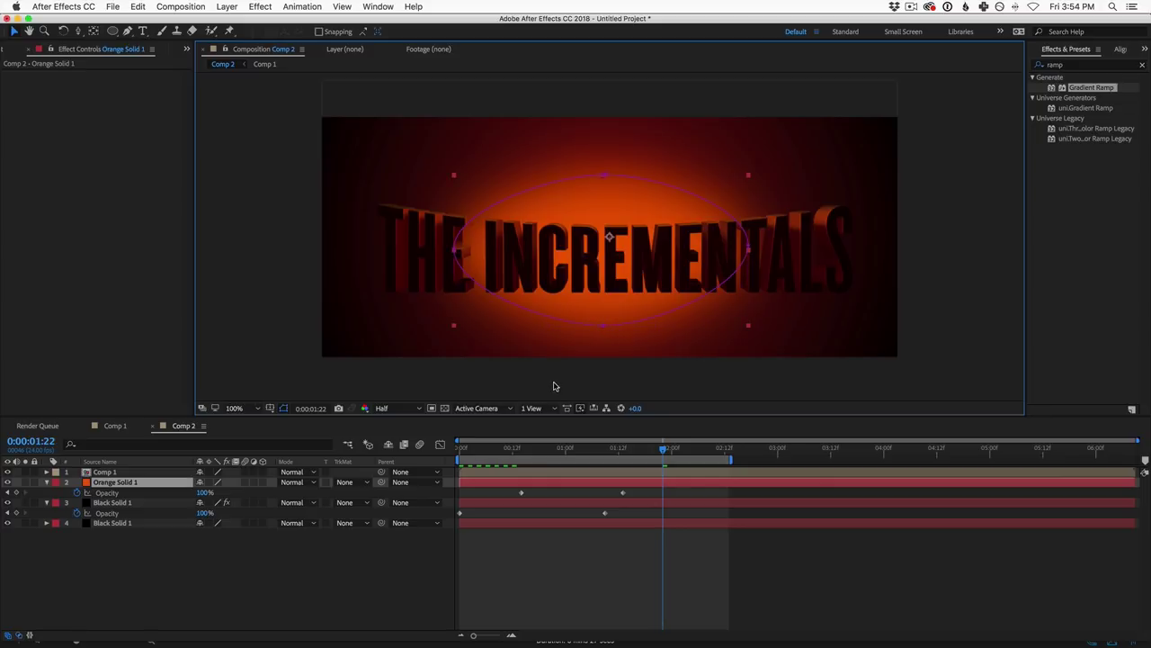
# Step: Set the End Color of the upper black solid's Gradient Ramp to dark red #1F0000 and move the current time to 0:00:02:03
pyautogui.click(288, 362)
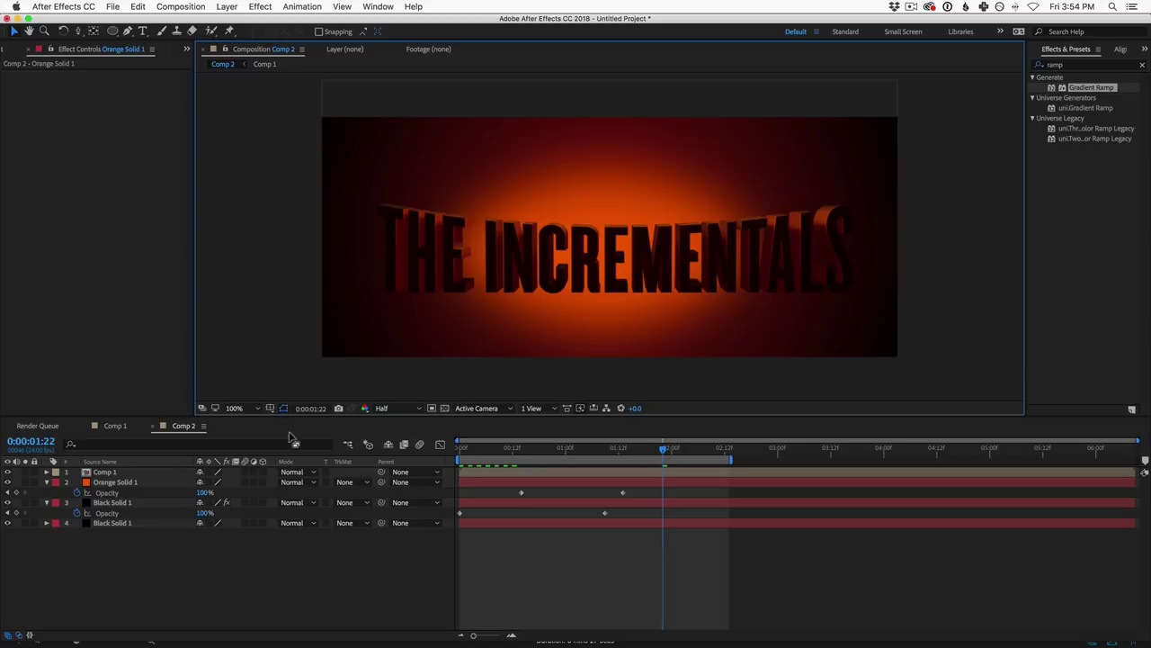
pyautogui.click(116, 526)
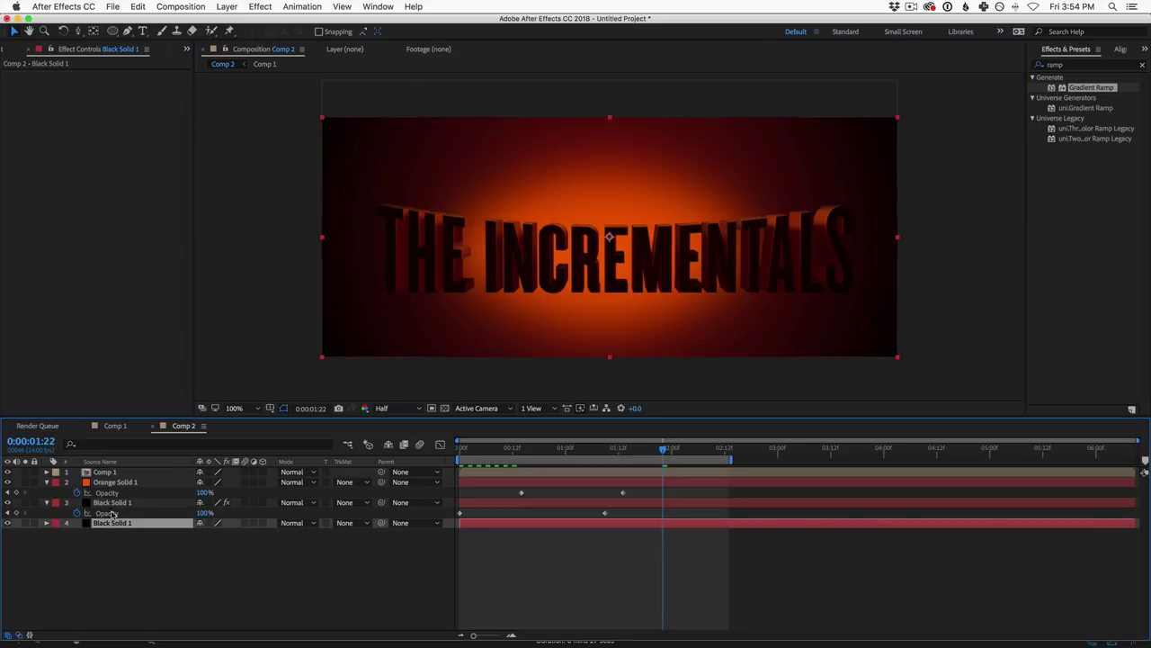
pyautogui.click(114, 503)
pyautogui.click(113, 115)
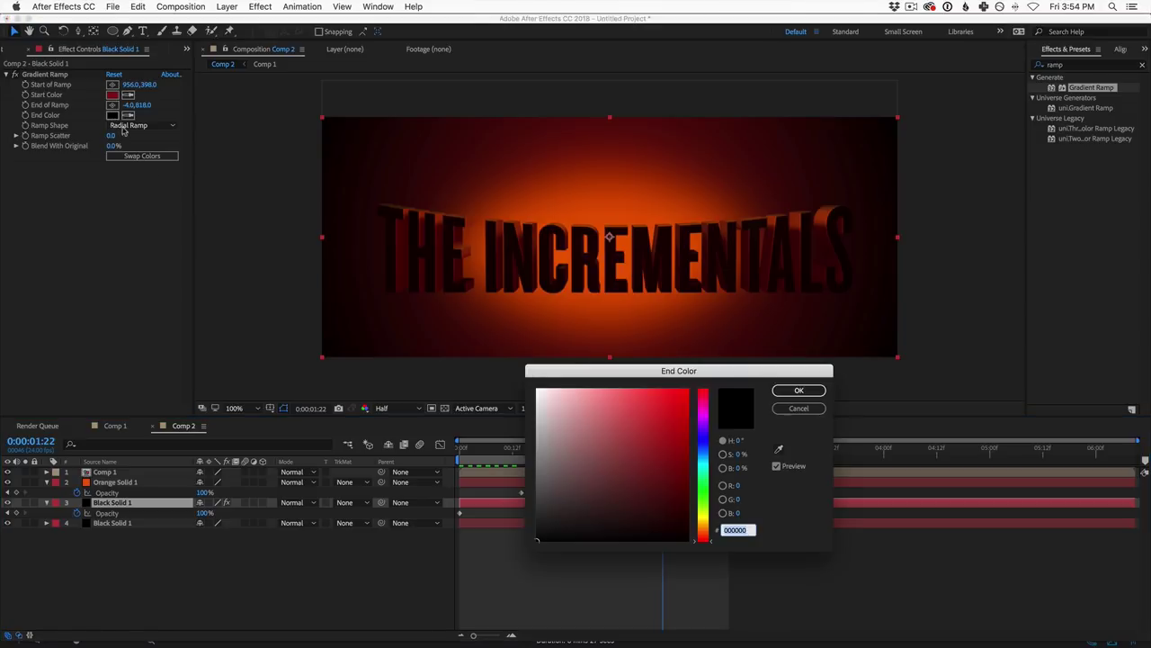
pyautogui.moveTo(670, 518)
pyautogui.mouseDown()
pyautogui.moveTo(684, 514)
pyautogui.moveTo(693, 546)
pyautogui.moveTo(721, 442)
pyautogui.moveTo(717, 521)
pyautogui.mouseUp()
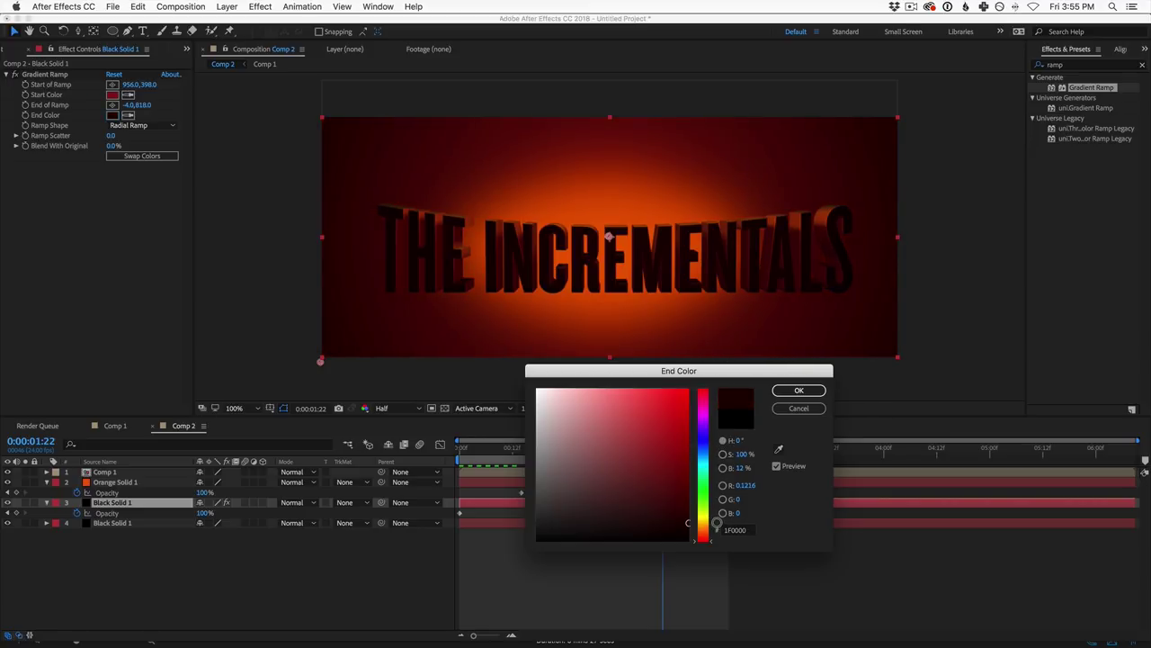
pyautogui.click(797, 392)
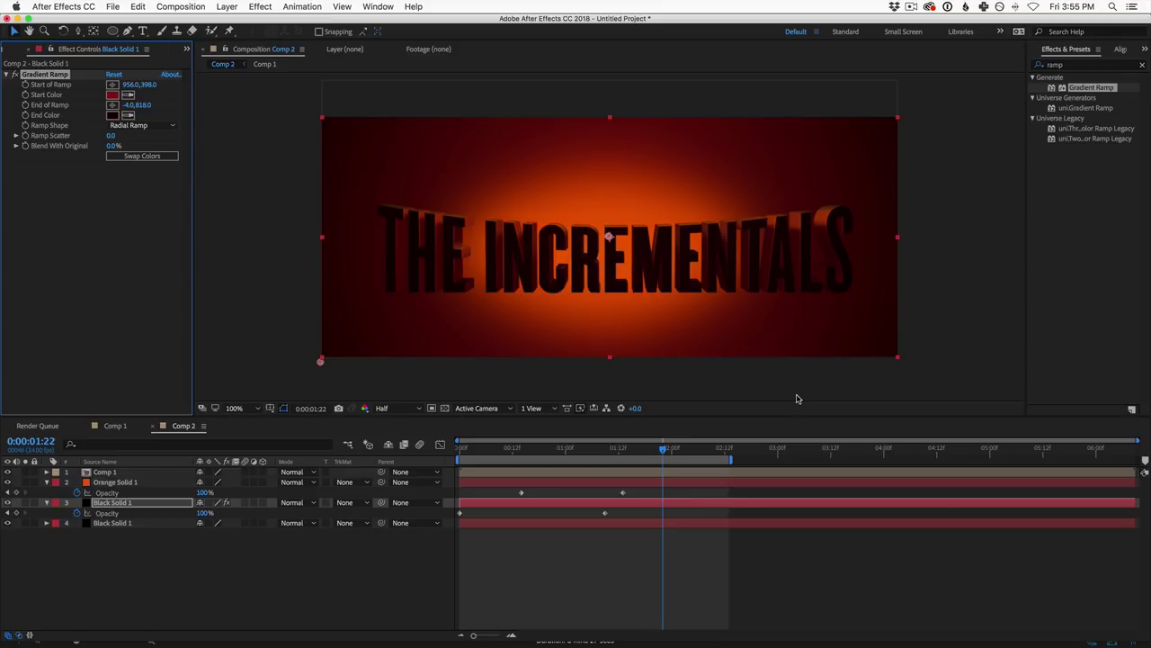
pyautogui.moveTo(669, 450); pyautogui.dragTo(686, 451)
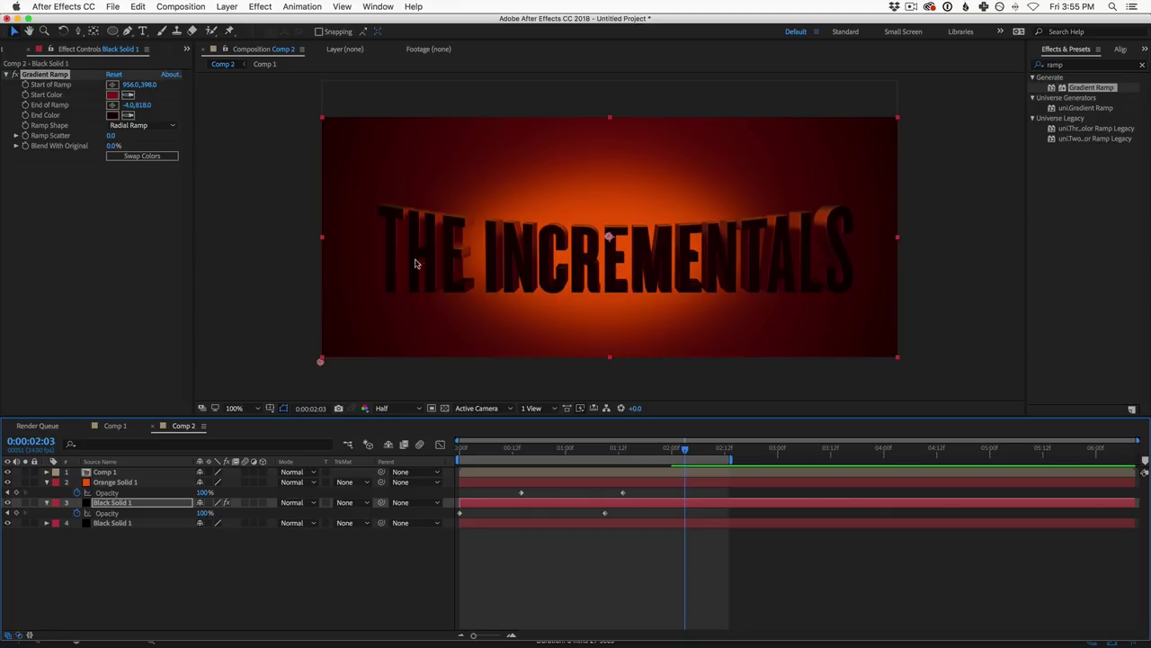
# Step: In Comp 1, set the Right Light's Intensity to 30%
pyautogui.click(114, 426)
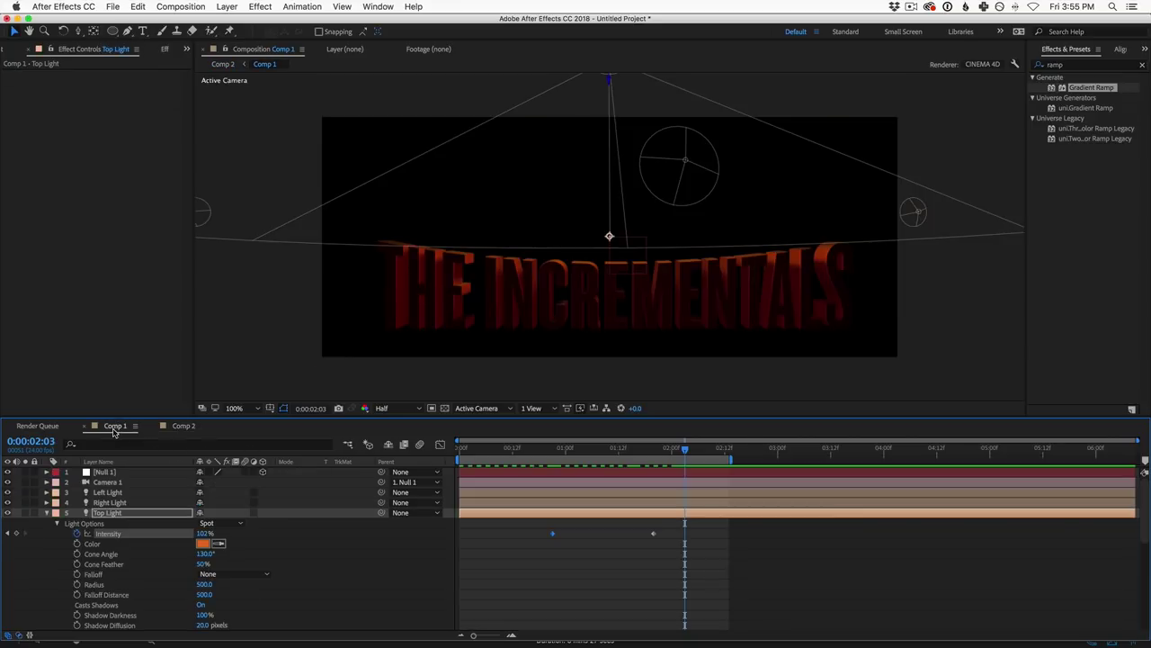
pyautogui.click(47, 512)
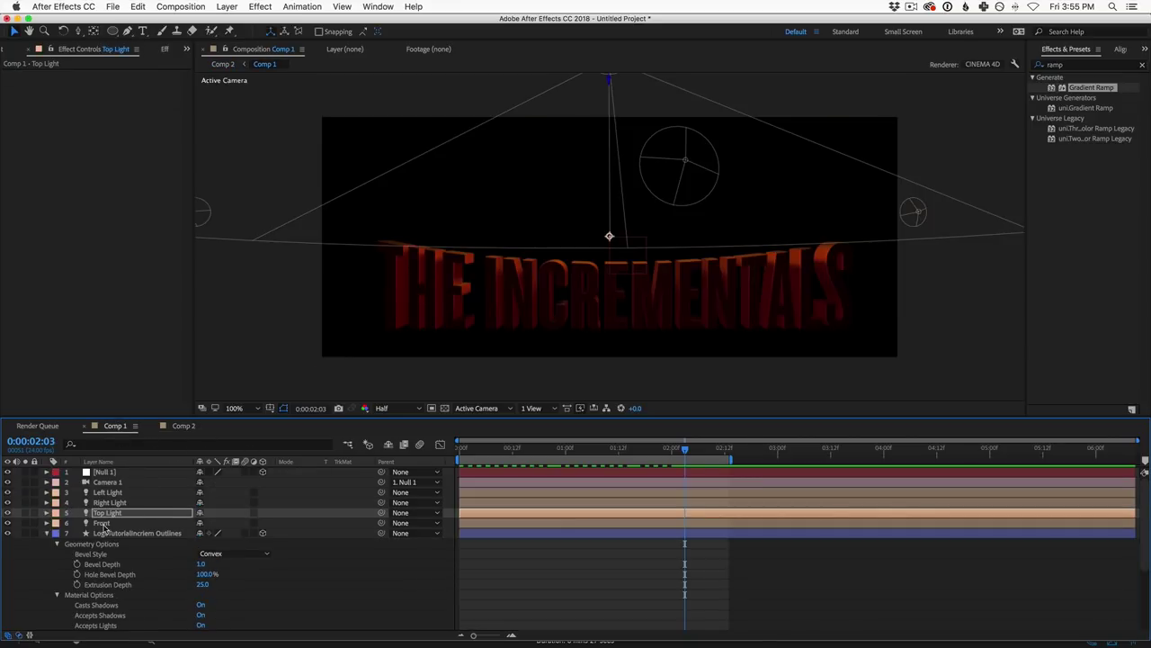
pyautogui.click(108, 502)
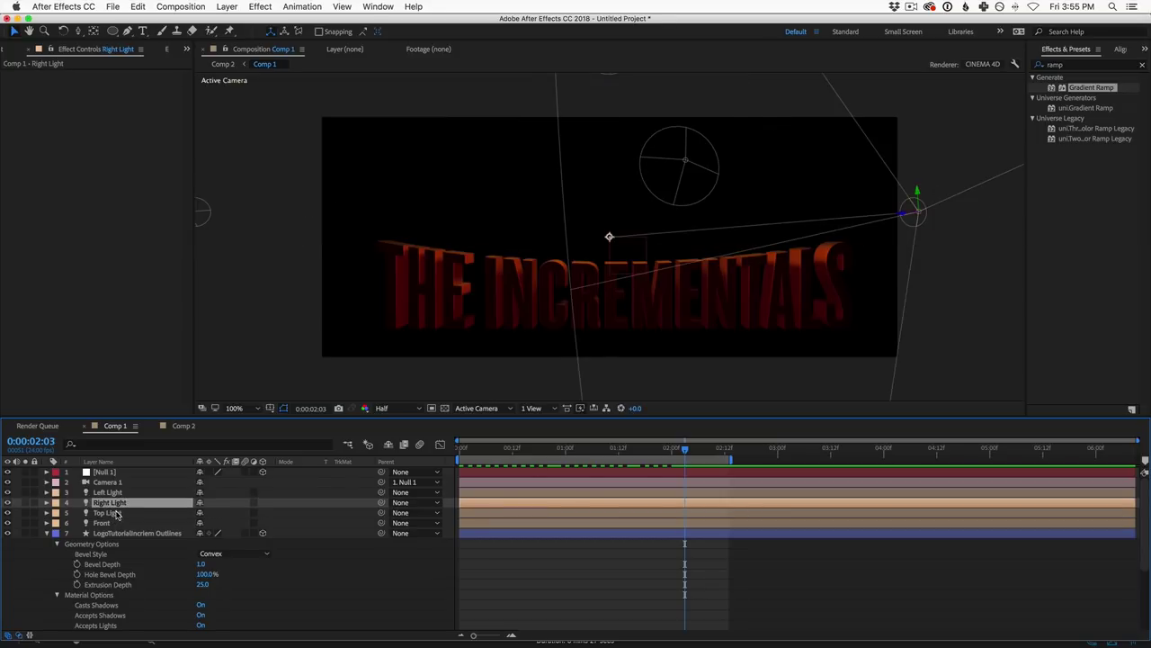
pyautogui.press('a')
pyautogui.press('a')
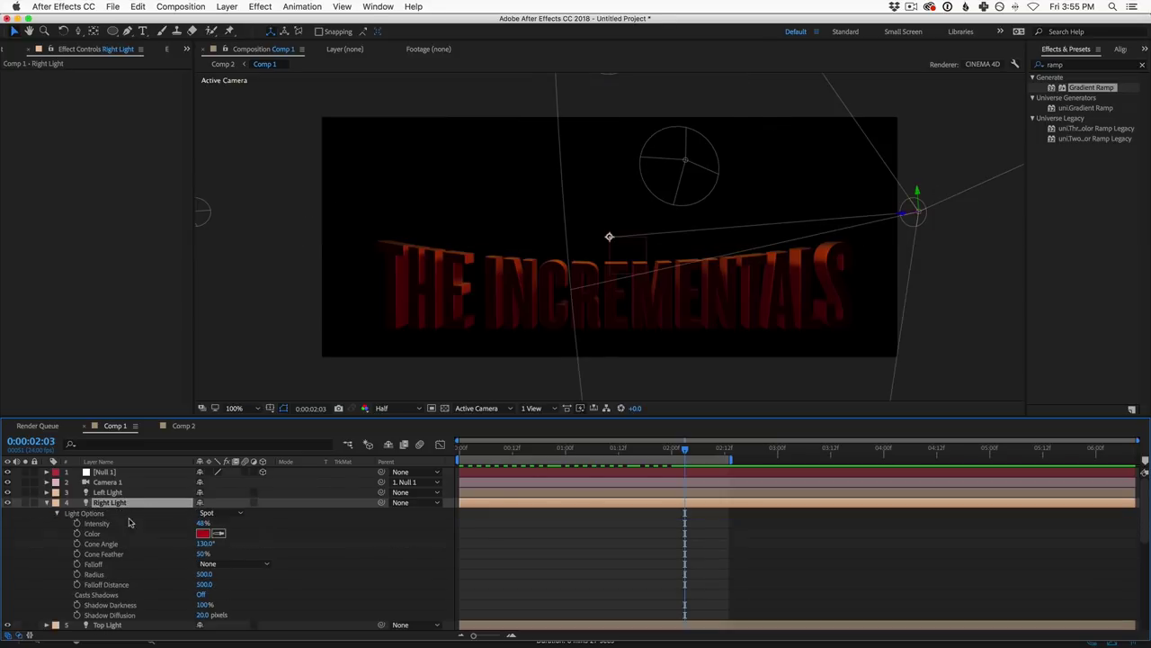
pyautogui.click(206, 523)
pyautogui.write('30')
pyautogui.press('Return')
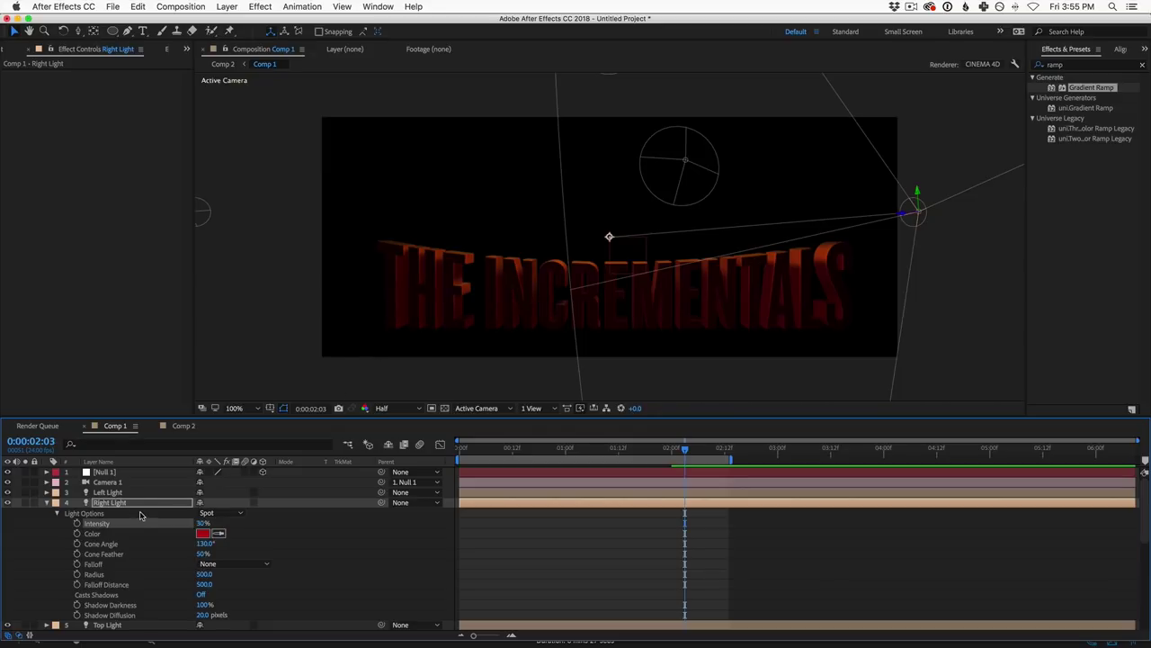
# Step: Set the Left Light's Intensity to 30% and check the dimmer side lighting in Comp 2
pyautogui.click(126, 493)
pyautogui.press('a')
pyautogui.press('a')
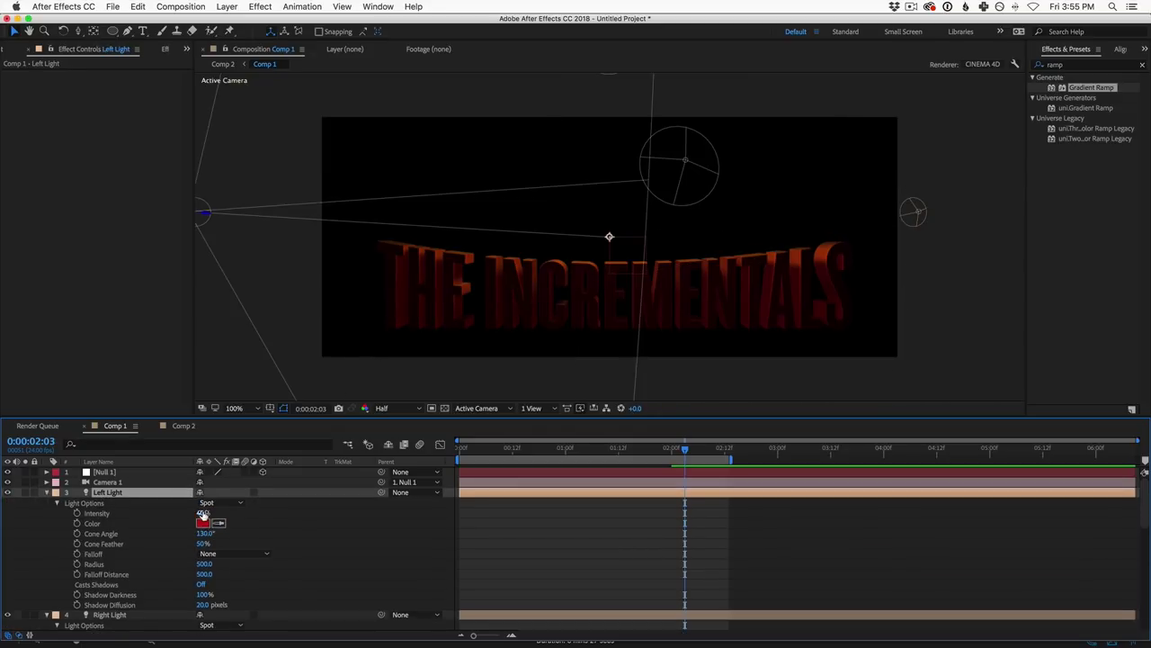
pyautogui.click(203, 513)
pyautogui.write('40')
pyautogui.press('Return')
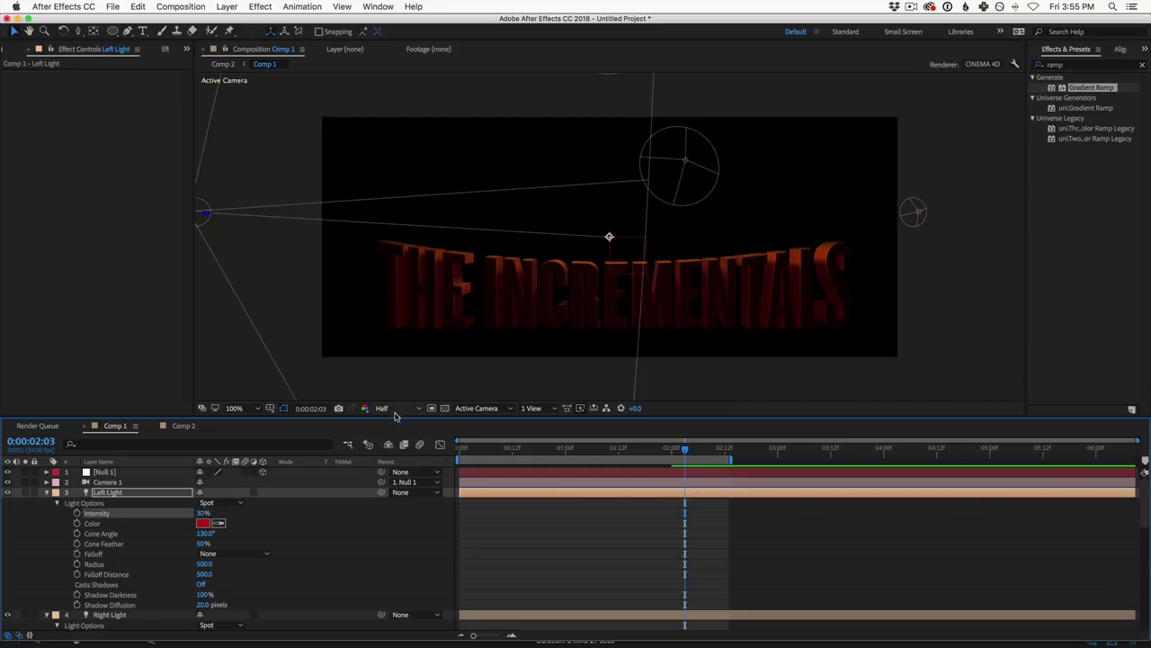
pyautogui.click(183, 426)
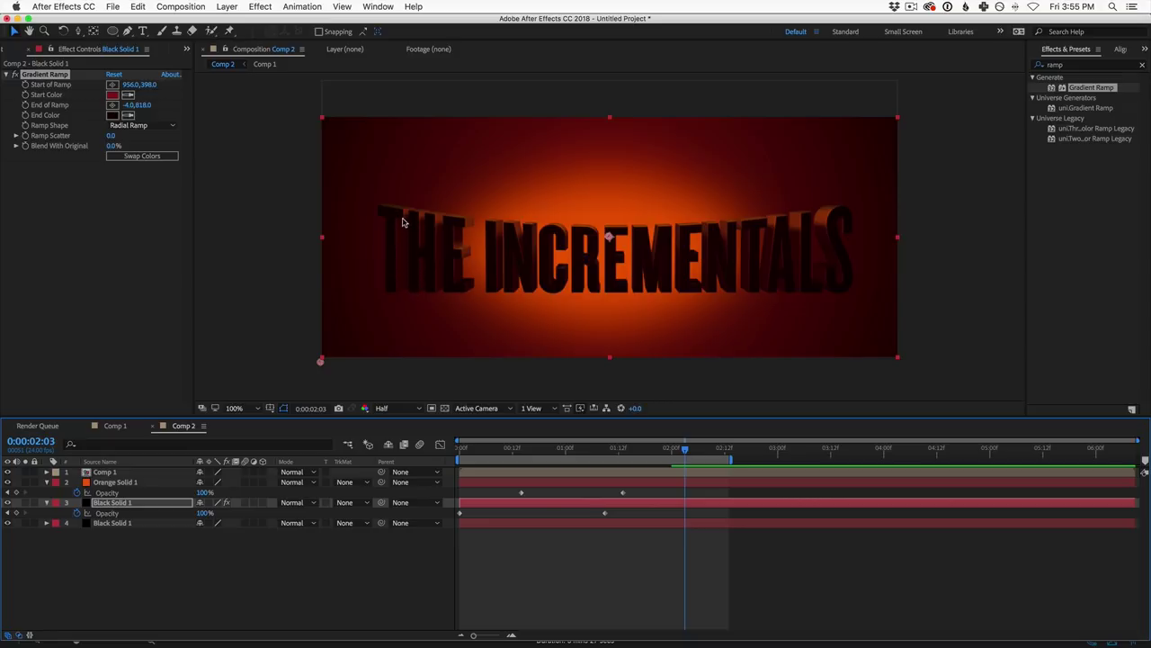
# Step: Collapse the expanded properties of all layers in Comp 1 and clear the selection
pyautogui.click(125, 426)
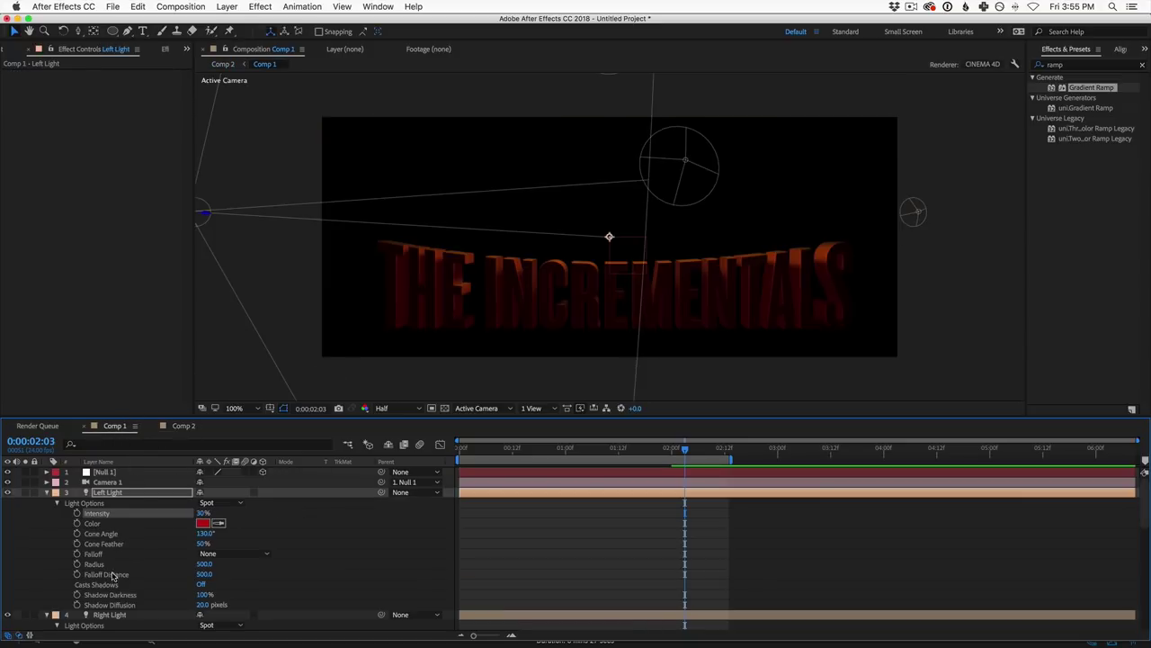
pyautogui.press('super+a')
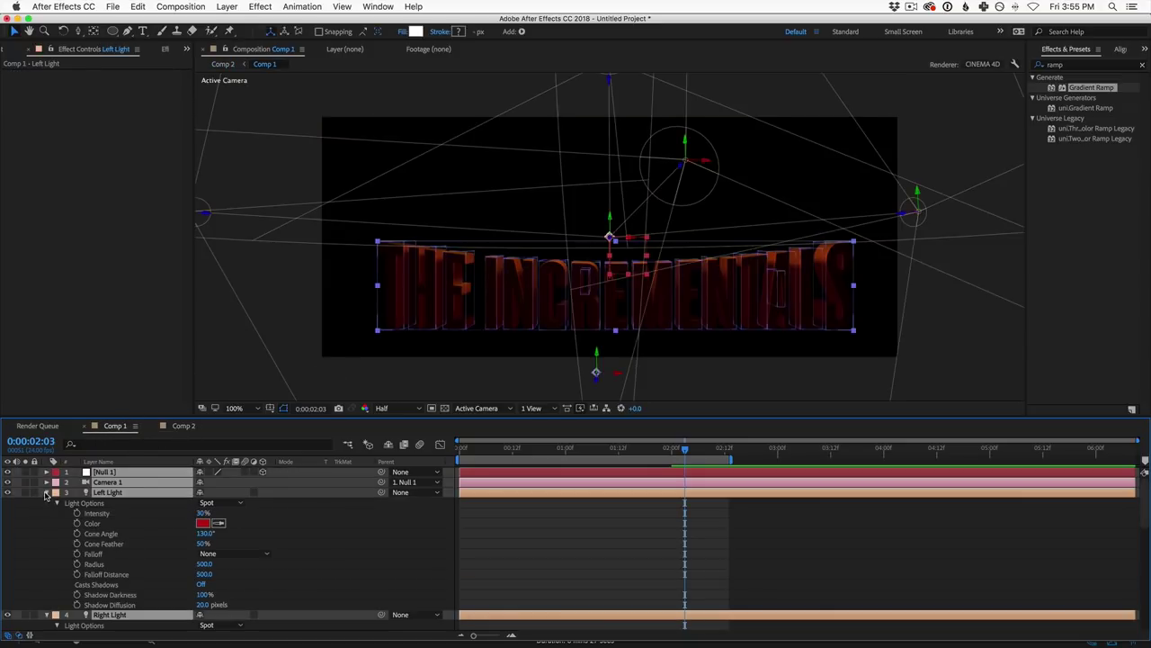
pyautogui.click(46, 492)
pyautogui.click(76, 577)
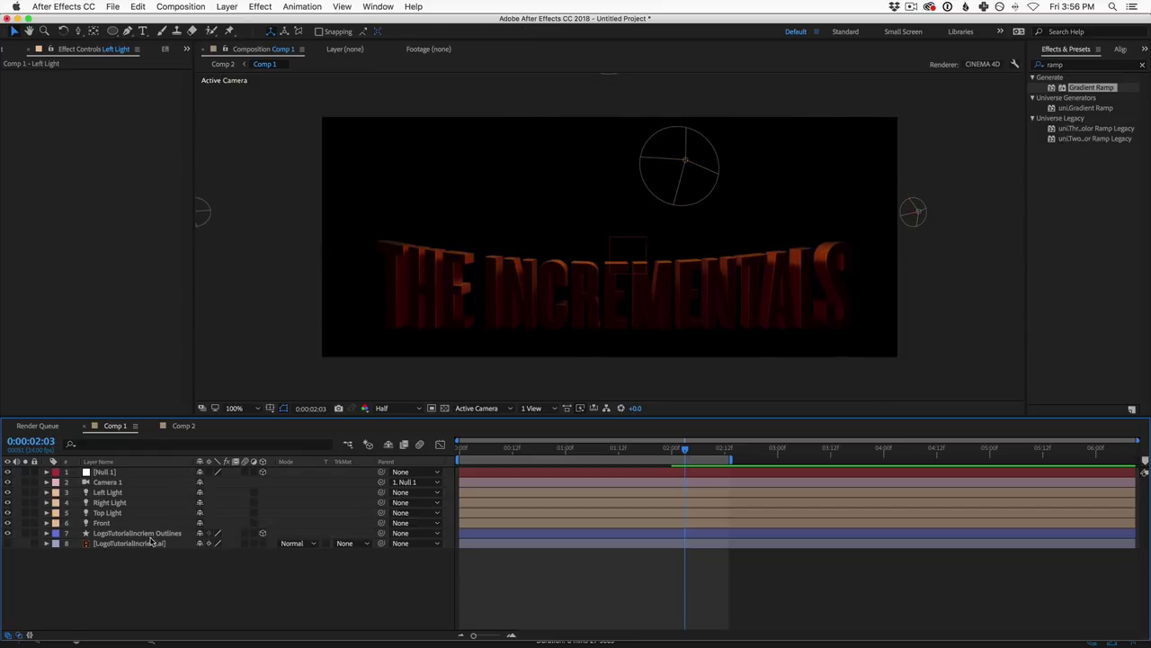
# Step: Try an Extrusion Depth of 18 on the logo outlines layer, reduce it further to 15, and check the result in Comp 2
pyautogui.click(135, 534)
pyautogui.press('a')
pyautogui.press('a')
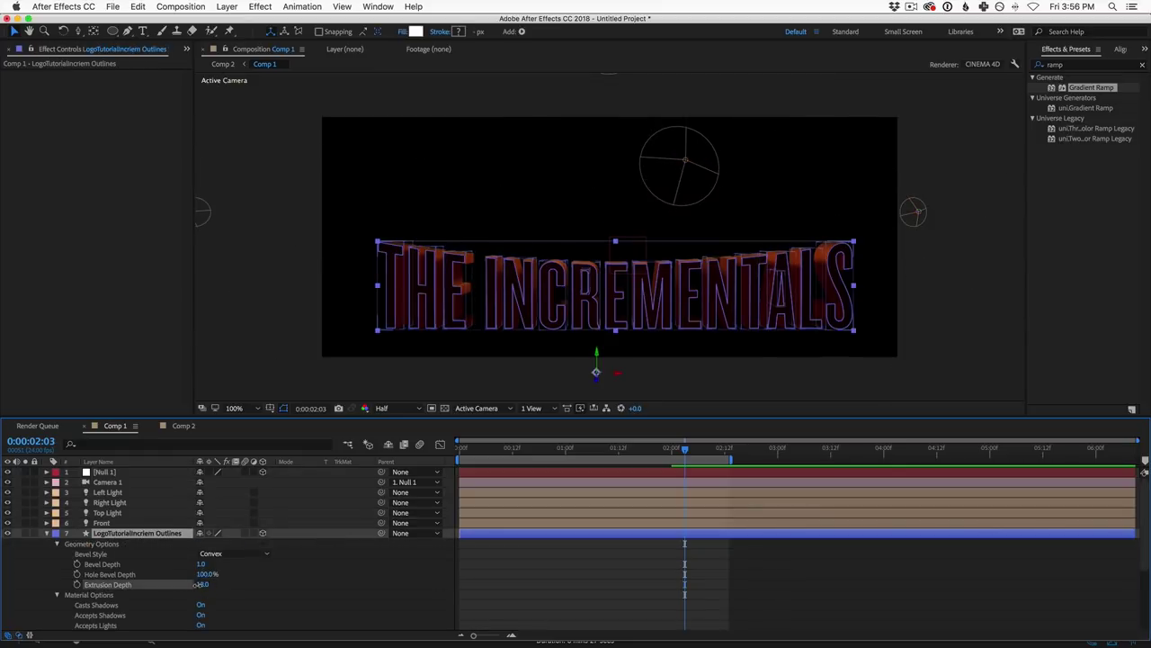
pyautogui.click(203, 585)
pyautogui.write('18')
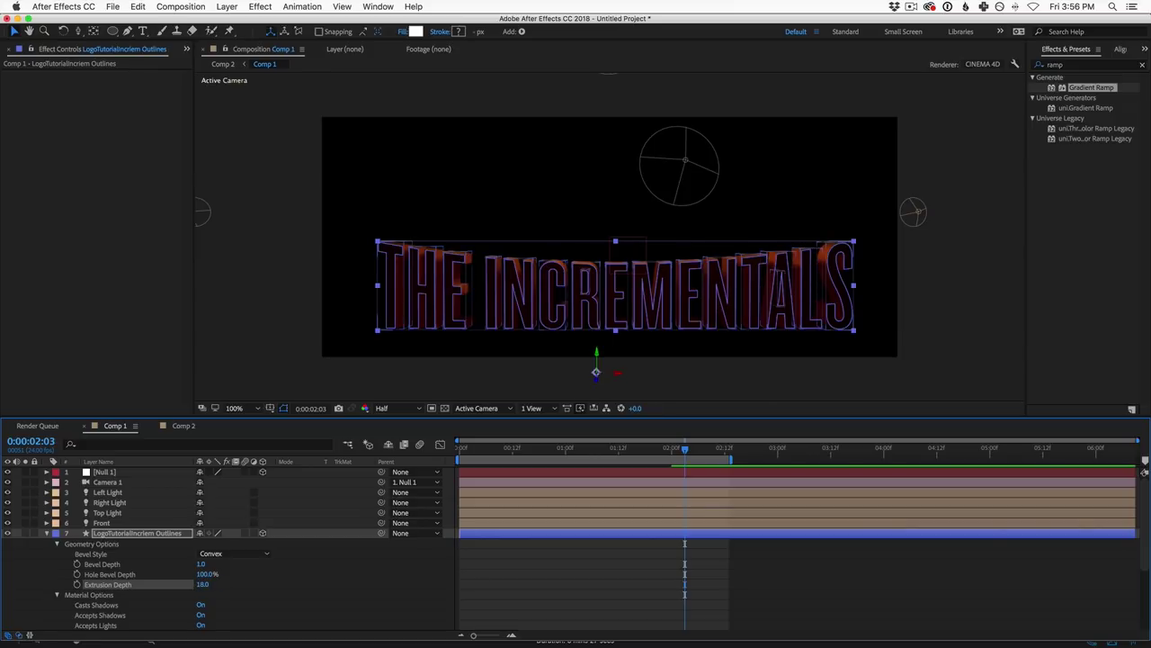
pyautogui.press('Return')
pyautogui.click(304, 286)
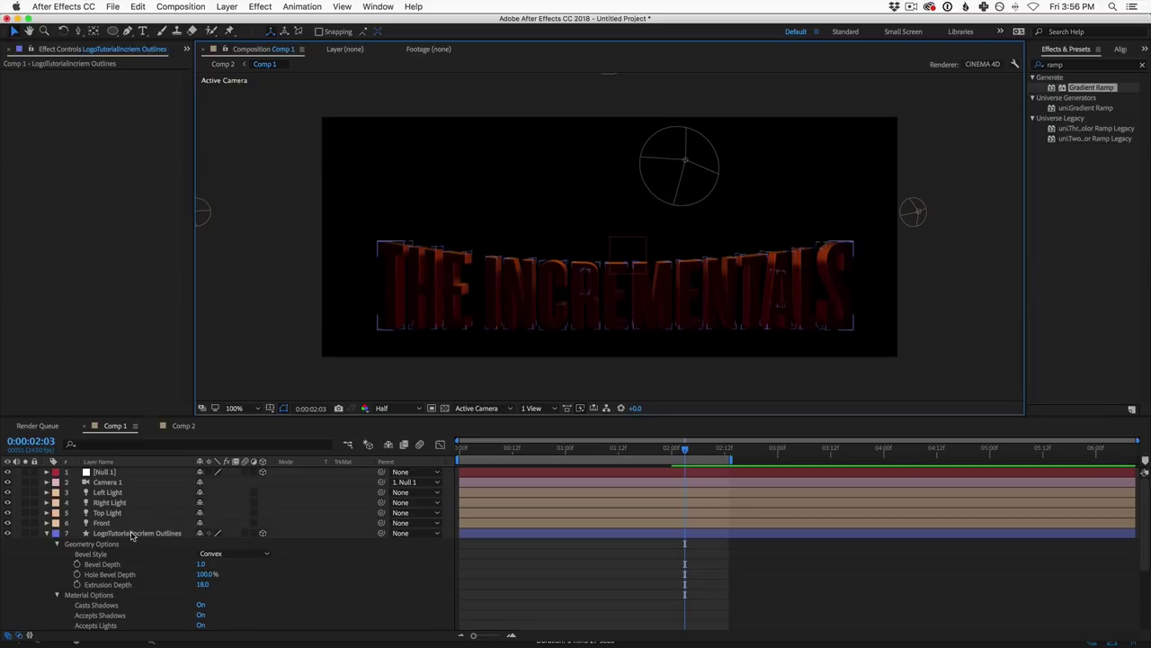
pyautogui.click(203, 584)
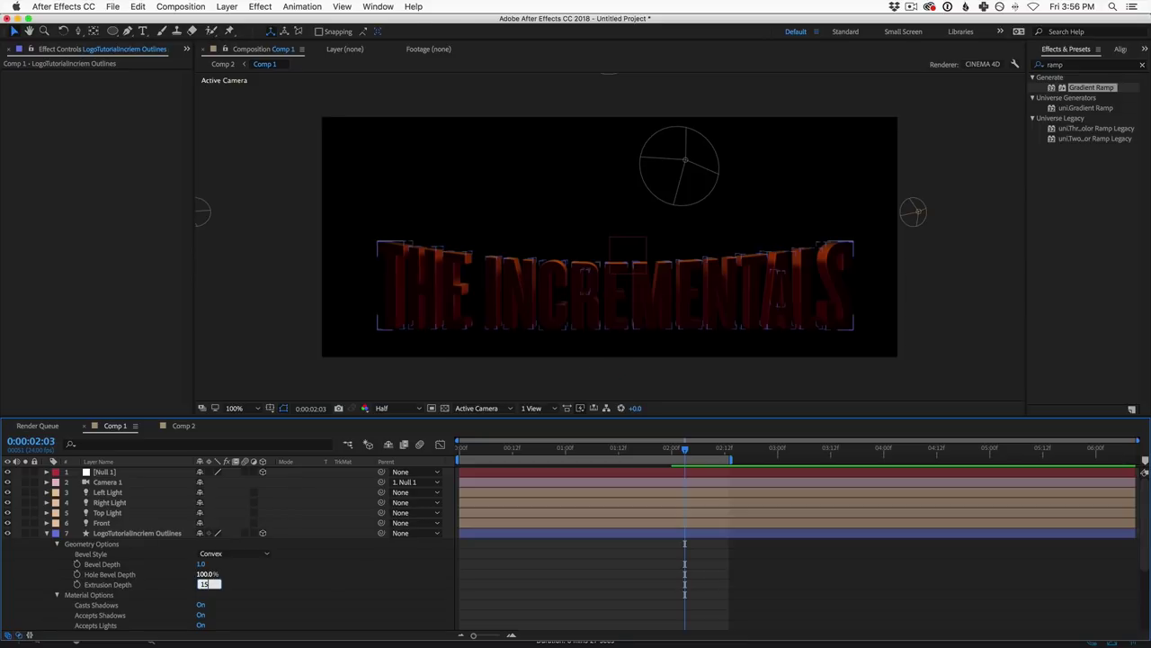
pyautogui.press('Return')
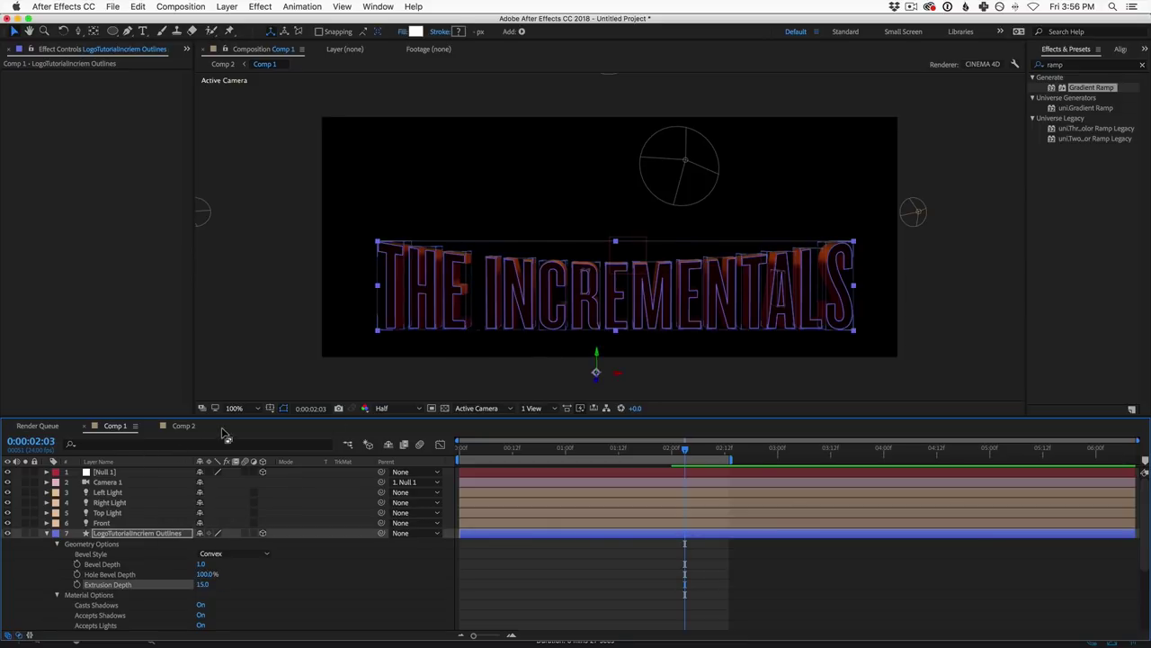
pyautogui.click(189, 428)
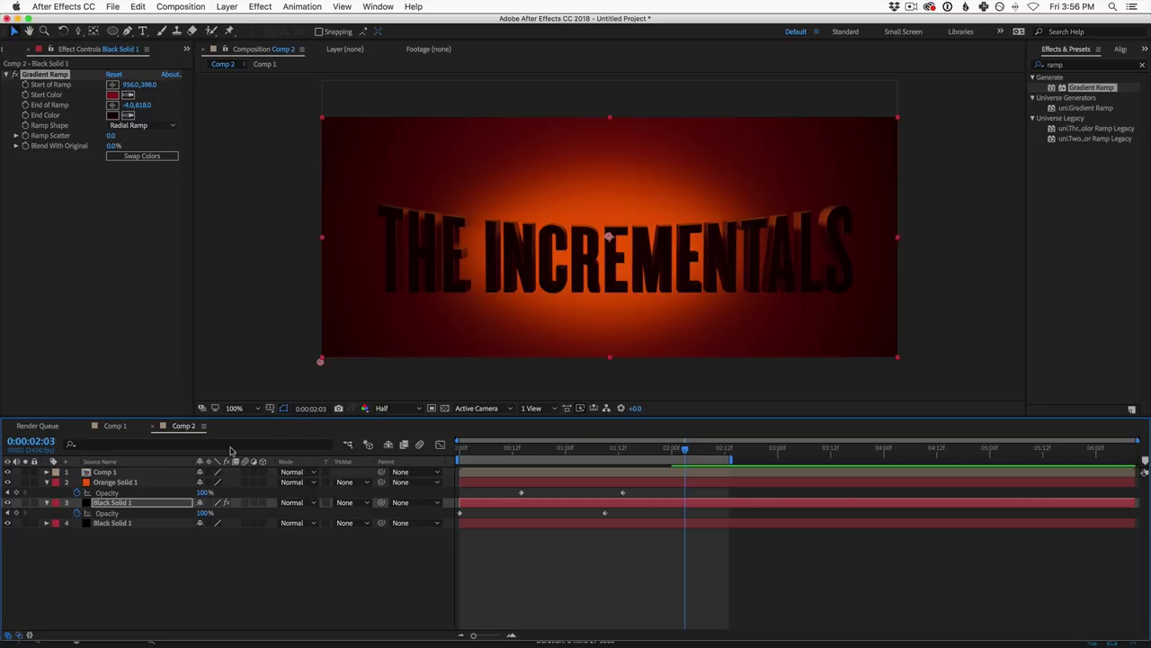
# Step: In Comp 1, raise the Top Light's Intensity keyframe at 0:00:01:20 to 190% and change the light's Y position to -427
pyautogui.click(117, 426)
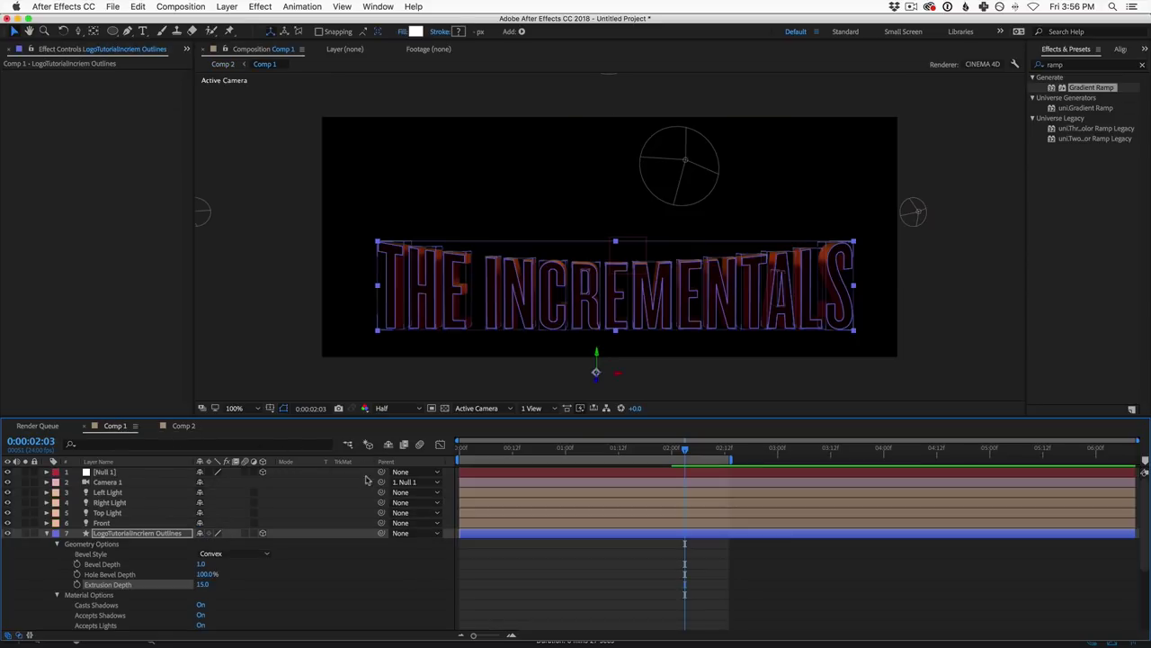
pyautogui.click(117, 514)
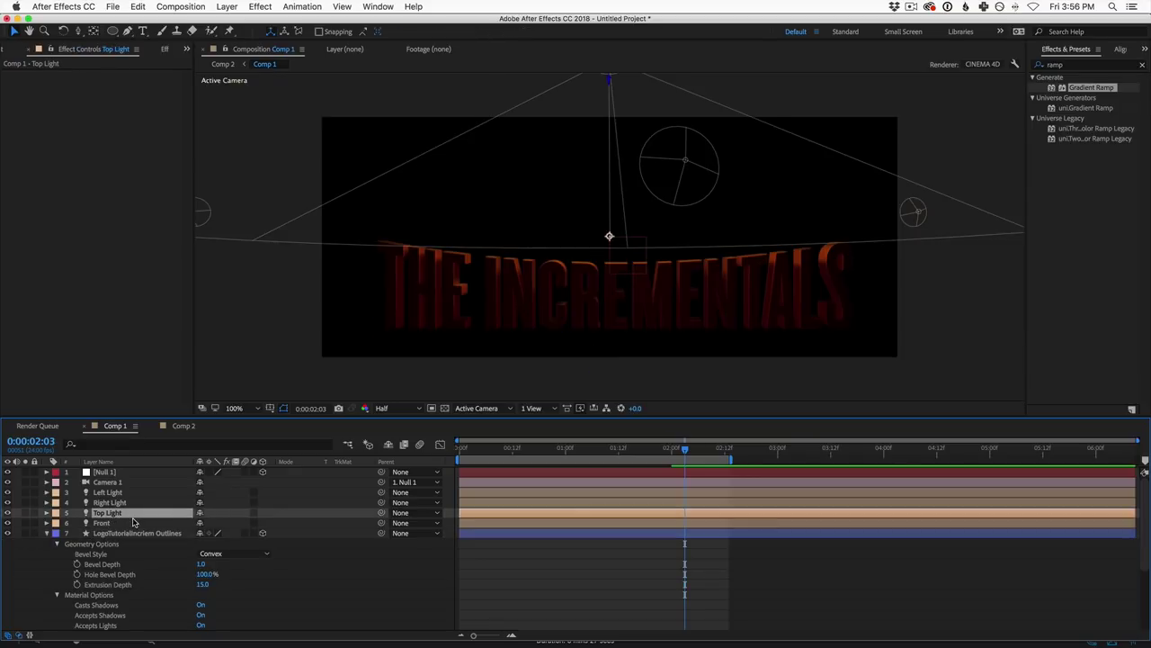
pyautogui.press('a')
pyautogui.press('a')
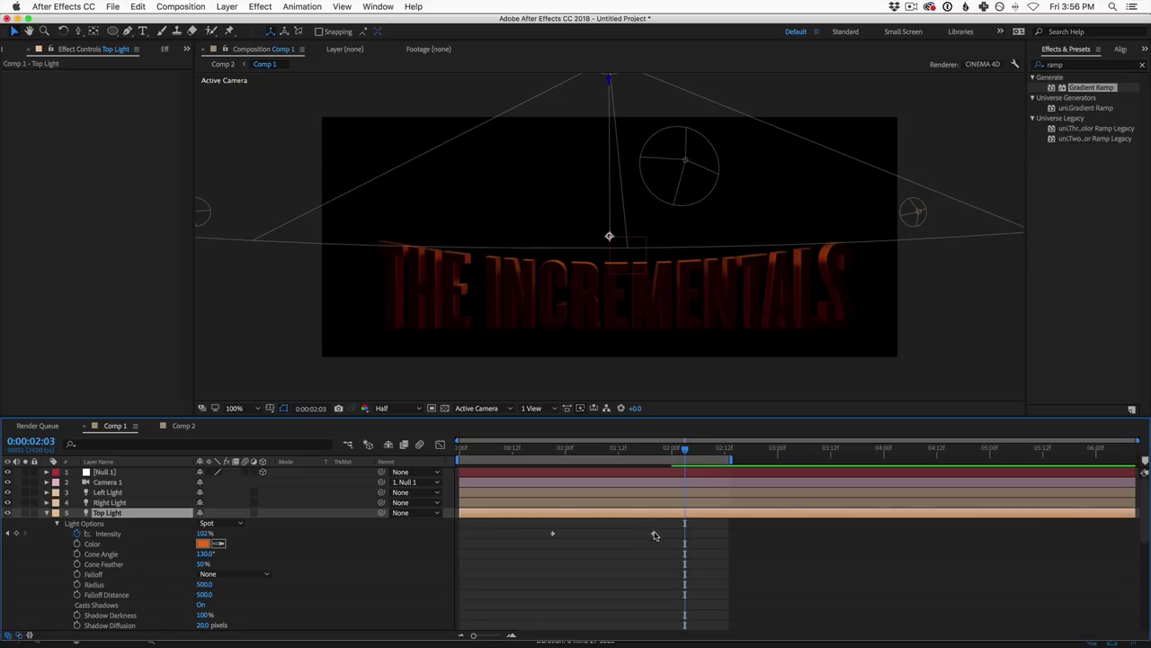
pyautogui.click(657, 450)
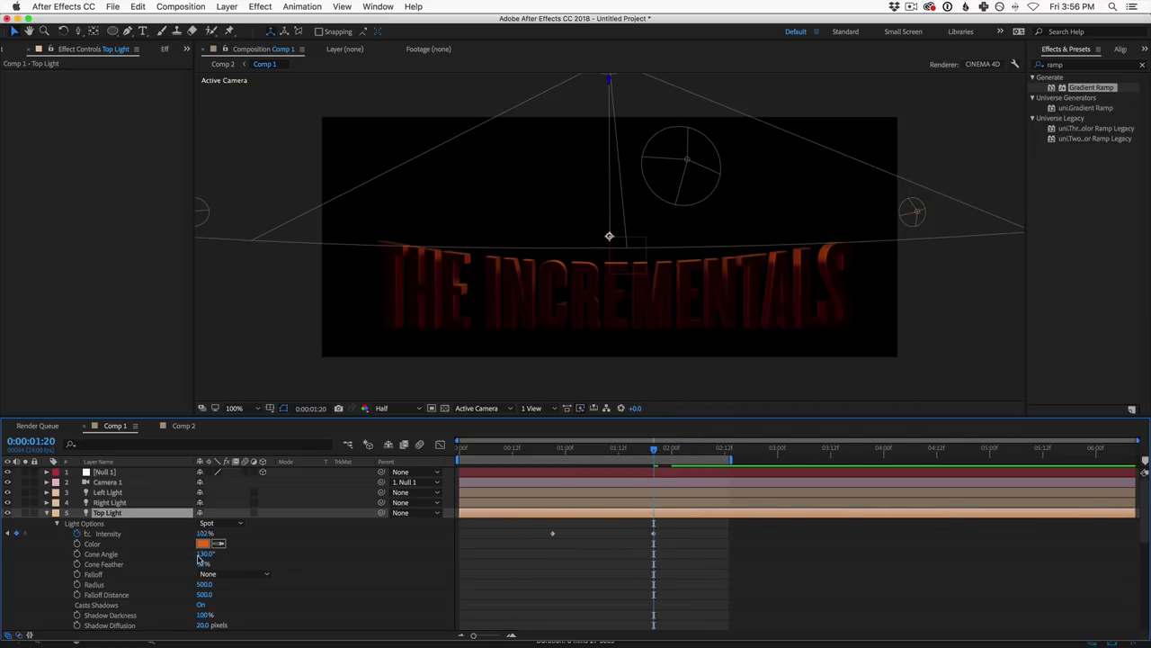
pyautogui.moveTo(203, 534); pyautogui.dragTo(259, 531)
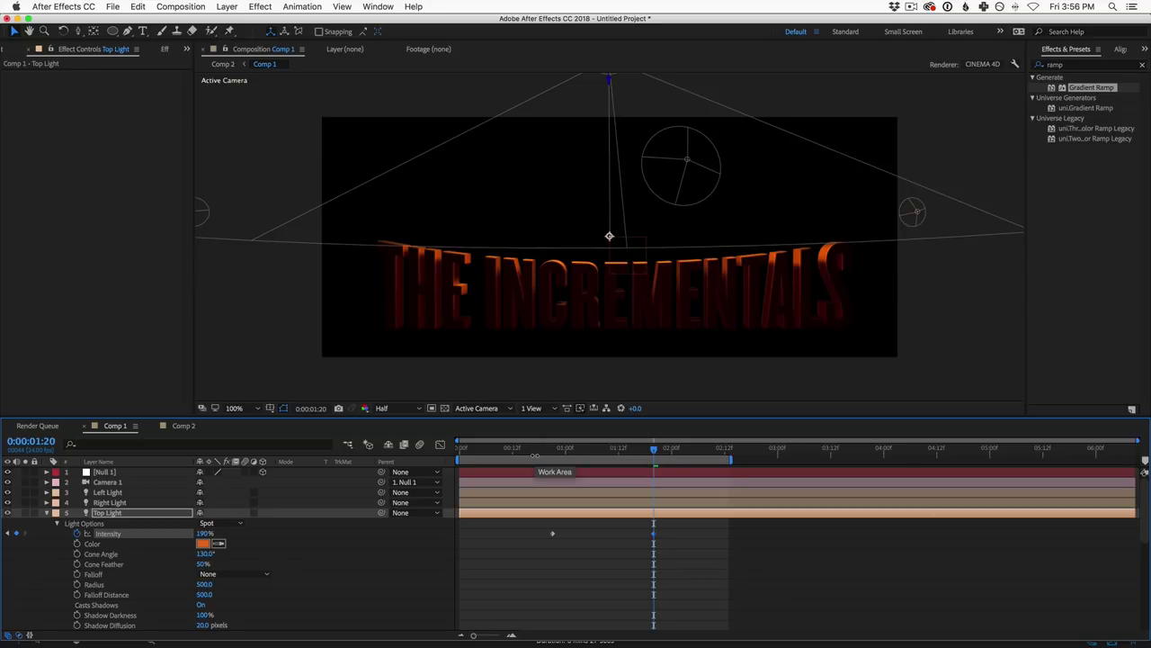
pyautogui.press('p')
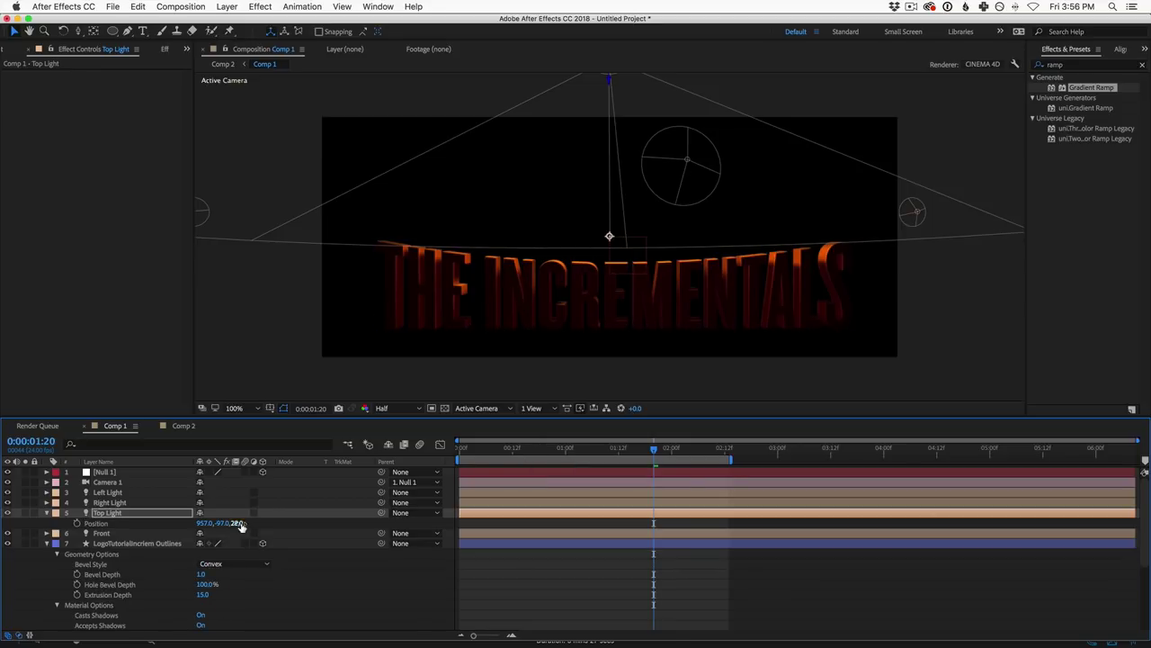
pyautogui.moveTo(223, 528); pyautogui.dragTo(183, 528)
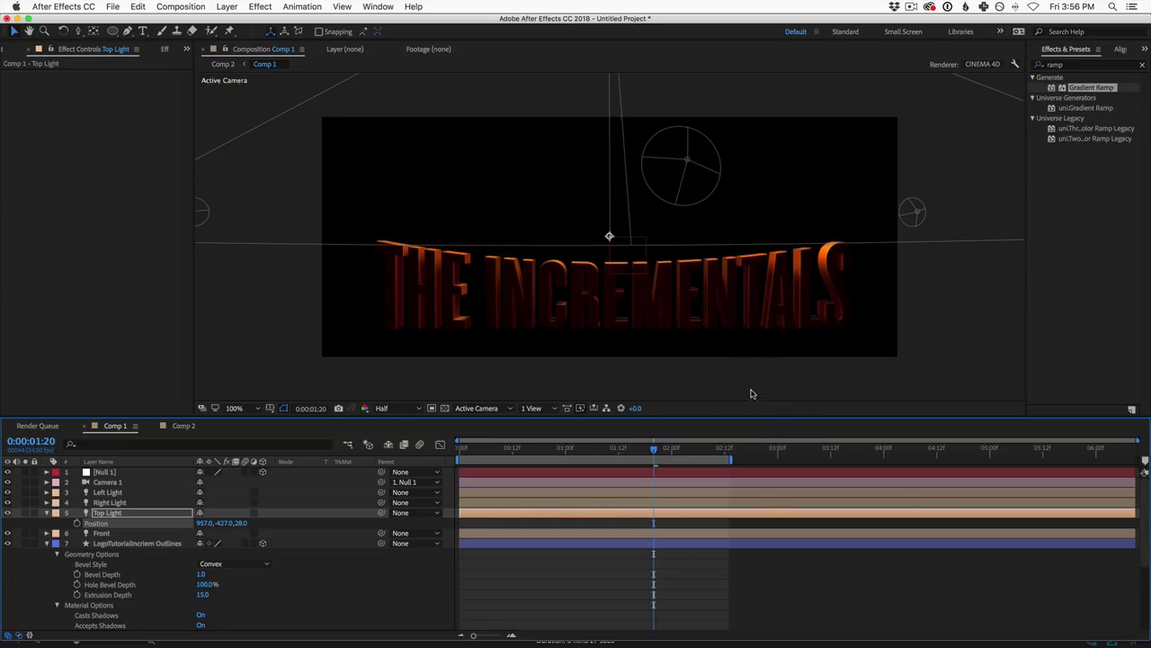
# Step: Set the intensity of both the Left Light and the Right Light to 76% and check the look in Comp 2
pyautogui.click(112, 503)
pyautogui.keyDown('shift'); pyautogui.click(114, 494); pyautogui.keyUp('shift')
pyautogui.press('a')
pyautogui.press('a')
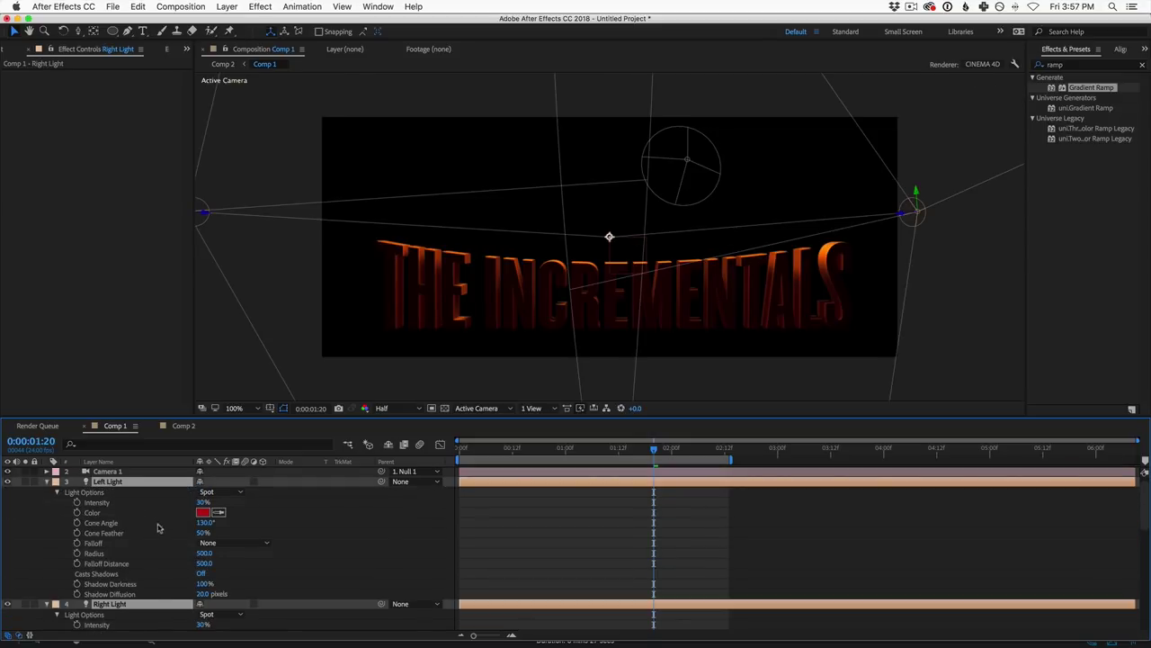
pyautogui.moveTo(203, 503); pyautogui.dragTo(243, 501)
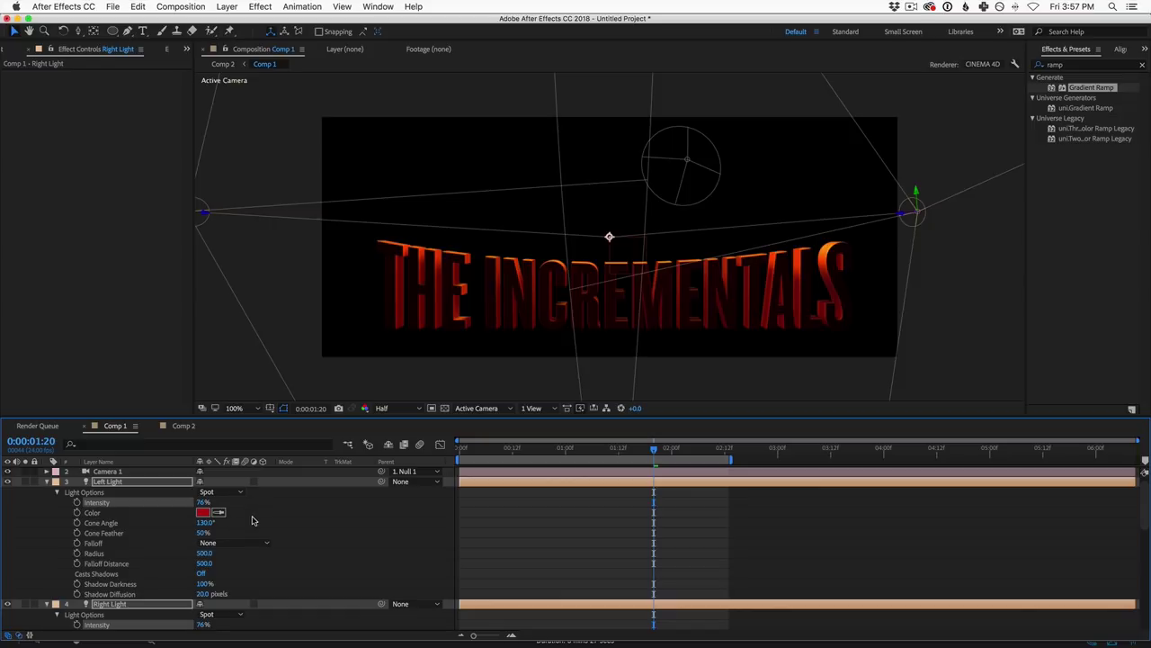
pyautogui.click(183, 425)
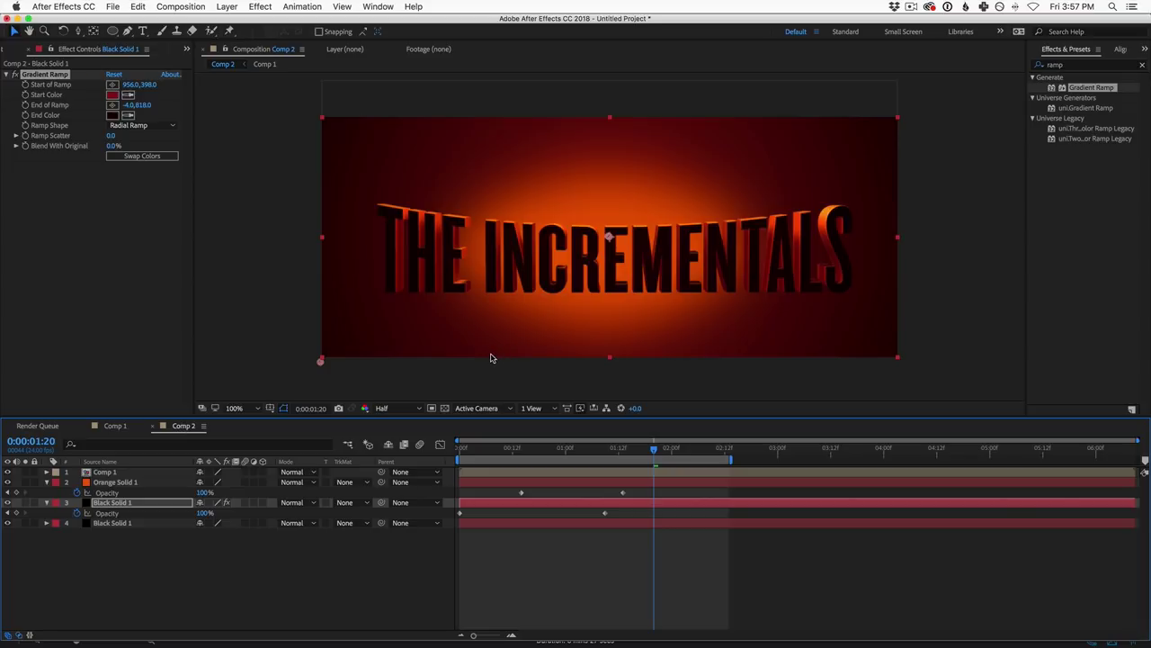
pyautogui.click(115, 426)
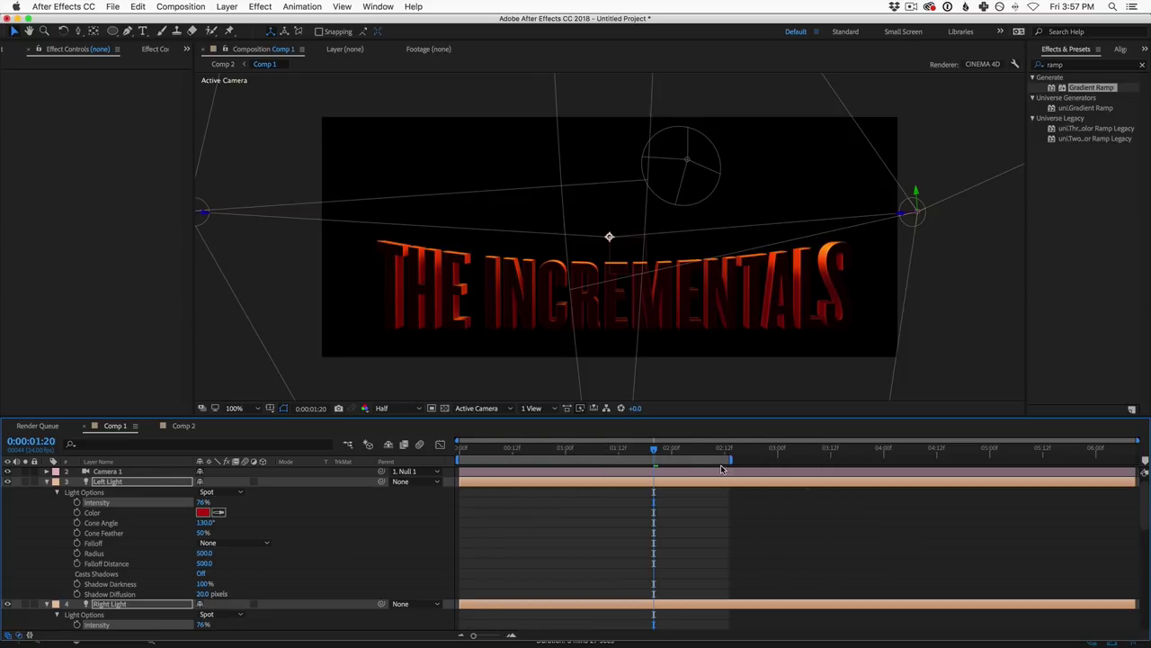
# Step: Extend Comp 1's work area to about 3:15 and add a position keyframe to Camera 1 at 0:00:00:00
pyautogui.moveTo(733, 461); pyautogui.dragTo(845, 461)
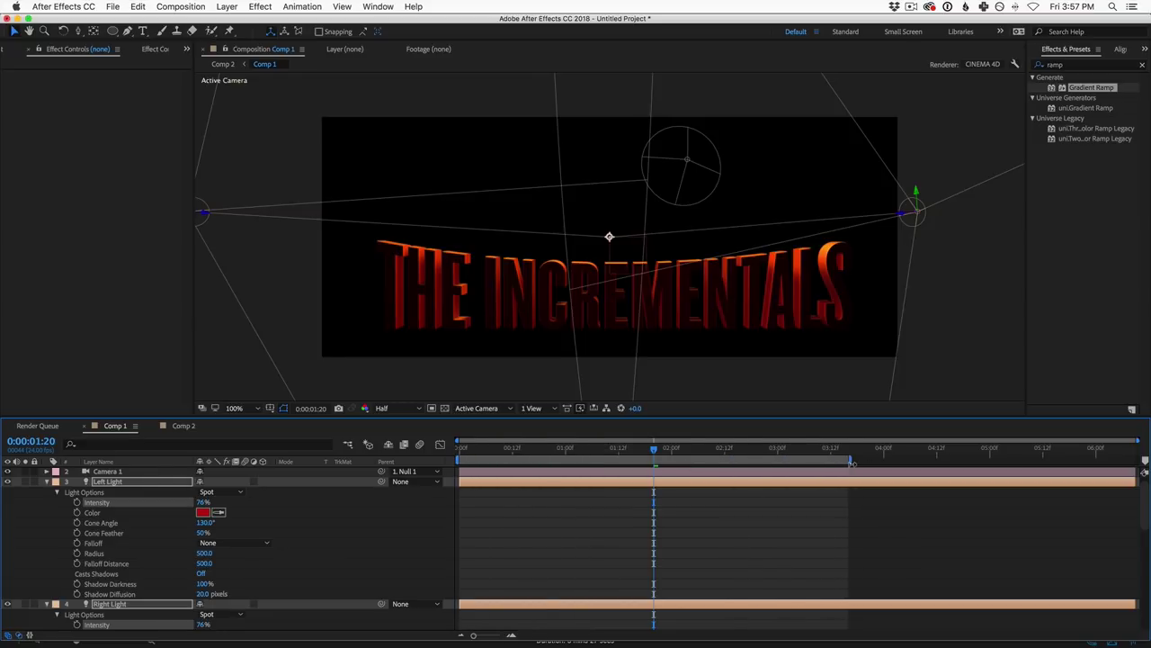
pyautogui.click(113, 472)
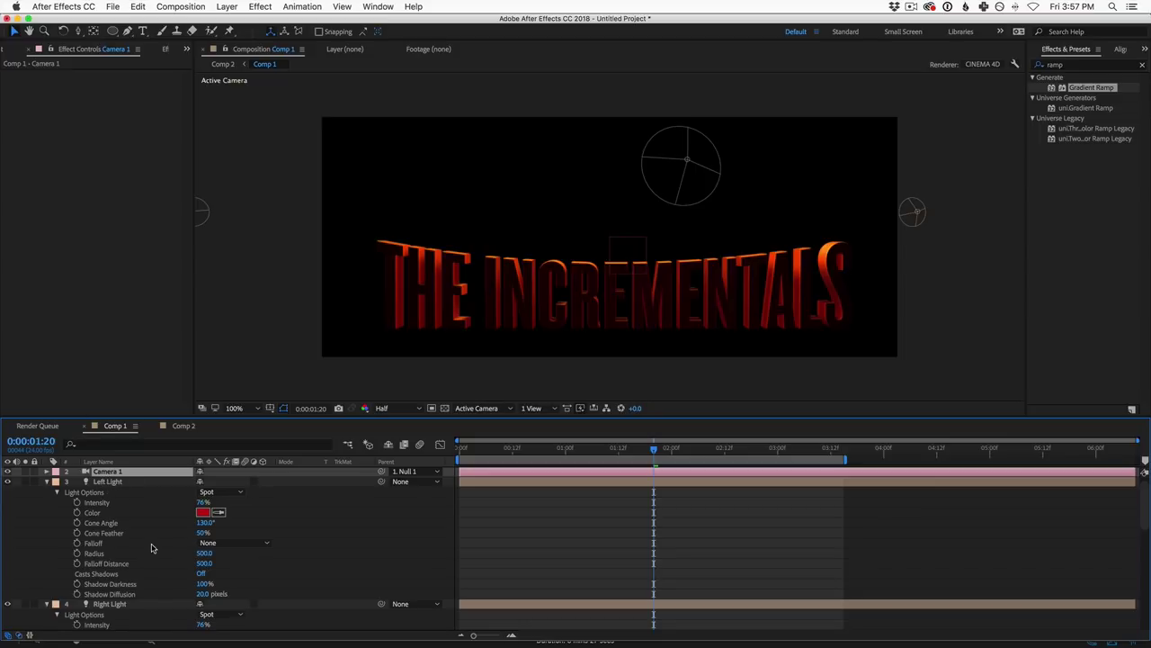
pyautogui.scroll(1, 153, 548)
pyautogui.click(119, 474)
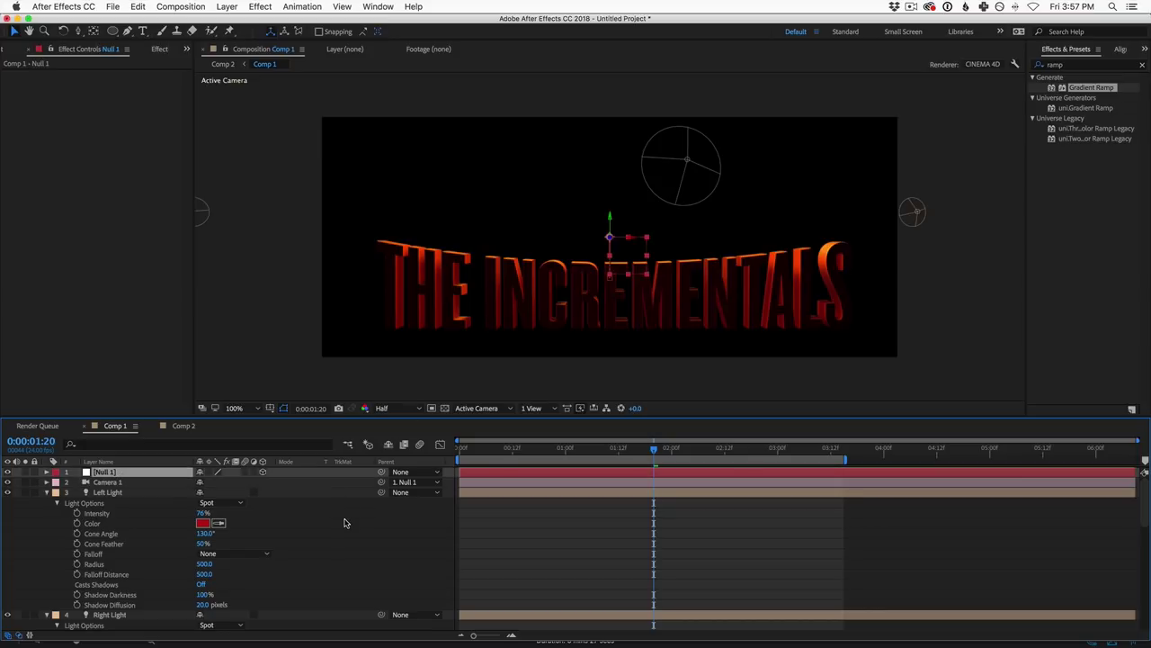
pyautogui.click(116, 484)
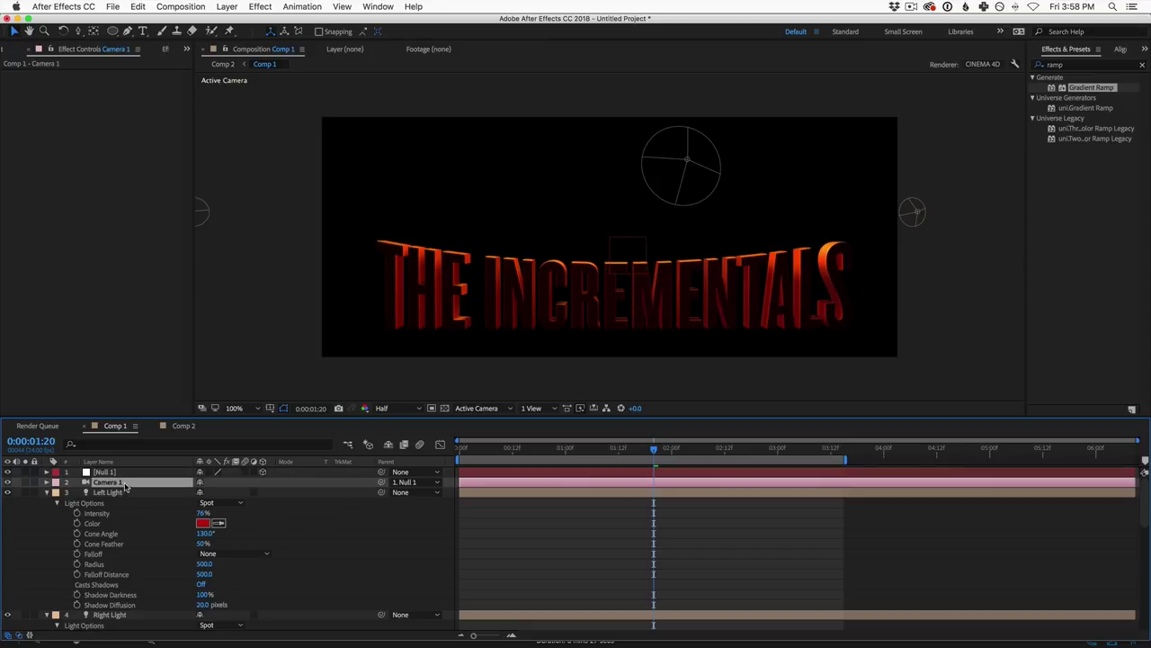
pyautogui.press('p')
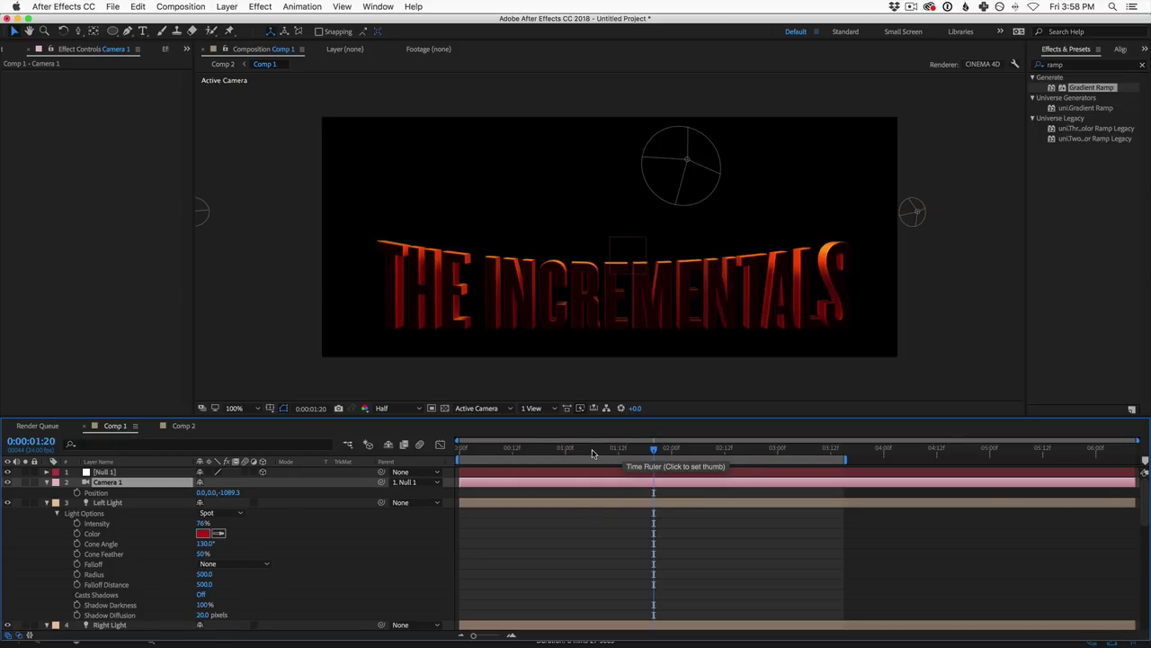
pyautogui.press('Home')
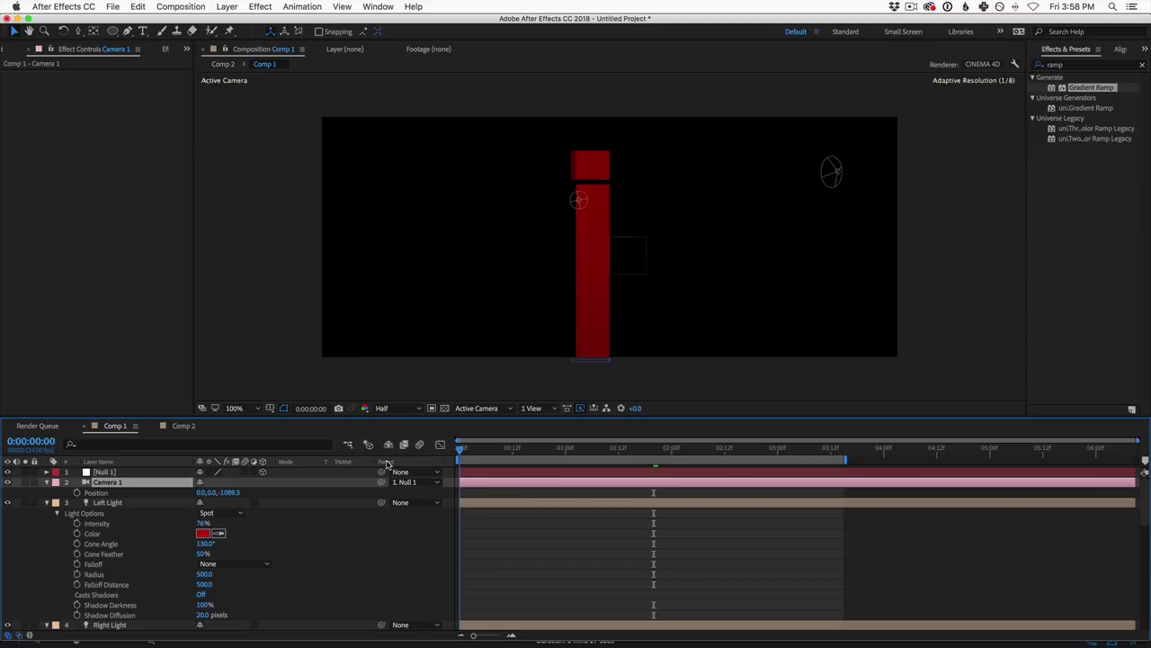
pyautogui.click(76, 493)
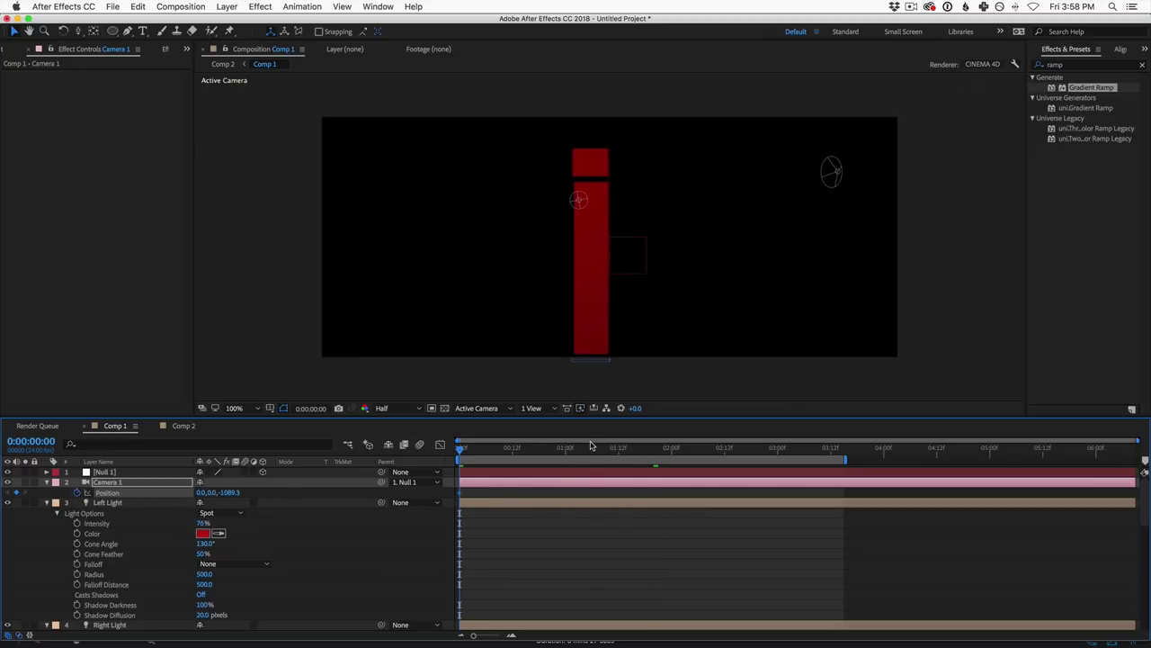
# Step: Pull Camera 1 back with a Z position keyframe of -1288.3, place it at 3:12, and preview the move
pyautogui.moveTo(591, 447); pyautogui.dragTo(649, 455)
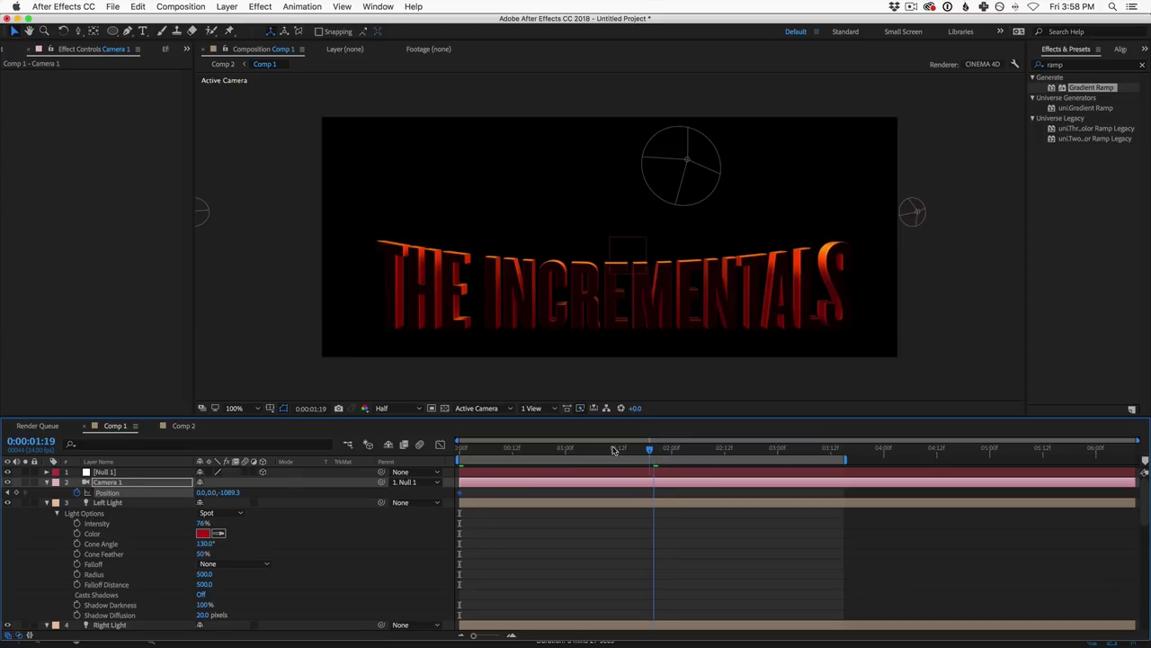
pyautogui.click(133, 474)
pyautogui.press('u')
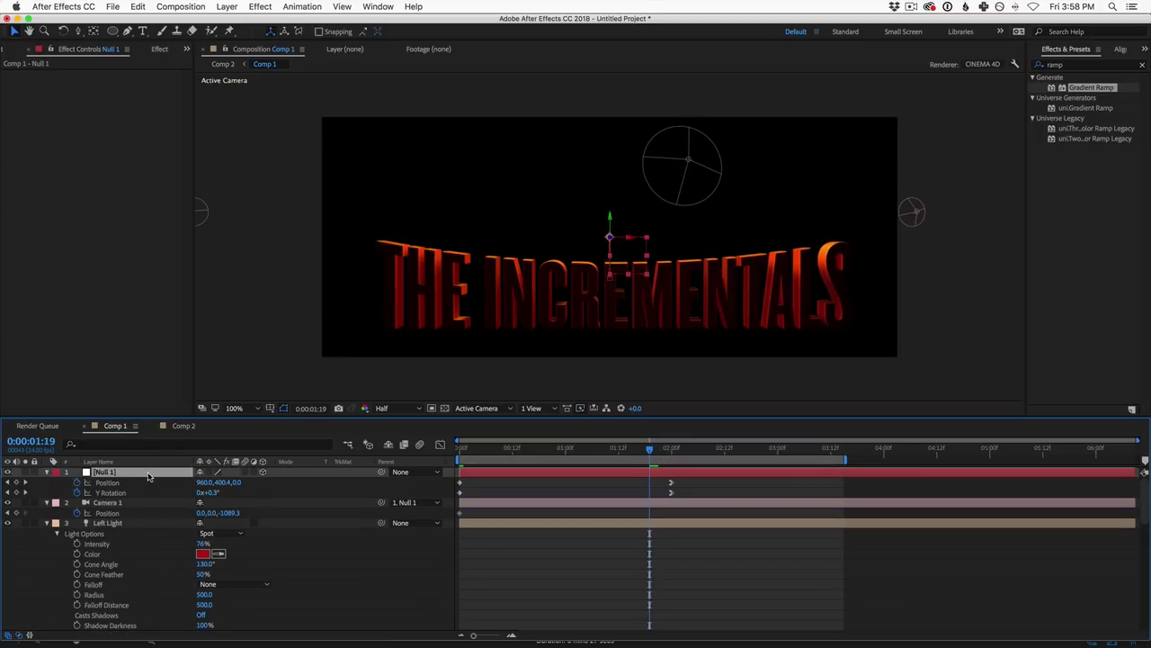
pyautogui.click(671, 455)
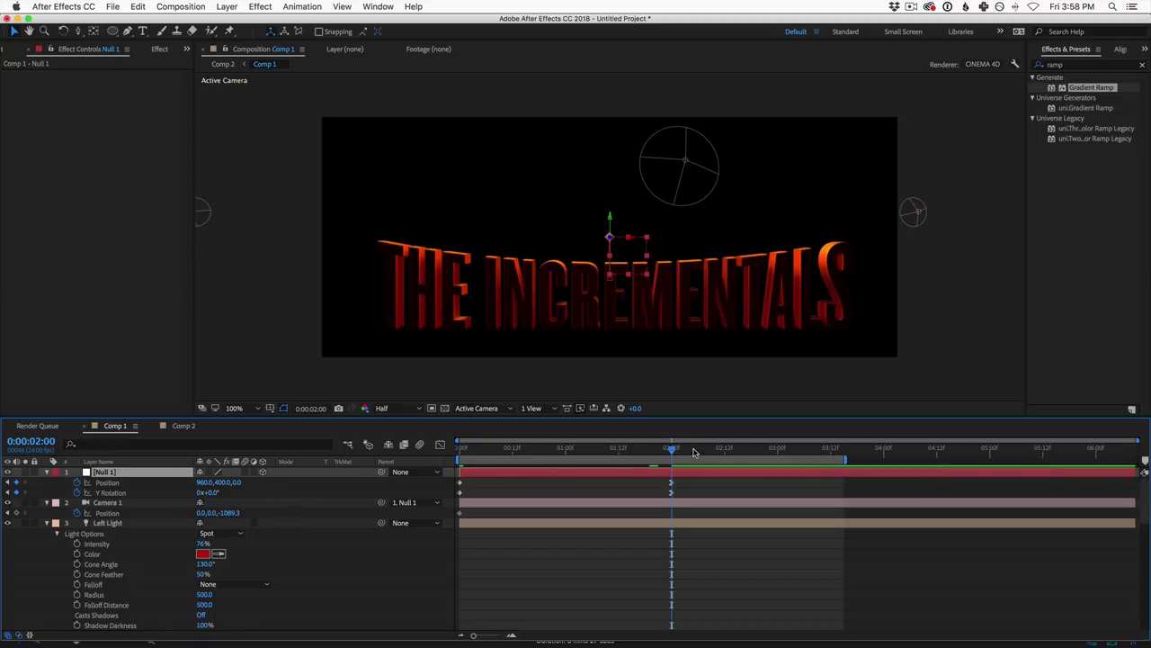
pyautogui.moveTo(657, 450); pyautogui.dragTo(743, 462)
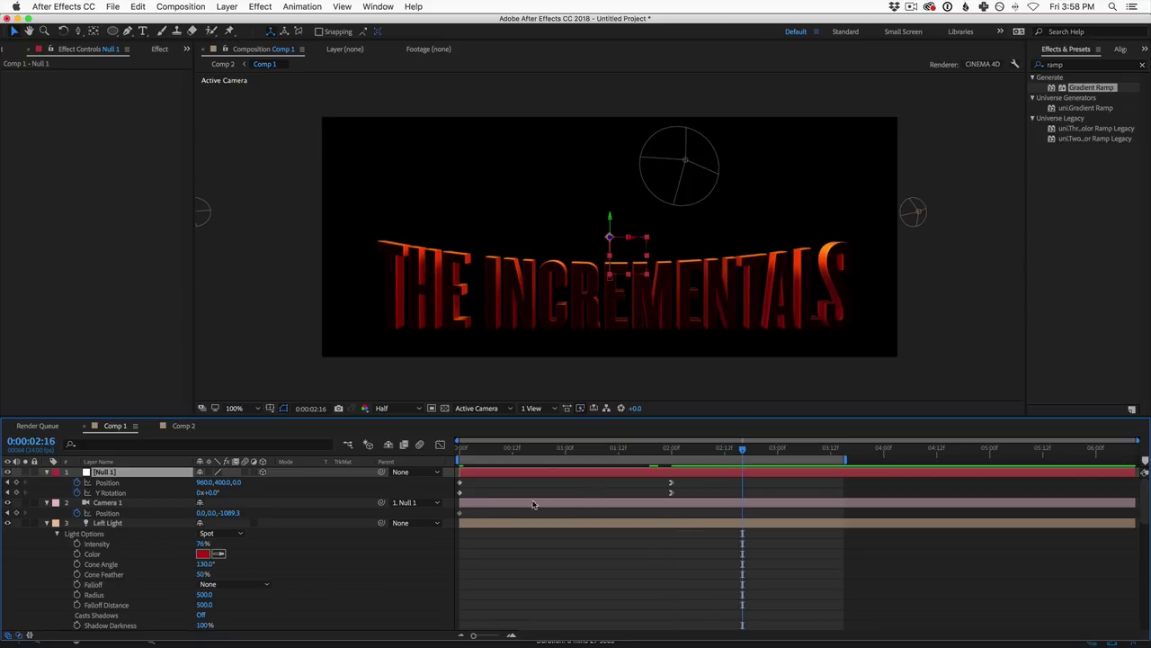
pyautogui.moveTo(231, 513); pyautogui.dragTo(131, 534)
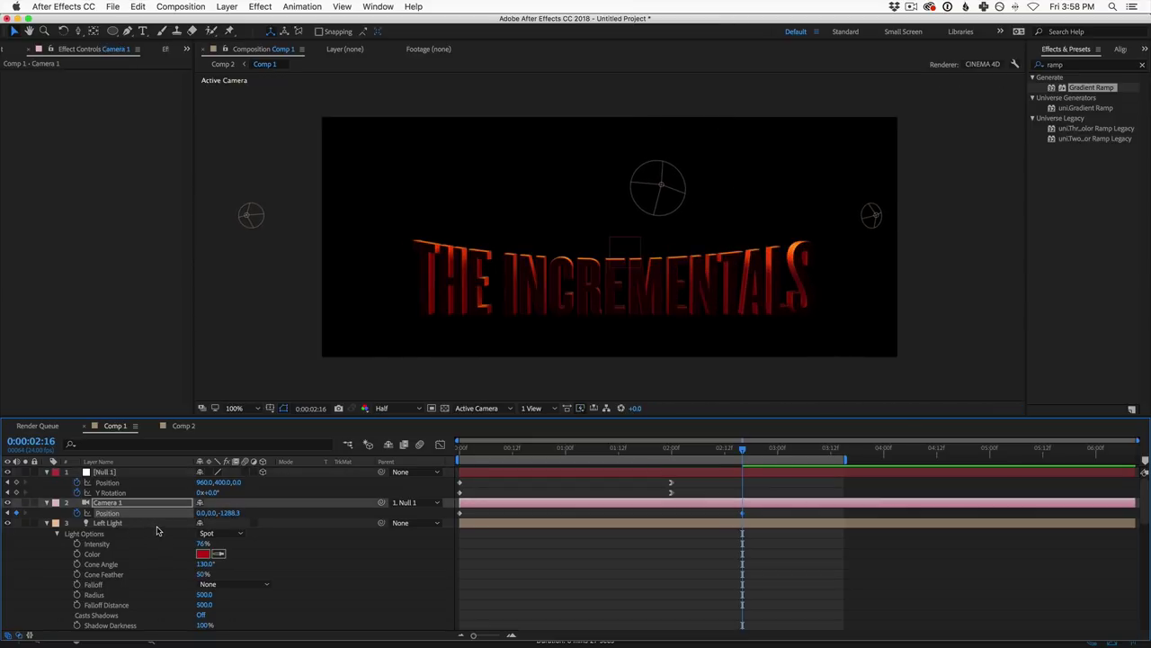
pyautogui.moveTo(743, 516); pyautogui.dragTo(829, 514)
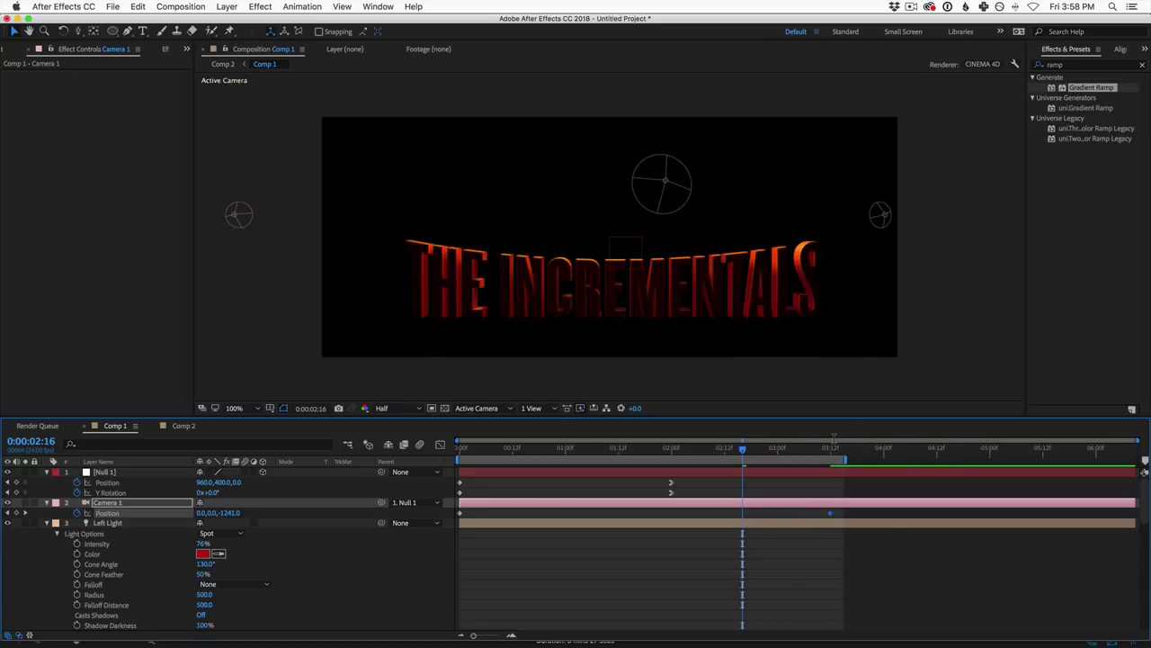
pyautogui.press('space')
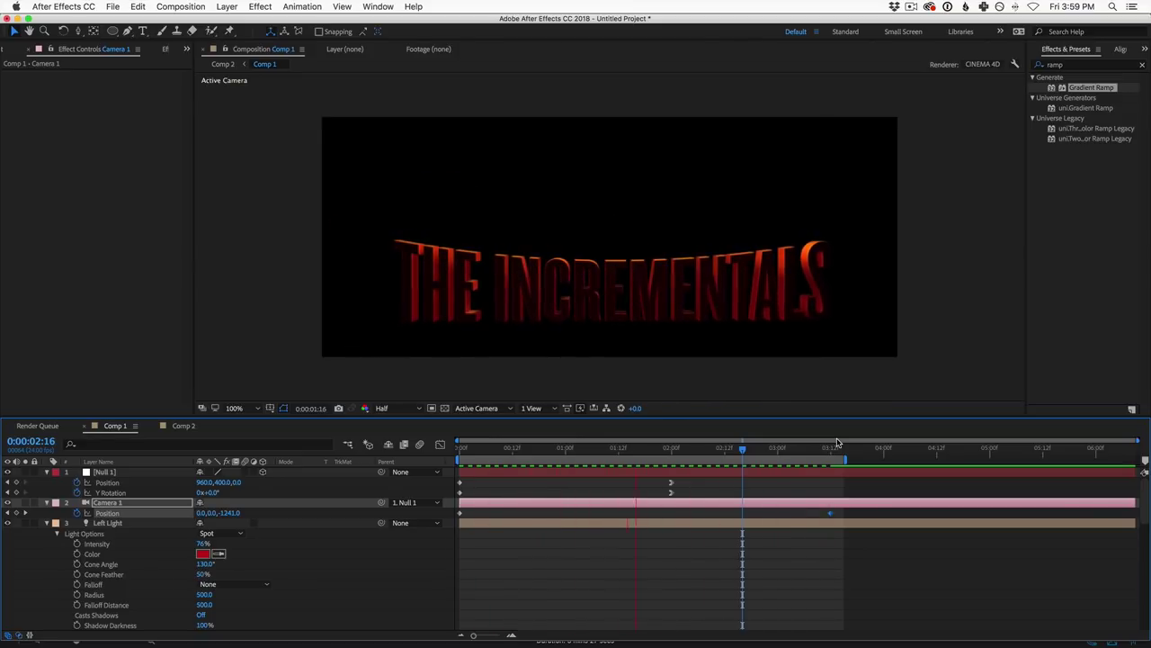
pyautogui.press('space')
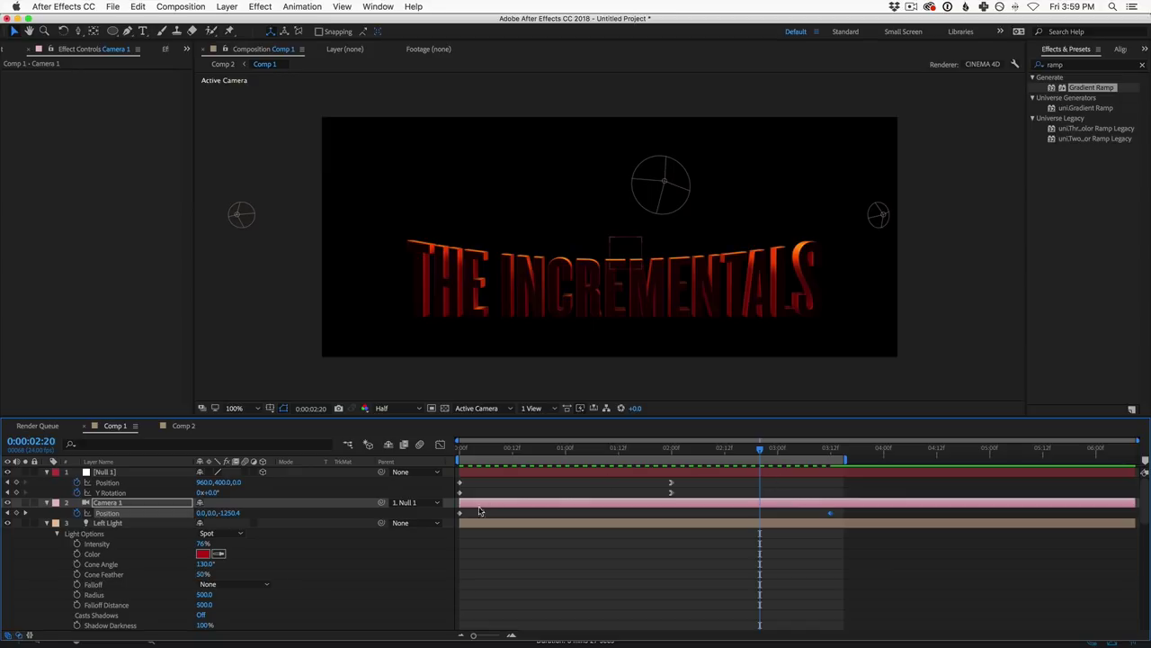
# Step: Extend the work area to about 4:21 and keyframe Camera 1's Z position at -166.3 at 0:00:04:05
pyautogui.moveTo(845, 460); pyautogui.dragTo(984, 464)
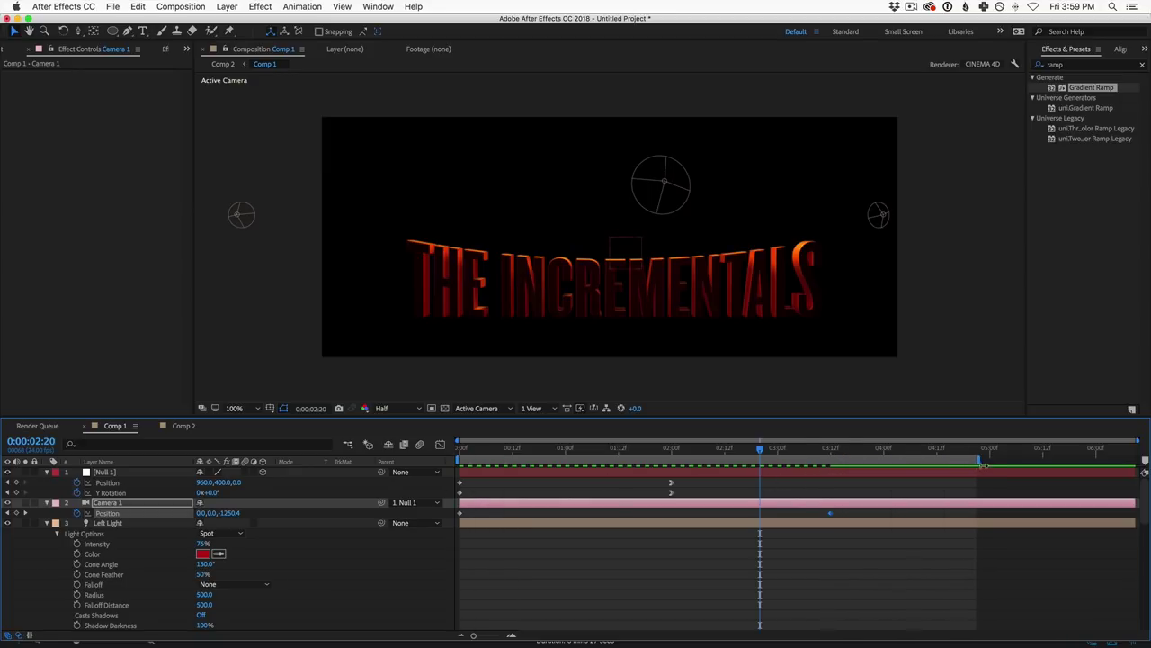
pyautogui.click(938, 449)
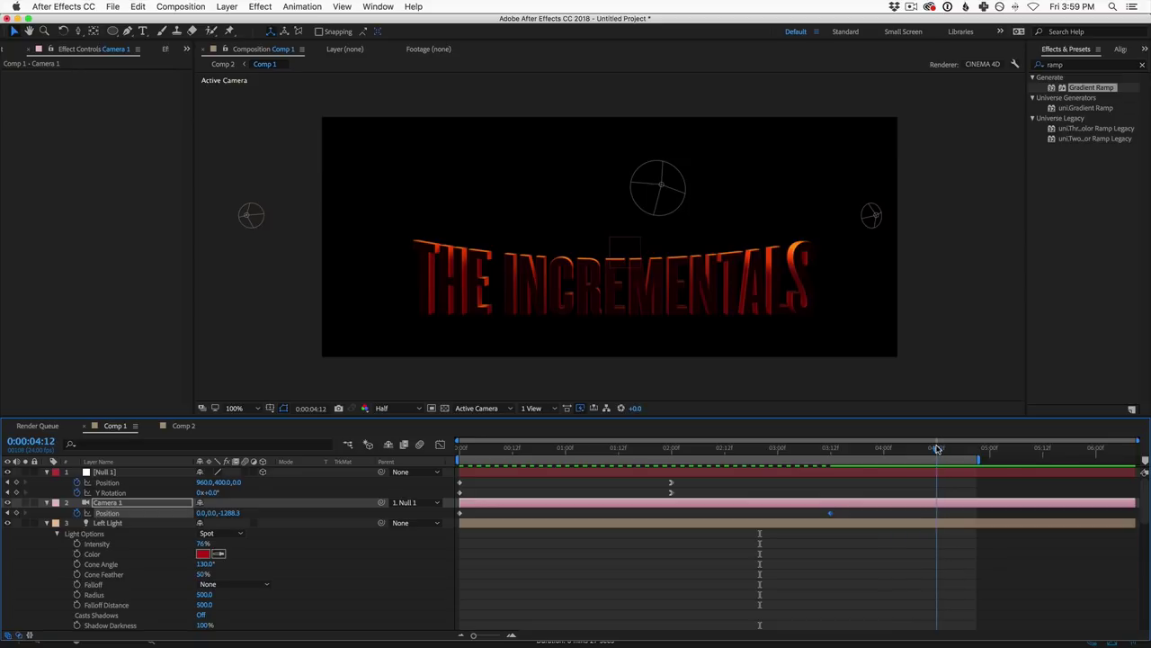
pyautogui.moveTo(937, 448); pyautogui.dragTo(909, 451)
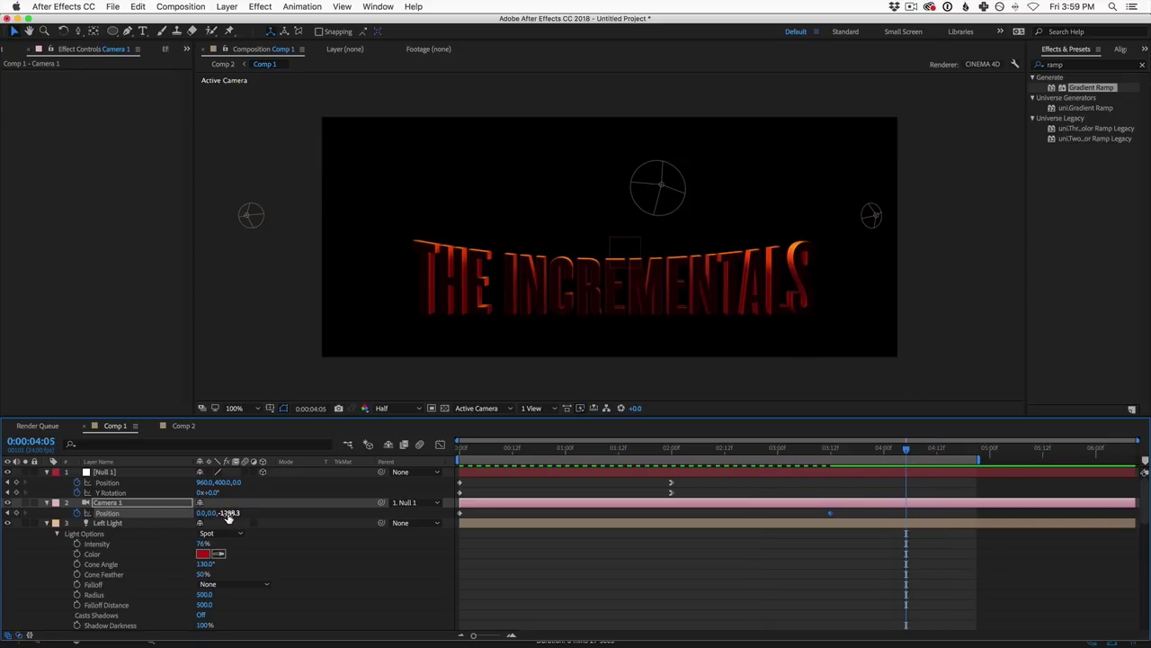
pyautogui.moveTo(230, 516); pyautogui.dragTo(791, 488)
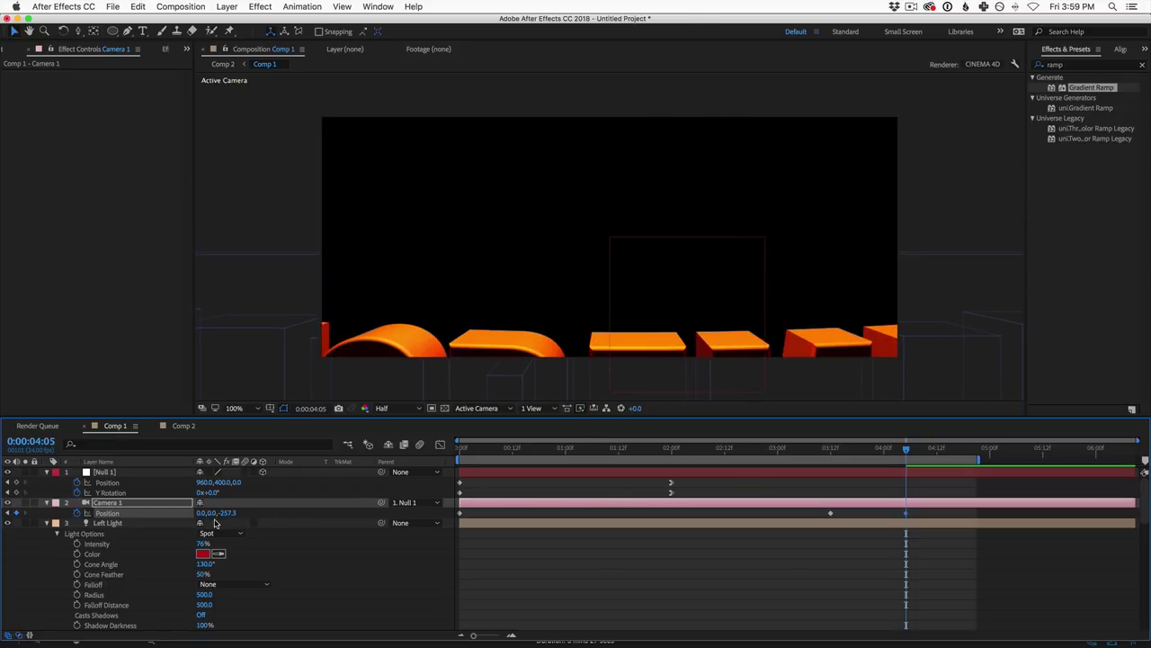
pyautogui.moveTo(232, 511); pyautogui.dragTo(300, 516)
pyautogui.press('super+z')
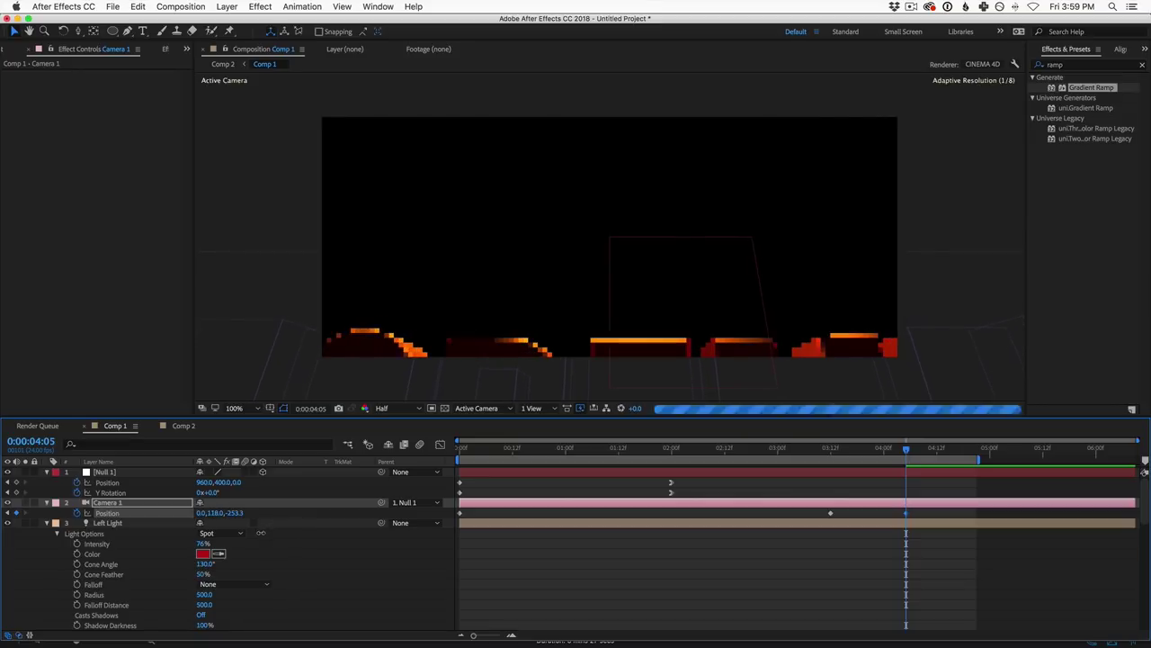
pyautogui.moveTo(227, 512); pyautogui.dragTo(295, 517)
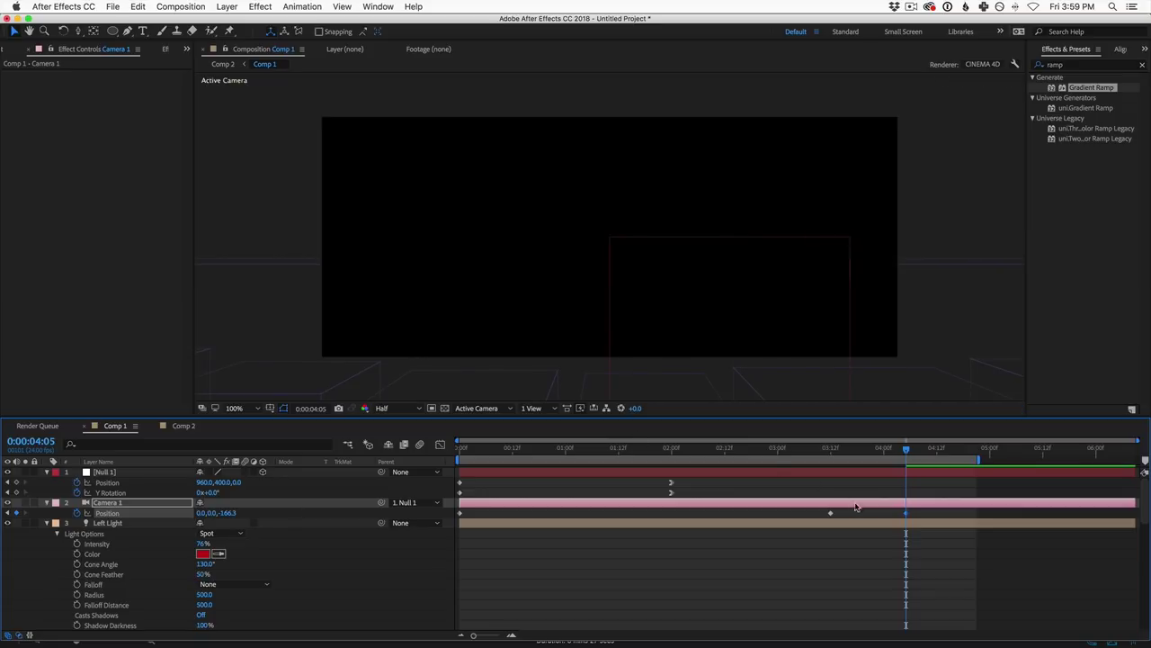
# Step: Scrub through the camera's final push-in after 3:12 and play back the animation
pyautogui.click(836, 448)
pyautogui.moveTo(841, 456); pyautogui.dragTo(894, 474)
pyautogui.press('k')
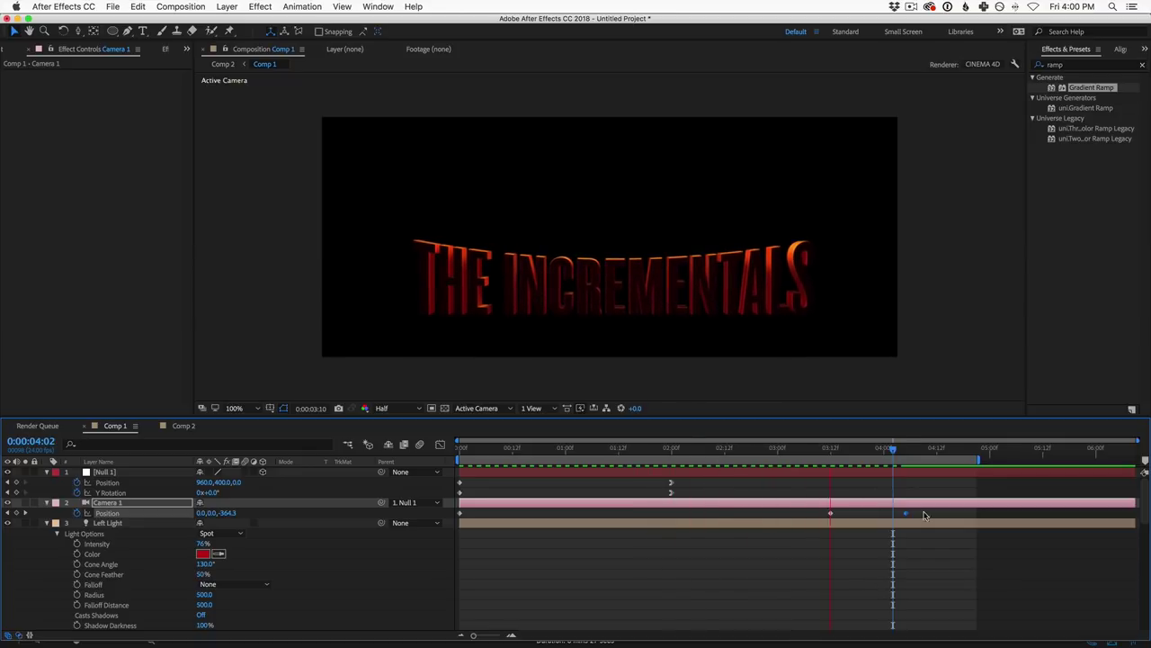
# Step: Set the spatial interpolation of all three Camera 1 position keyframes to Linear and preview the push-in
pyautogui.moveTo(925, 513); pyautogui.dragTo(444, 531)
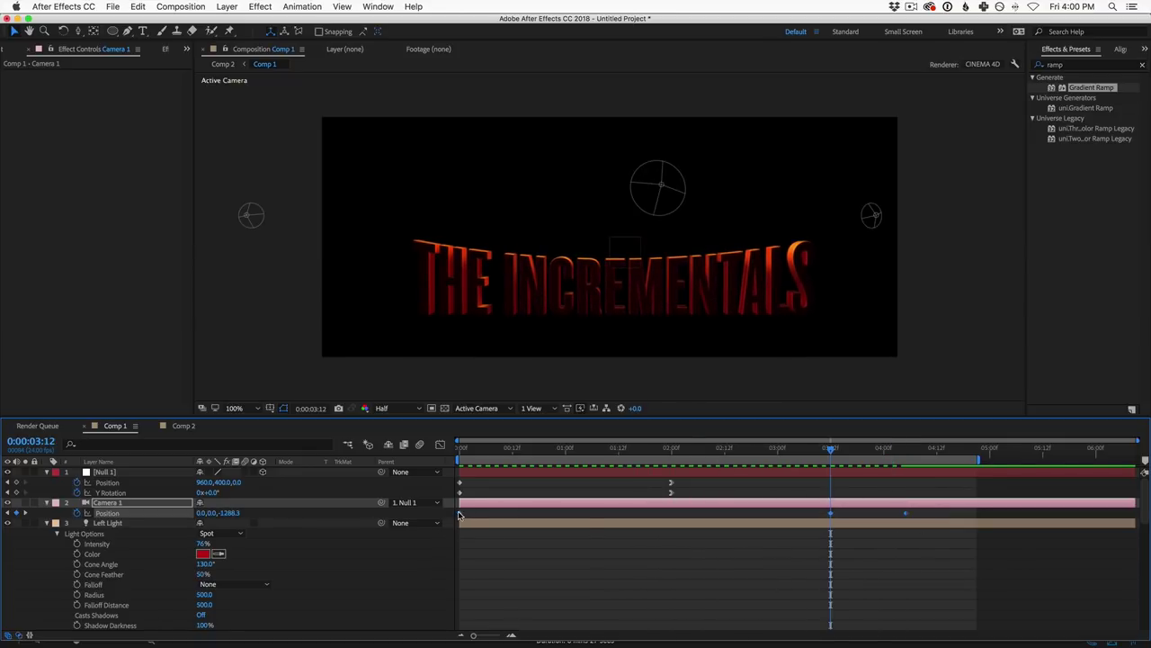
pyautogui.rightClick(460, 513)
pyautogui.moveTo(522, 638)
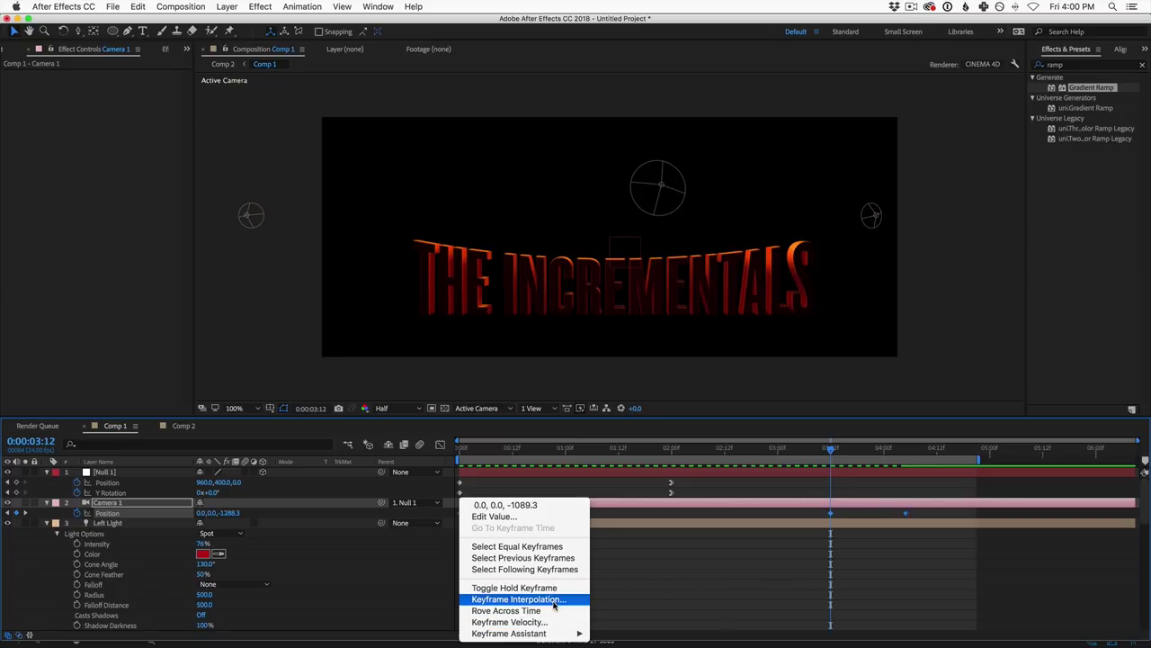
pyautogui.click(553, 605)
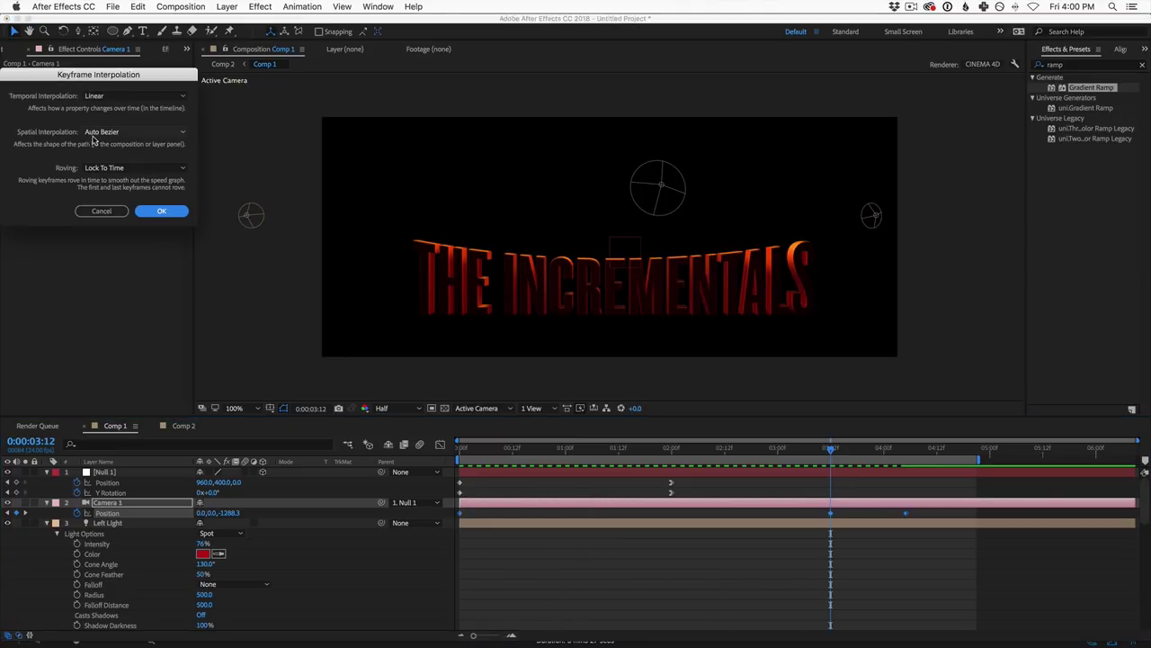
pyautogui.click(101, 134)
pyautogui.click(107, 162)
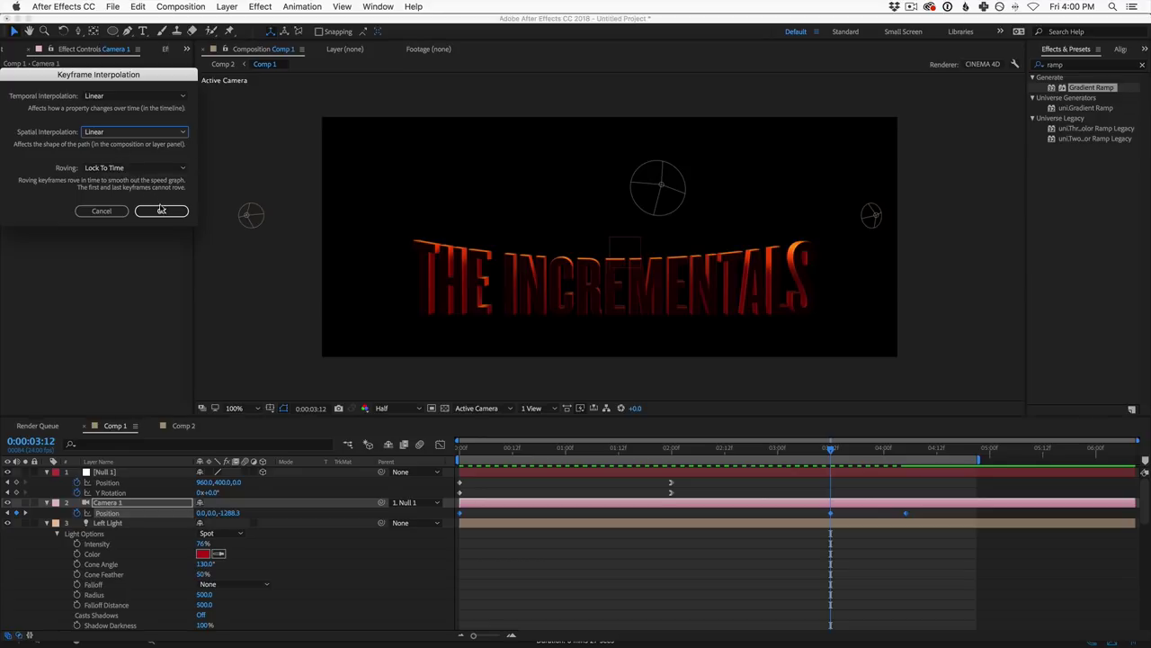
pyautogui.click(160, 212)
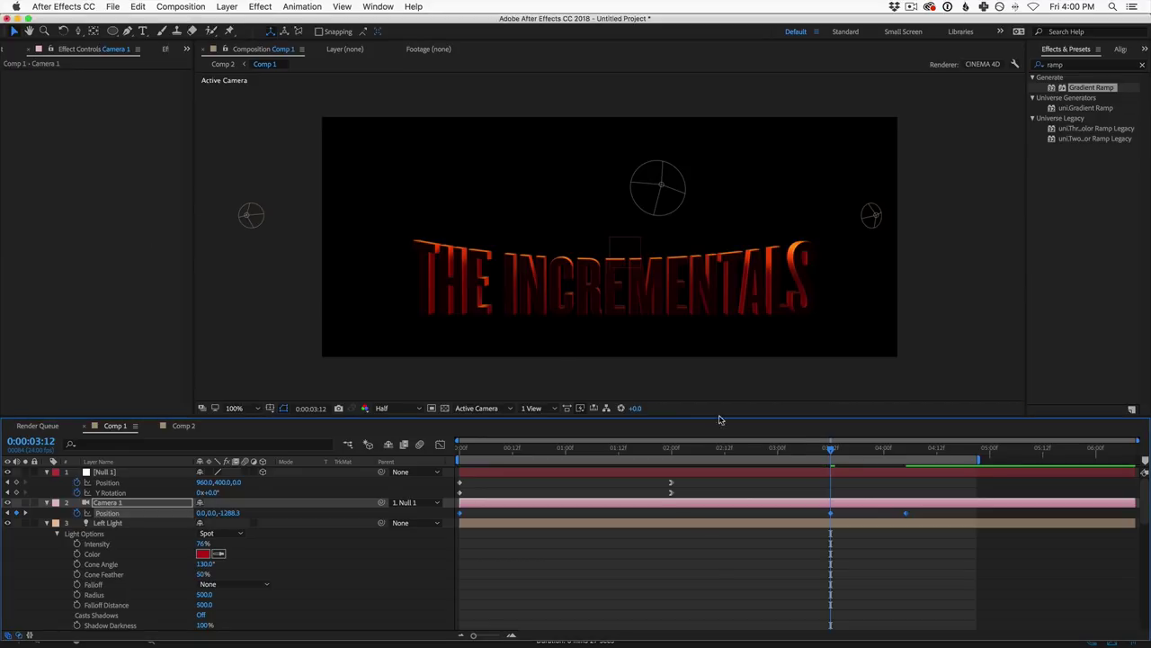
pyautogui.press('space')
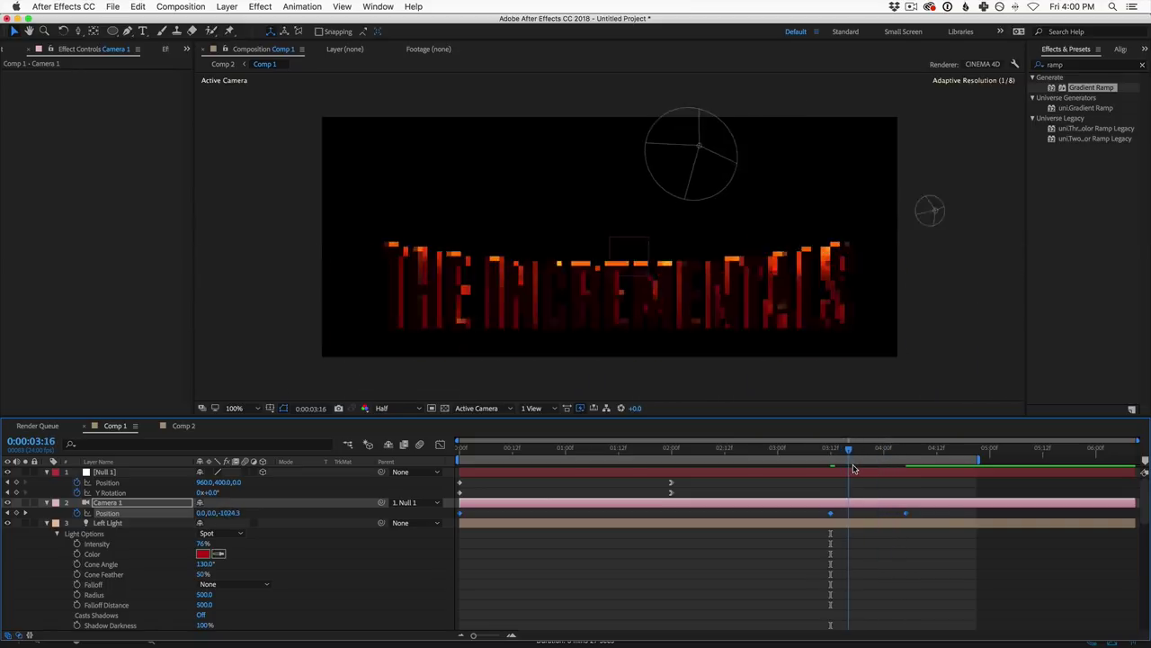
pyautogui.press('space')
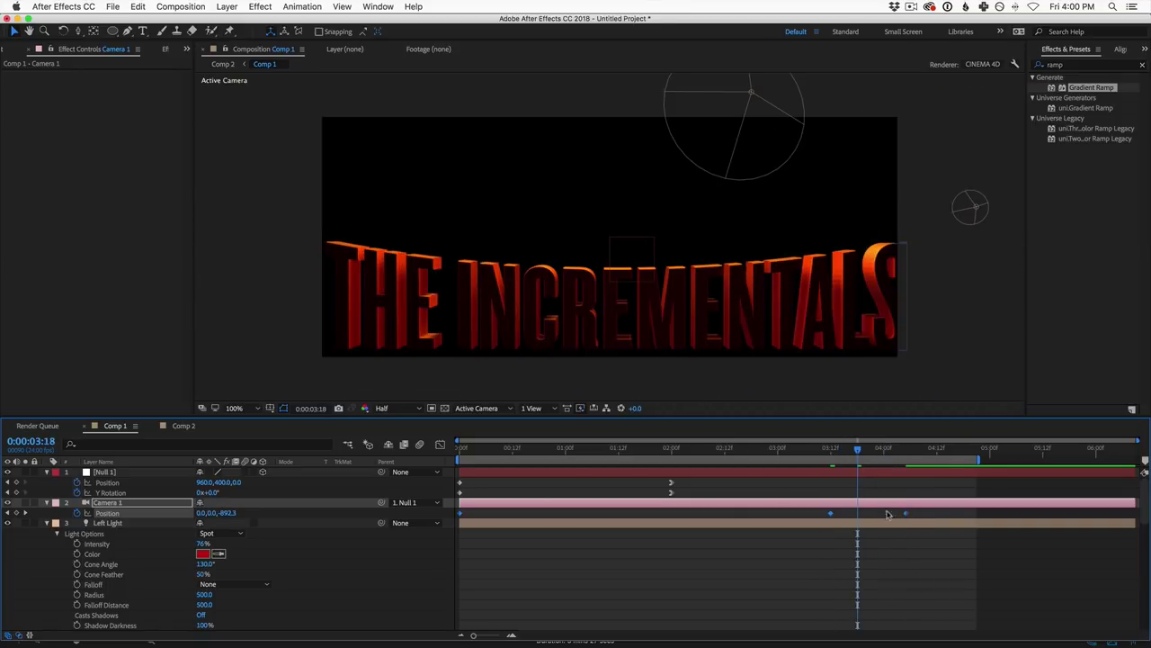
# Step: Ease Camera 1's speed graph around the 3:12 Position keyframe to zero speed with lengthened handles on both sides, and preview the move
pyautogui.click(439, 445)
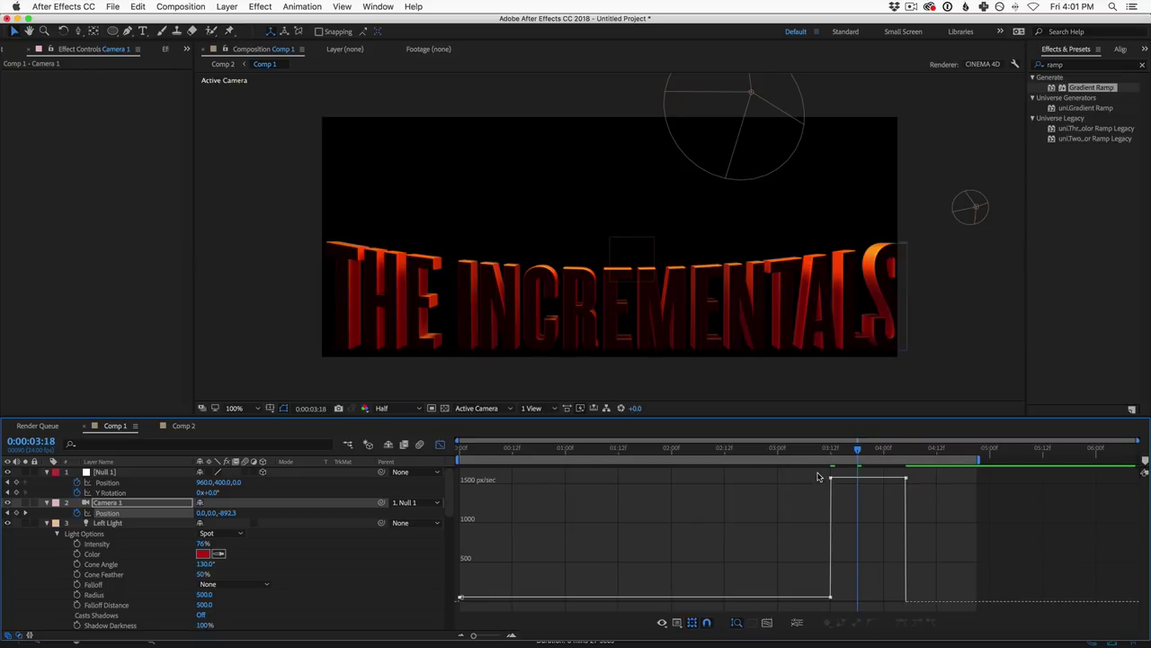
pyautogui.moveTo(840, 511); pyautogui.dragTo(843, 608)
pyautogui.doubleClick(831, 559)
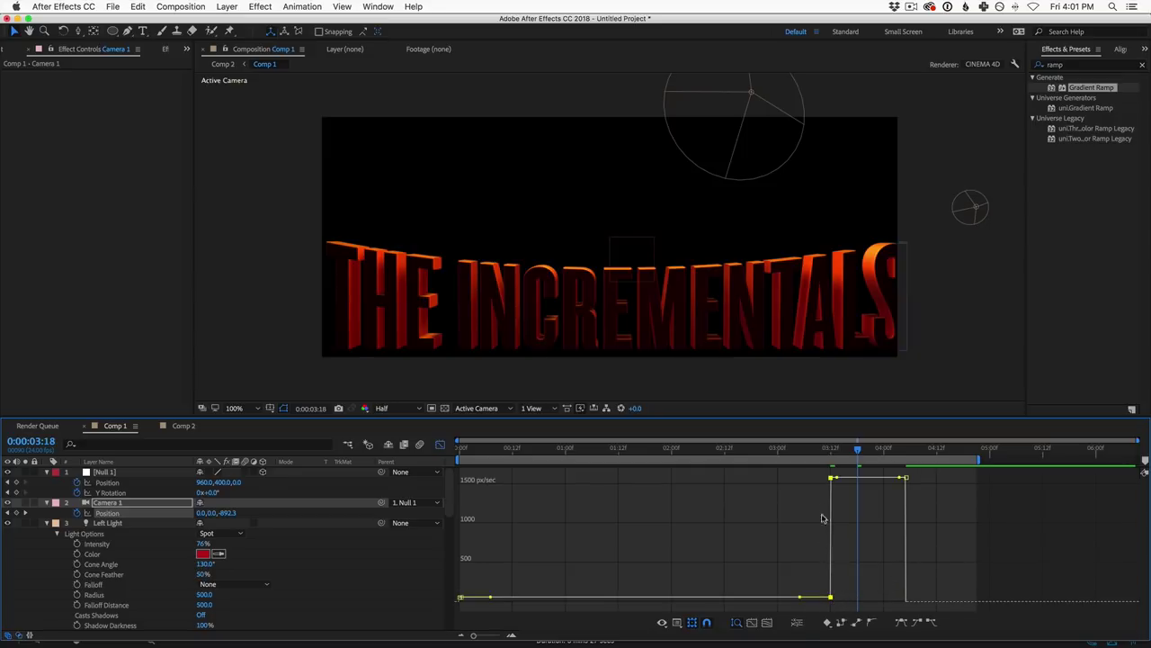
pyautogui.moveTo(799, 599); pyautogui.dragTo(770, 621)
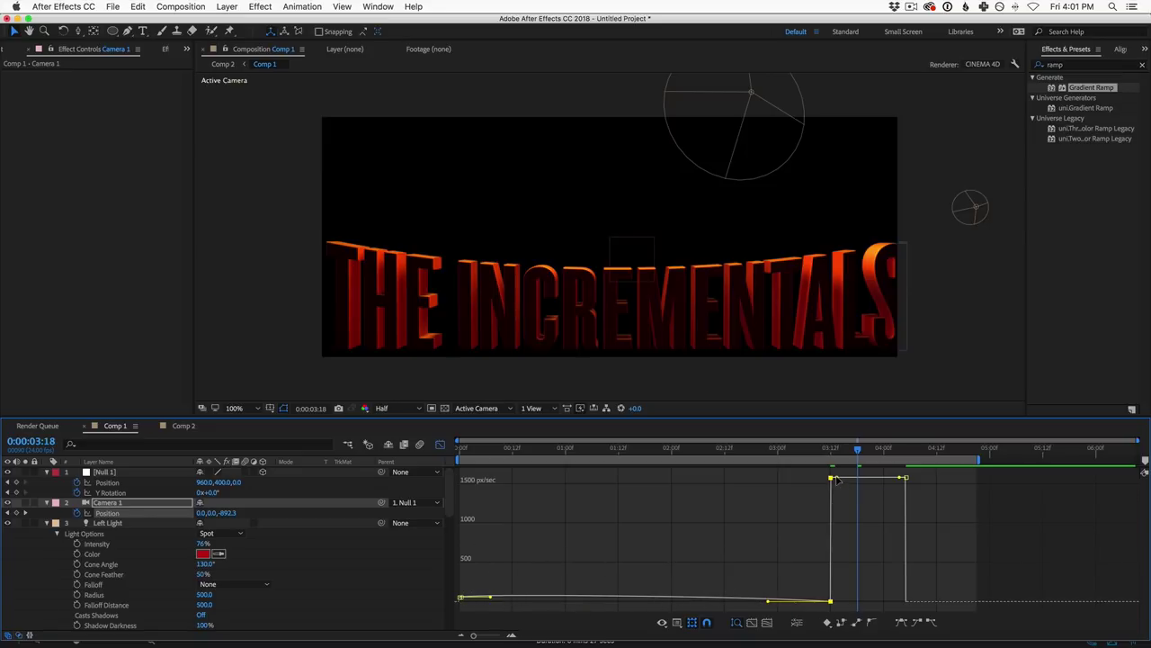
pyautogui.moveTo(835, 480); pyautogui.dragTo(851, 614)
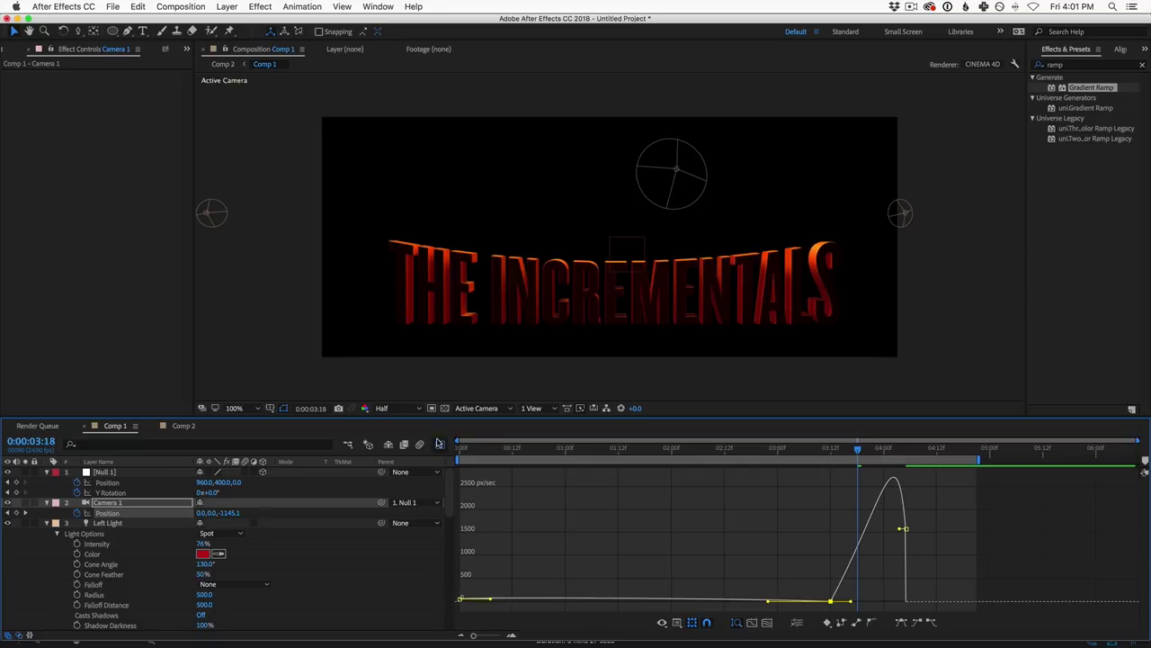
pyautogui.moveTo(467, 455); pyautogui.dragTo(916, 507)
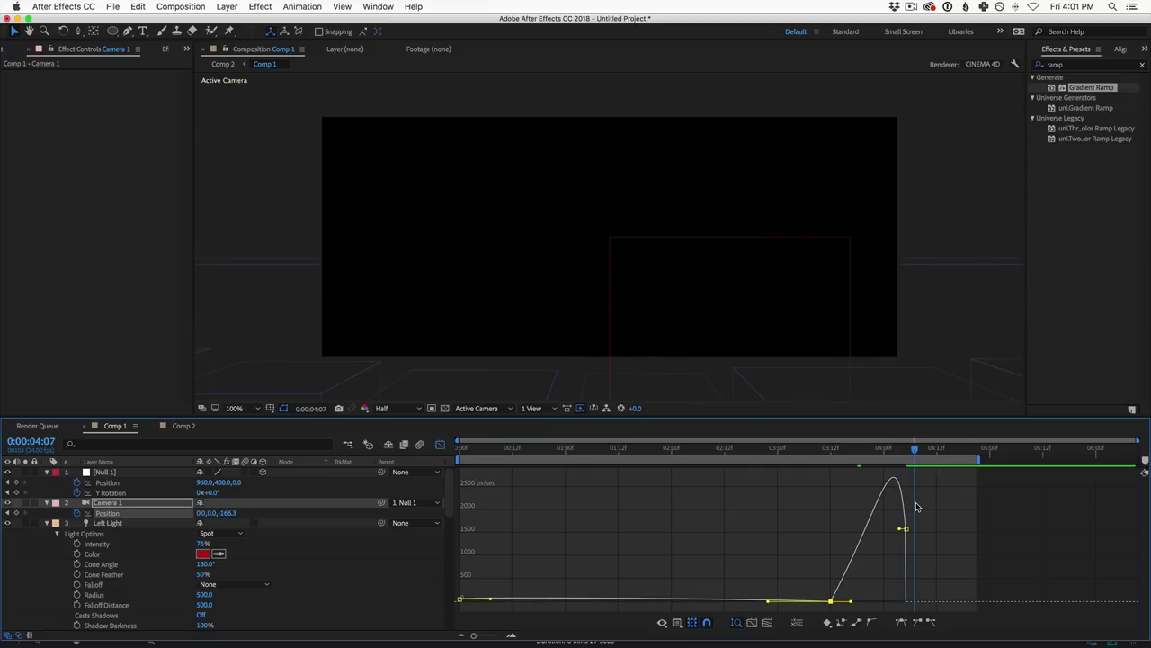
pyautogui.click(440, 445)
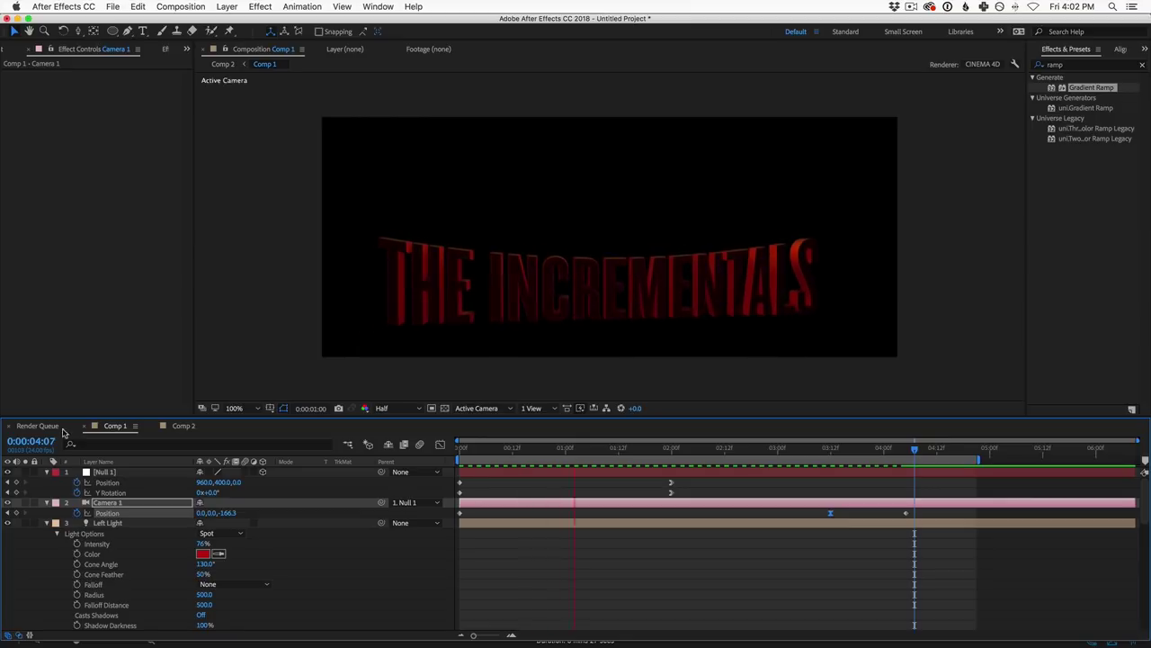
# Step: In Comp 2, extend the work area to about 4:16 and play back the title animation over the background
pyautogui.click(184, 426)
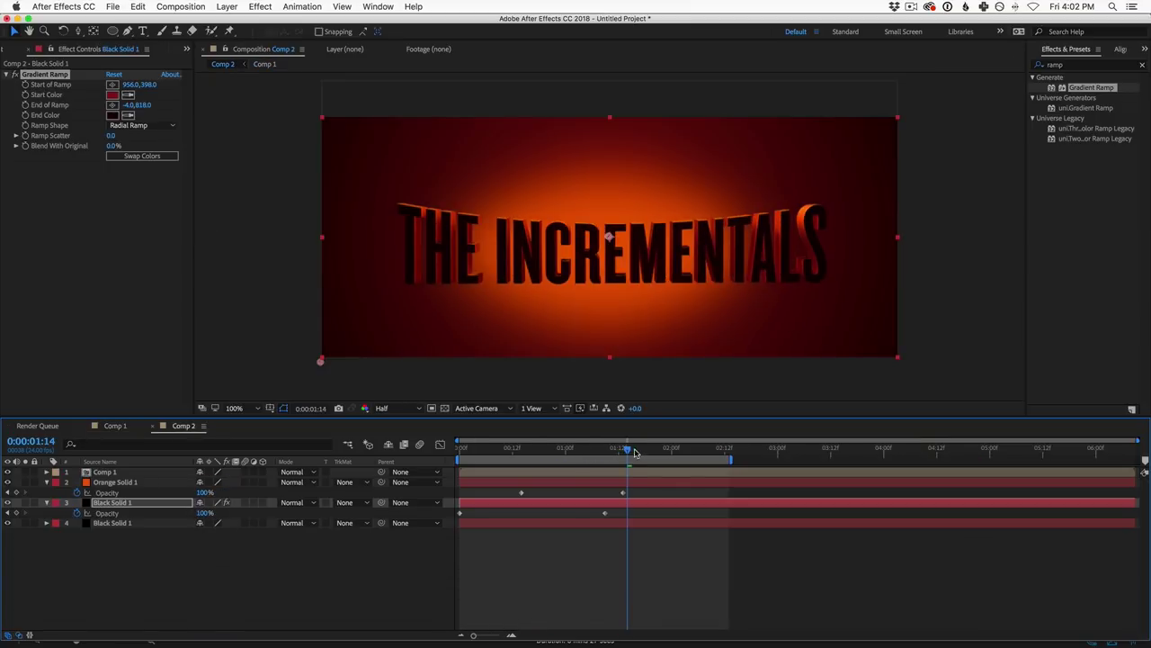
pyautogui.moveTo(635, 453); pyautogui.dragTo(950, 451)
pyautogui.moveTo(731, 460); pyautogui.dragTo(961, 460)
pyautogui.press('space')
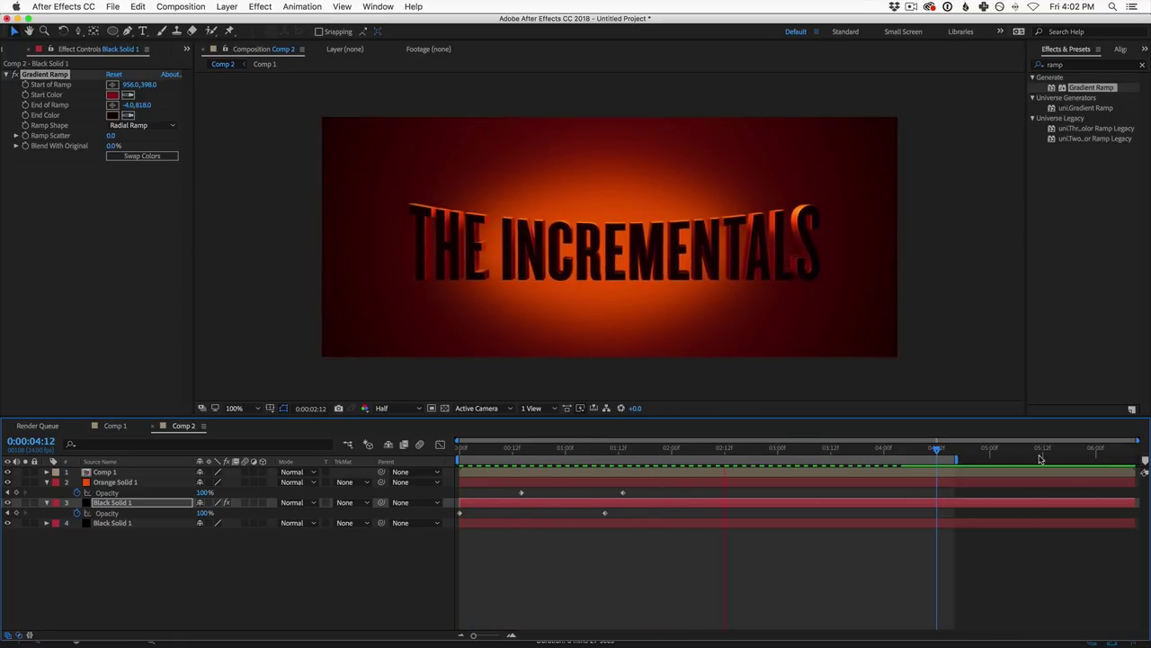
pyautogui.press('space')
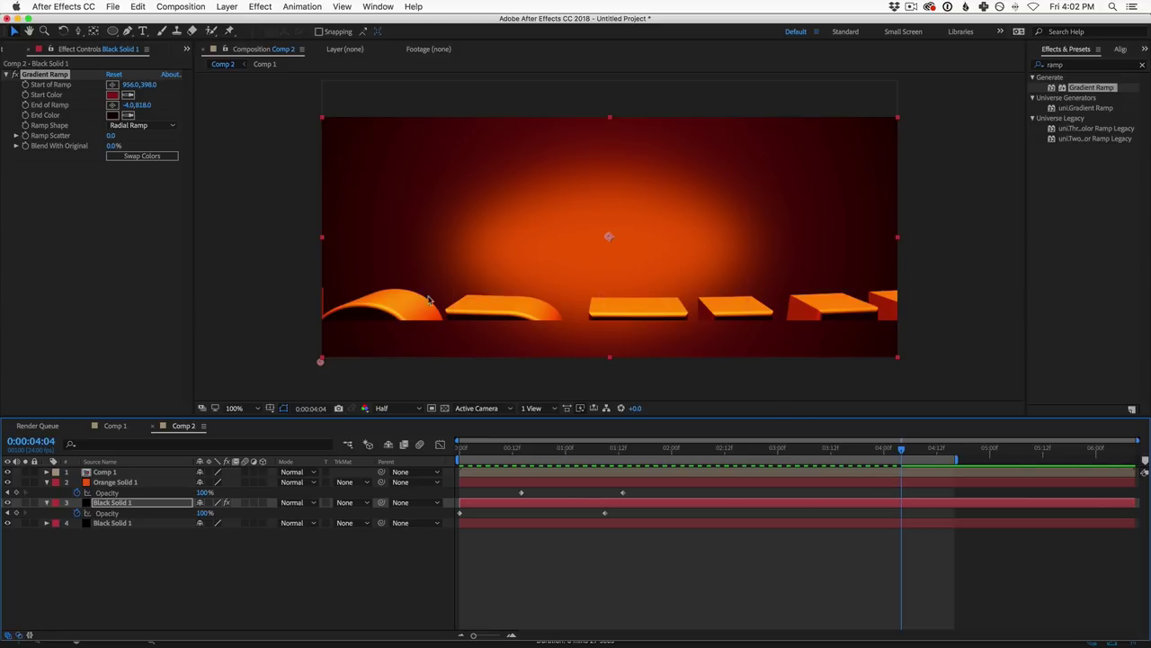
# Step: Increase Comp 1's height to 1501 px in its composition settings and inspect the extended frame
pyautogui.click(452, 112)
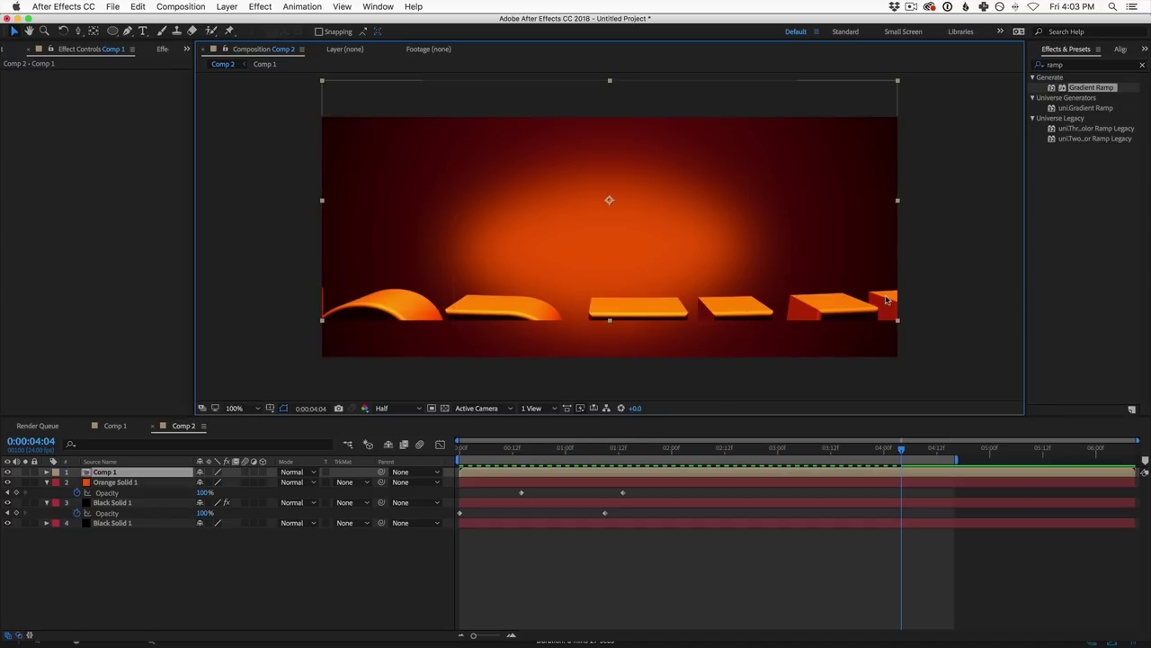
pyautogui.click(115, 427)
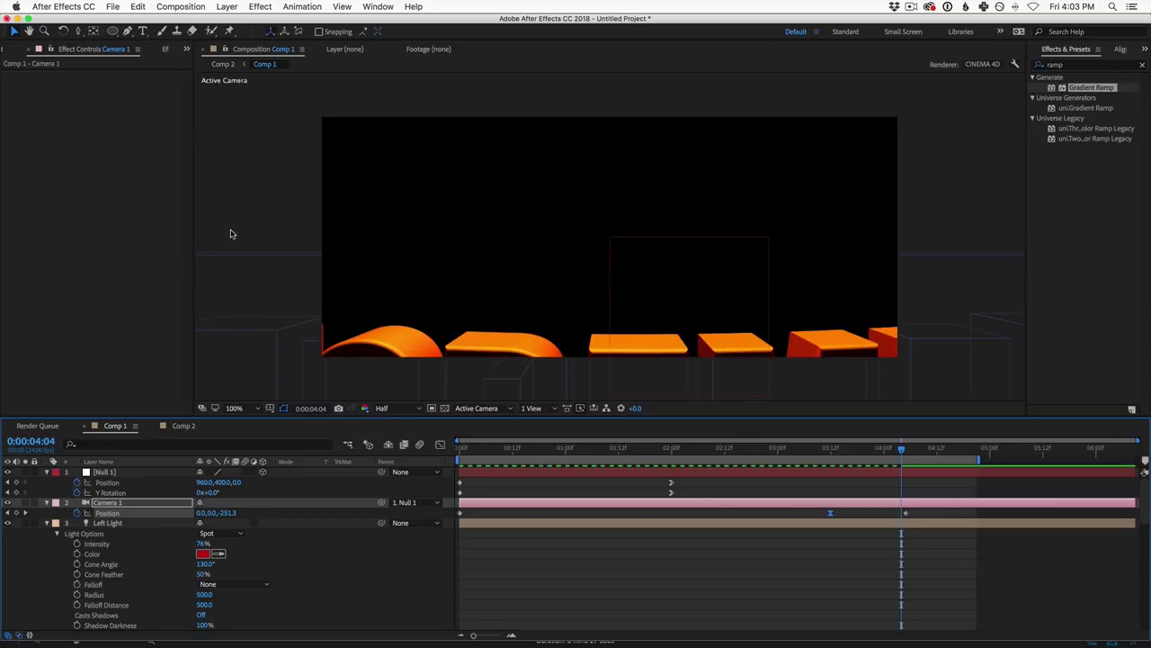
pyautogui.click(180, 6)
pyautogui.click(209, 41)
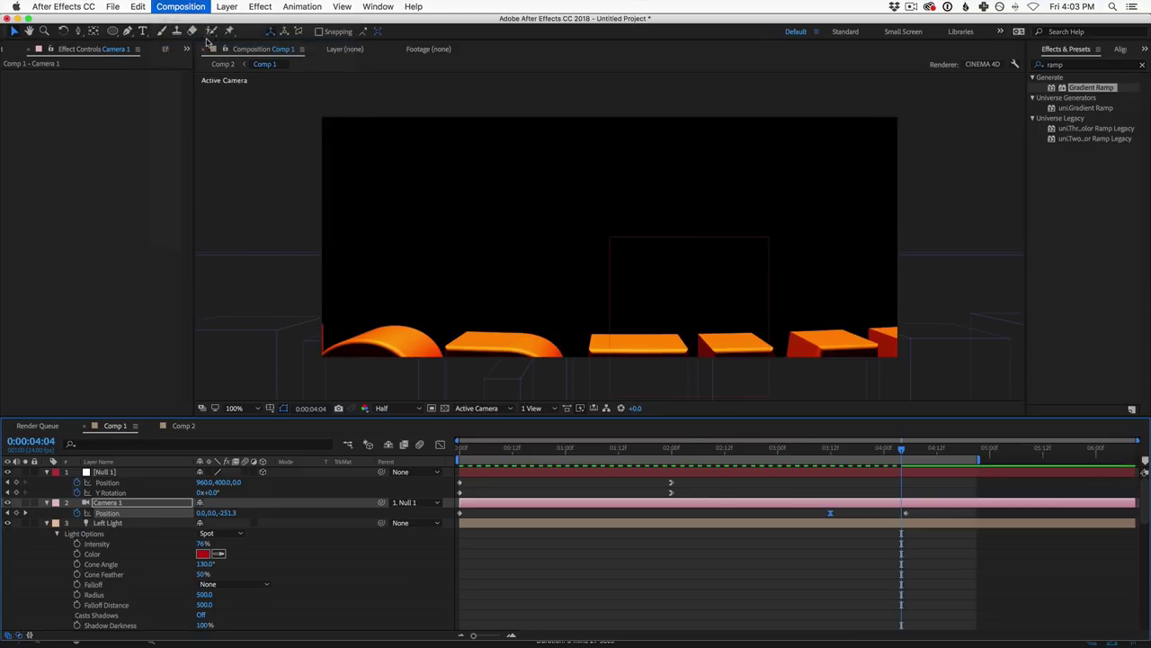
pyautogui.moveTo(511, 214); pyautogui.dragTo(814, 236)
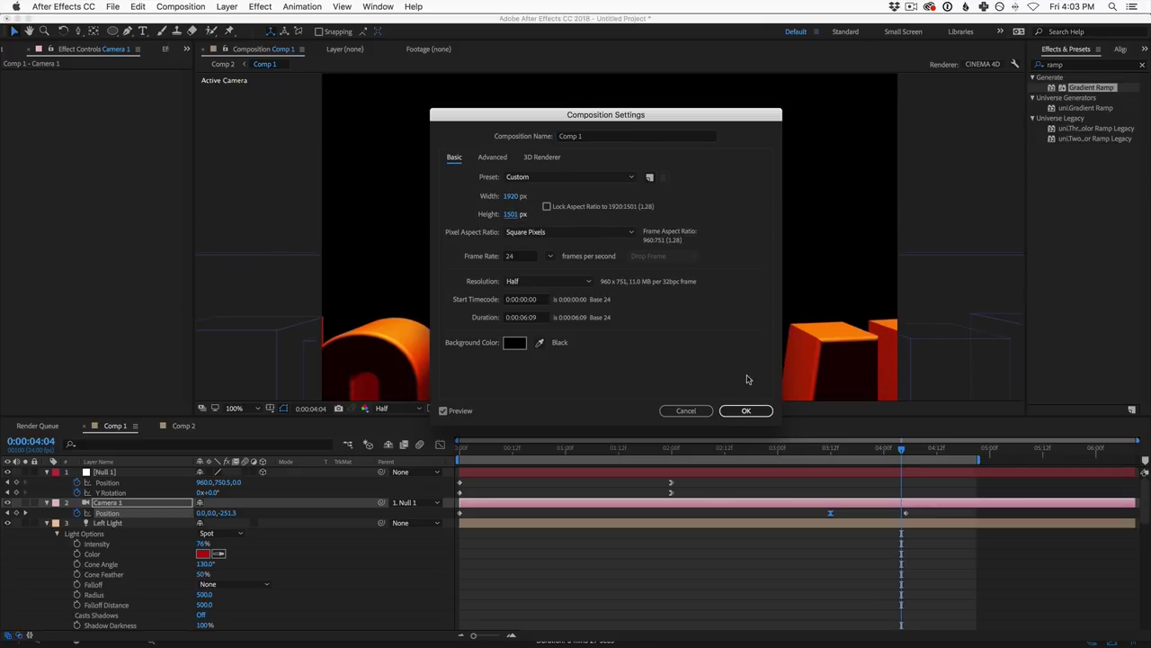
pyautogui.click(746, 411)
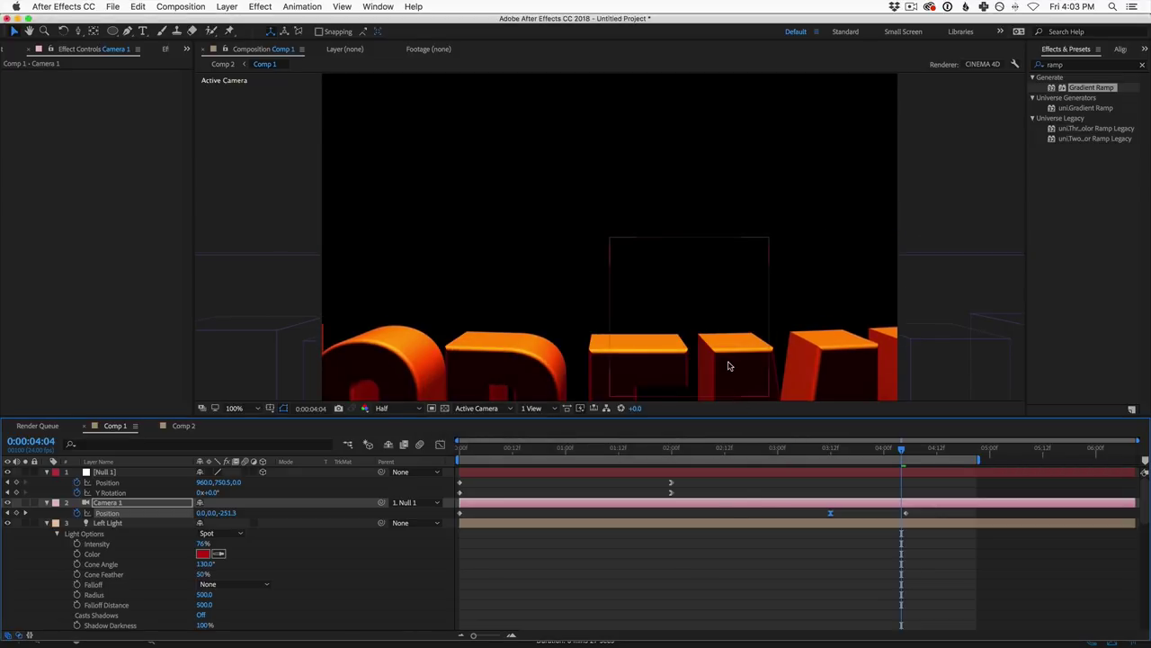
pyautogui.moveTo(728, 366); pyautogui.dragTo(746, 231)
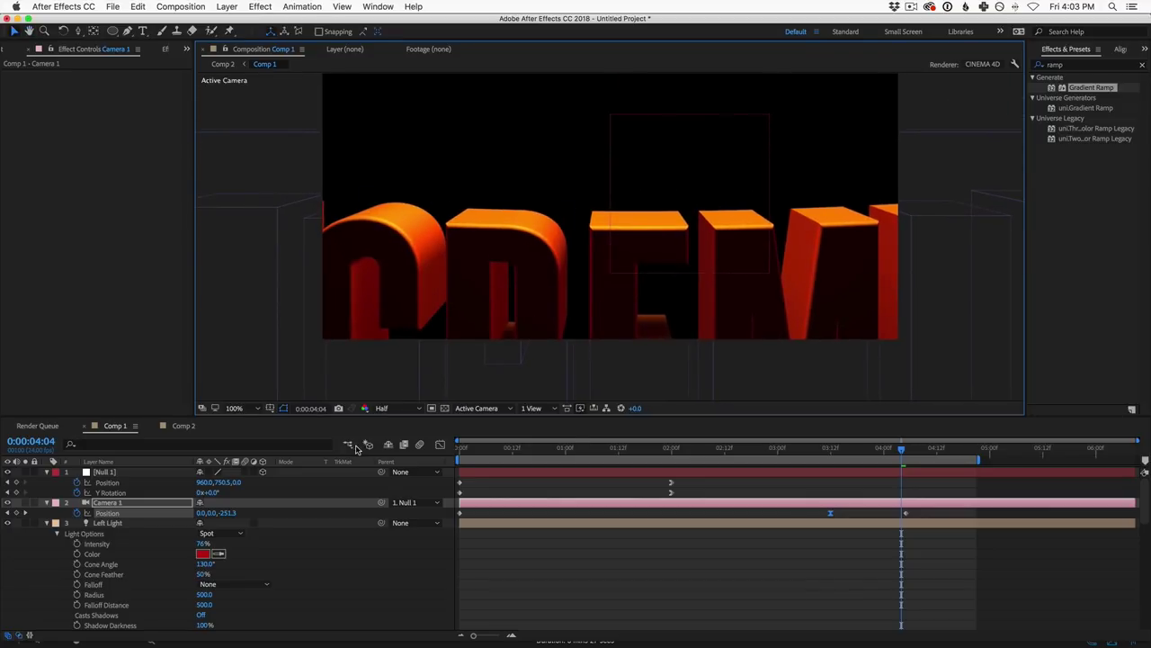
# Step: Scrub through Comp 2 to check the title's framing during the push-in and at the start, stopping at 0:00:02:19
pyautogui.click(184, 426)
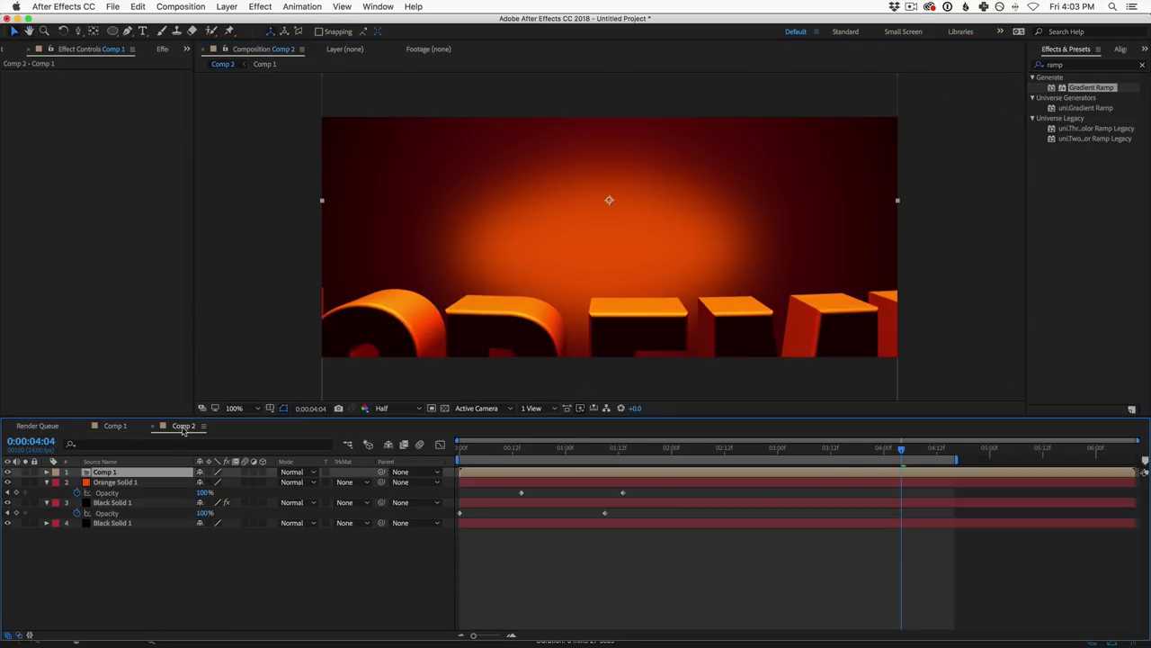
pyautogui.moveTo(642, 450); pyautogui.dragTo(935, 444)
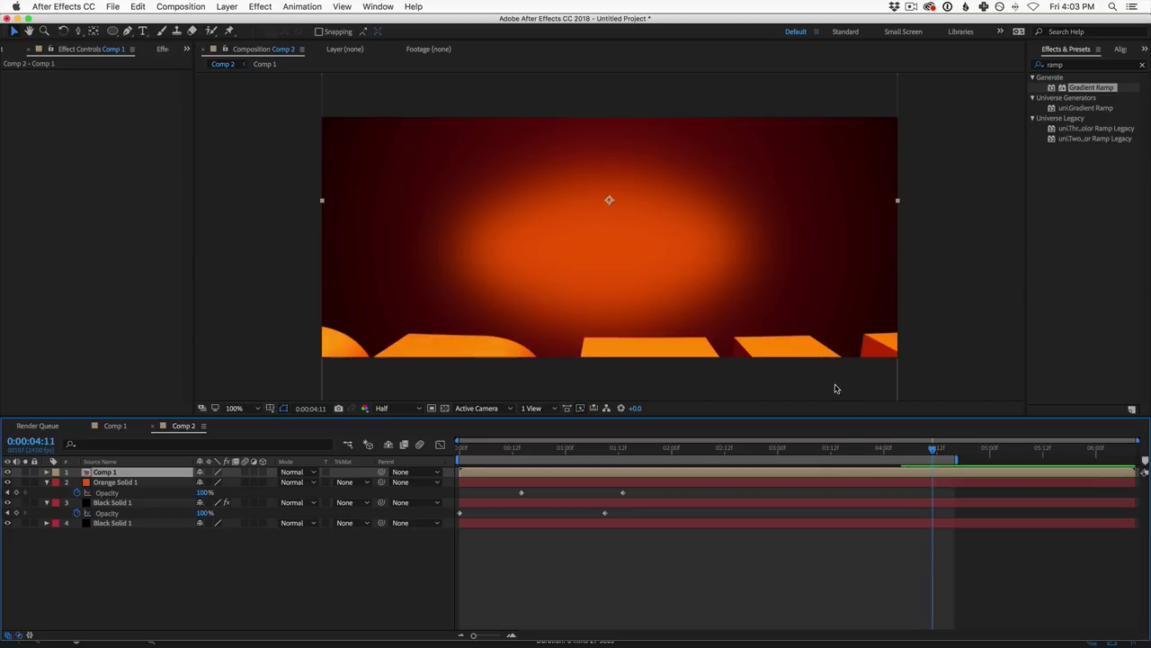
pyautogui.moveTo(934, 453); pyautogui.dragTo(460, 449)
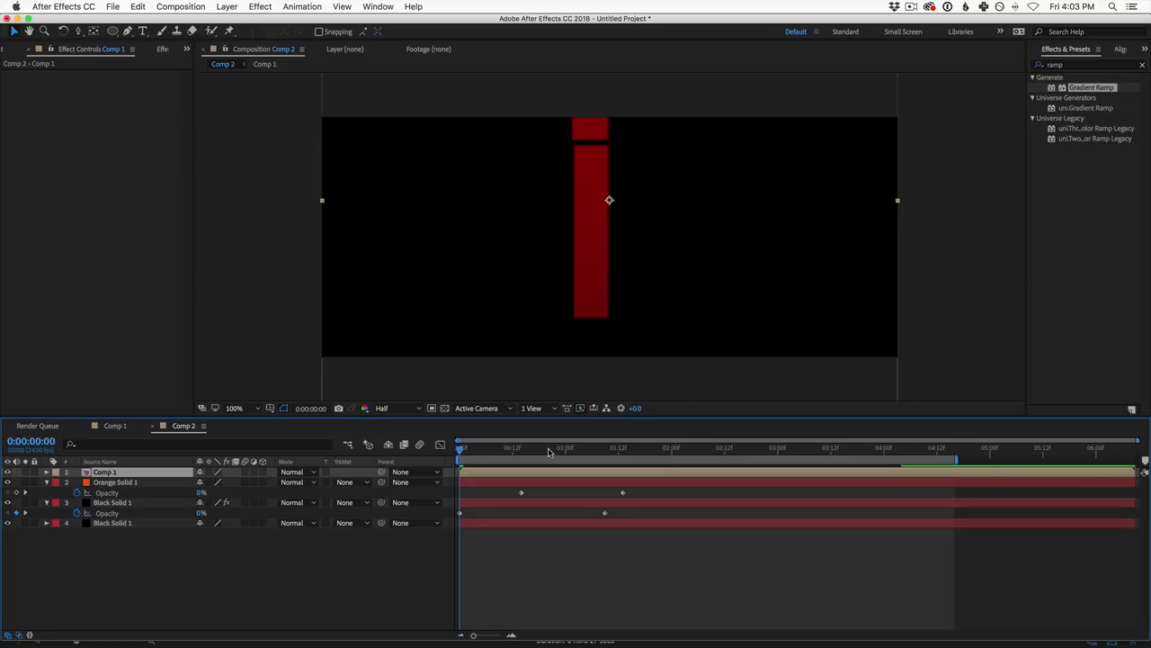
pyautogui.moveTo(585, 450); pyautogui.dragTo(753, 443)
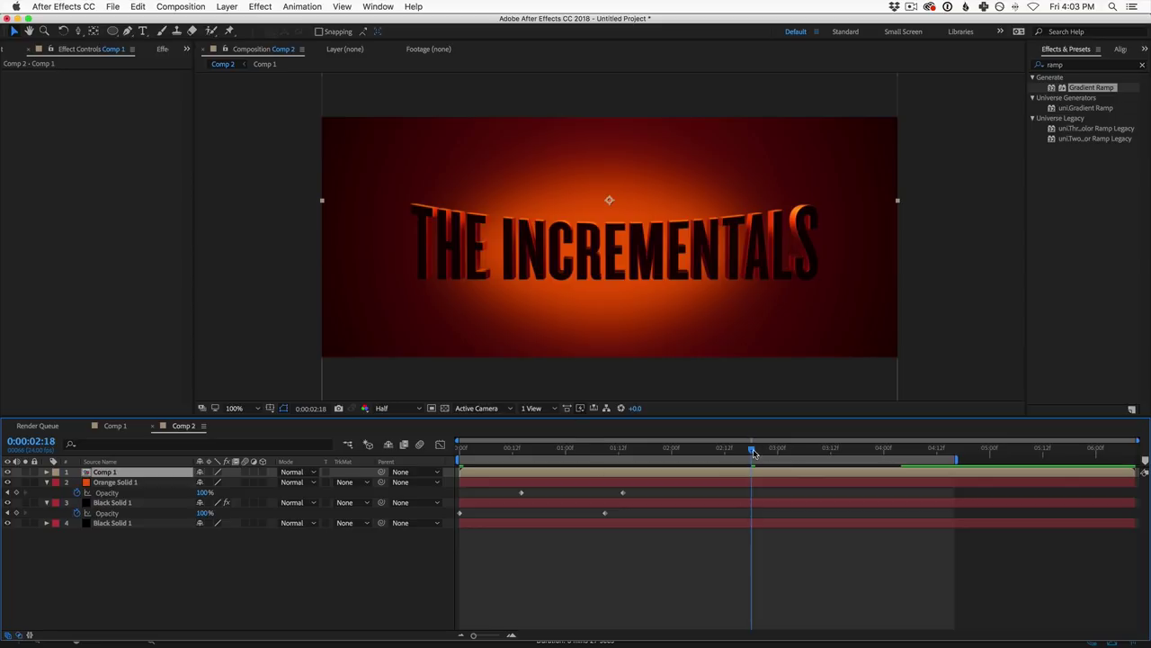
pyautogui.moveTo(754, 453); pyautogui.dragTo(757, 452)
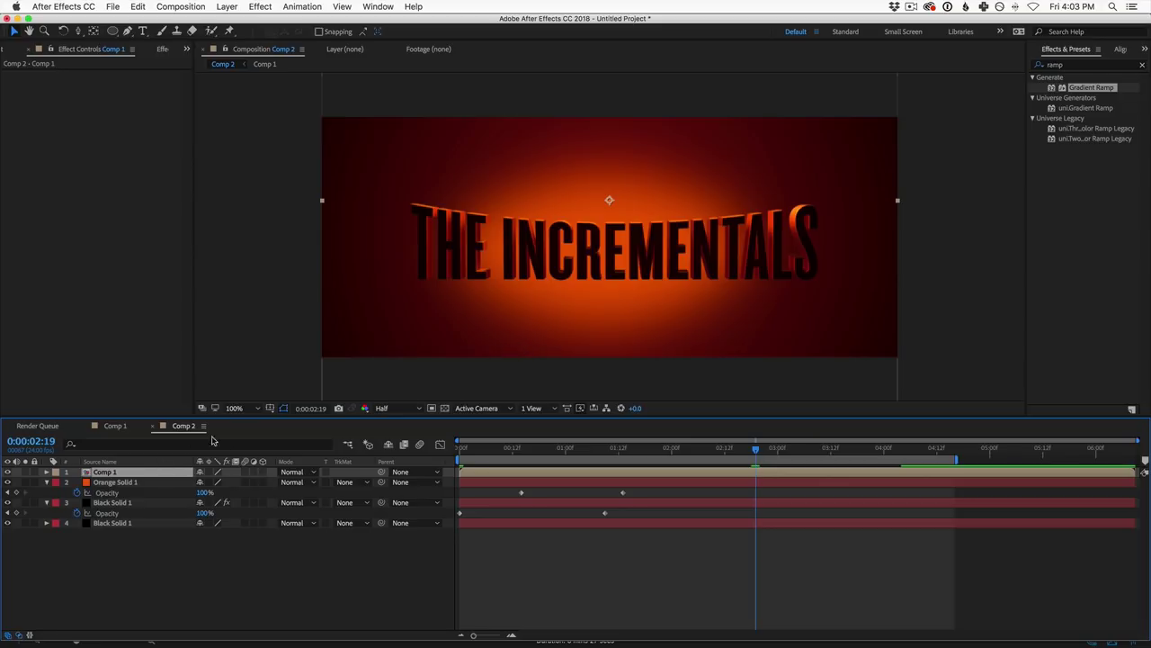
pyautogui.click(234, 8)
pyautogui.moveTo(238, 27)
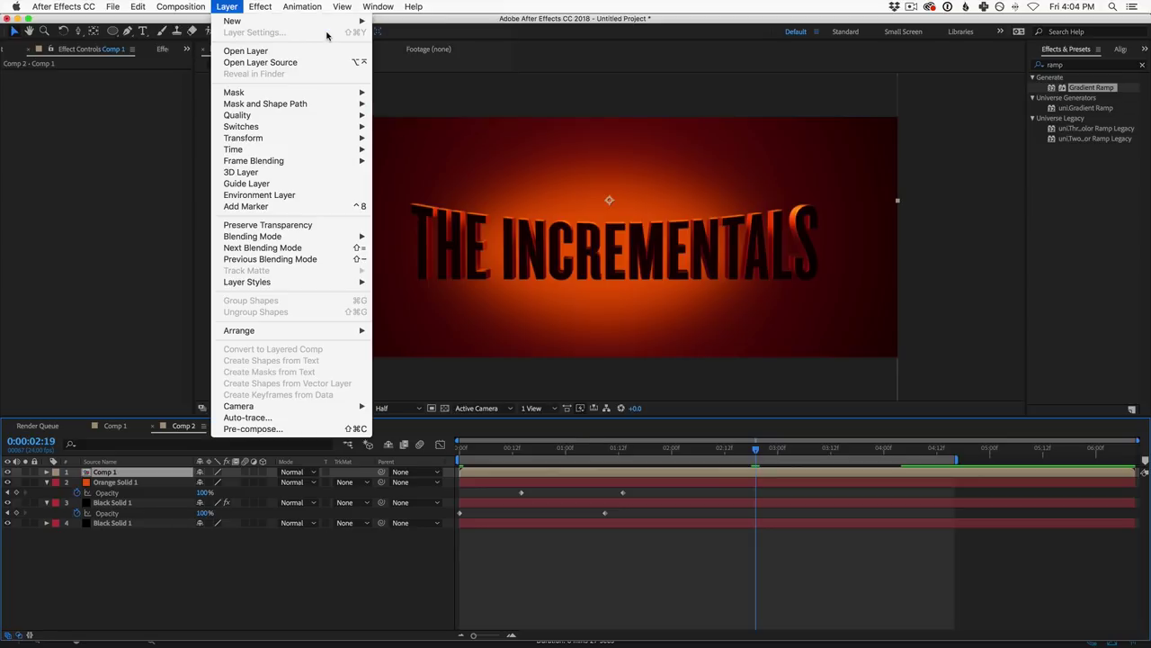
pyautogui.moveTo(323, 96)
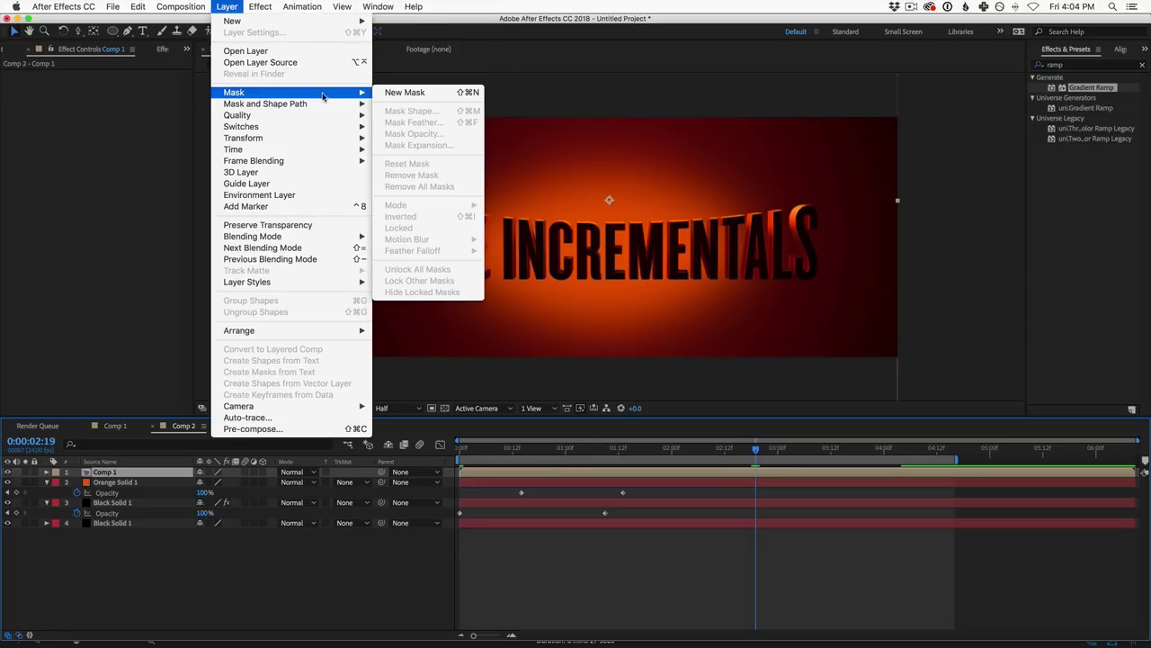
pyautogui.click(561, 148)
# Step: Create a new comp-sized solid in Comp 2 with a yellower orange of about 30° hue
pyautogui.click(237, 11)
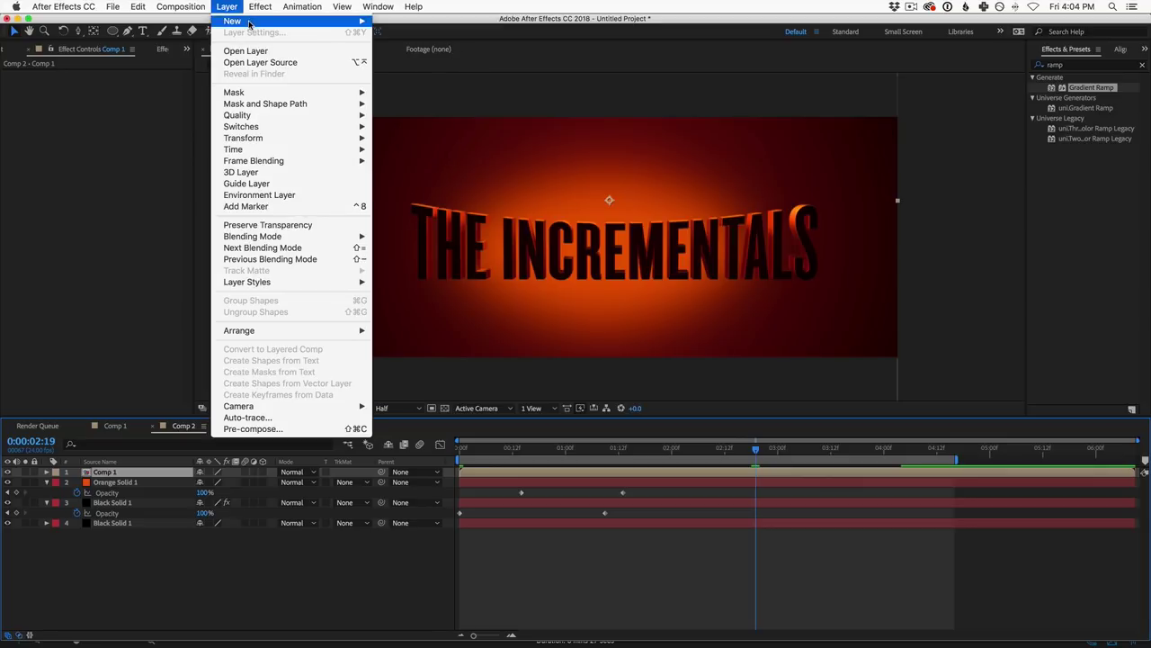
pyautogui.moveTo(303, 24)
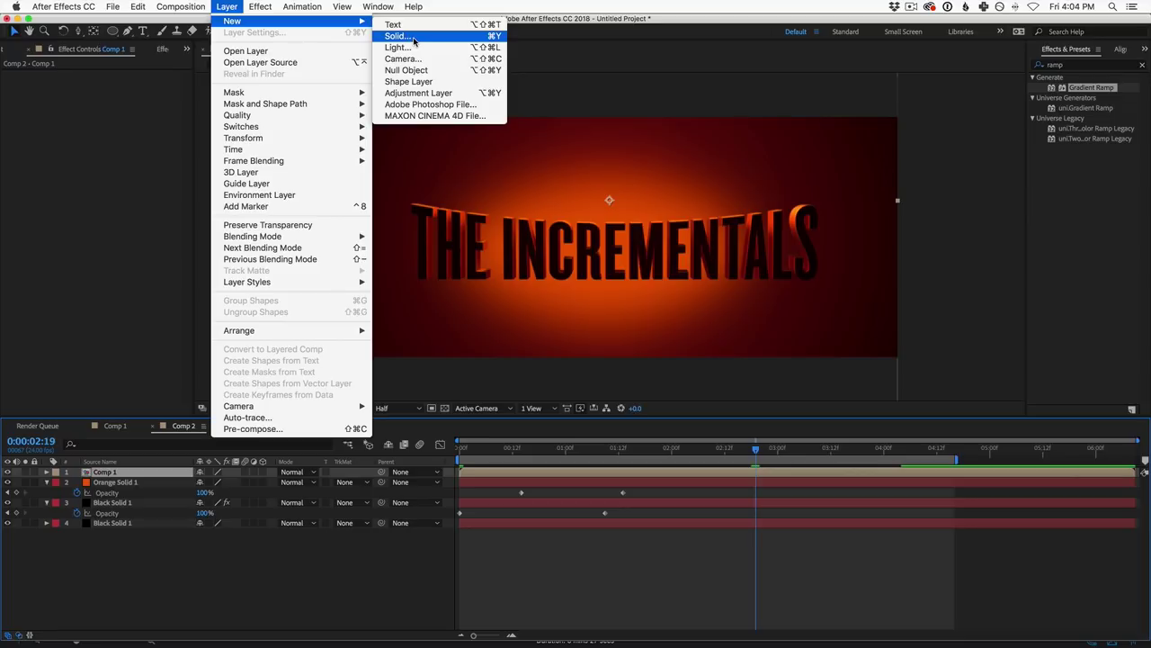
pyautogui.click(414, 36)
pyautogui.click(206, 331)
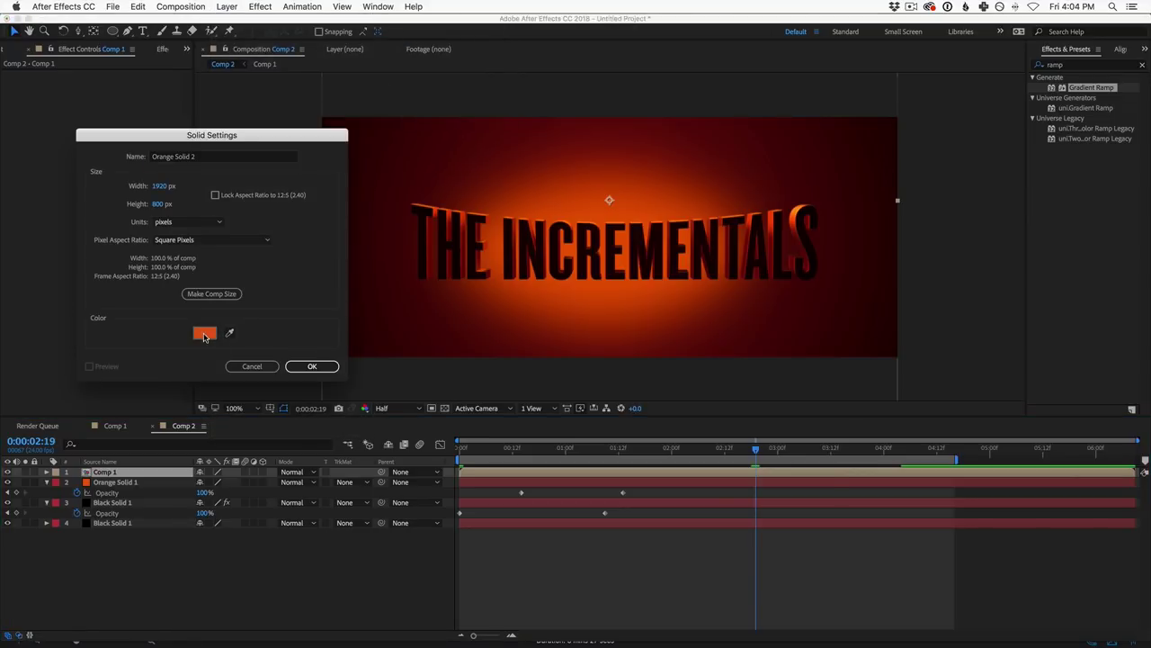
pyautogui.click(698, 530)
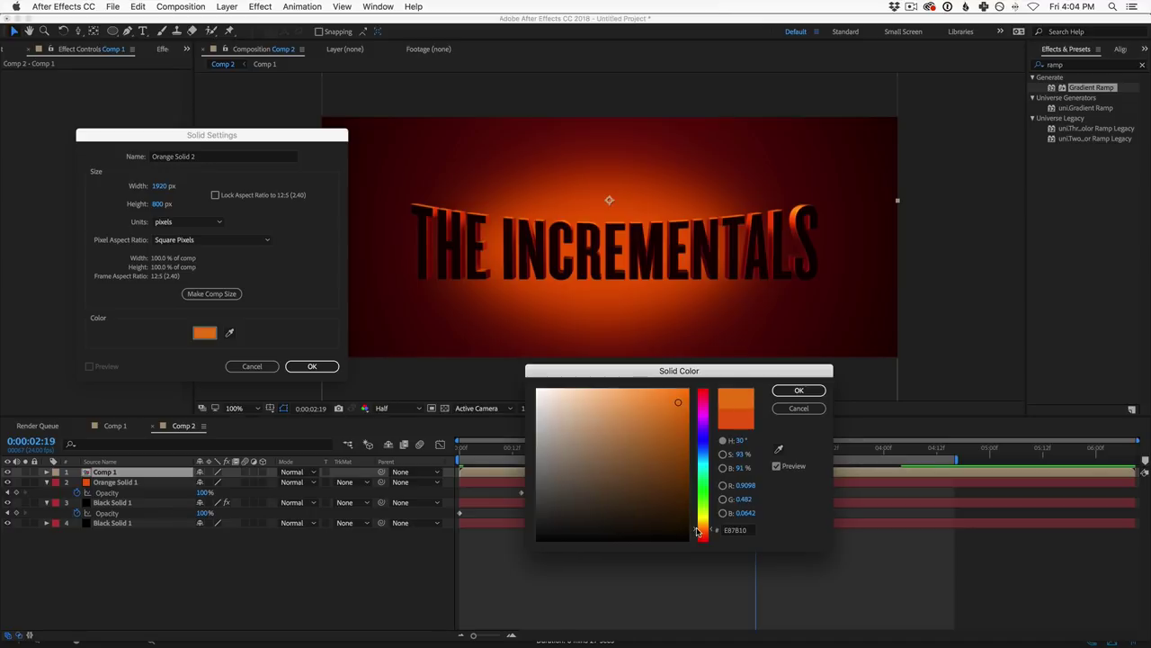
pyautogui.click(798, 390)
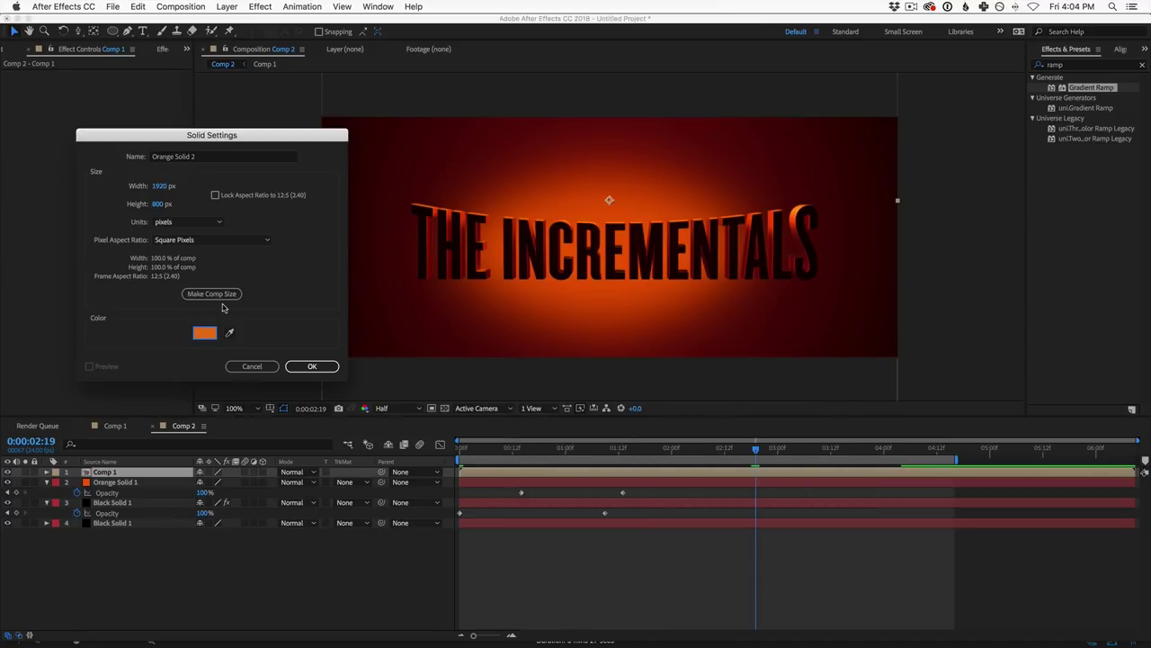
pyautogui.click(217, 295)
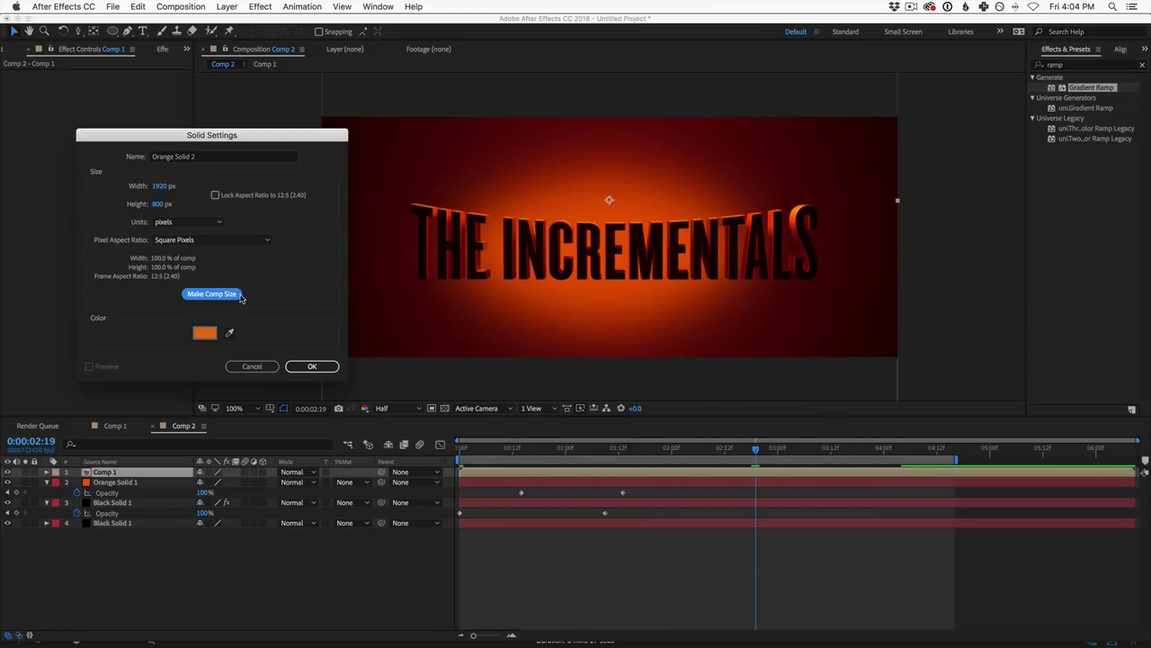
pyautogui.click(312, 366)
# Step: Draw a wide elliptical mask on the new orange solid, place it above the title, and feather it 434 pixels
pyautogui.click(112, 30)
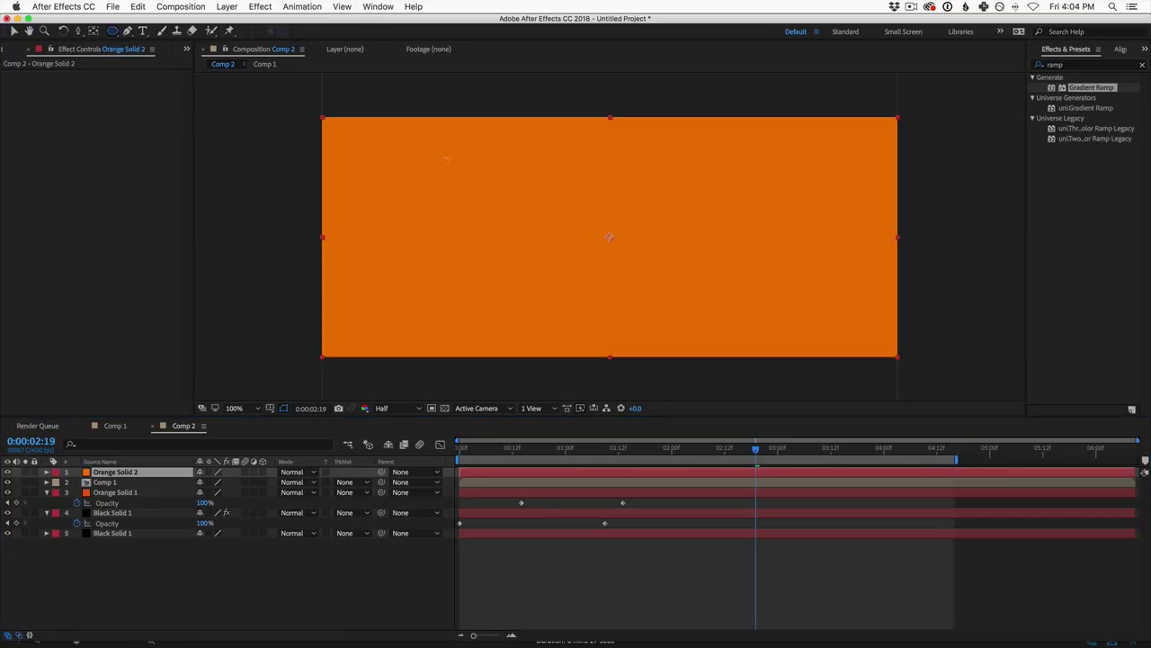
pyautogui.moveTo(447, 157)
pyautogui.mouseDown()
pyautogui.moveTo(823, 351)
pyautogui.moveTo(796, 322)
pyautogui.mouseUp()
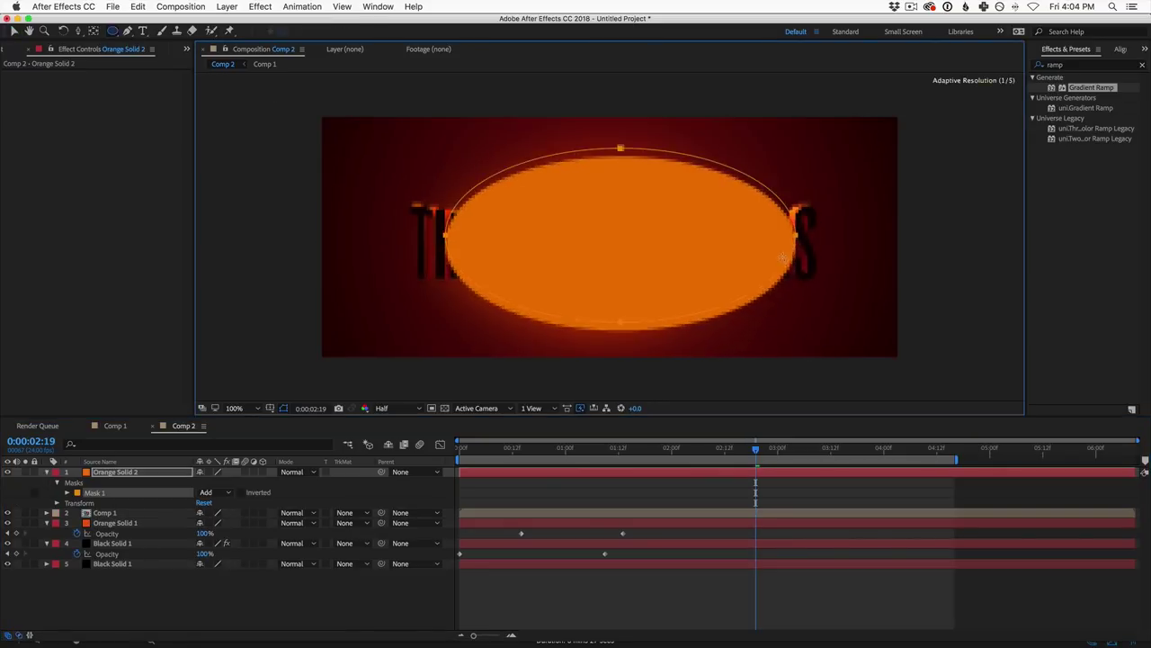
pyautogui.moveTo(783, 258)
pyautogui.mouseDown()
pyautogui.moveTo(777, 209)
pyautogui.moveTo(788, 223)
pyautogui.moveTo(777, 214)
pyautogui.mouseUp()
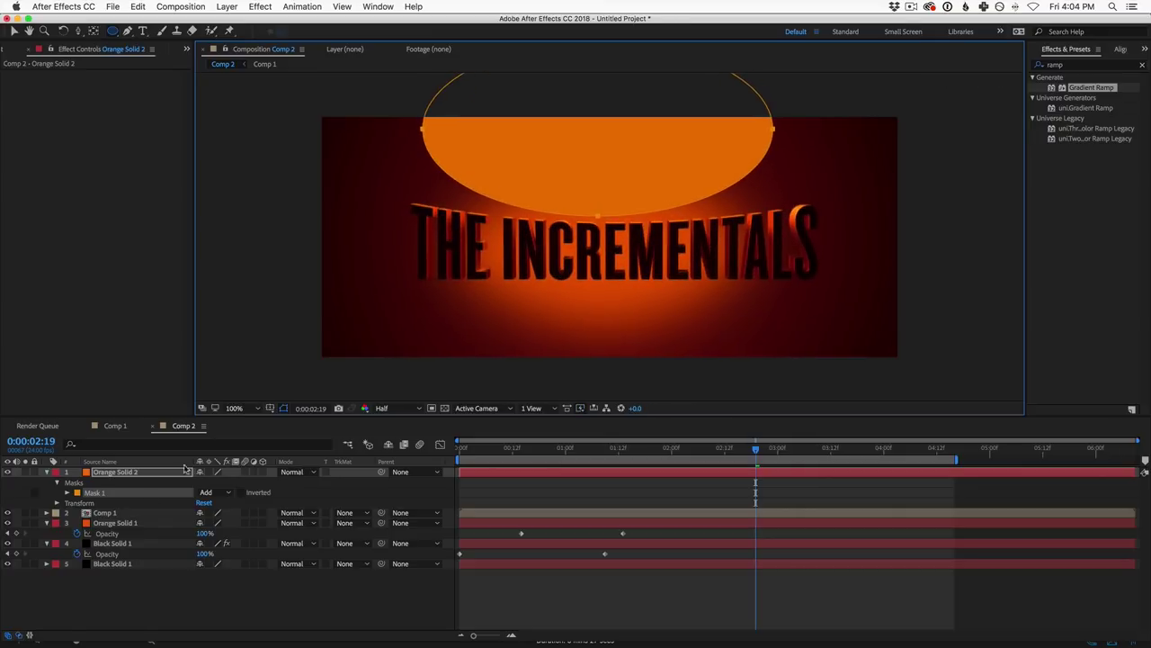
pyautogui.press('f')
pyautogui.moveTo(216, 493); pyautogui.dragTo(464, 483)
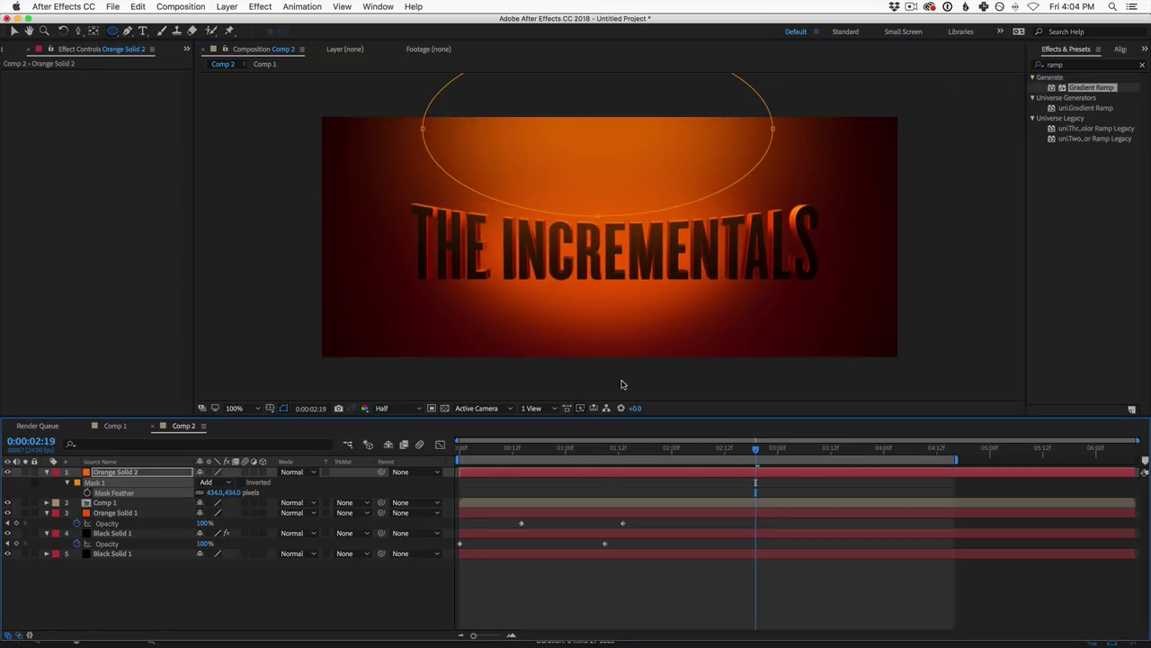
# Step: Lower the bottom and both side points of the ellipse mask so the orange glow reaches down over the title
pyautogui.press('v')
pyautogui.moveTo(598, 217); pyautogui.dragTo(606, 250)
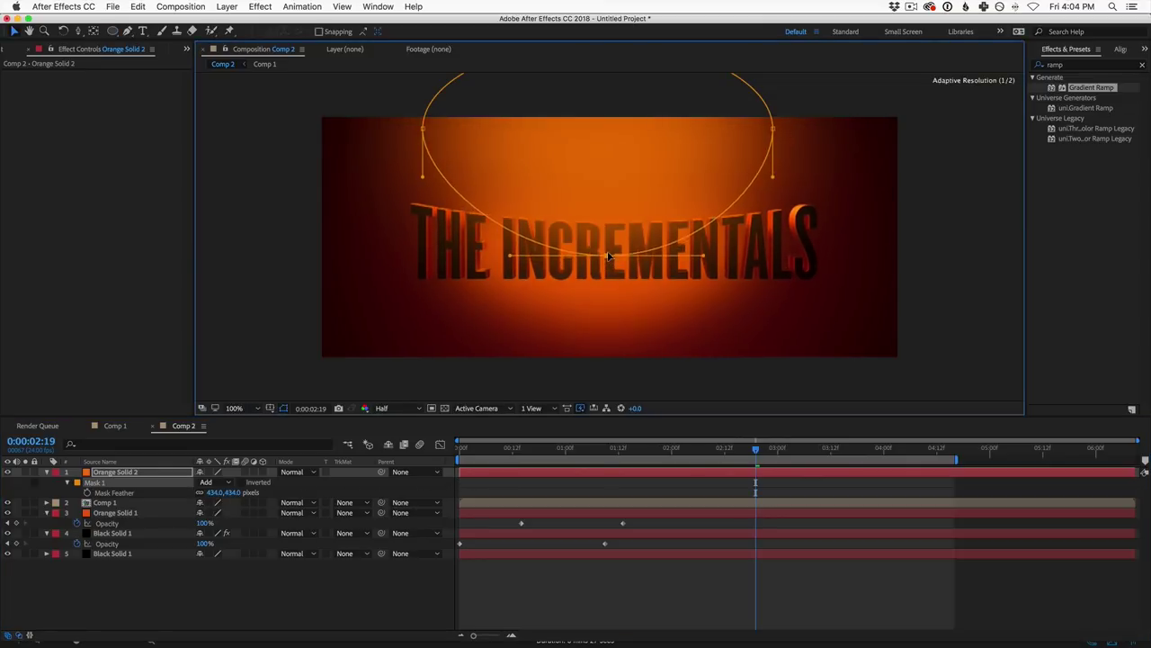
pyautogui.moveTo(421, 132); pyautogui.dragTo(424, 148)
pyautogui.moveTo(775, 132); pyautogui.dragTo(779, 143)
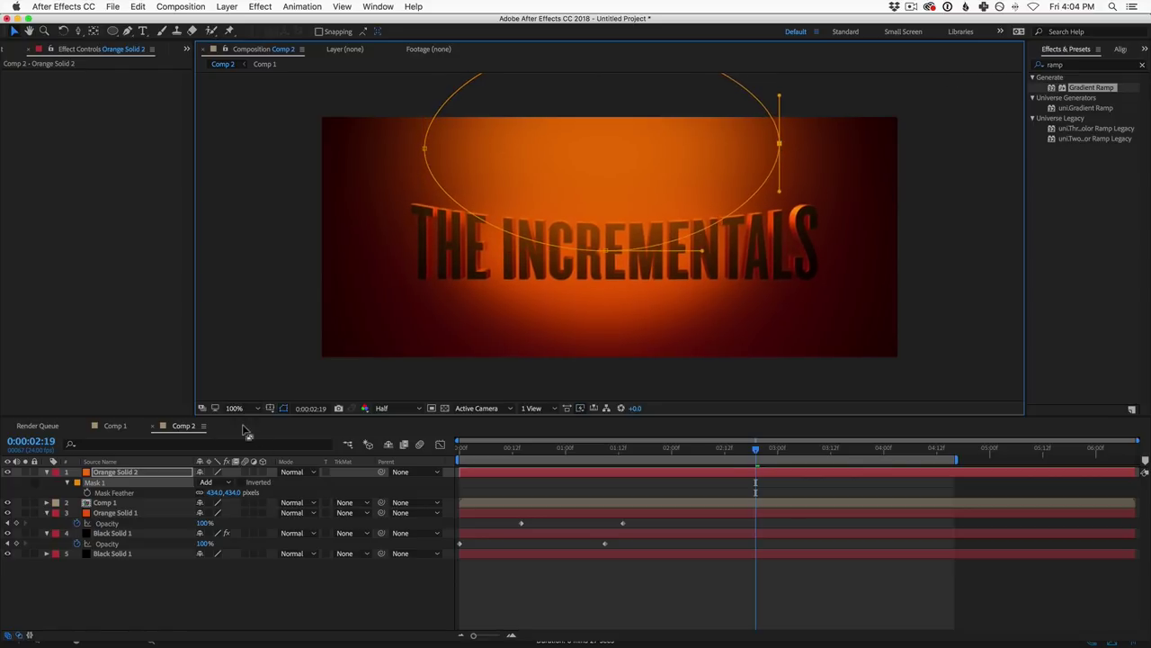
# Step: Set the opacity of the masked orange solid above the title to 30%
pyautogui.press('t')
pyautogui.click(203, 483)
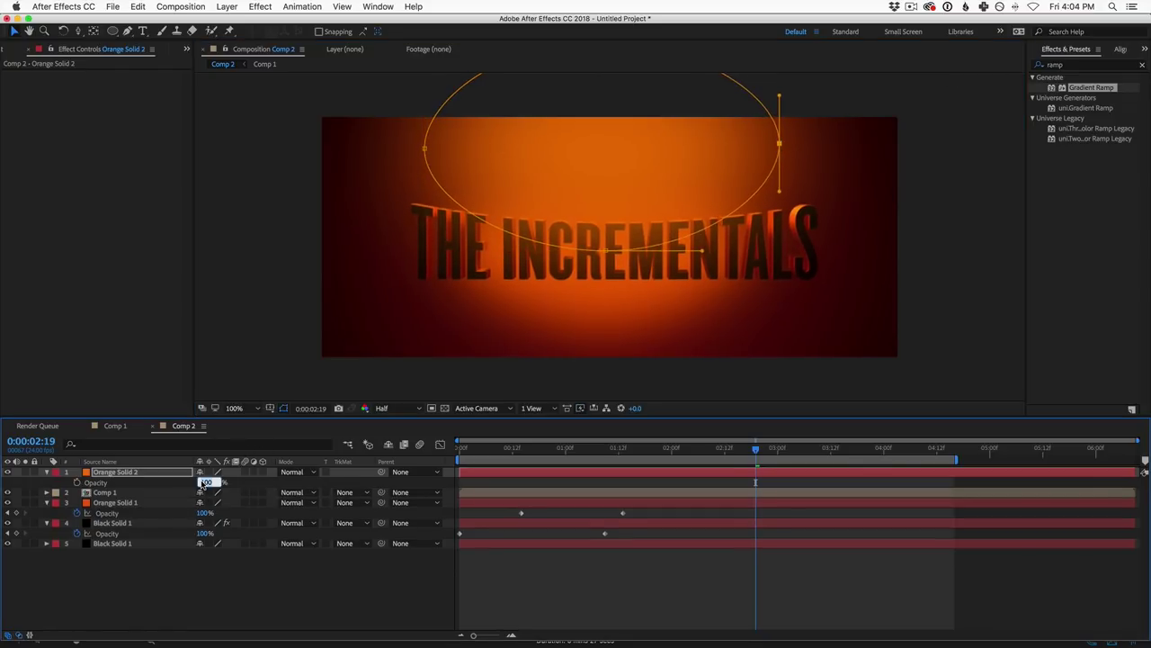
pyautogui.write('20')
pyautogui.press('Return')
pyautogui.click(202, 481)
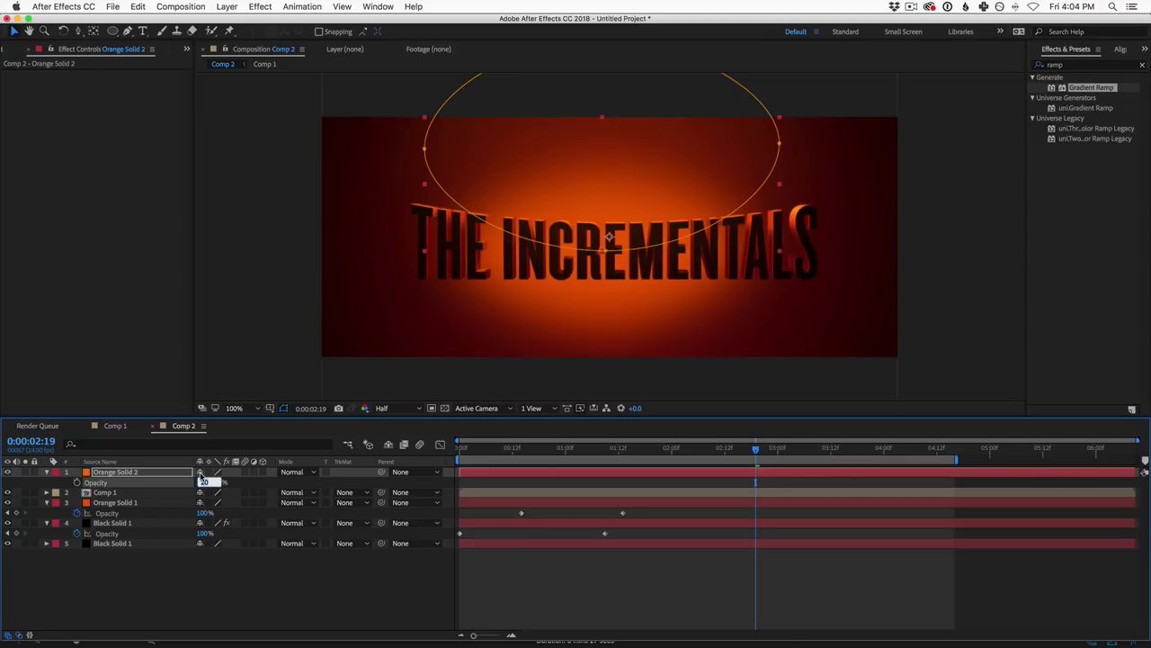
pyautogui.write('30')
pyautogui.press('Return')
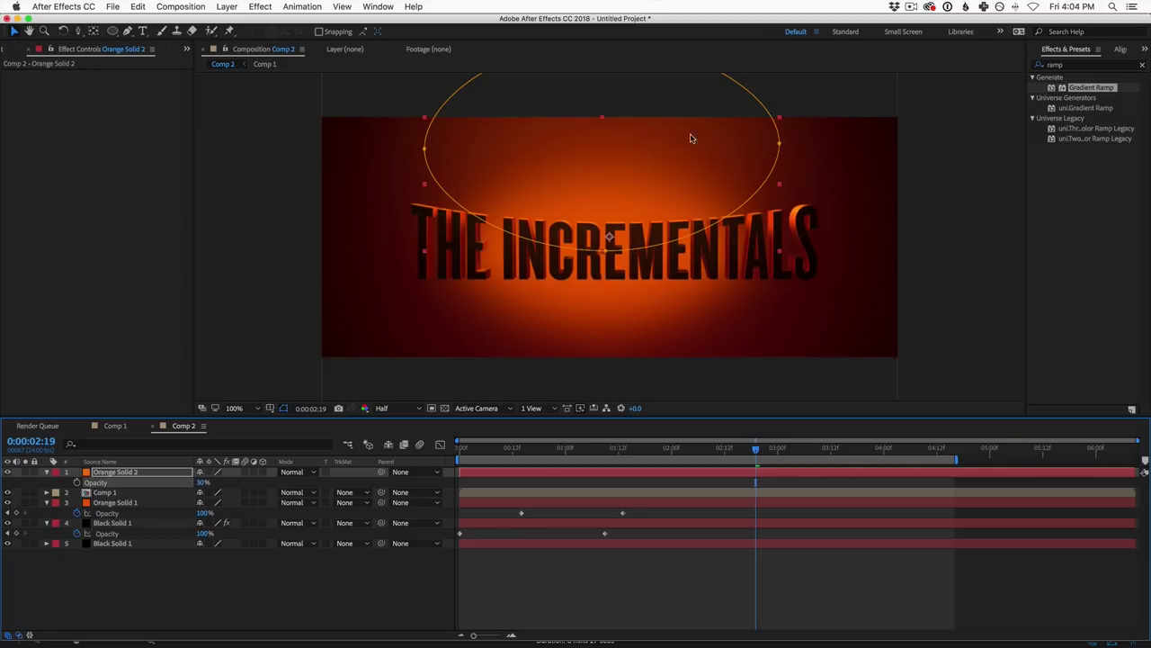
# Step: Lower the top point of the orange solid's ellipse mask towards the frame's upper edge and nudge its bottom point slightly down
pyautogui.scroll(2, 751, 196)
pyautogui.moveTo(602, 85); pyautogui.dragTo(604, 126)
pyautogui.moveTo(608, 289); pyautogui.dragTo(616, 301)
pyautogui.click(891, 295)
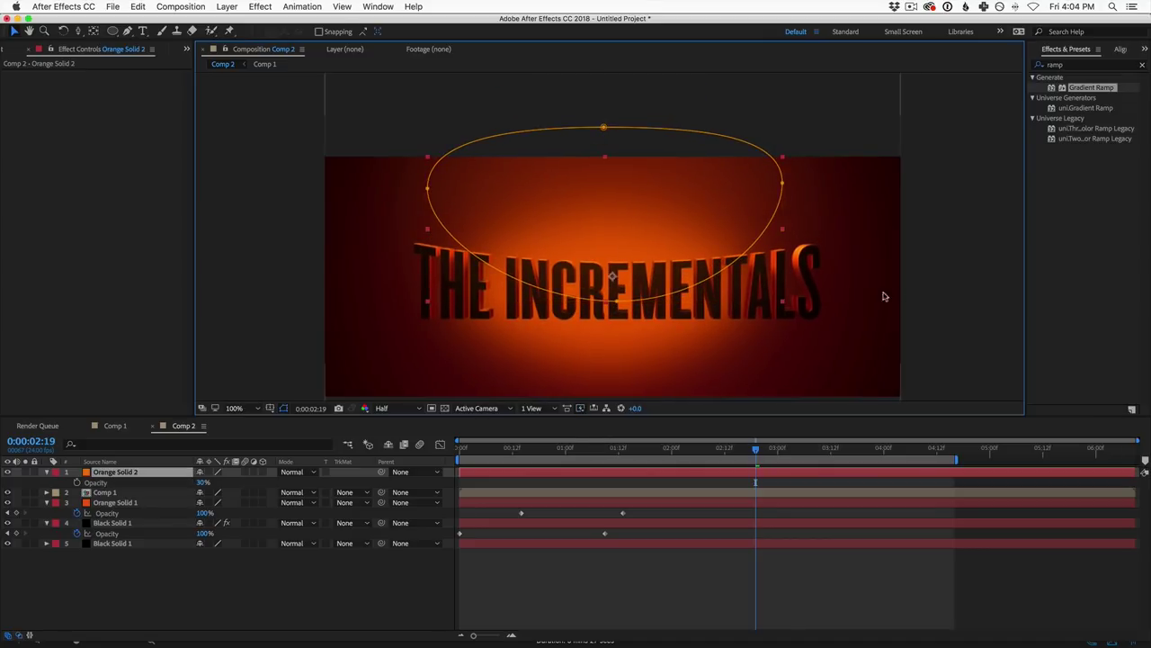
pyautogui.click(972, 296)
pyautogui.scroll(-3, 674, 341)
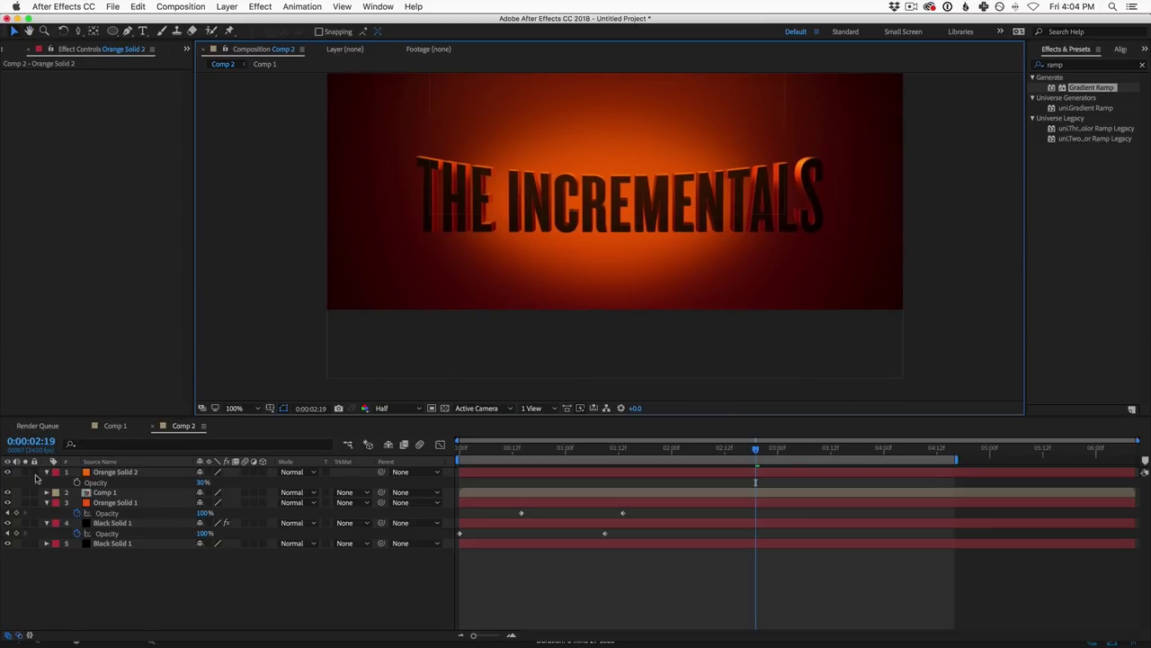
# Step: Toggle the visibility of Orange Solid 2 off and on to compare the title with and without the glow
pyautogui.click(7, 473)
pyautogui.click(7, 472)
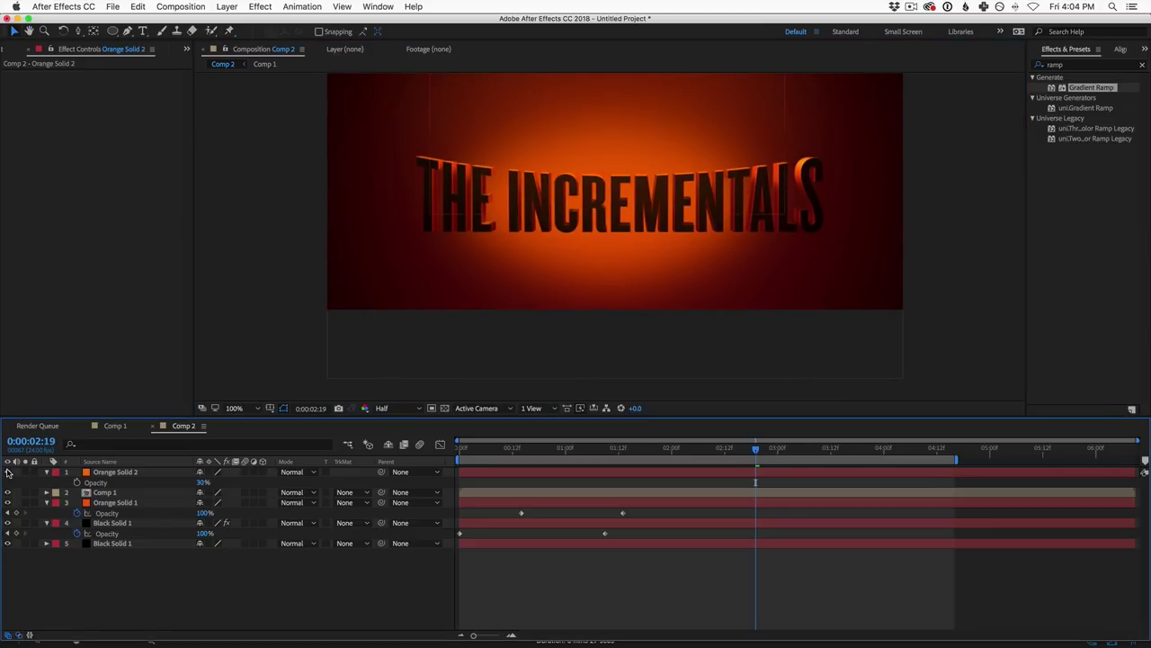
pyautogui.click(8, 472)
pyautogui.click(7, 473)
# Step: Create a new 1920 × 800 px solid in a pale, slightly yellowish orange of about 90% brightness
pyautogui.click(227, 6)
pyautogui.moveTo(237, 22)
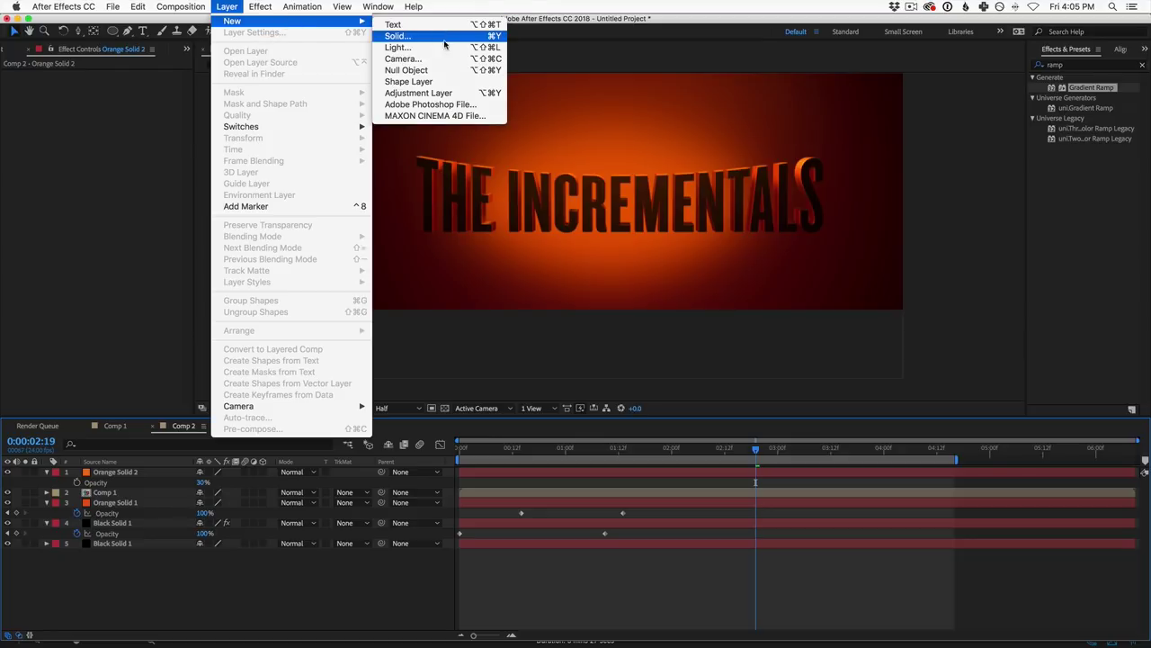
pyautogui.click(409, 36)
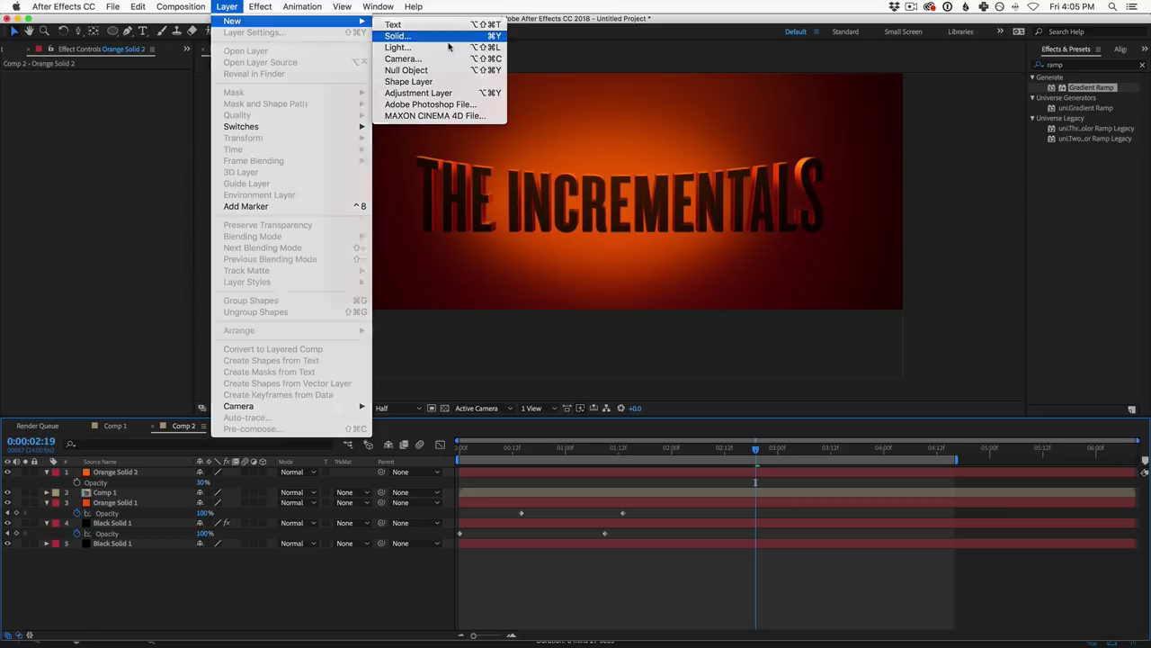
pyautogui.click(204, 333)
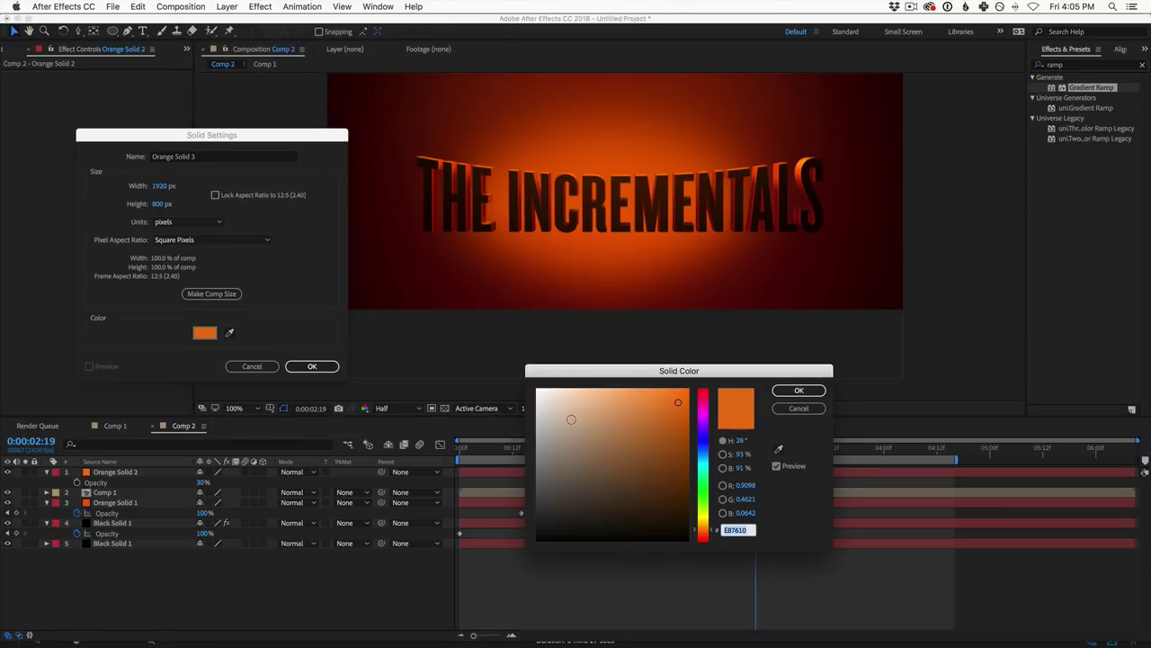
pyautogui.moveTo(572, 419); pyautogui.dragTo(553, 403)
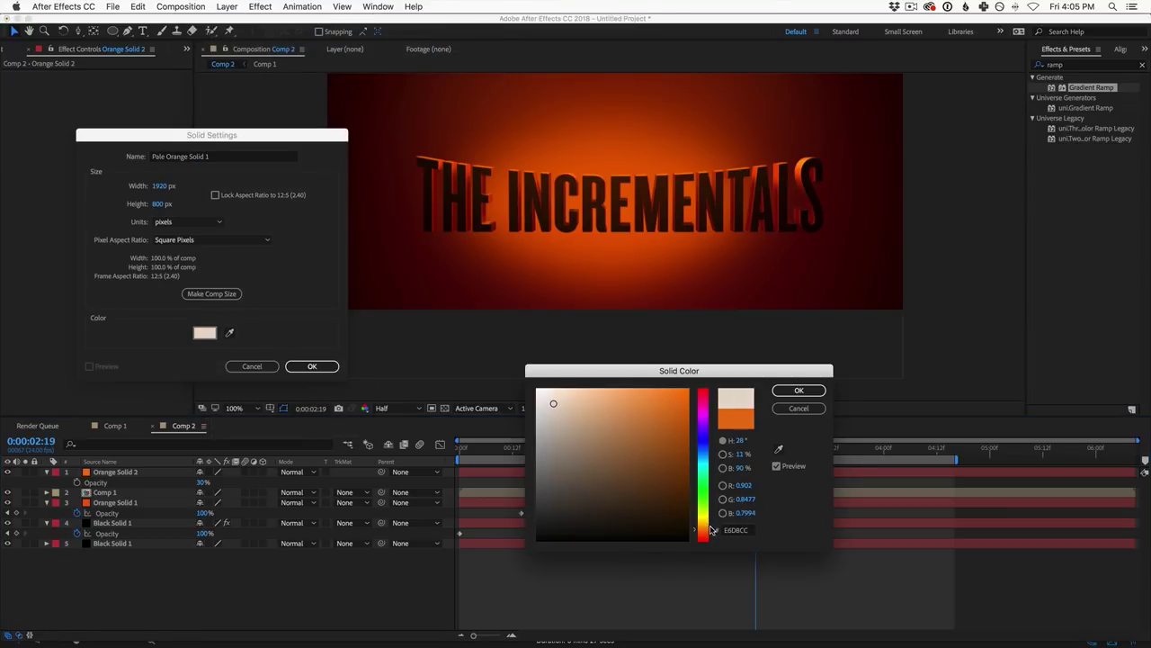
pyautogui.moveTo(710, 530); pyautogui.dragTo(710, 525)
pyautogui.click(799, 391)
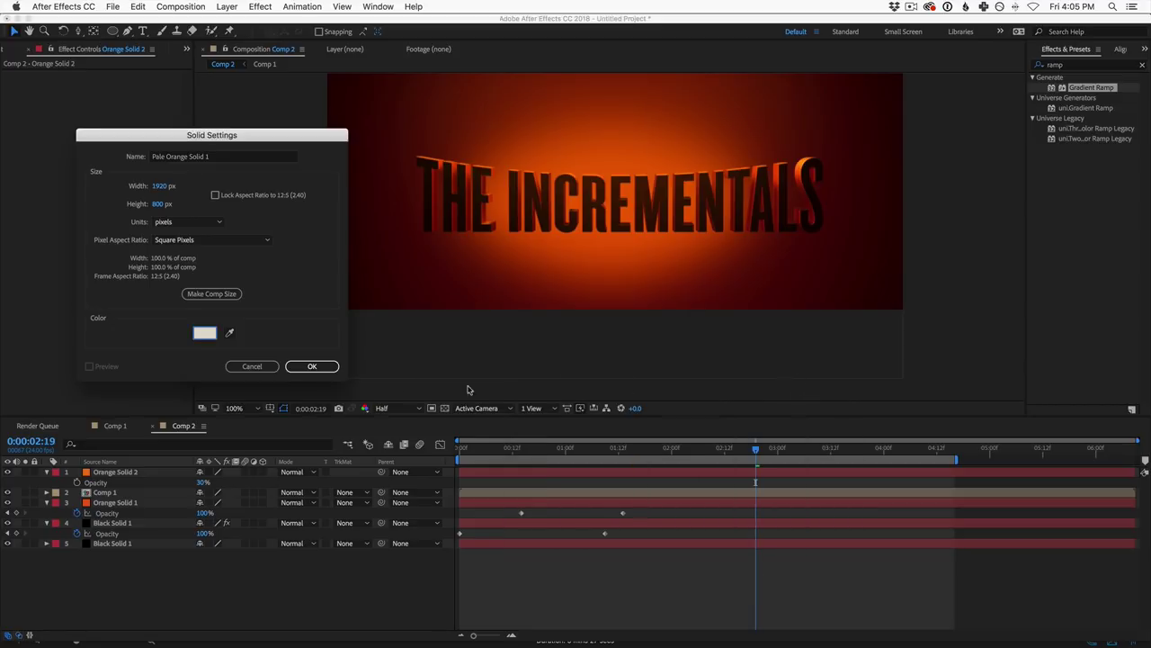
pyautogui.click(312, 365)
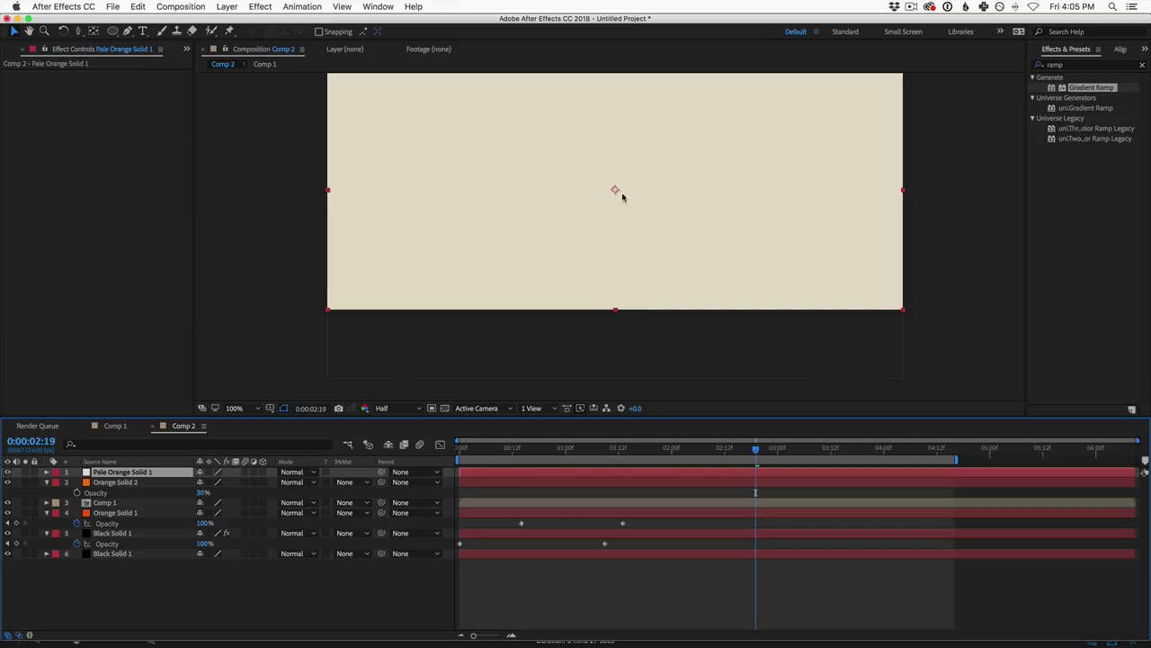
# Step: Solo the pale orange solid and draw a tiny elliptical mask, only a few pixels wide, at its centre
pyautogui.moveTo(635, 193); pyautogui.dragTo(625, 226)
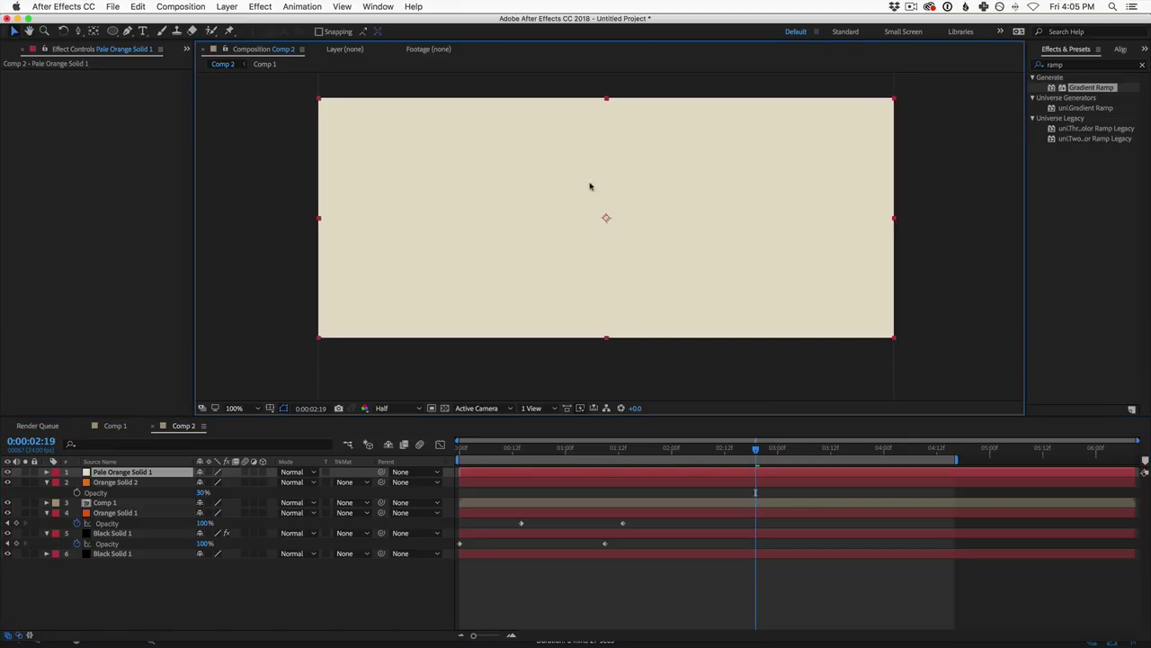
pyautogui.click(113, 32)
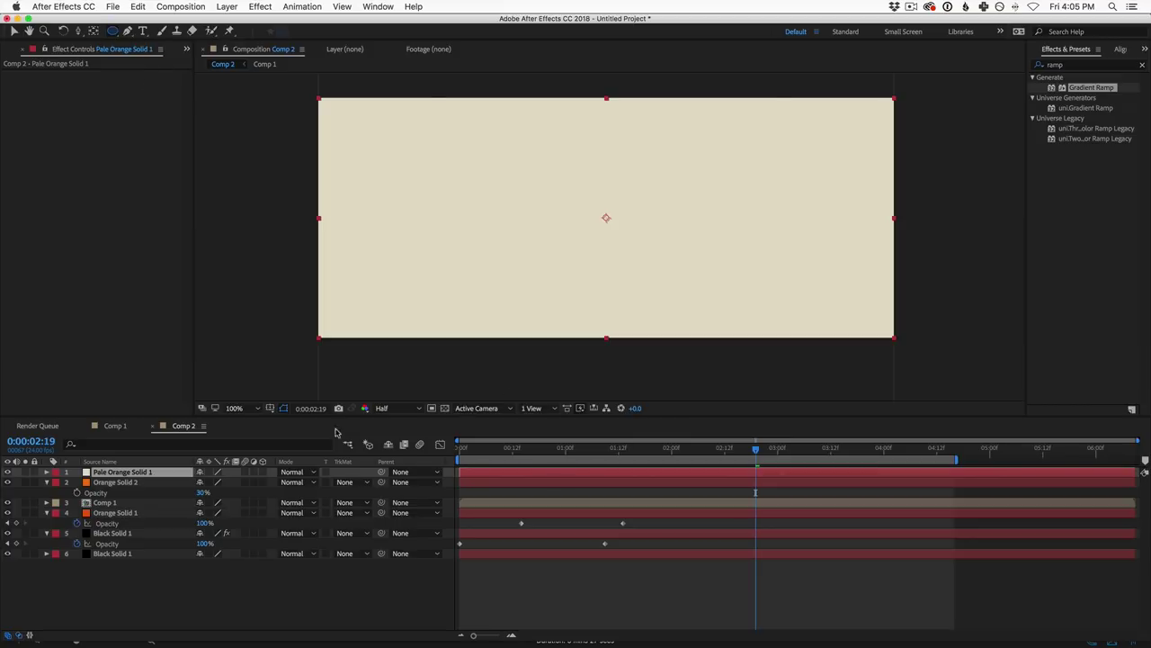
pyautogui.click(27, 472)
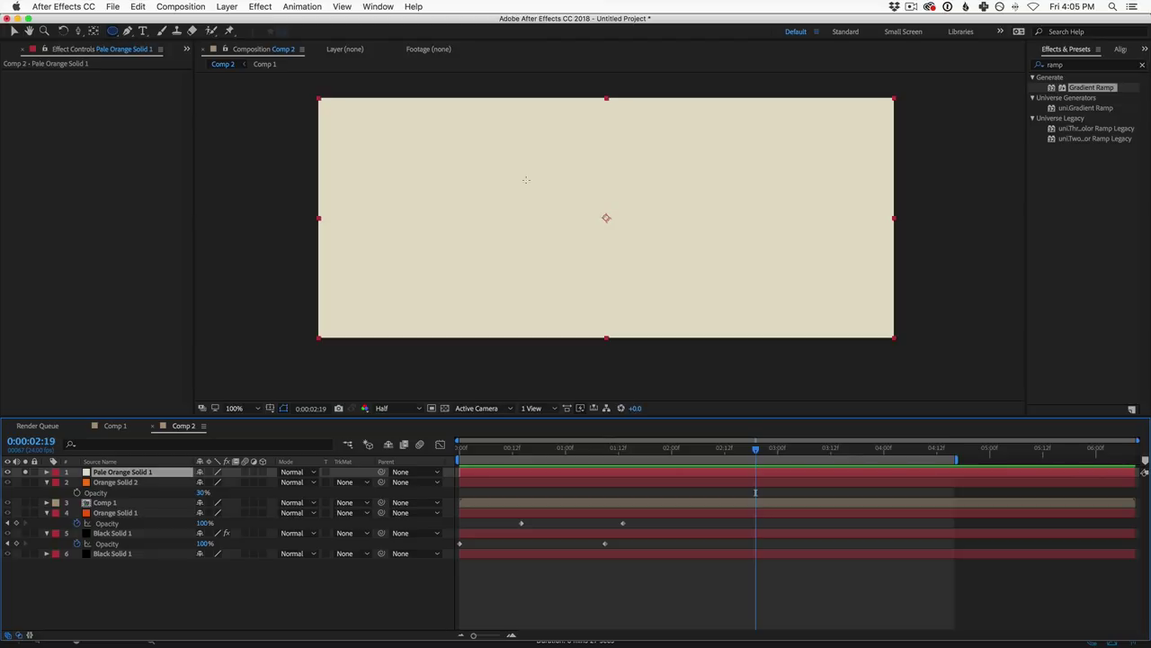
pyautogui.moveTo(606, 217); pyautogui.dragTo(607, 219)
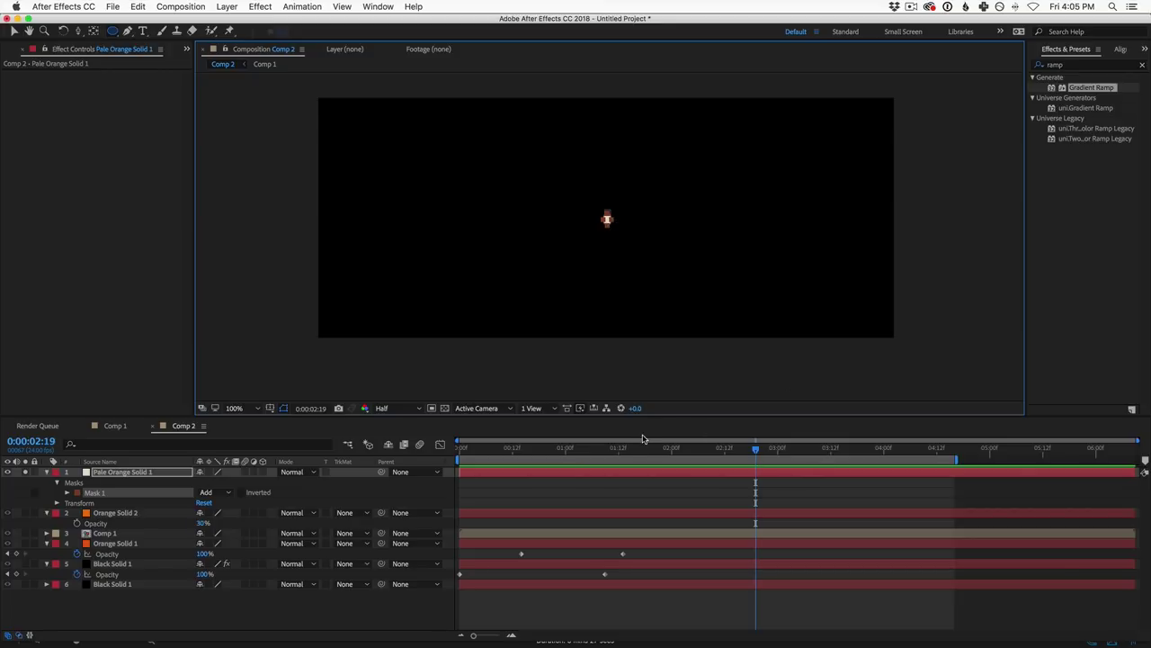
pyautogui.press('super+z')
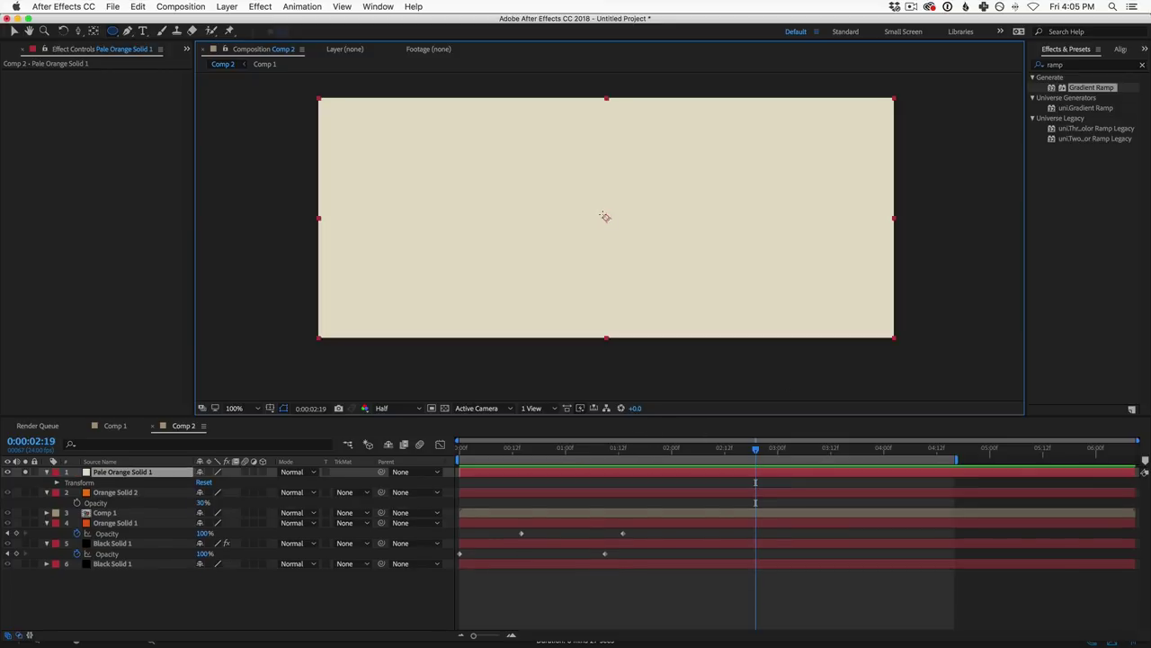
pyautogui.moveTo(605, 217); pyautogui.dragTo(607, 218)
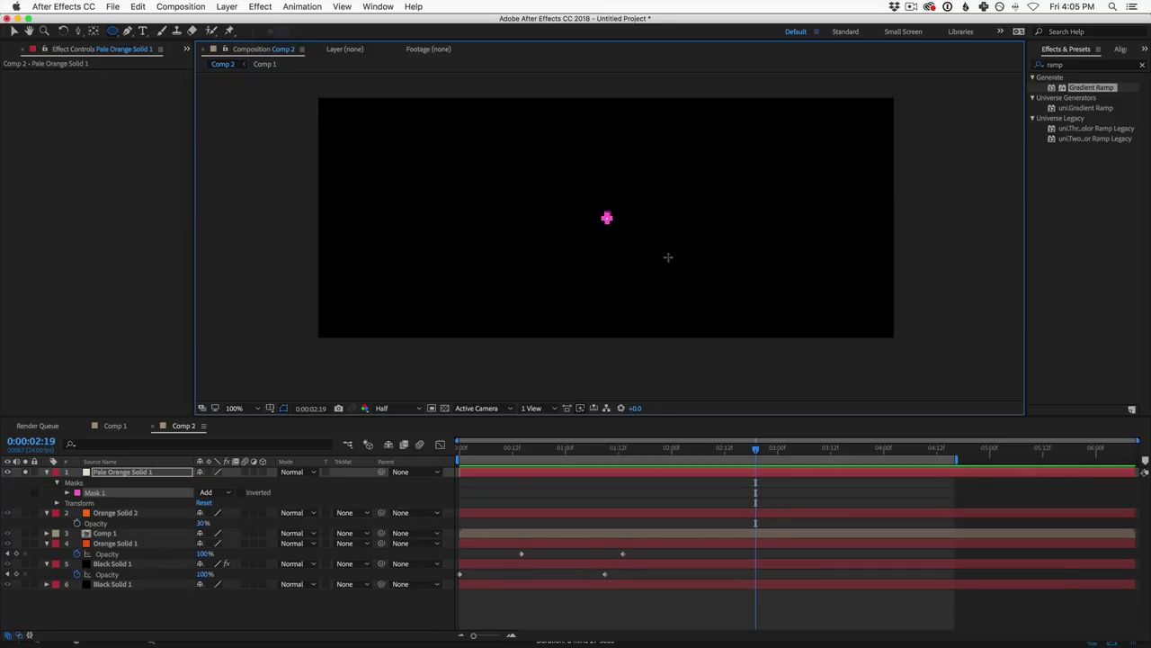
# Step: Set a Mask Path keyframe for the tiny ellipse mask at 0:00:00:00
pyautogui.moveTo(469, 452); pyautogui.dragTo(458, 452)
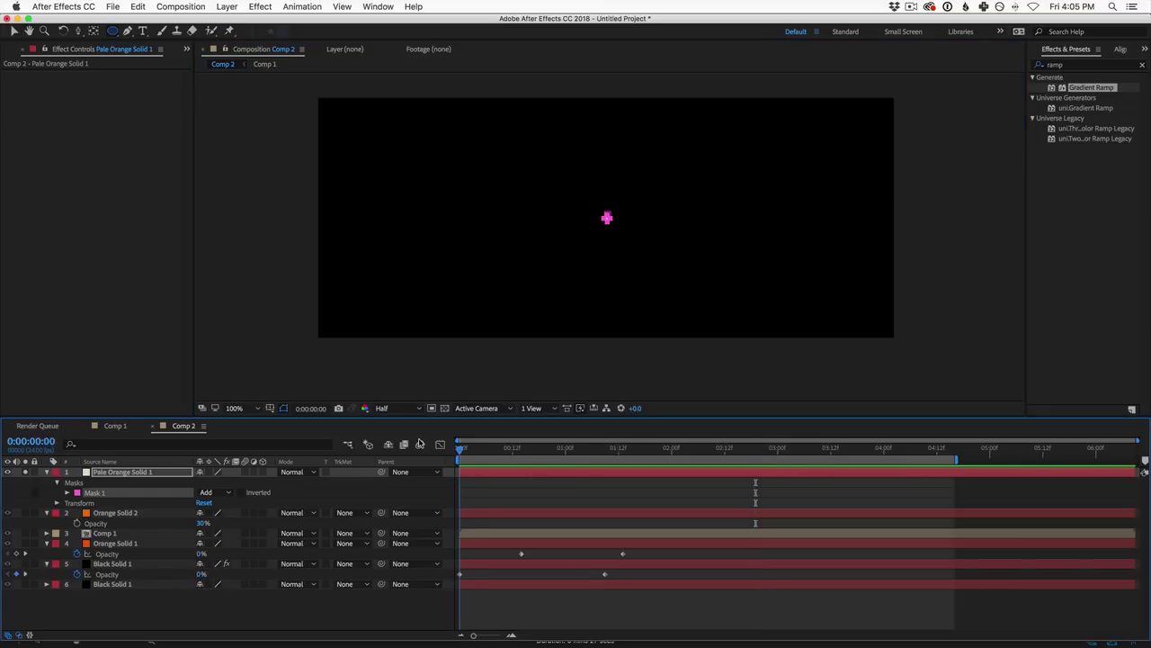
pyautogui.click(66, 493)
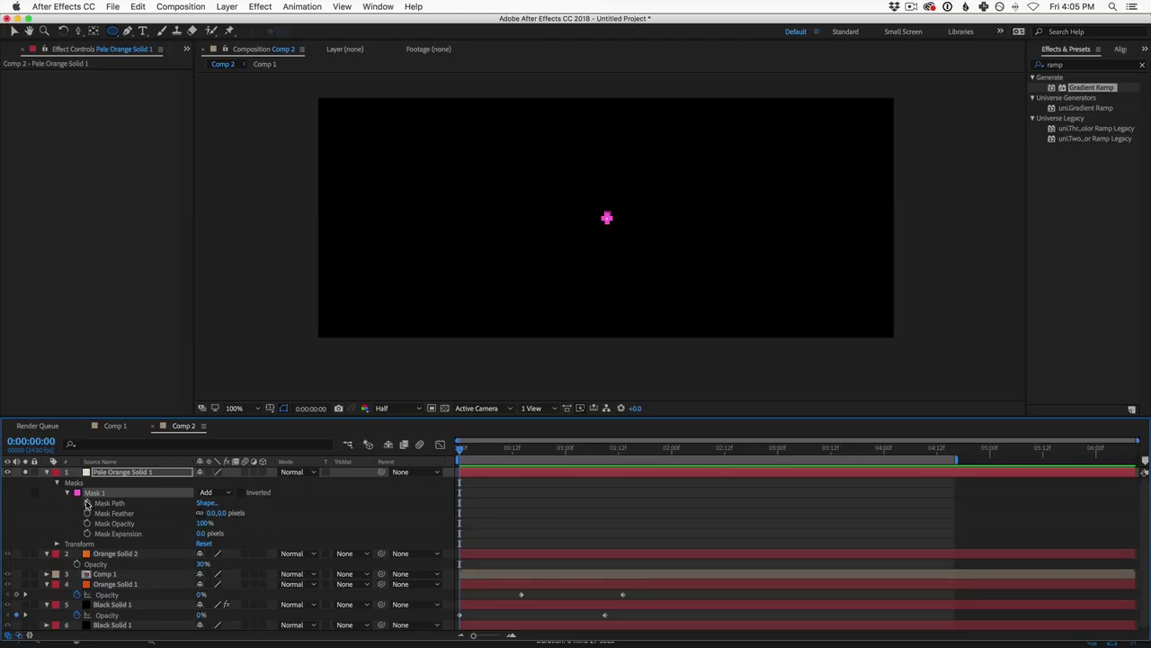
pyautogui.click(87, 502)
# Step: At 0:00:00:23, stretch the mask's top point up to the frame's upper edge to form a narrow vertical spike
pyautogui.click(527, 449)
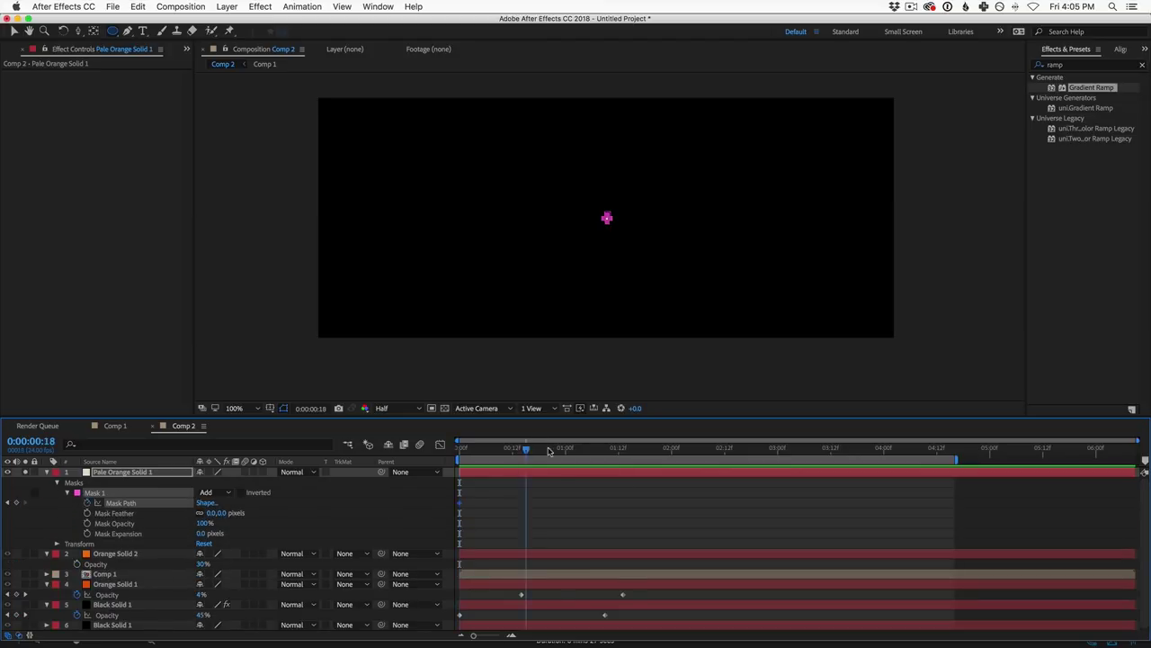
pyautogui.click(561, 448)
pyautogui.press('v')
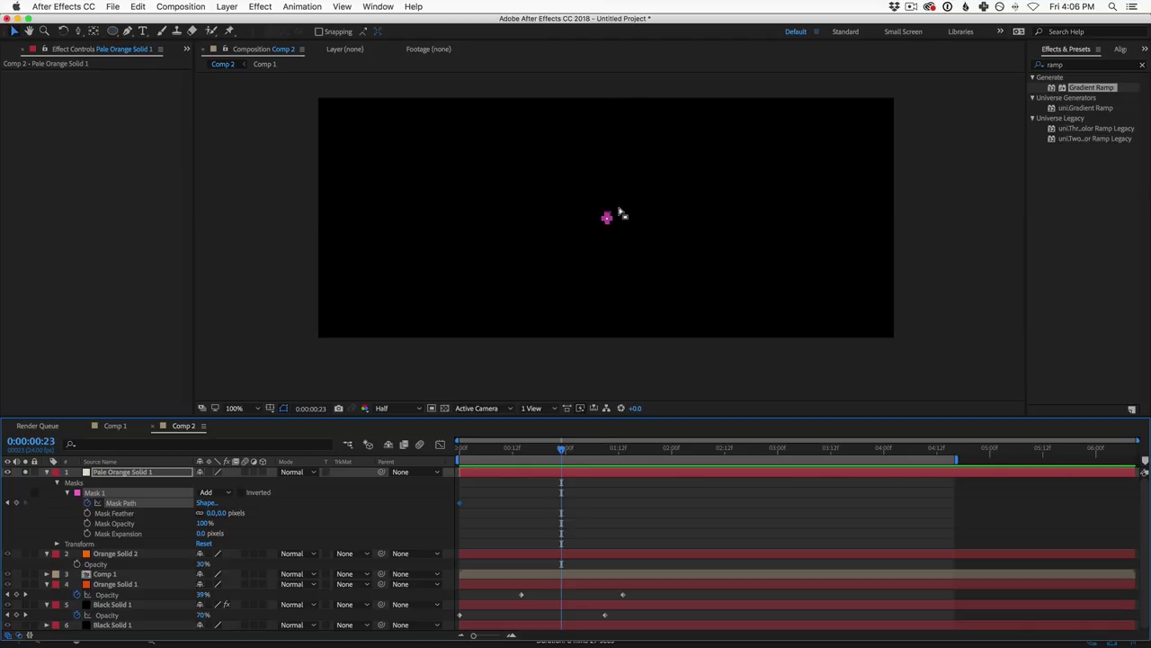
pyautogui.click(611, 217)
pyautogui.moveTo(607, 218); pyautogui.dragTo(607, 102)
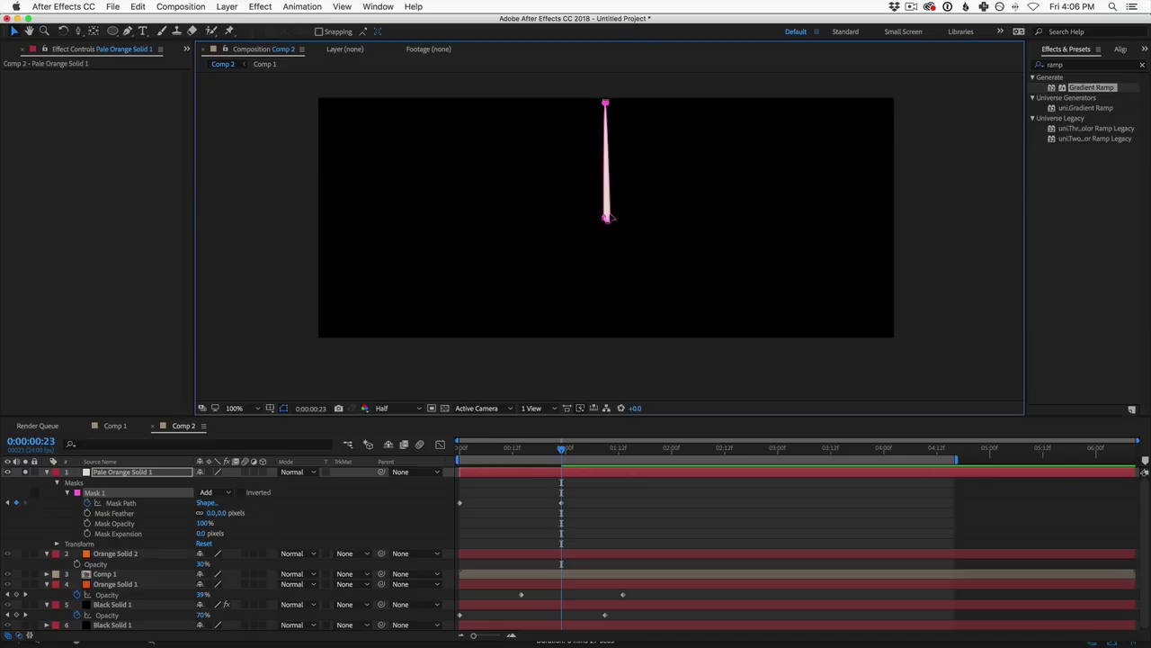
pyautogui.moveTo(608, 220); pyautogui.dragTo(606, 222)
# Step: Ease into the second Mask Path keyframe so the spike shoots up fast and slows down, and preview the animation
pyautogui.moveTo(576, 458)
pyautogui.mouseDown()
pyautogui.moveTo(440, 447)
pyautogui.moveTo(592, 447)
pyautogui.moveTo(534, 447)
pyautogui.moveTo(568, 447)
pyautogui.mouseUp()
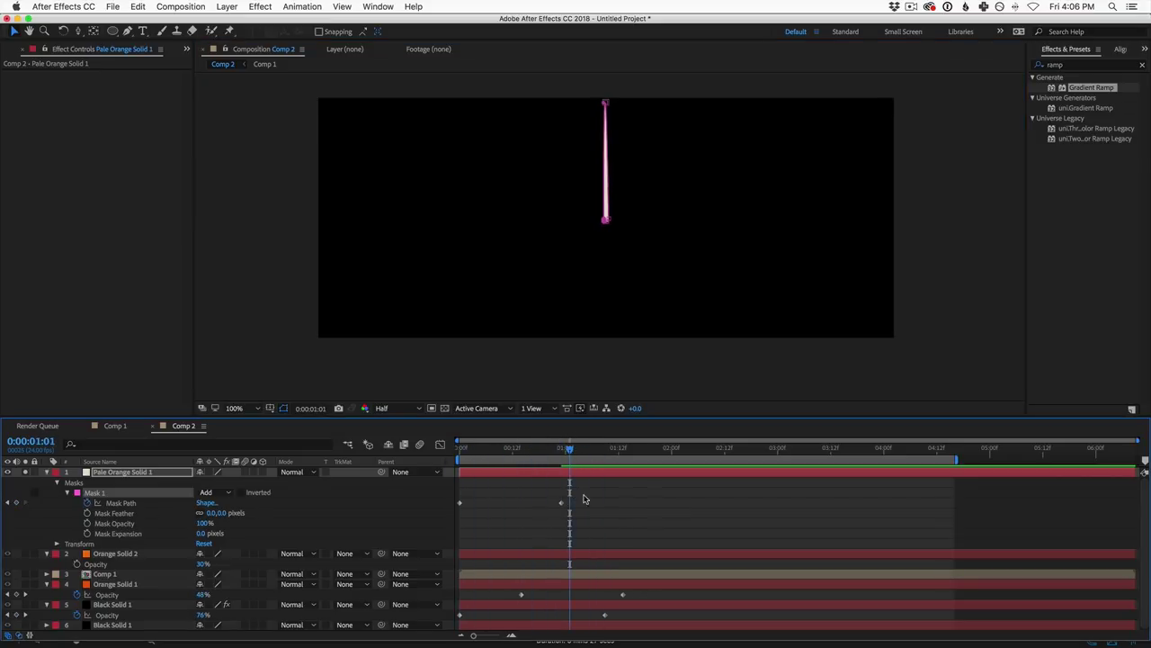
pyautogui.moveTo(590, 487); pyautogui.dragTo(530, 611)
pyautogui.click(440, 445)
pyautogui.moveTo(456, 455); pyautogui.dragTo(597, 460)
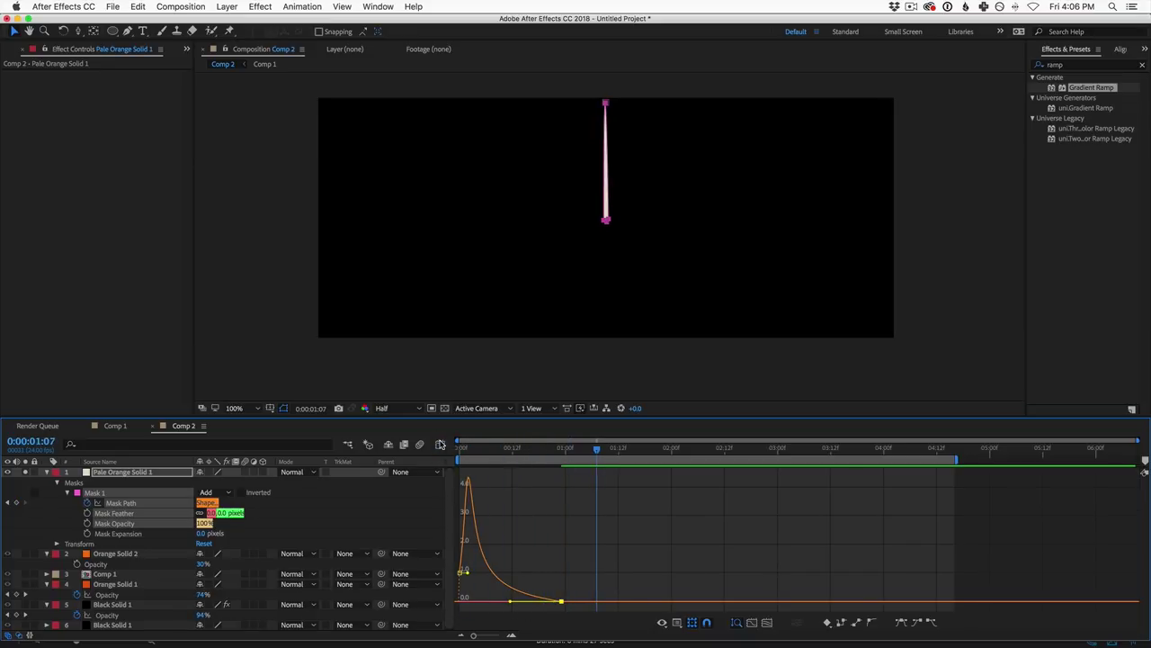
pyautogui.click(440, 445)
pyautogui.press('space')
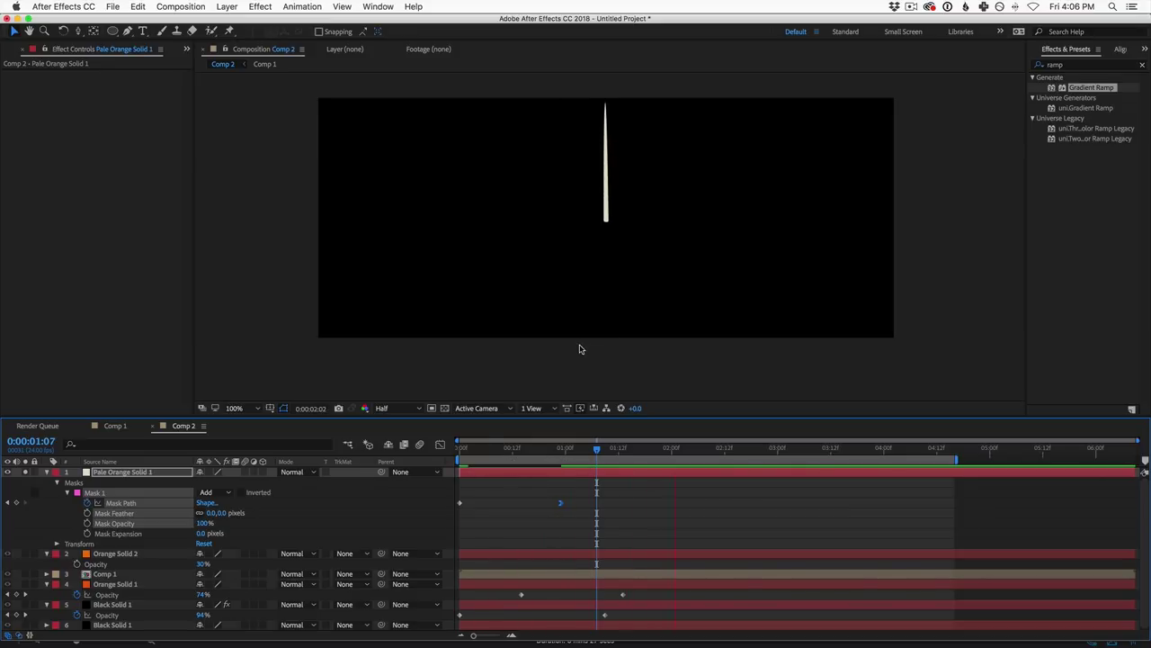
pyautogui.press('space')
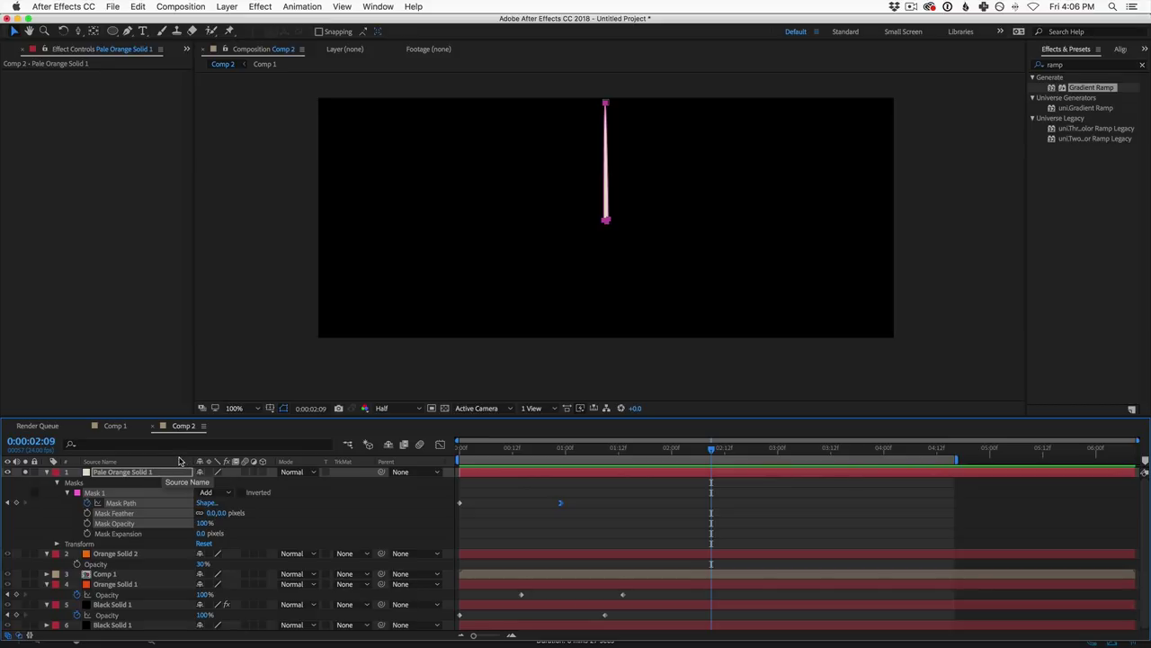
# Step: Pre-compose the pale orange solid as GlowSpike, moving all attributes into the new composition
pyautogui.click(111, 476)
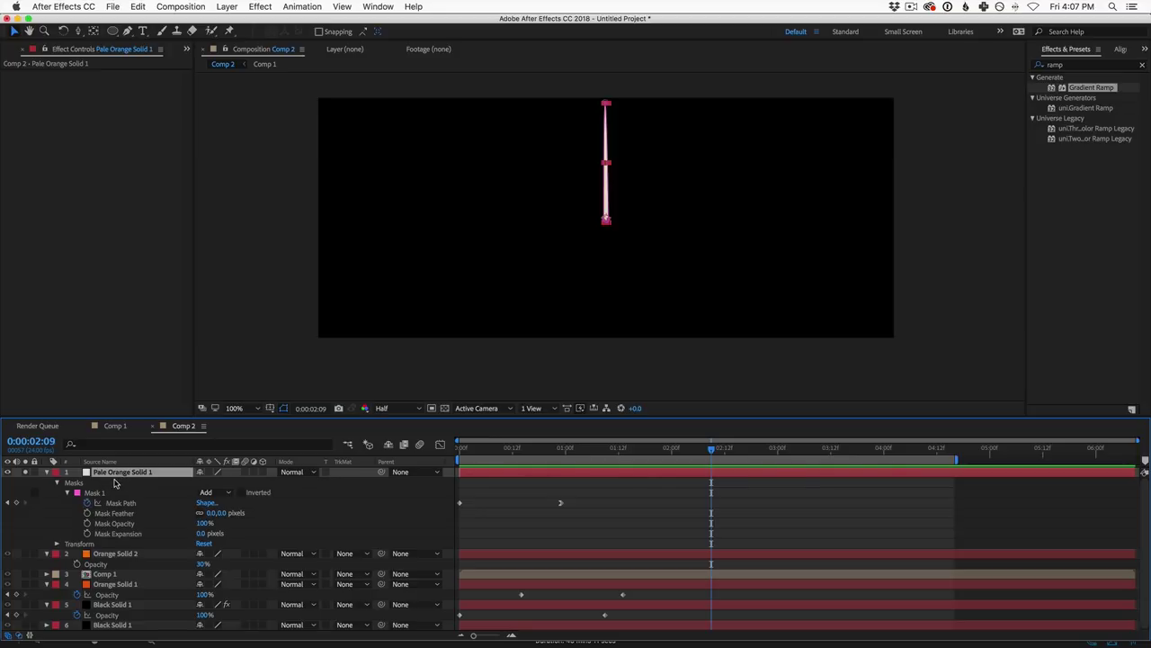
pyautogui.press('super+shift+c')
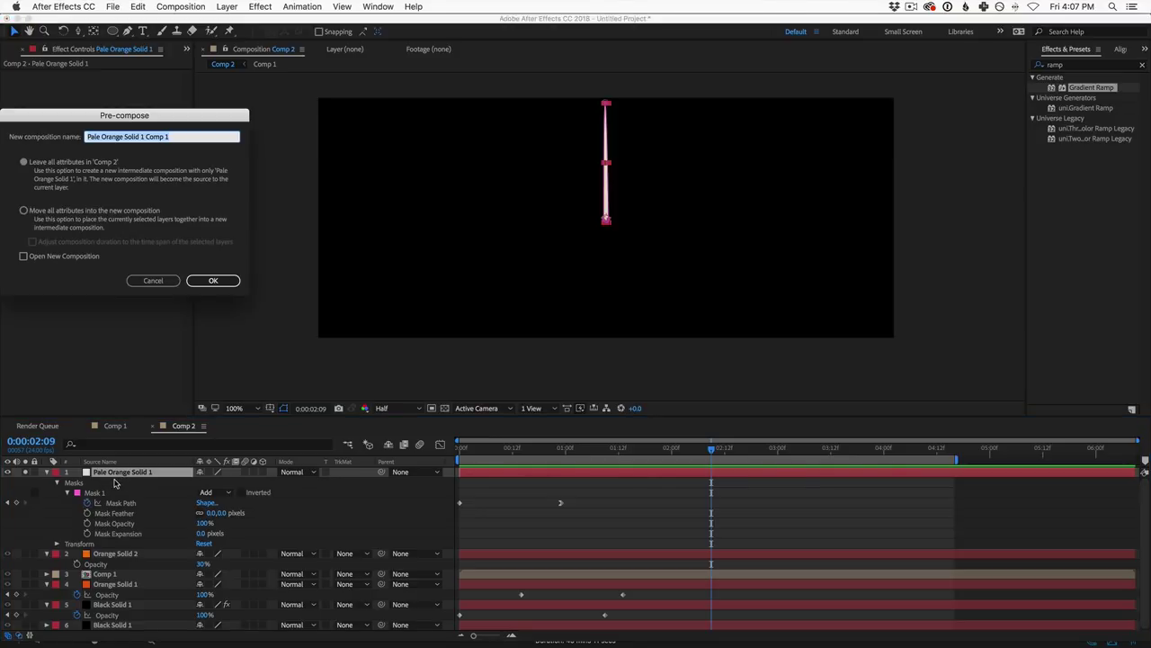
pyautogui.moveTo(176, 117); pyautogui.dragTo(610, 167)
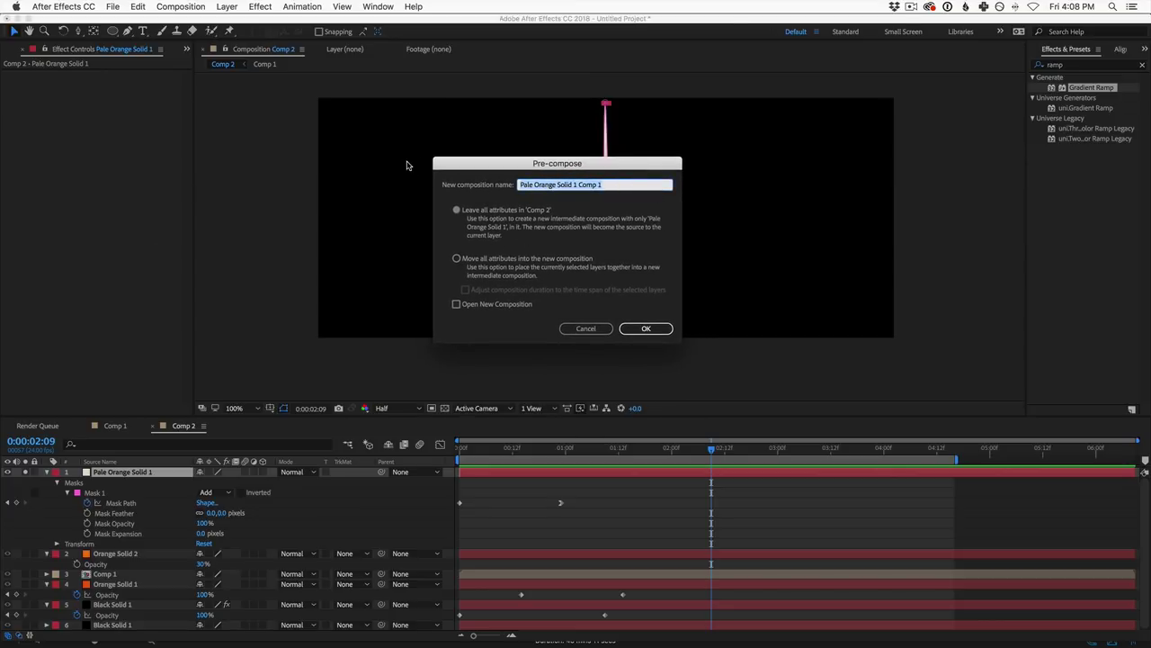
pyautogui.write('GlowSpike')
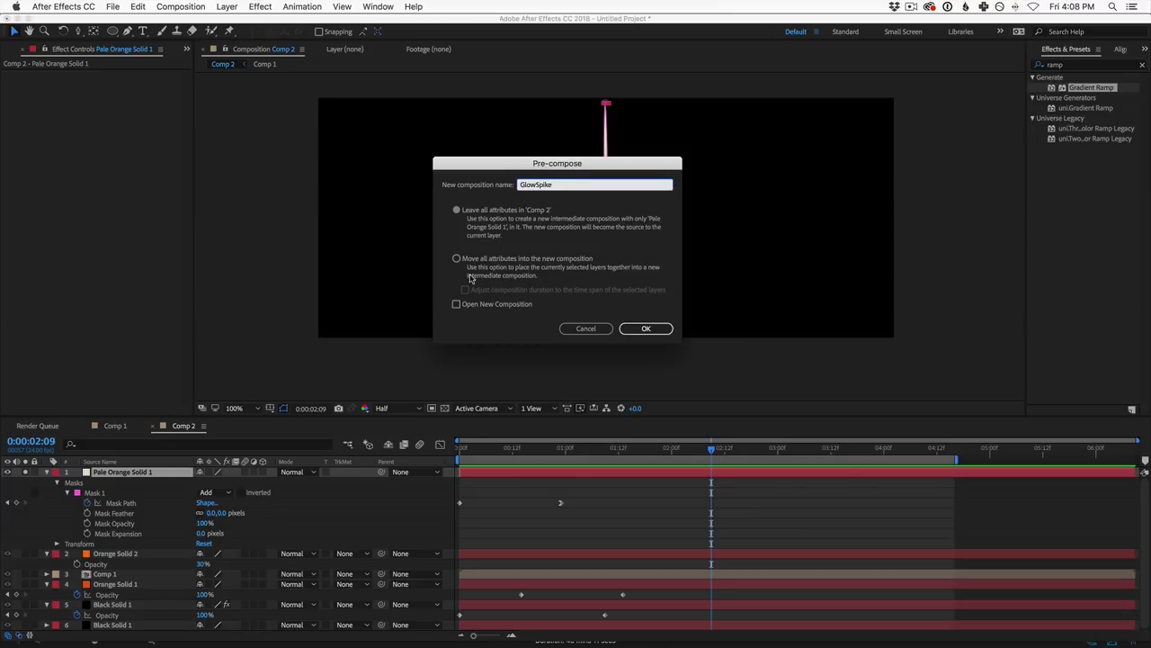
pyautogui.click(457, 260)
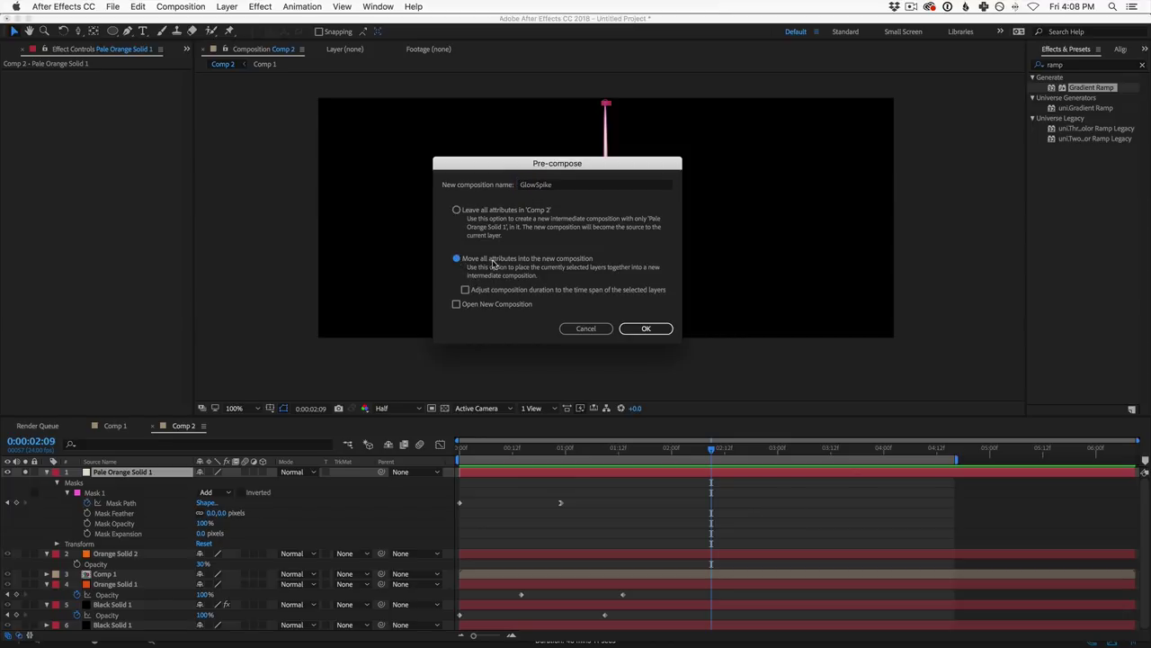
pyautogui.click(647, 329)
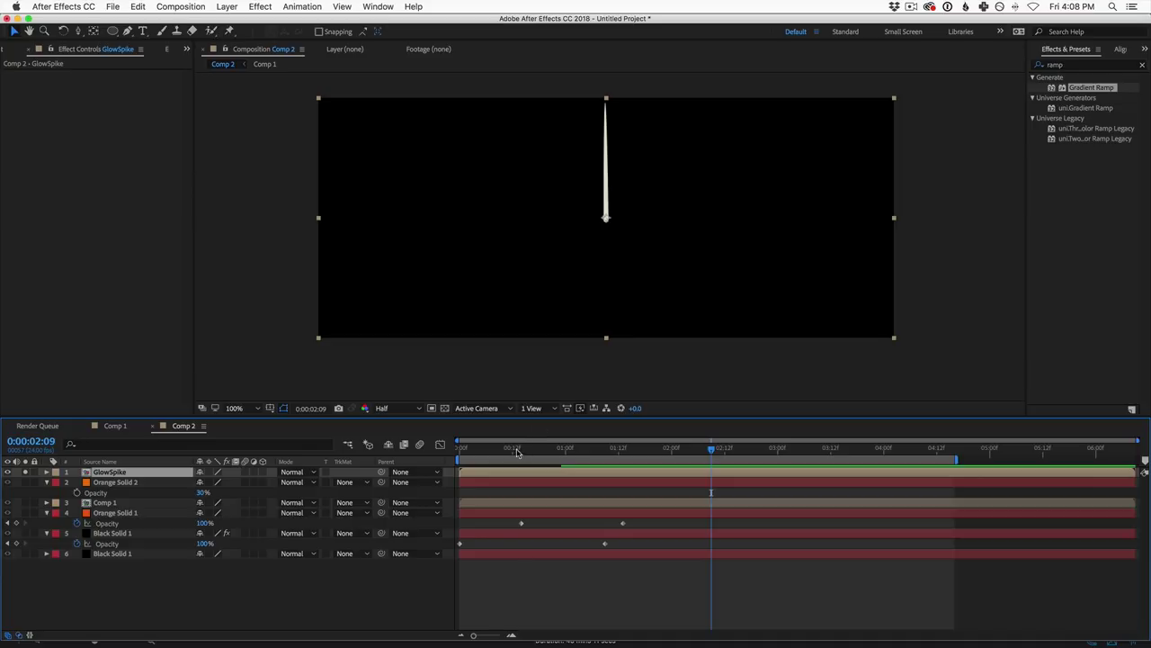
# Step: Scrub Comp 2 to 0:00:02:04 and duplicate the GlowSpike layer
pyautogui.moveTo(517, 452); pyautogui.dragTo(692, 458)
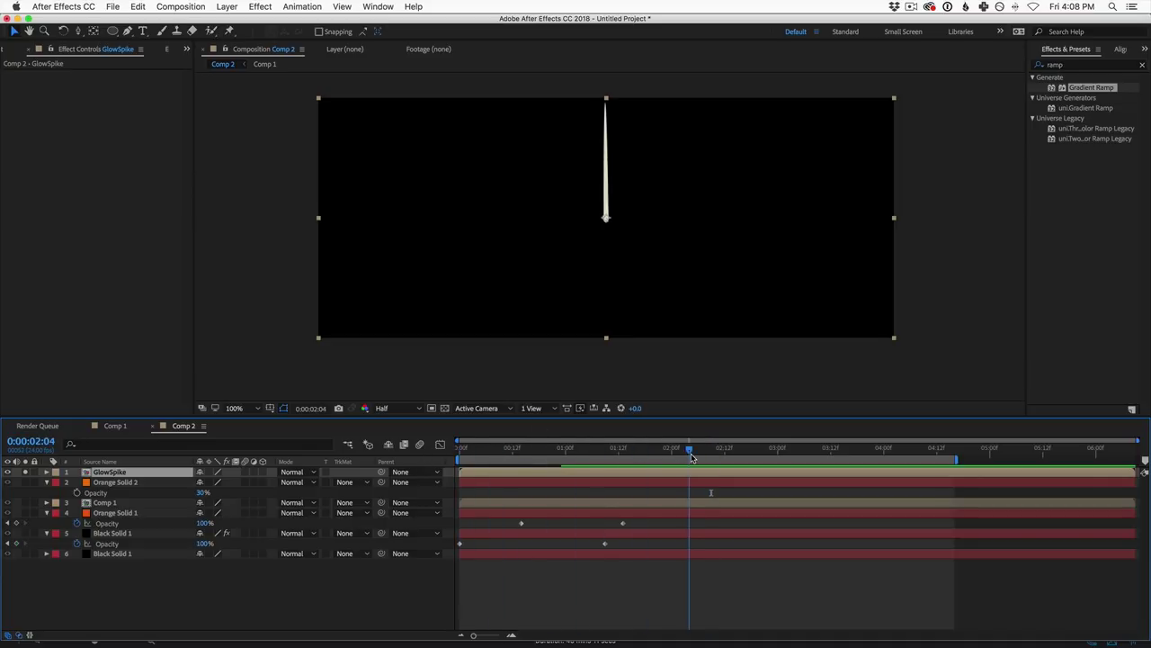
pyautogui.press('super+d')
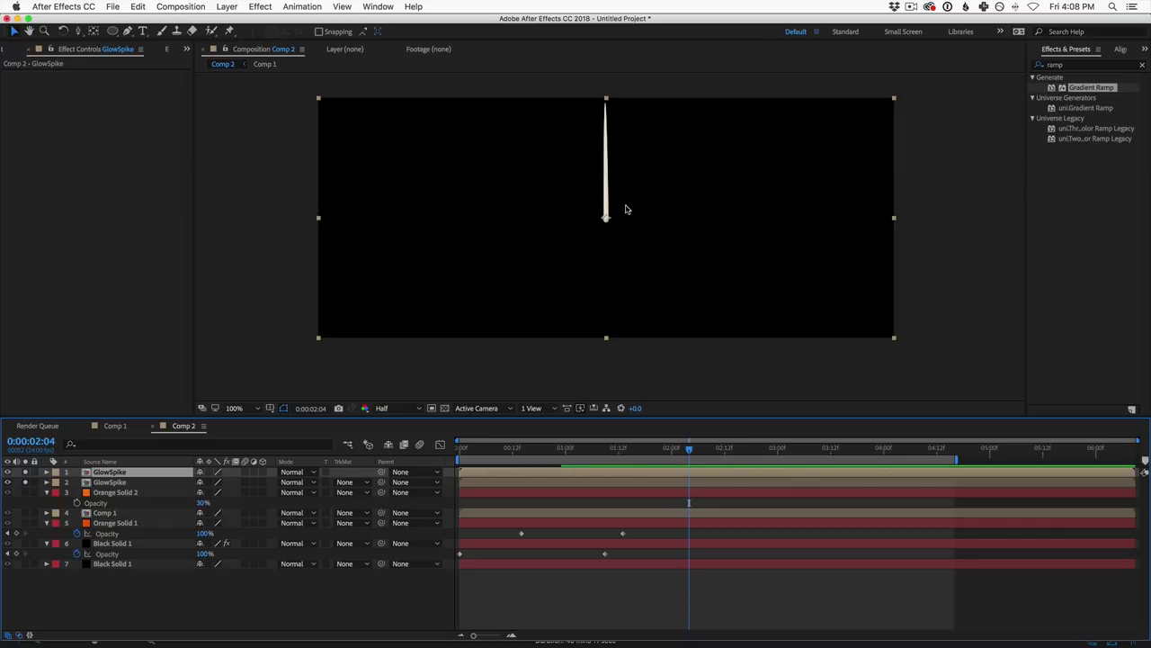
# Step: Rotate the duplicated GlowSpike about 45° clockwise, scale it to 52%, and preview both spikes from the beginning
pyautogui.press('w')
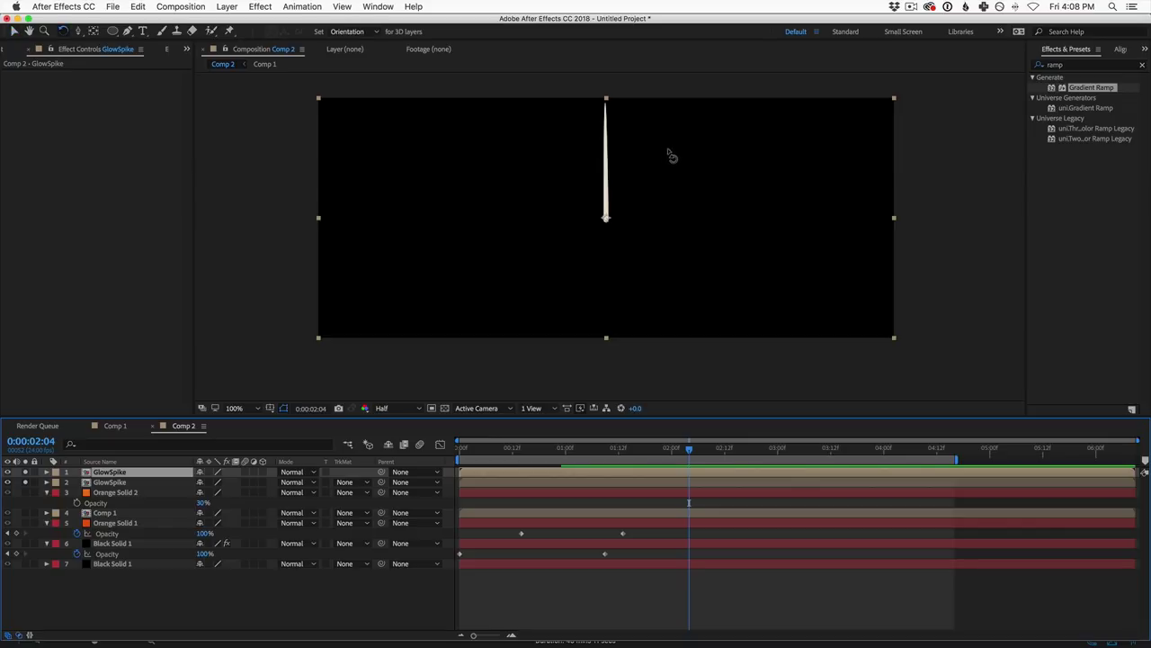
pyautogui.moveTo(657, 189); pyautogui.dragTo(674, 236)
pyautogui.press('s')
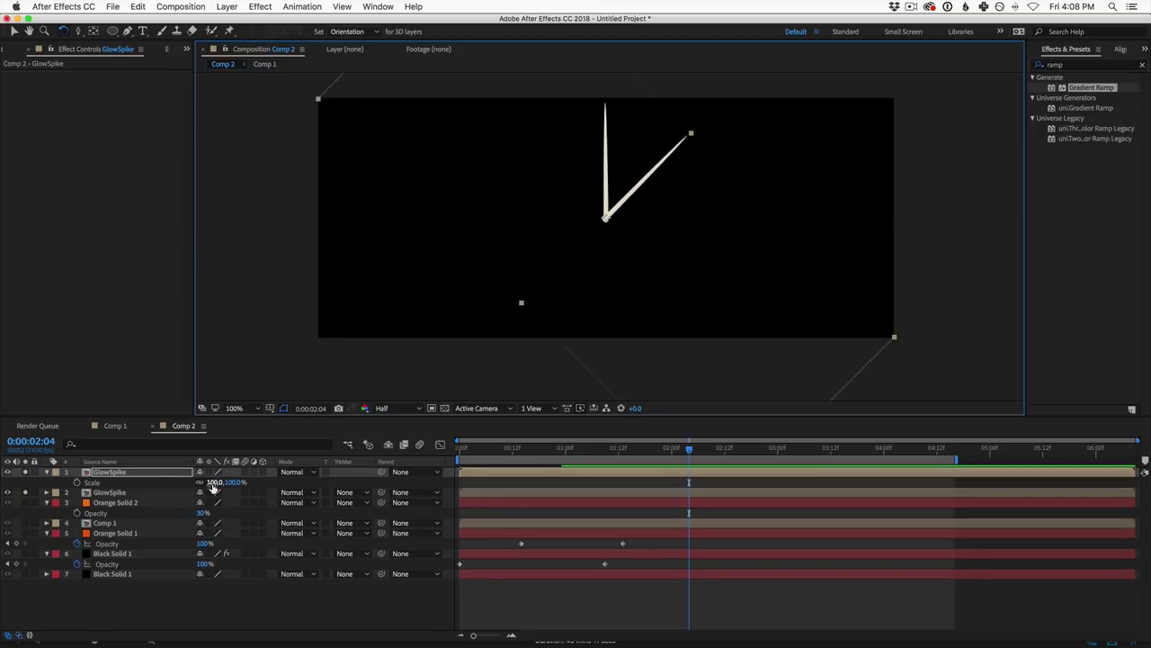
pyautogui.moveTo(213, 487); pyautogui.dragTo(198, 486)
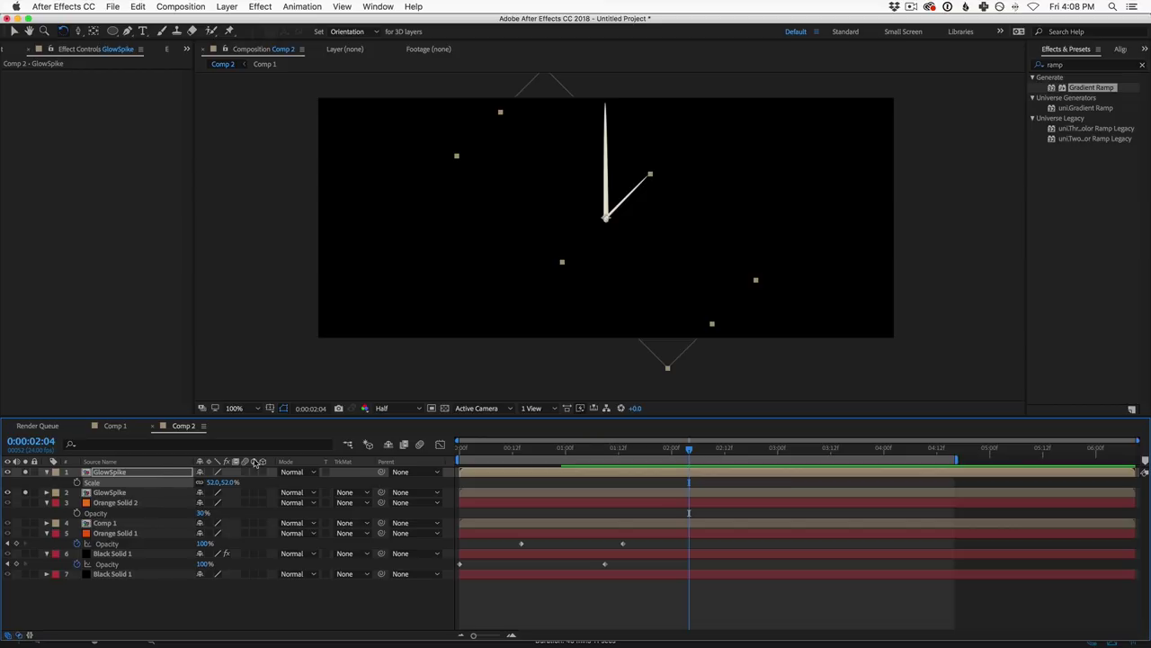
pyautogui.press('space')
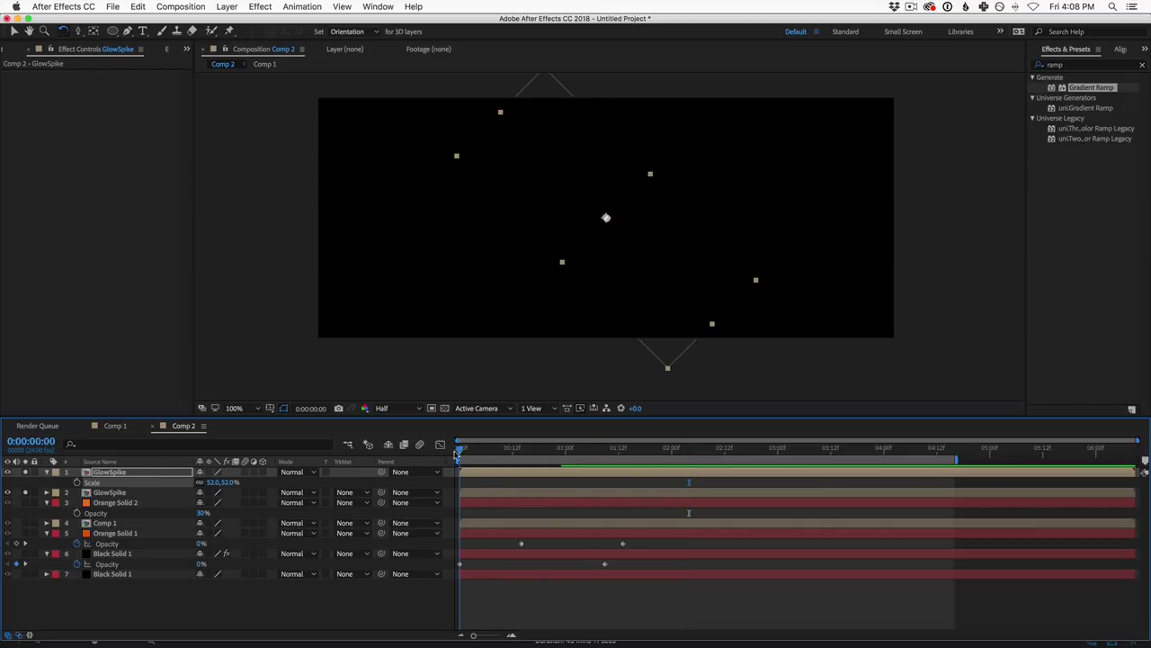
pyautogui.press('space')
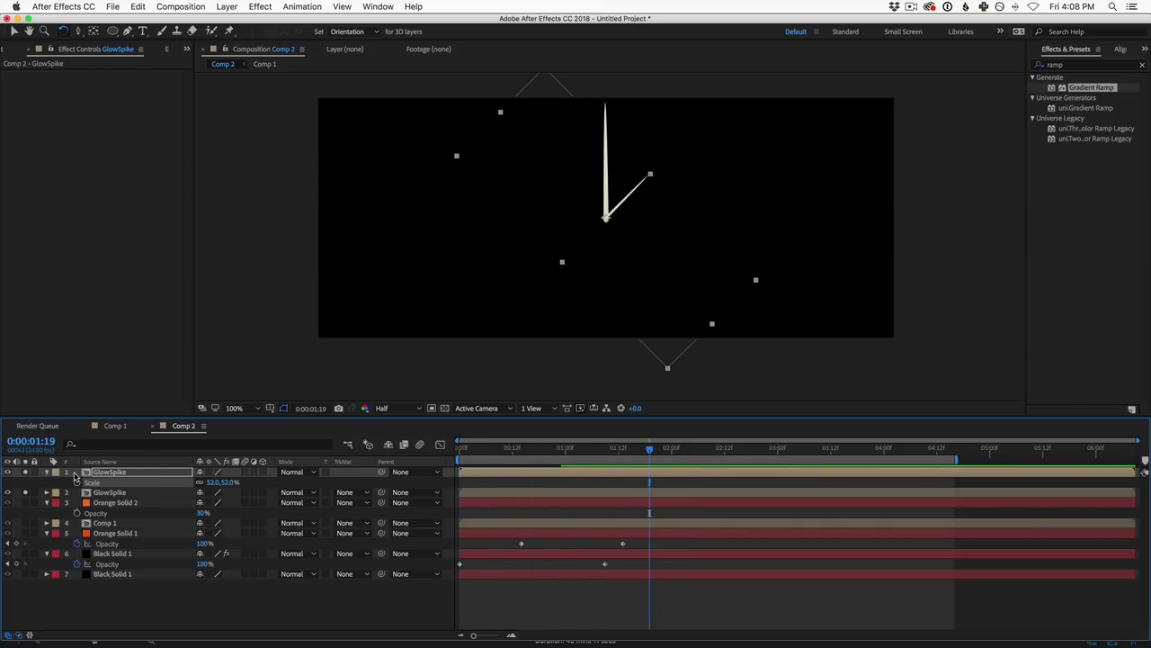
# Step: Duplicate the short GlowSpike, rotate the copy to point toward the frame's lower left, and scale it to 91%
pyautogui.press('super+d')
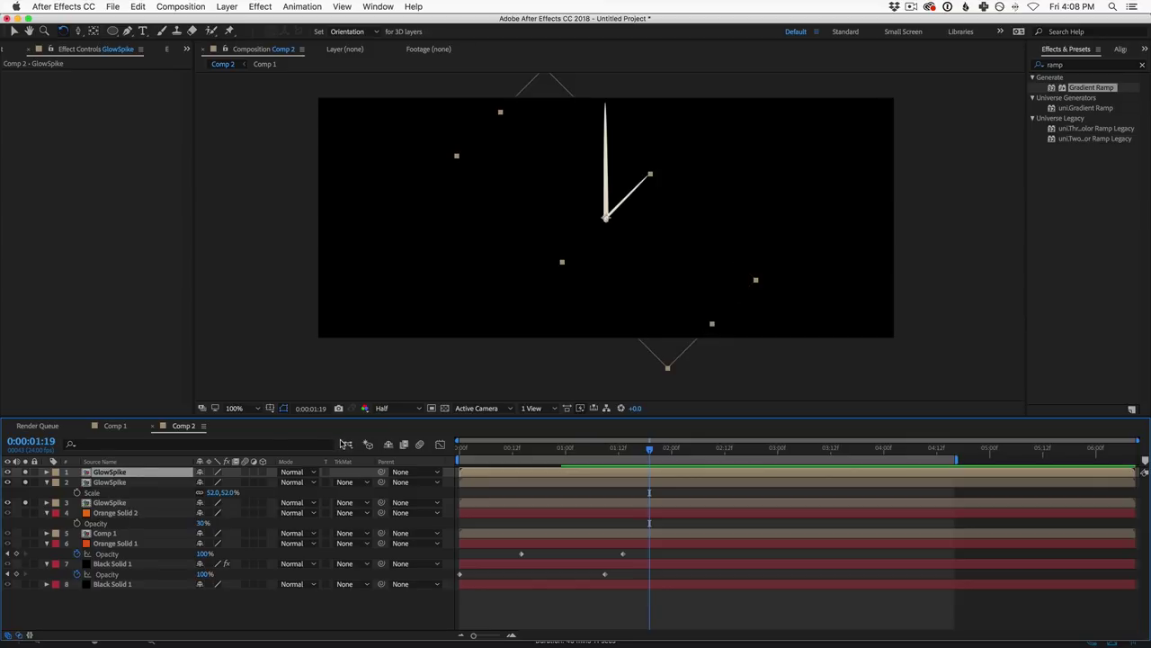
pyautogui.press('r')
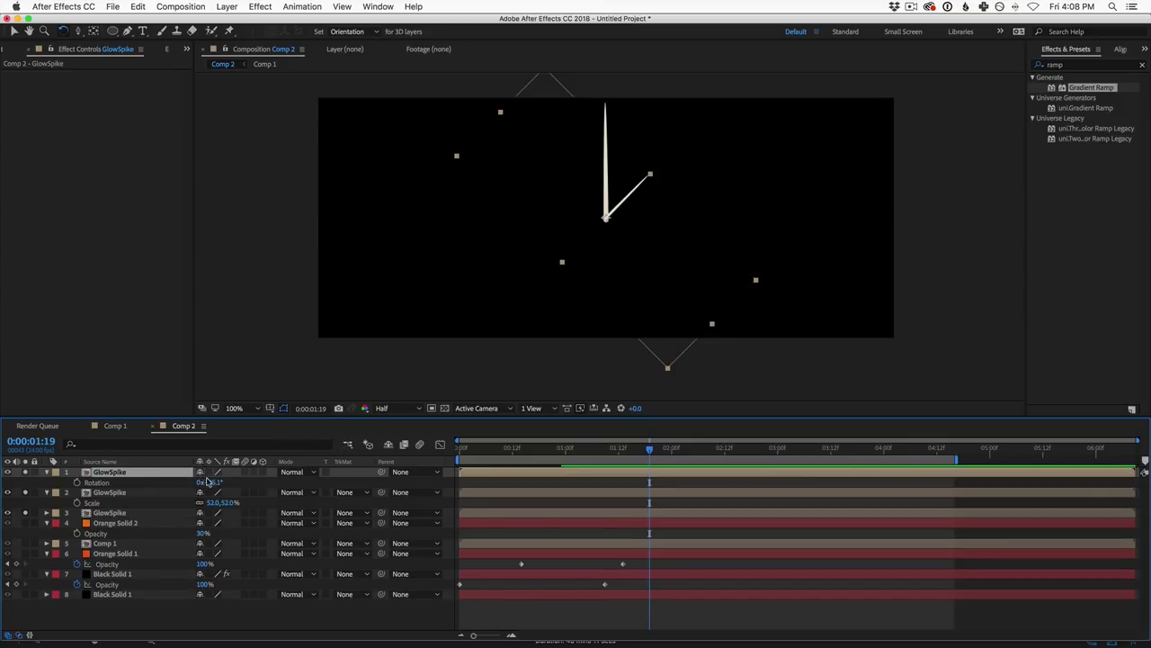
pyautogui.moveTo(207, 482); pyautogui.dragTo(347, 492)
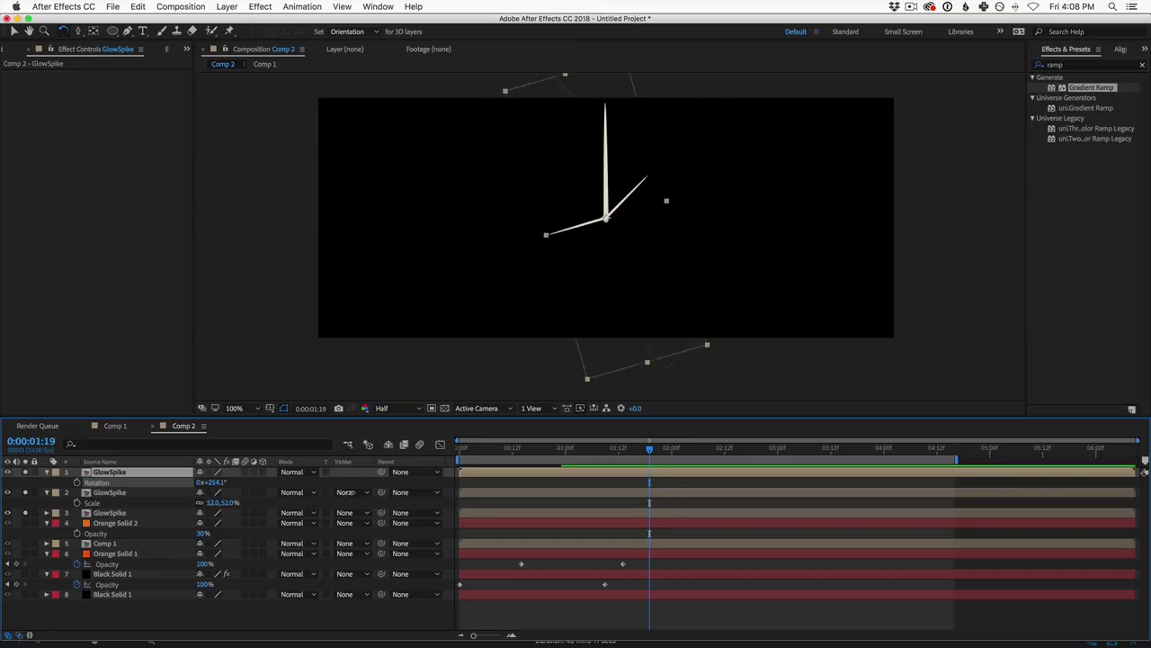
pyautogui.press('r')
pyautogui.press('s')
pyautogui.moveTo(225, 482)
pyautogui.mouseDown()
pyautogui.moveTo(256, 489)
pyautogui.moveTo(232, 486)
pyautogui.mouseUp()
# Step: Duplicate the 52% GlowSpike, rotate the copy to 157° so it points down and right, and scale it to 74%
pyautogui.click(115, 492)
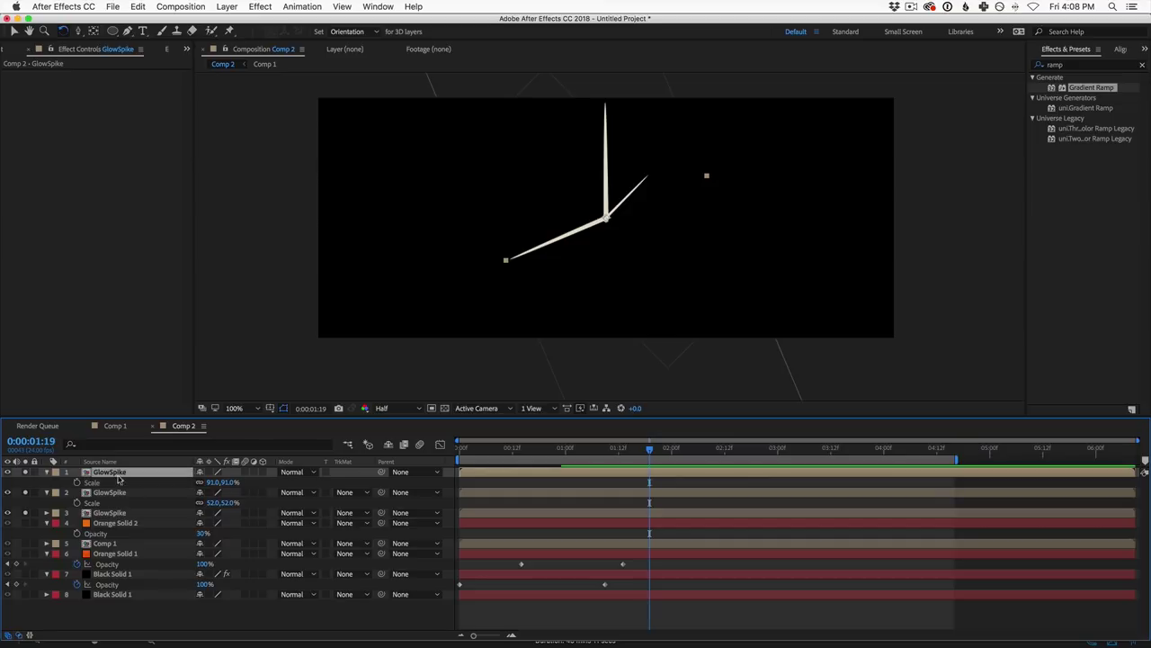
pyautogui.press('super+d')
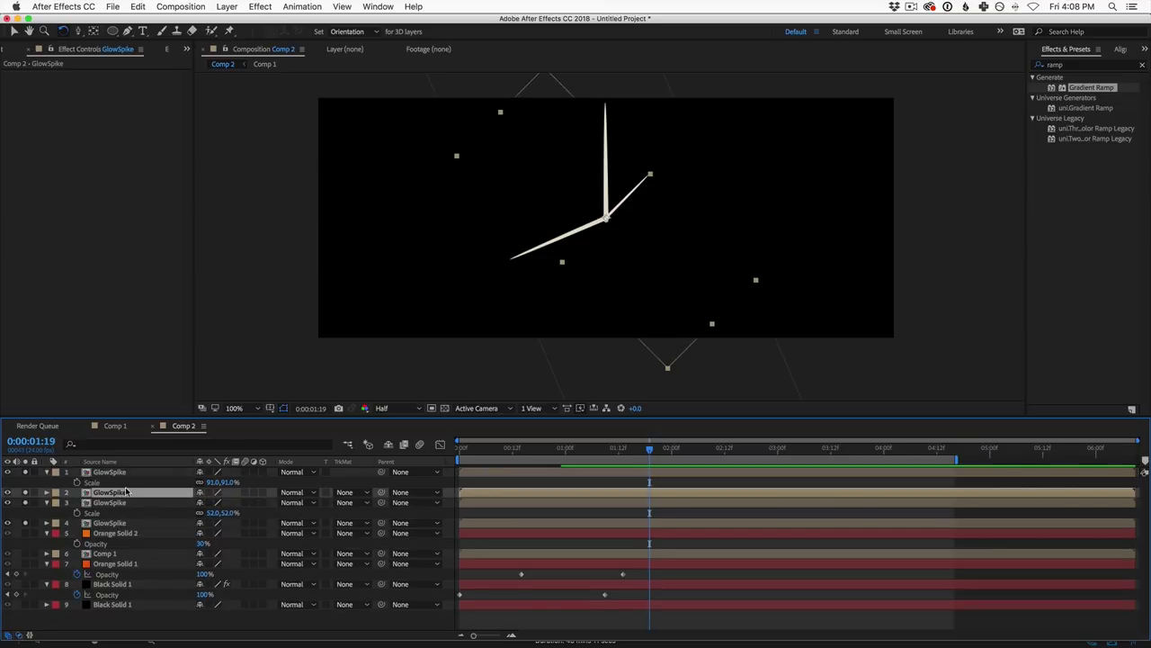
pyautogui.press('s')
pyautogui.moveTo(212, 503); pyautogui.dragTo(216, 510)
pyautogui.press('r')
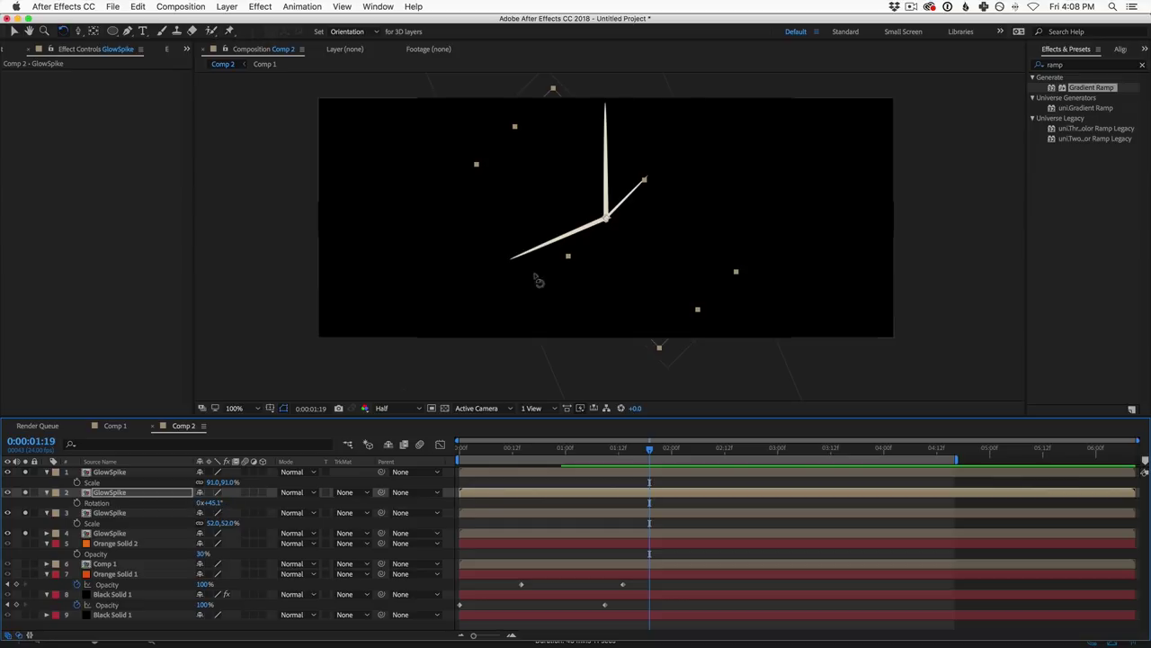
pyautogui.moveTo(544, 154); pyautogui.dragTo(701, 178)
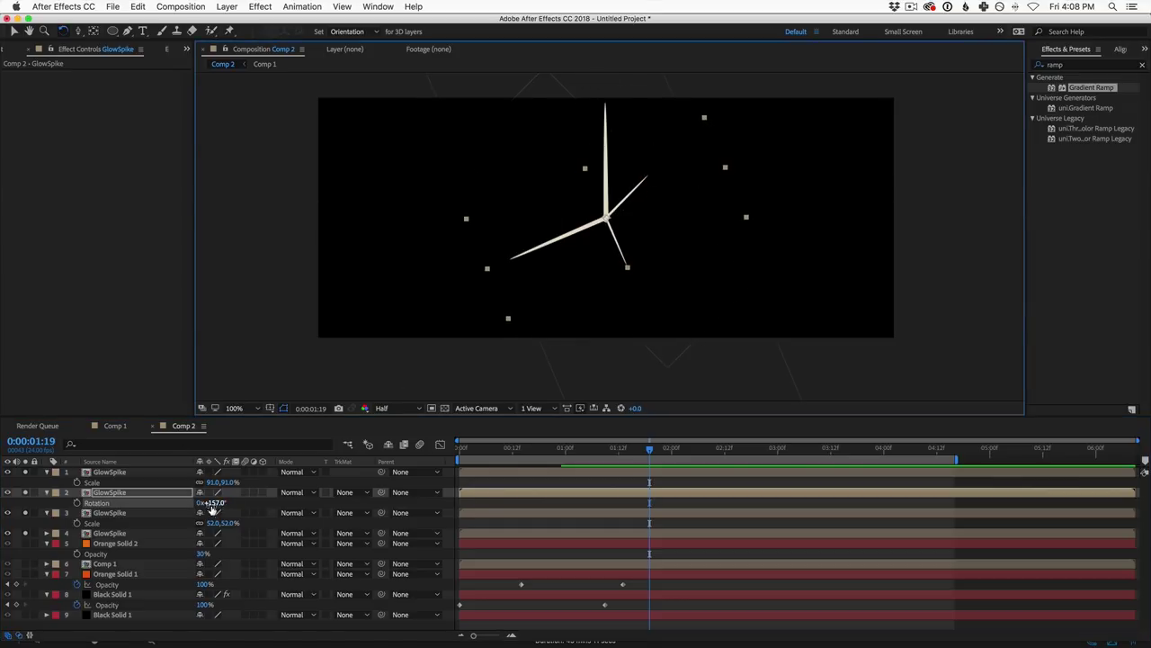
pyautogui.press('s')
pyautogui.moveTo(218, 502)
pyautogui.mouseDown()
pyautogui.moveTo(238, 502)
pyautogui.moveTo(224, 502)
pyautogui.mouseUp()
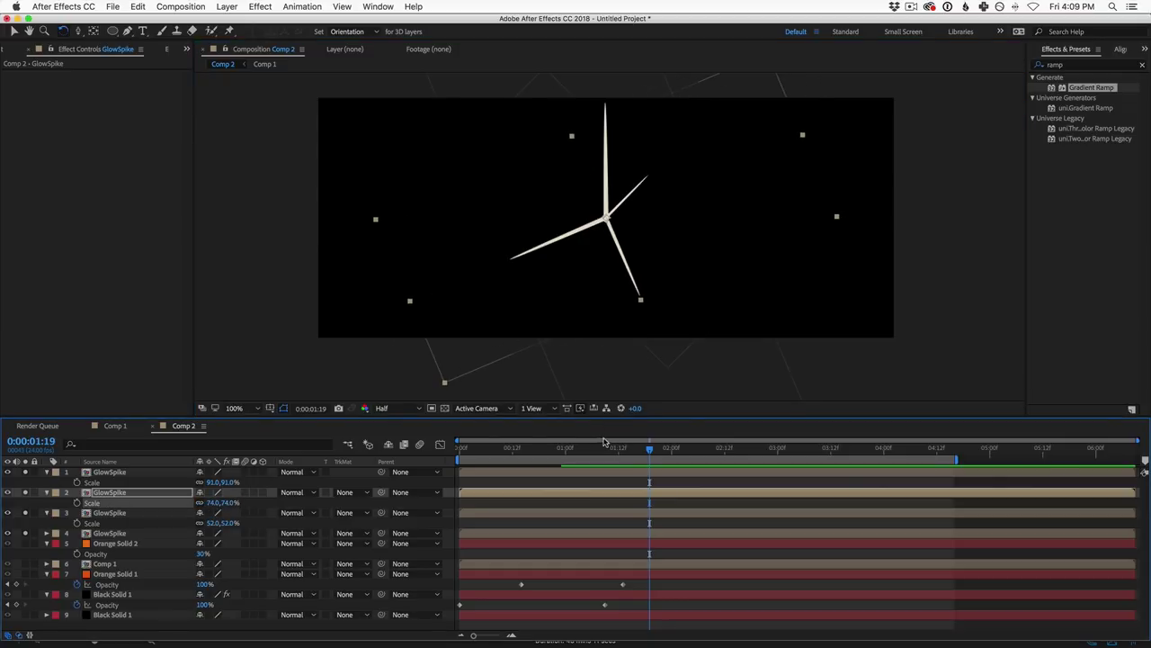
# Step: Pre-compose all four GlowSpike layers into a new composition named SuperGlowStick
pyautogui.click(125, 473)
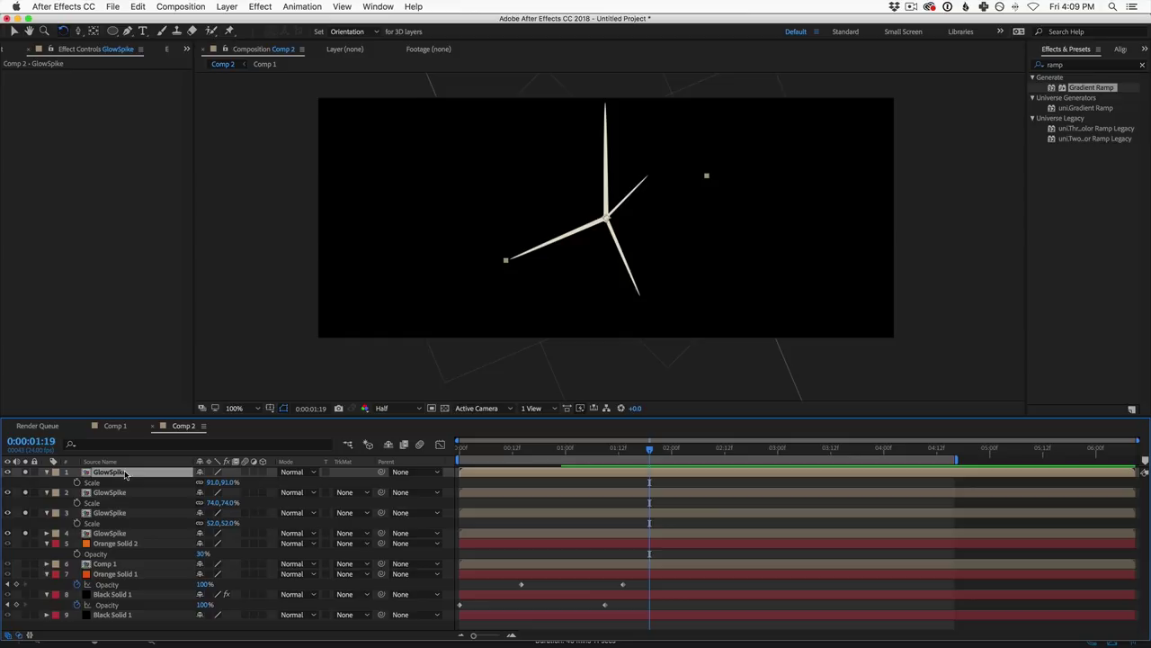
pyautogui.keyDown('shift'); pyautogui.click(124, 535); pyautogui.keyUp('shift')
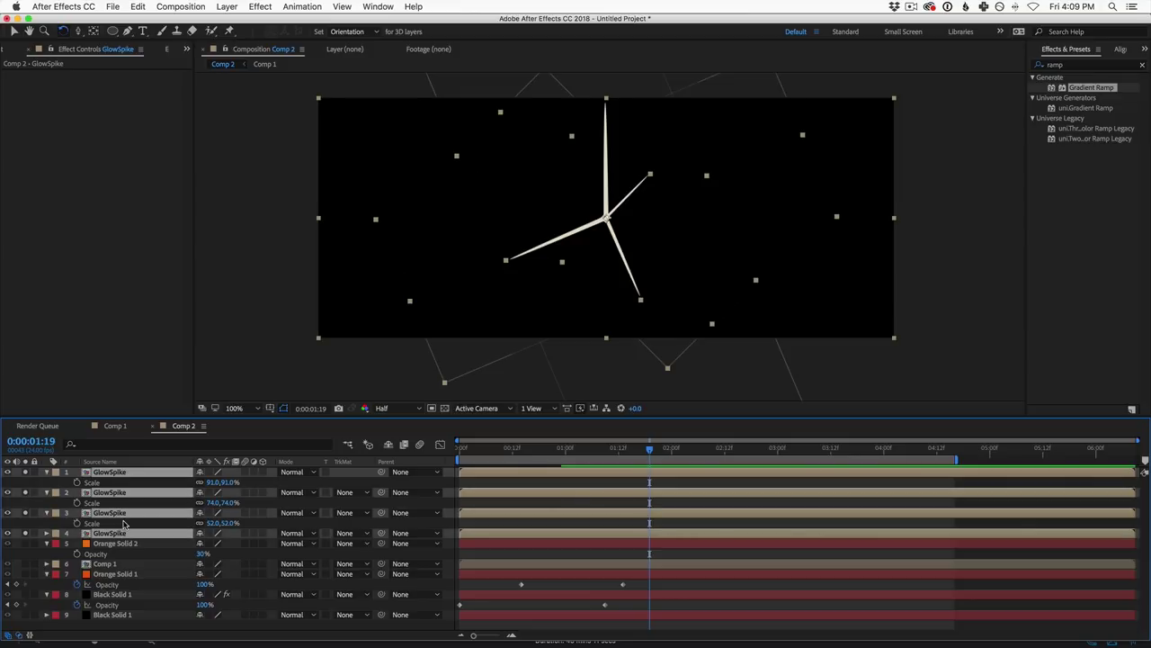
pyautogui.press('super+shift+c')
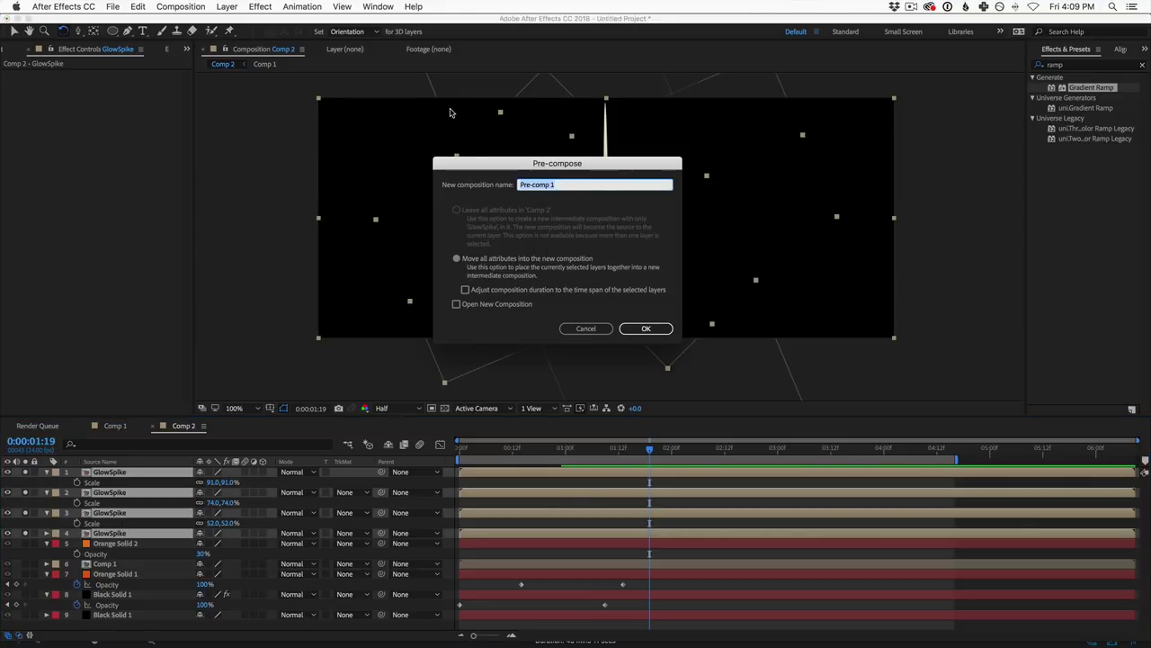
pyautogui.write('SuperGlowStick')
pyautogui.press('Return')
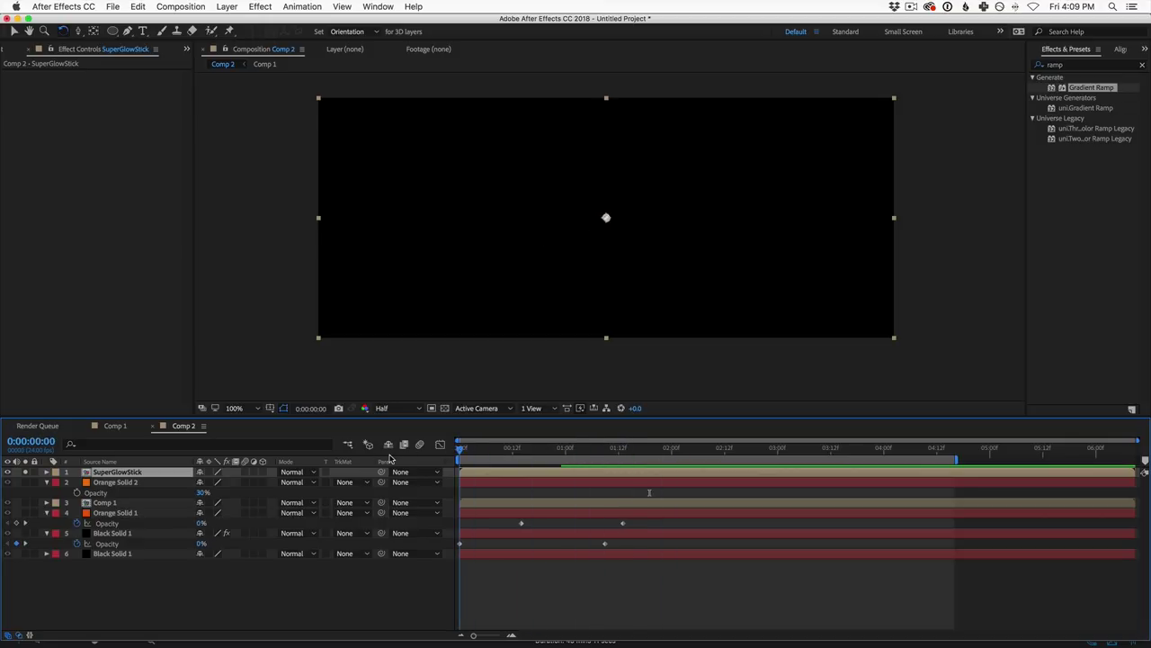
# Step: Move the SuperGlowStick layer beneath Comp 1 and turn off its solo so the whole title shows
pyautogui.moveTo(133, 473); pyautogui.dragTo(118, 506)
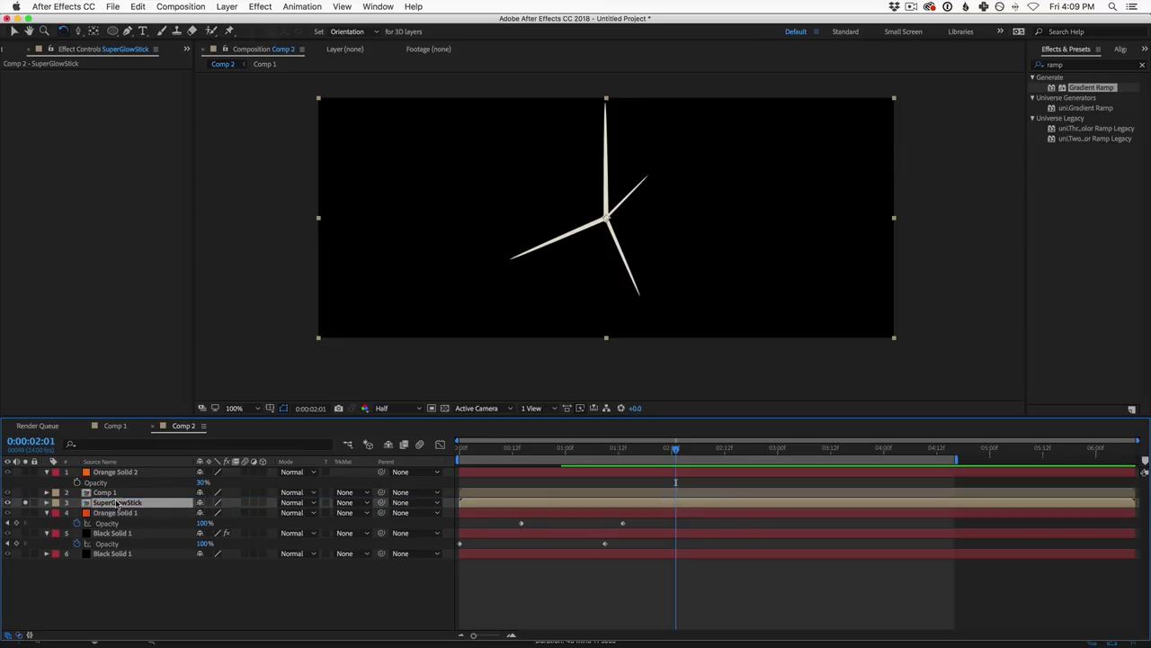
pyautogui.click(26, 505)
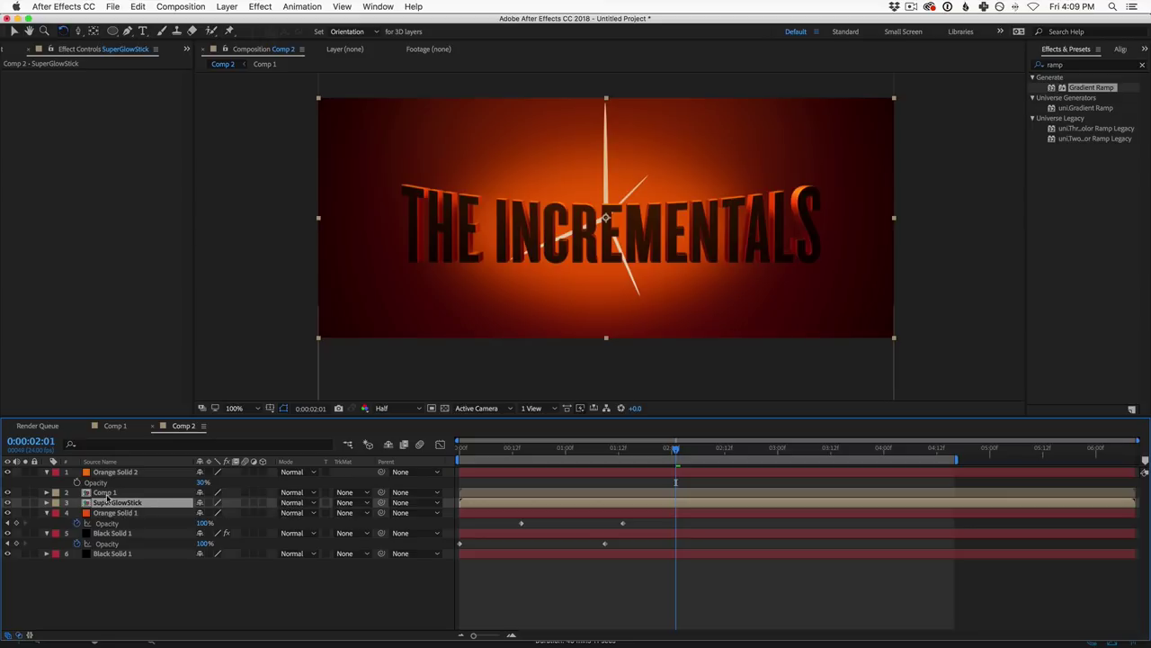
# Step: Set SuperGlowStick's blending mode to Screen and lower its opacity to 26%
pyautogui.click(296, 508)
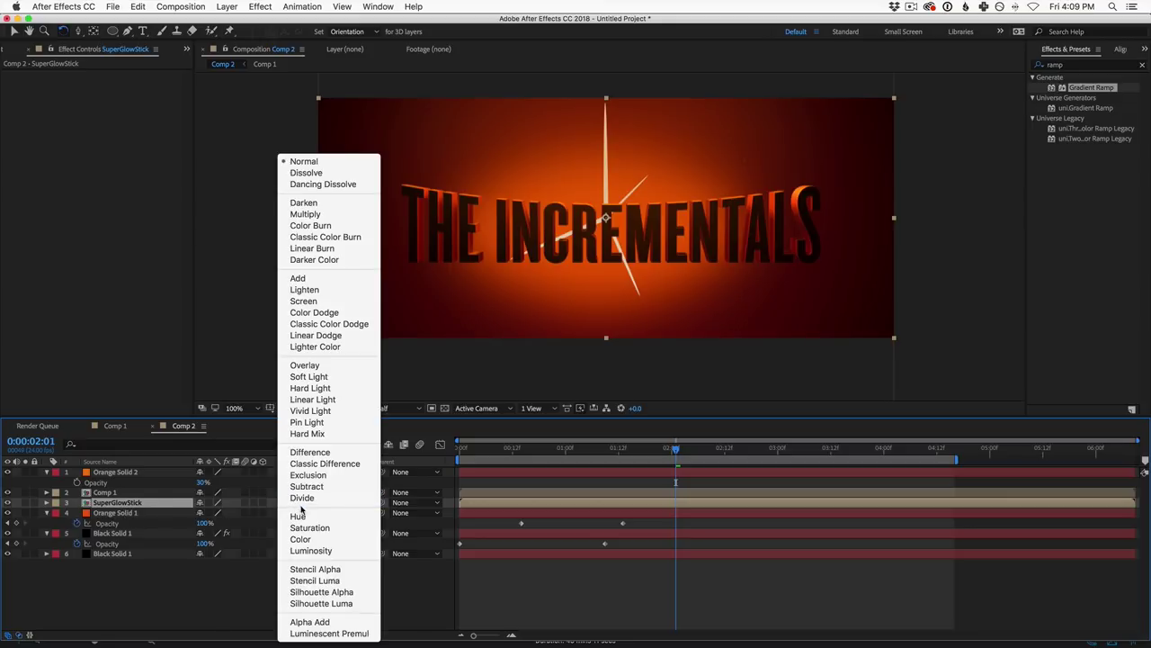
pyautogui.click(306, 279)
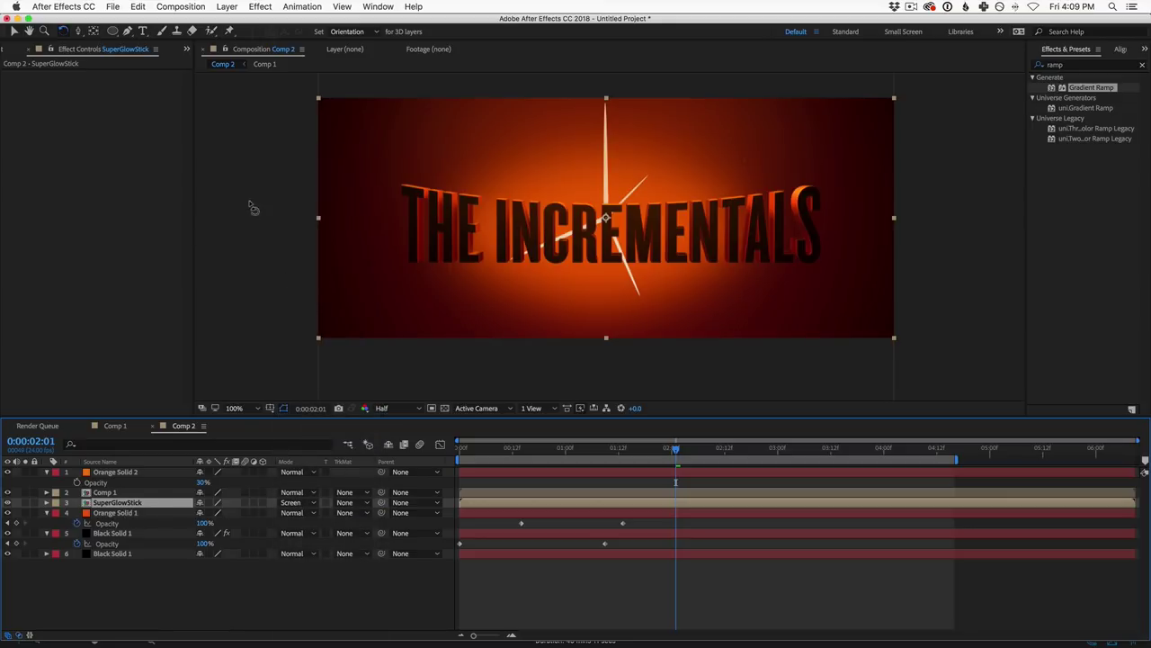
pyautogui.press('t')
pyautogui.moveTo(203, 515); pyautogui.dragTo(168, 521)
# Step: Apply Fast Box Blur to SuperGlowStick with a blur radius of 4
pyautogui.click(1084, 66)
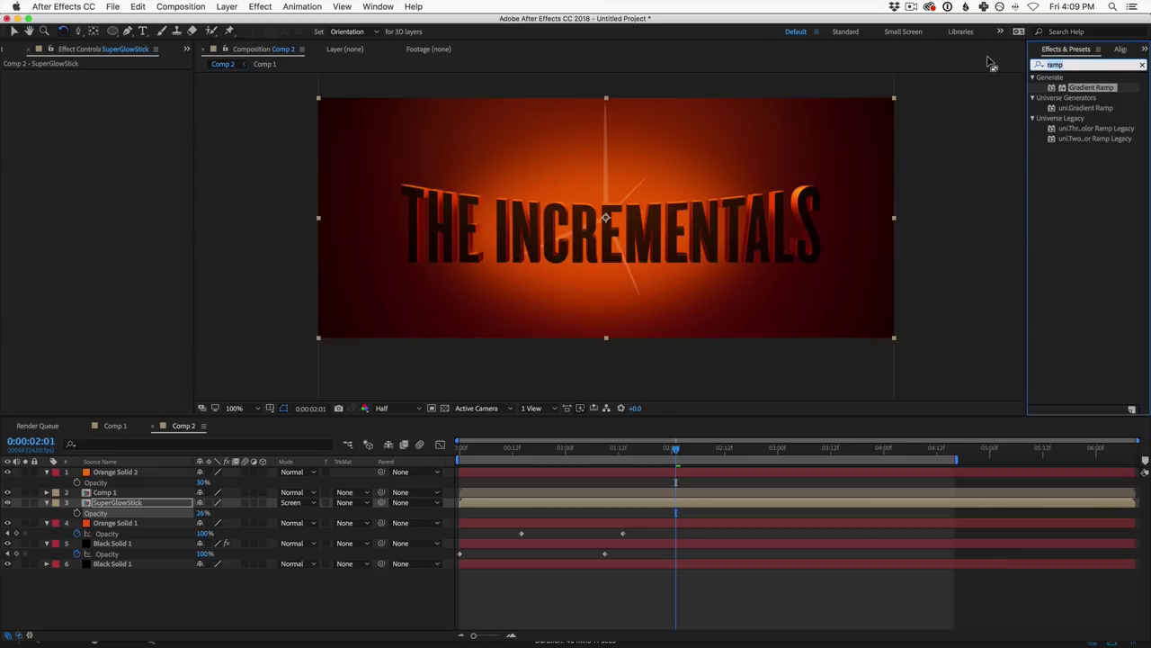
pyautogui.click(1039, 65)
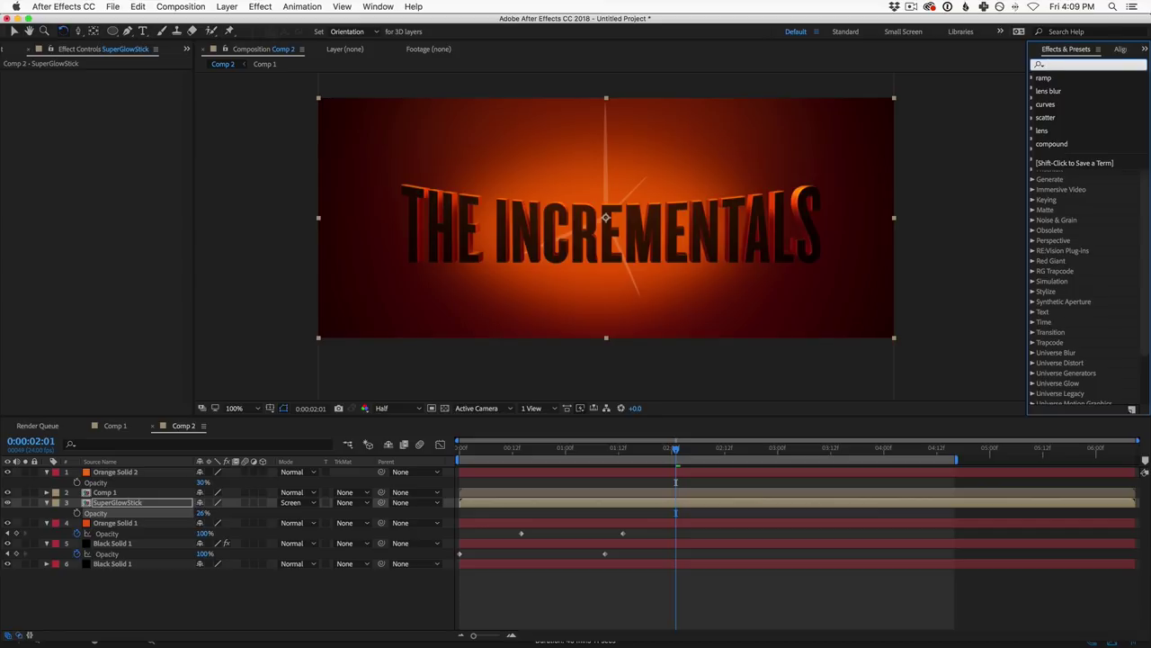
pyautogui.write('box blur')
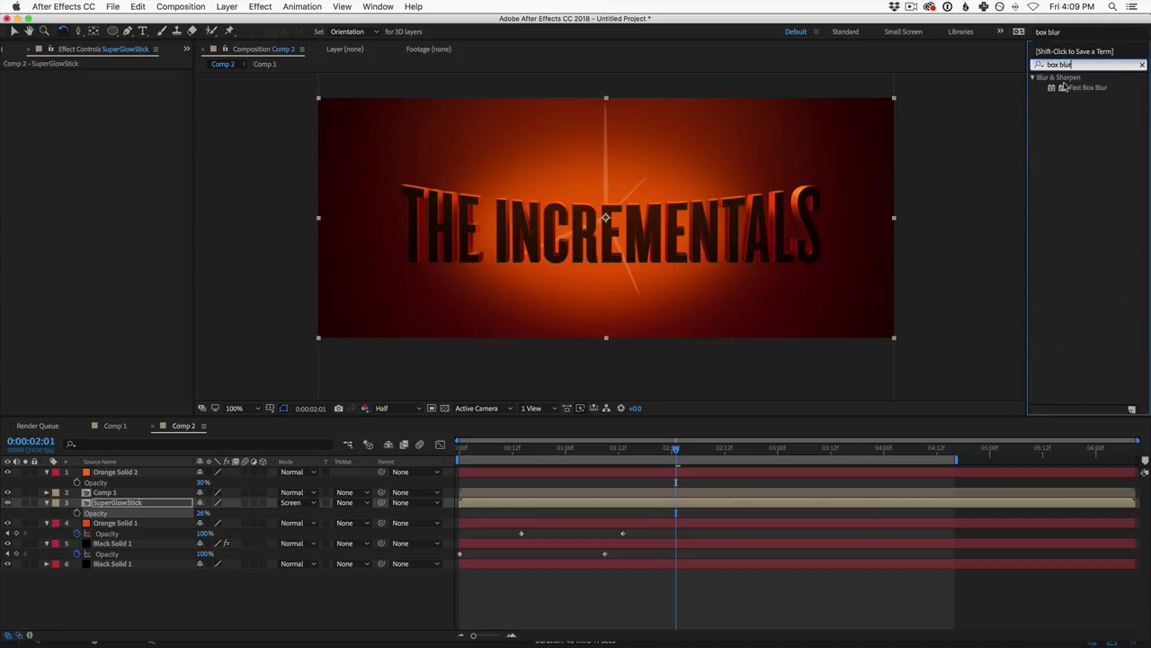
pyautogui.moveTo(1084, 87); pyautogui.dragTo(135, 512)
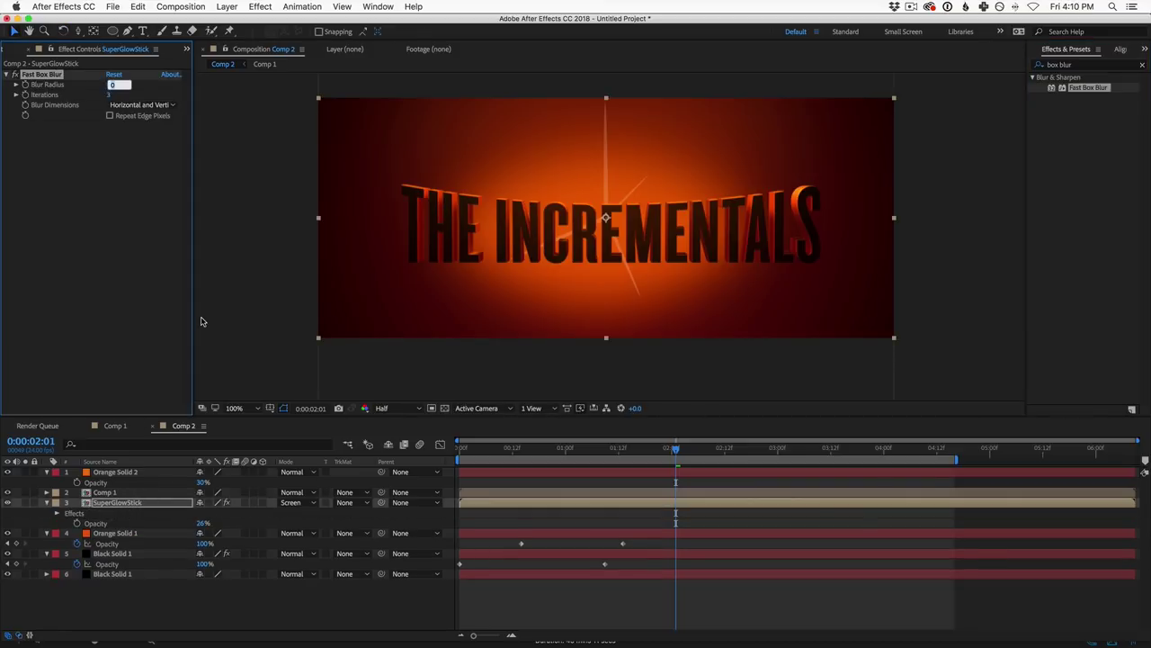
pyautogui.write('2')
pyautogui.press('Return')
pyautogui.click(113, 85)
pyautogui.write('4')
pyautogui.press('Return')
# Step: Shift the SuperGlowStick layer in time so it starts at about 0:00:02:01, after the title has swung into view
pyautogui.moveTo(460, 450); pyautogui.dragTo(610, 460)
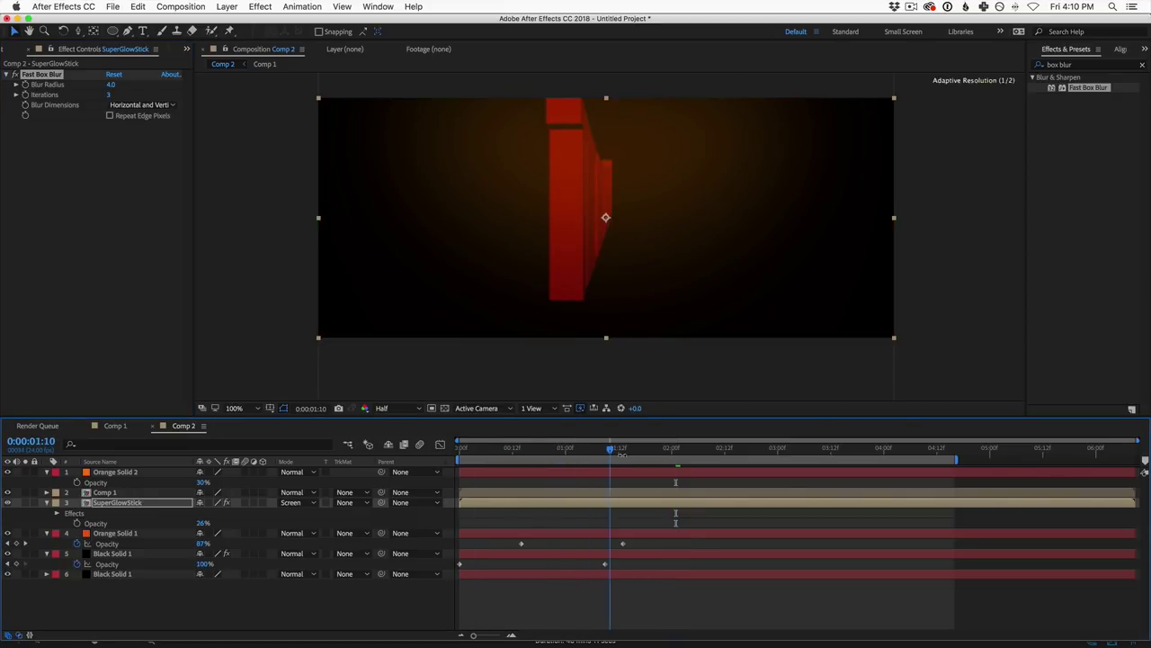
pyautogui.moveTo(481, 504); pyautogui.dragTo(644, 505)
pyautogui.click(619, 450)
pyautogui.moveTo(619, 454); pyautogui.dragTo(610, 452)
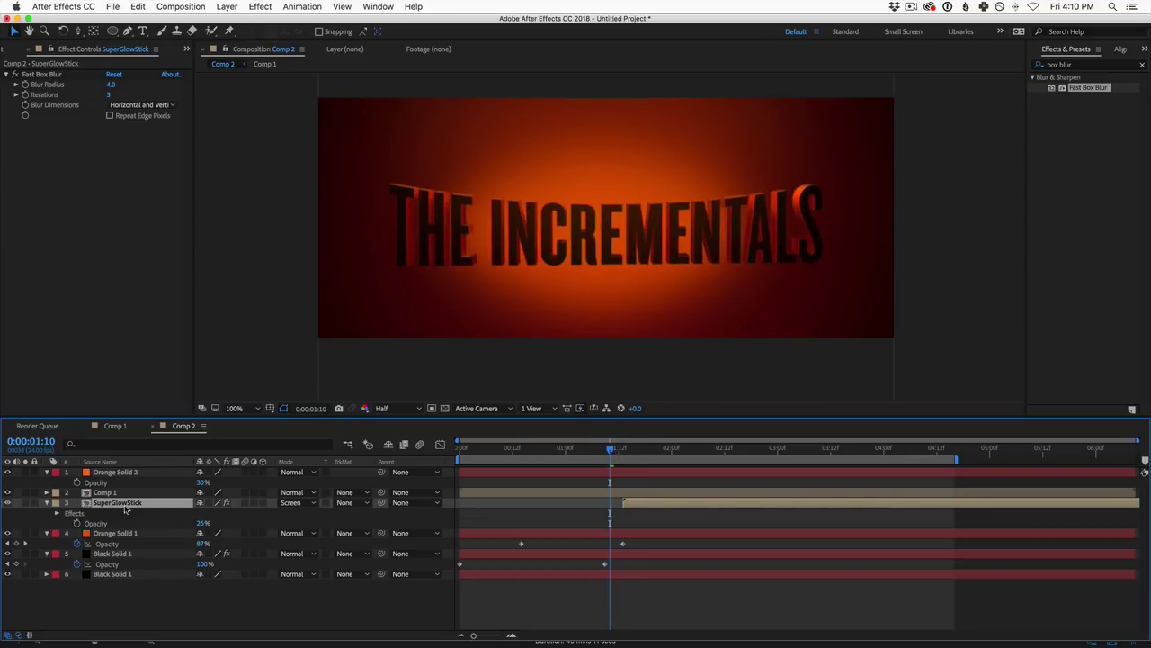
pyautogui.moveTo(642, 504); pyautogui.dragTo(696, 514)
# Step: At 0:00:02:20, set SuperGlowStick's opacity to 18% and rotate the layer about 35° counterclockwise
pyautogui.moveTo(608, 452); pyautogui.dragTo(760, 454)
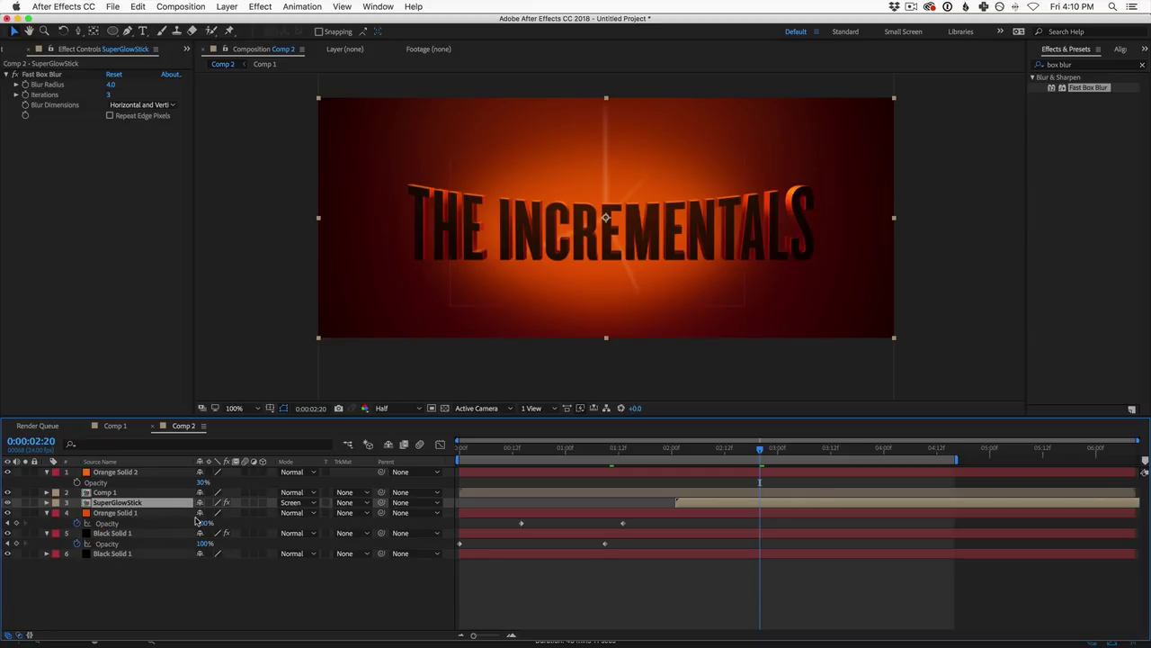
pyautogui.press('t')
pyautogui.click(201, 512)
pyautogui.write('1')
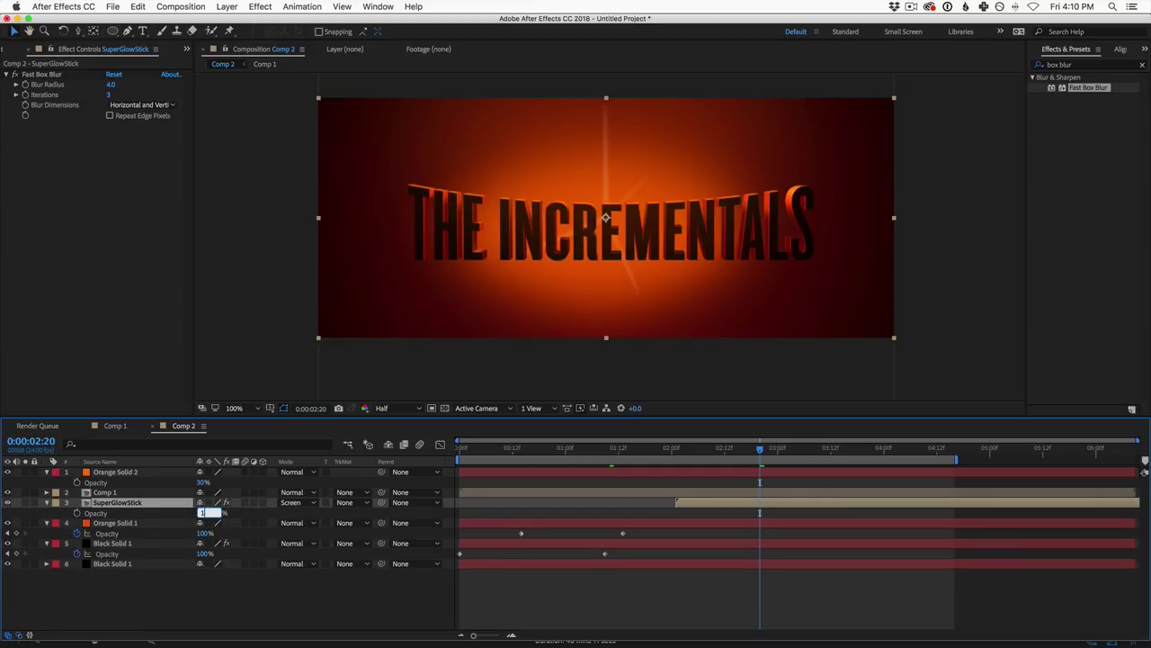
pyautogui.write('8')
pyautogui.press('Return')
pyautogui.press('w')
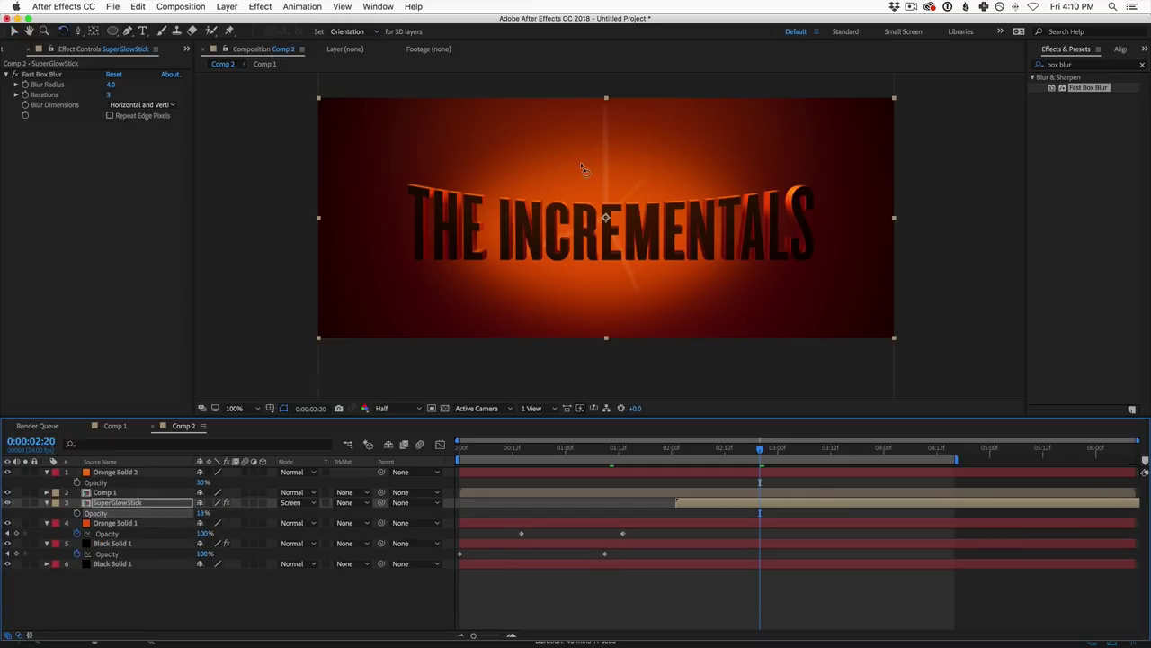
pyautogui.moveTo(601, 183); pyautogui.dragTo(602, 238)
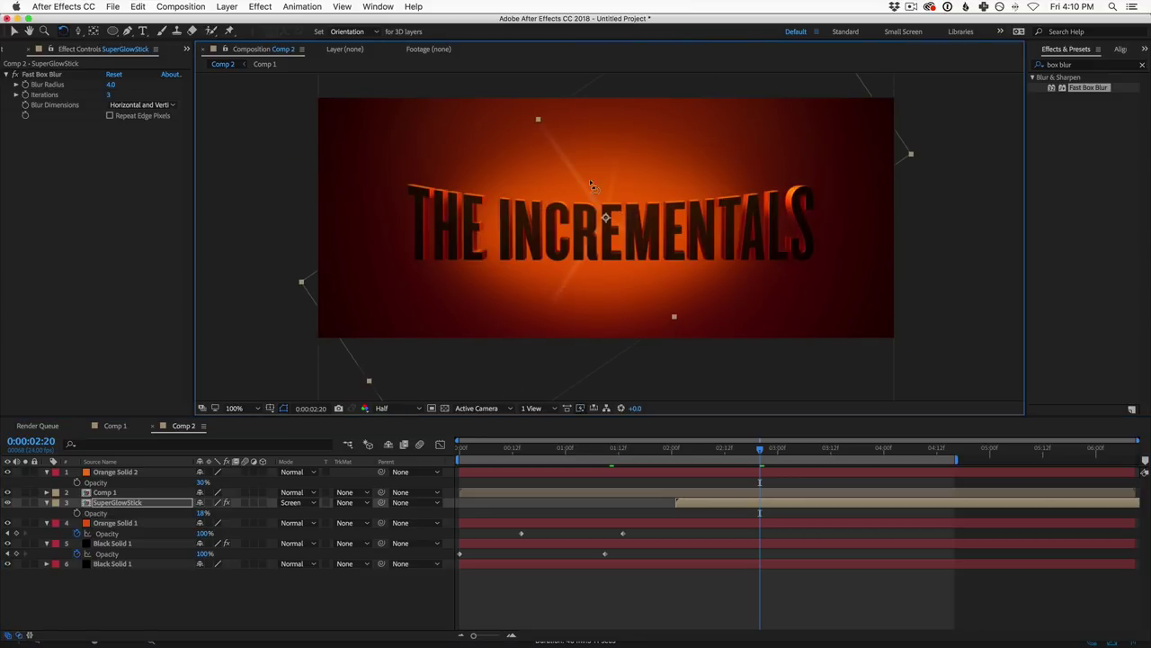
# Step: Open the Comp 1 precomp to inspect the title's position in its frame, and return to Comp 2
pyautogui.click(133, 492)
pyautogui.doubleClick(133, 495)
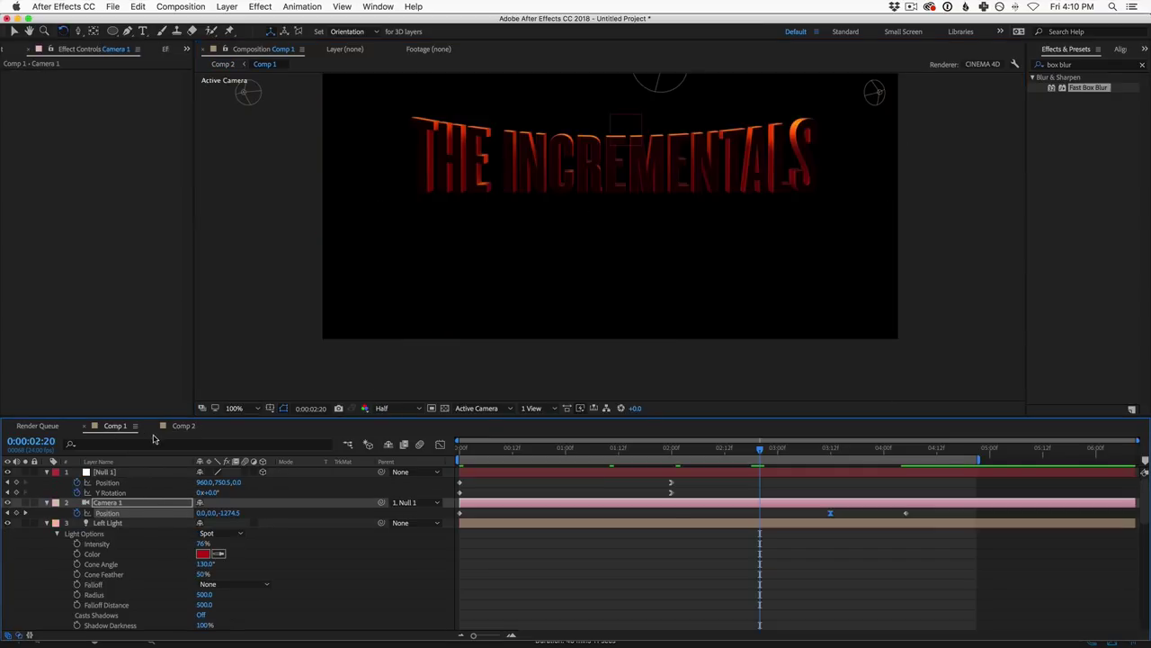
pyautogui.click(178, 427)
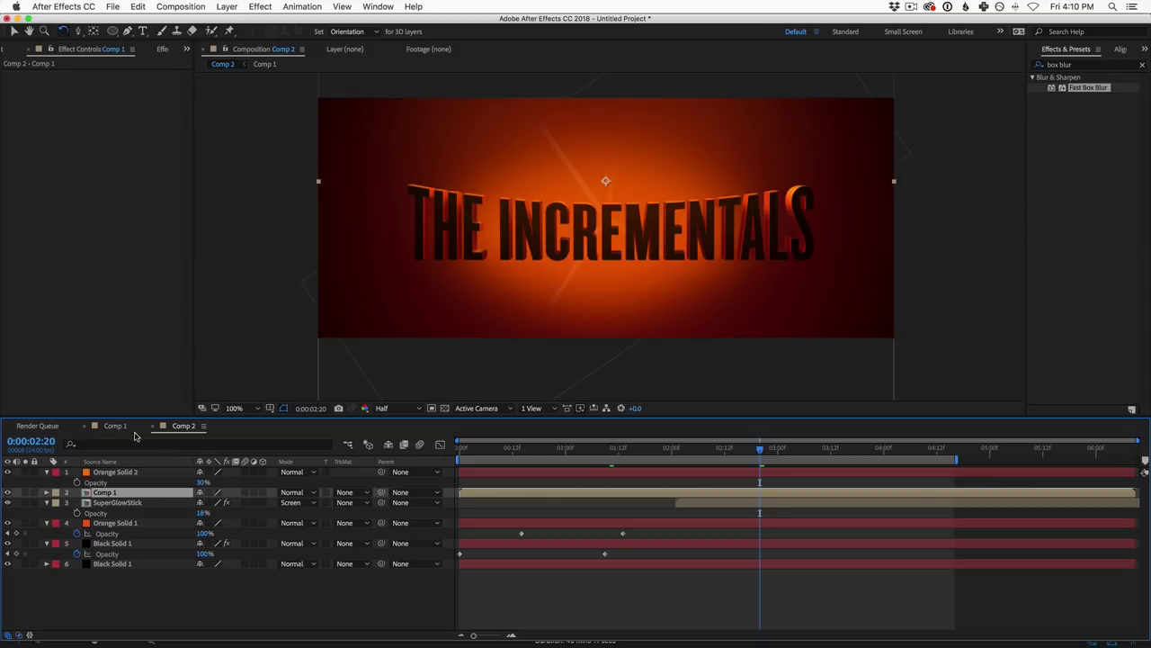
pyautogui.doubleClick(87, 492)
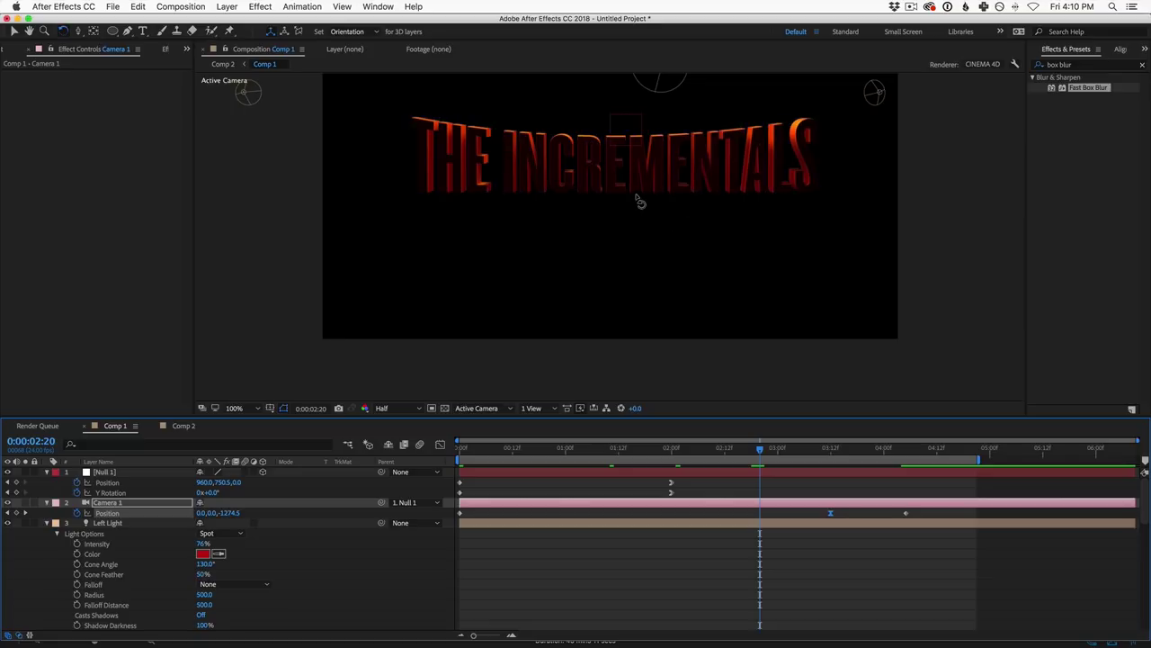
pyautogui.click(225, 65)
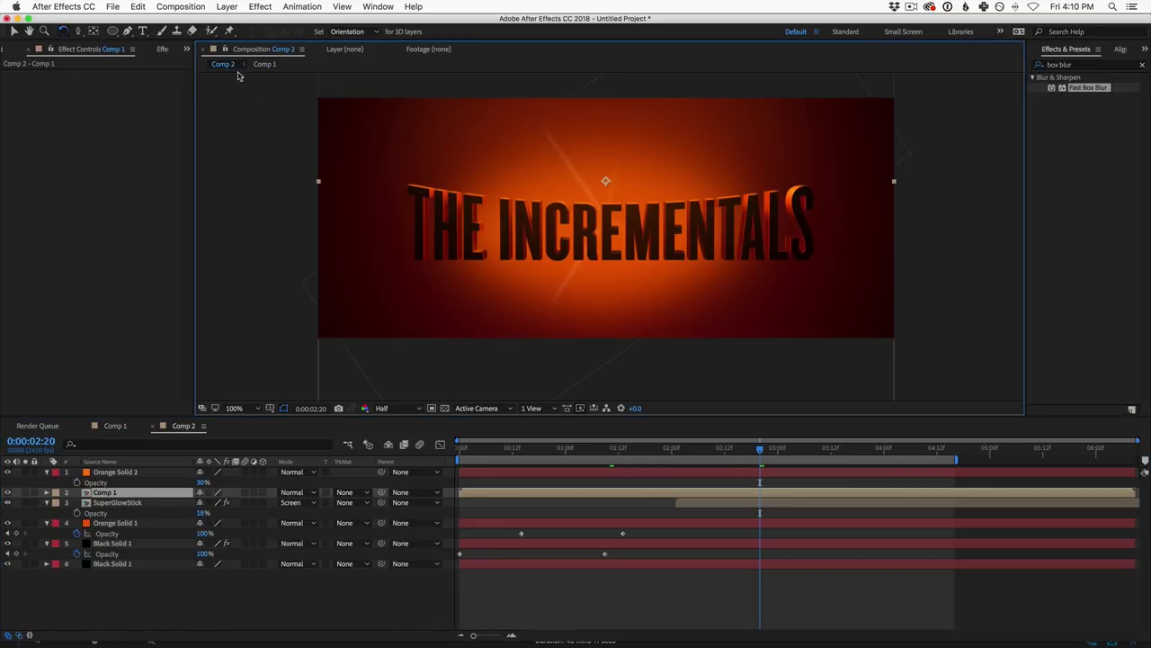
# Step: Compare the title's framing in Comp 1 and Comp 2, and check Comp 2's dimensions in the project list
pyautogui.click(262, 66)
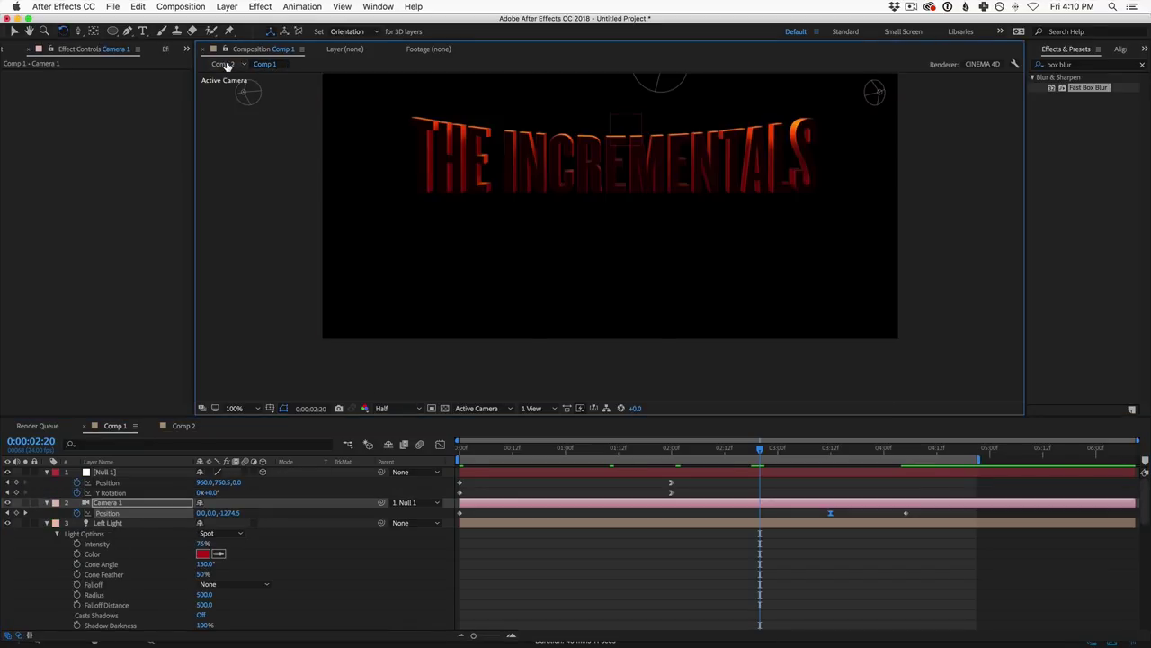
pyautogui.click(225, 66)
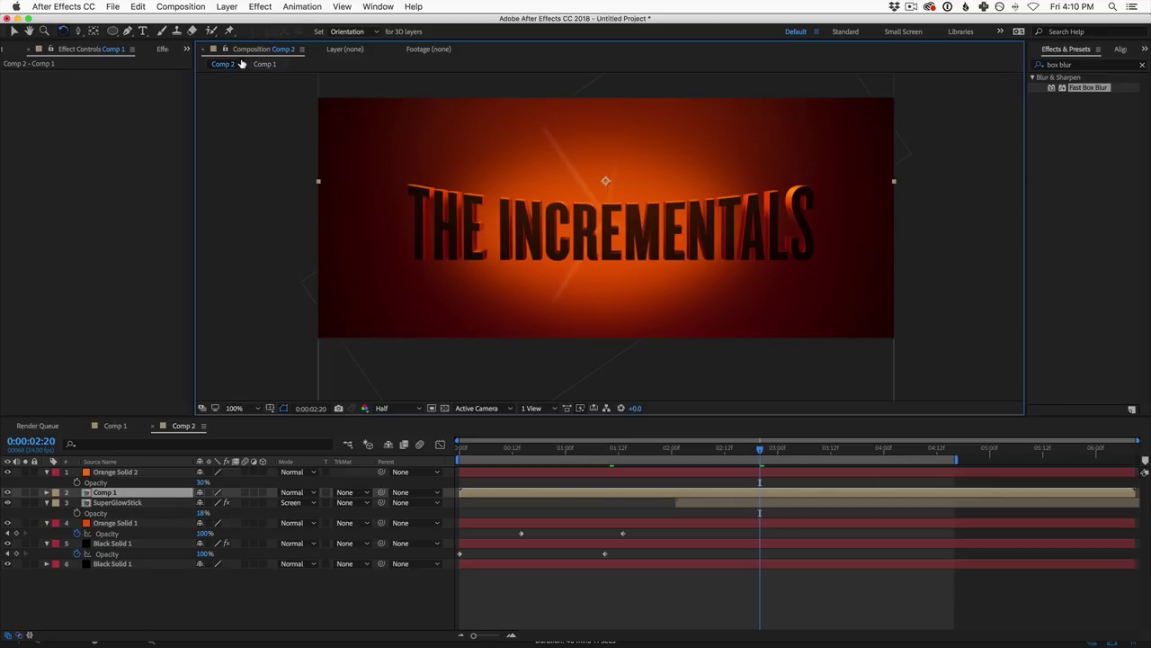
pyautogui.click(276, 66)
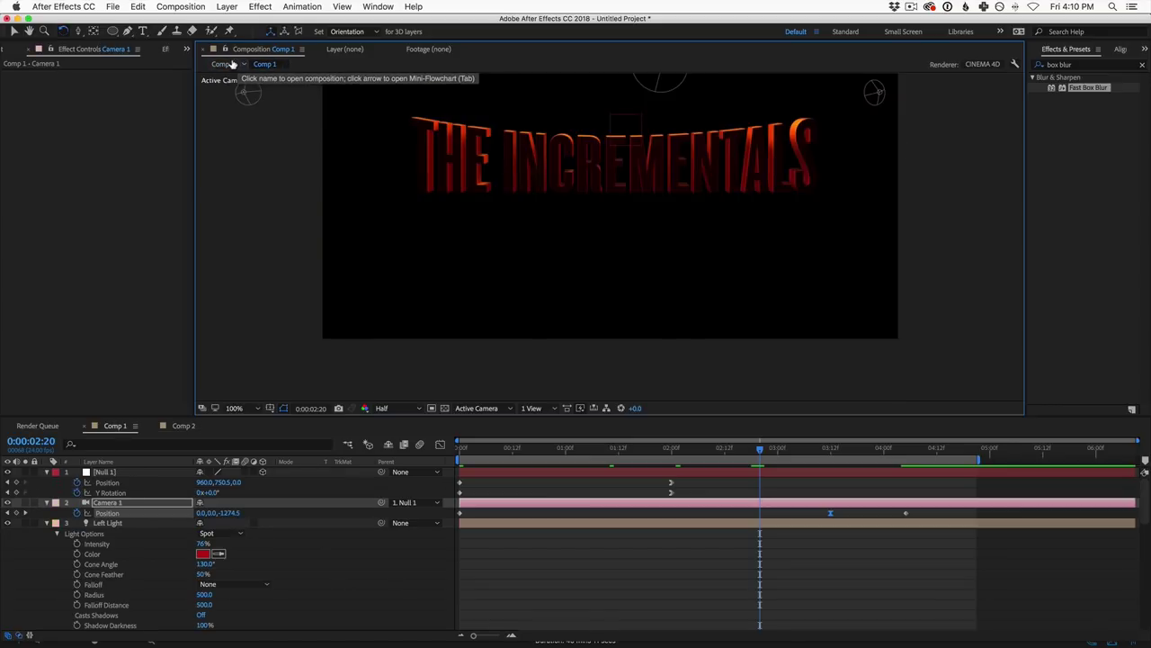
pyautogui.click(227, 63)
pyautogui.click(5, 50)
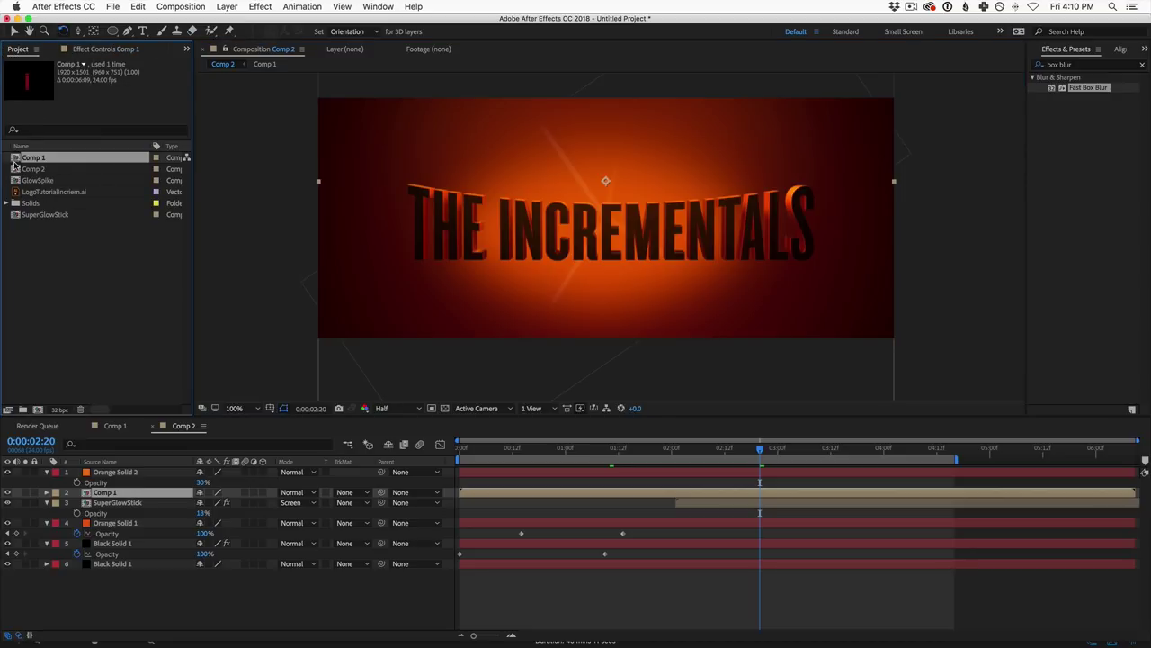
pyautogui.click(16, 170)
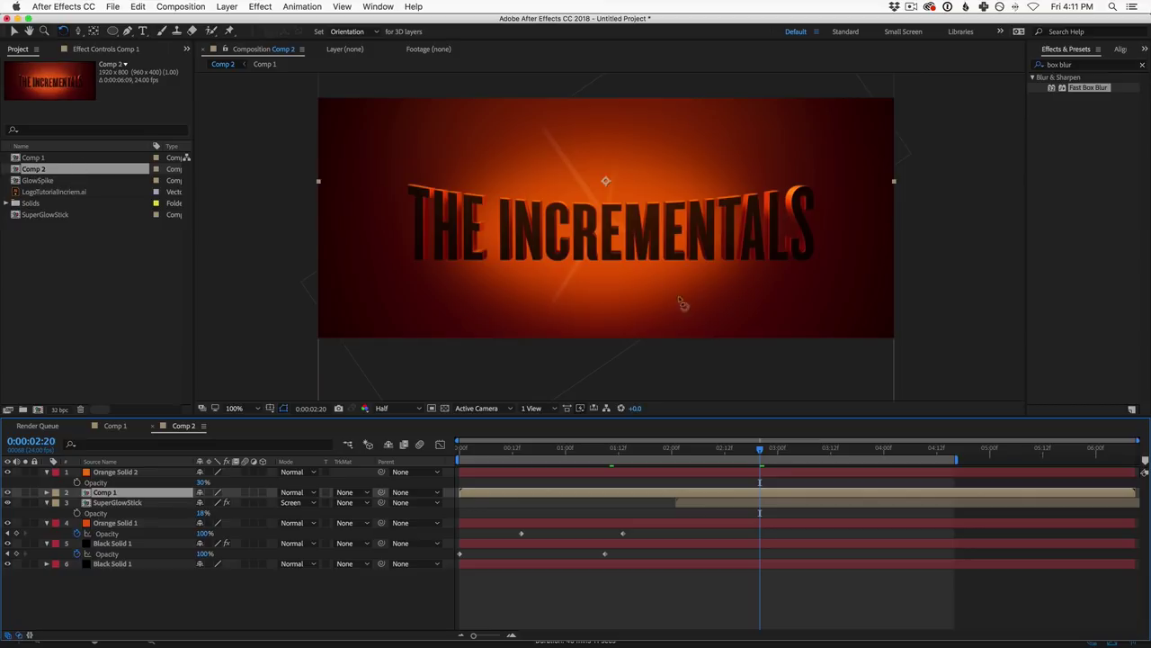
# Step: Duplicate the SuperGlowStick layer, rotate the copy about half a turn, and shift it to start at about 0:00:02:09
pyautogui.click(118, 502)
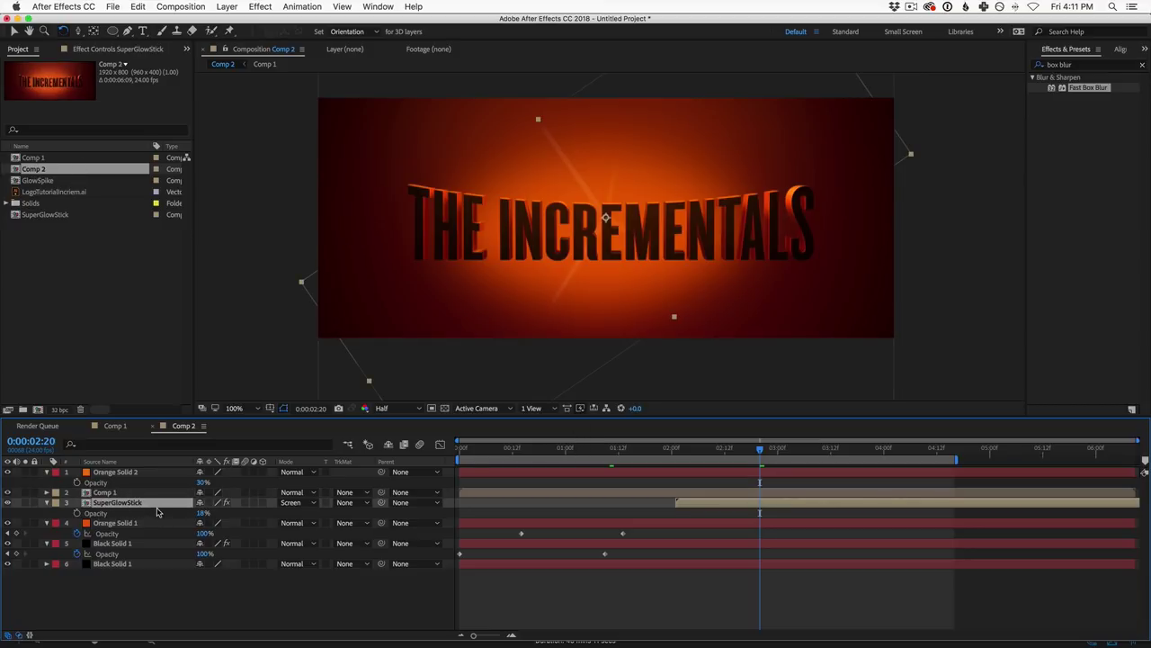
pyautogui.press('super+d')
pyautogui.moveTo(653, 165); pyautogui.dragTo(523, 344)
pyautogui.moveTo(690, 505); pyautogui.dragTo(745, 506)
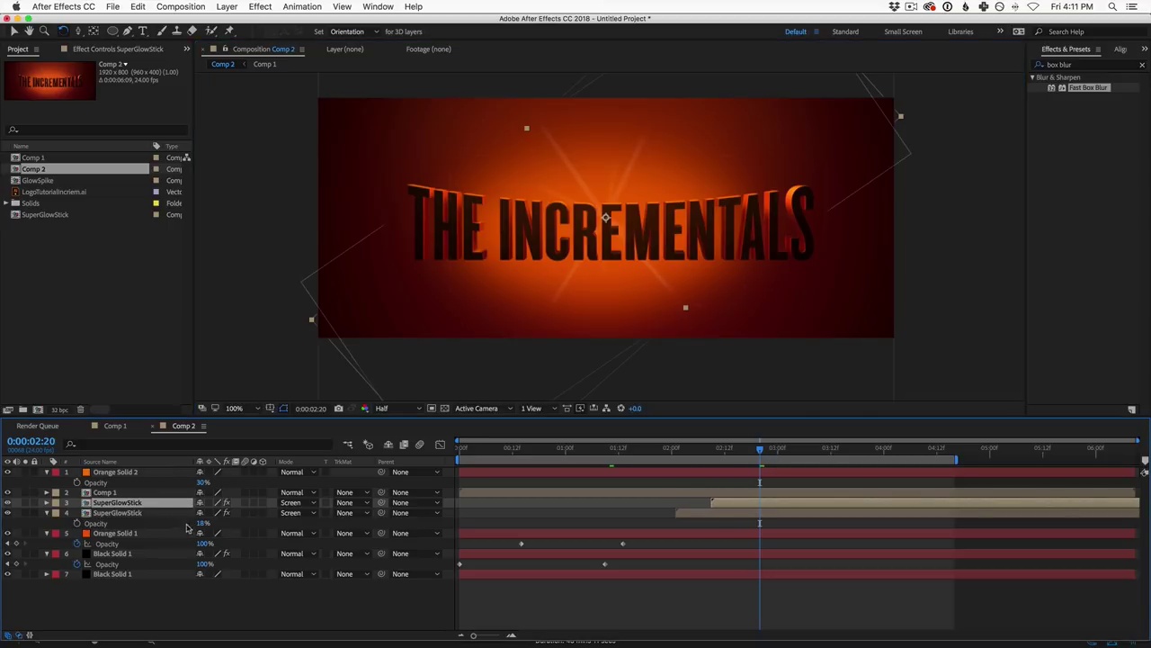
# Step: Set the duplicated SuperGlowStick layer's opacity to 10% and preview the animation
pyautogui.write('t')
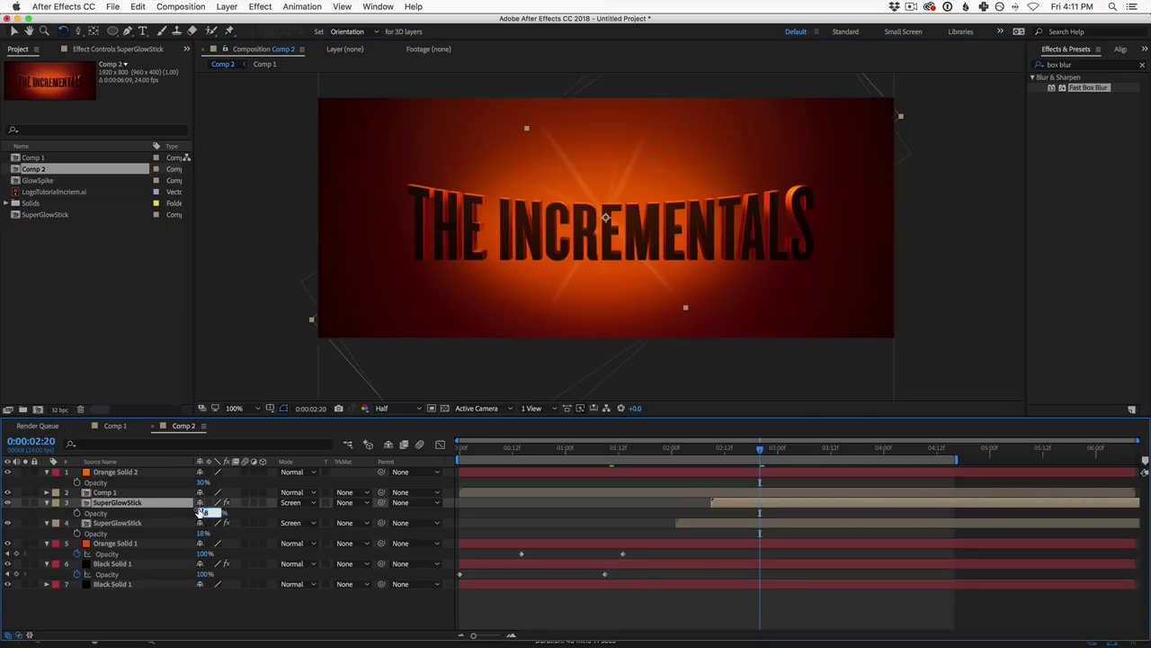
pyautogui.write('10')
pyautogui.press('Return')
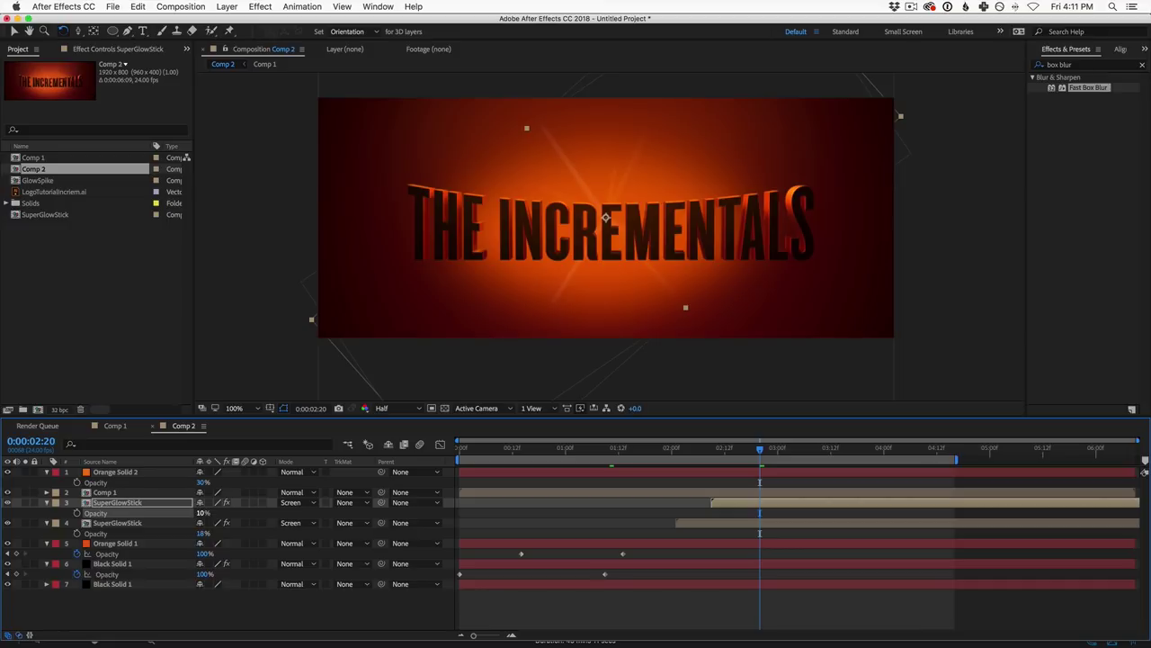
pyautogui.press('space')
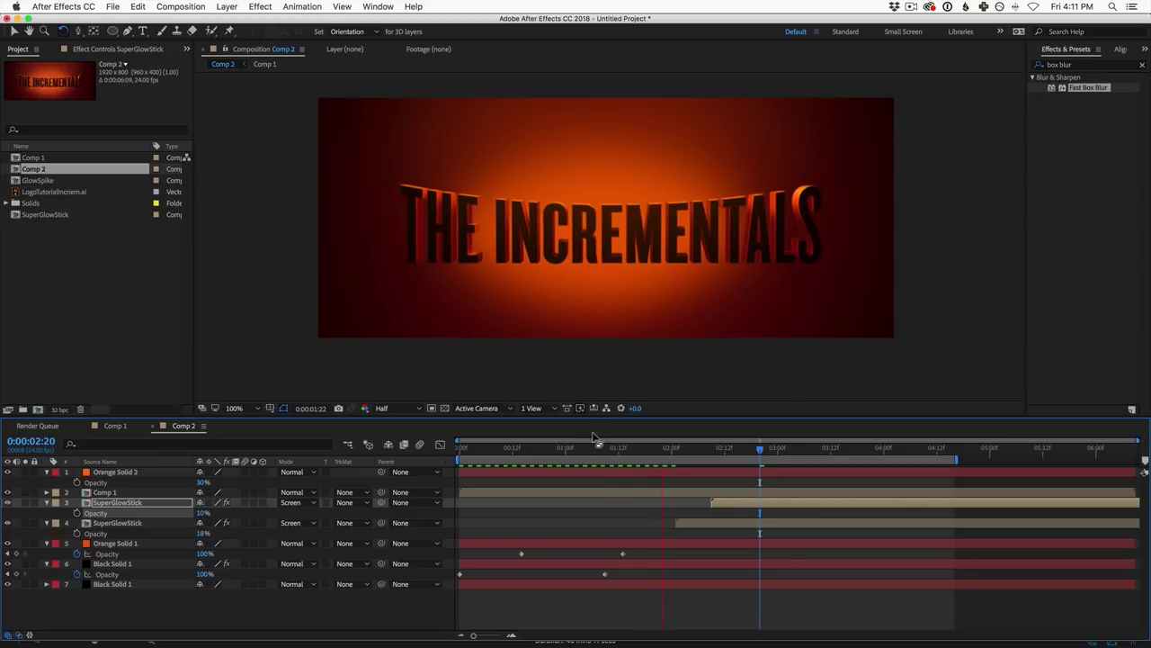
# Step: Shift both SuperGlowStick layers earlier so they start at about 0:00:01:16 and 0:00:02:00, and check the timing
pyautogui.keyDown('shift'); pyautogui.click(704, 524); pyautogui.keyUp('shift')
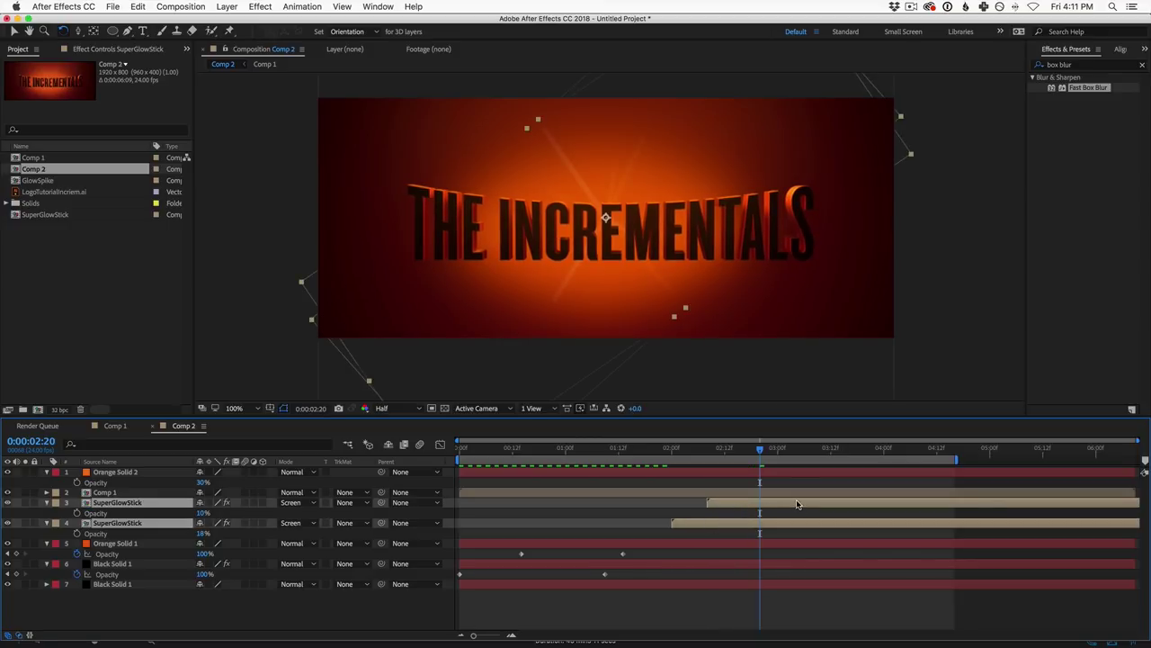
pyautogui.moveTo(797, 503); pyautogui.dragTo(761, 503)
pyautogui.click(655, 449)
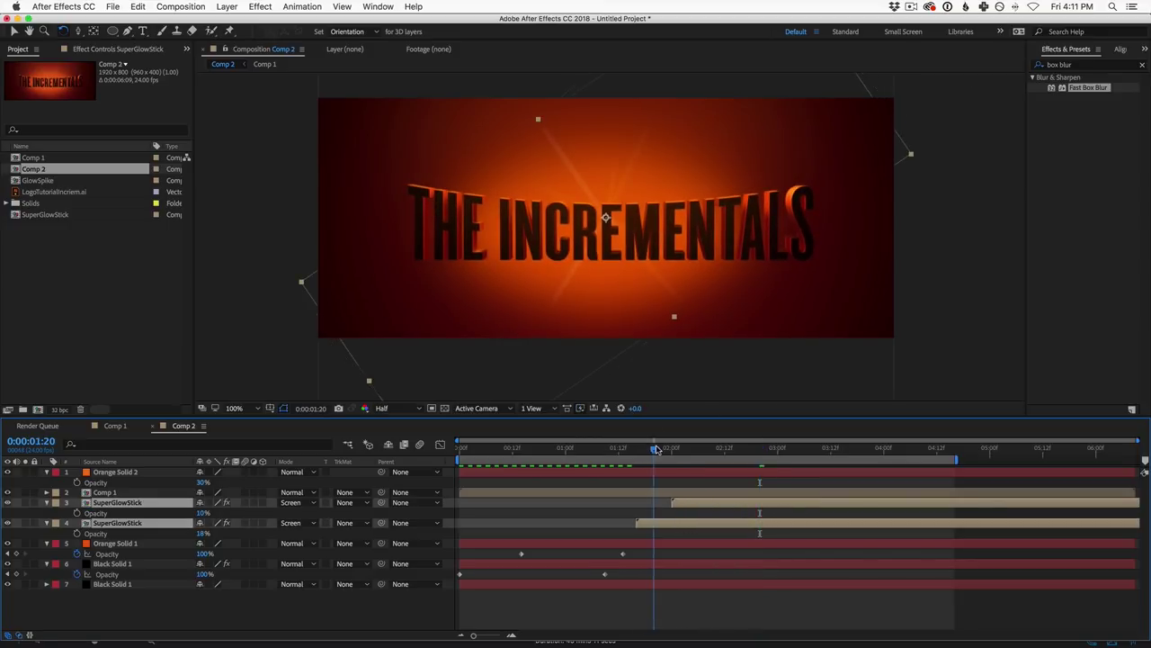
pyautogui.moveTo(656, 449); pyautogui.dragTo(756, 449)
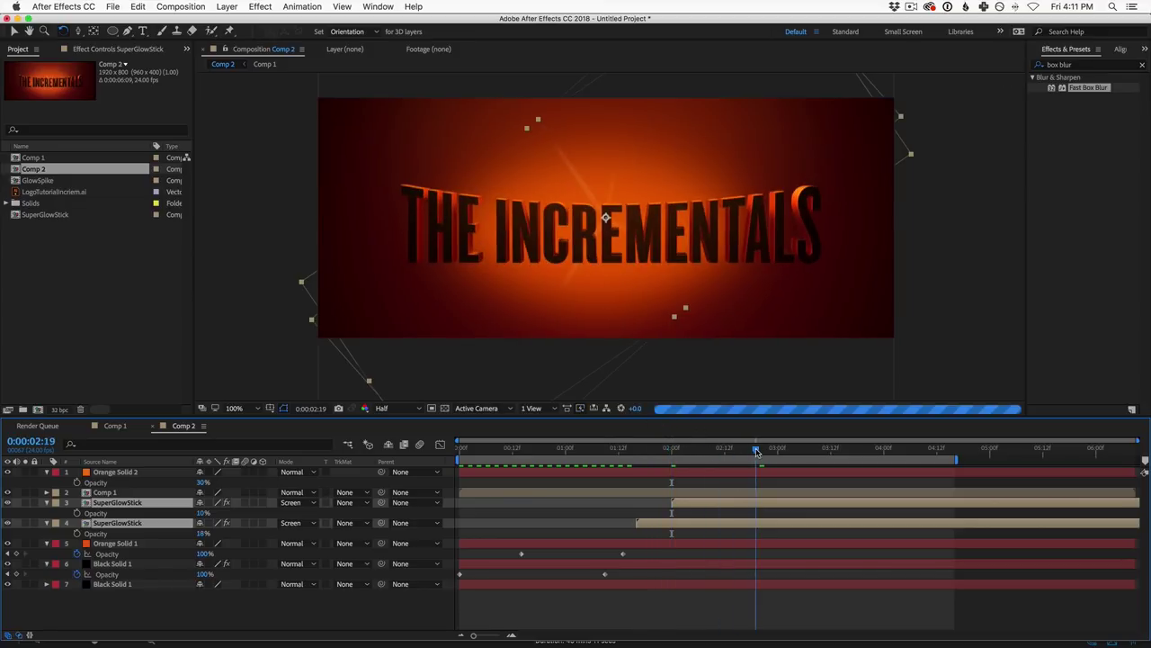
pyautogui.click(189, 610)
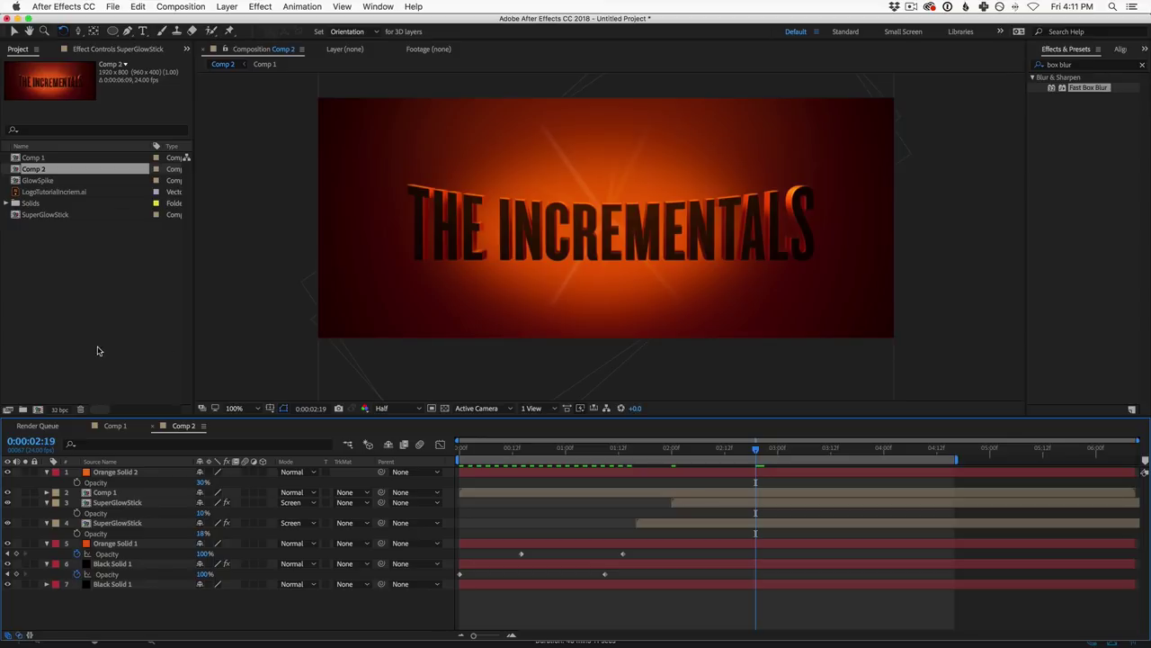
# Step: Create a new composition named Comp 3 at 1920 × 800 px
pyautogui.click(36, 410)
pyautogui.click(512, 216)
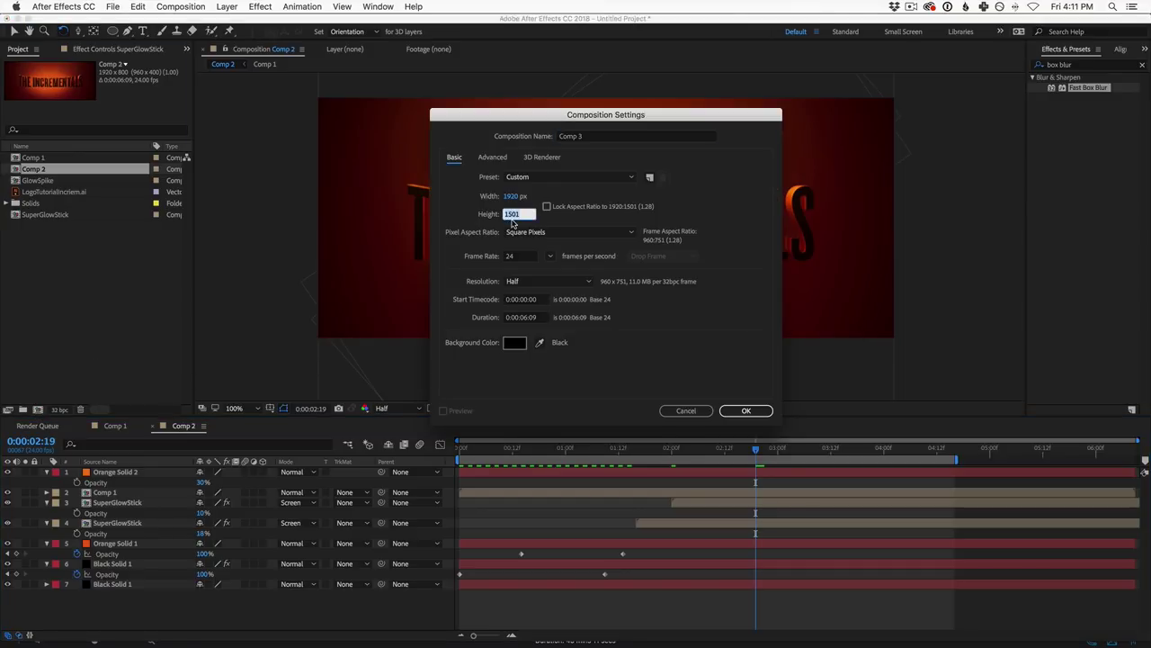
pyautogui.write('800')
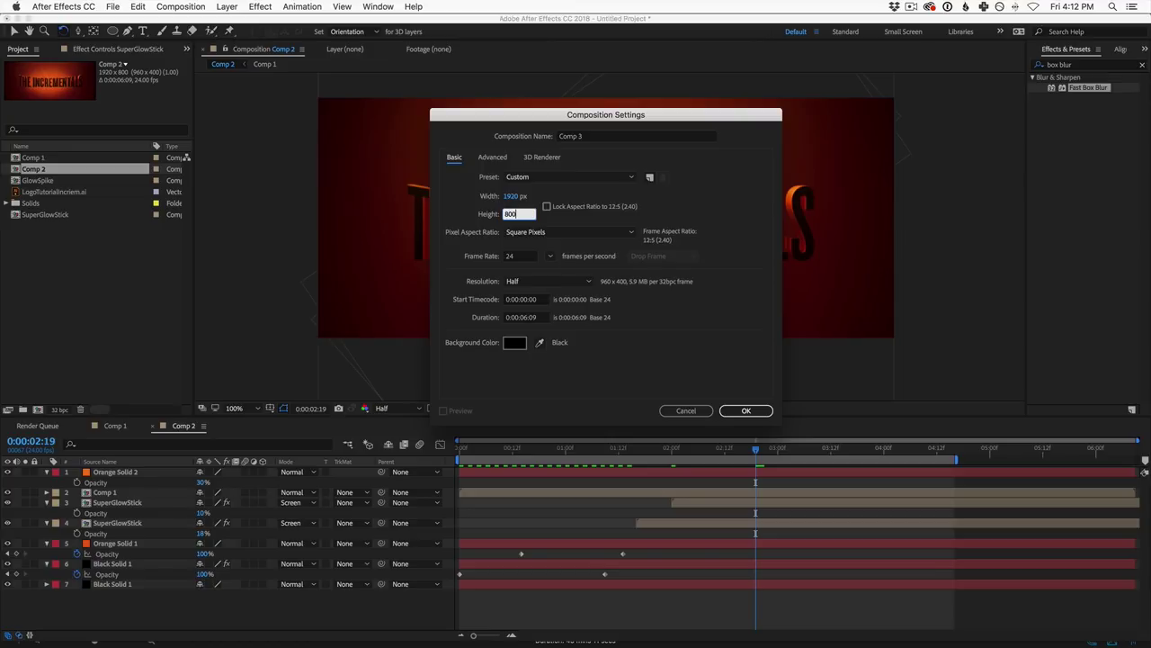
pyautogui.click(745, 410)
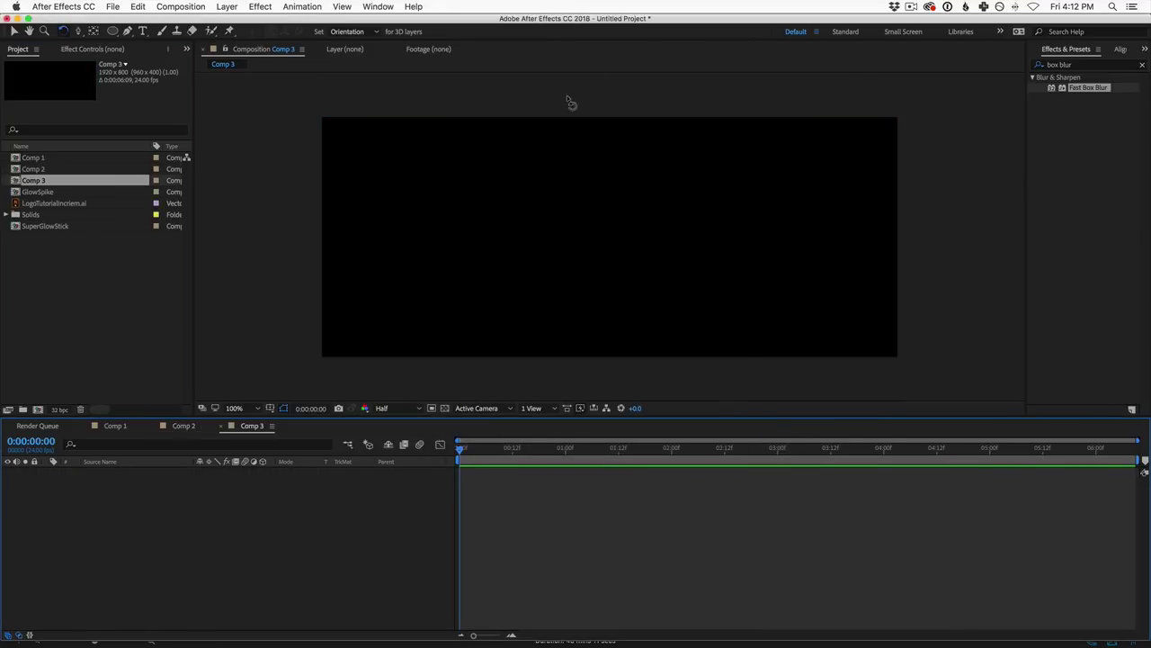
# Step: Add a comp-sized white (ffffff) solid layer to Comp 3
pyautogui.click(227, 7)
pyautogui.moveTo(237, 27)
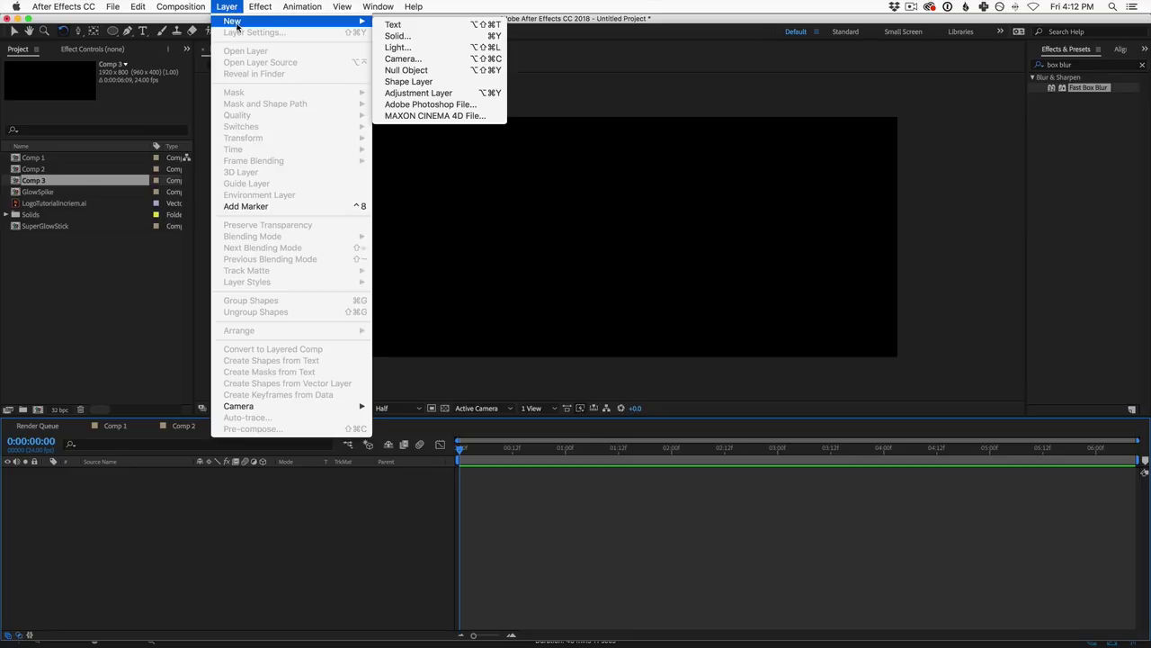
pyautogui.click(416, 38)
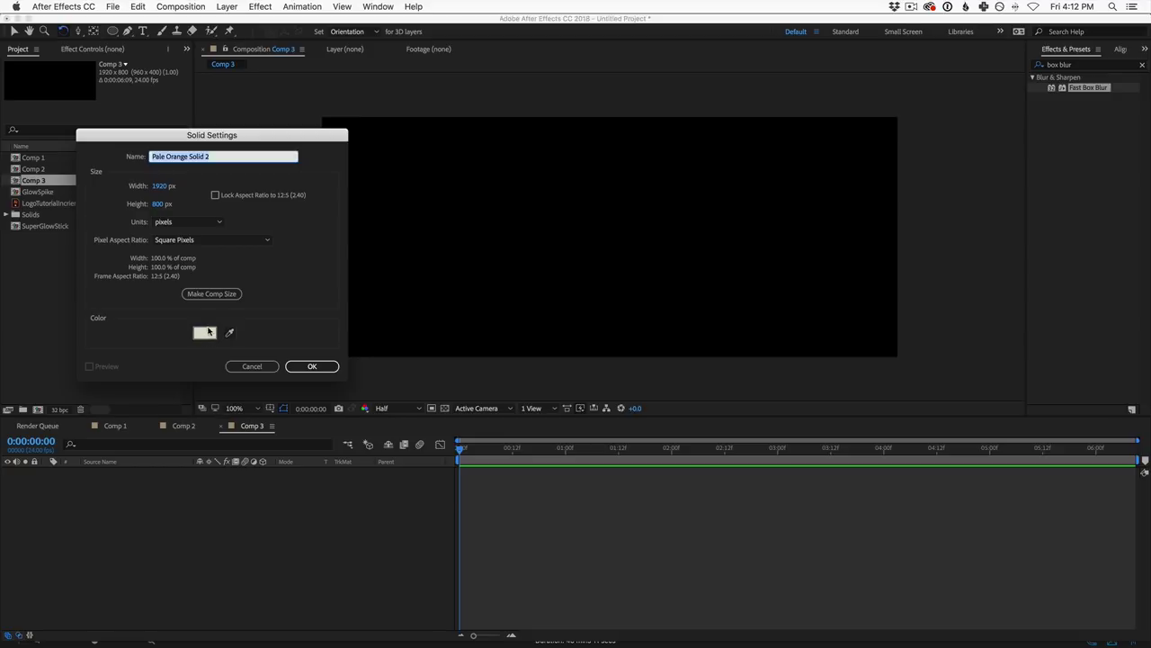
pyautogui.moveTo(272, 139); pyautogui.dragTo(318, 151)
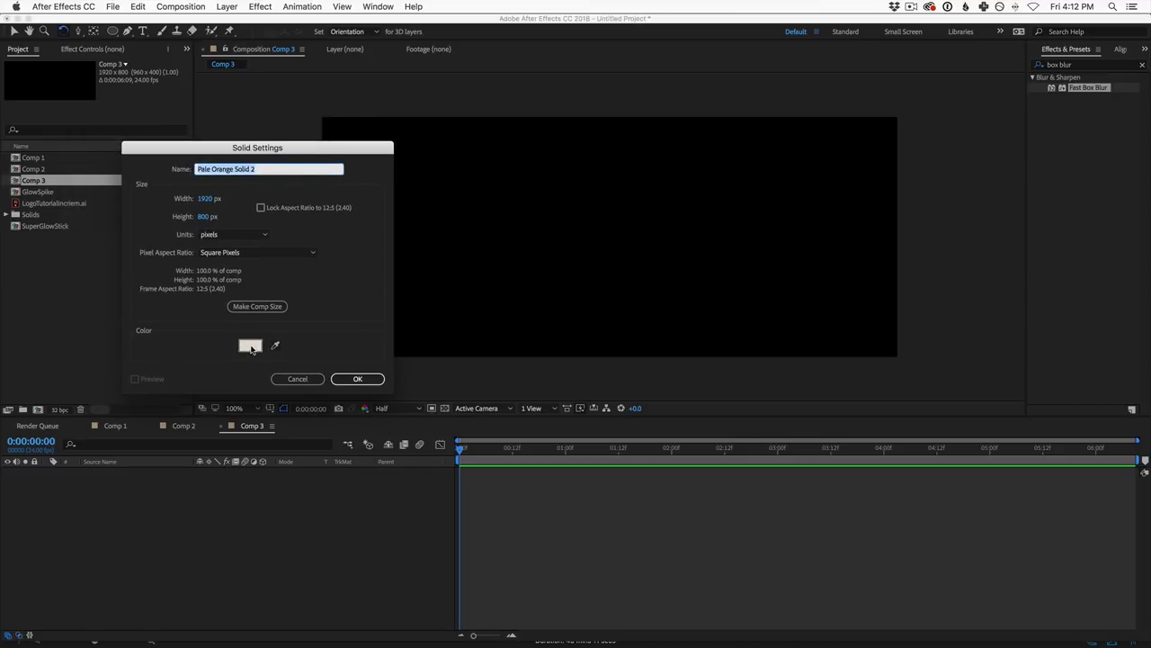
pyautogui.click(251, 349)
pyautogui.write('ffffff')
pyautogui.press('Return')
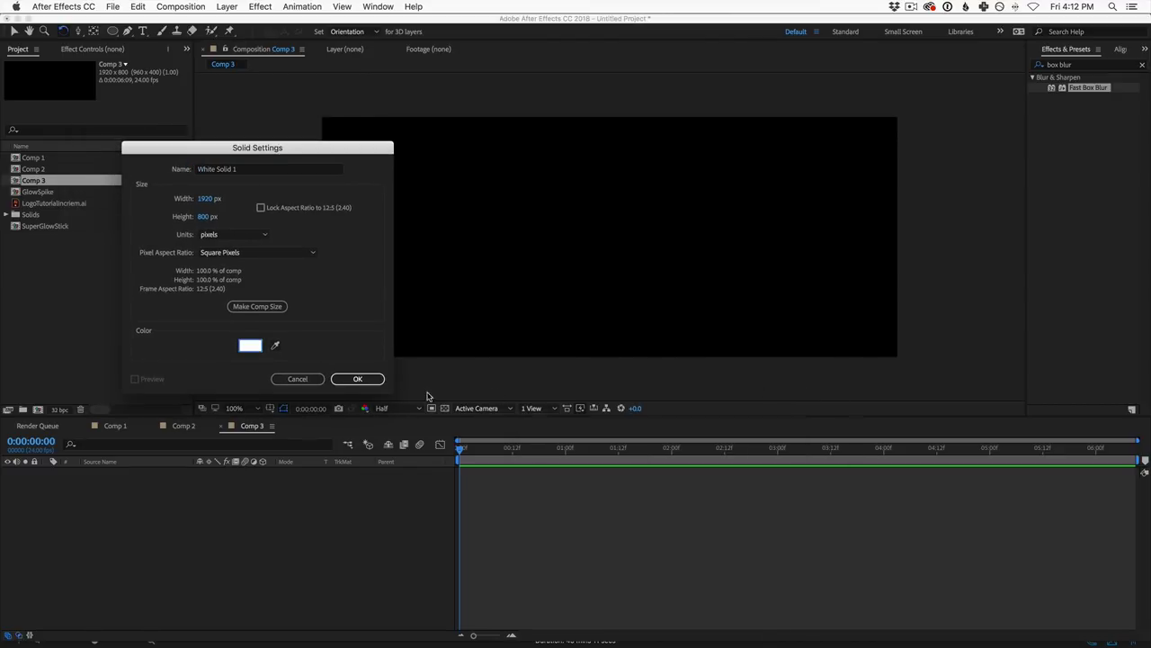
pyautogui.click(347, 382)
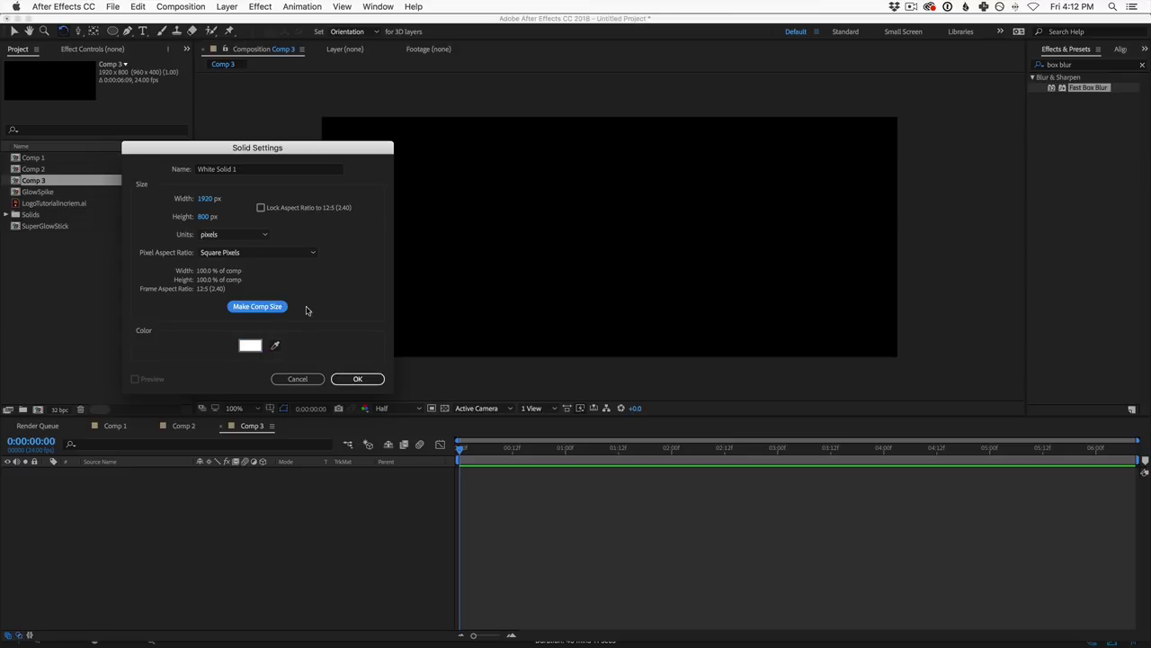
pyautogui.click(357, 379)
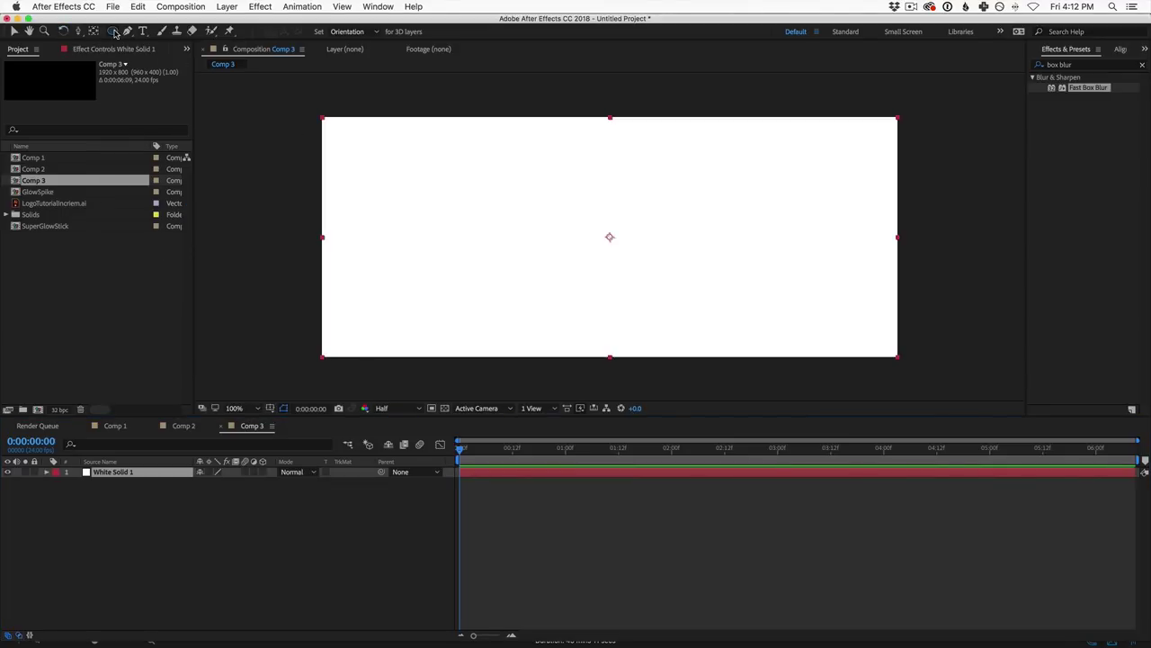
# Step: Draw a small ellipse mask at the centre of the white solid
pyautogui.moveTo(112, 31); pyautogui.dragTo(146, 61)
pyautogui.moveTo(603, 229); pyautogui.dragTo(623, 250)
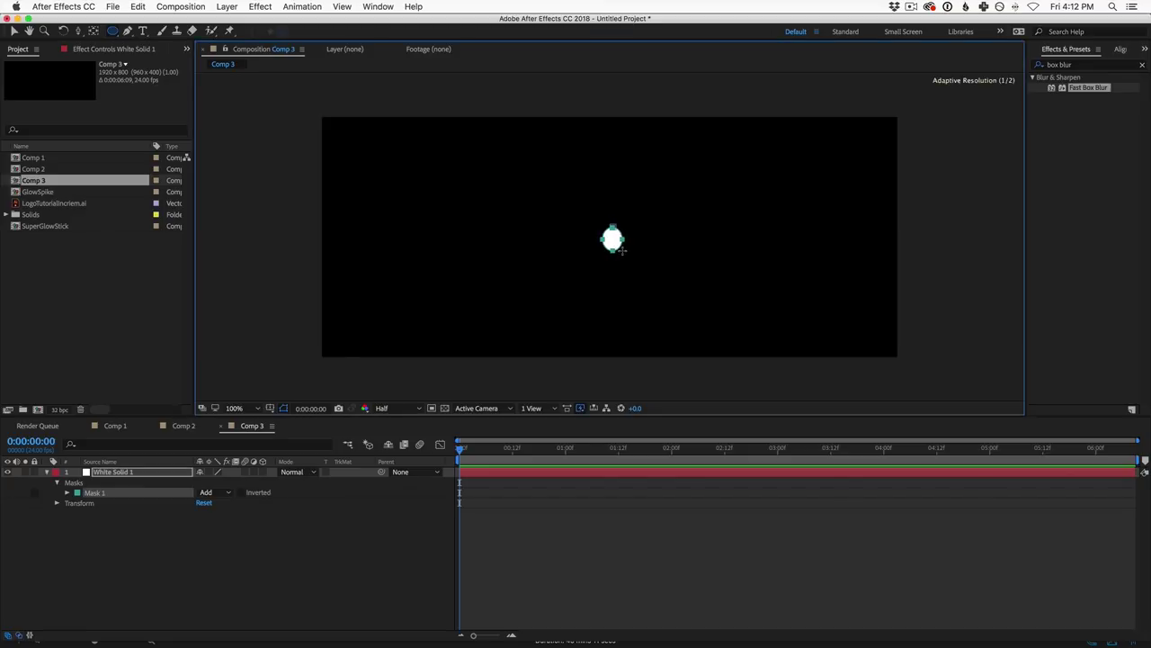
pyautogui.click(125, 506)
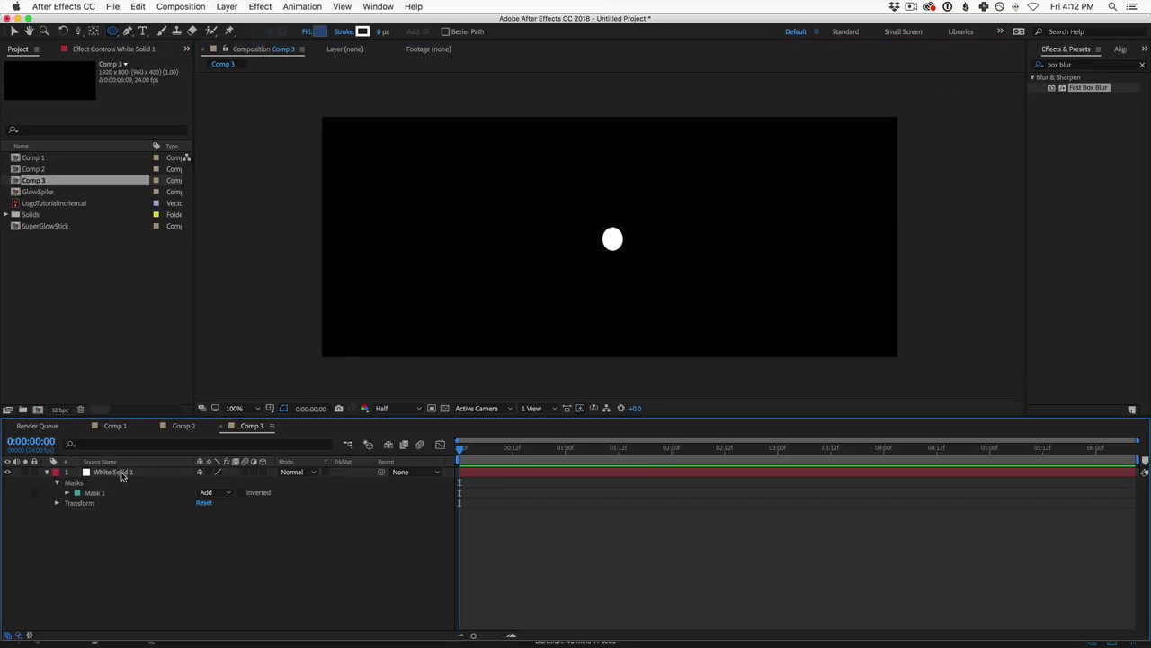
pyautogui.click(1083, 68)
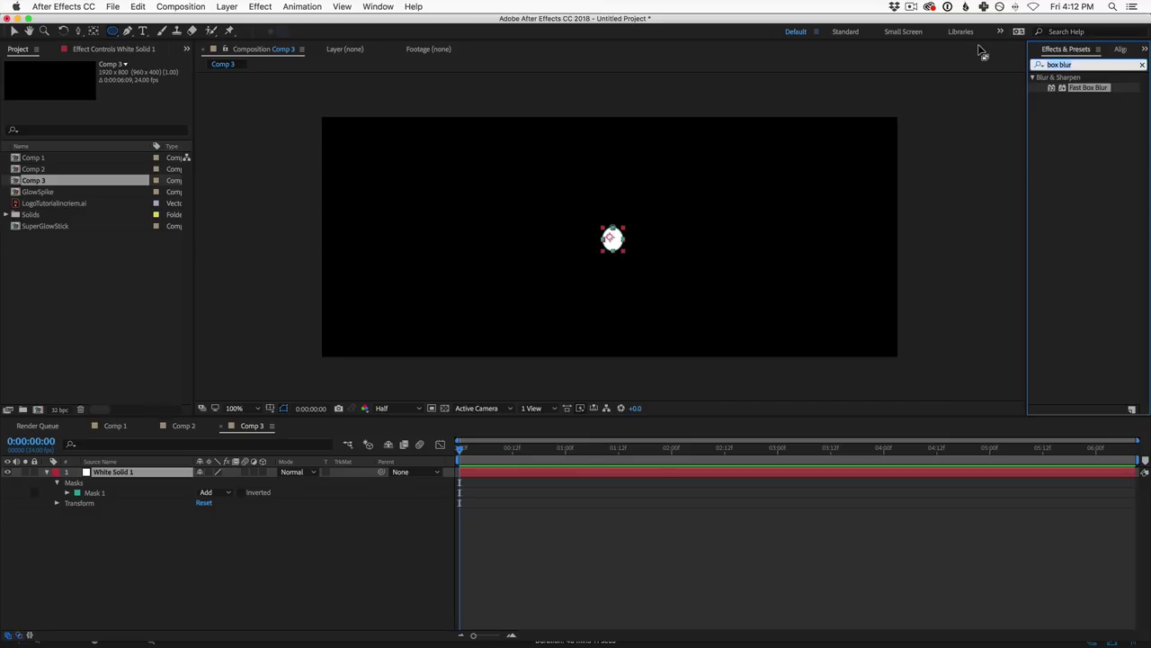
pyautogui.write('gradient')
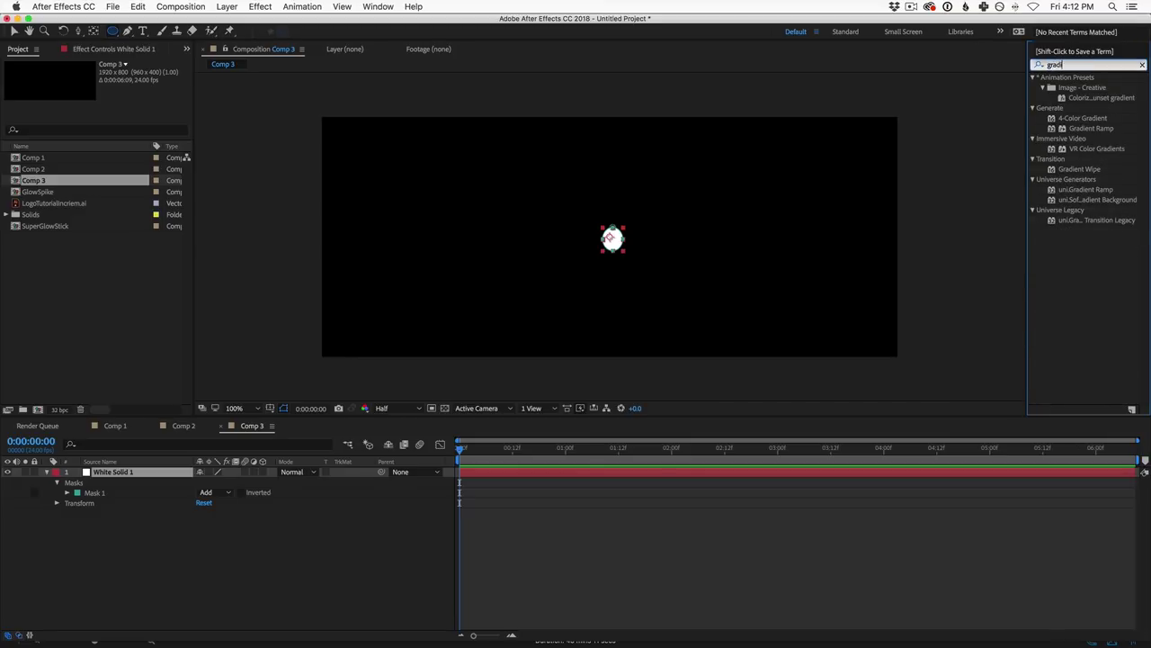
pyautogui.press('BackSpace')
pyautogui.press('BackSpace')
pyautogui.press('BackSpace')
pyautogui.press('BackSpace')
pyautogui.press('BackSpace')
# Step: Apply the Fractal Noise effect to White Solid 1 and stretch its ellipse mask wider horizontally
pyautogui.write('fra')
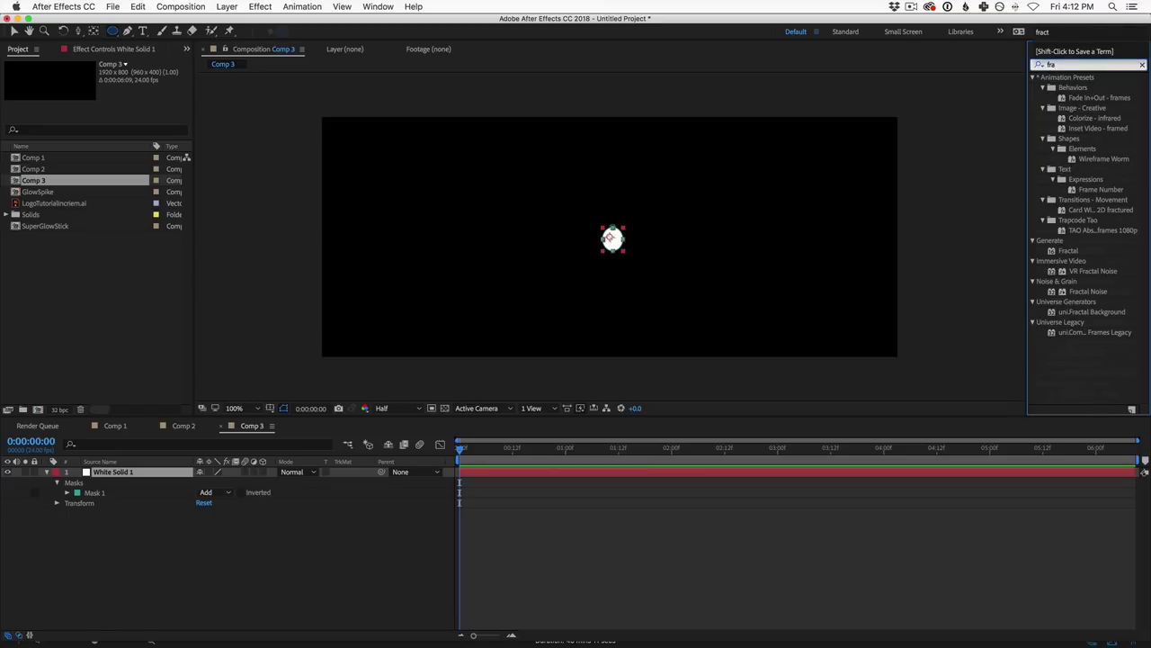
pyautogui.write('cta')
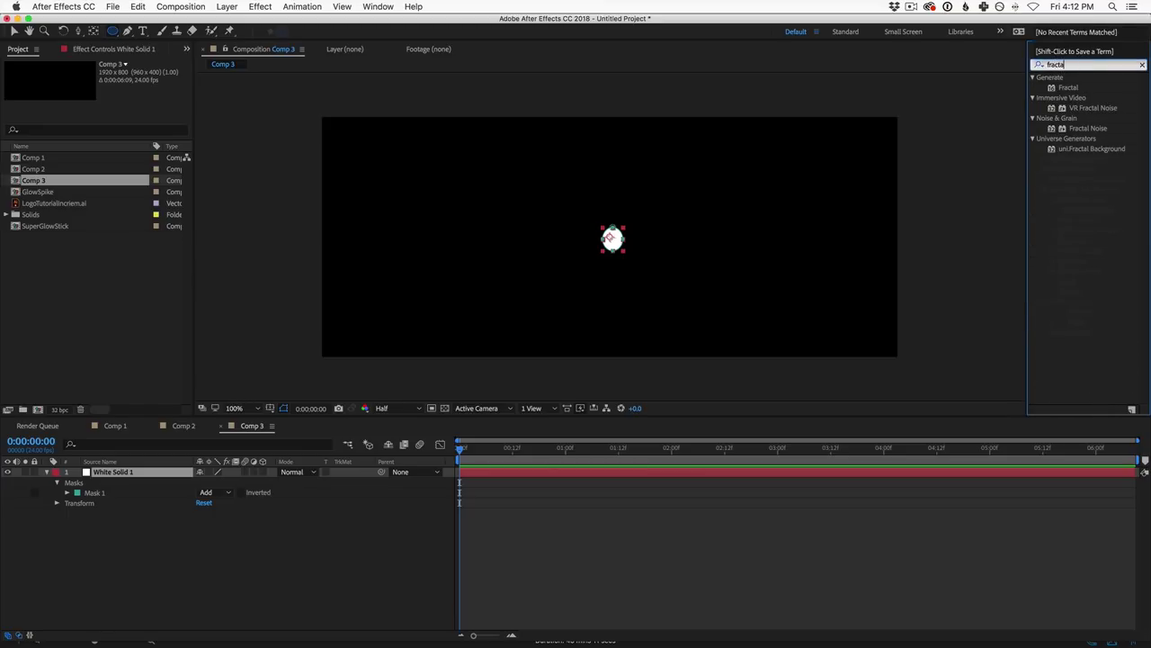
pyautogui.moveTo(1074, 130); pyautogui.dragTo(117, 476)
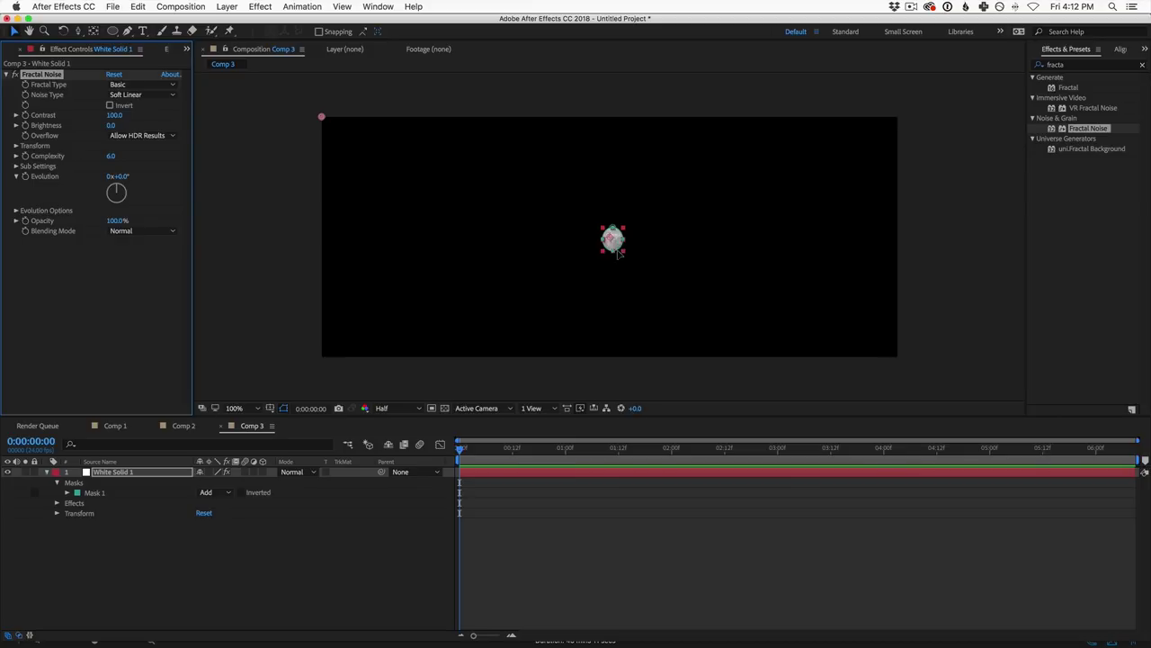
pyautogui.moveTo(623, 243); pyautogui.dragTo(599, 239)
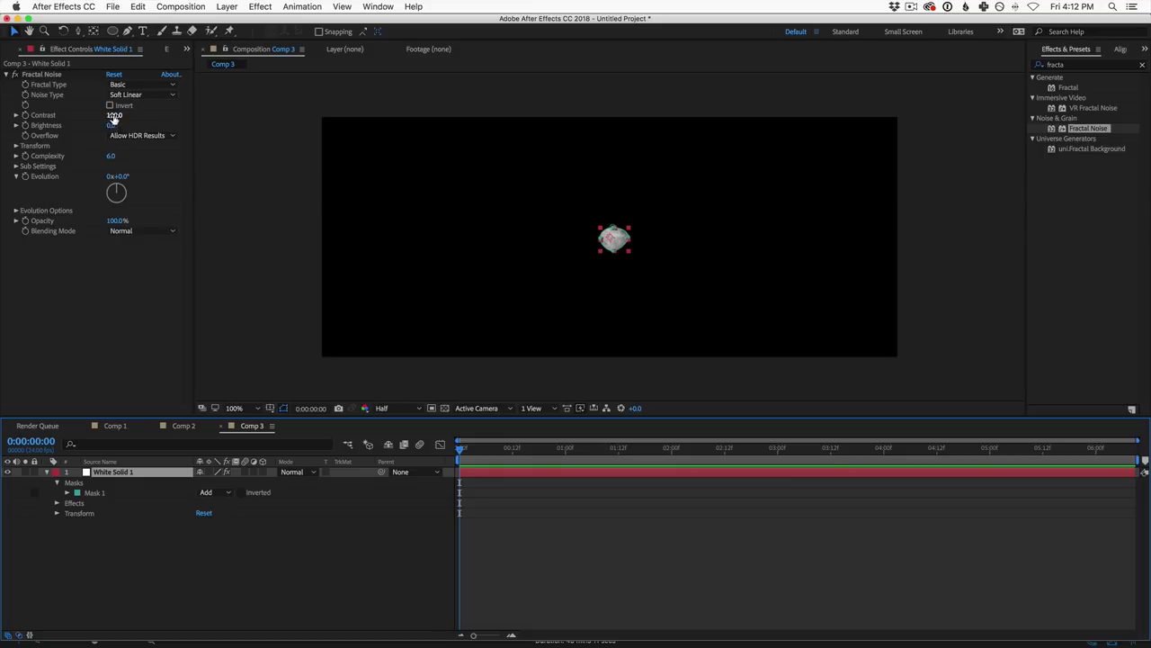
# Step: Set the Fractal Noise contrast to 393 and brightness to -86 on the masked solid
pyautogui.moveTo(112, 115); pyautogui.dragTo(252, 118)
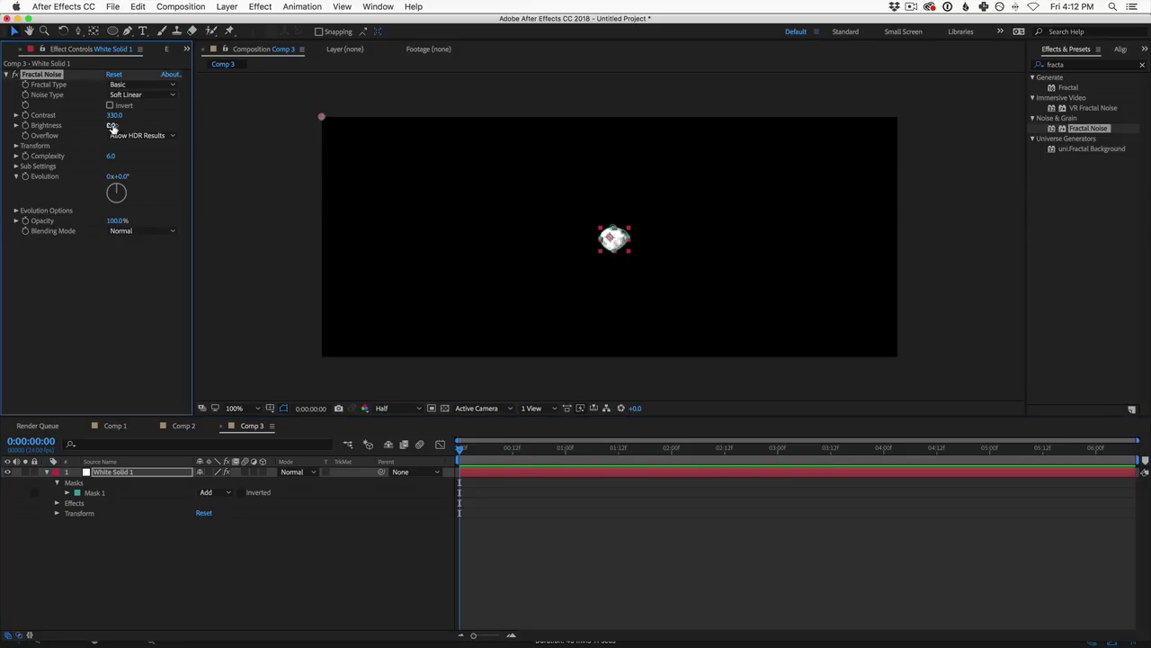
pyautogui.moveTo(110, 125); pyautogui.dragTo(76, 131)
pyautogui.click(473, 456)
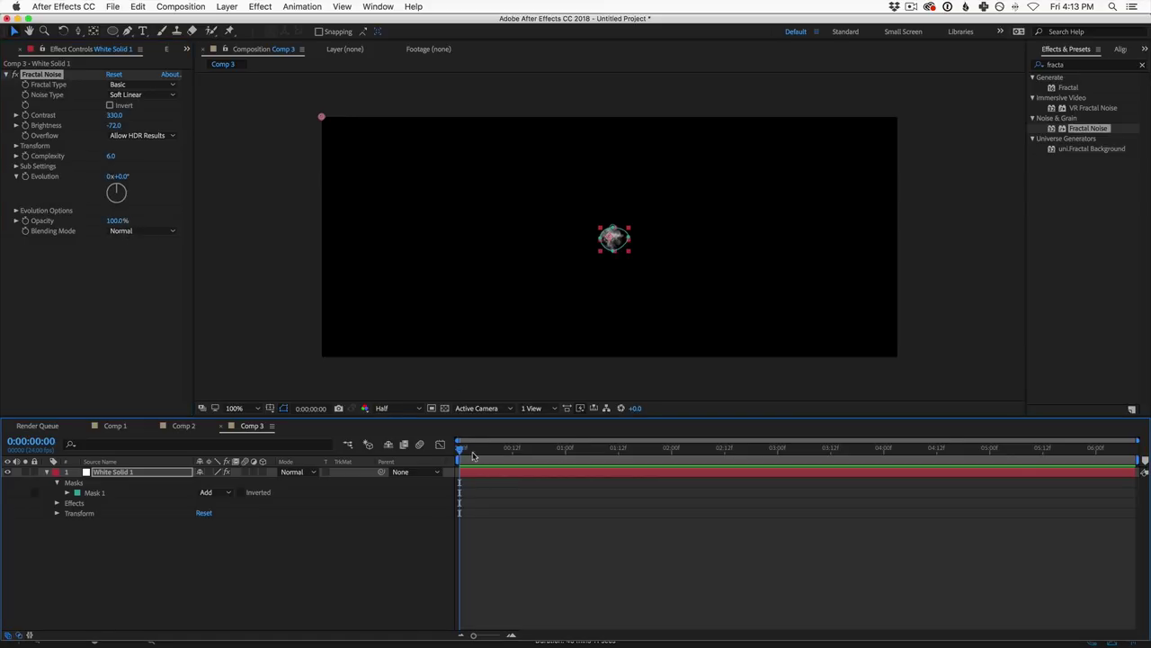
pyautogui.moveTo(473, 456)
pyautogui.mouseDown()
pyautogui.moveTo(522, 456)
pyautogui.moveTo(460, 456)
pyautogui.mouseUp()
pyautogui.click(367, 577)
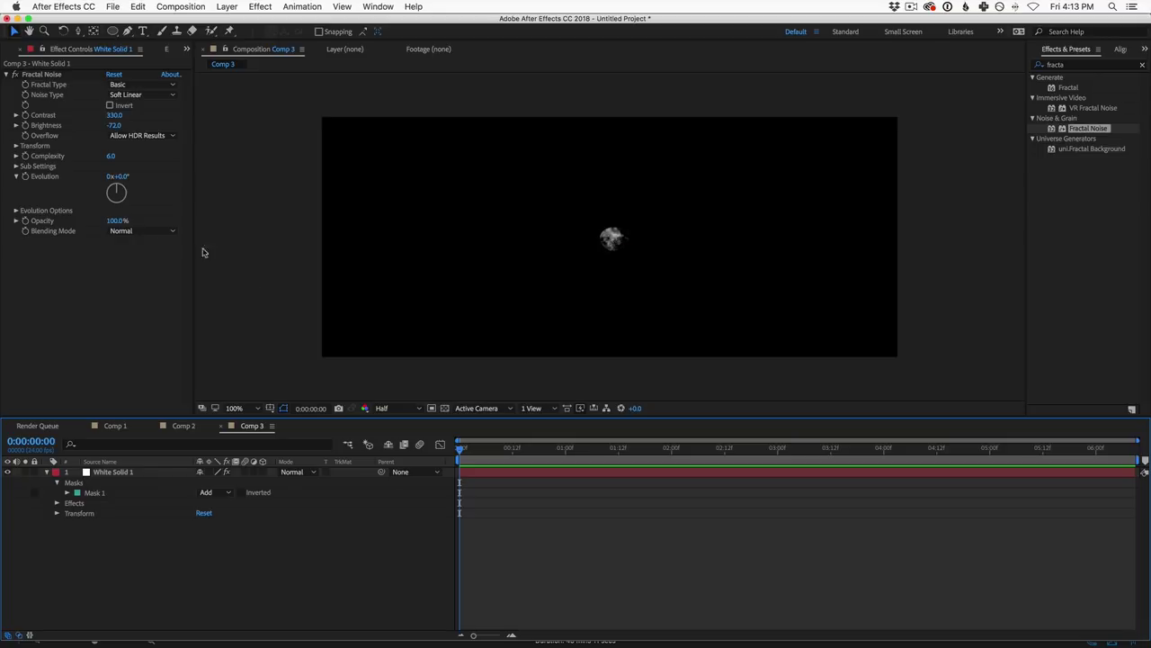
pyautogui.moveTo(114, 115)
pyautogui.mouseDown()
pyautogui.moveTo(155, 119)
pyautogui.moveTo(109, 126)
pyautogui.mouseUp()
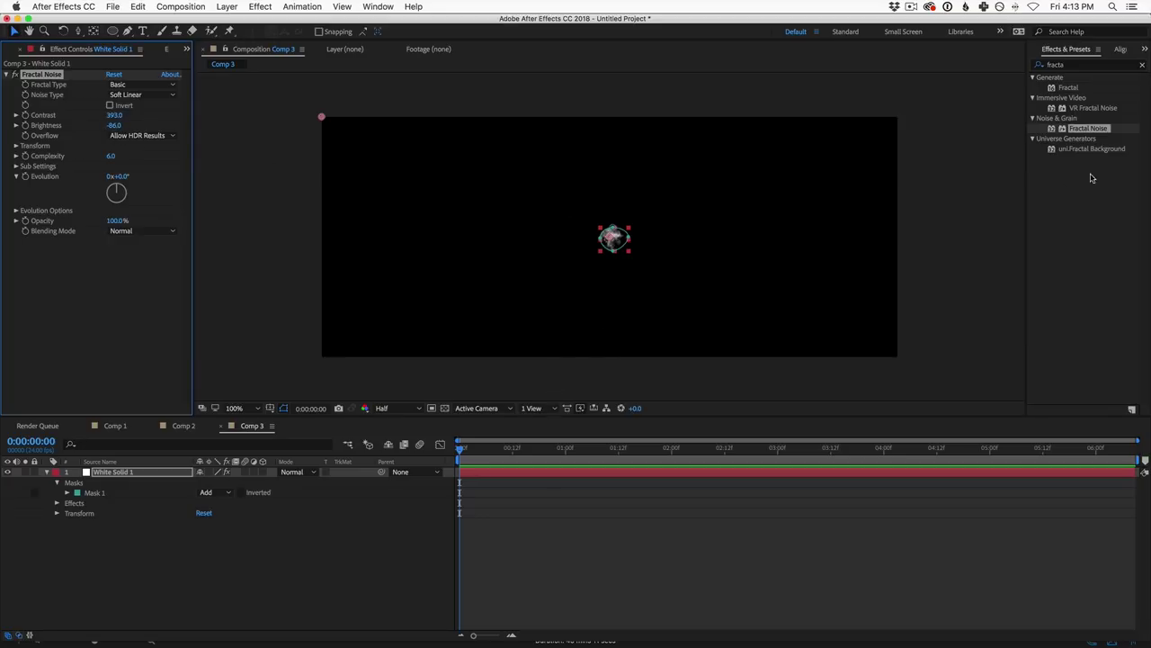
# Step: Filter the effects list for "Light bur"
pyautogui.click(1076, 66)
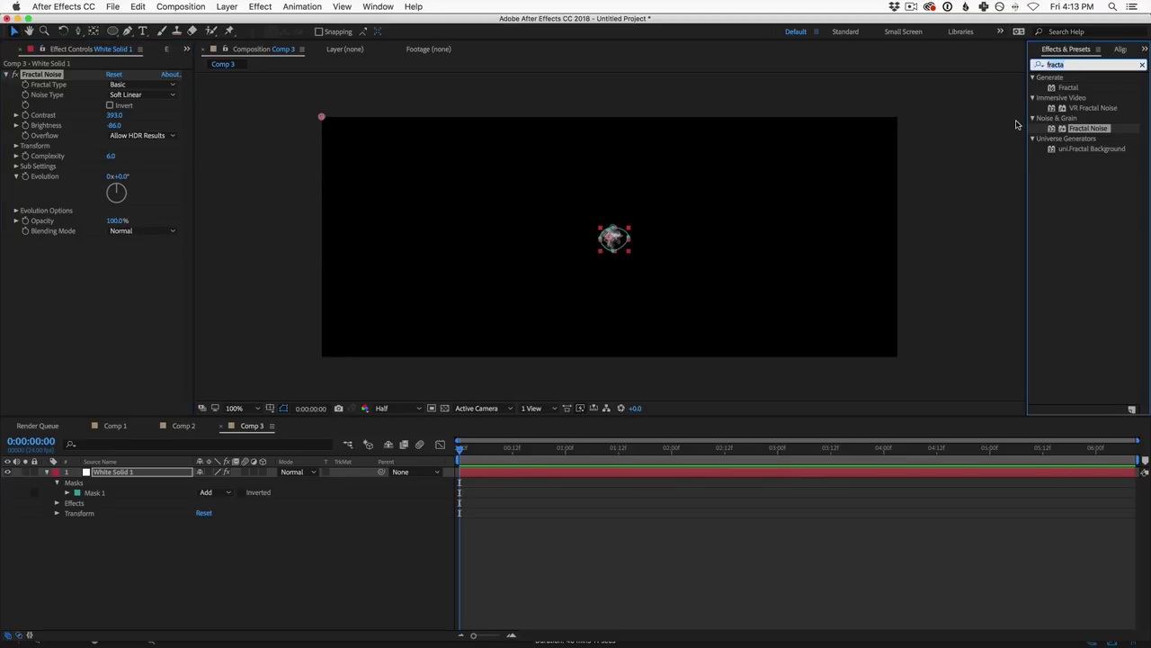
pyautogui.write('light')
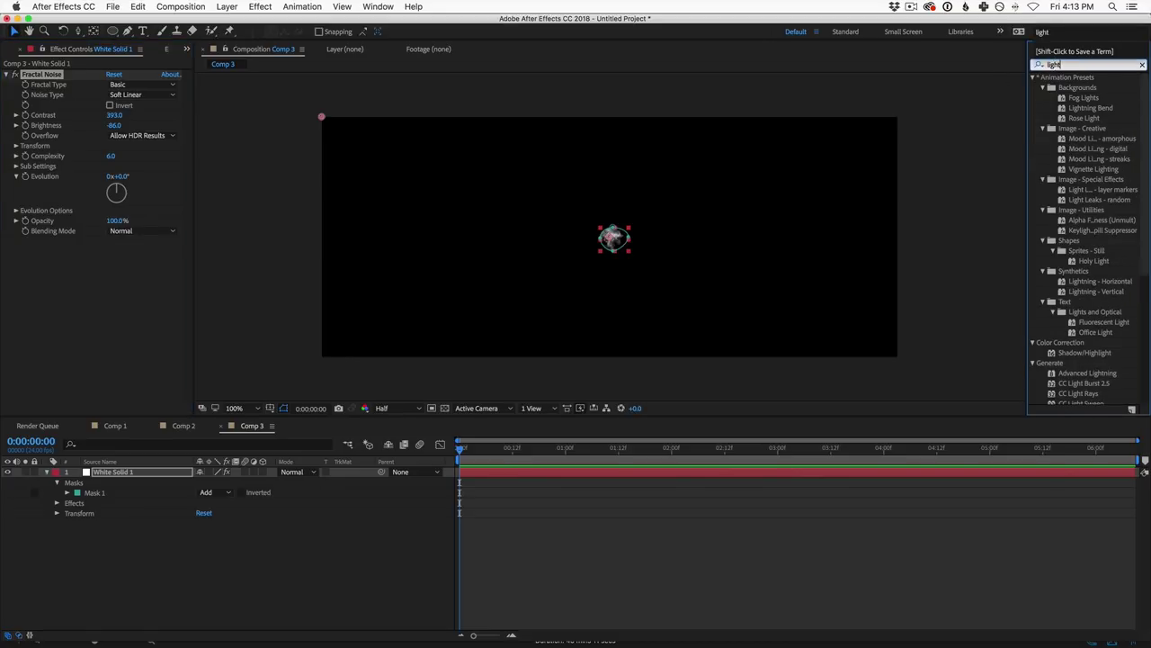
pyautogui.press('BackSpace')
pyautogui.press('BackSpace')
pyautogui.press('BackSpace')
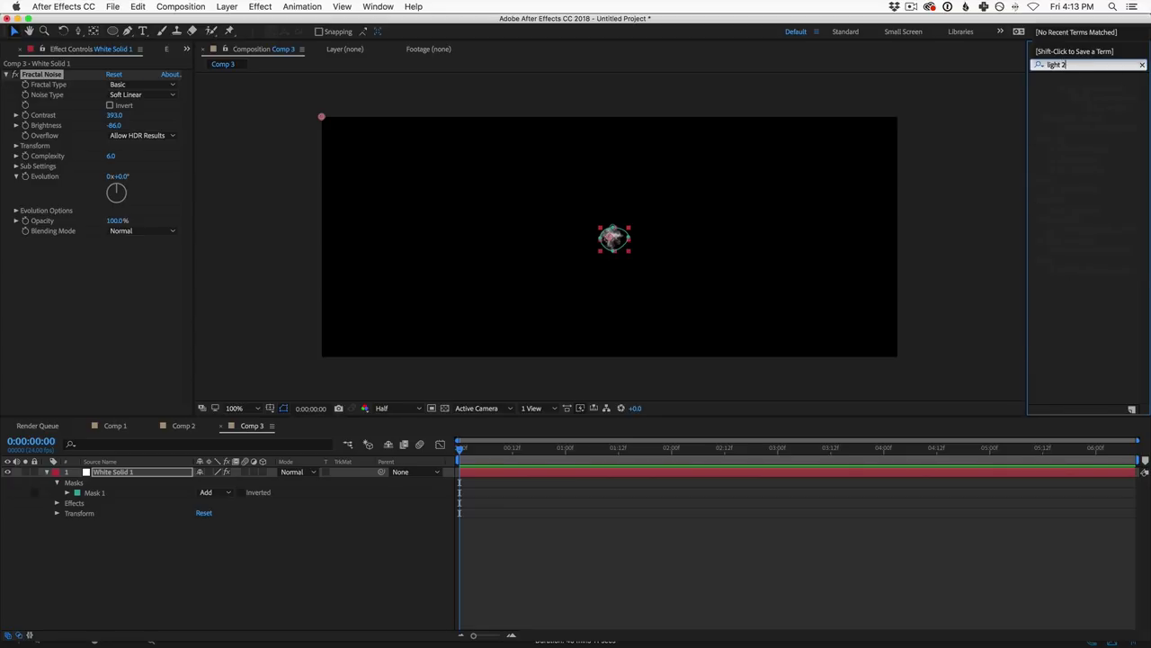
pyautogui.press('BackSpace')
pyautogui.press('BackSpace')
pyautogui.write('2')
pyautogui.press('BackSpace')
pyautogui.write('Light bur')
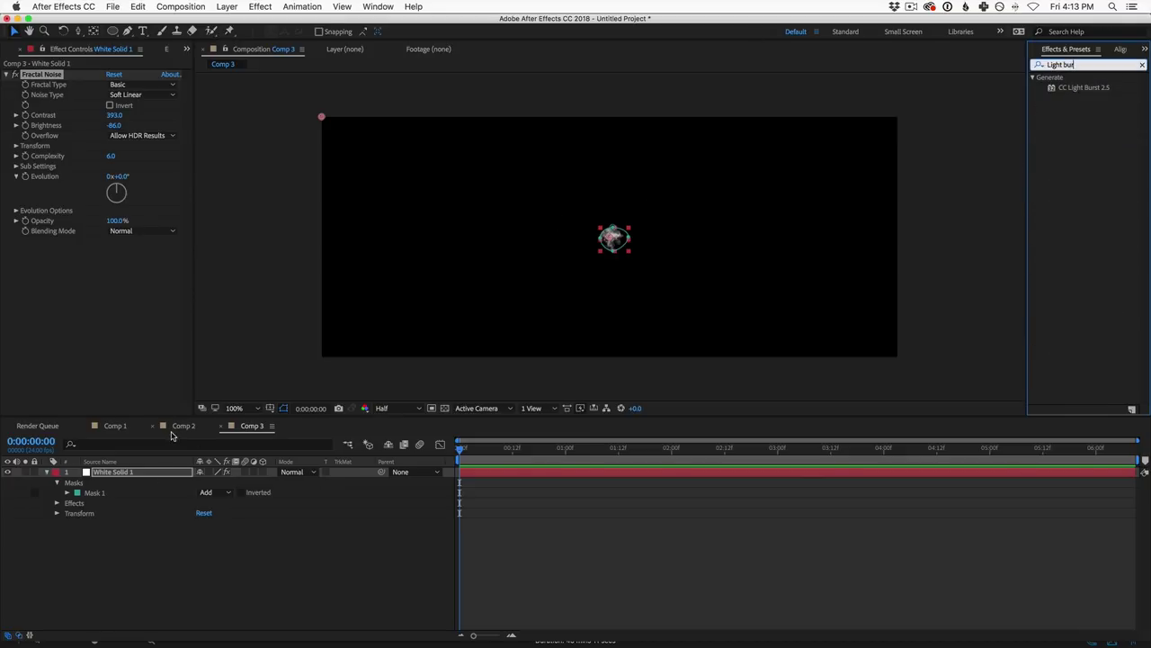
# Step: Add an adjustment layer above White Solid 1 and apply the CC Light Burst 2.5 effect to it
pyautogui.click(228, 7)
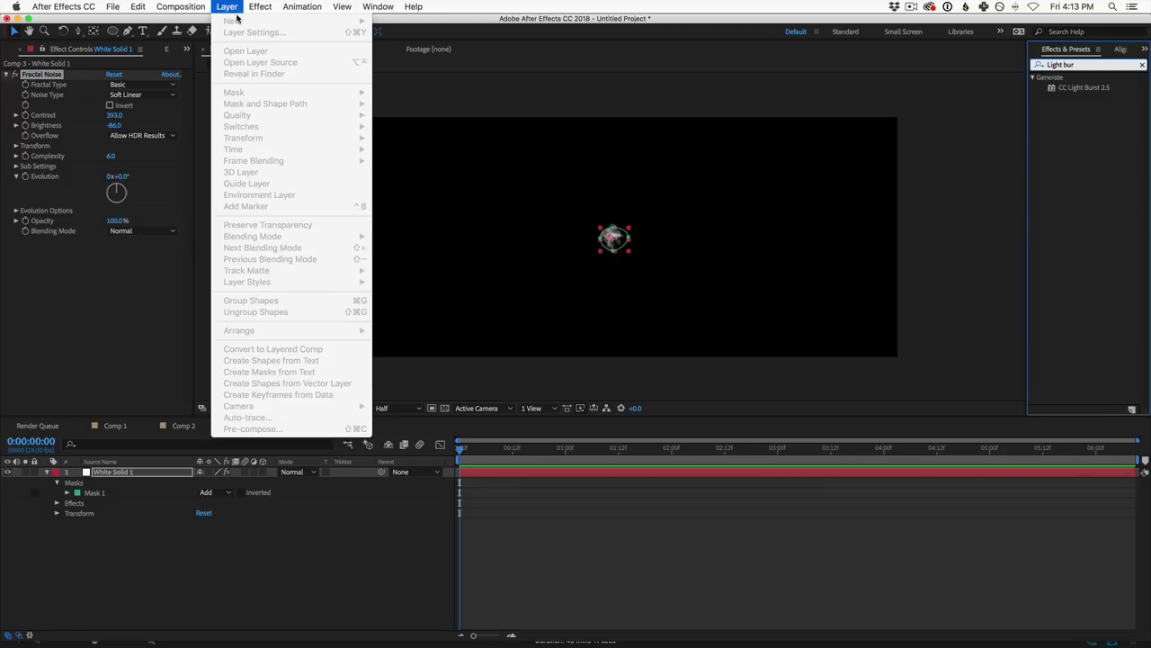
pyautogui.click(504, 270)
pyautogui.click(228, 6)
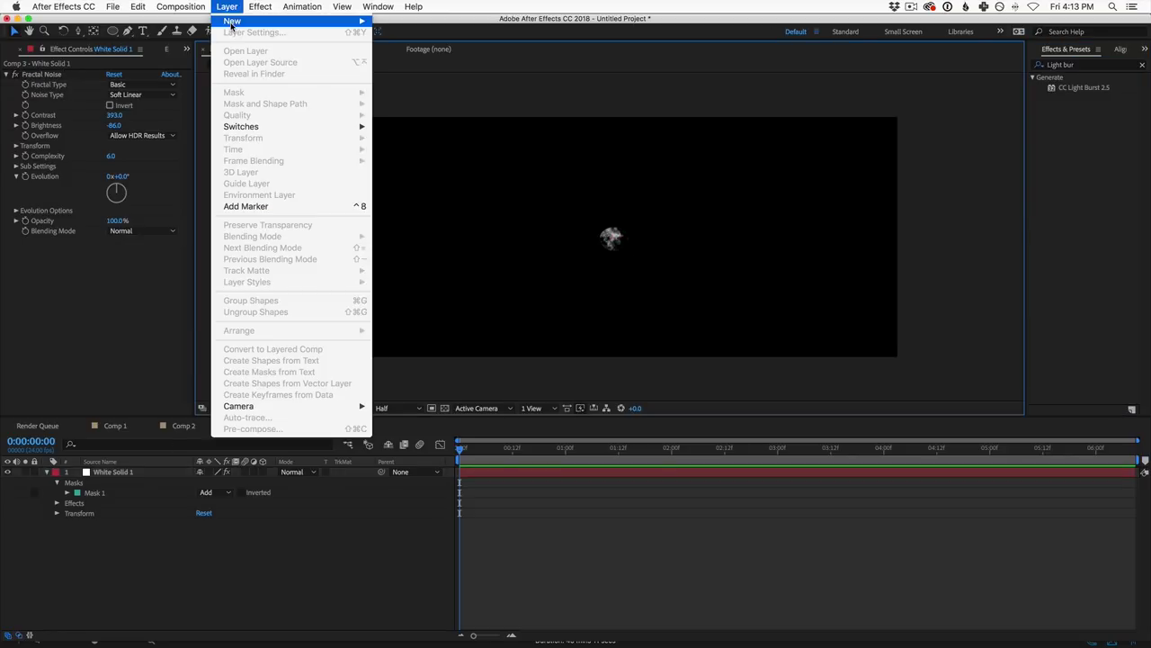
pyautogui.moveTo(269, 21)
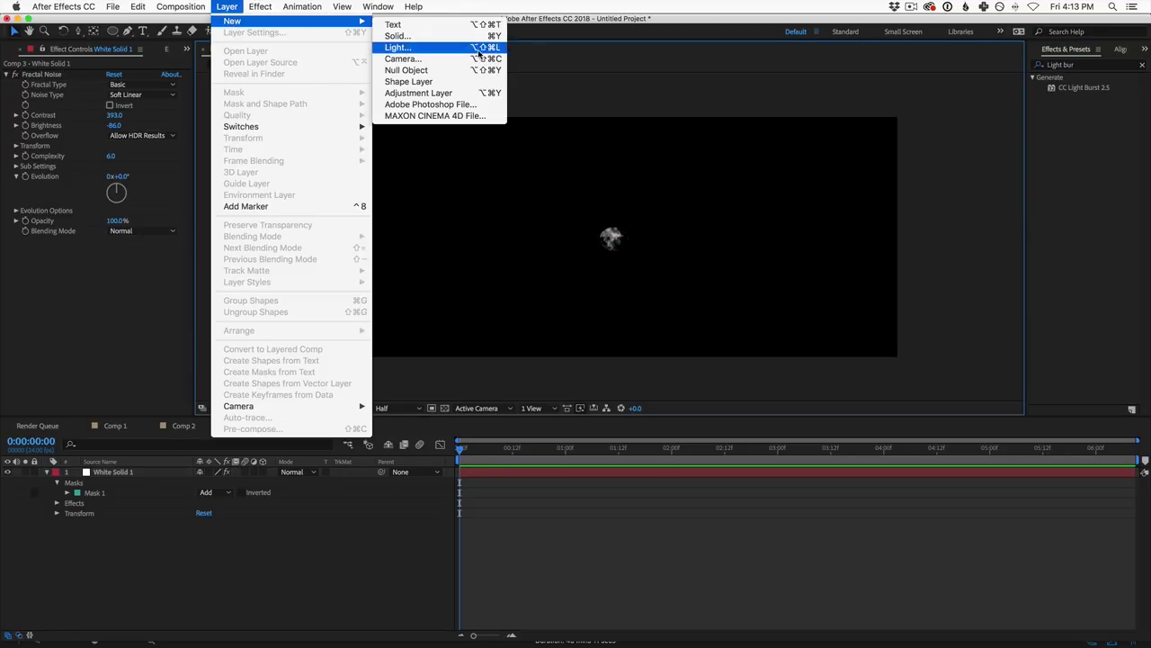
pyautogui.click(452, 93)
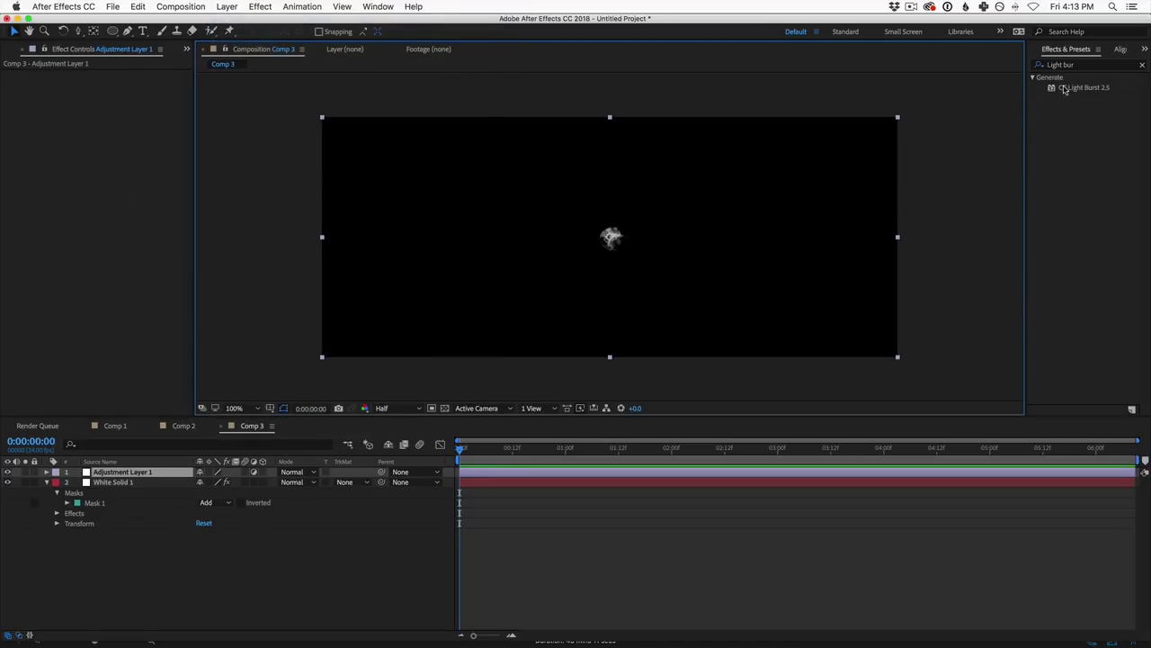
pyautogui.moveTo(1075, 87); pyautogui.dragTo(151, 473)
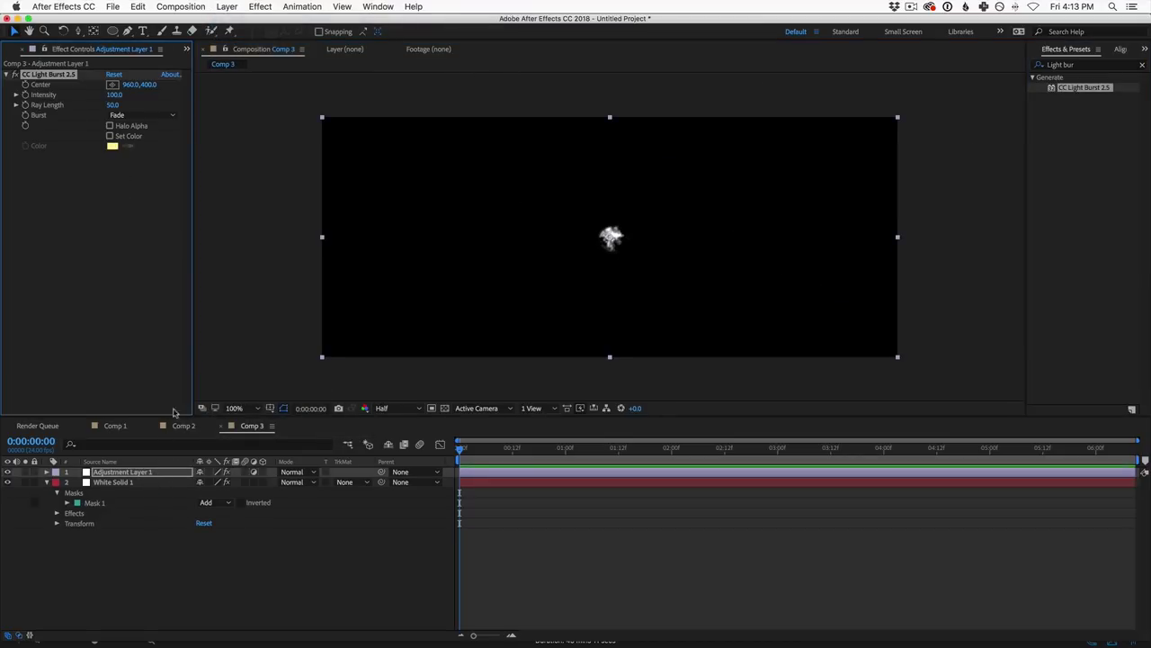
# Step: Set the CC Light Burst intensity to 330 and the ray length to 231
pyautogui.moveTo(117, 95); pyautogui.dragTo(173, 119)
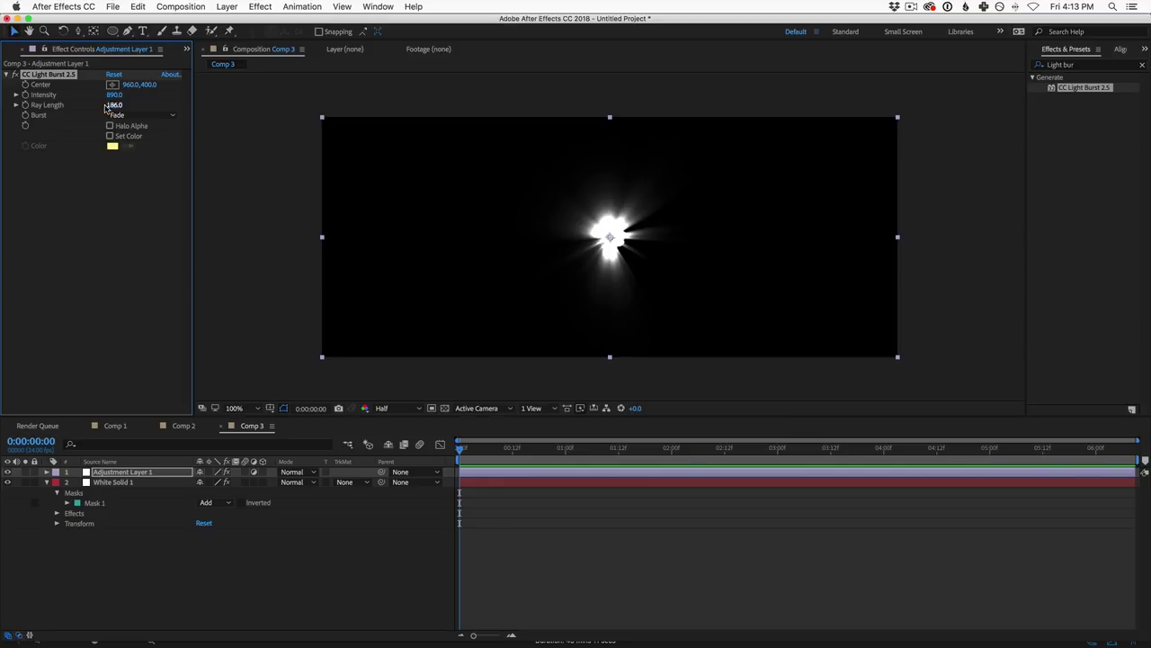
pyautogui.moveTo(117, 107); pyautogui.dragTo(55, 119)
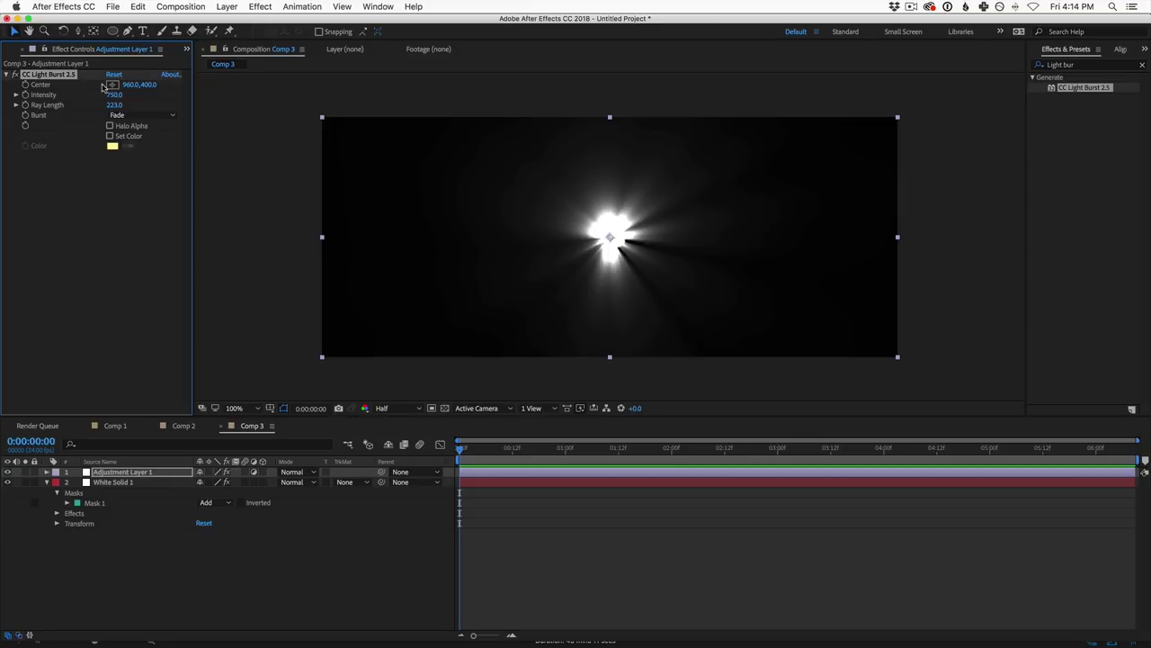
pyautogui.moveTo(114, 105)
pyautogui.mouseDown()
pyautogui.moveTo(91, 104)
pyautogui.moveTo(154, 105)
pyautogui.moveTo(126, 107)
pyautogui.mouseUp()
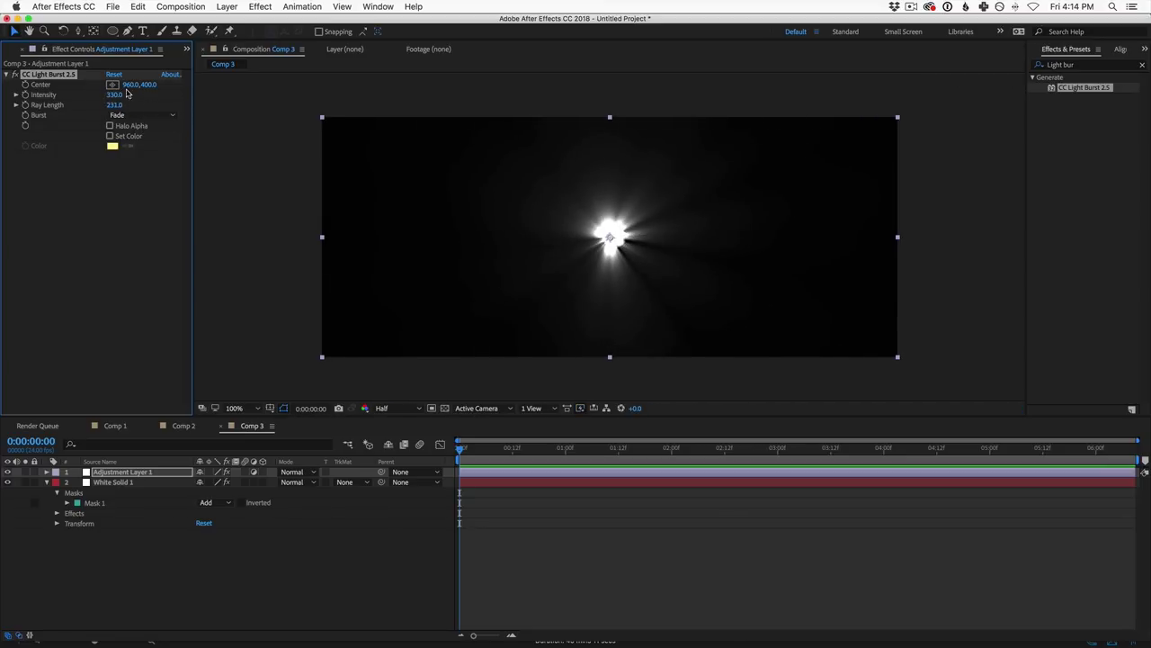
# Step: Rename Comp 3 as Light Burst in the project
pyautogui.click(17, 50)
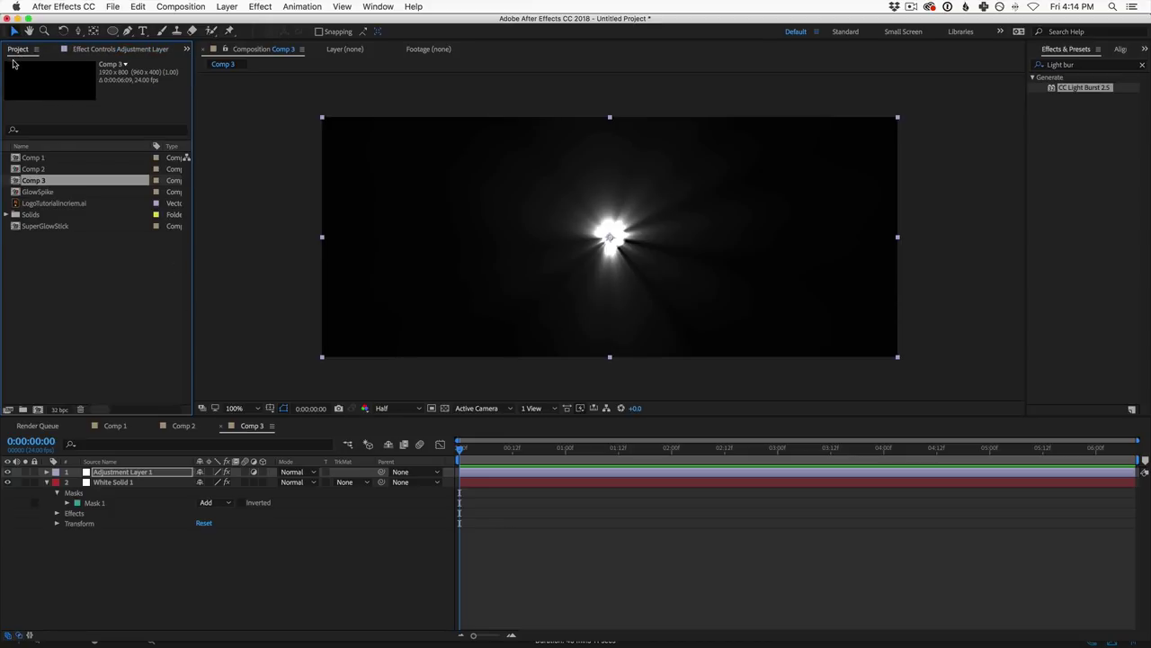
pyautogui.click(30, 182)
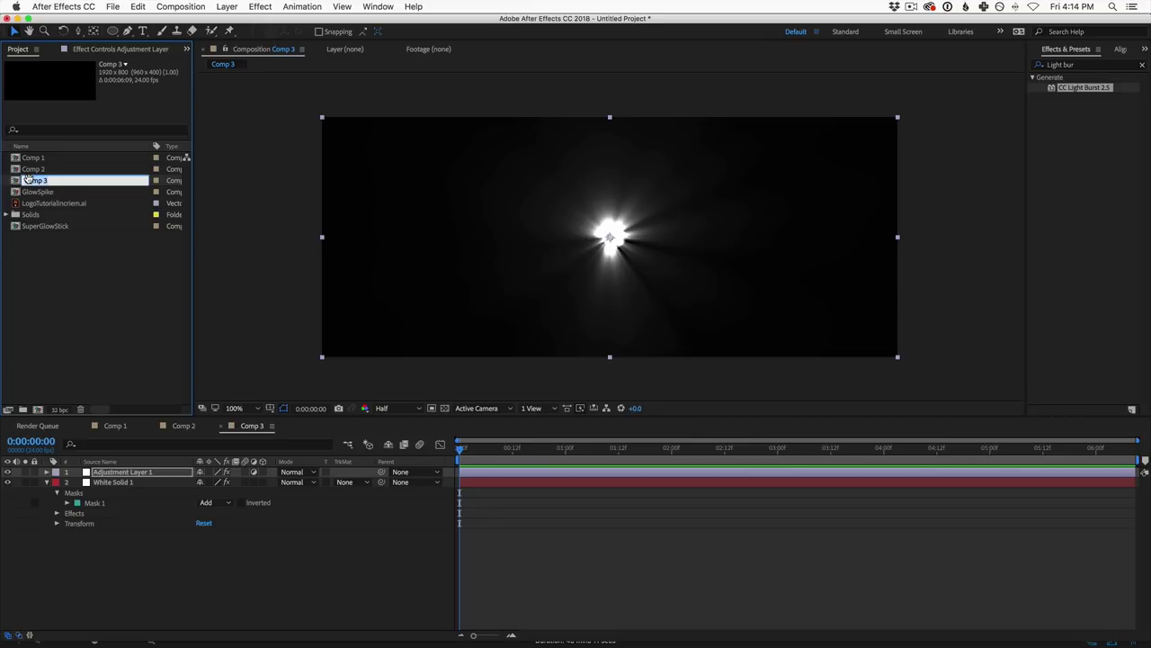
pyautogui.write('Light Burst')
pyautogui.press('Return')
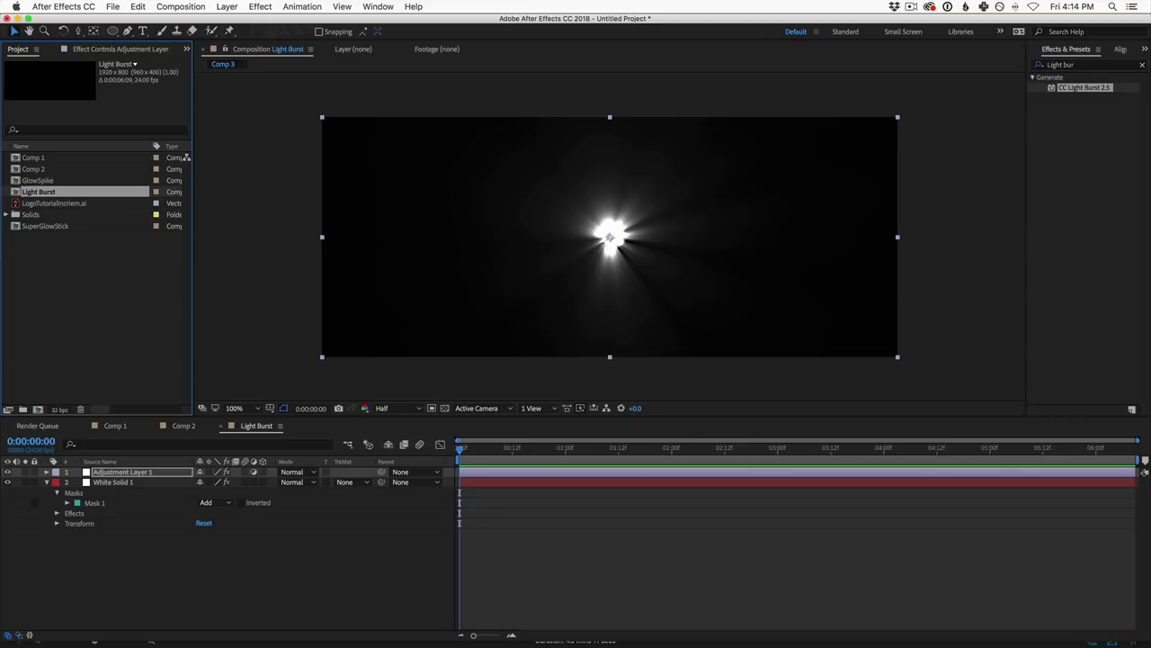
# Step: Place the Light Burst comp in Comp 2 below both SuperGlowStick layers and set its blending mode to Screen
pyautogui.doubleClick(16, 170)
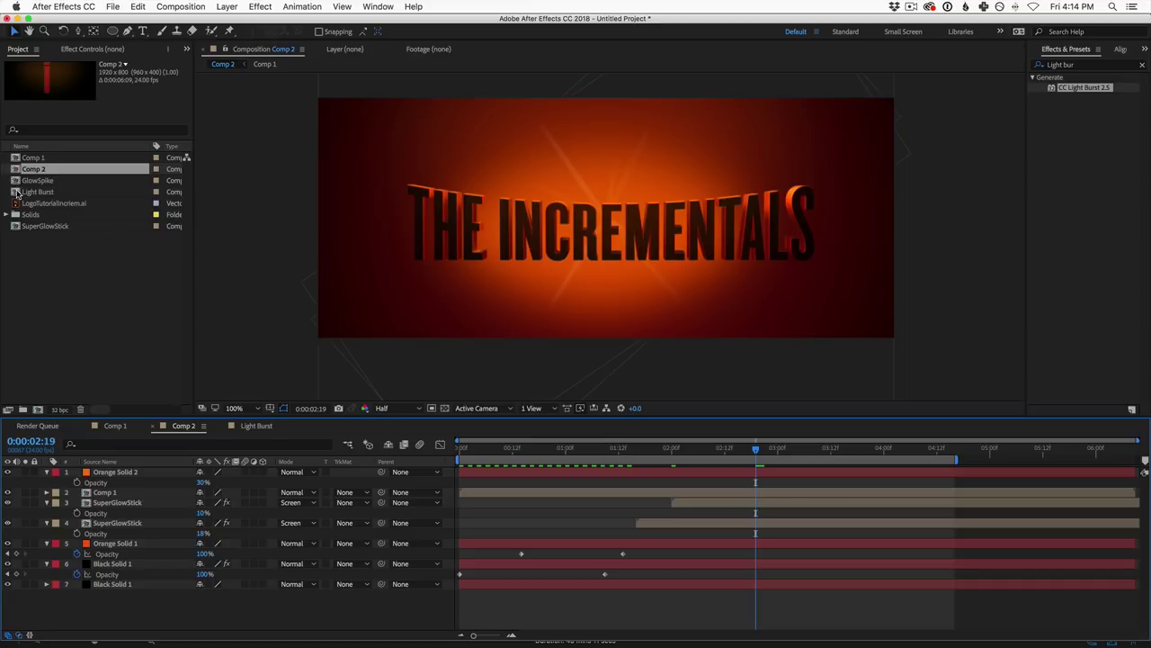
pyautogui.moveTo(17, 194); pyautogui.dragTo(122, 530)
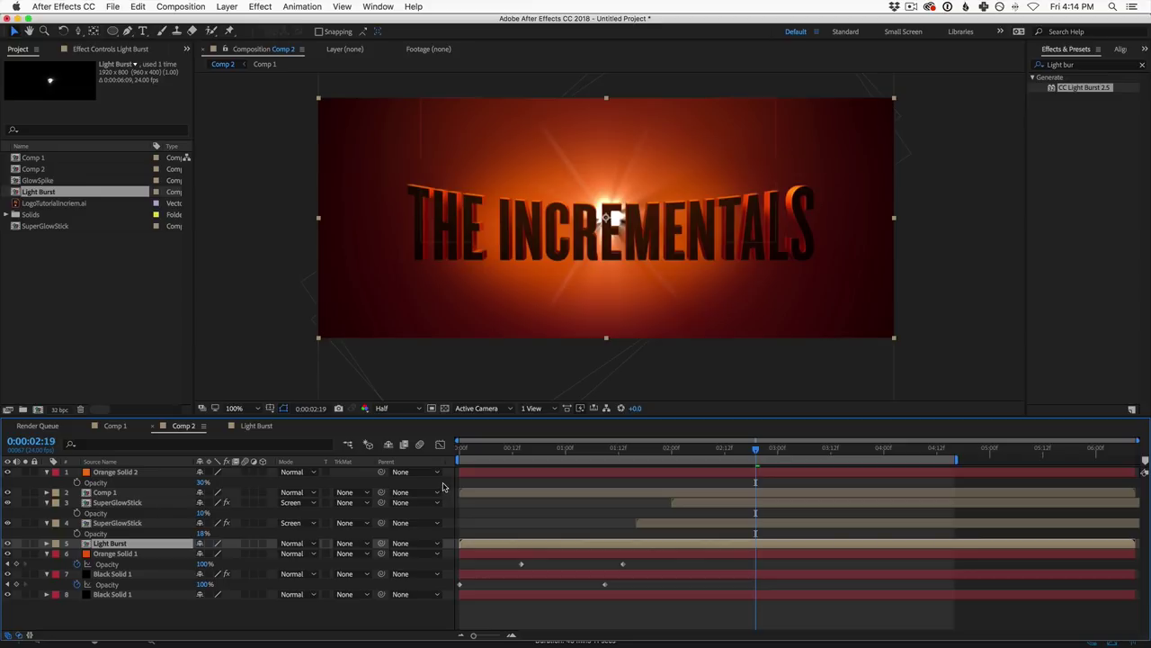
pyautogui.click(297, 543)
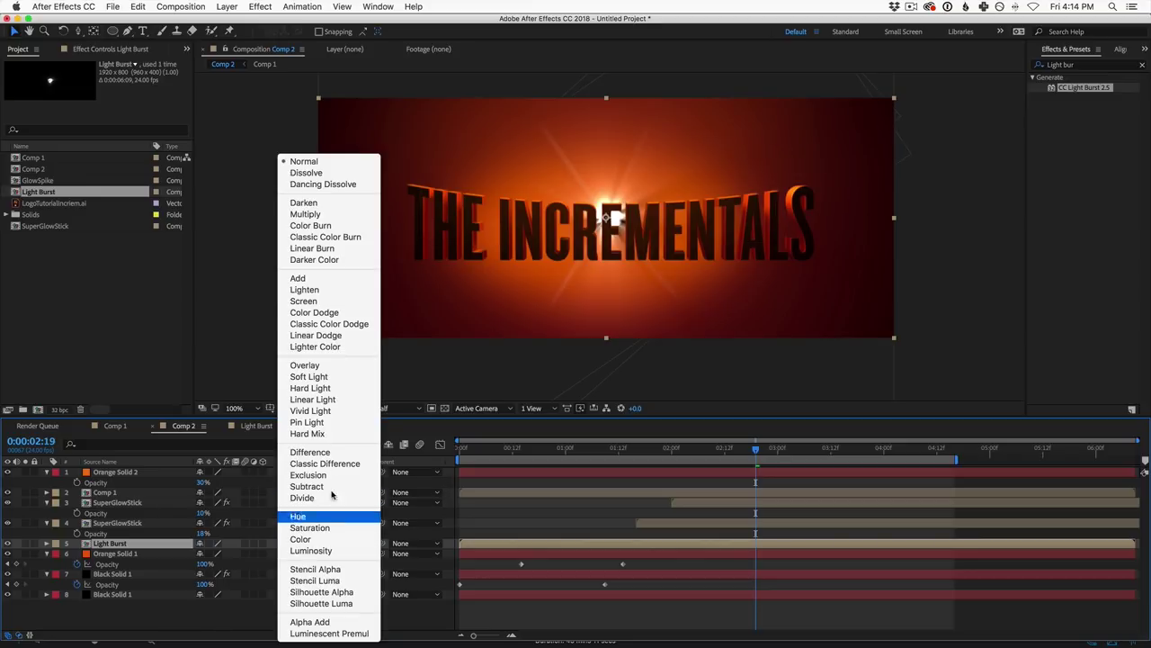
pyautogui.click(332, 301)
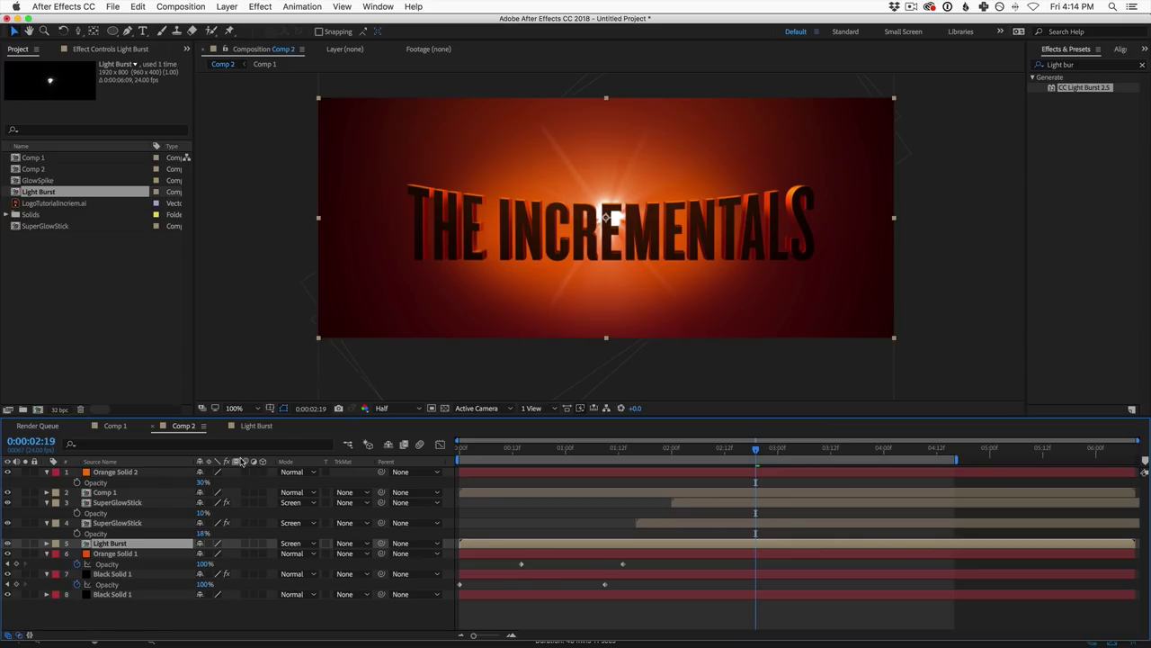
# Step: Raise the CC Light Burst intensity in the Light Burst comp to 1490, checking the look behind the title in Comp 2
pyautogui.click(258, 427)
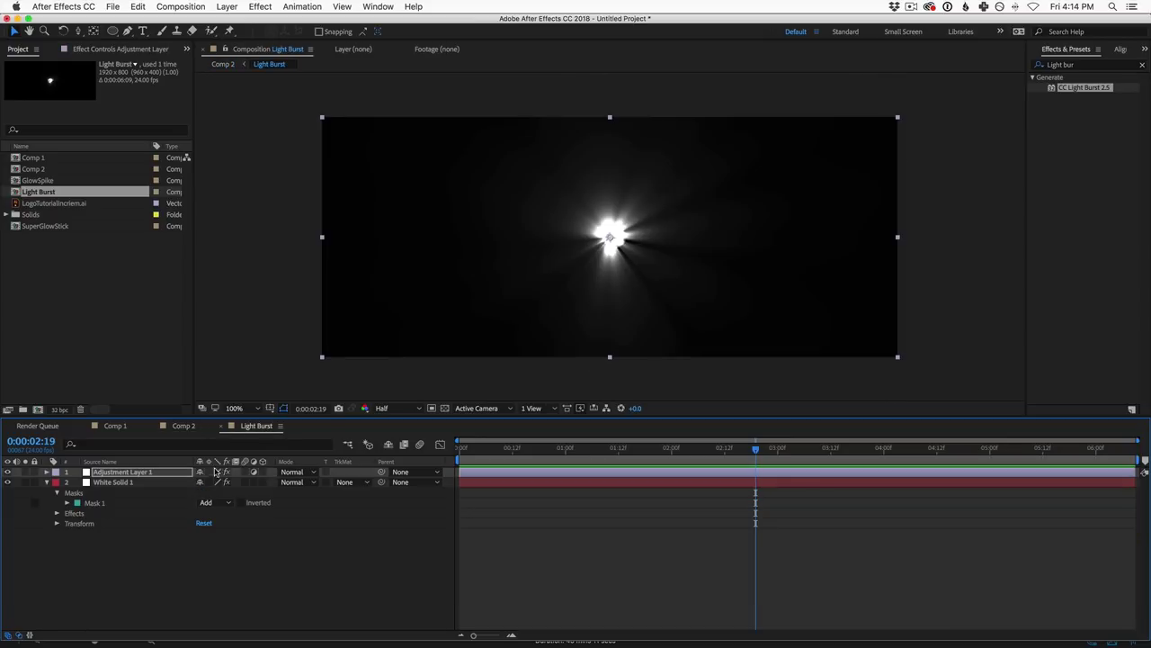
pyautogui.press('Return')
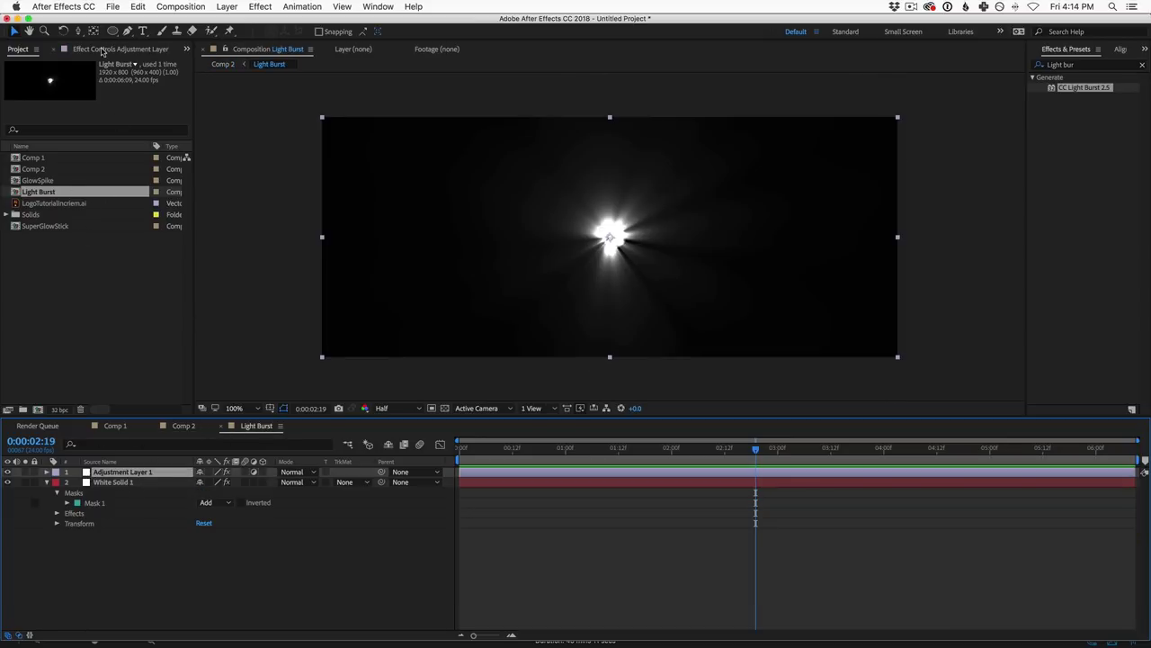
pyautogui.click(102, 51)
pyautogui.moveTo(116, 94); pyautogui.dragTo(173, 98)
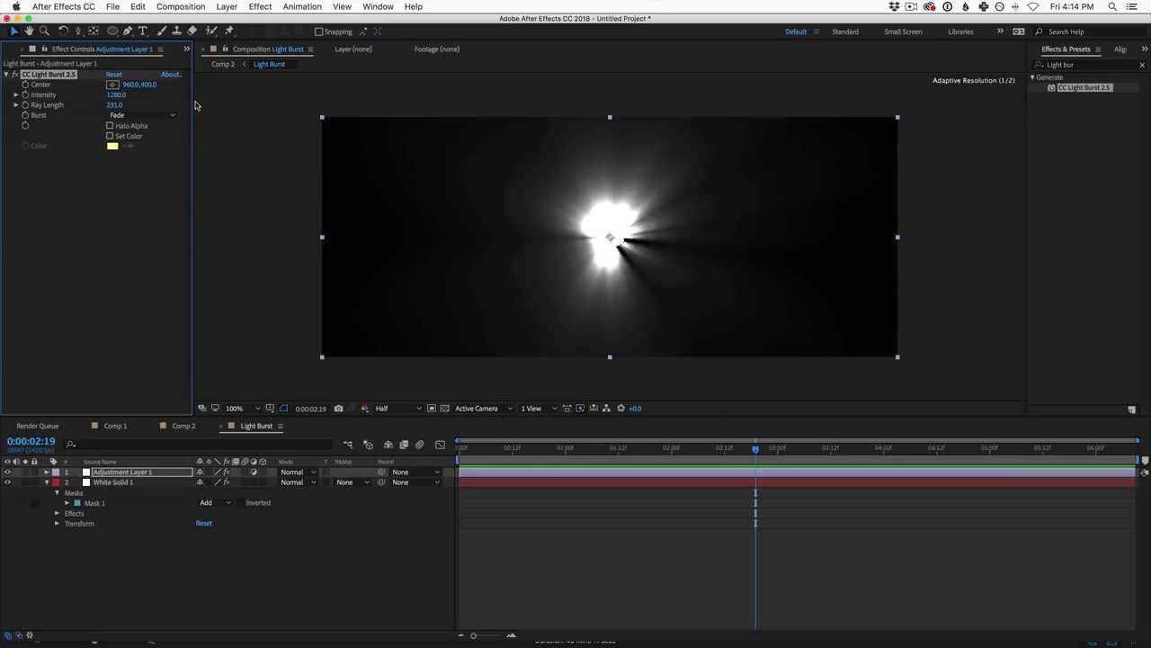
pyautogui.click(181, 426)
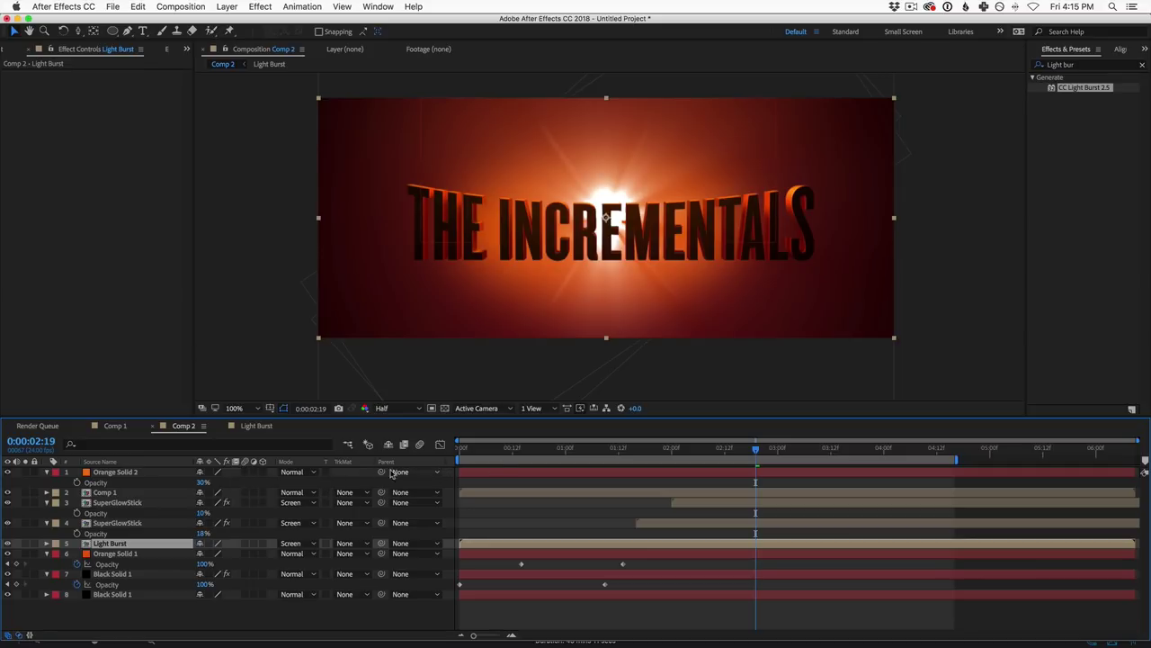
pyautogui.click(256, 426)
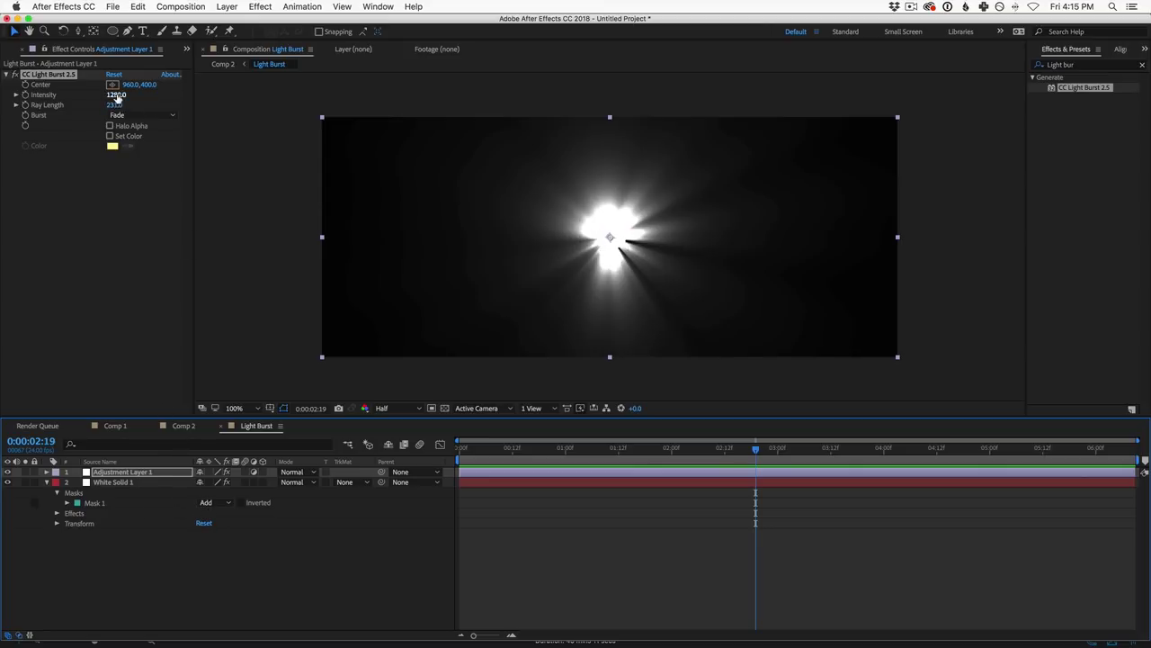
pyautogui.moveTo(116, 95); pyautogui.dragTo(128, 94)
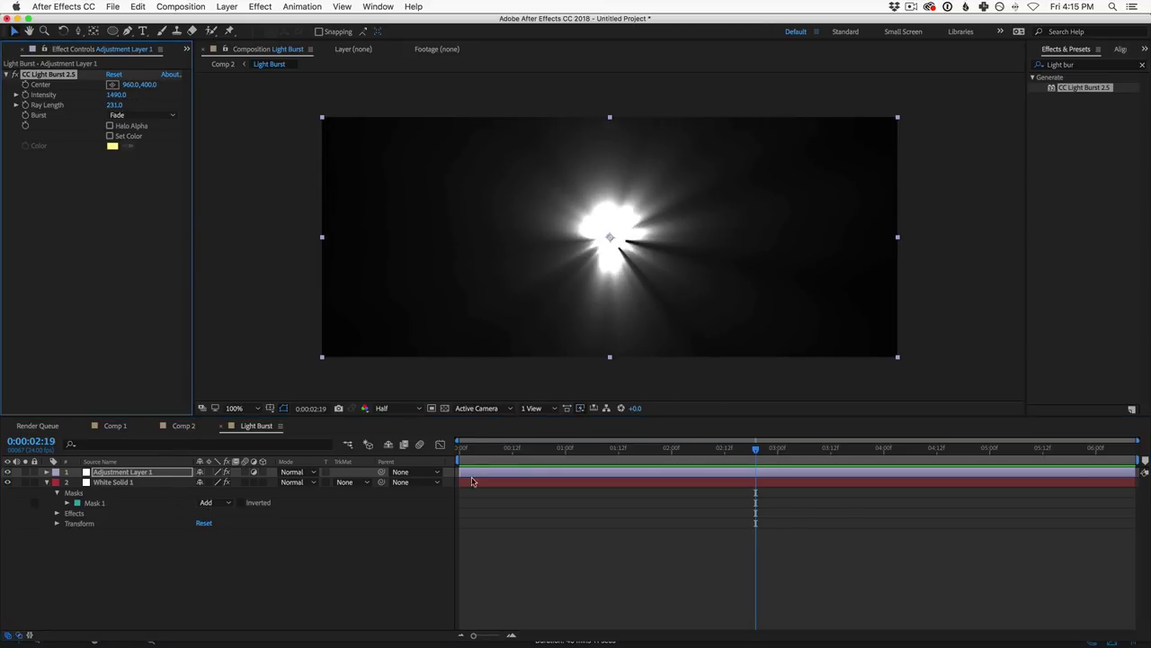
# Step: Keyframe the burst intensity to grow from a lower value at 0:00:00:00 to 1490 at about two seconds, and return to Comp 2
pyautogui.click(93, 435)
pyautogui.press('Home')
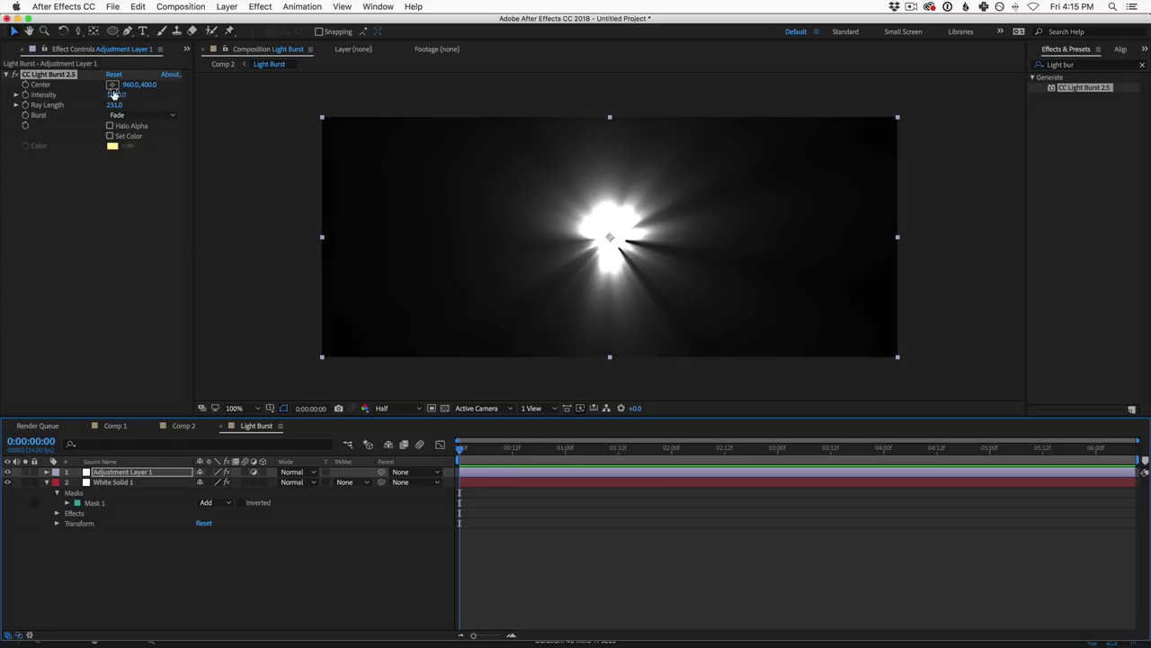
pyautogui.click(26, 95)
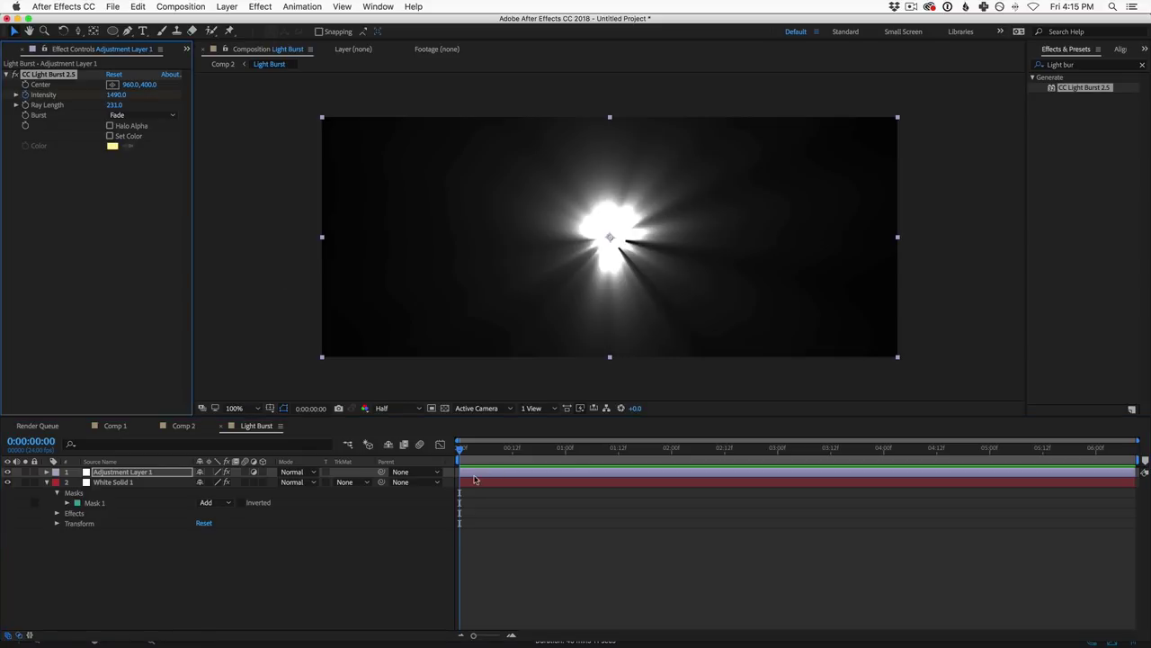
pyautogui.press('u')
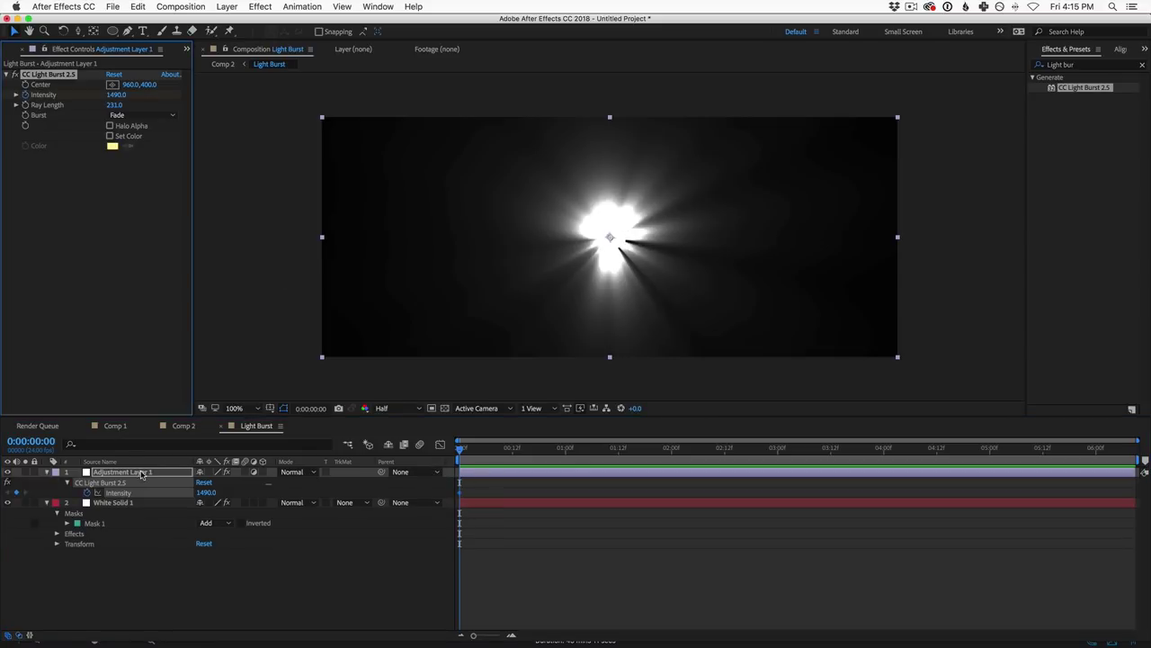
pyautogui.moveTo(460, 492); pyautogui.dragTo(680, 507)
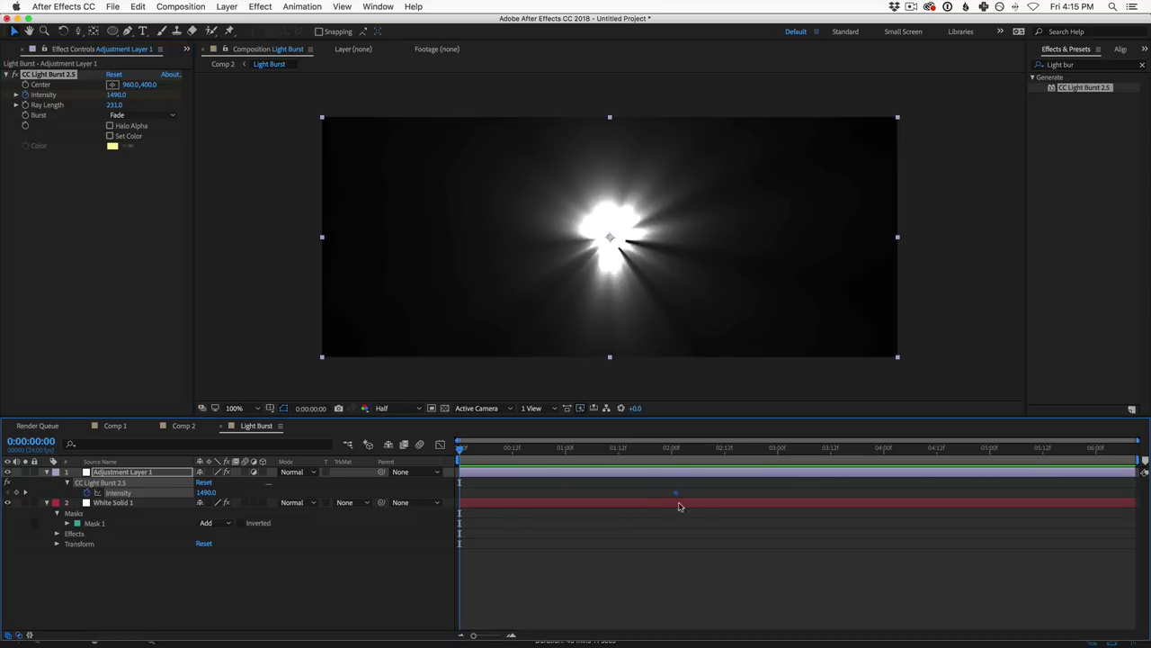
pyautogui.moveTo(115, 94)
pyautogui.mouseDown()
pyautogui.moveTo(56, 105)
pyautogui.moveTo(72, 107)
pyautogui.moveTo(65, 96)
pyautogui.moveTo(127, 107)
pyautogui.moveTo(103, 112)
pyautogui.mouseUp()
pyautogui.moveTo(461, 447)
pyautogui.mouseDown()
pyautogui.moveTo(714, 447)
pyautogui.moveTo(468, 447)
pyautogui.mouseUp()
pyautogui.moveTo(544, 479); pyautogui.dragTo(715, 488)
pyautogui.click(183, 426)
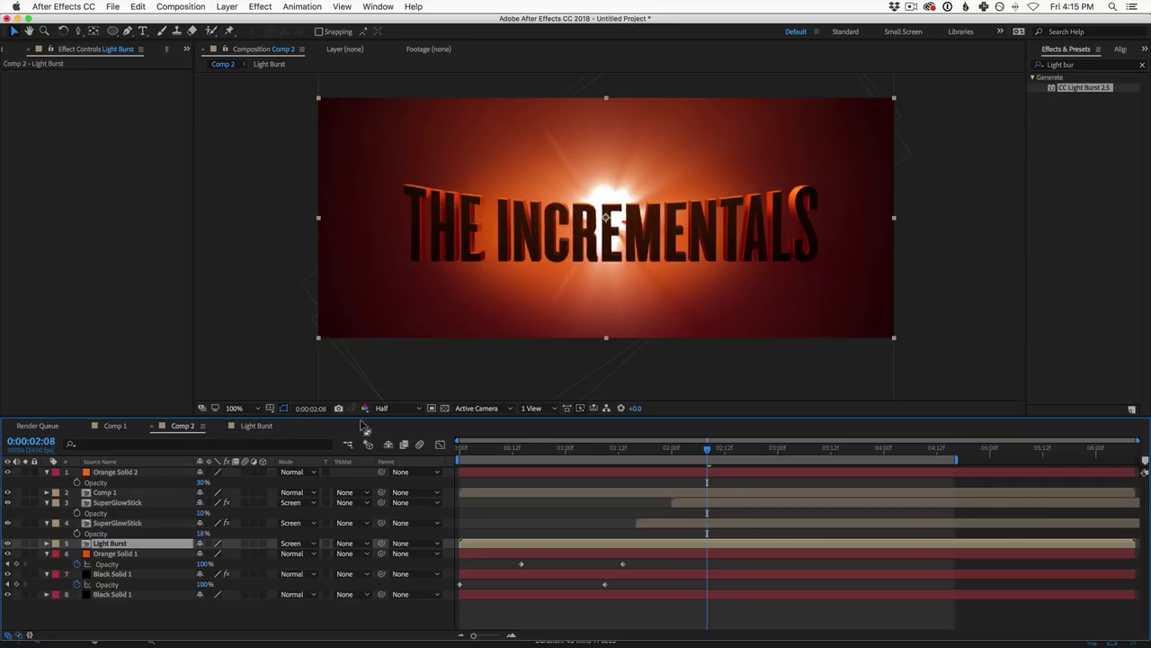
# Step: Shift the Light Burst layer in Comp 2 to start at about 0:00:01:20, shortly after the lower SuperGlowStick layer
pyautogui.moveTo(688, 450); pyautogui.dragTo(596, 462)
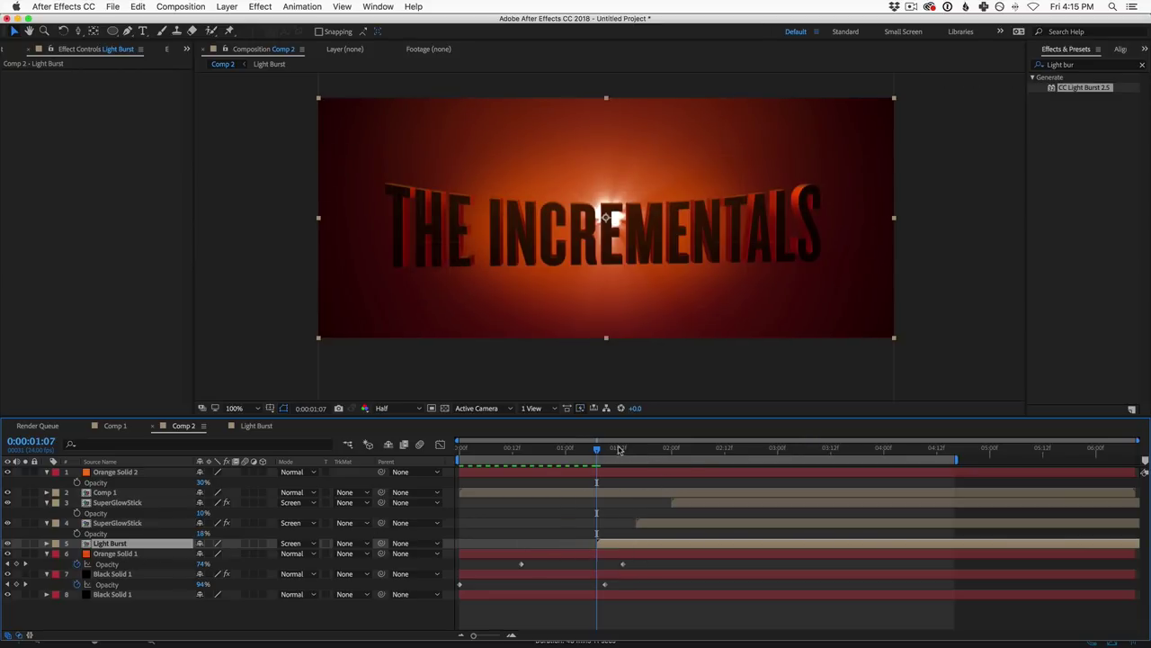
pyautogui.moveTo(627, 453); pyautogui.dragTo(654, 467)
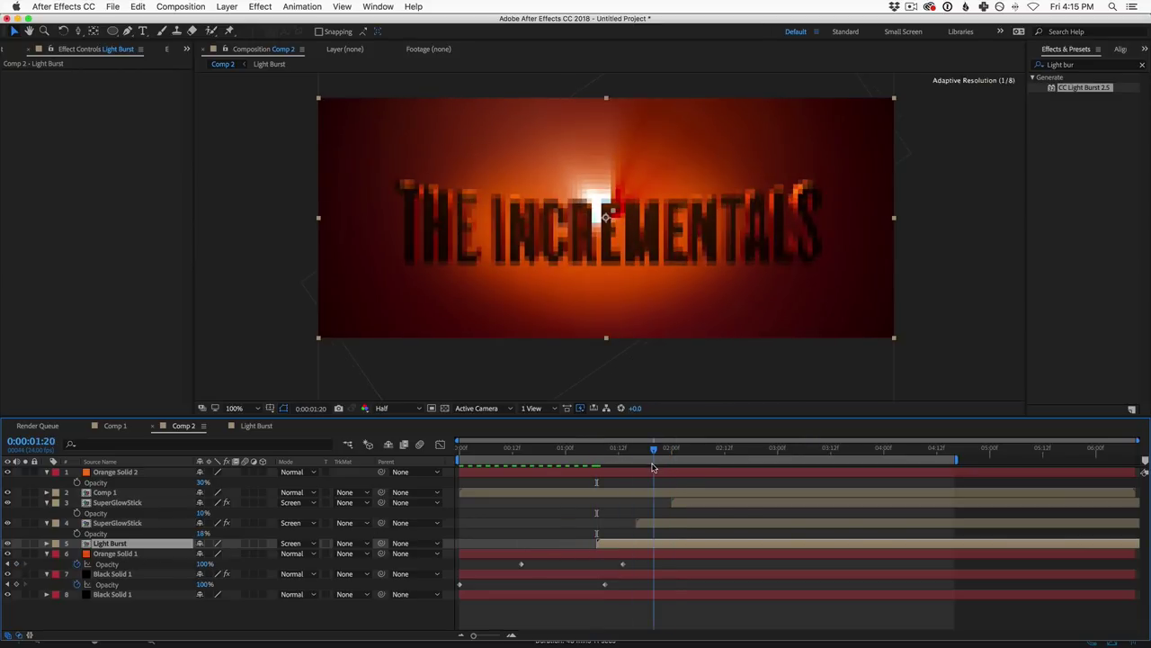
pyautogui.click(644, 524)
pyautogui.moveTo(631, 545); pyautogui.dragTo(683, 546)
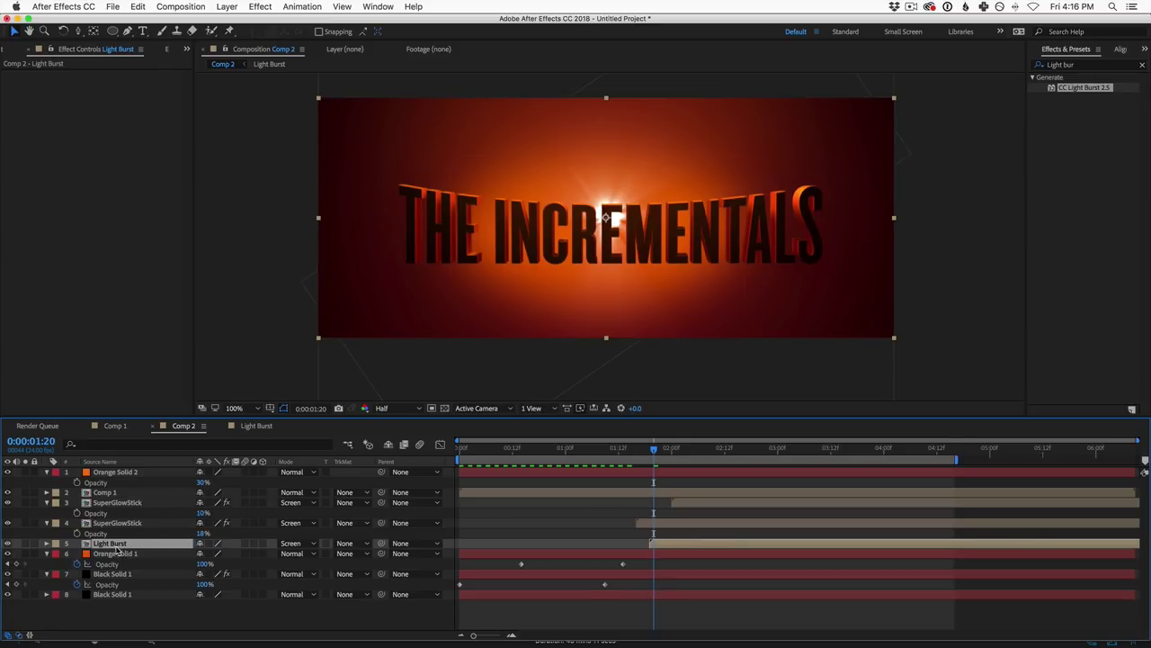
# Step: Keyframe the Light Burst layer's opacity from 0% at 0:00:01:20 to 100% at about three seconds
pyautogui.press('t')
pyautogui.click(76, 554)
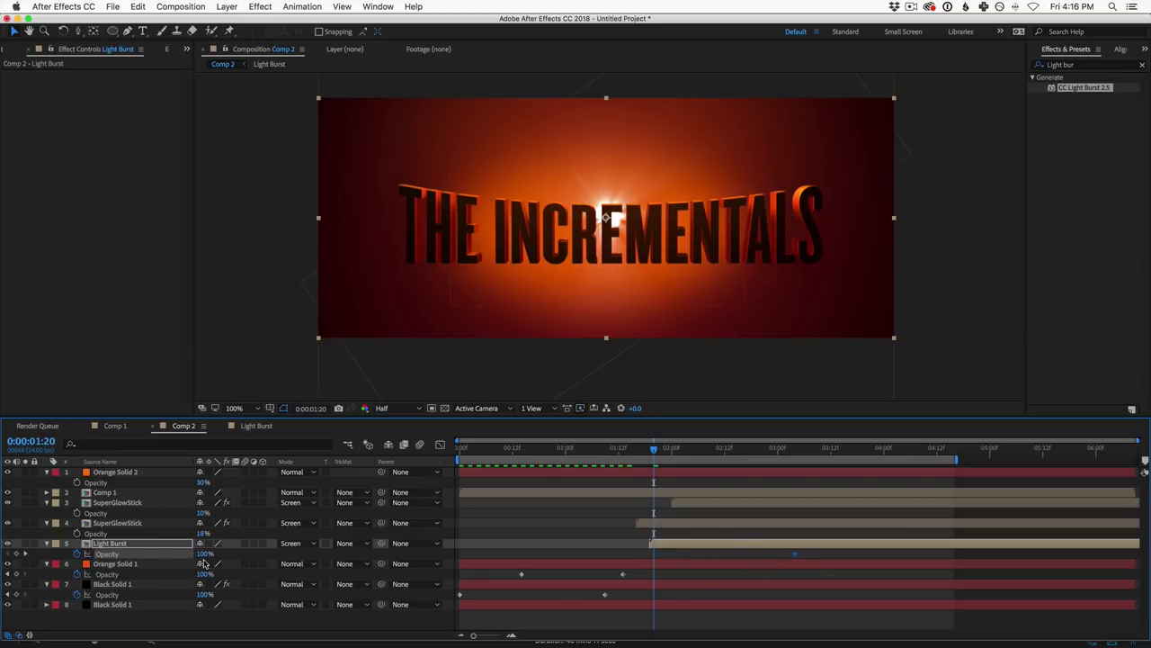
pyautogui.moveTo(205, 554); pyautogui.dragTo(50, 557)
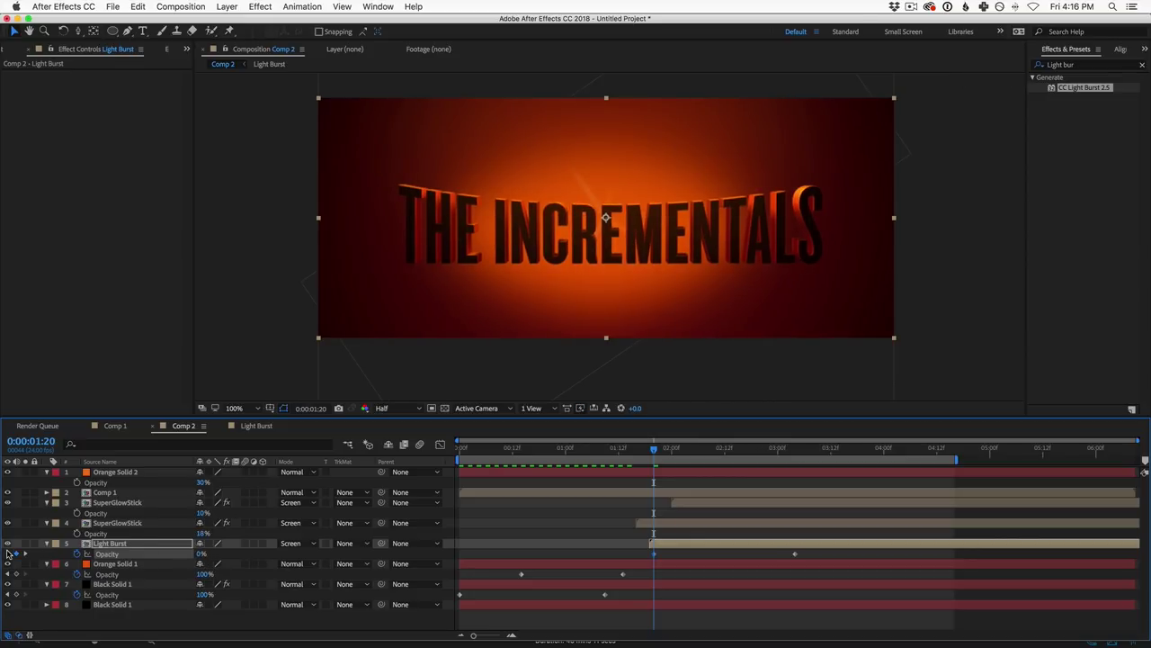
# Step: Retime the Light Burst layer's 100% opacity keyframe, previewing an earlier position and settling it at about 0:00:03:01
pyautogui.moveTo(794, 553); pyautogui.dragTo(723, 556)
pyautogui.press('space')
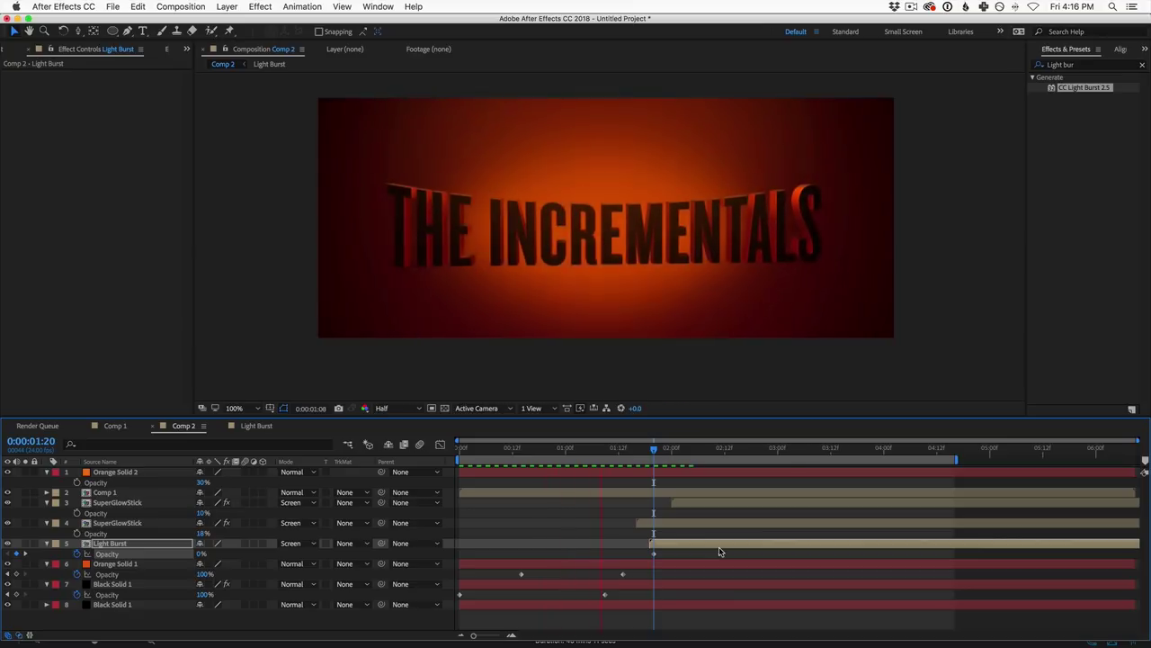
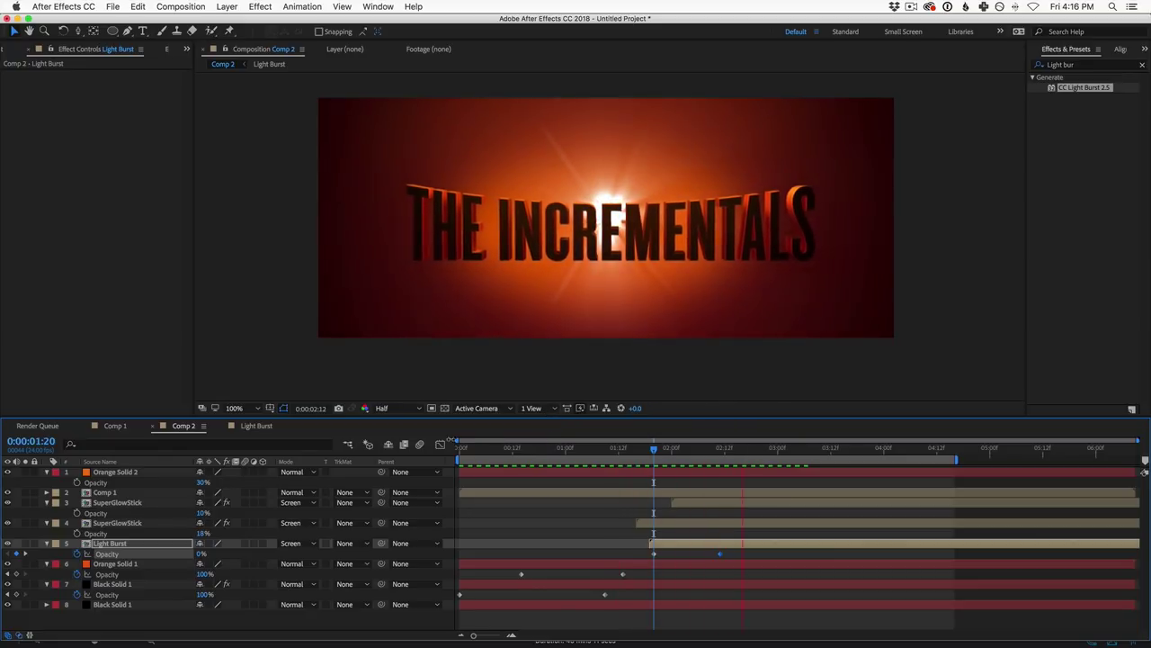
pyautogui.press('space')
pyautogui.moveTo(774, 449); pyautogui.dragTo(795, 449)
pyautogui.doubleClick(719, 554)
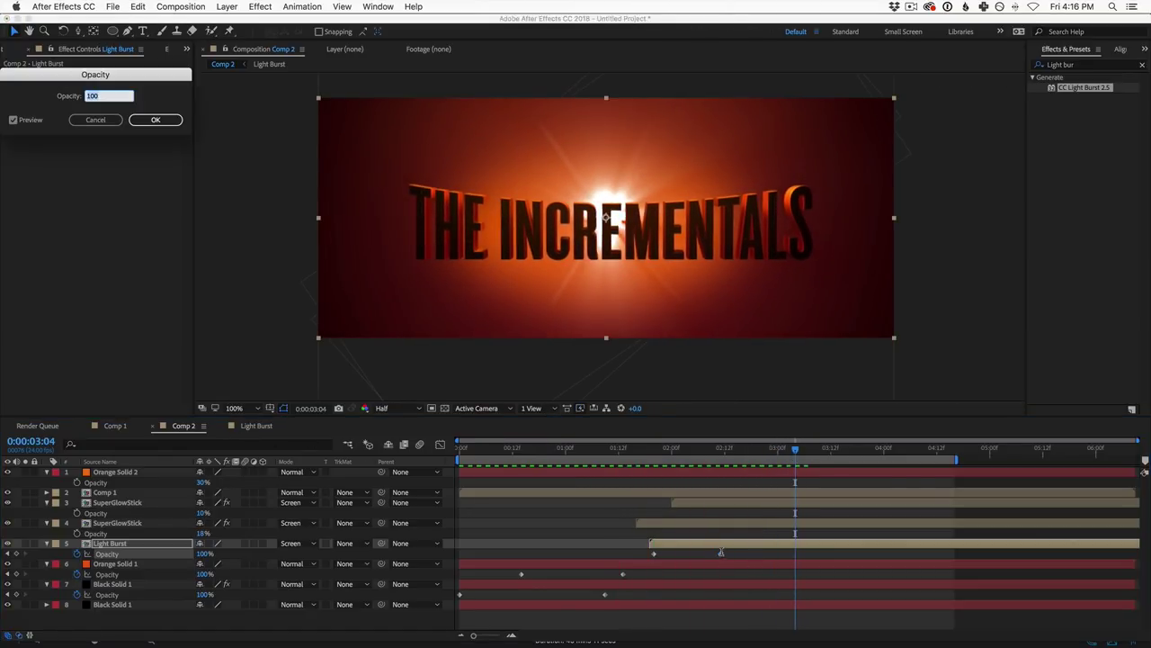
pyautogui.click(95, 119)
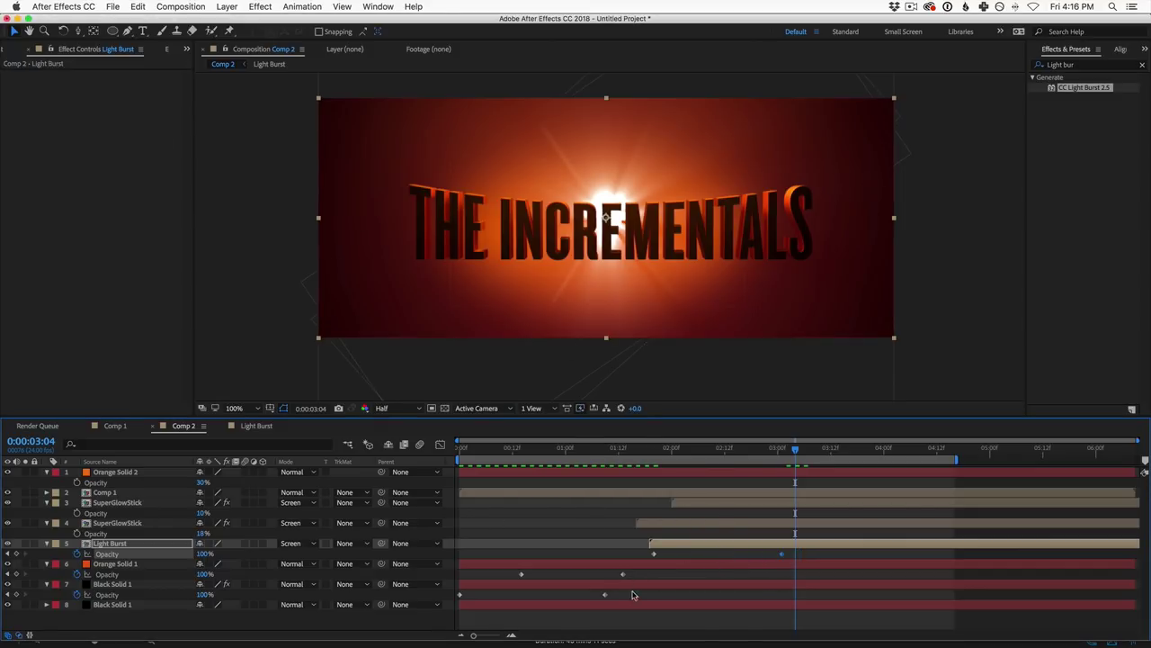
# Step: Delay Orange Solid 1's opacity keyframes to about 0:00:01:05 and 0:00:02:17, and the upper Black Solid 1's end opacity keyframe to 0:00:01:12
pyautogui.moveTo(608, 453); pyautogui.dragTo(618, 449)
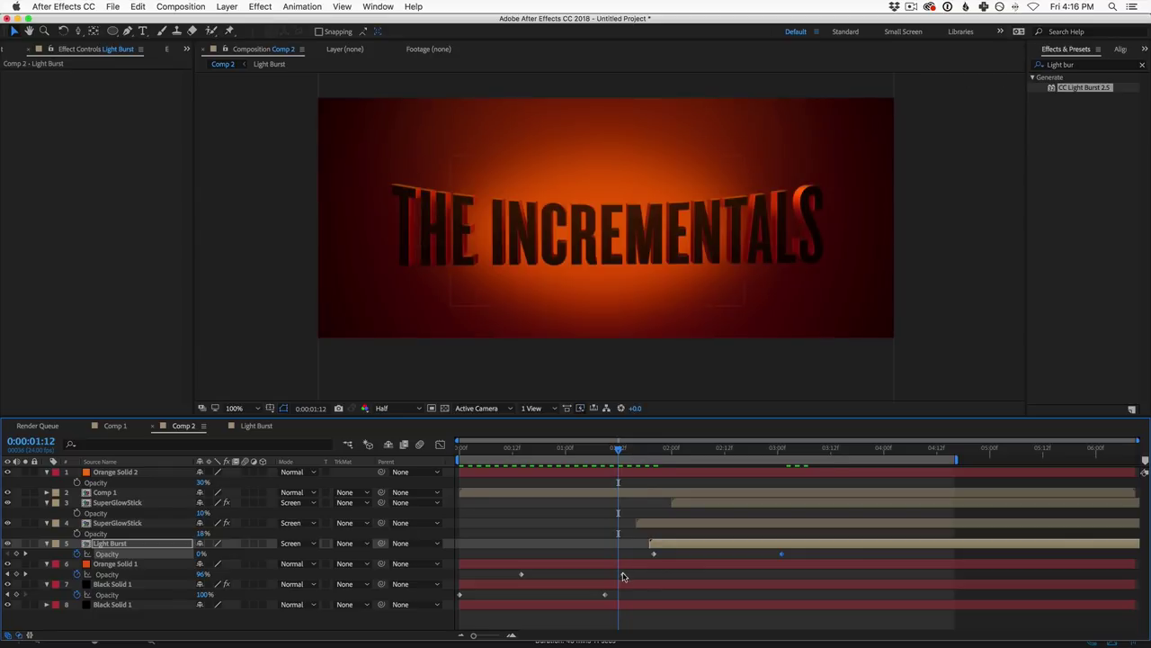
pyautogui.moveTo(622, 574); pyautogui.dragTo(737, 574)
pyautogui.moveTo(521, 574); pyautogui.dragTo(684, 594)
pyautogui.moveTo(578, 456); pyautogui.dragTo(610, 461)
pyautogui.moveTo(685, 598); pyautogui.dragTo(618, 595)
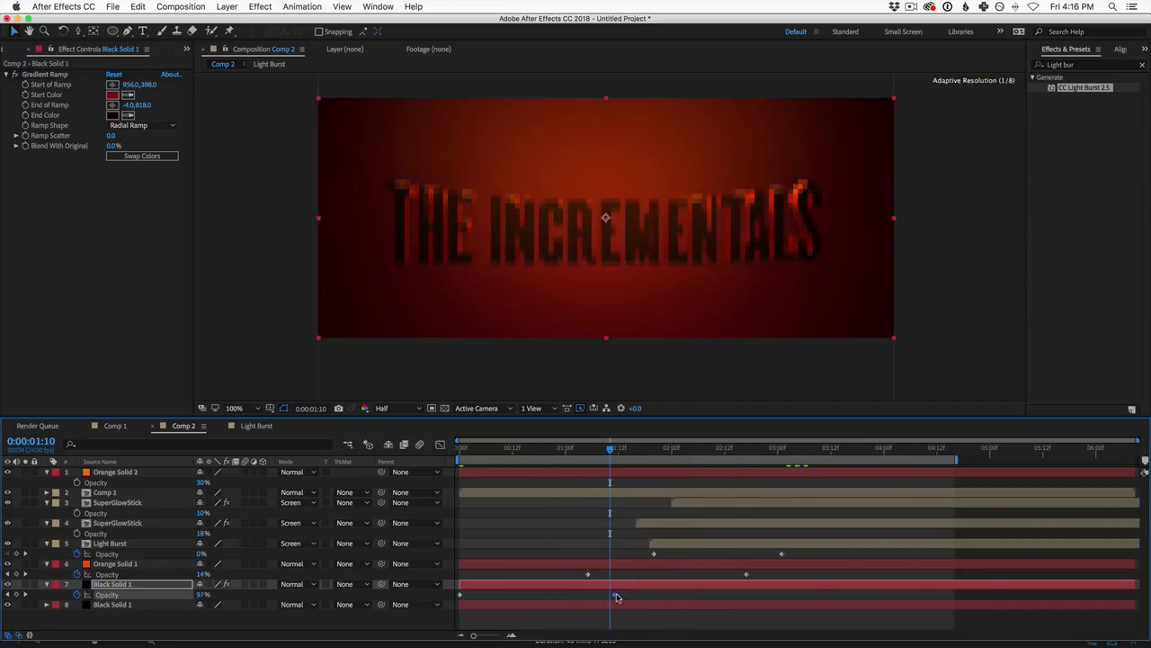
pyautogui.press('k')
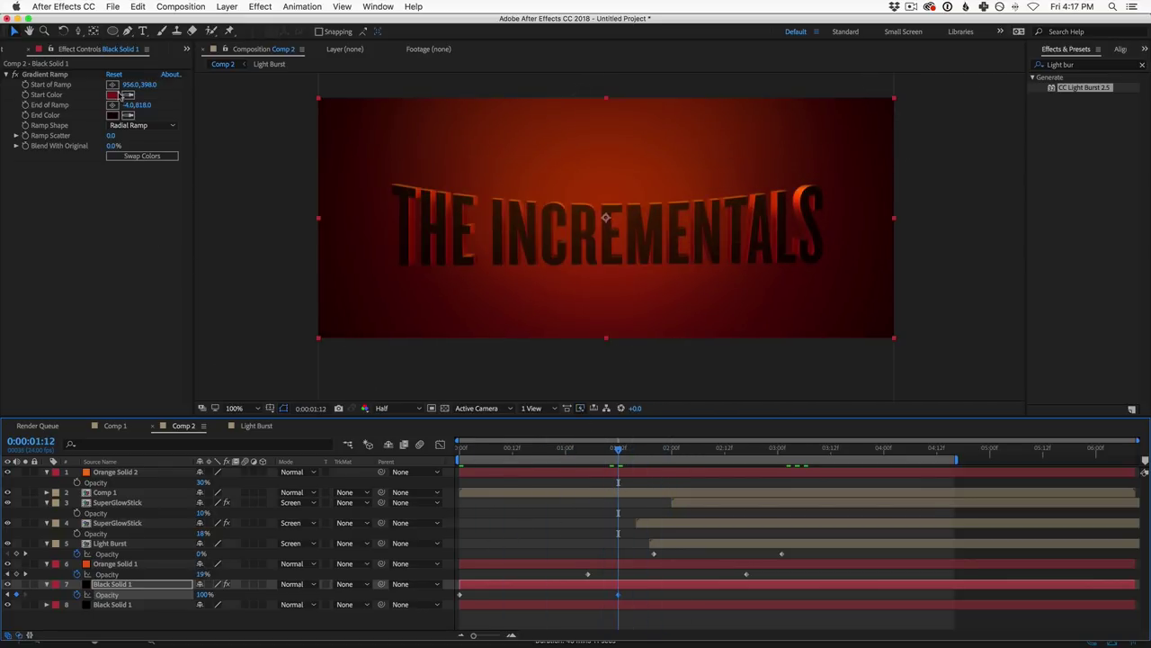
# Step: Change the Gradient Ramp start color on the upper Black Solid 1 to a brighter, saturated red of about #B10606
pyautogui.click(123, 585)
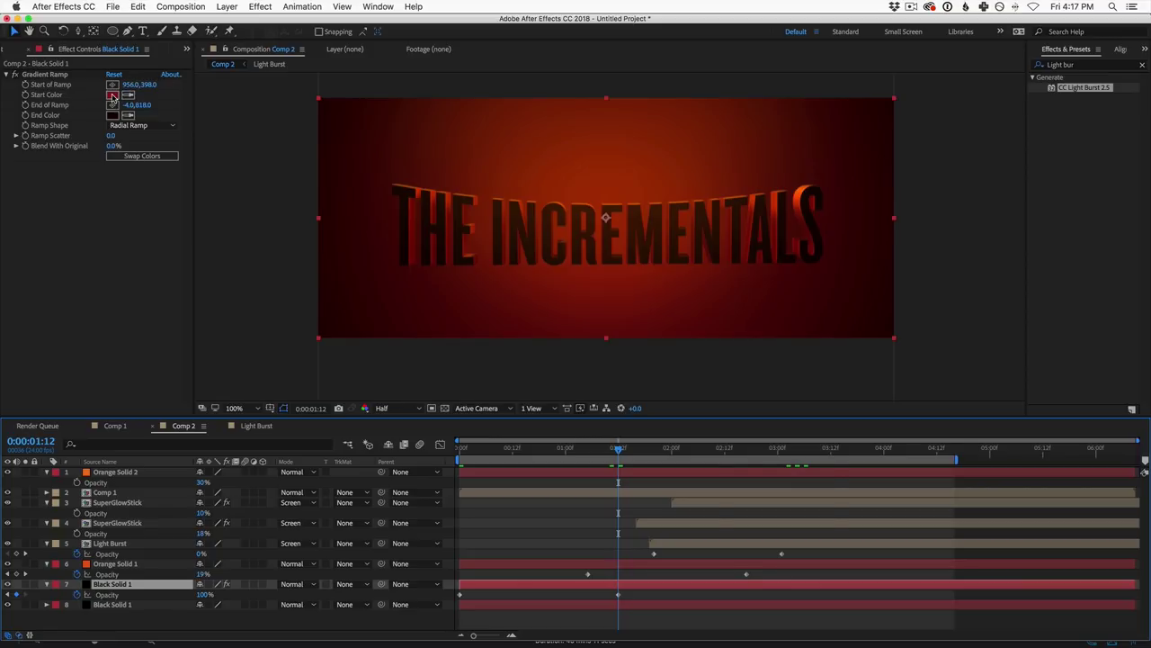
pyautogui.click(111, 96)
pyautogui.moveTo(668, 459); pyautogui.dragTo(683, 430)
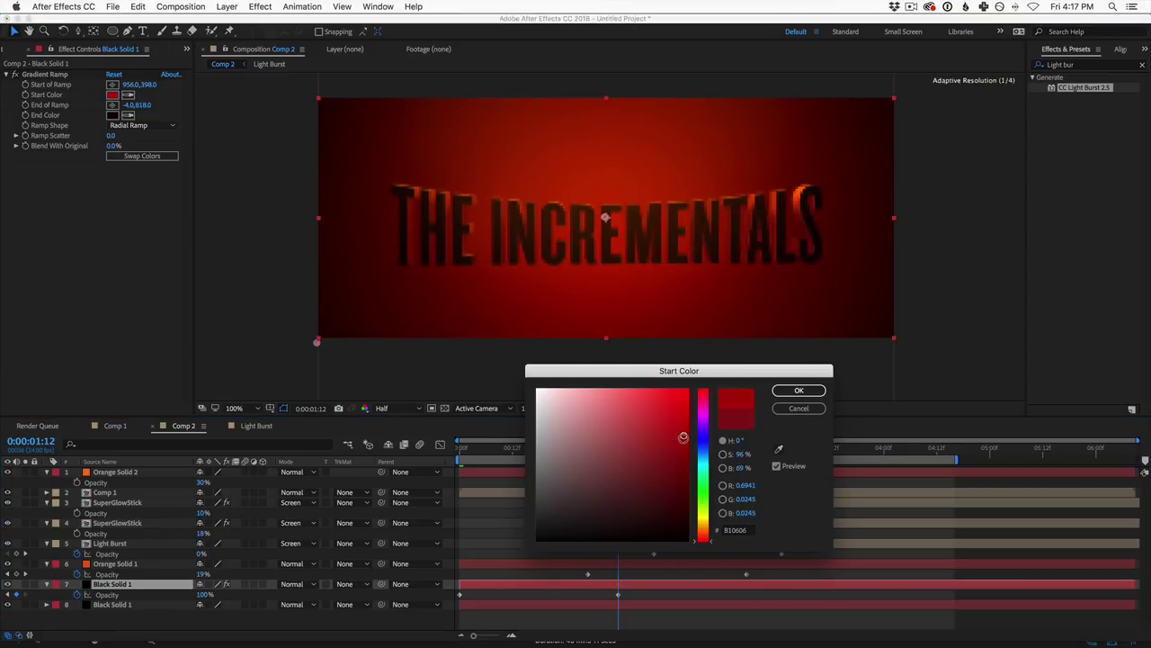
pyautogui.click(799, 390)
# Step: Move Orange Solid 1's first opacity keyframe back to about 0:00:00:18 and preview the glow fading in
pyautogui.click(173, 563)
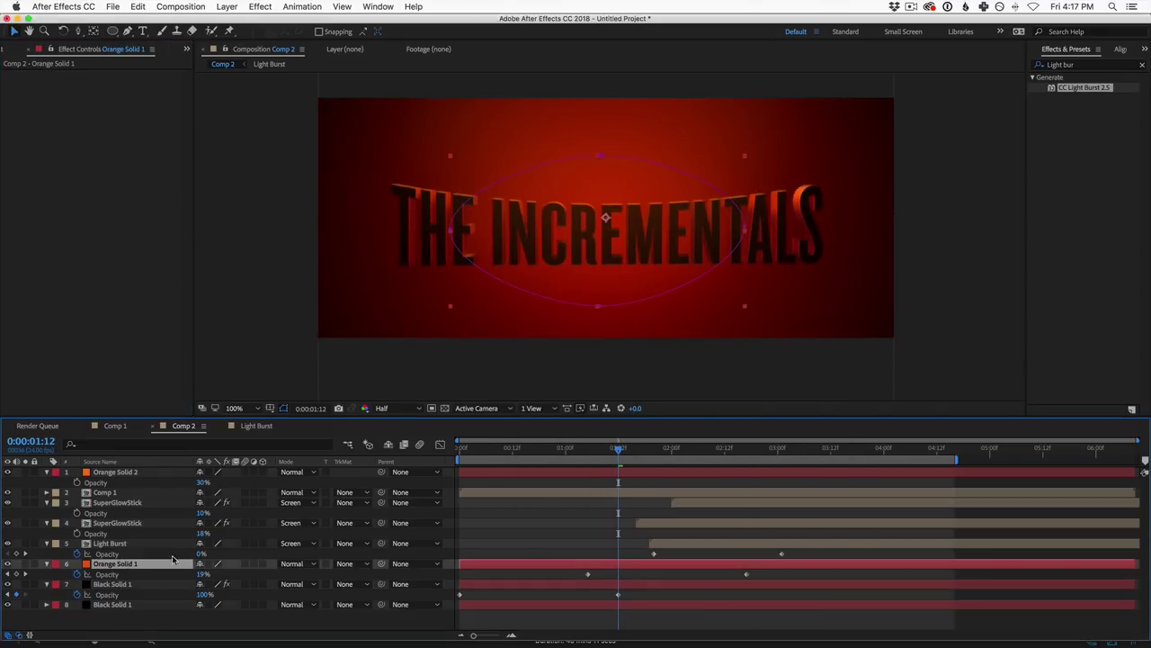
pyautogui.moveTo(587, 576); pyautogui.dragTo(539, 574)
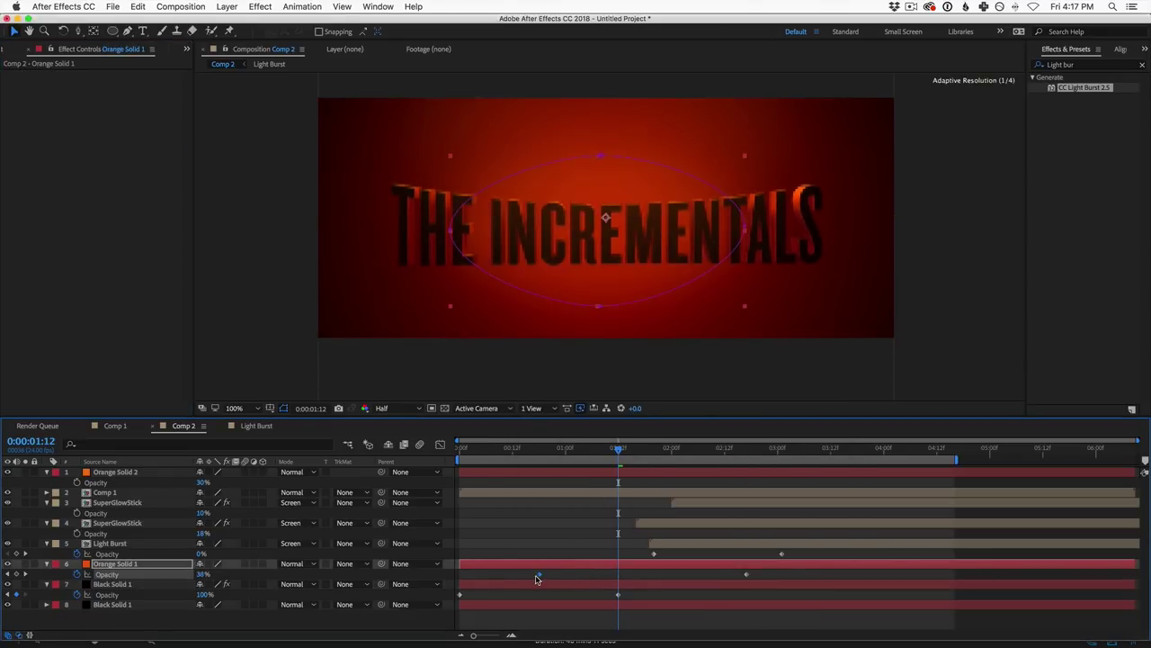
pyautogui.moveTo(620, 450); pyautogui.dragTo(681, 484)
pyautogui.press('space')
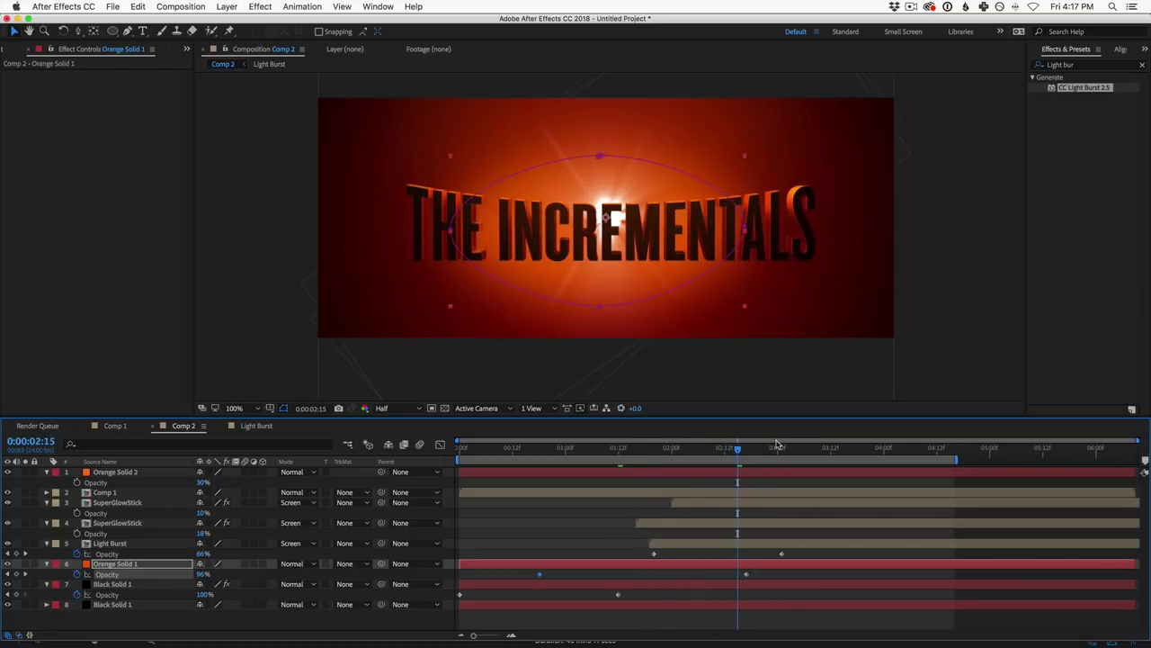
# Step: Scale the Light Burst layer to 114% and move its end opacity keyframe to about 0:00:03:08
pyautogui.click(110, 543)
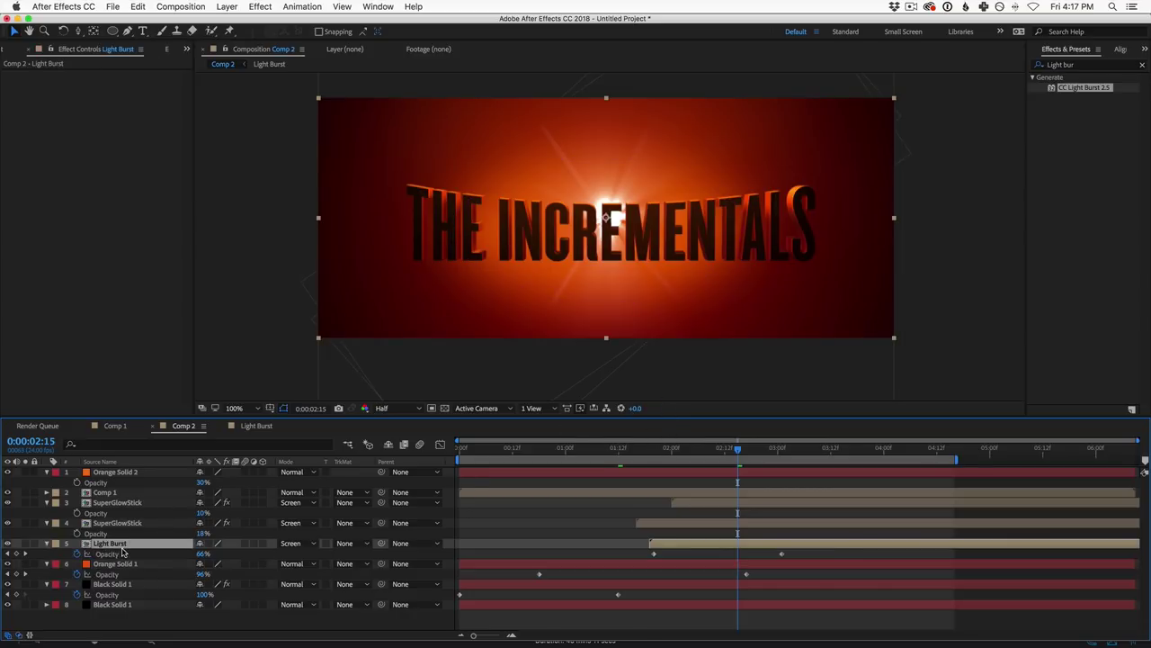
pyautogui.press('s')
pyautogui.moveTo(212, 554); pyautogui.dragTo(225, 555)
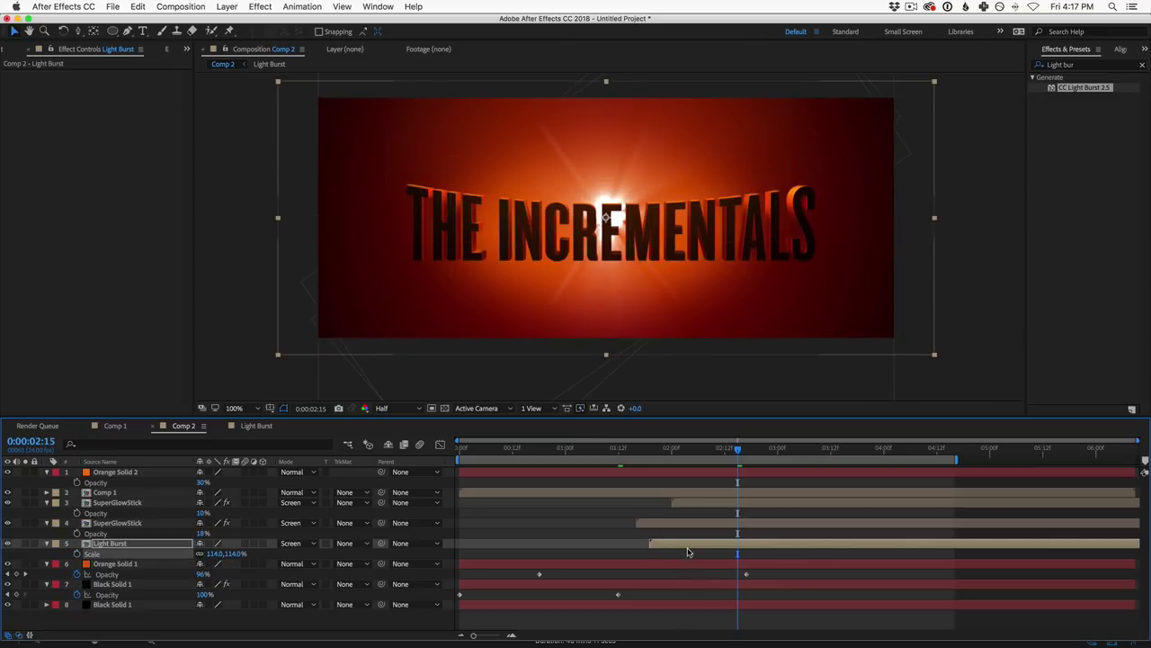
pyautogui.press('t')
pyautogui.click(812, 554)
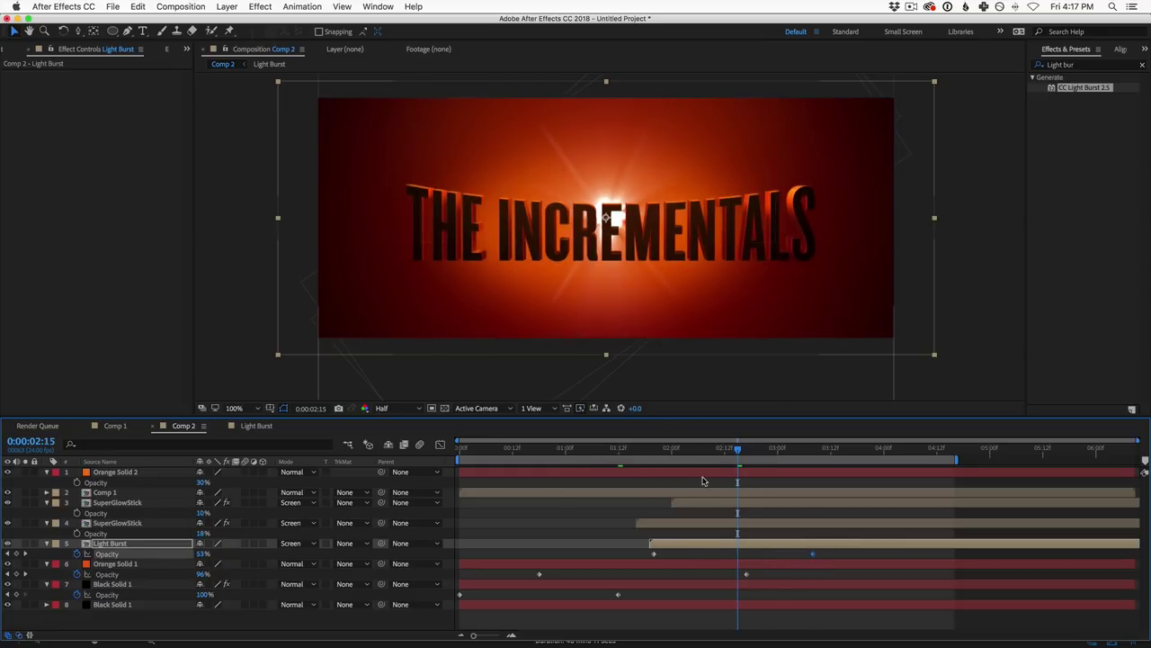
pyautogui.moveTo(703, 448); pyautogui.dragTo(804, 481)
# Step: In Comp 1, shift Camera 1's last two position keyframes earlier to about 0:00:02:18 and 0:00:03:11, and check the timing in Comp 2
pyautogui.click(114, 425)
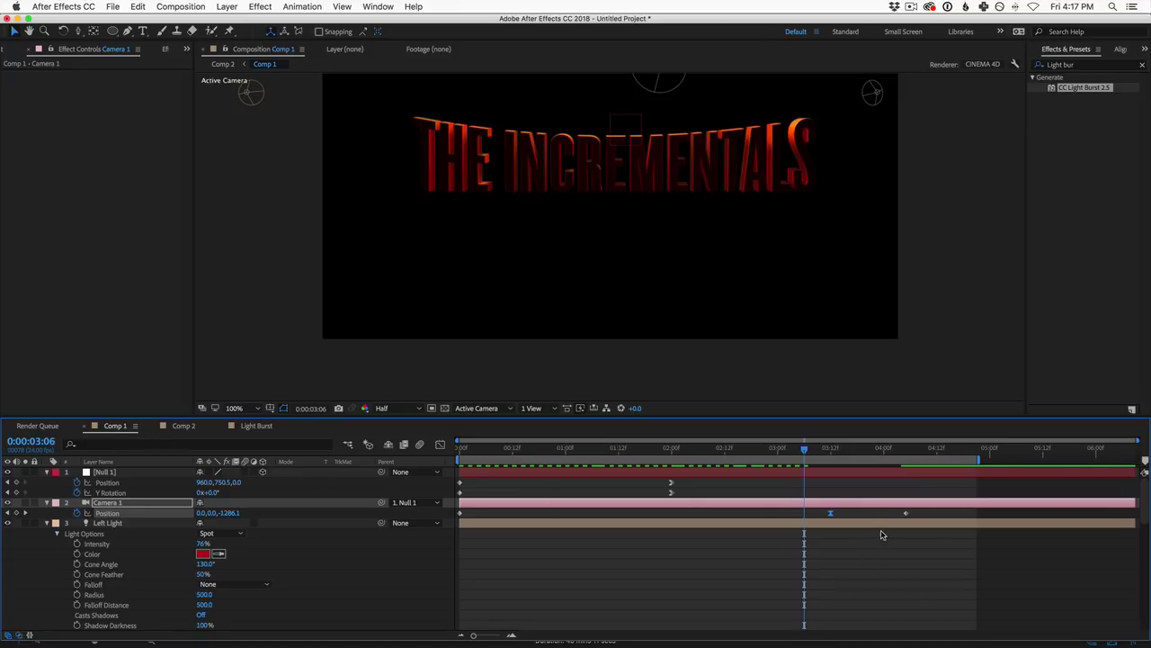
pyautogui.moveTo(928, 515); pyautogui.dragTo(752, 513)
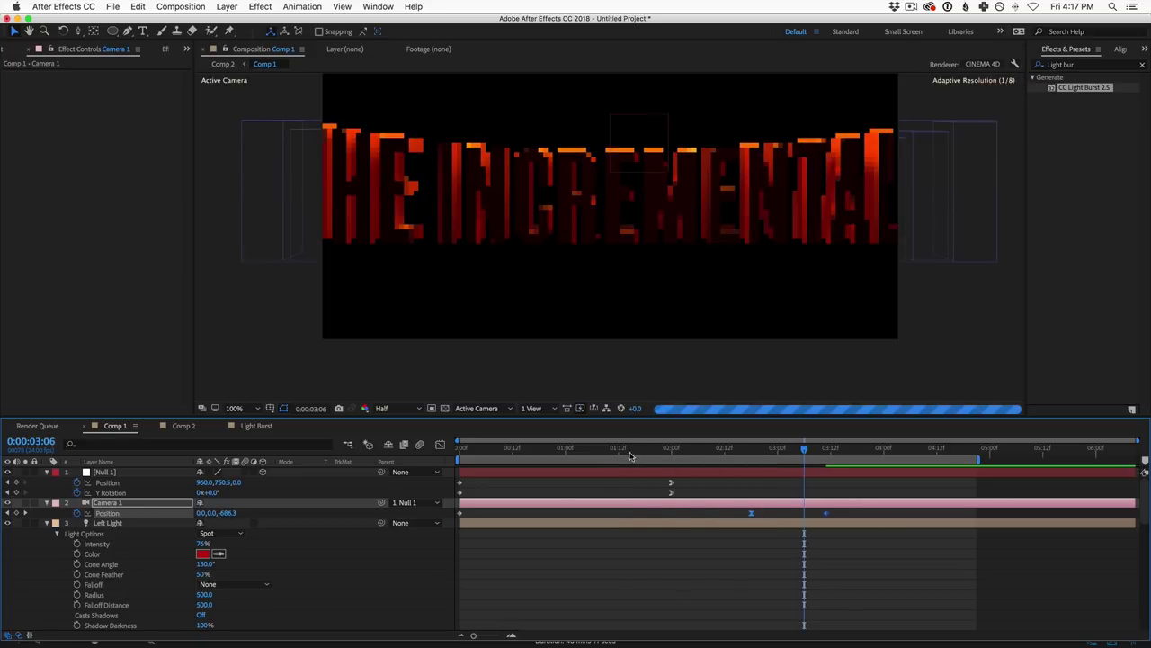
pyautogui.click(184, 426)
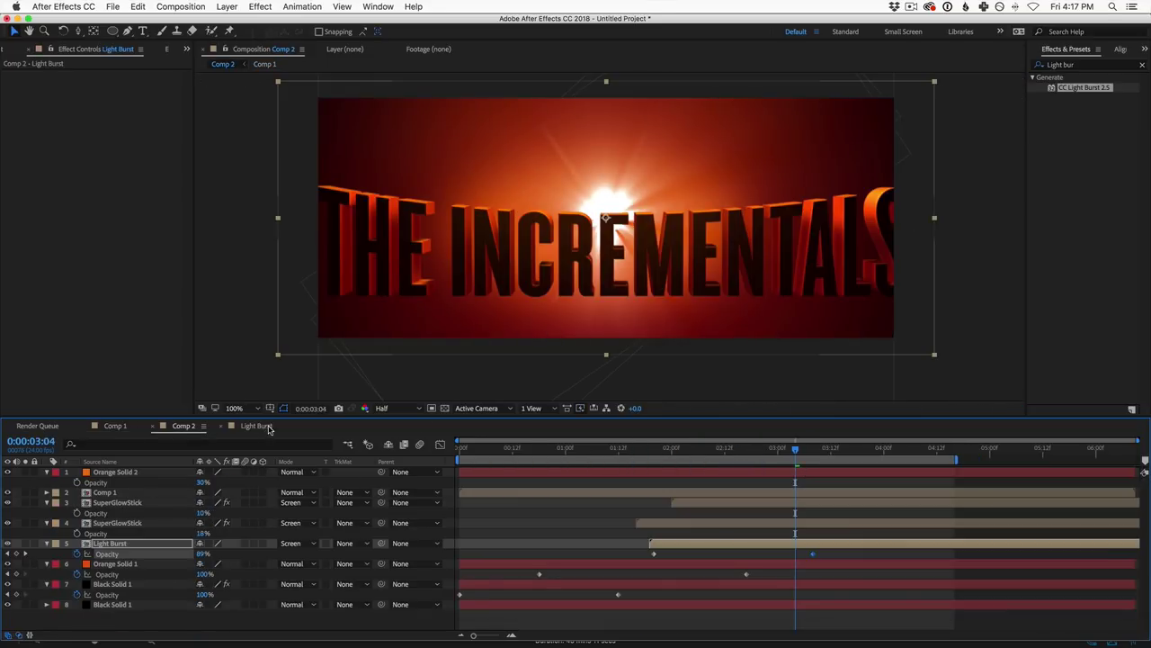
pyautogui.moveTo(732, 450); pyautogui.dragTo(823, 492)
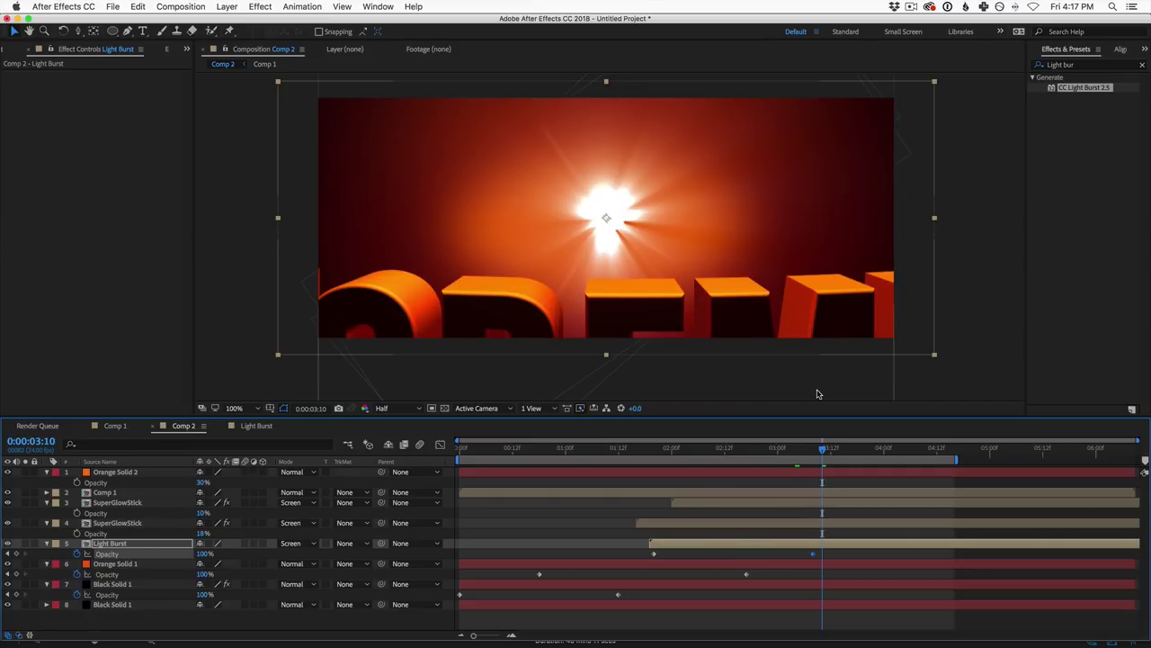
pyautogui.moveTo(775, 456); pyautogui.dragTo(766, 567)
# Step: Apply Easy Ease to all opacity keyframes on the Light Burst, Orange Solid 1 and upper Black Solid 1 layers
pyautogui.moveTo(835, 549); pyautogui.dragTo(474, 624)
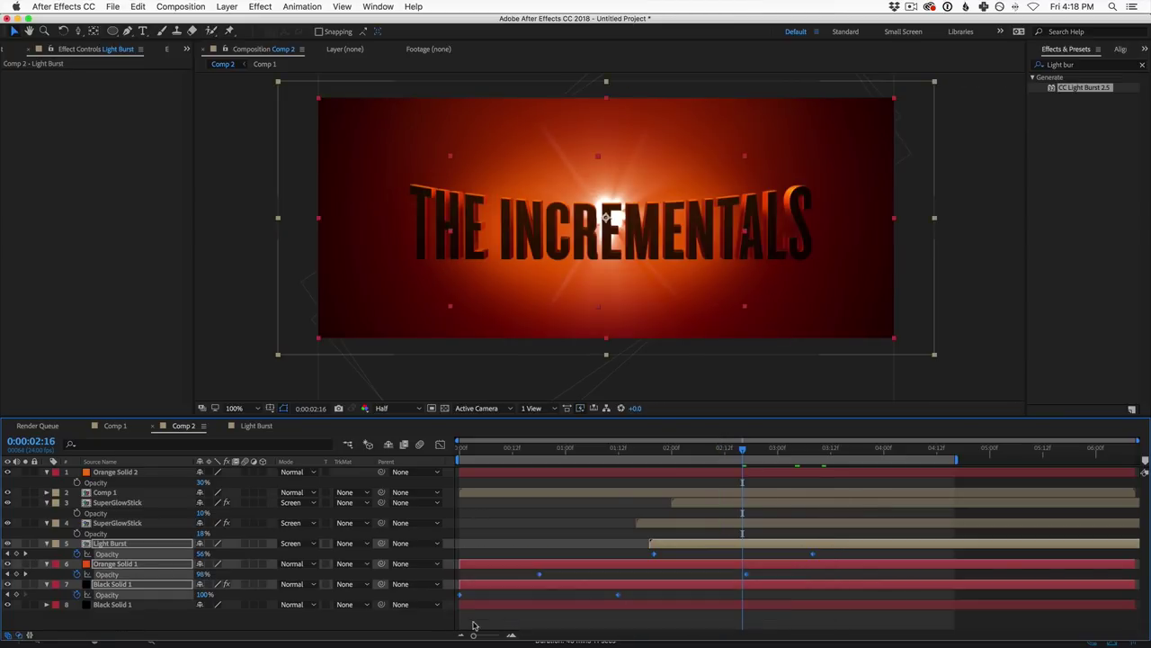
pyautogui.rightClick(654, 557)
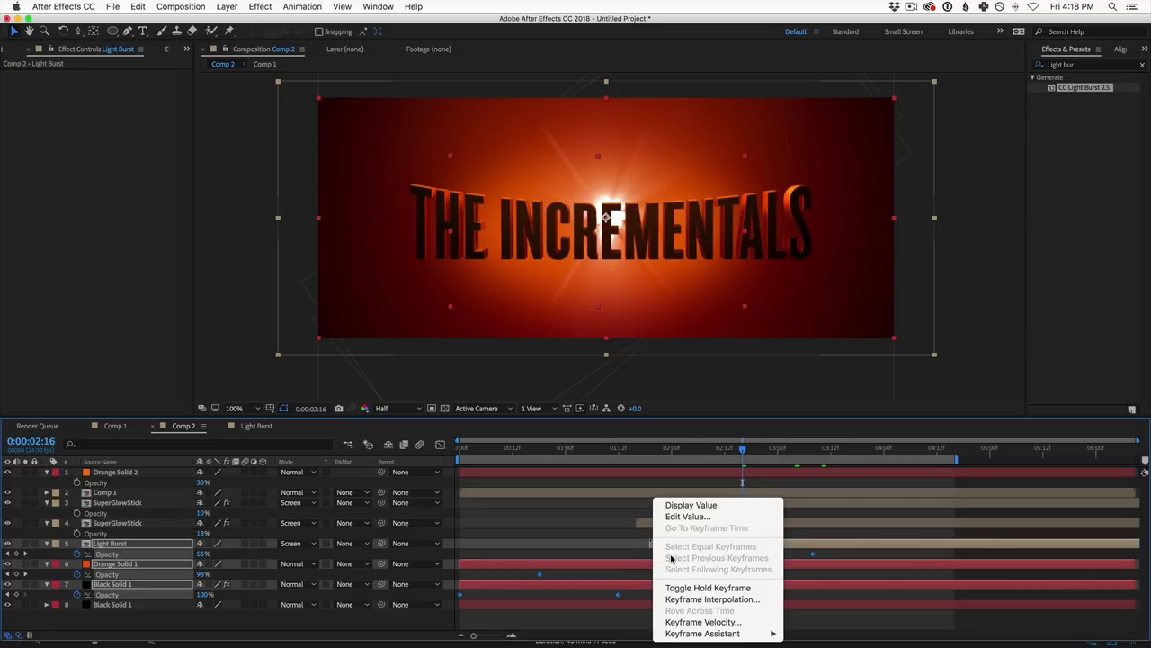
pyautogui.moveTo(730, 635)
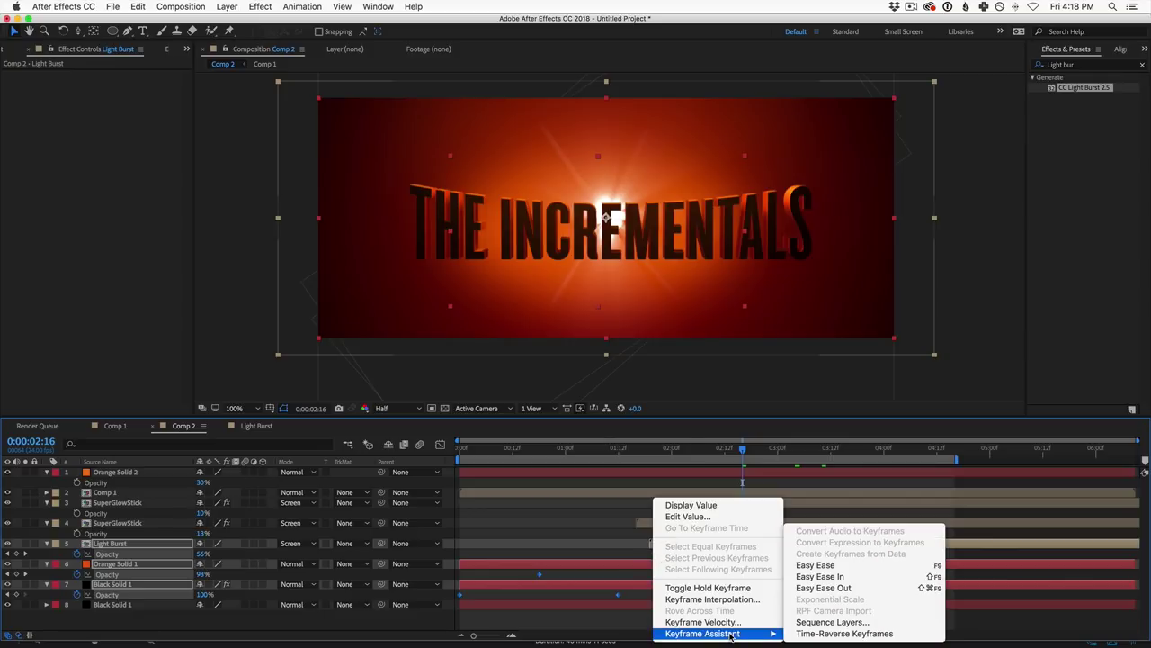
pyautogui.click(831, 567)
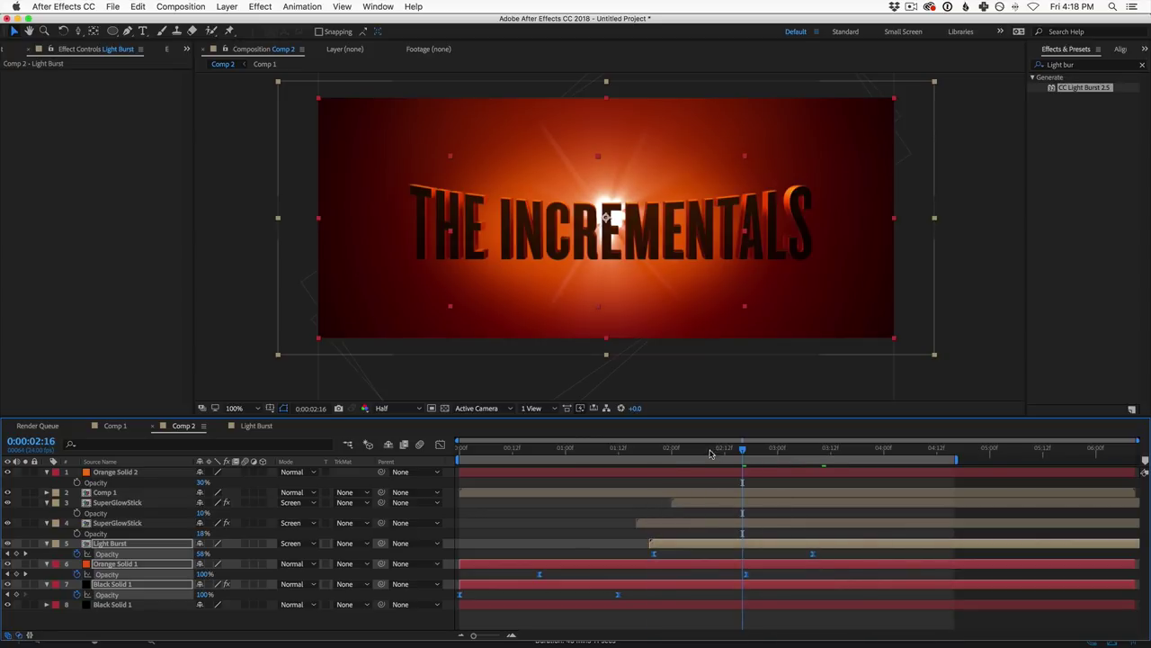
pyautogui.moveTo(710, 454); pyautogui.dragTo(778, 454)
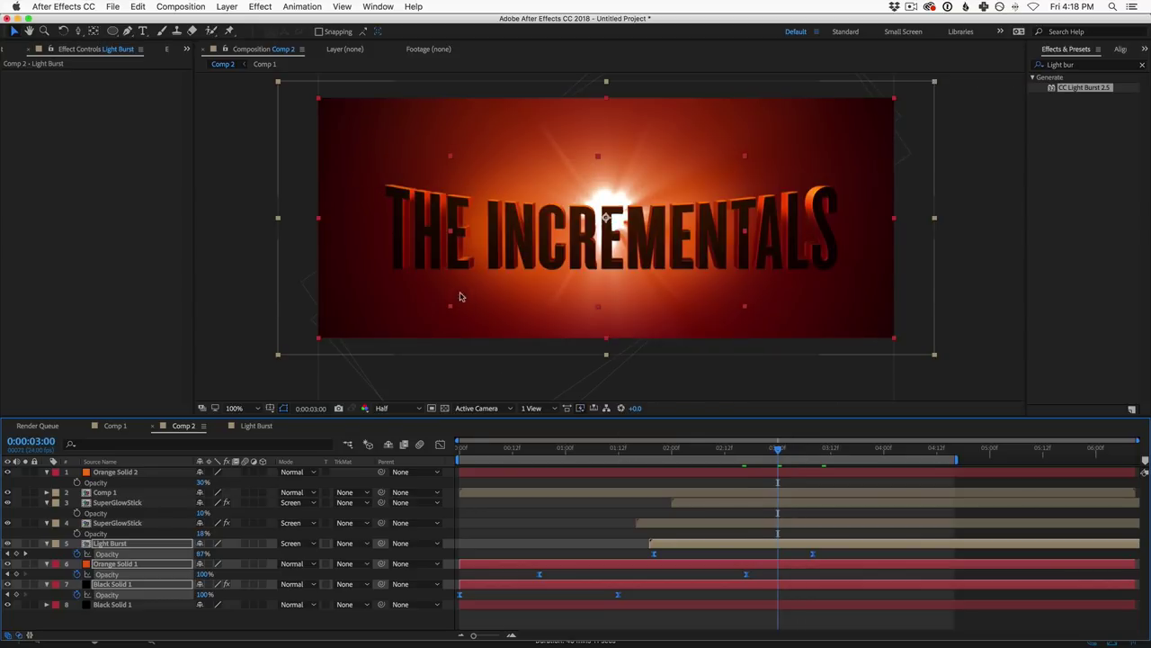
# Step: Create a 1920 x 800 px solid in Comp 2 with a light yellow-orange color of #E9C16C
pyautogui.click(226, 6)
pyautogui.moveTo(237, 20)
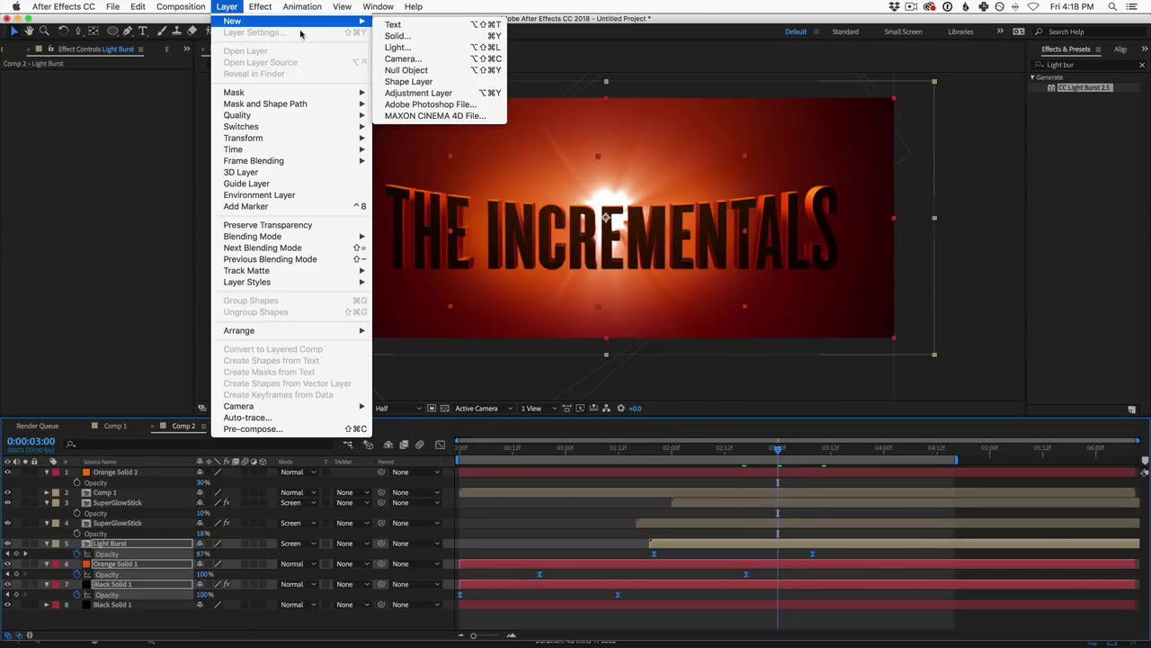
pyautogui.click(438, 37)
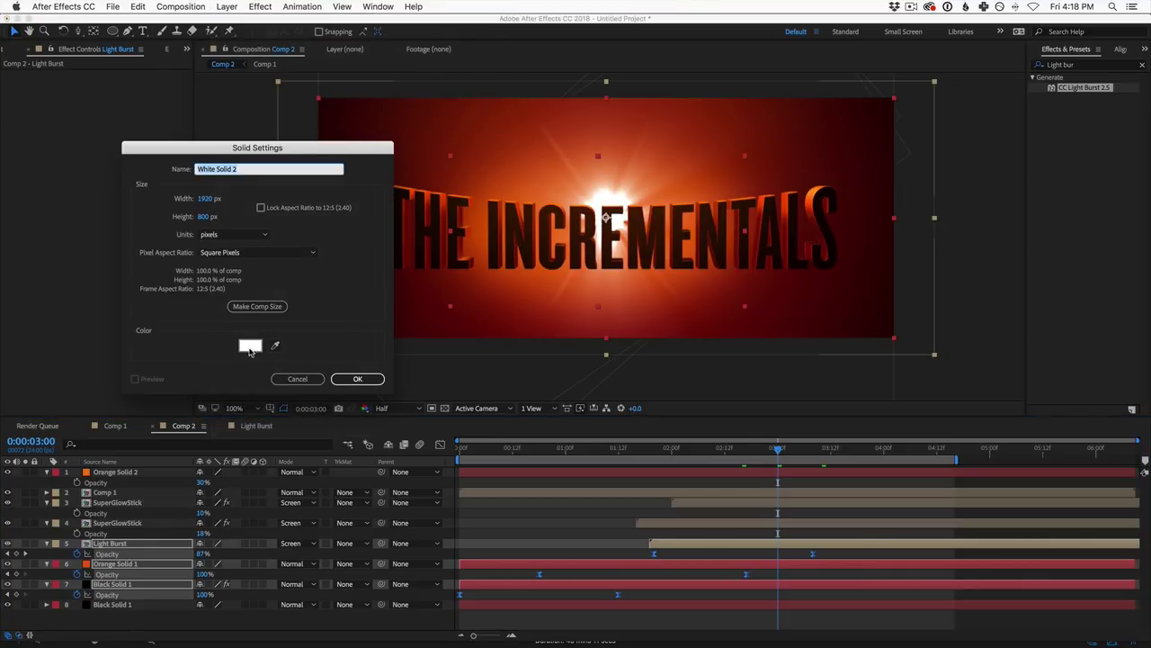
pyautogui.click(249, 351)
pyautogui.click(562, 397)
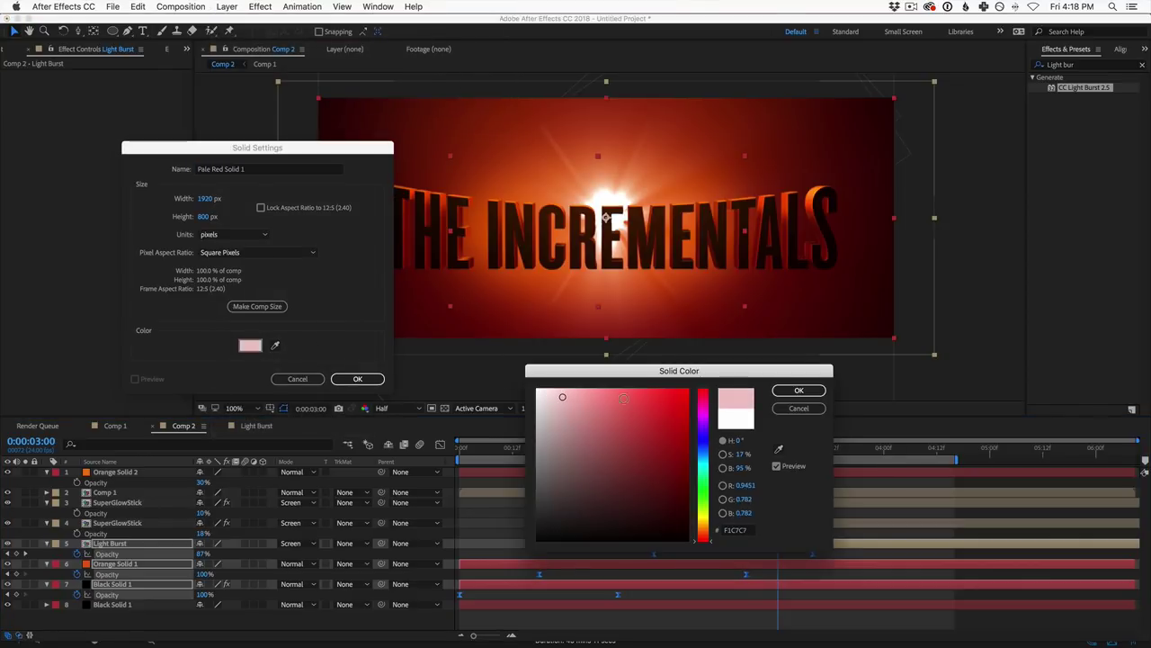
pyautogui.moveTo(711, 540); pyautogui.dragTo(711, 535)
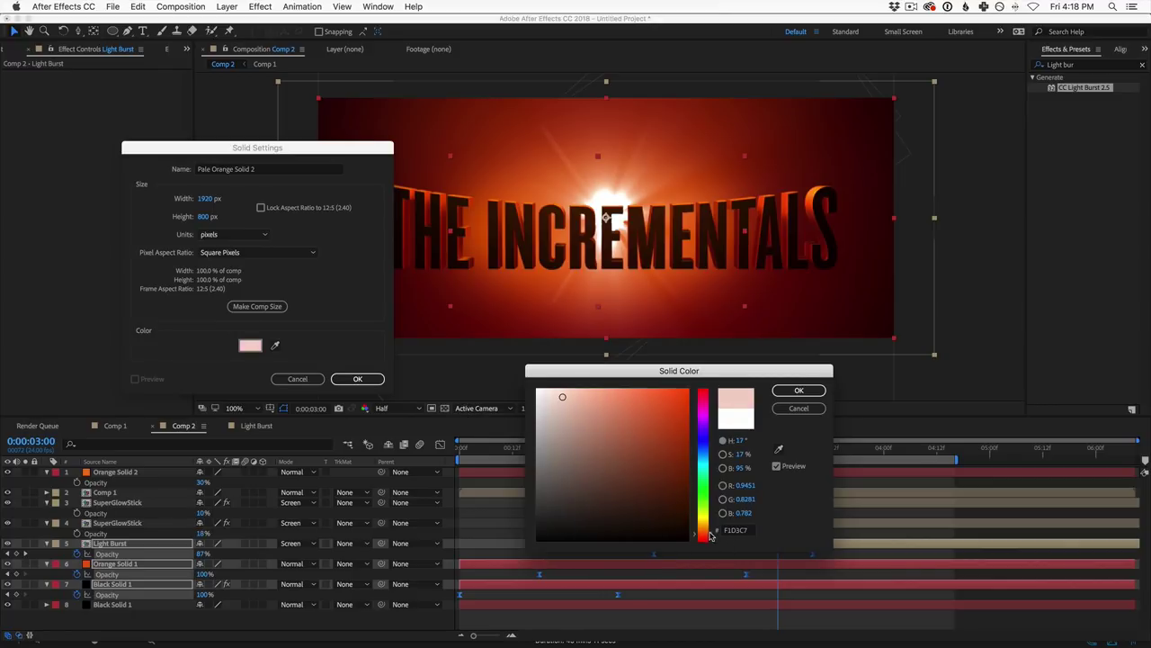
pyautogui.moveTo(710, 536); pyautogui.dragTo(711, 531)
pyautogui.moveTo(667, 413); pyautogui.dragTo(608, 401)
pyautogui.moveTo(711, 535); pyautogui.dragTo(714, 529)
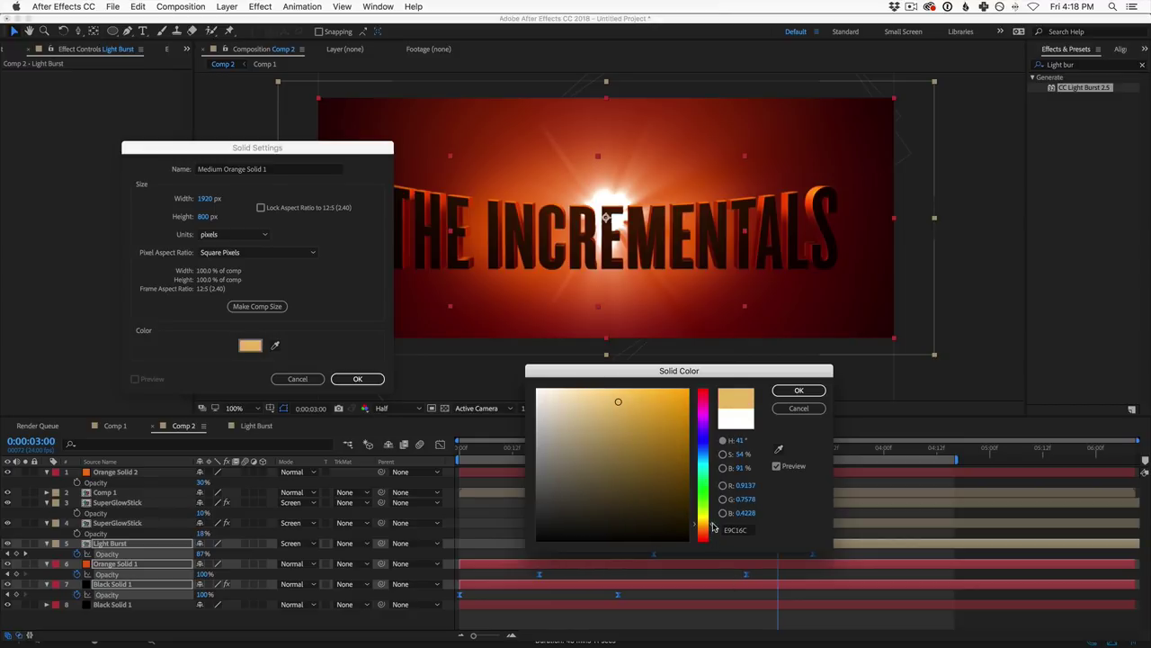
pyautogui.click(799, 391)
pyautogui.click(358, 379)
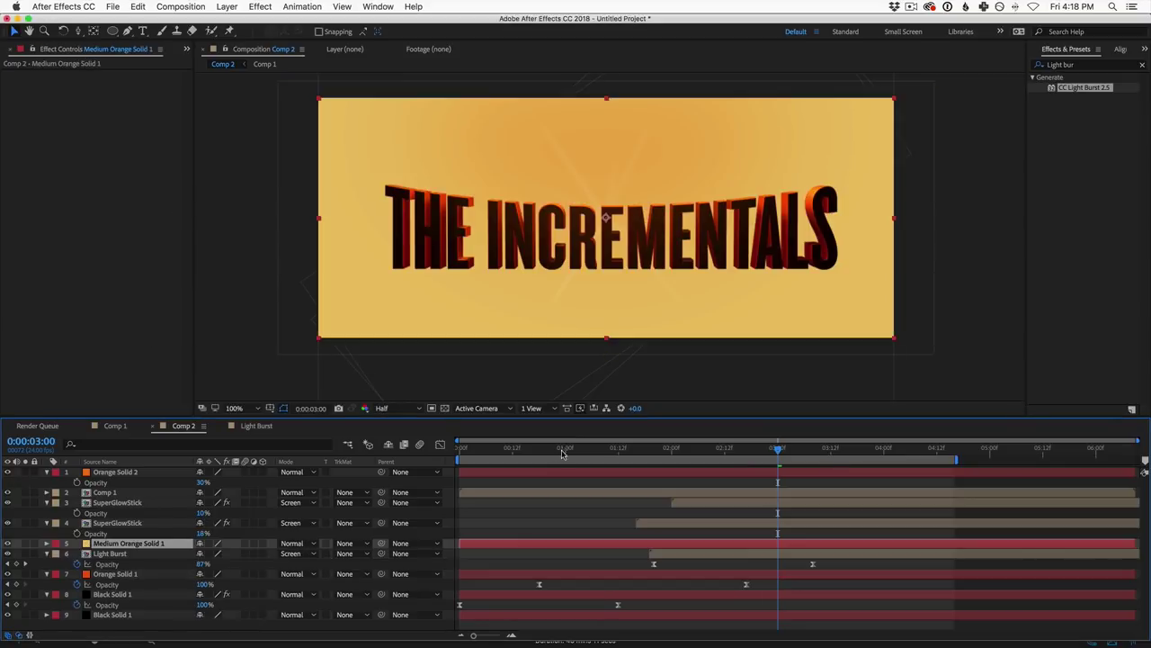
# Step: Move the Medium Orange Solid 1 layer above all other layers and set its blending mode to Screen
pyautogui.moveTo(135, 474); pyautogui.dragTo(141, 475)
pyautogui.click(300, 473)
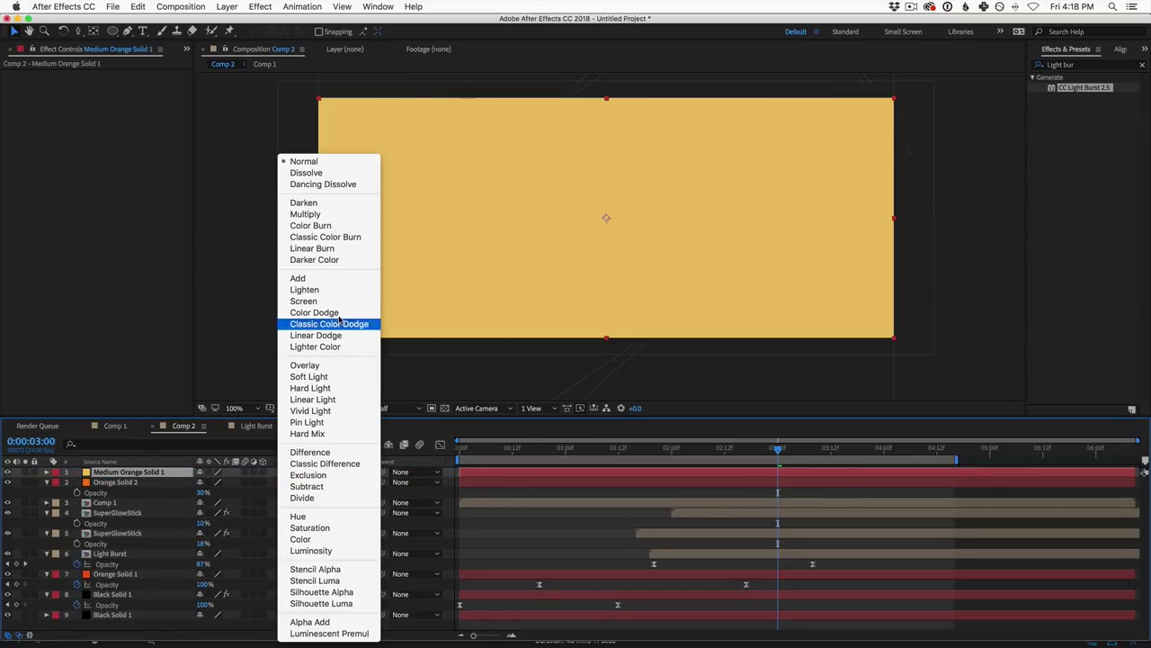
pyautogui.click(305, 301)
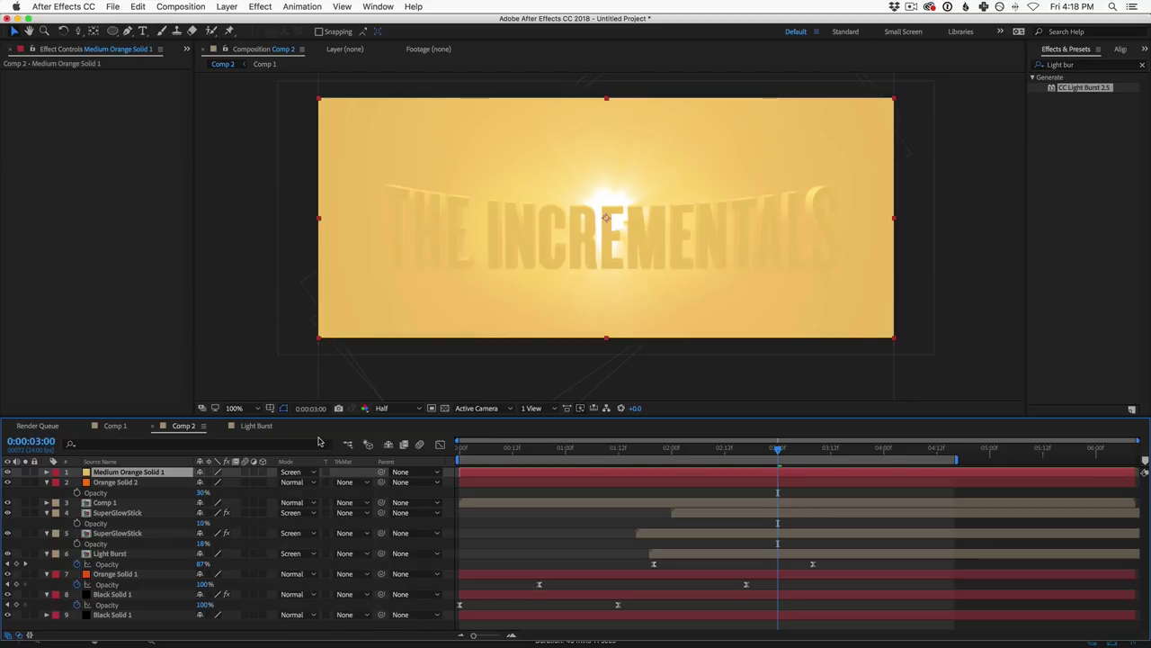
# Step: Keyframe Medium Orange Solid 1's opacity from 0% at 0:00:03:01 to 100% at about 0:00:03:11
pyautogui.press('t')
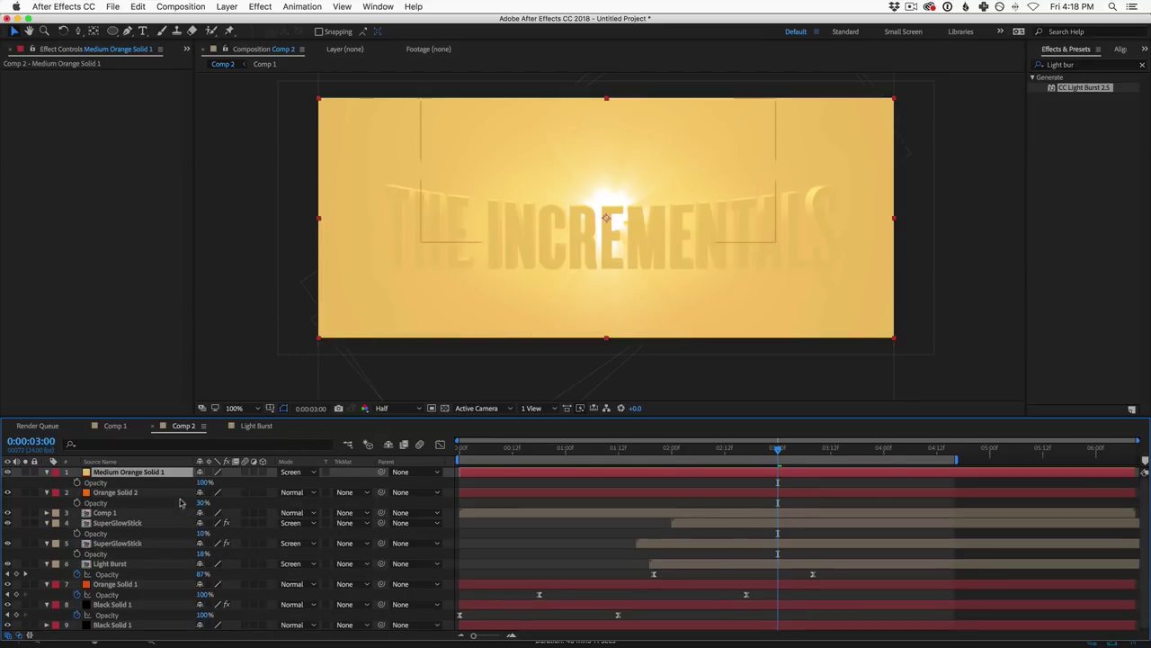
pyautogui.click(78, 483)
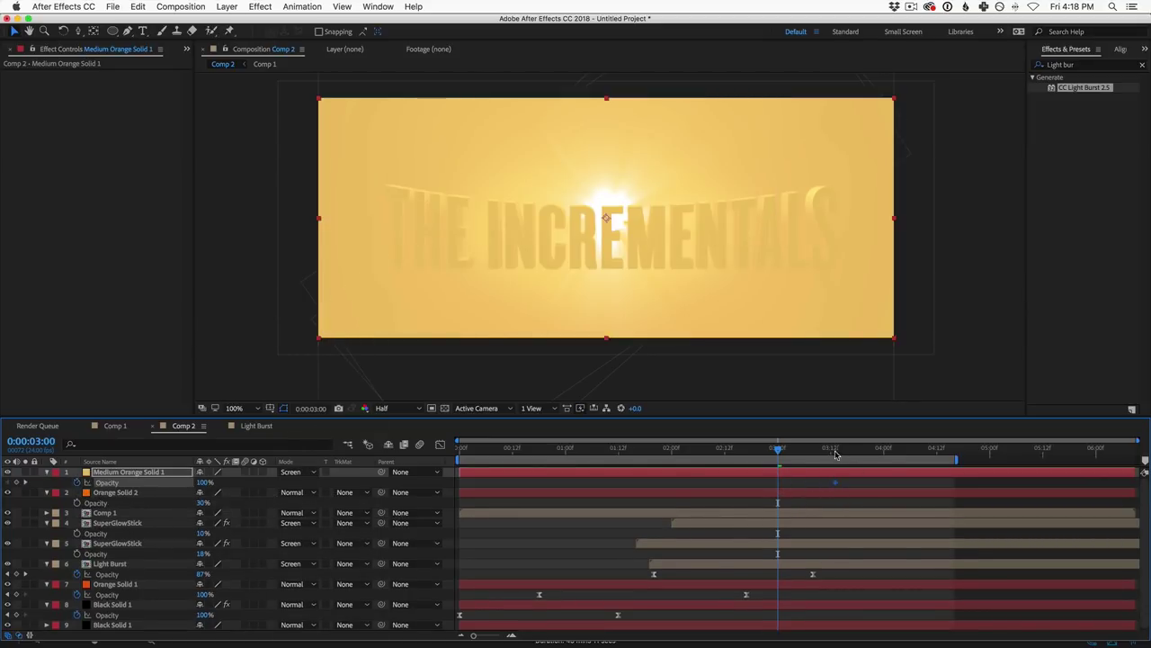
pyautogui.moveTo(865, 454); pyautogui.dragTo(782, 453)
pyautogui.write('0')
pyautogui.press('Return')
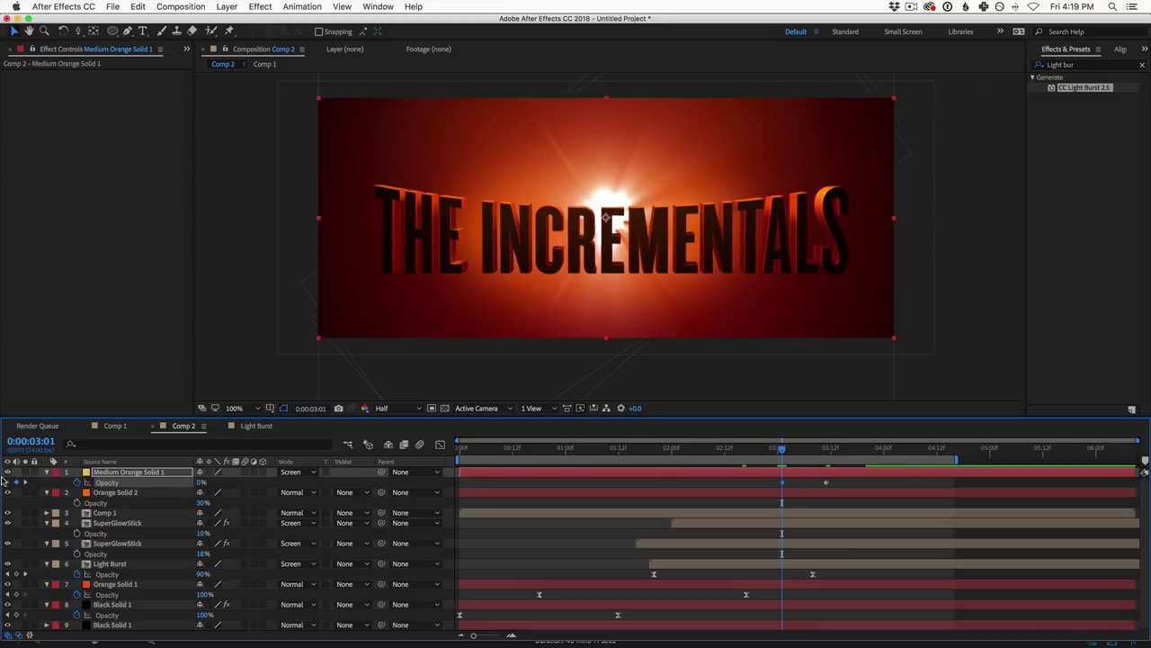
# Step: Preview Comp 2 from the start to check how the orange glow looks behind the title
pyautogui.press('space')
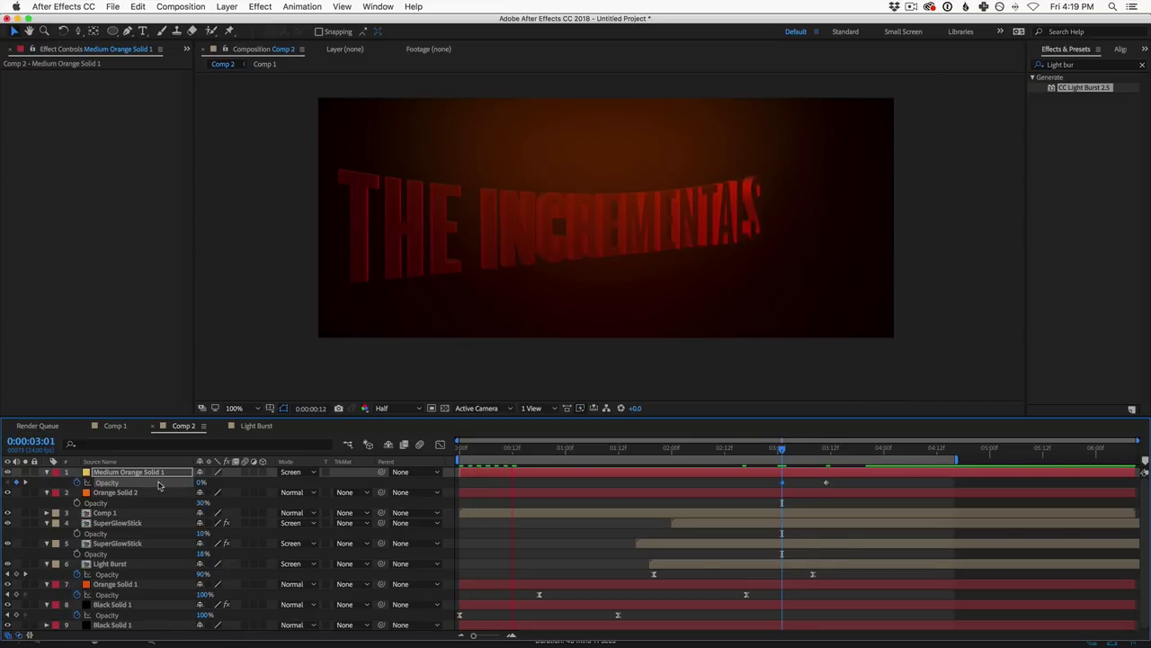
pyautogui.press('space')
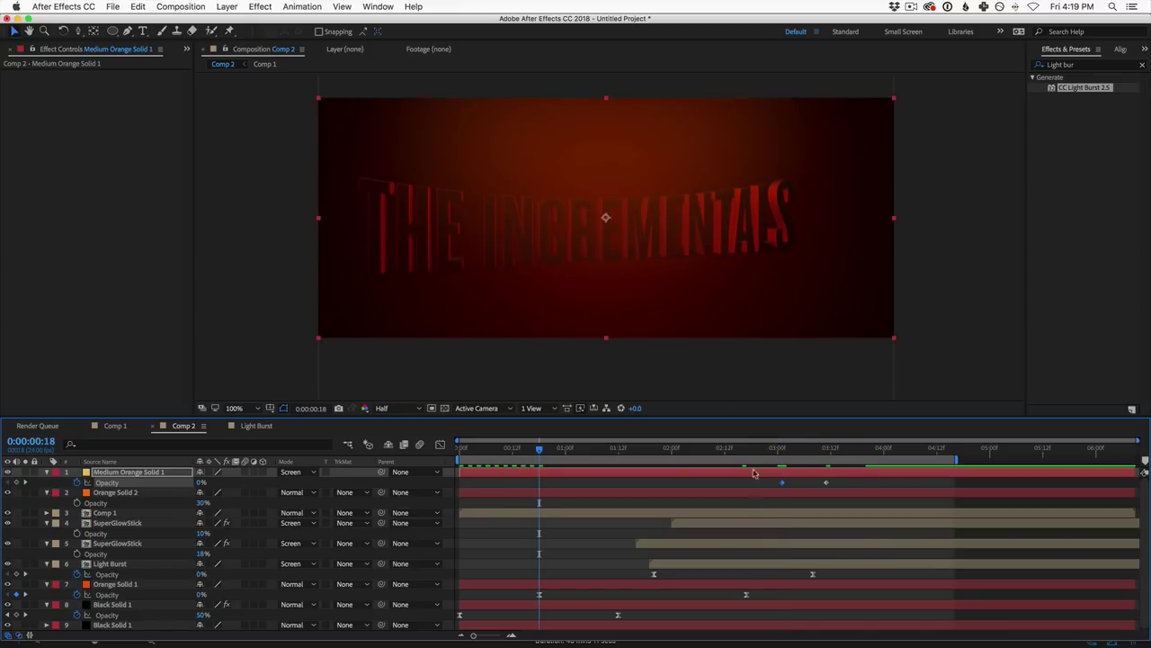
pyautogui.press('space')
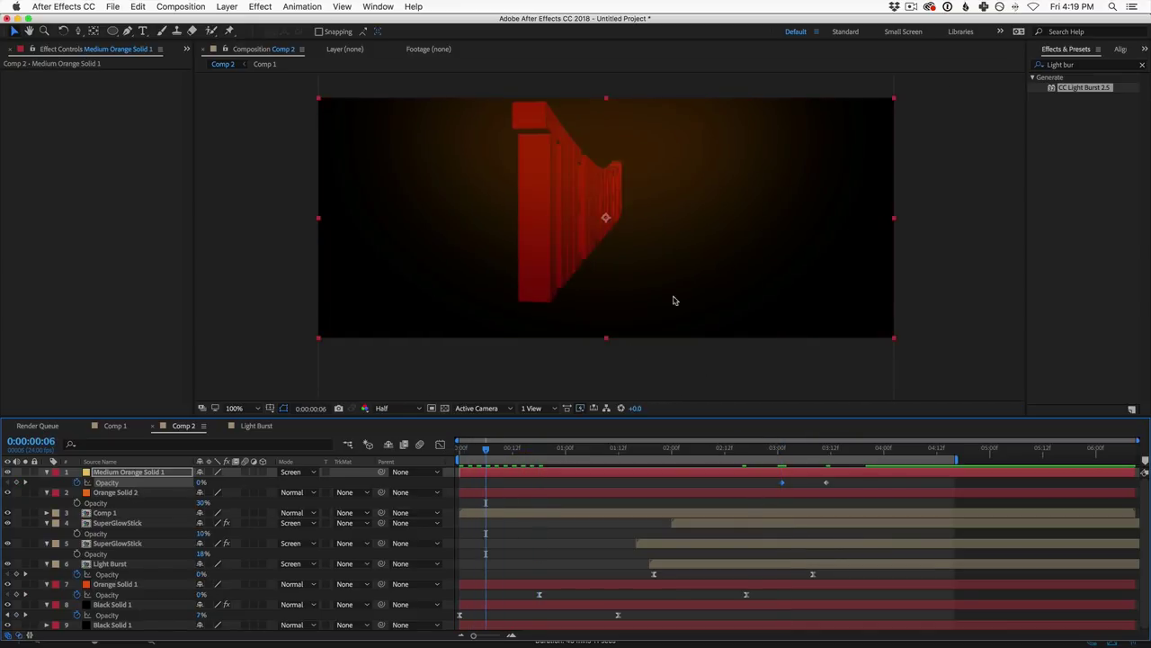
# Step: Keyframe Orange Solid 2's opacity from 0% at 0:00:00:22 to 30% at 0:00:02:02 and preview the animation
pyautogui.click(131, 493)
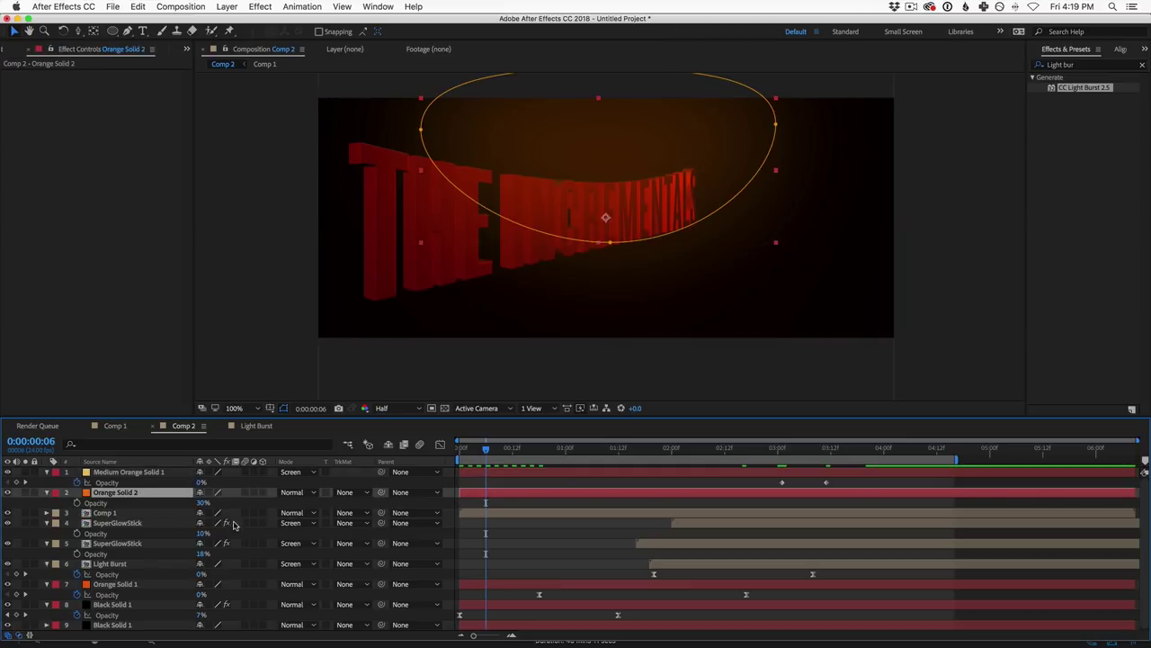
pyautogui.click(77, 503)
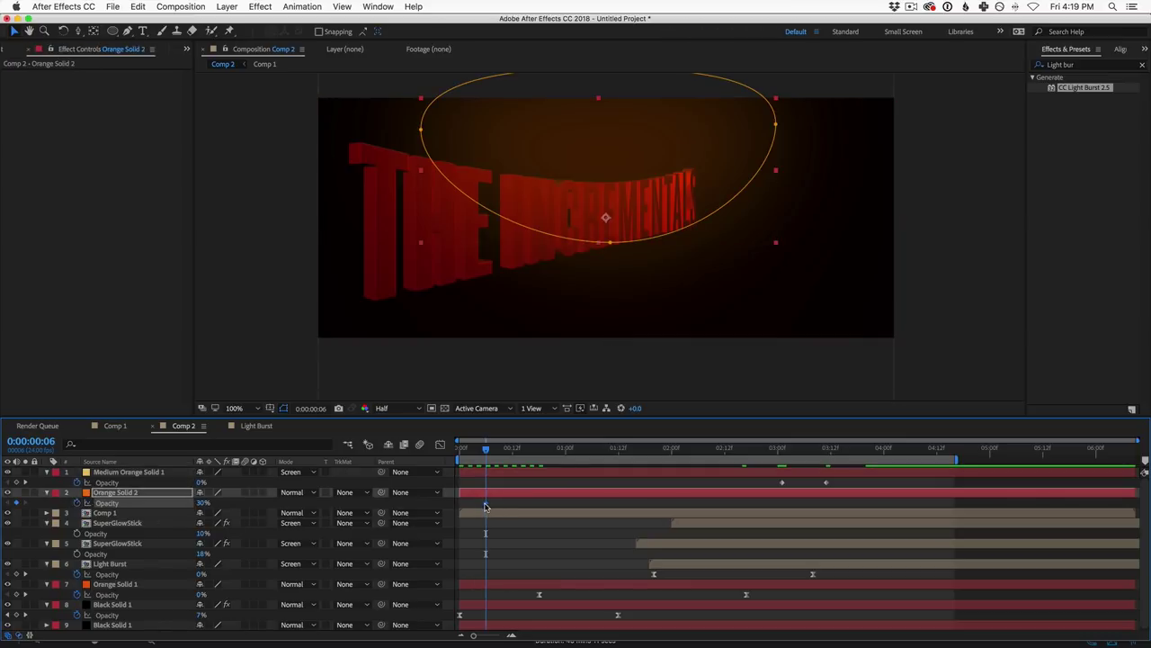
pyautogui.moveTo(485, 507); pyautogui.dragTo(612, 504)
pyautogui.click(612, 449)
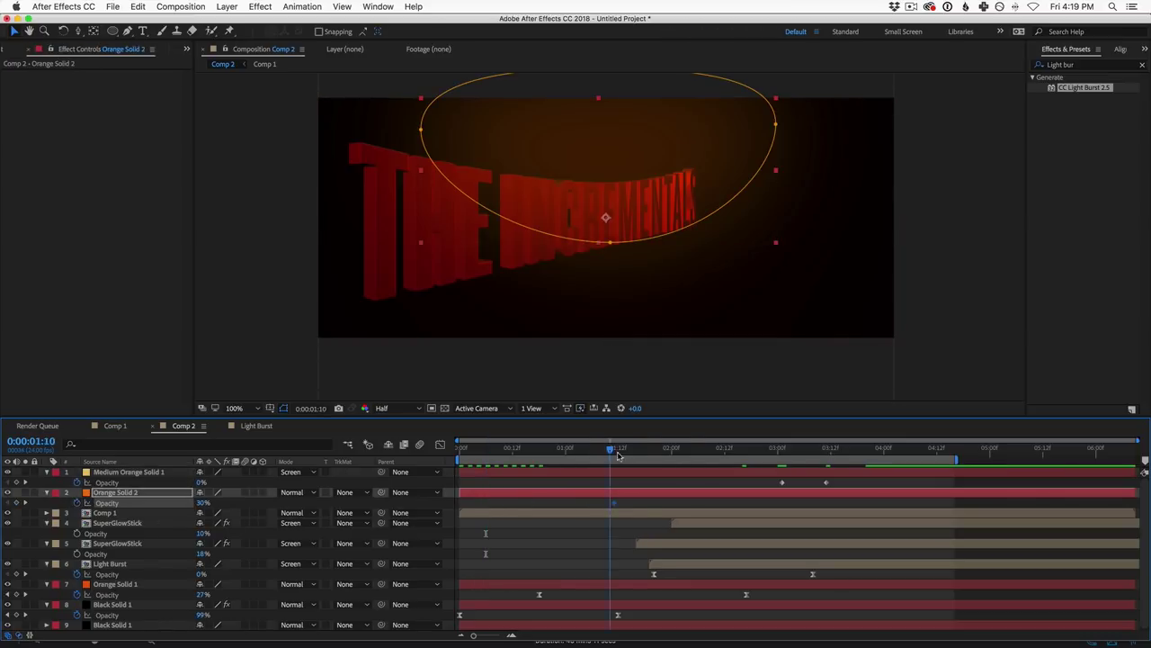
pyautogui.moveTo(618, 456); pyautogui.dragTo(681, 450)
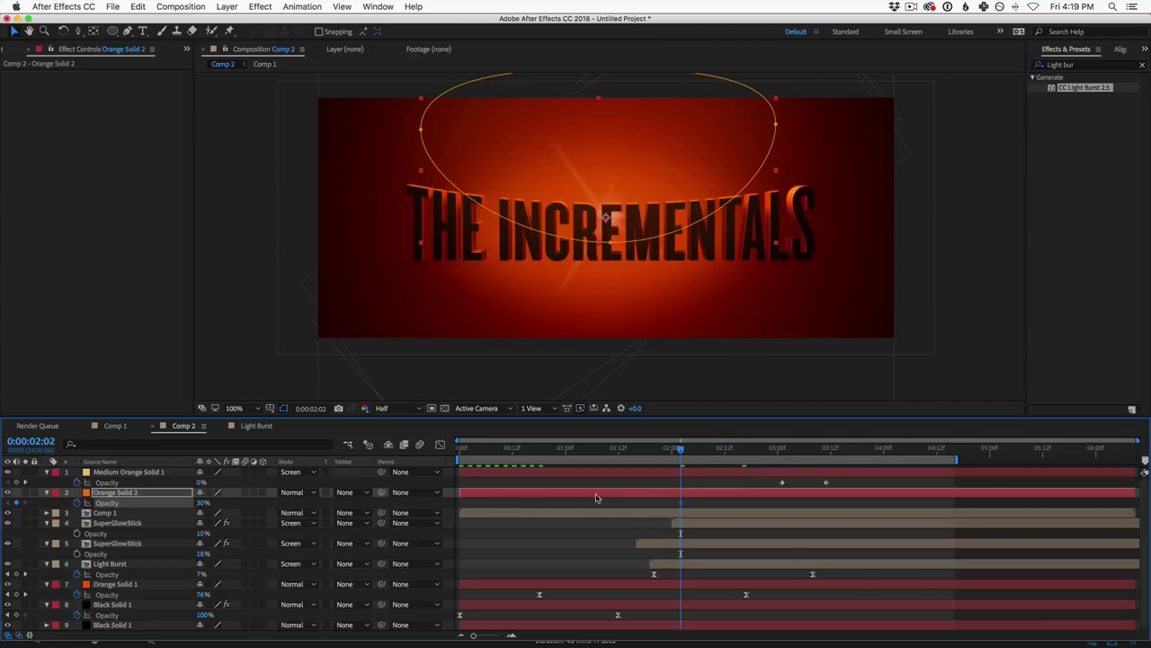
pyautogui.click(556, 449)
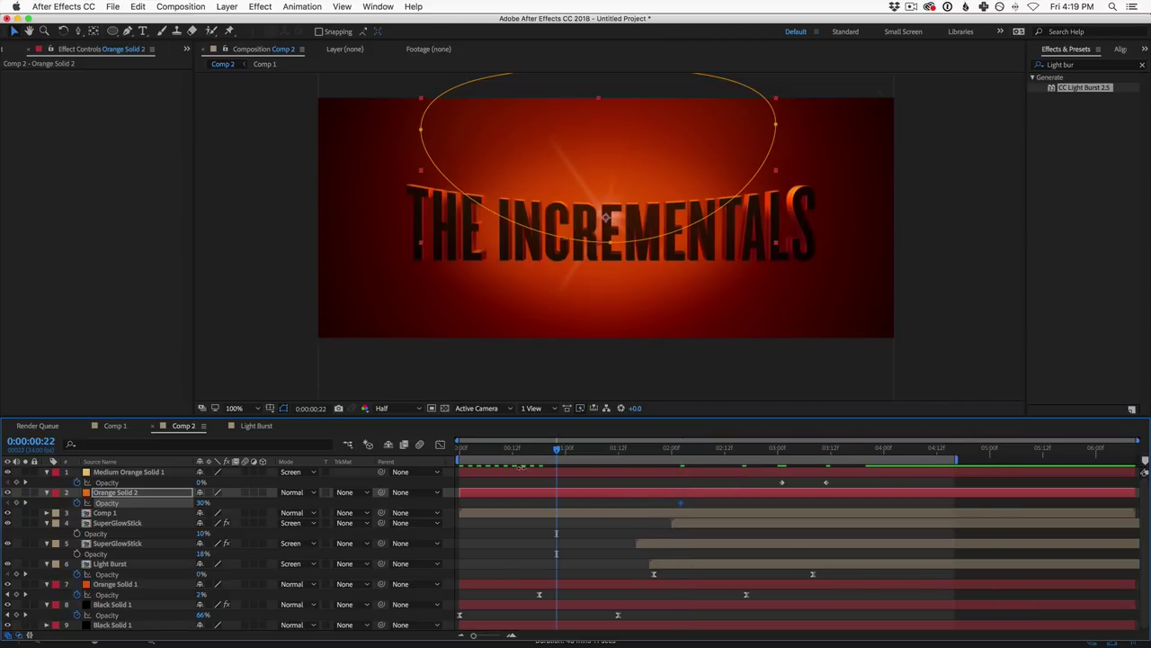
pyautogui.moveTo(203, 502); pyautogui.dragTo(13, 517)
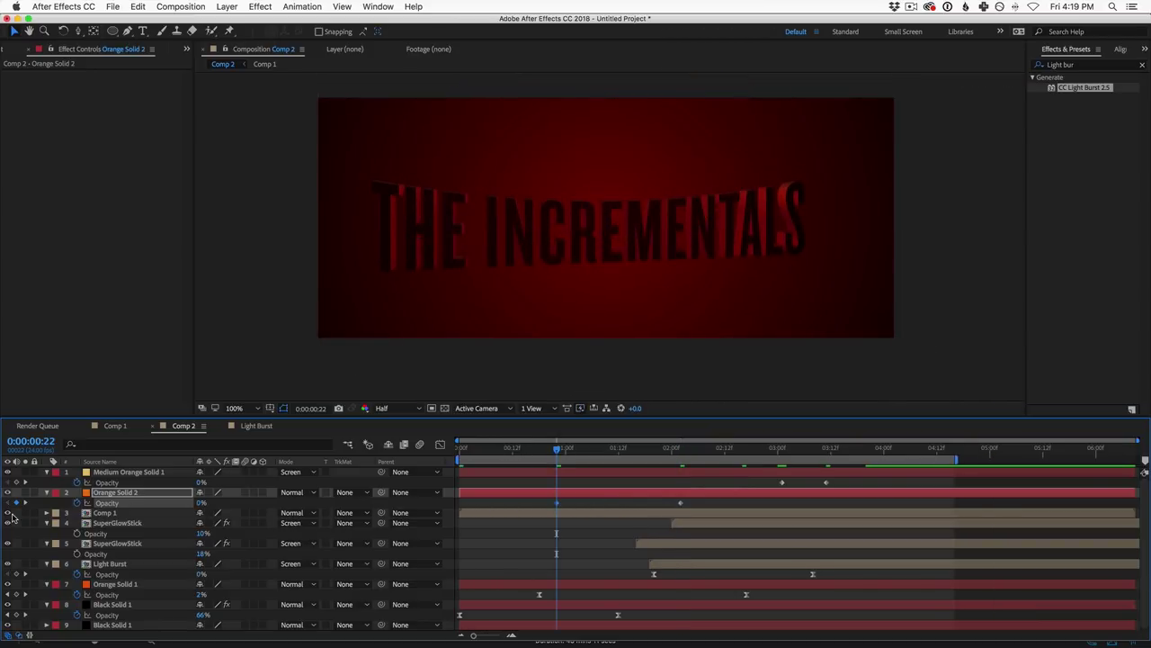
pyautogui.press('space')
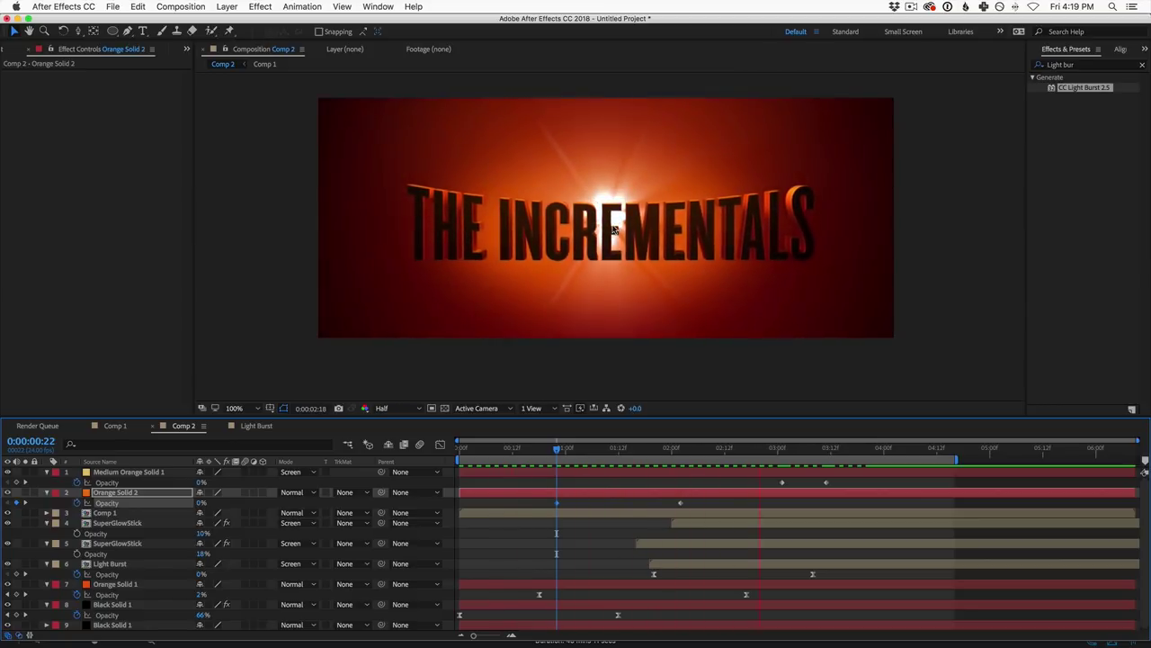
pyautogui.press('space')
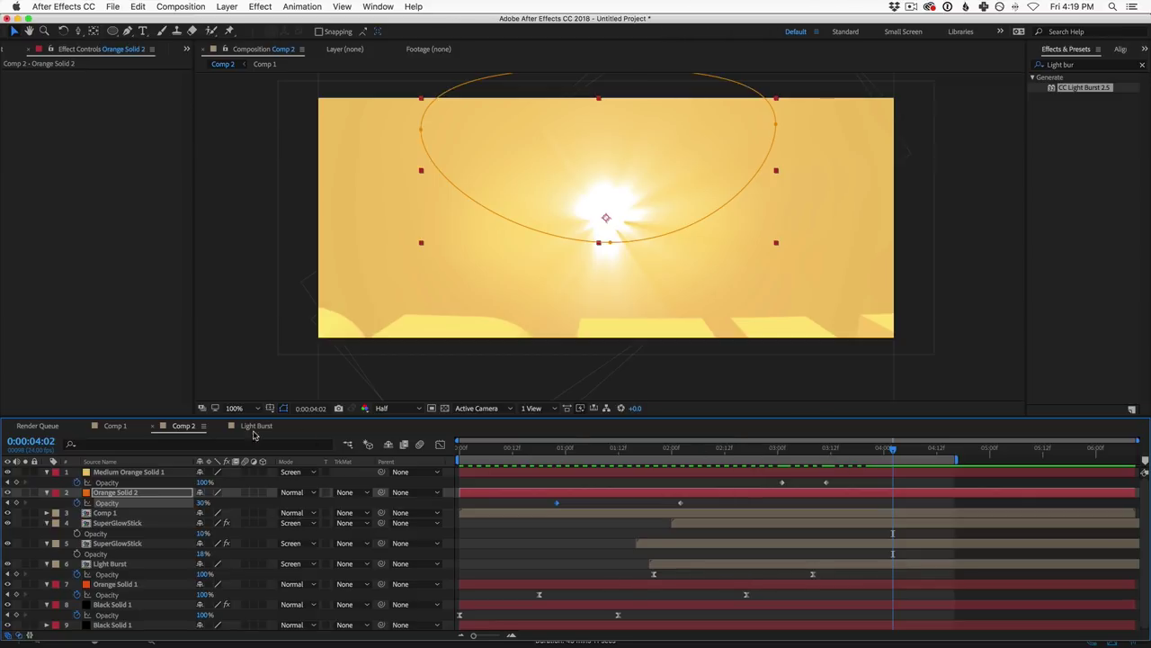
# Step: In Comp 1, add a Position keyframe to the LogoTutorialIncriem Outlines layer at 0:00:02:18, aligned with the camera's Position keyframe
pyautogui.click(114, 425)
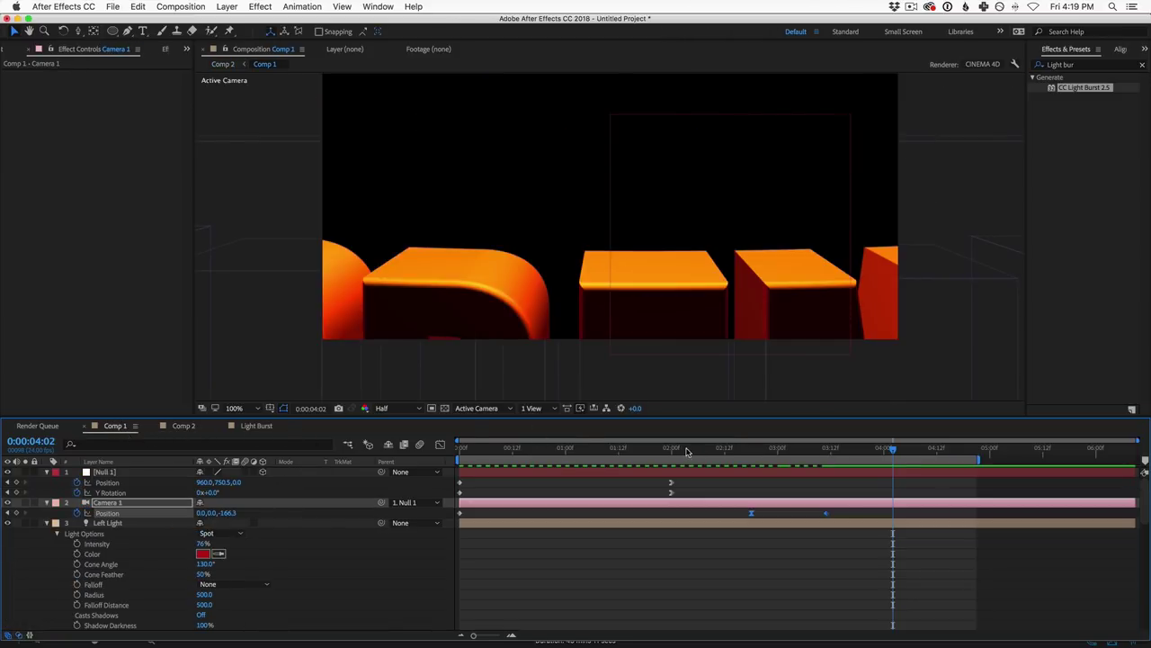
pyautogui.moveTo(673, 454); pyautogui.dragTo(755, 489)
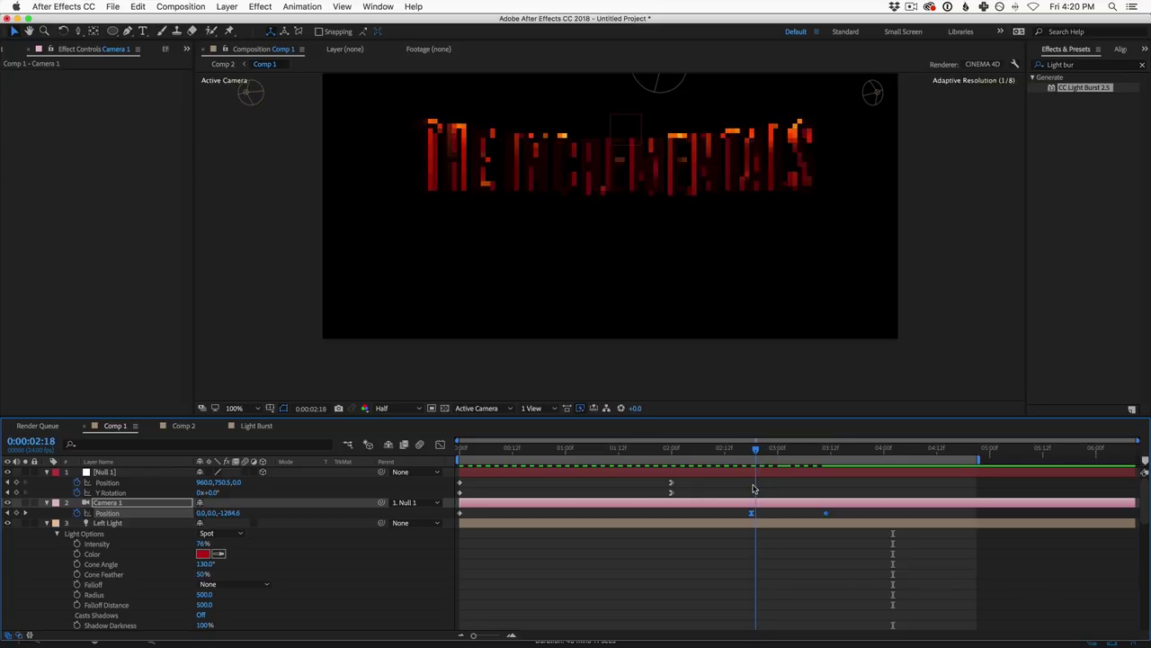
pyautogui.press('pageup')
pyautogui.press('pageup')
pyautogui.press('pageup')
pyautogui.press('pageup')
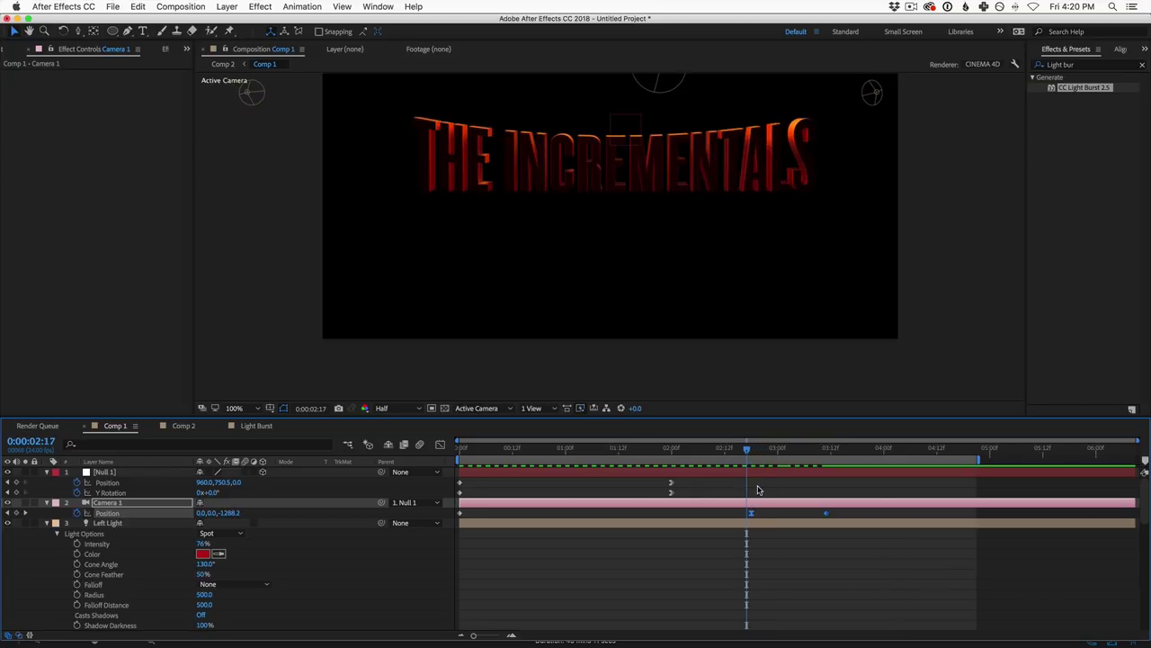
pyautogui.click(47, 523)
pyautogui.click(47, 534)
pyautogui.click(130, 574)
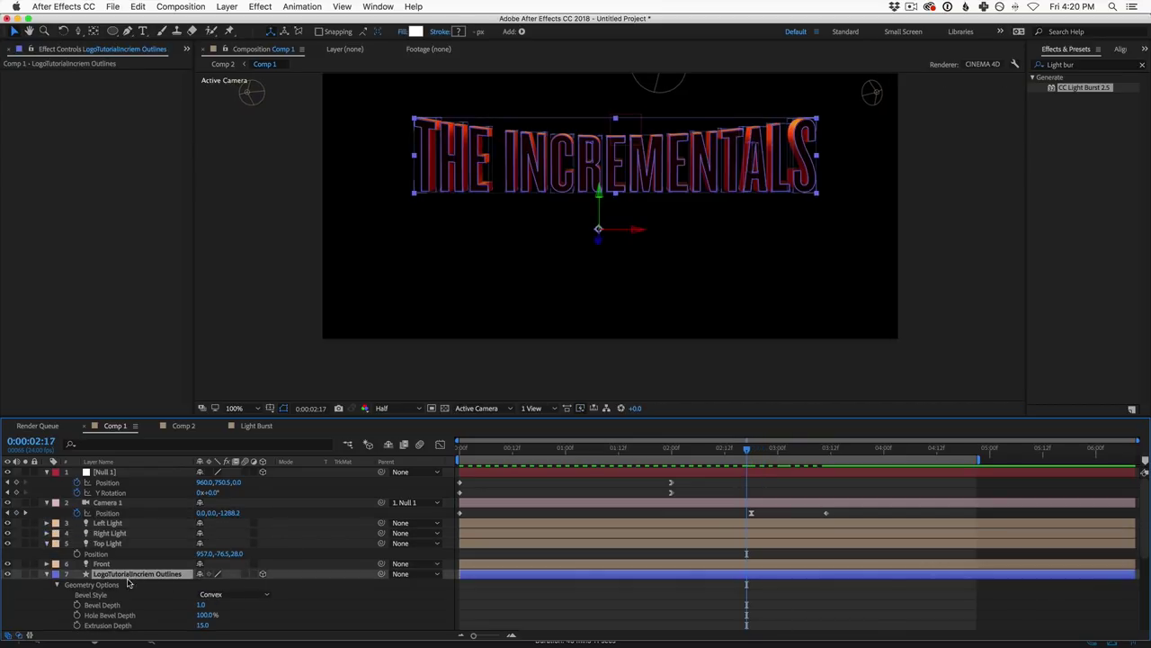
pyautogui.press('p')
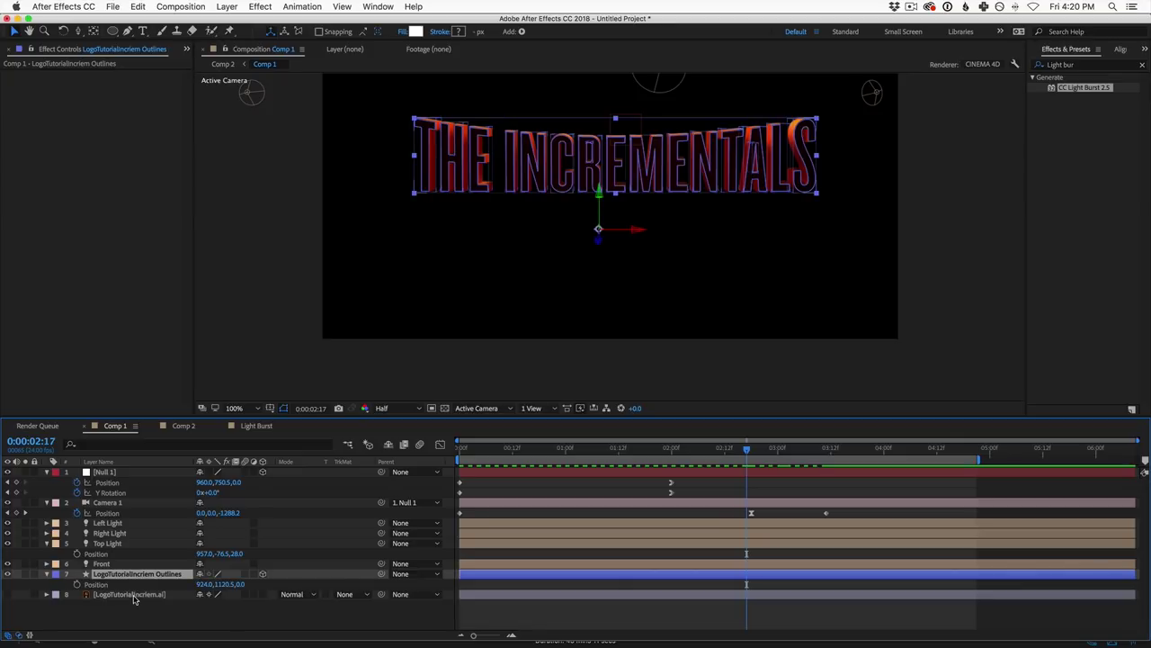
pyautogui.click(76, 584)
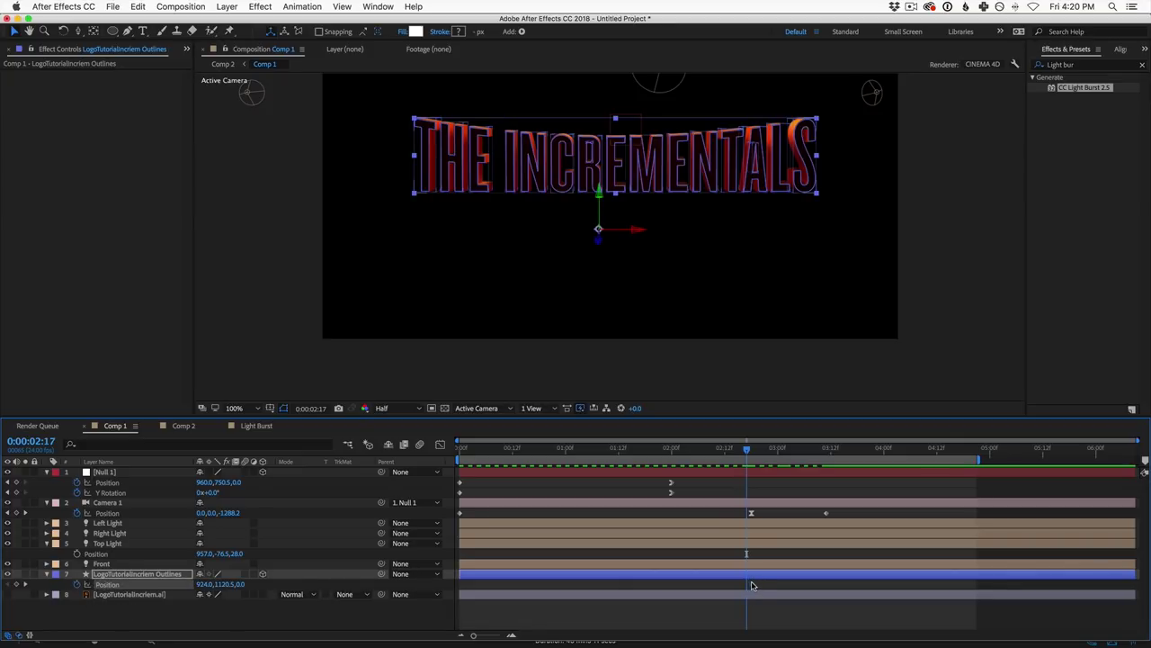
pyautogui.click(754, 455)
# Step: Keyframe the LogoTutorialIncriem Outlines layer's Y position to 990.5 at 0:00:03:11
pyautogui.click(822, 449)
pyautogui.click(827, 449)
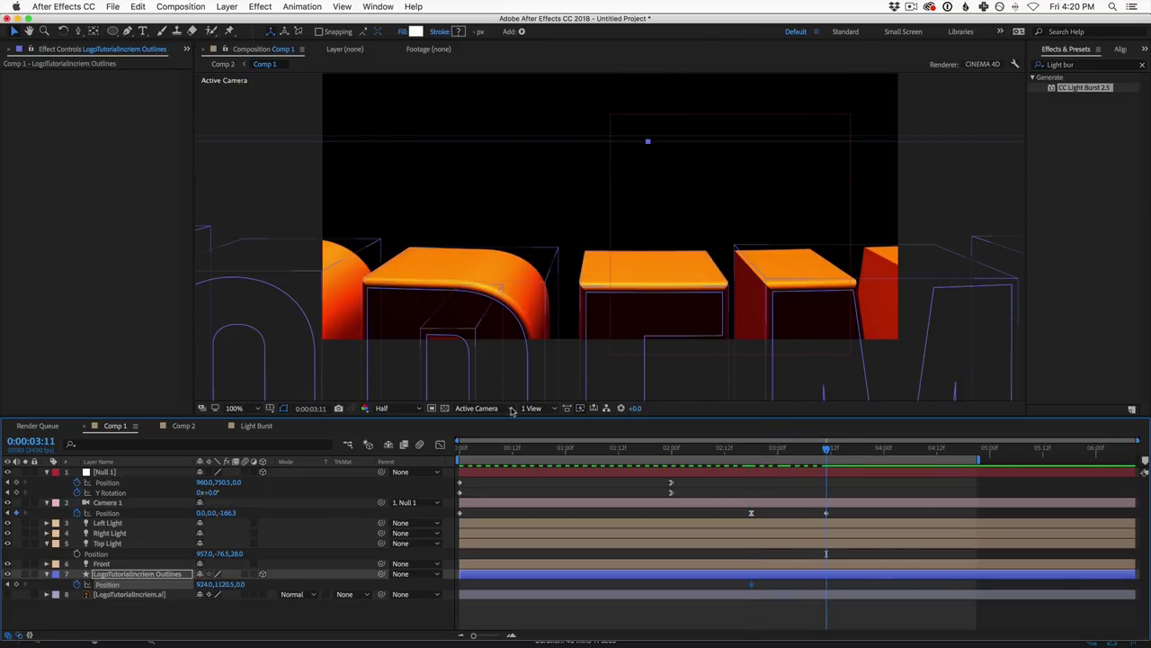
pyautogui.moveTo(227, 582); pyautogui.dragTo(143, 582)
pyautogui.moveTo(826, 448)
pyautogui.mouseDown()
pyautogui.moveTo(781, 448)
pyautogui.moveTo(843, 448)
pyautogui.mouseUp()
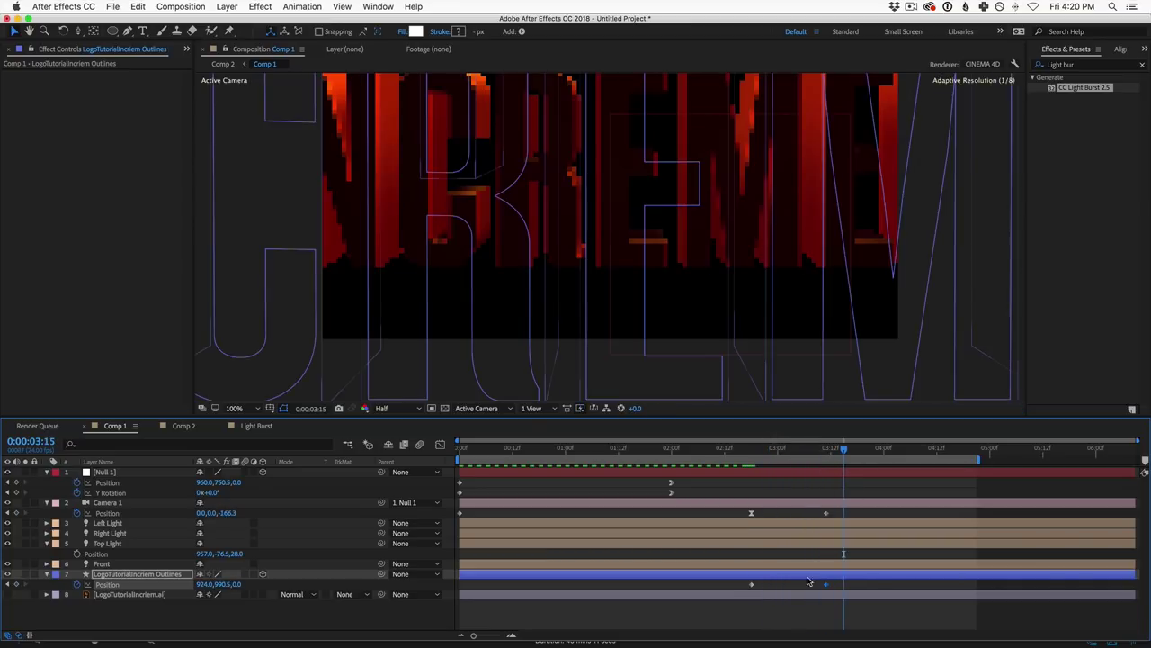
# Step: Apply Easy Ease to both Position keyframes of the LogoTutorialIncriem Outlines layer
pyautogui.moveTo(839, 582); pyautogui.dragTo(716, 609)
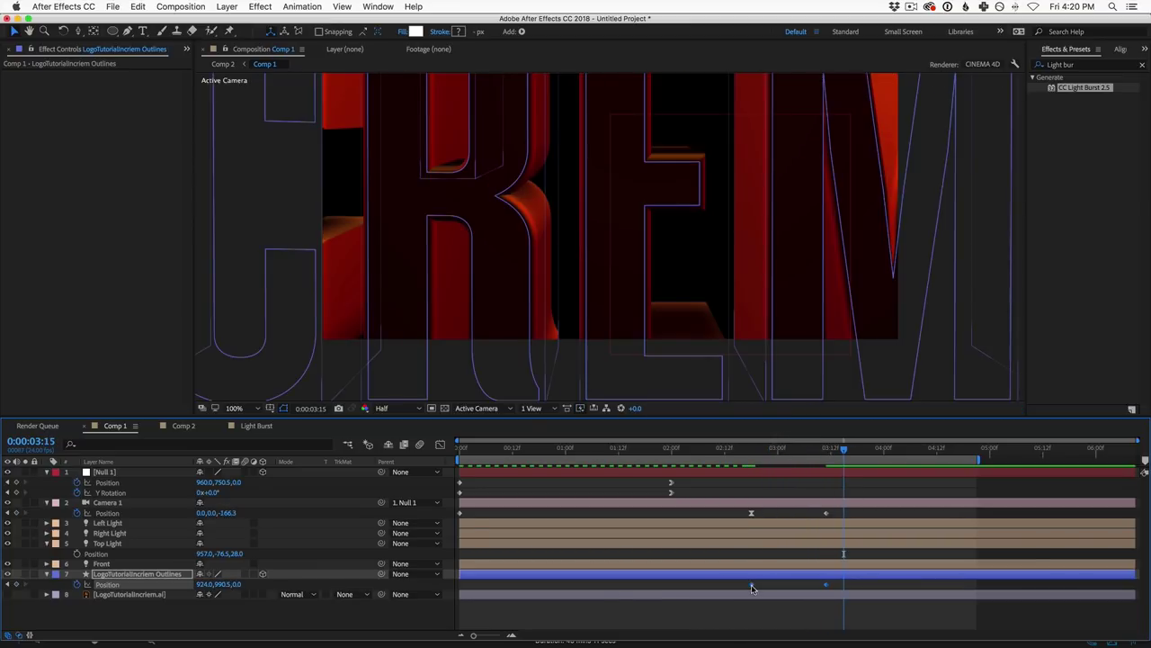
pyautogui.rightClick(752, 587)
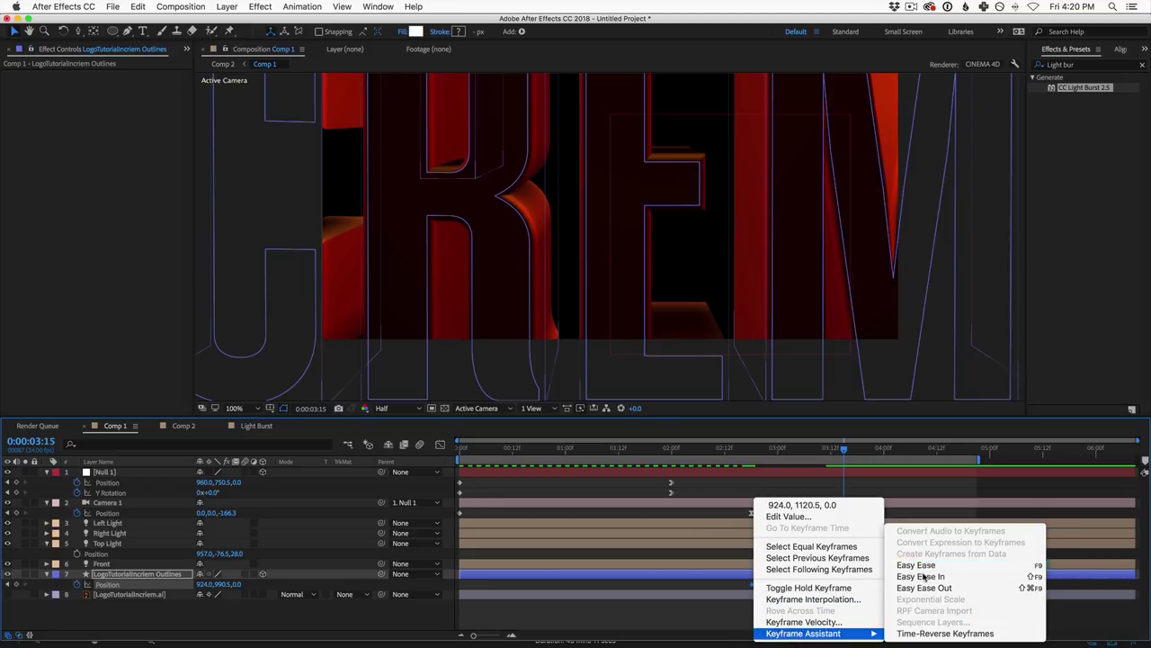
pyautogui.click(919, 559)
# Step: End Comp 2's work area at about 0:00:03:11 and preview the shortened animation
pyautogui.click(185, 426)
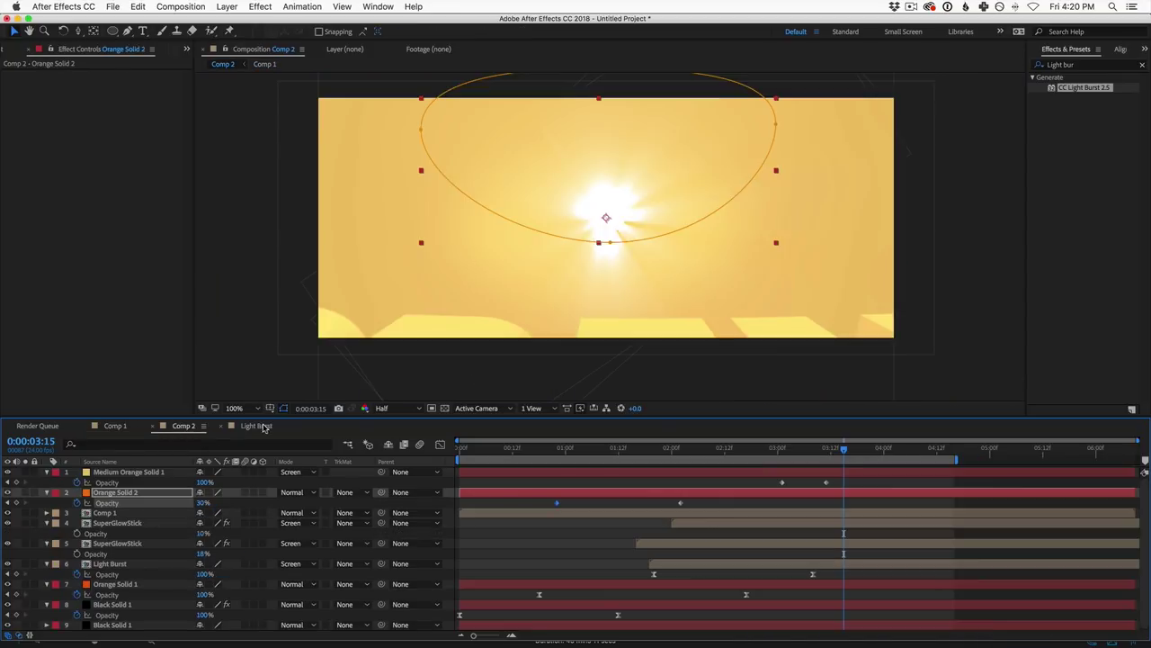
pyautogui.moveTo(766, 447); pyautogui.dragTo(821, 469)
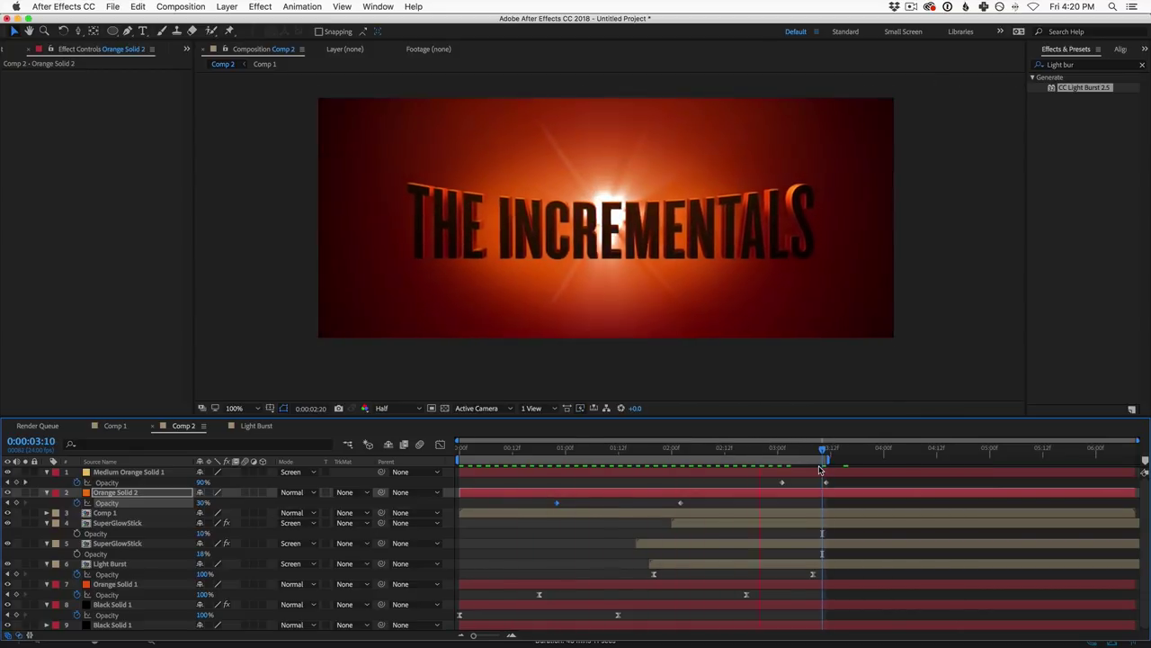
pyautogui.press('space')
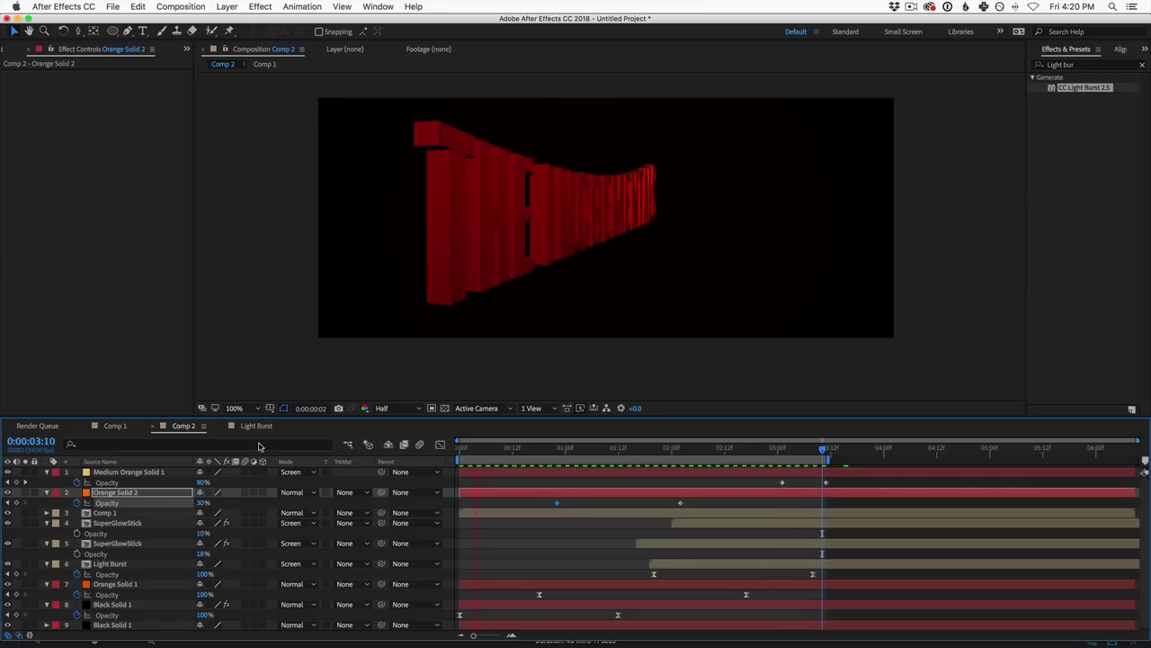
# Step: In Comp 1's speed graph, lengthen the outgoing ease of the logo outlines' first Position keyframe, and preview the move
pyautogui.click(256, 426)
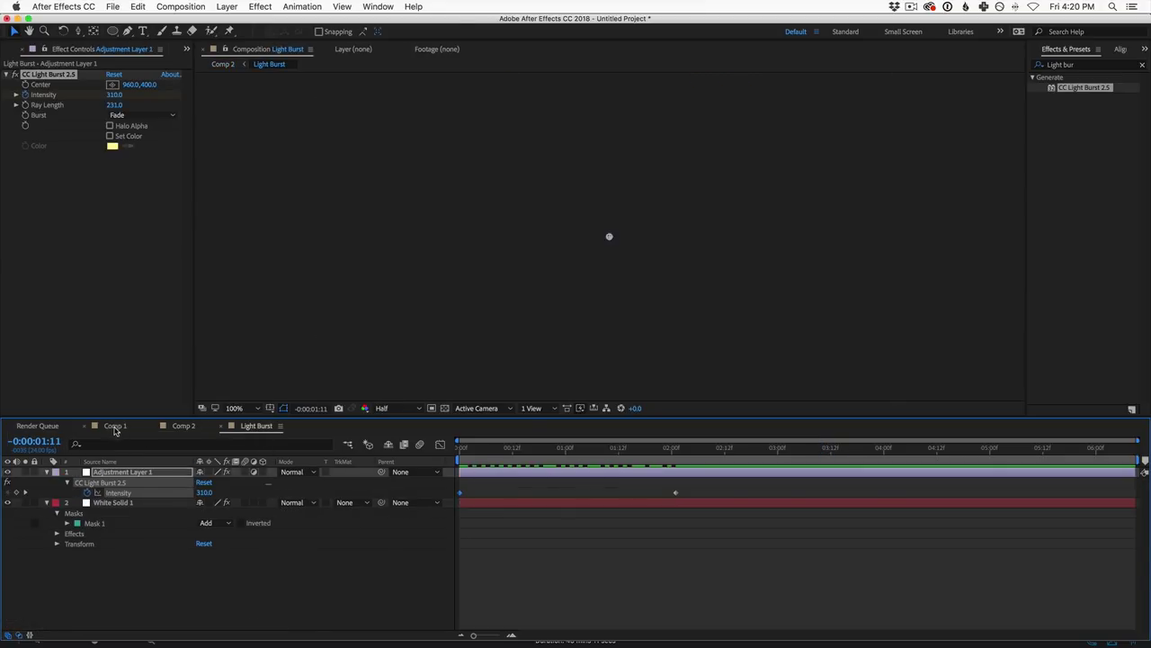
pyautogui.click(114, 425)
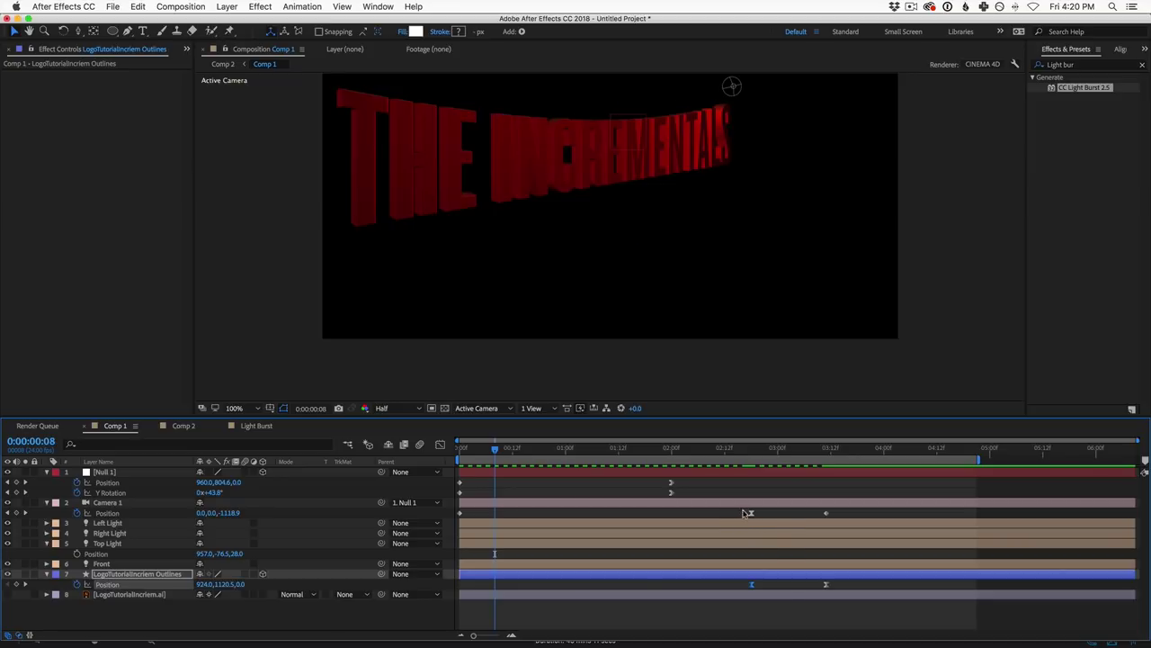
pyautogui.moveTo(744, 513); pyautogui.dragTo(859, 601)
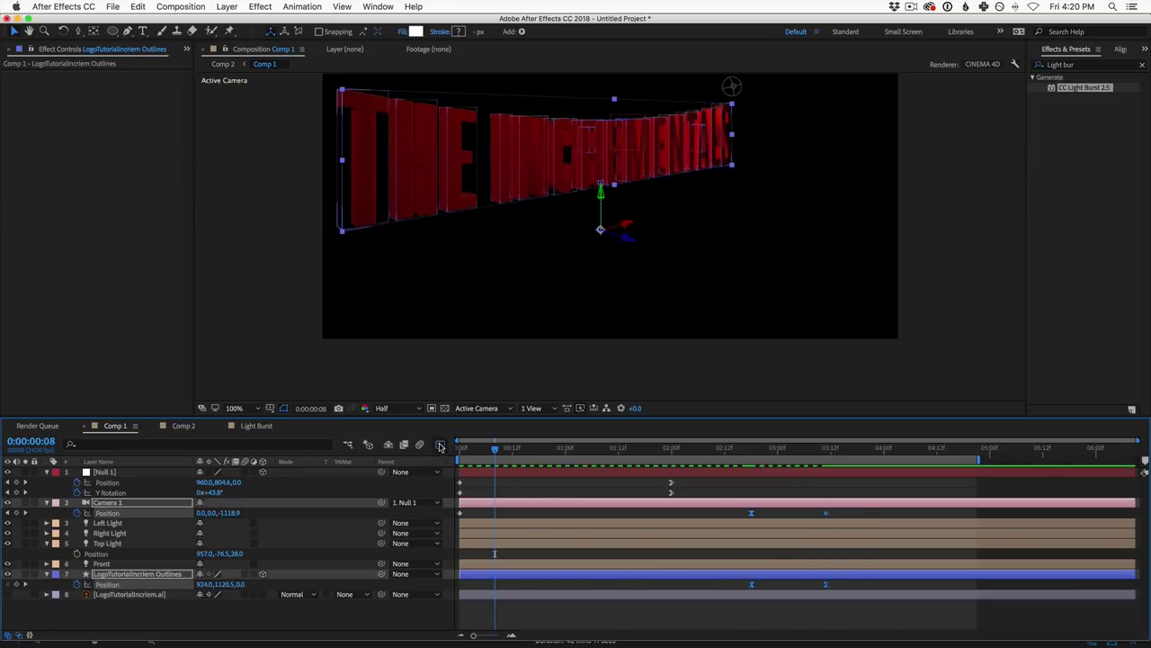
pyautogui.click(440, 445)
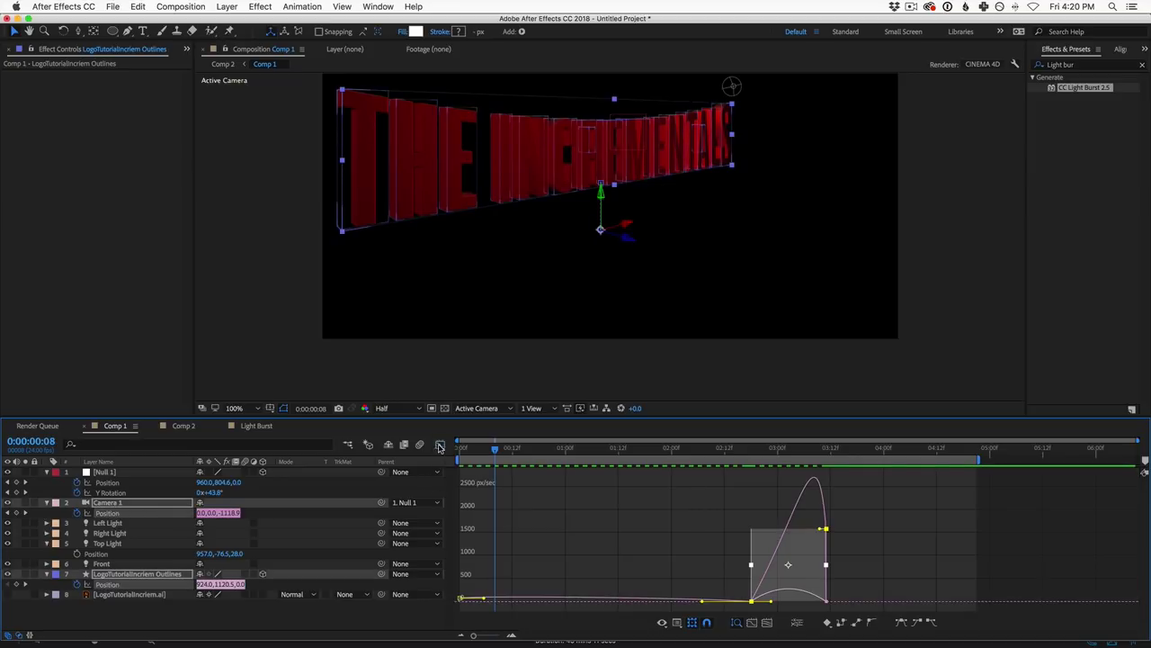
pyautogui.click(440, 446)
pyautogui.click(751, 584)
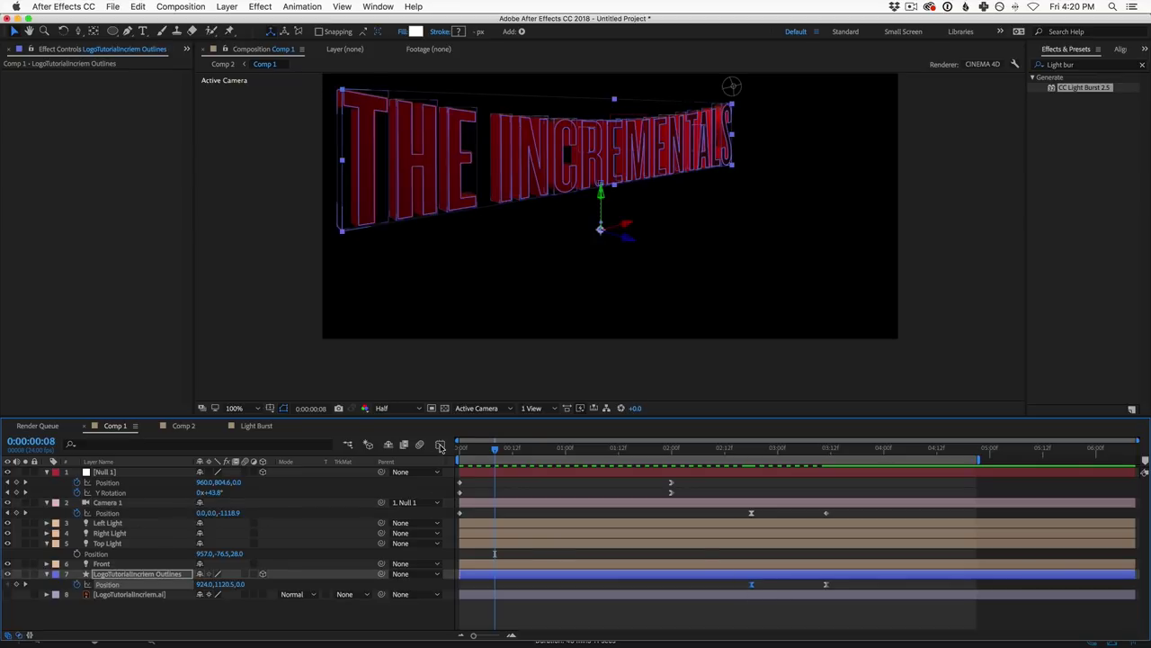
pyautogui.click(440, 445)
pyautogui.moveTo(768, 600); pyautogui.dragTo(801, 605)
pyautogui.click(440, 445)
pyautogui.press('space')
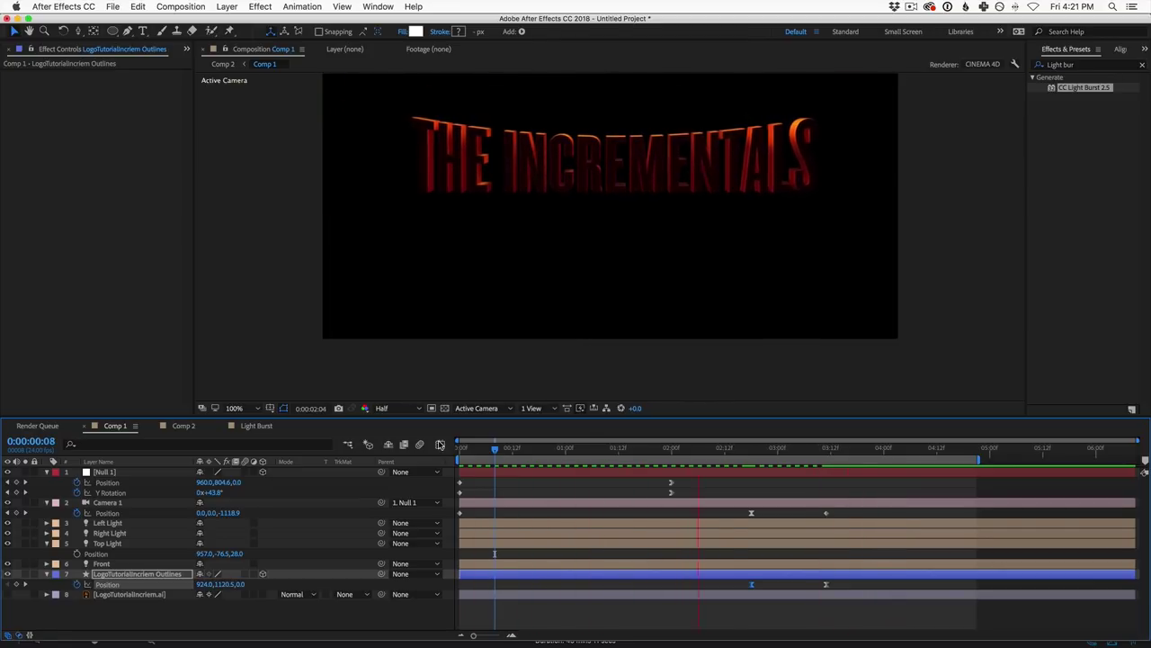
pyautogui.press('space')
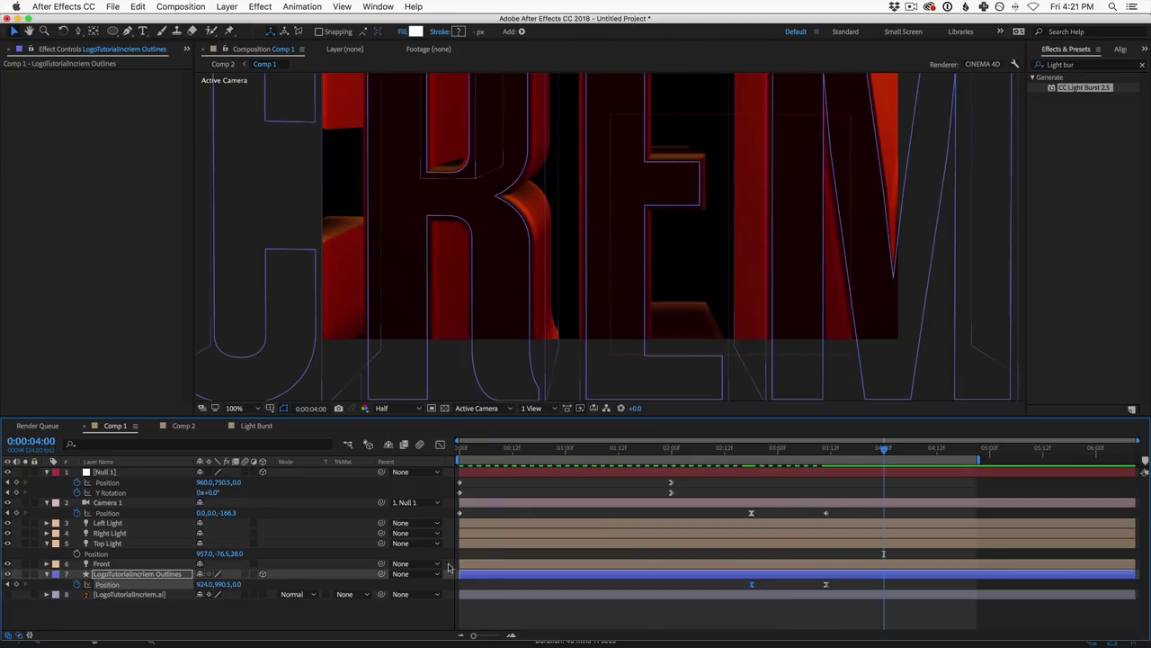
# Step: In Comp 2, add a 1920 x 800 px white (FFFFFF) solid and place it directly below the Orange Solid 1 layer
pyautogui.click(194, 428)
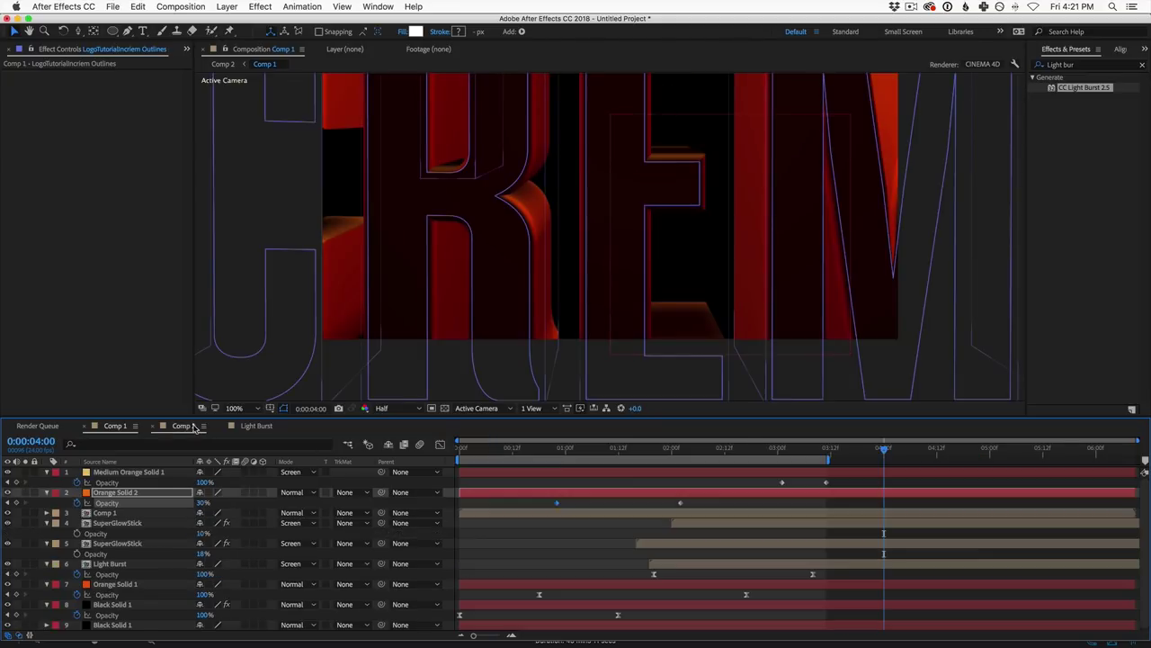
pyautogui.moveTo(881, 454); pyautogui.dragTo(787, 450)
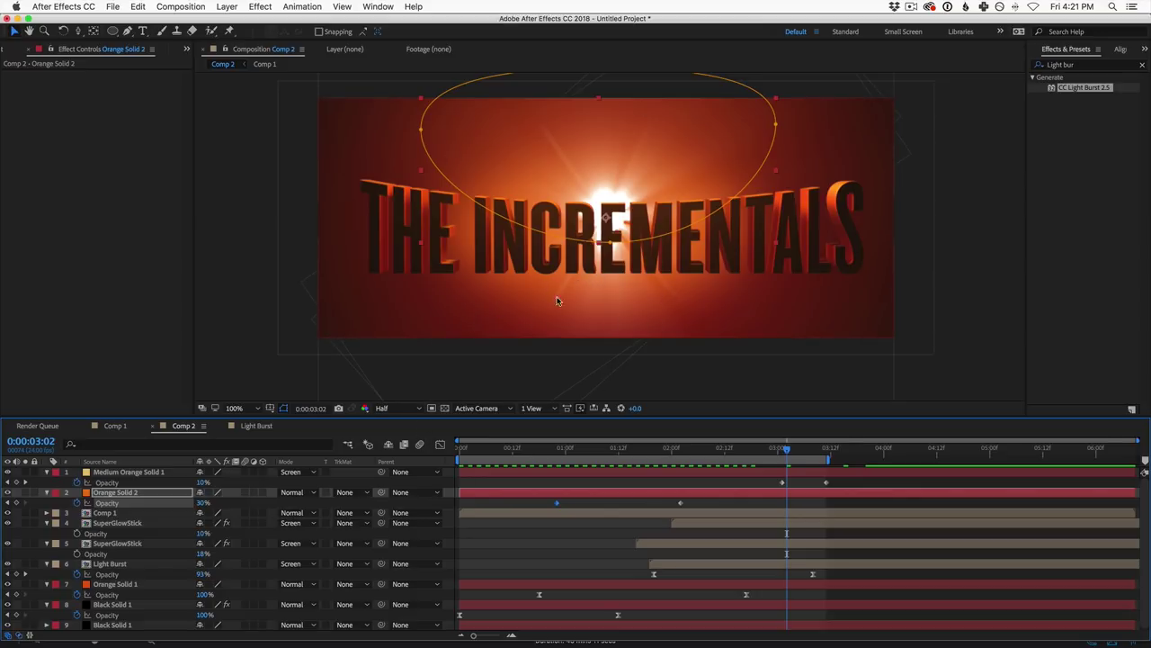
pyautogui.click(226, 6)
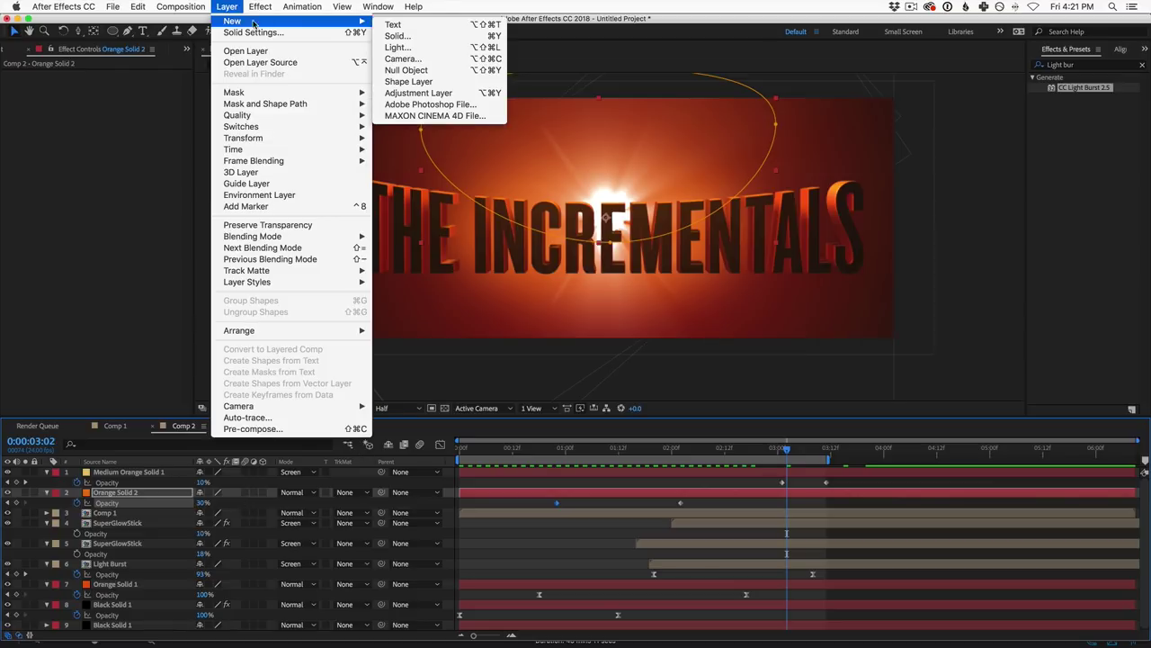
pyautogui.click(472, 32)
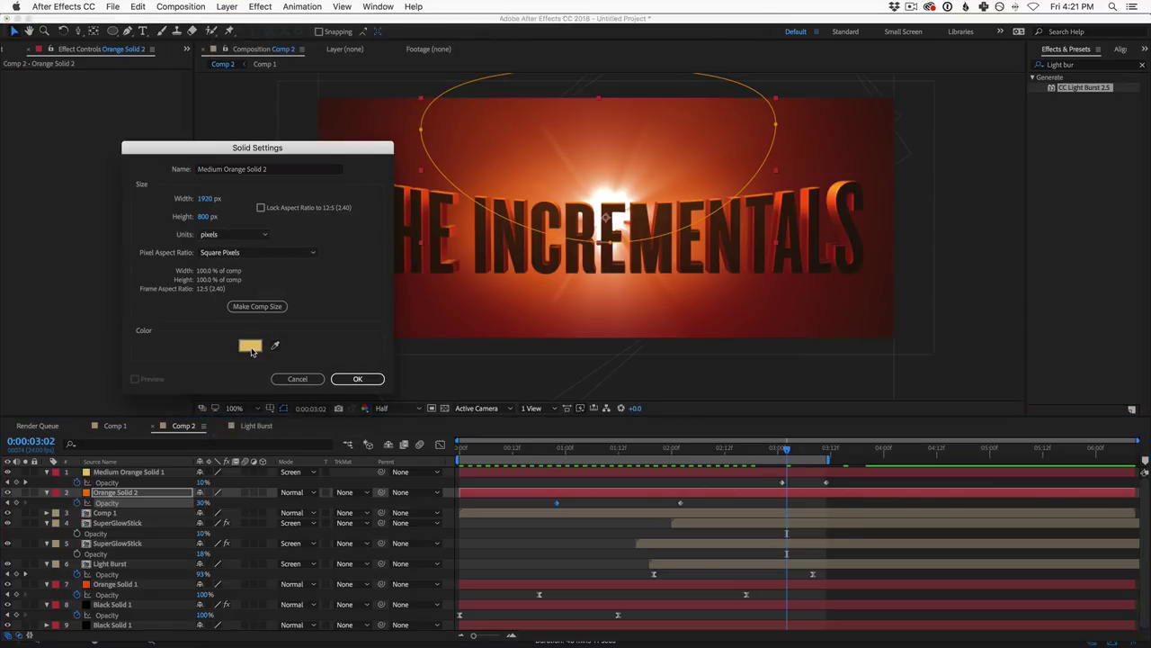
pyautogui.click(250, 346)
pyautogui.write('ffffff')
pyautogui.click(801, 390)
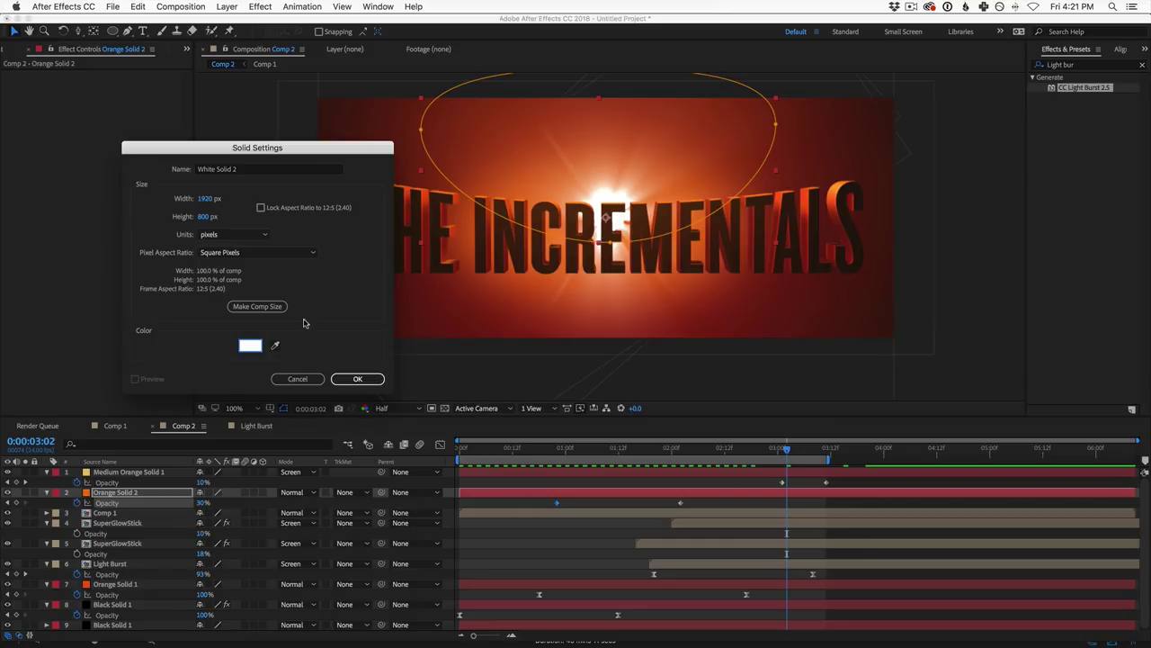
pyautogui.click(358, 379)
pyautogui.moveTo(131, 493); pyautogui.dragTo(151, 615)
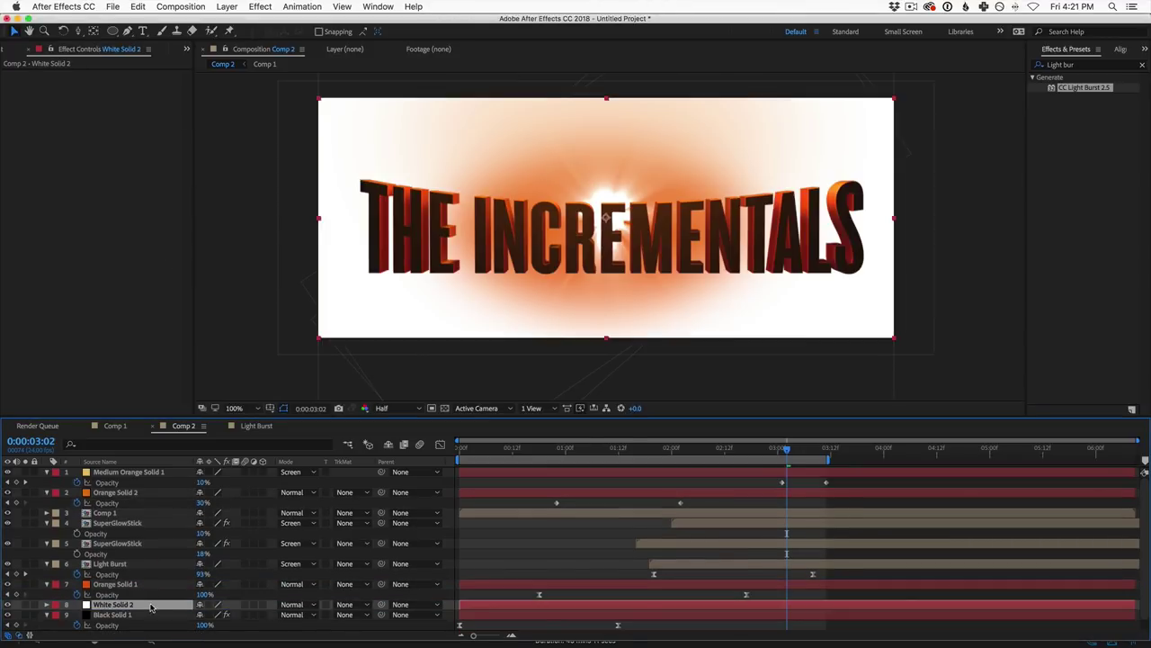
# Step: Mask White Solid 2 with an ellipse around the title's central letters and feather the mask 166 pixels
pyautogui.click(113, 31)
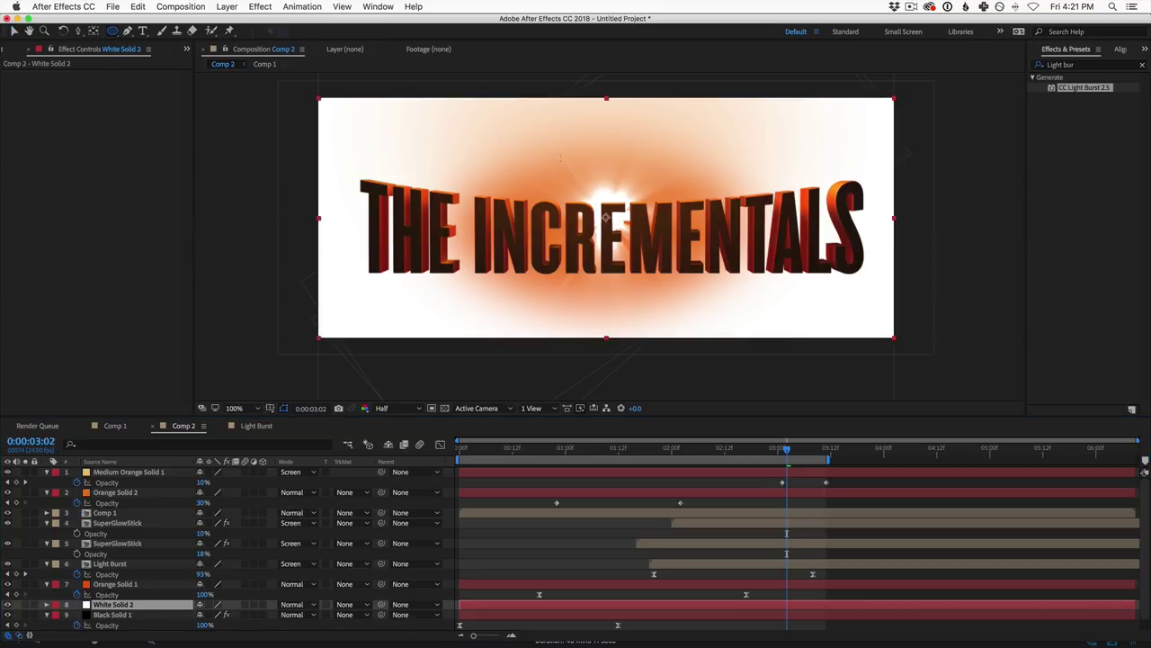
pyautogui.moveTo(477, 145); pyautogui.dragTo(722, 290)
pyautogui.press('f')
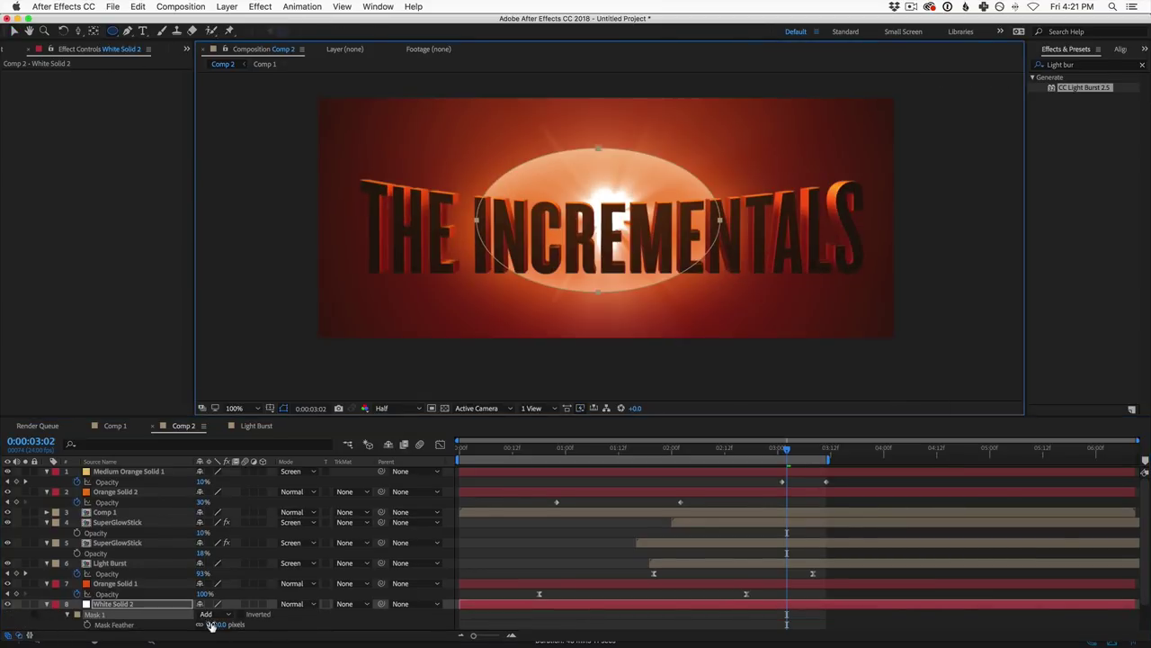
pyautogui.moveTo(211, 625); pyautogui.dragTo(310, 625)
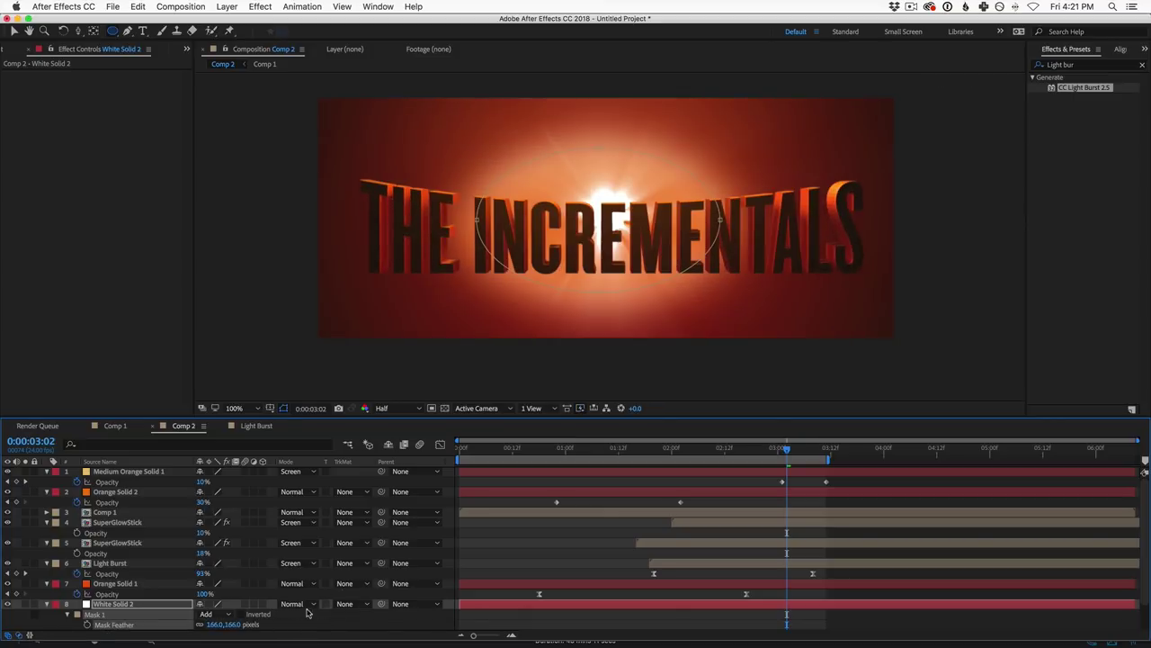
# Step: Set White Solid 2's blending mode to Add and move it directly below the Comp 1 layer
pyautogui.click(304, 604)
pyautogui.click(342, 281)
pyautogui.moveTo(133, 610); pyautogui.dragTo(150, 528)
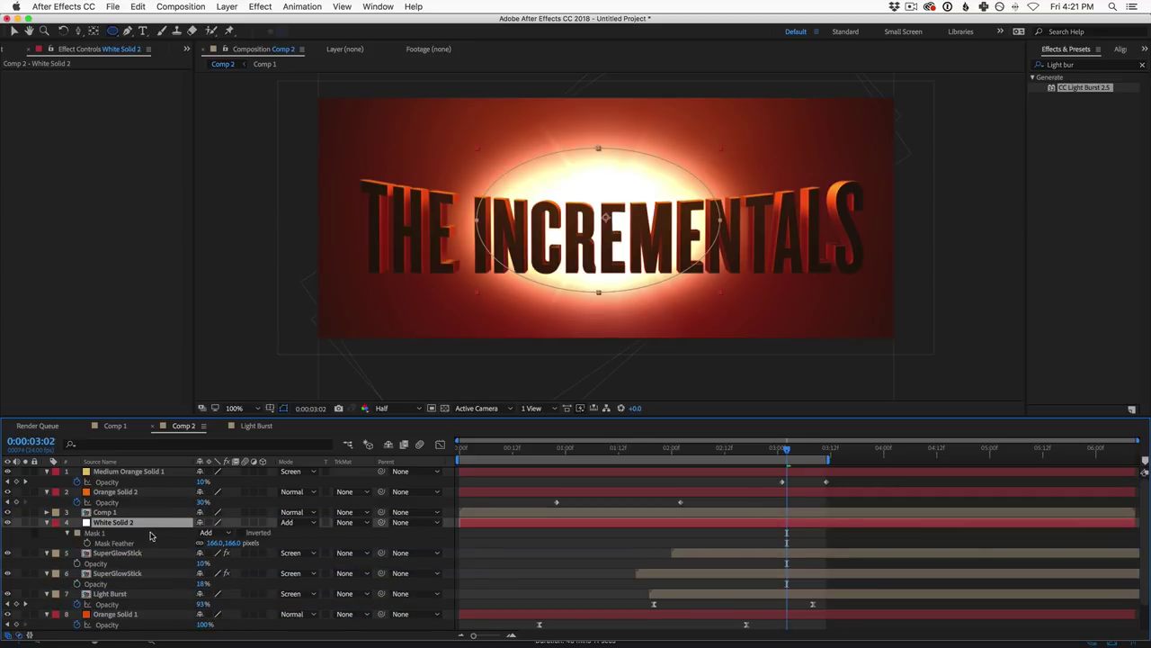
# Step: Set White Solid 2's mask feather to 452 pixels and stretch the ellipse upward and downward into a nearly circular shape
pyautogui.moveTo(220, 542); pyautogui.dragTo(418, 539)
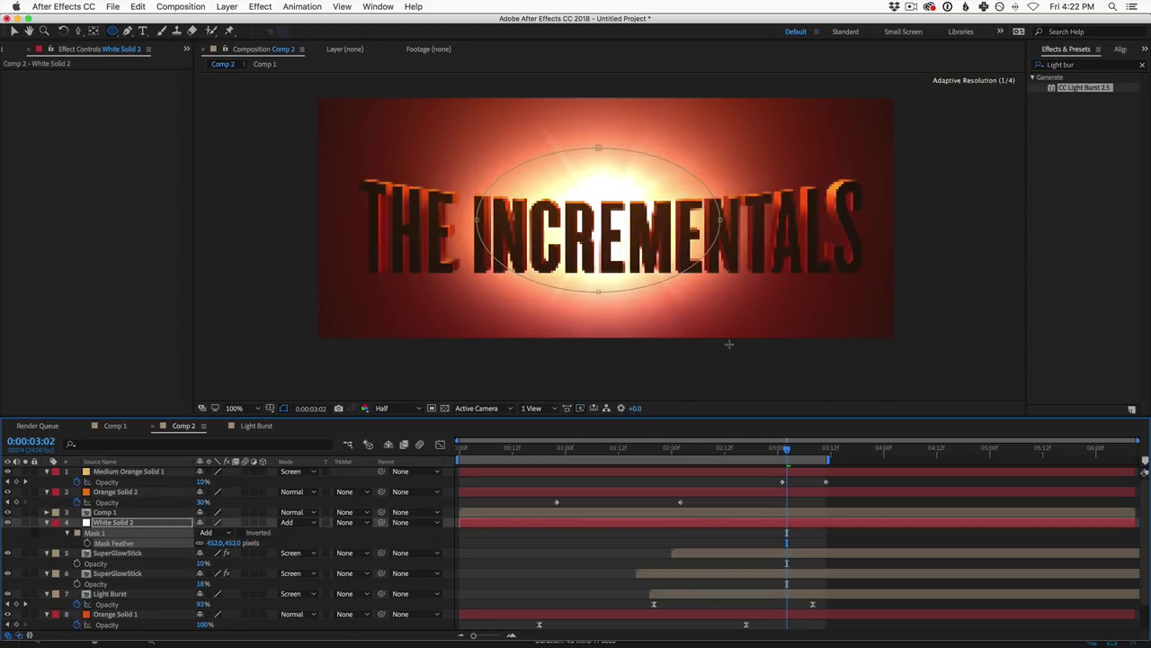
pyautogui.press('v')
pyautogui.click(603, 134)
pyautogui.moveTo(598, 147); pyautogui.dragTo(600, 118)
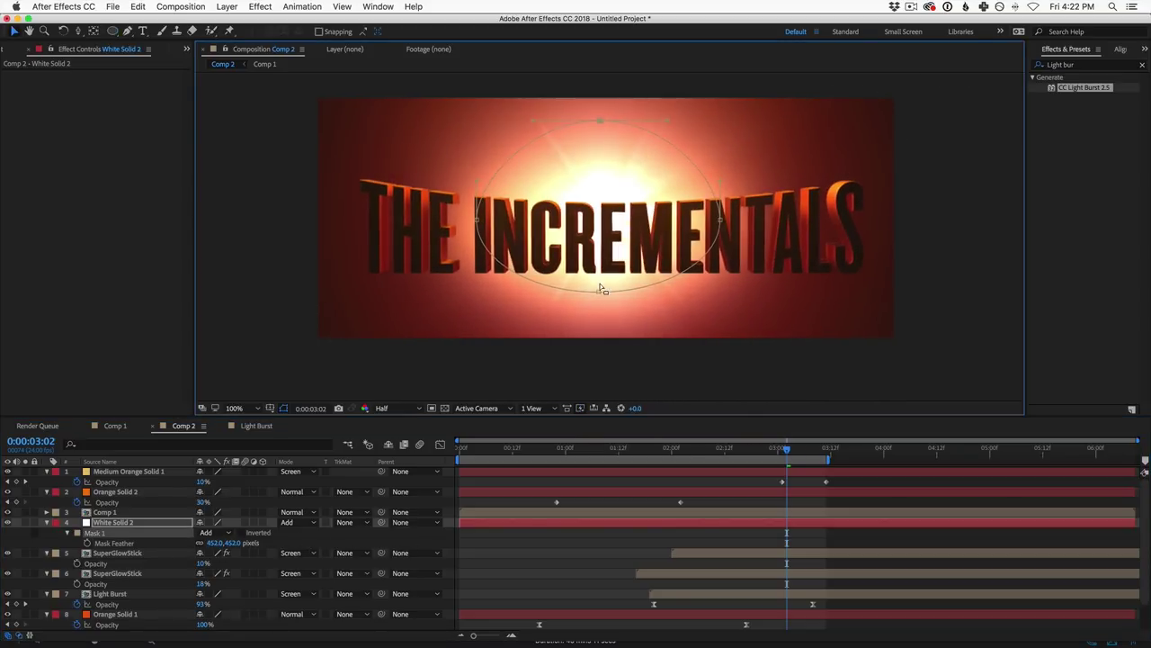
pyautogui.moveTo(600, 286); pyautogui.dragTo(601, 317)
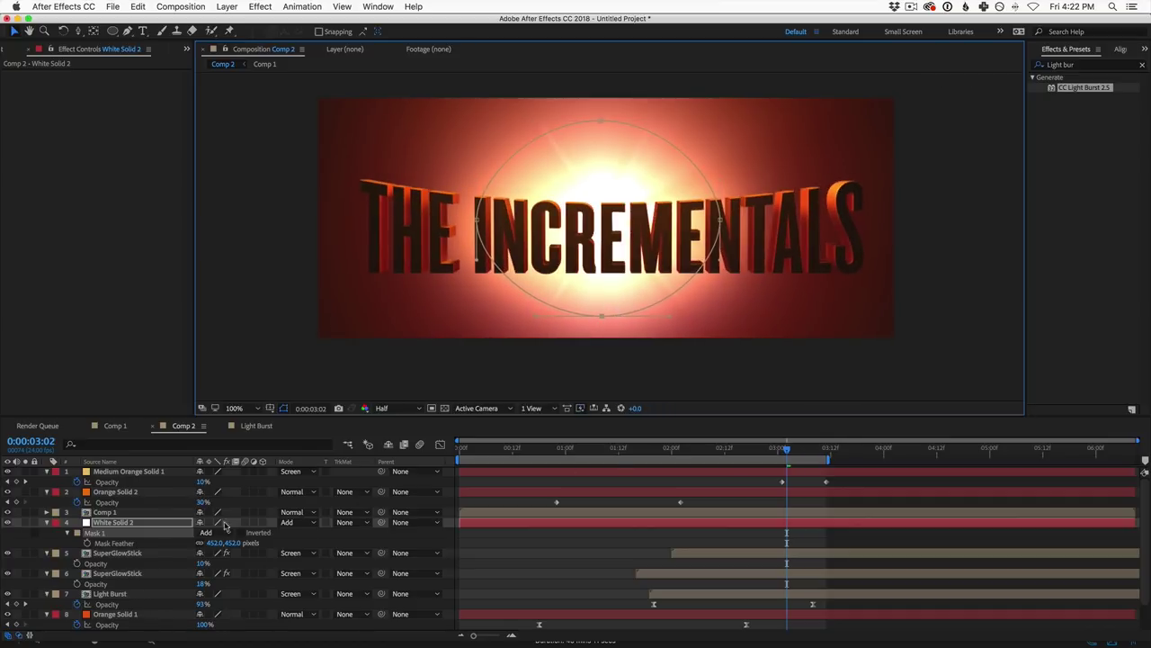
# Step: Move Medium Orange Solid 1's first Opacity keyframe to about 0:00:03:00 and preview the animation
pyautogui.click(164, 545)
pyautogui.click(781, 483)
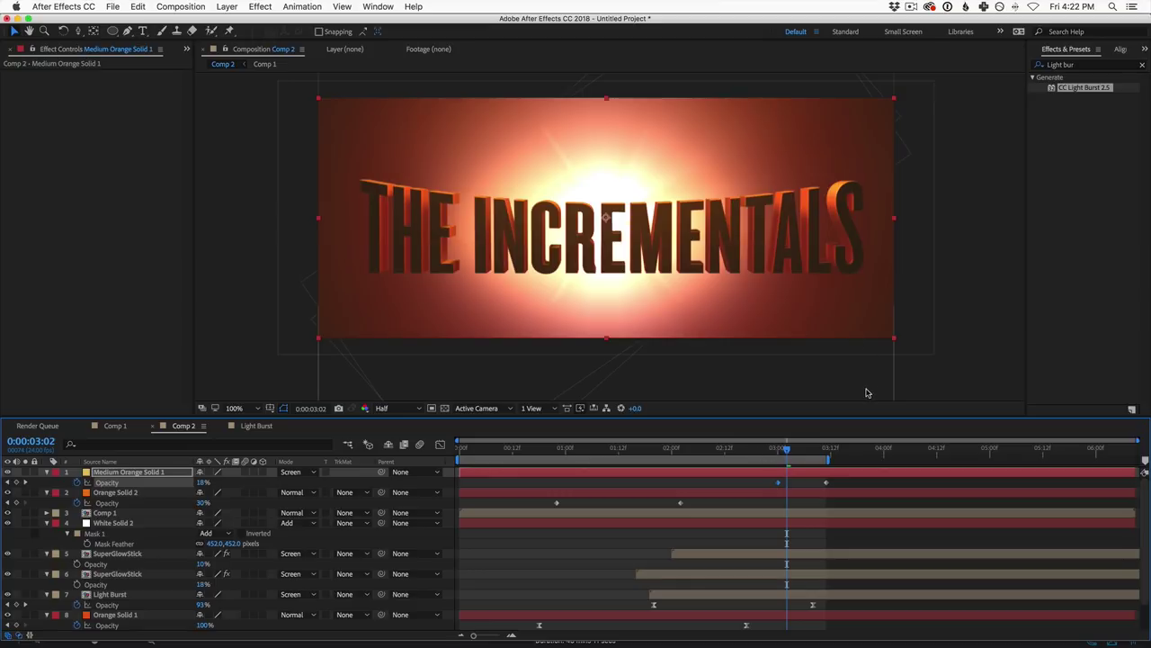
pyautogui.moveTo(784, 456); pyautogui.dragTo(578, 466)
pyautogui.press('space')
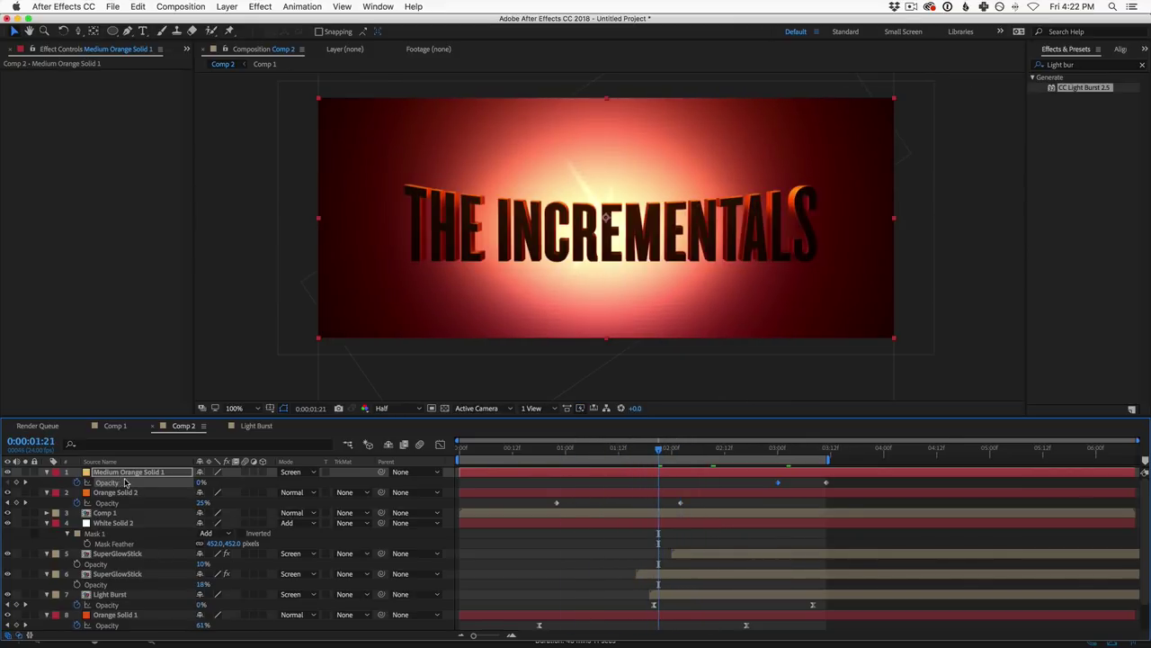
# Step: Fade White Solid 2 in with Opacity keyframes from 0% at about 0:00:01:18 to 100% at 0:00:02:12, and preview
pyautogui.click(108, 525)
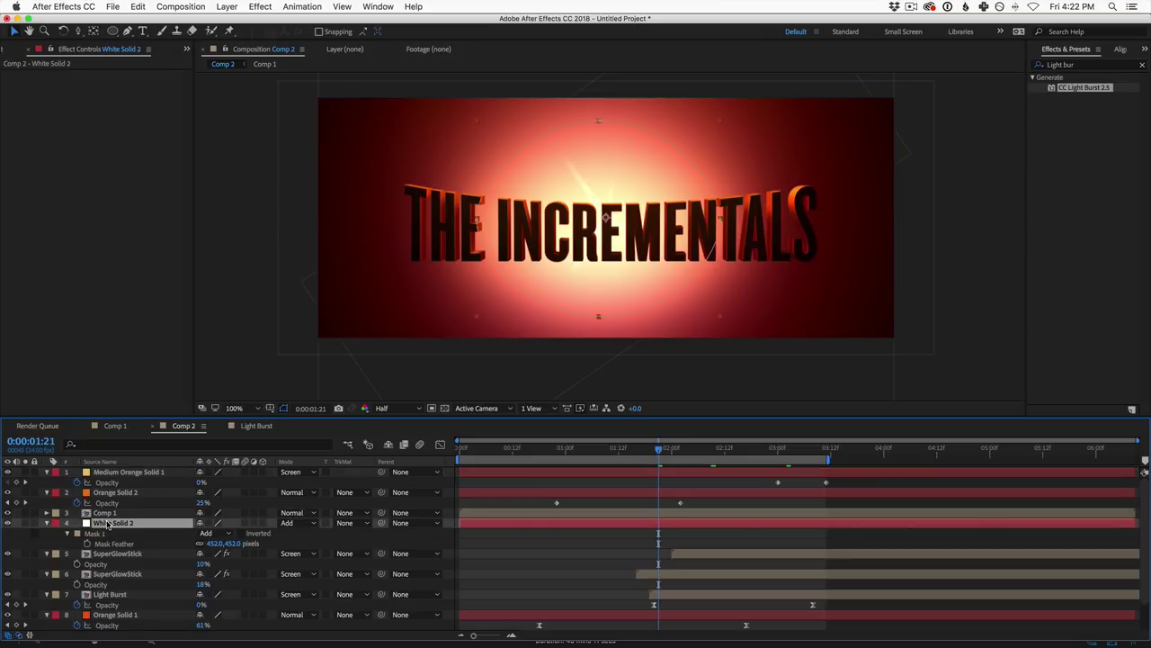
pyautogui.press('t')
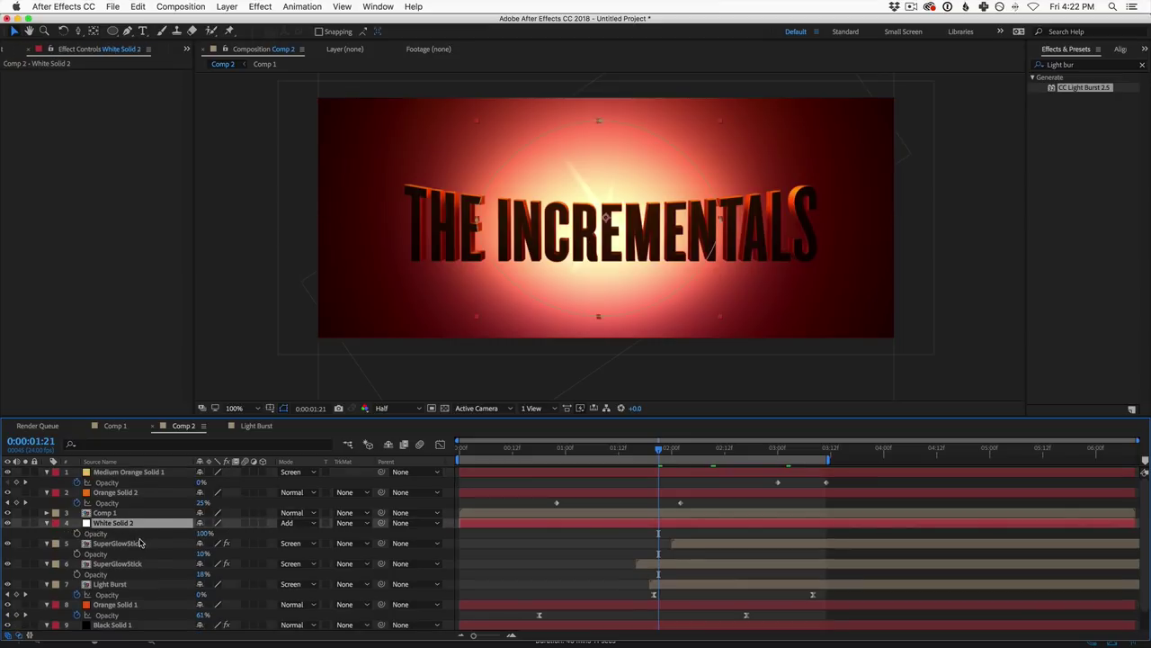
pyautogui.click(77, 533)
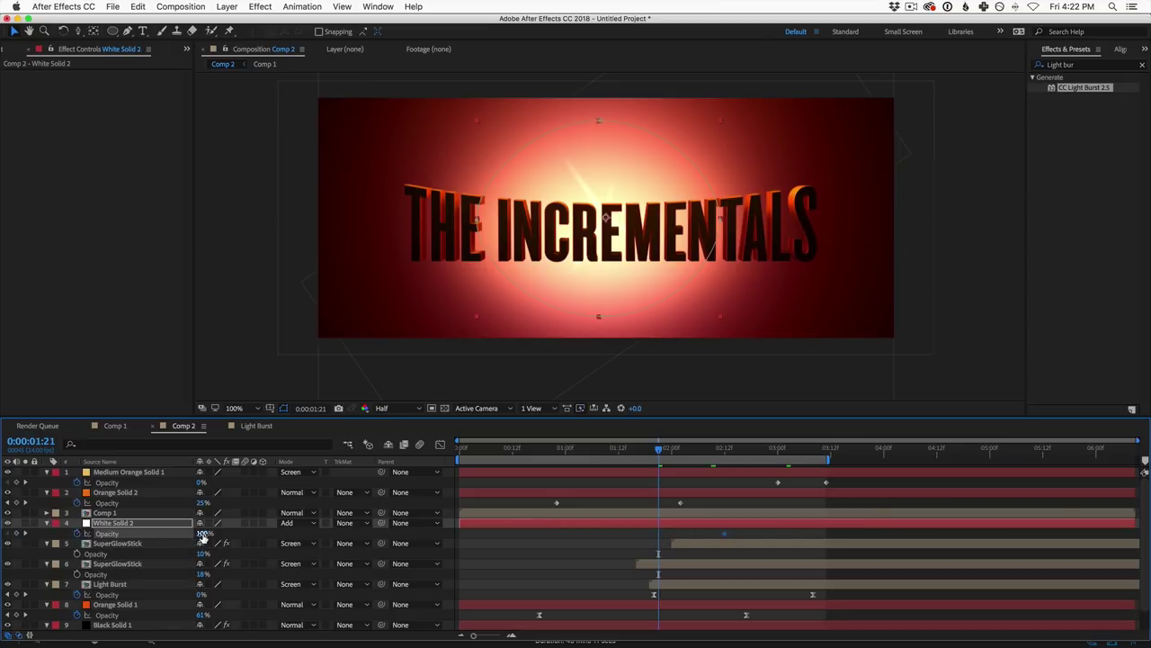
pyautogui.moveTo(203, 535); pyautogui.dragTo(114, 535)
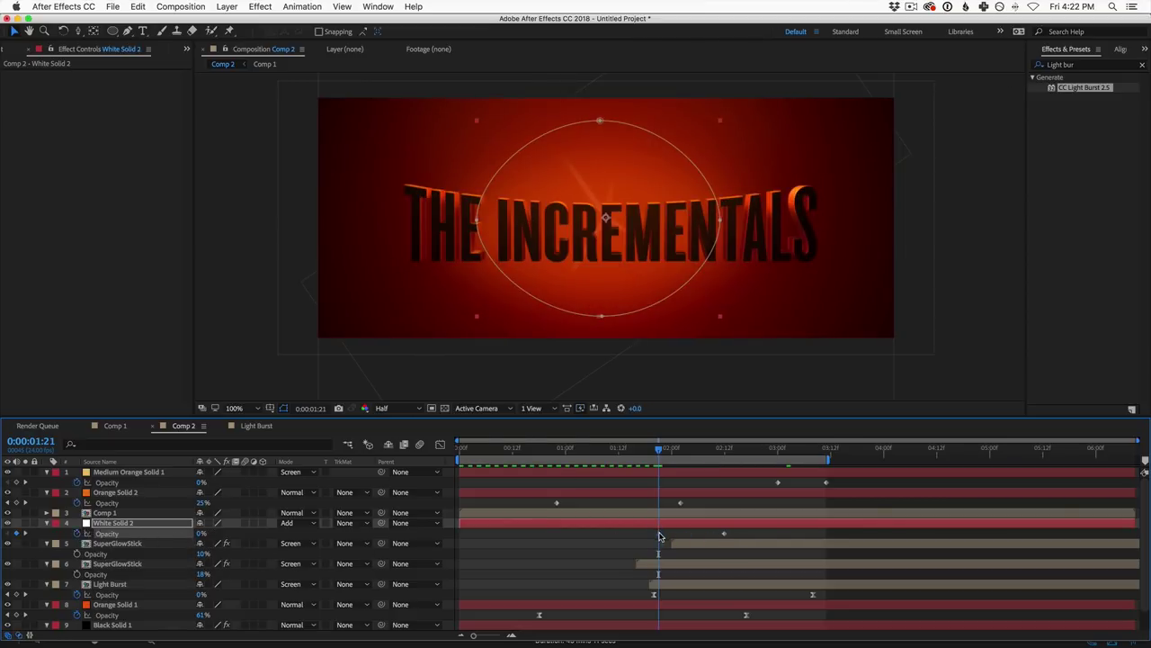
pyautogui.moveTo(660, 536); pyautogui.dragTo(653, 534)
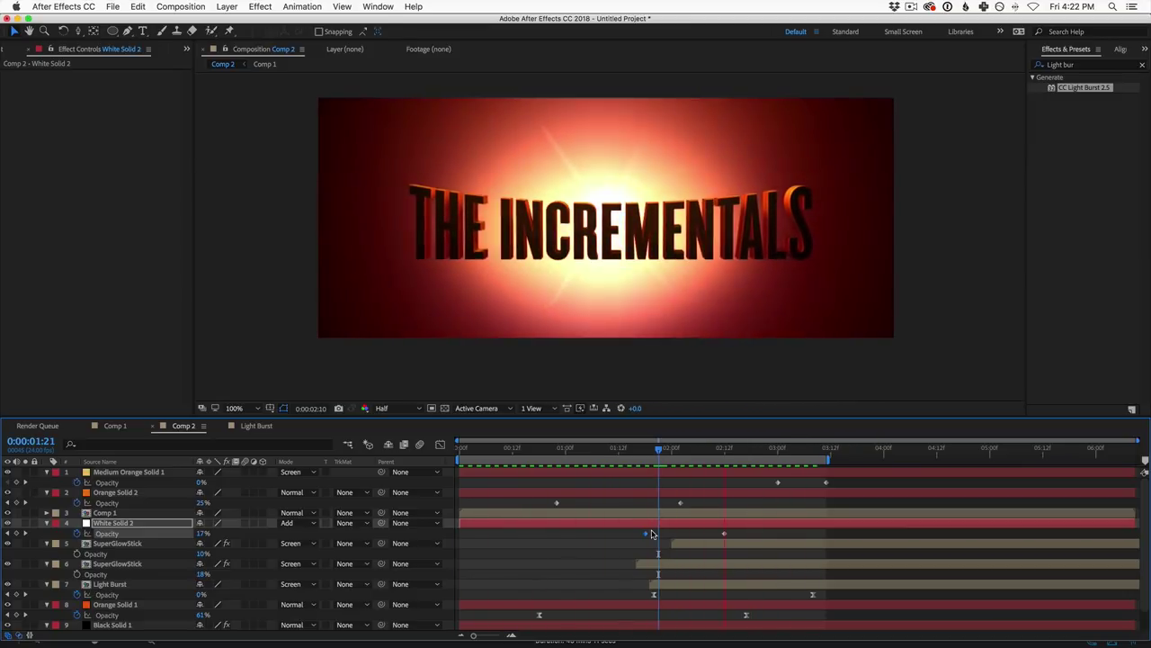
# Step: Keyframe White Solid 2's Scale from 100% at 0:00:02:12 to 158% at 0:00:03:10
pyautogui.click(725, 537)
pyautogui.click(729, 453)
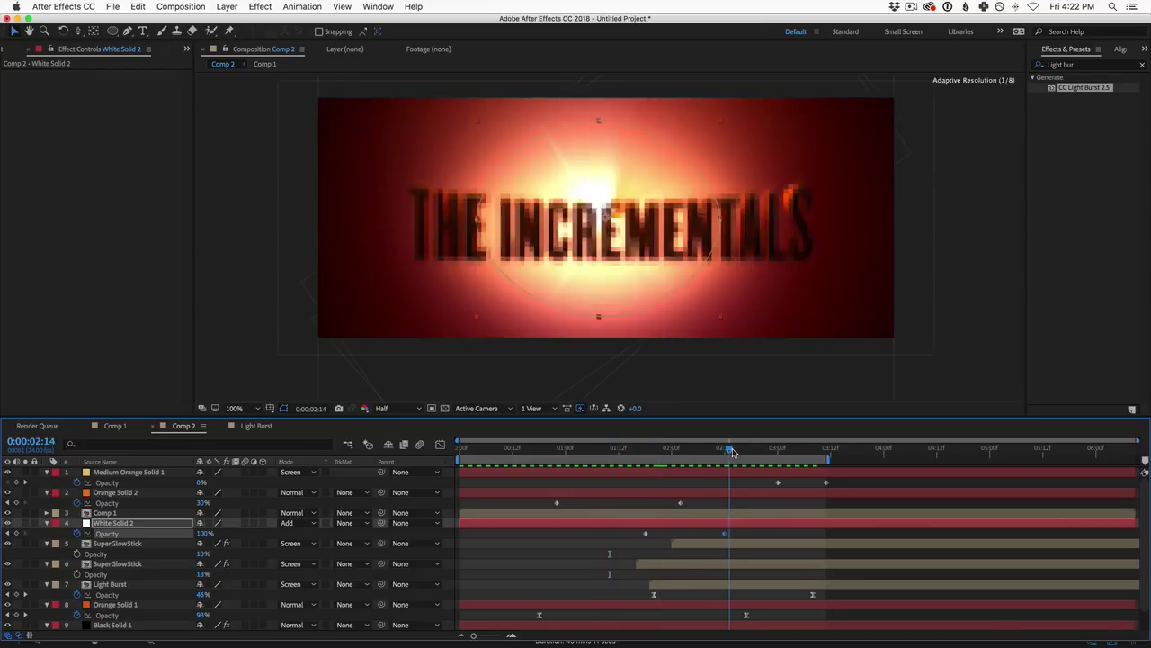
pyautogui.press('s')
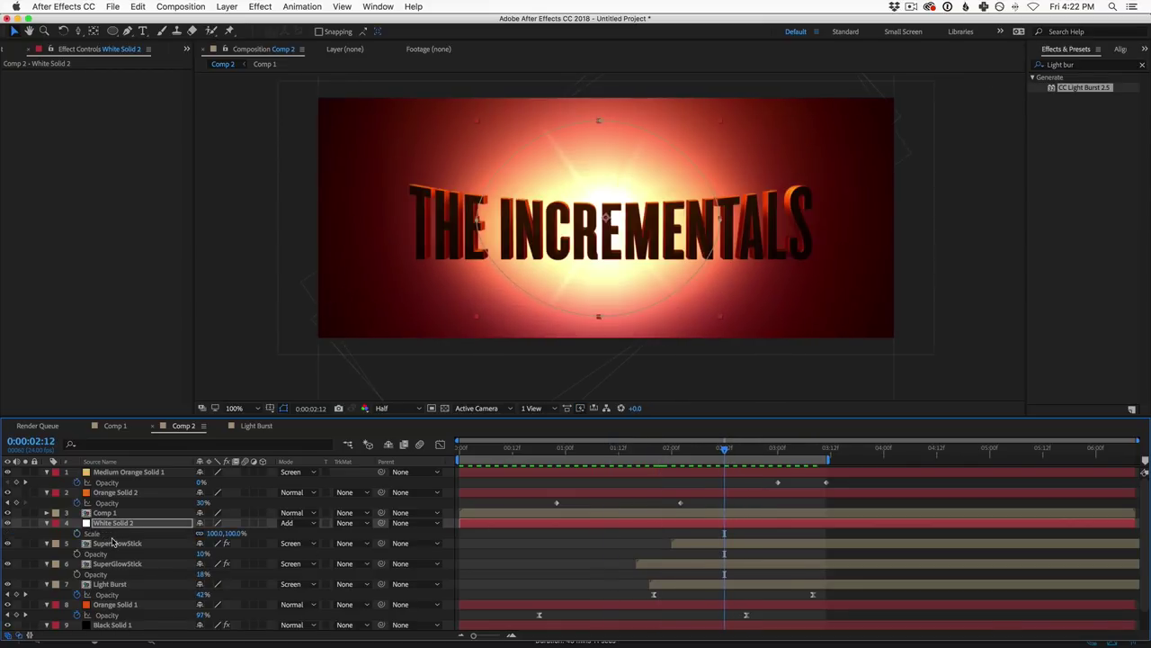
pyautogui.click(77, 533)
pyautogui.moveTo(736, 448); pyautogui.dragTo(824, 451)
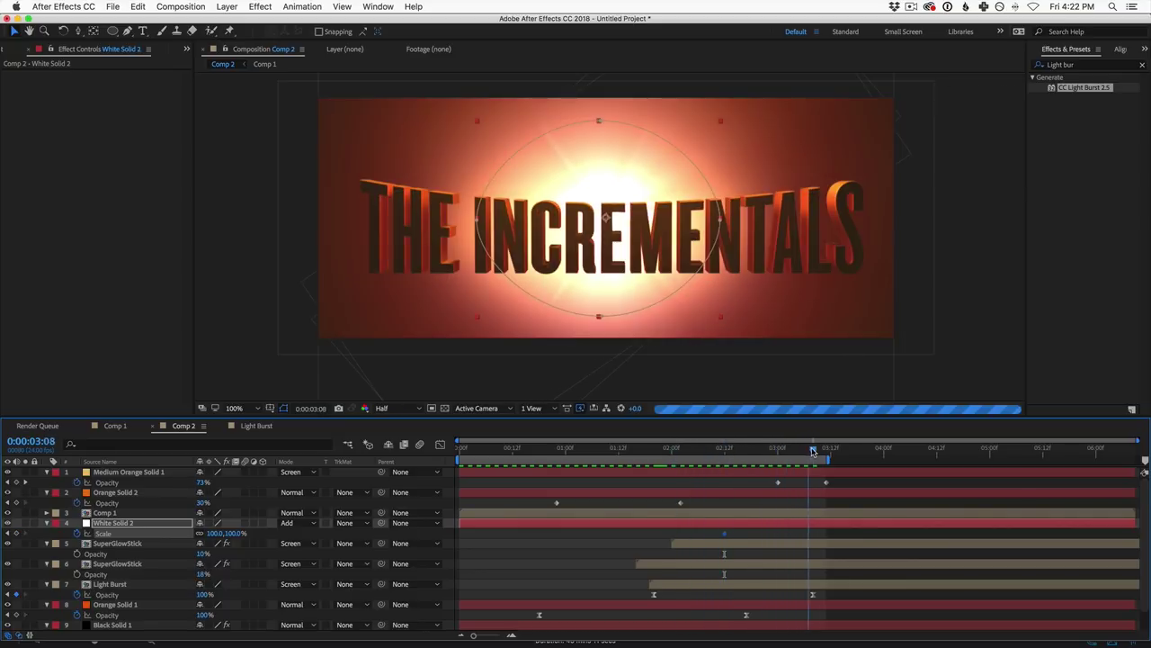
pyautogui.moveTo(216, 538); pyautogui.dragTo(722, 534)
# Step: Move White Solid 2's first Scale keyframe to about 0:00:01:11 and preview the growing glow
pyautogui.doubleClick(723, 535)
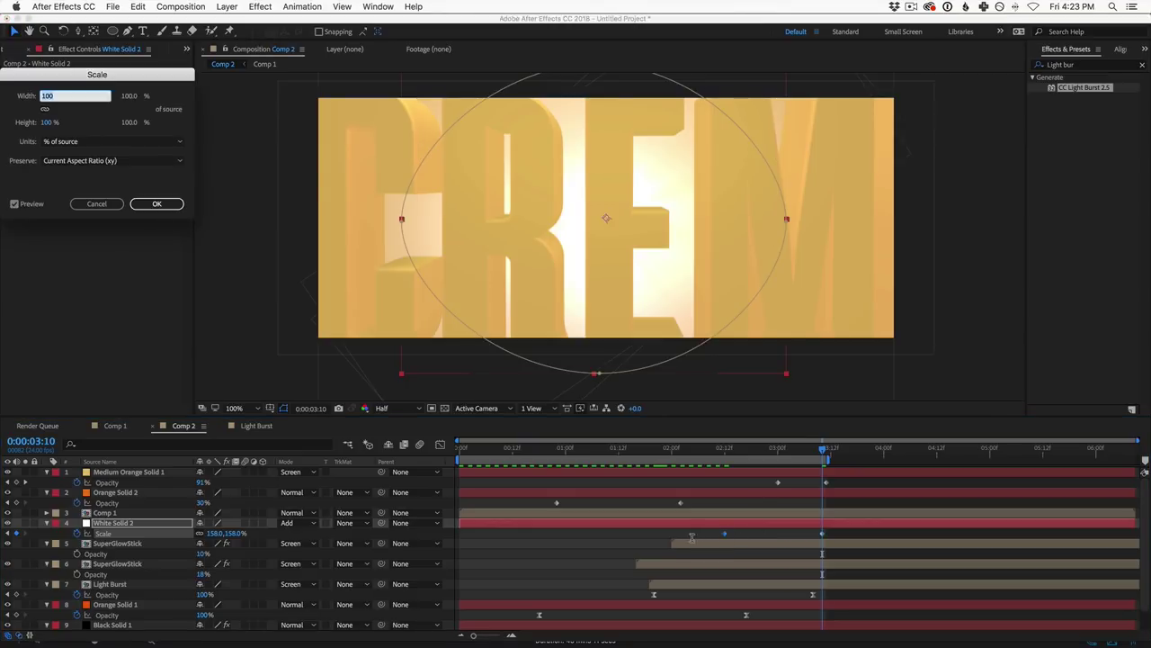
pyautogui.click(99, 205)
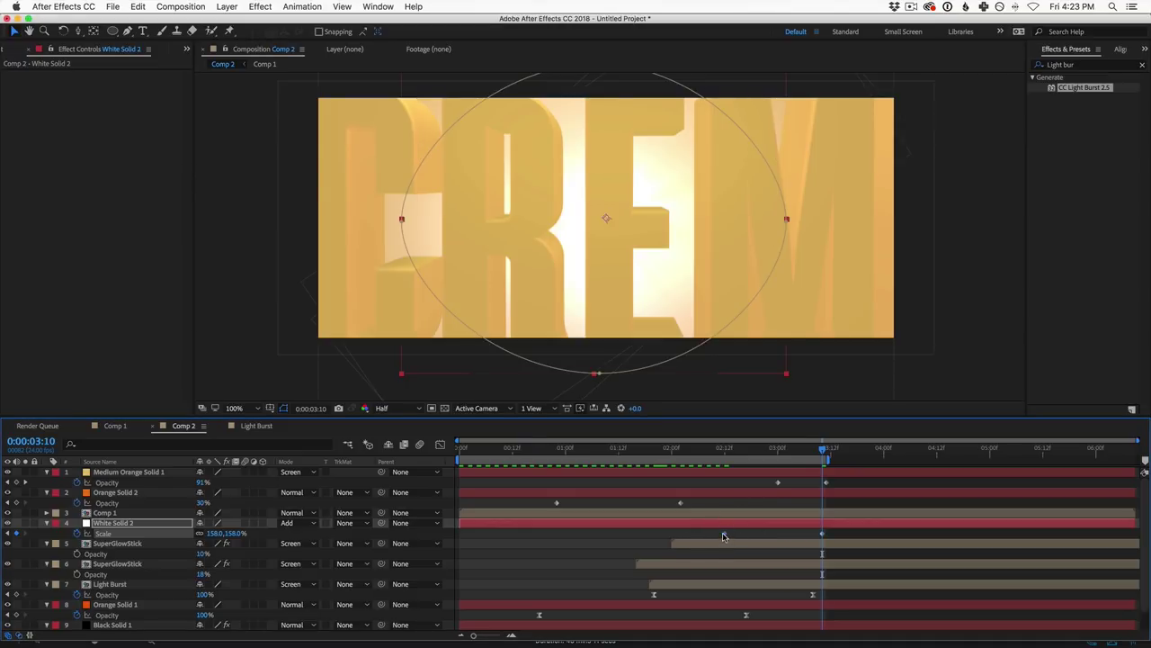
pyautogui.press('space')
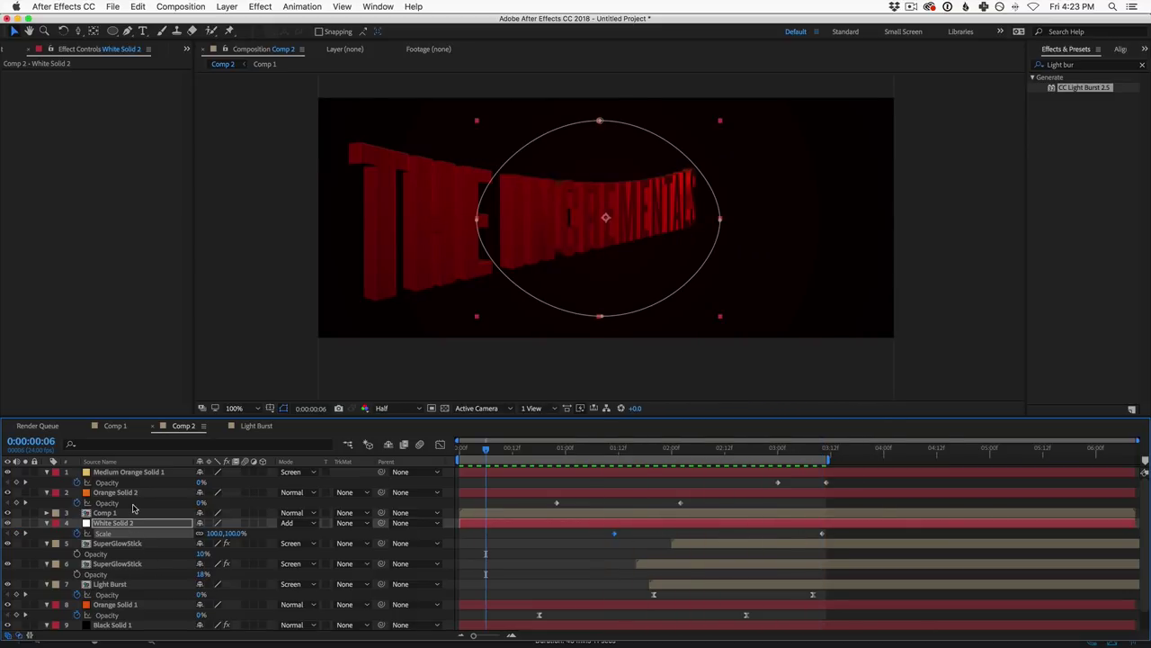
# Step: Change White Solid 2's color to pale orange ECD5BC in its solid settings
pyautogui.press('super+shift+y')
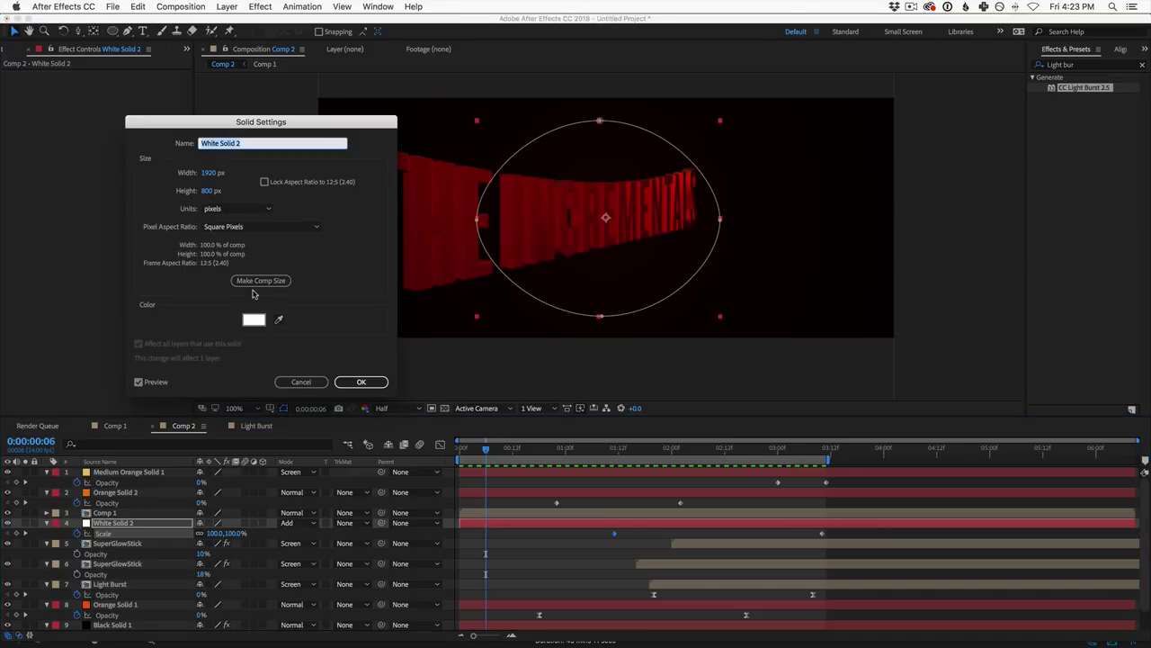
pyautogui.click(253, 319)
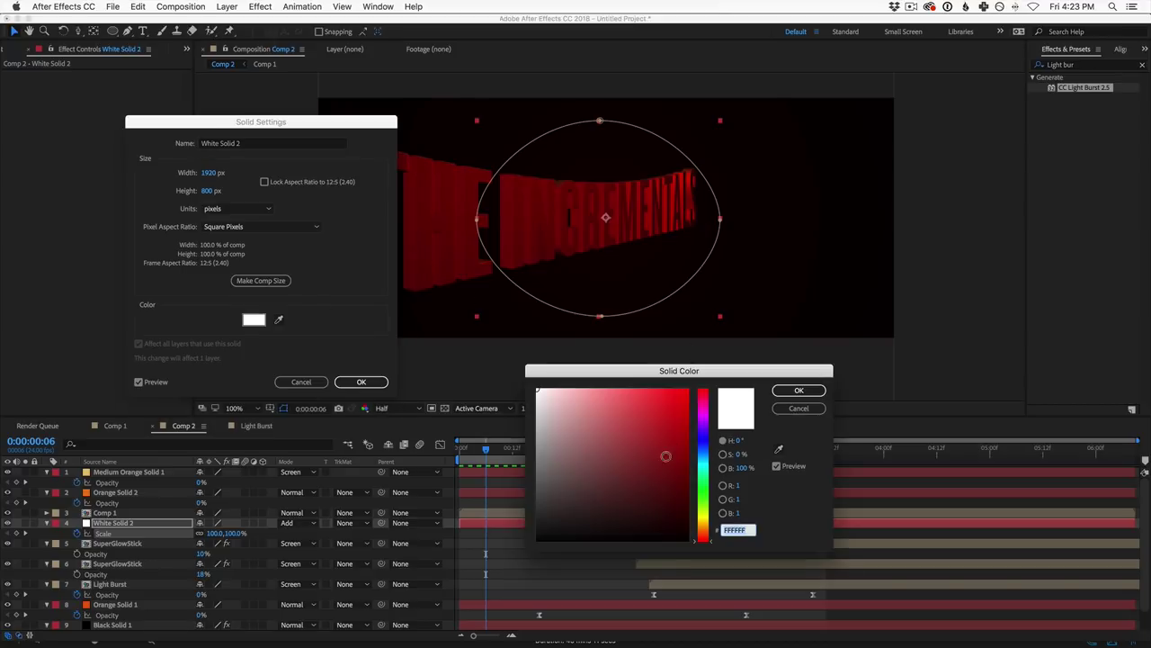
pyautogui.moveTo(695, 541); pyautogui.dragTo(695, 531)
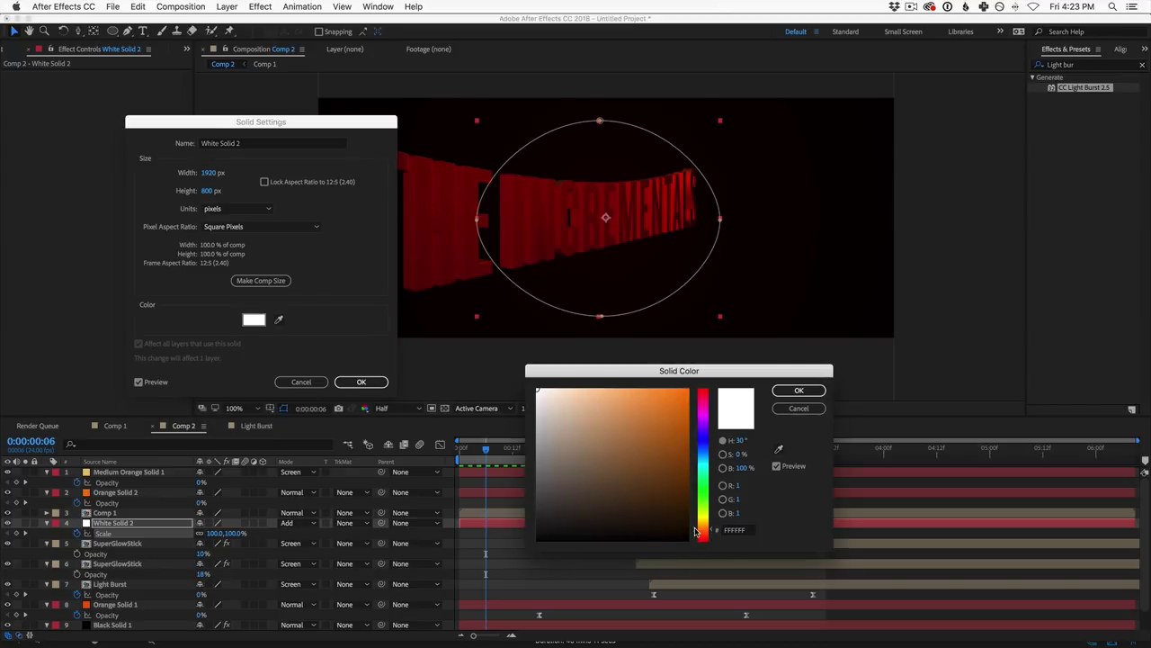
pyautogui.moveTo(559, 409); pyautogui.dragTo(566, 400)
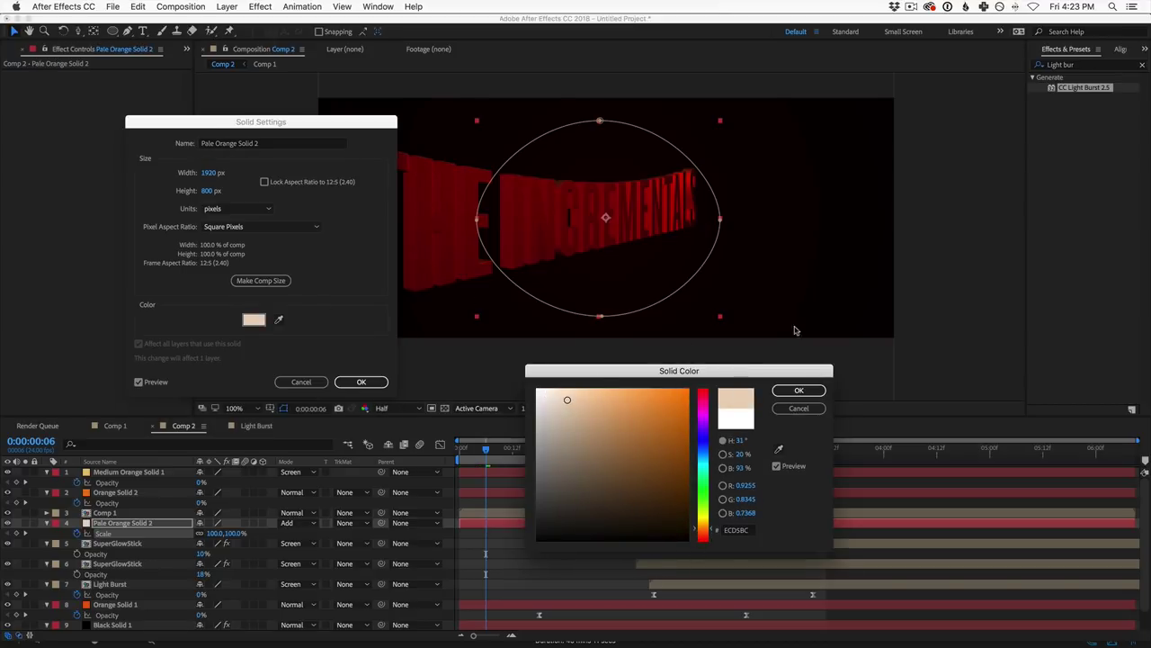
pyautogui.click(799, 391)
pyautogui.click(362, 382)
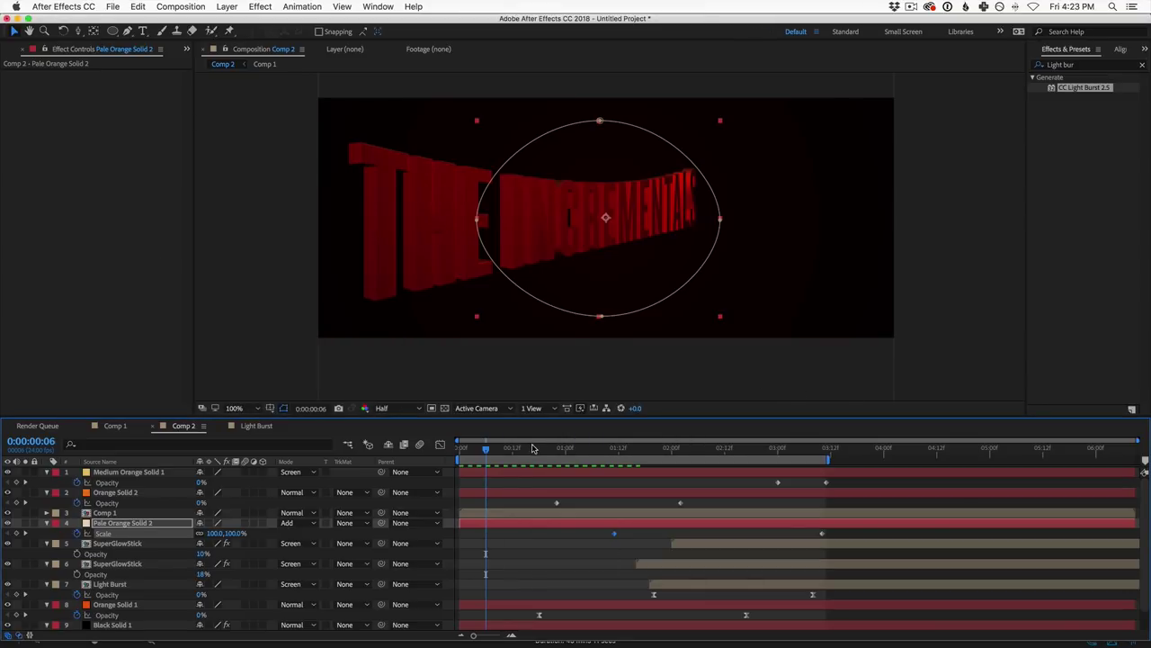
# Step: Scrub Comp 2 up to about 0:00:02:06 to examine the recolored glow behind the title
pyautogui.moveTo(506, 452); pyautogui.dragTo(689, 451)
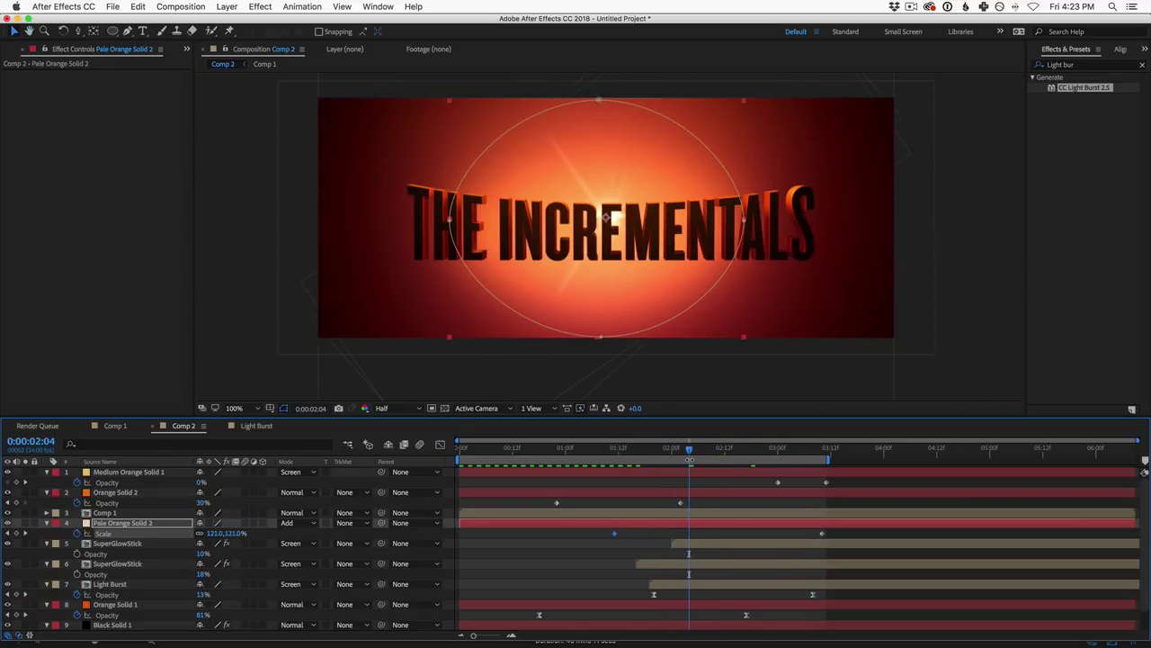
pyautogui.click(1015, 322)
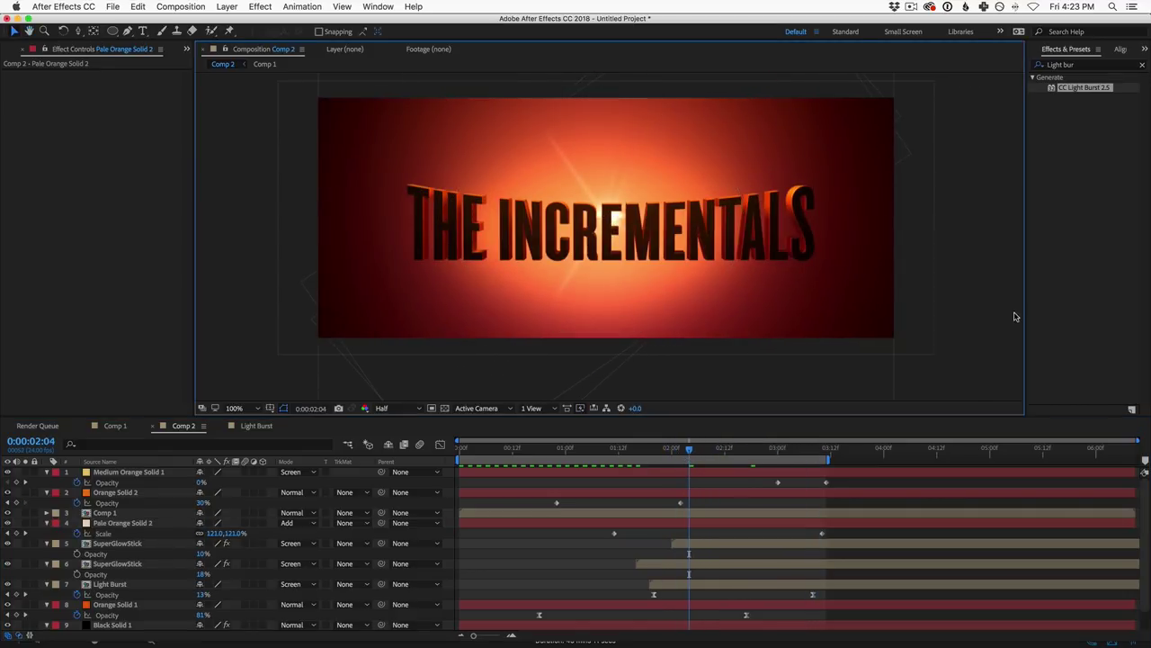
pyautogui.click(684, 450)
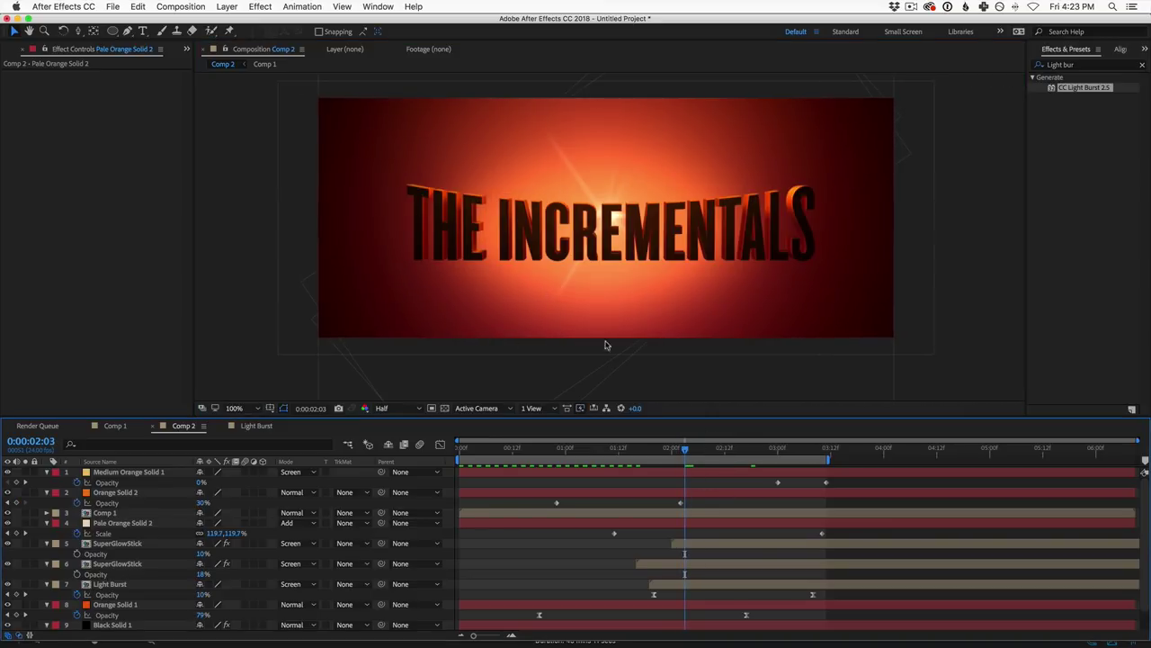
pyautogui.moveTo(689, 450); pyautogui.dragTo(699, 450)
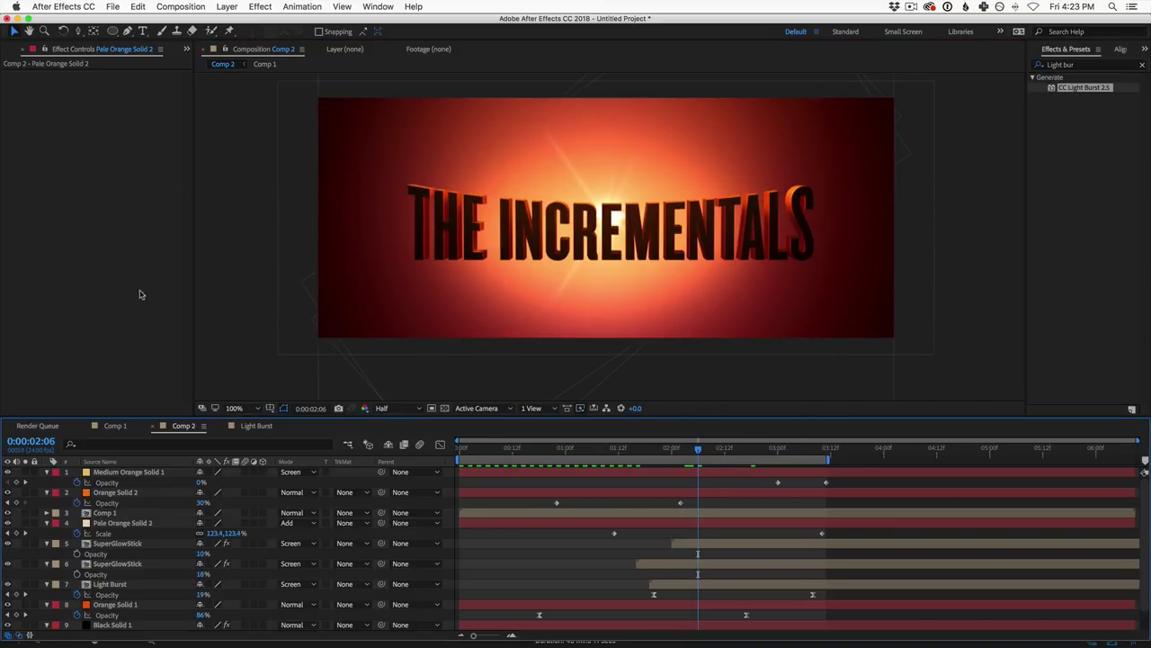
# Step: Add a new adjustment layer above all other Comp 2 layers and apply the Curves effect to it
pyautogui.click(227, 7)
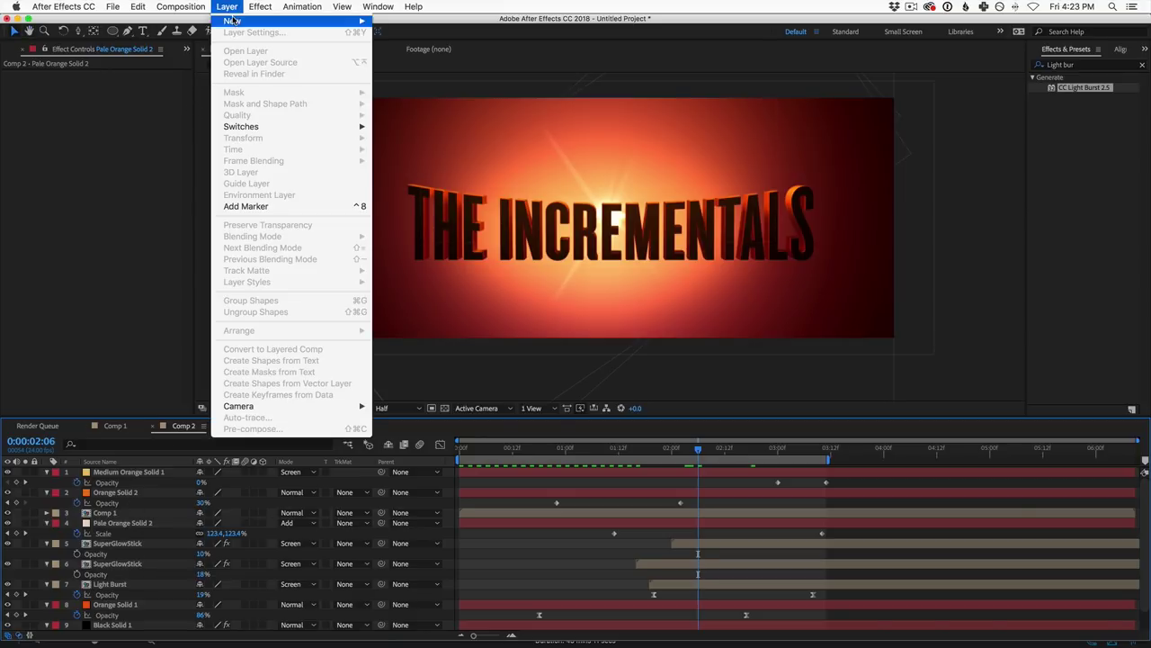
pyautogui.moveTo(232, 19)
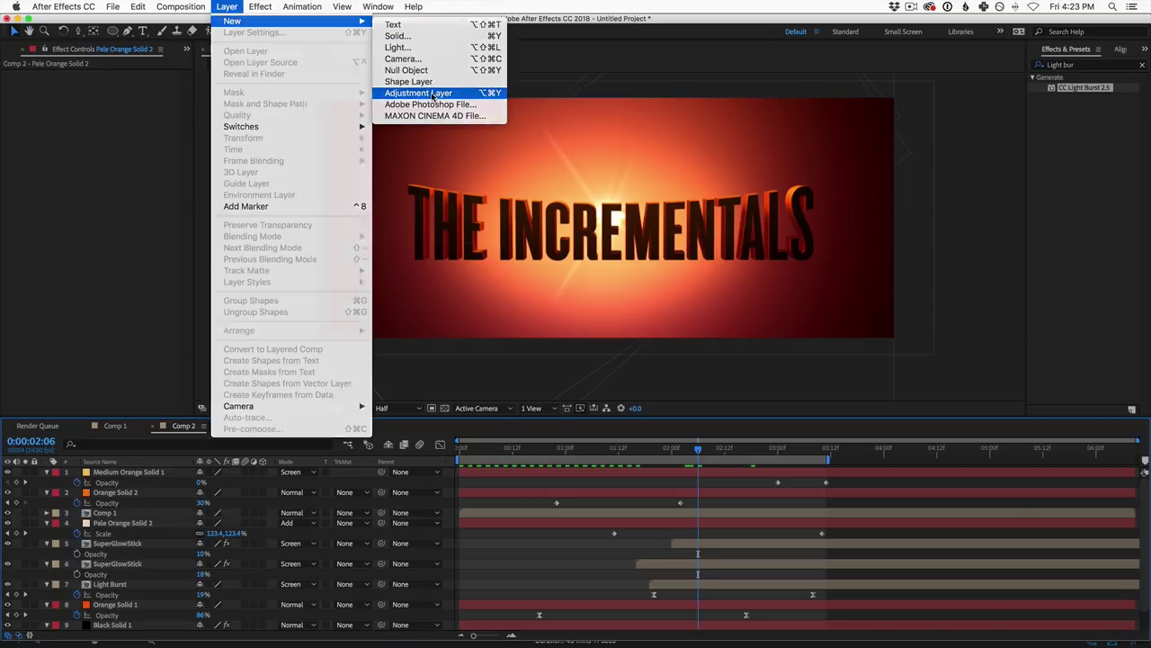
pyautogui.click(419, 93)
pyautogui.click(1078, 65)
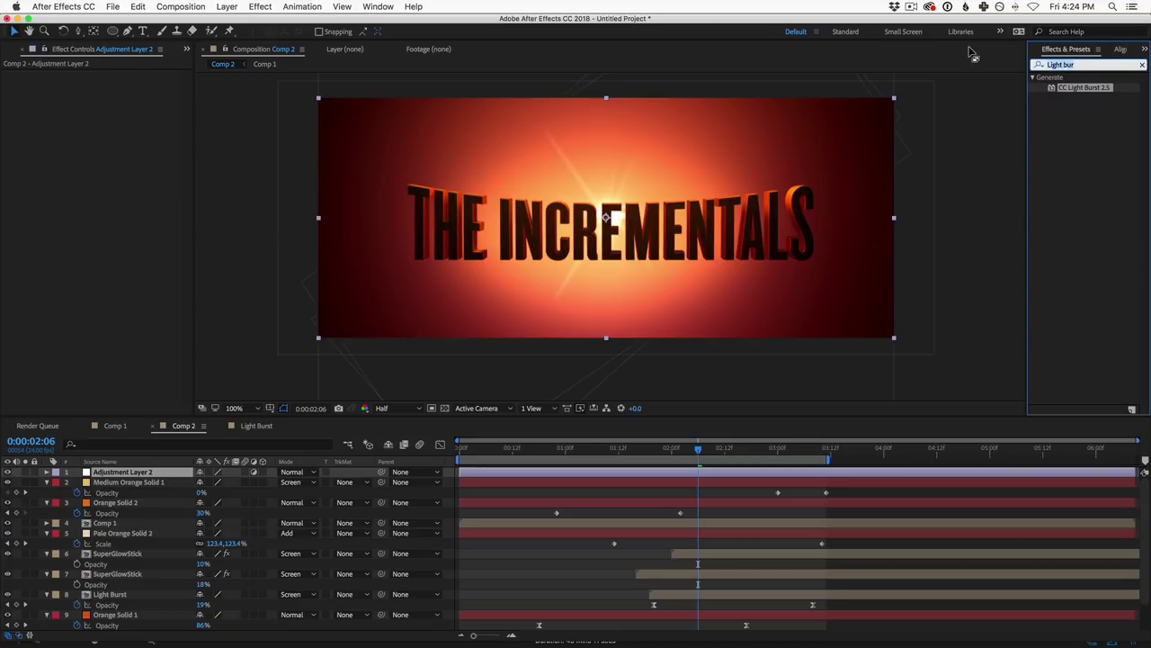
pyautogui.write('curves')
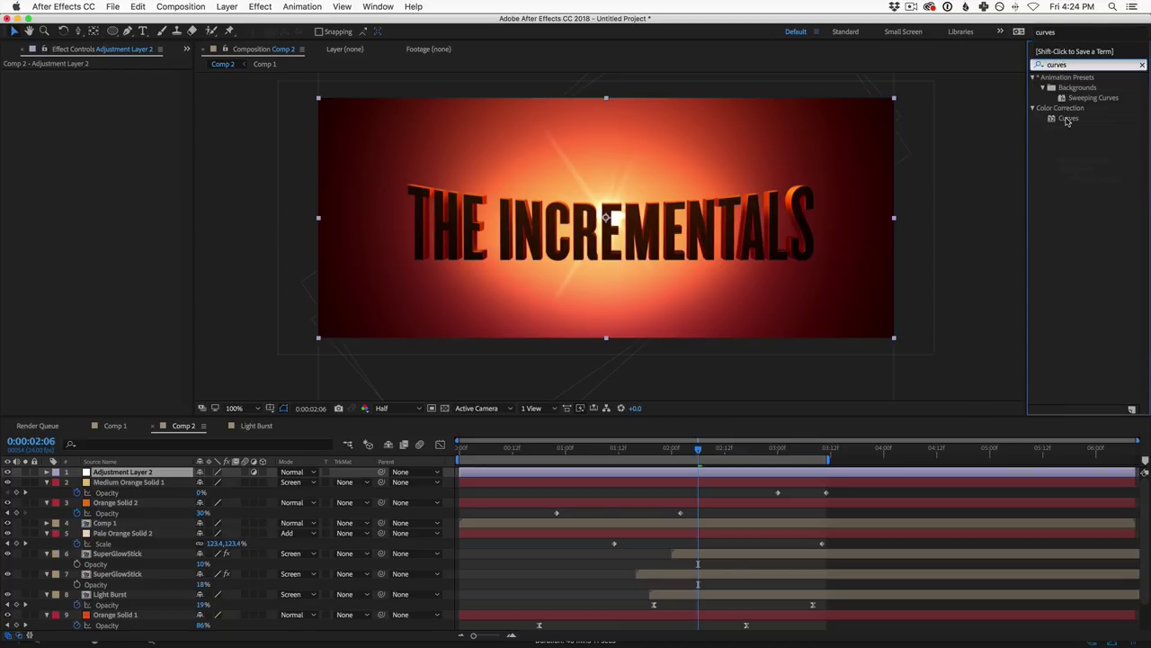
pyautogui.doubleClick(1068, 120)
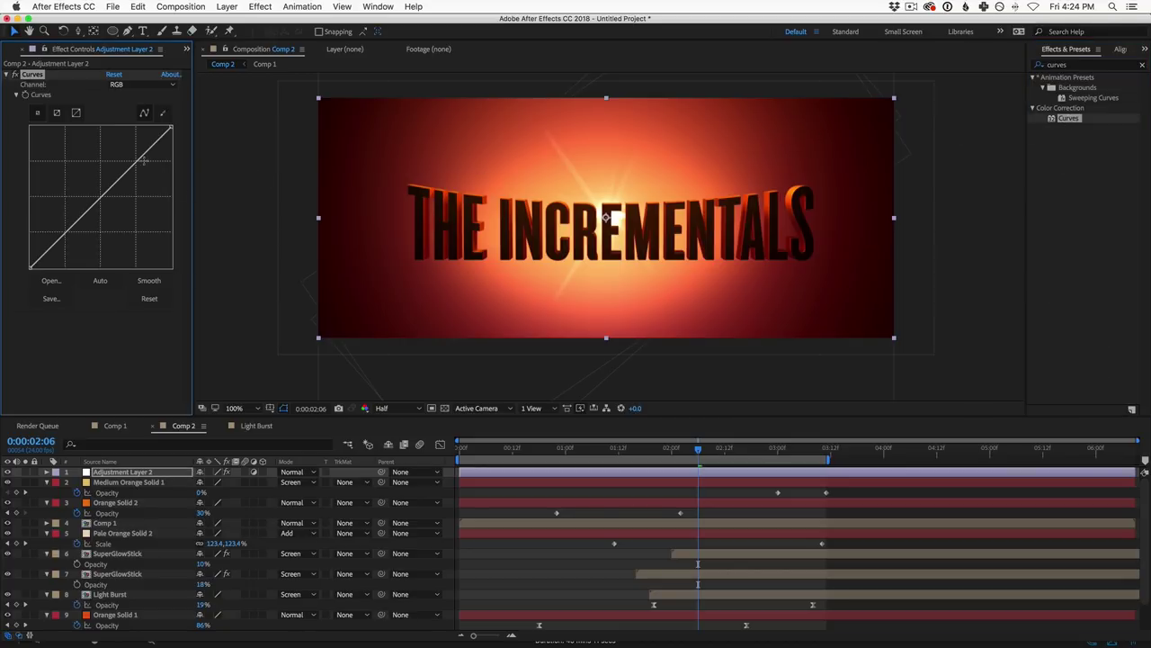
# Step: Shape the RGB curve into a gentle S to boost contrast, comparing the image with Curves off and on
pyautogui.moveTo(142, 160); pyautogui.dragTo(134, 155)
pyautogui.moveTo(63, 227); pyautogui.dragTo(24, 268)
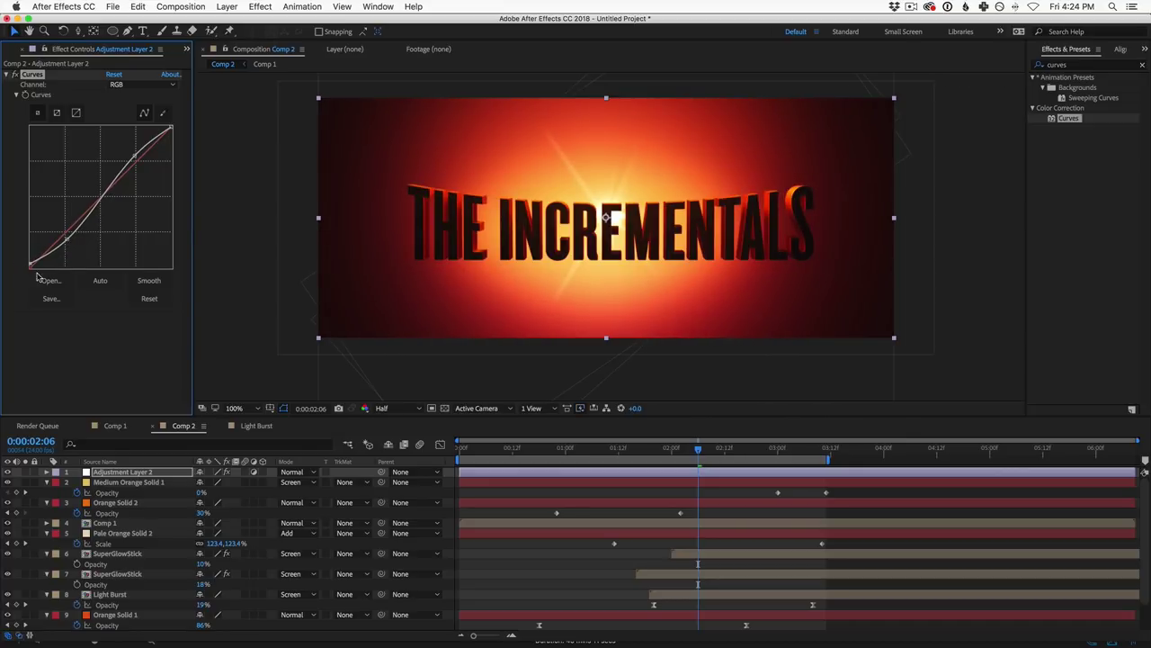
pyautogui.click(154, 85)
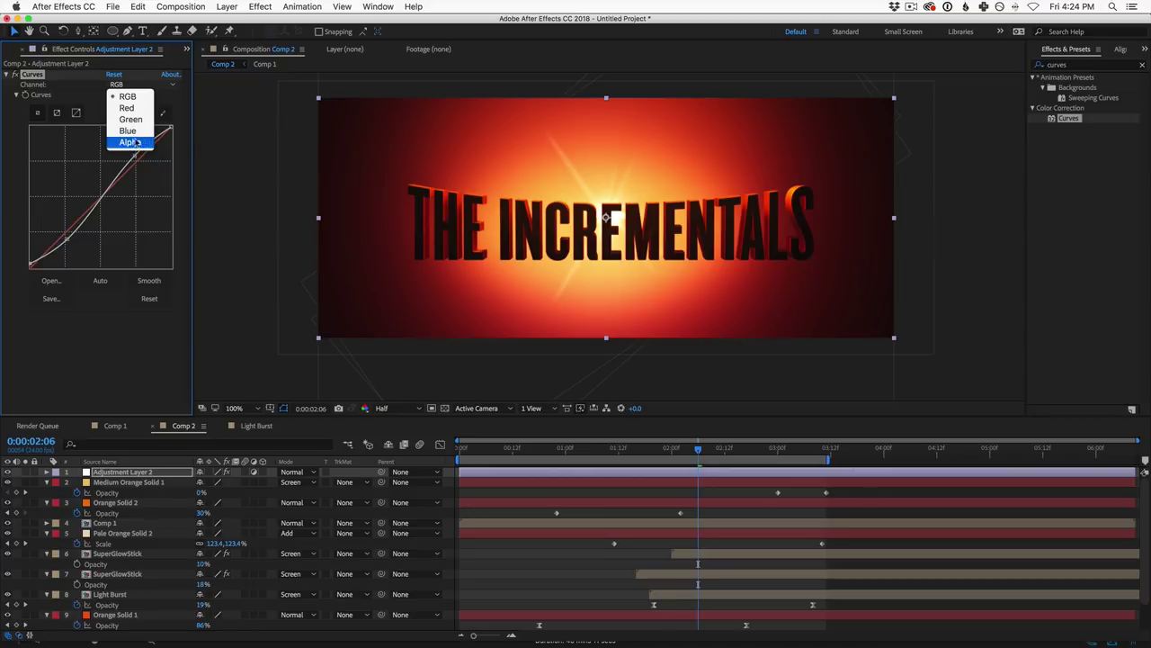
pyautogui.click(145, 216)
pyautogui.moveTo(142, 165); pyautogui.dragTo(137, 164)
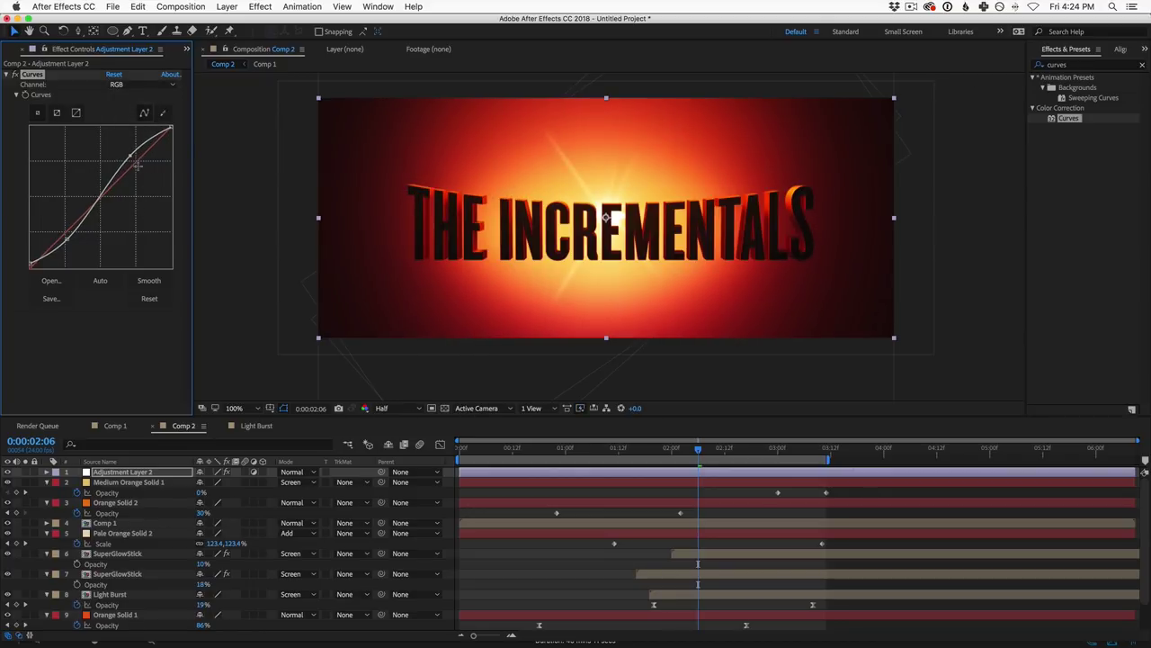
pyautogui.click(15, 75)
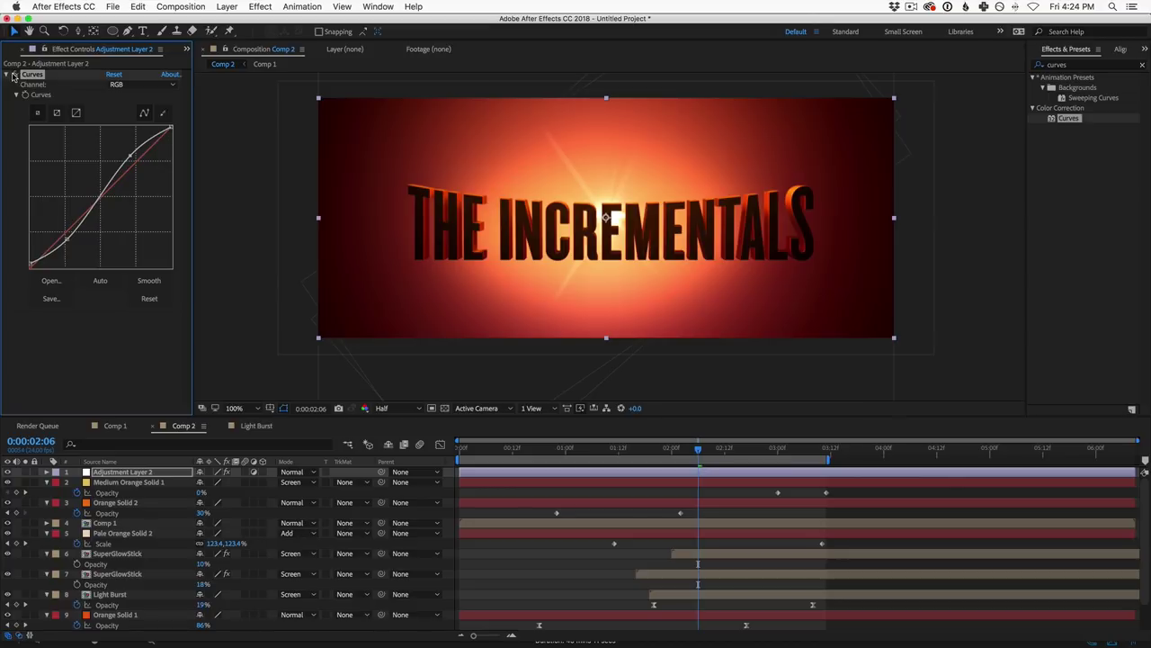
pyautogui.click(14, 76)
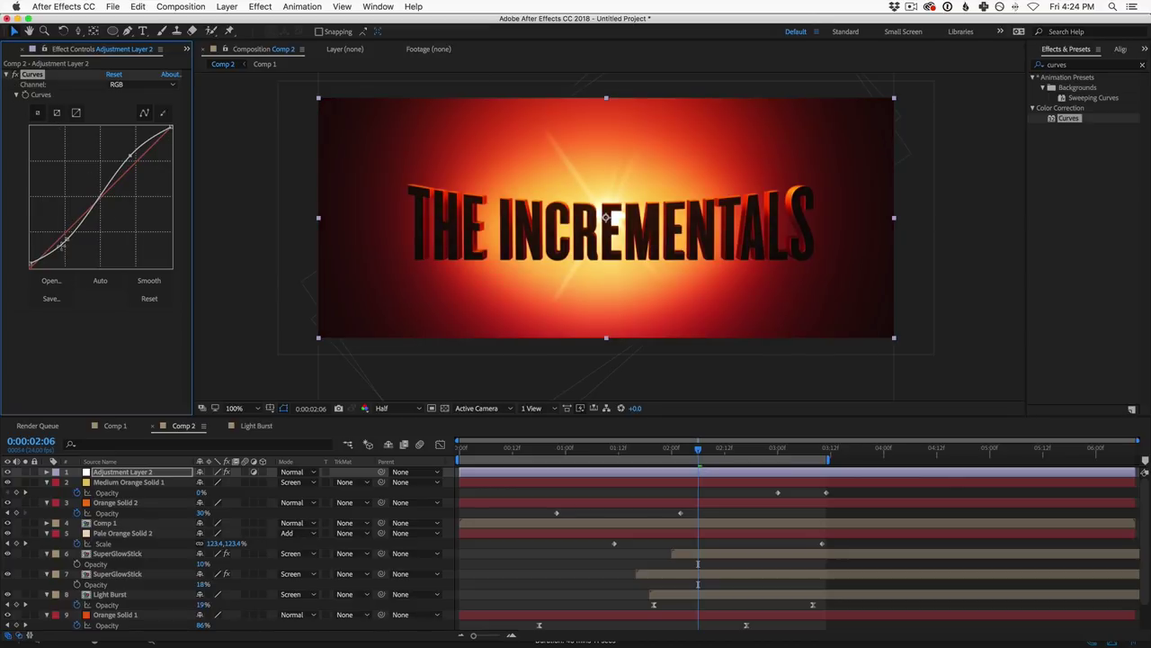
# Step: Strengthen the RGB curve by raising its highlights and midtones while holding the shadows down
pyautogui.moveTo(130, 156)
pyautogui.mouseDown()
pyautogui.moveTo(128, 167)
pyautogui.moveTo(126, 149)
pyautogui.mouseUp()
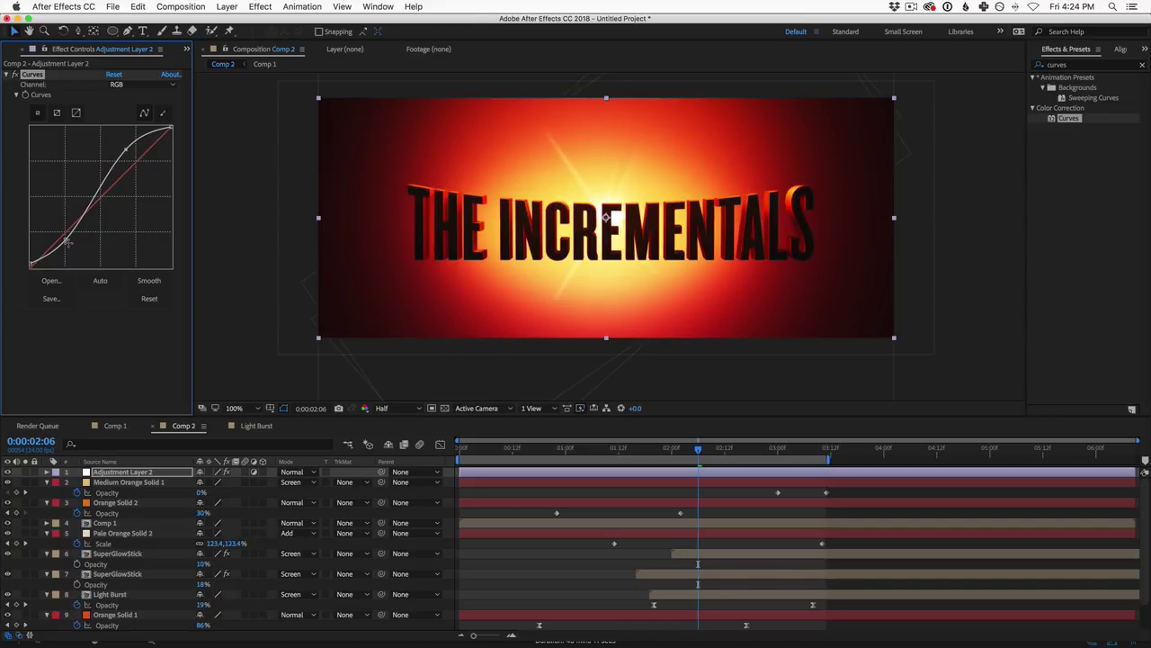
pyautogui.moveTo(67, 241); pyautogui.dragTo(88, 197)
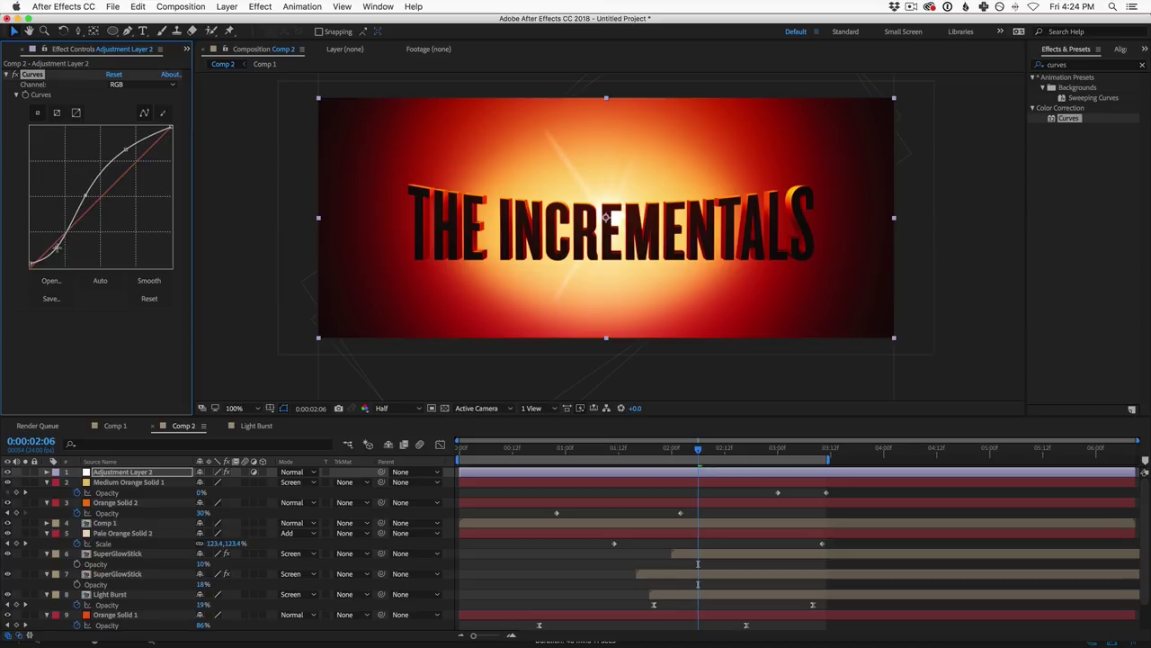
pyautogui.click(56, 247)
# Step: In Comp 1, raise the Front light's Intensity keyframe at 0:00:00:23 to 20%
pyautogui.click(114, 427)
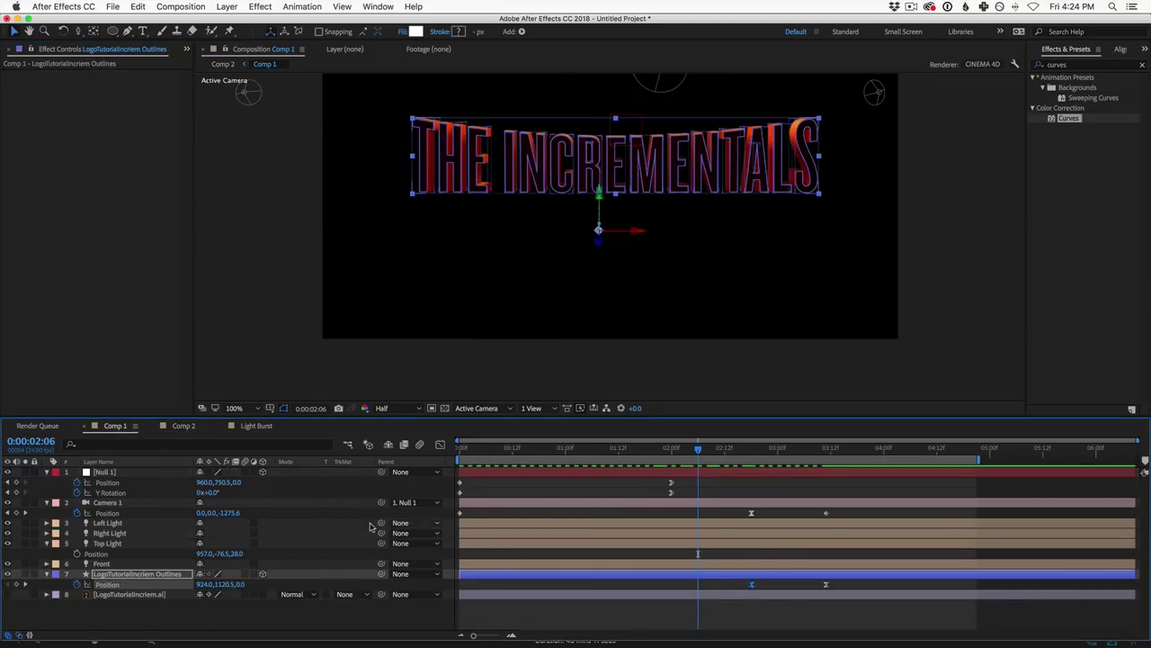
pyautogui.click(115, 565)
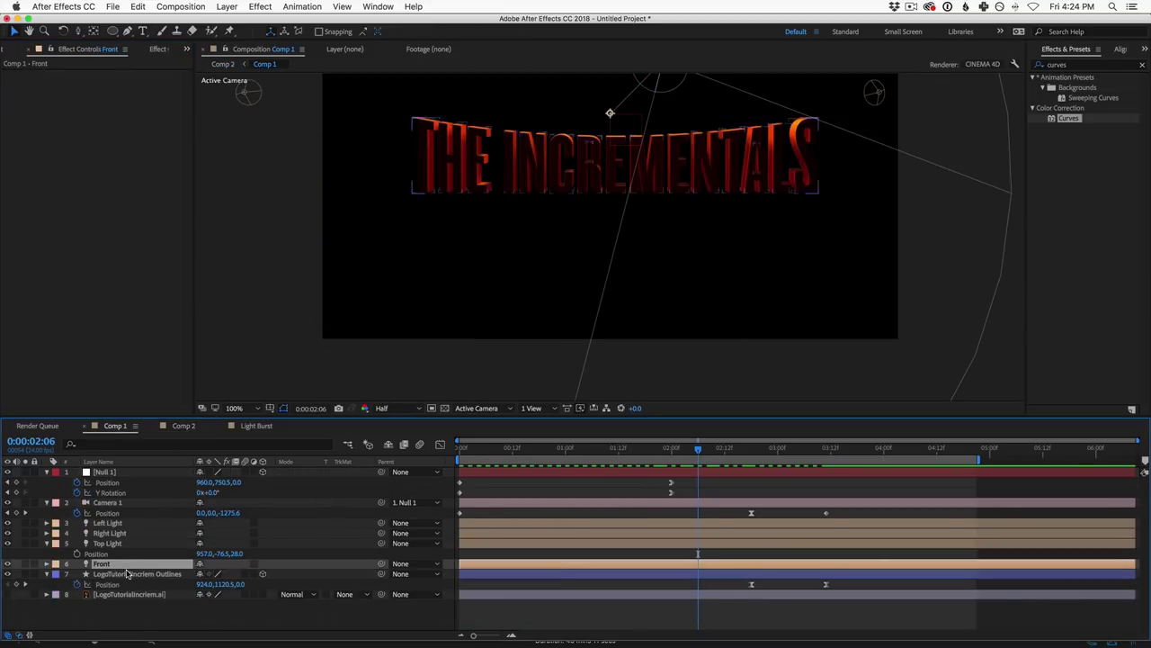
pyautogui.press('u')
pyautogui.press('u')
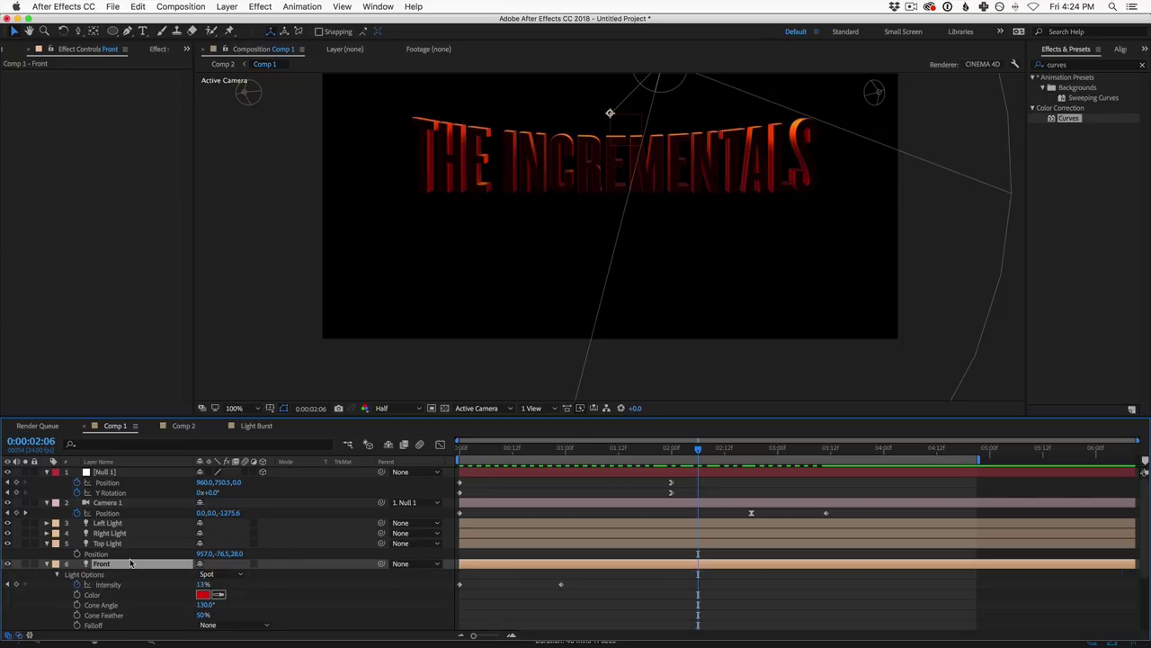
pyautogui.click(562, 451)
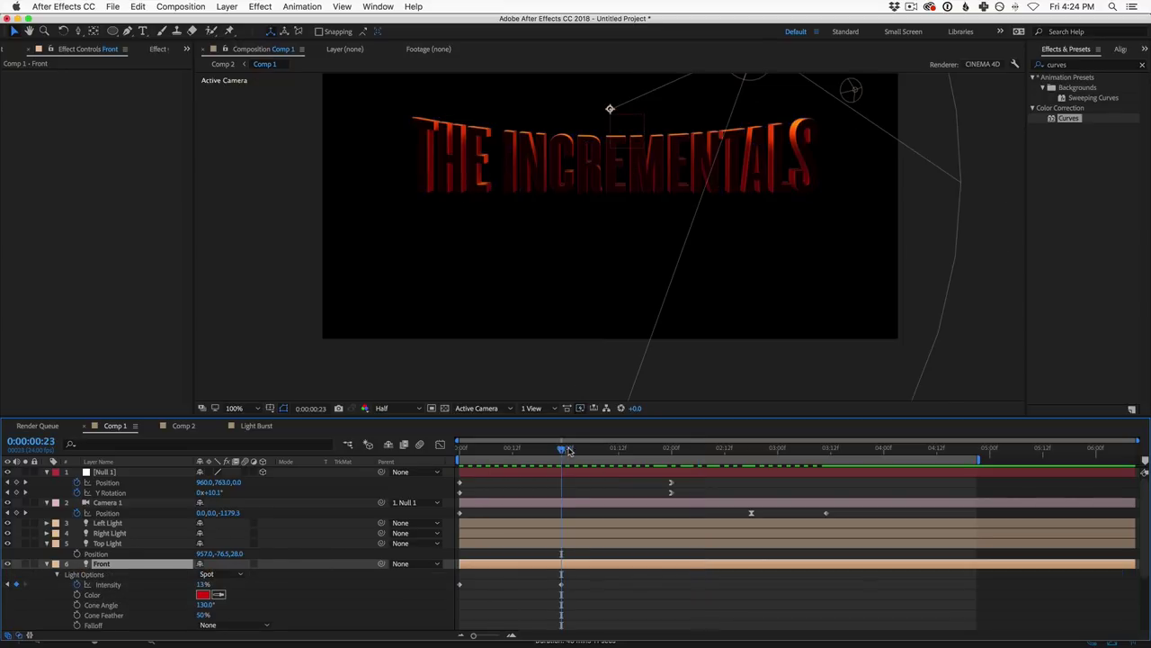
pyautogui.click(202, 586)
pyautogui.moveTo(205, 585); pyautogui.dragTo(210, 590)
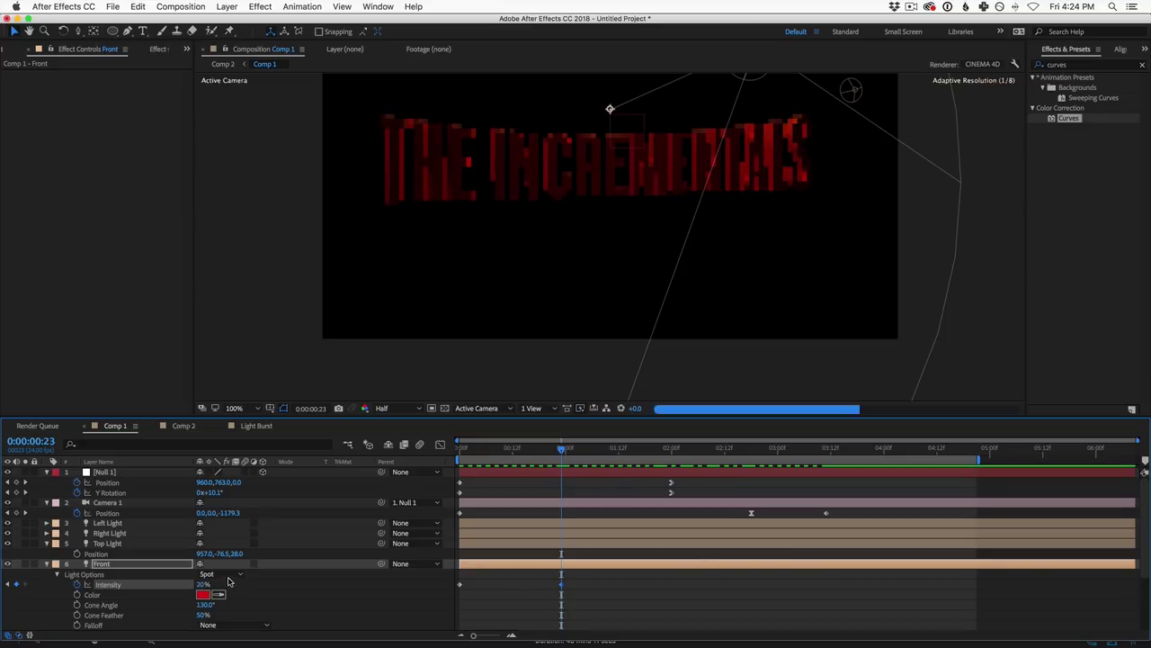
# Step: Check the Comp 2 grade at 0:00:03:03 and 0:00:02:02, comparing the image without and with Curves
pyautogui.click(183, 425)
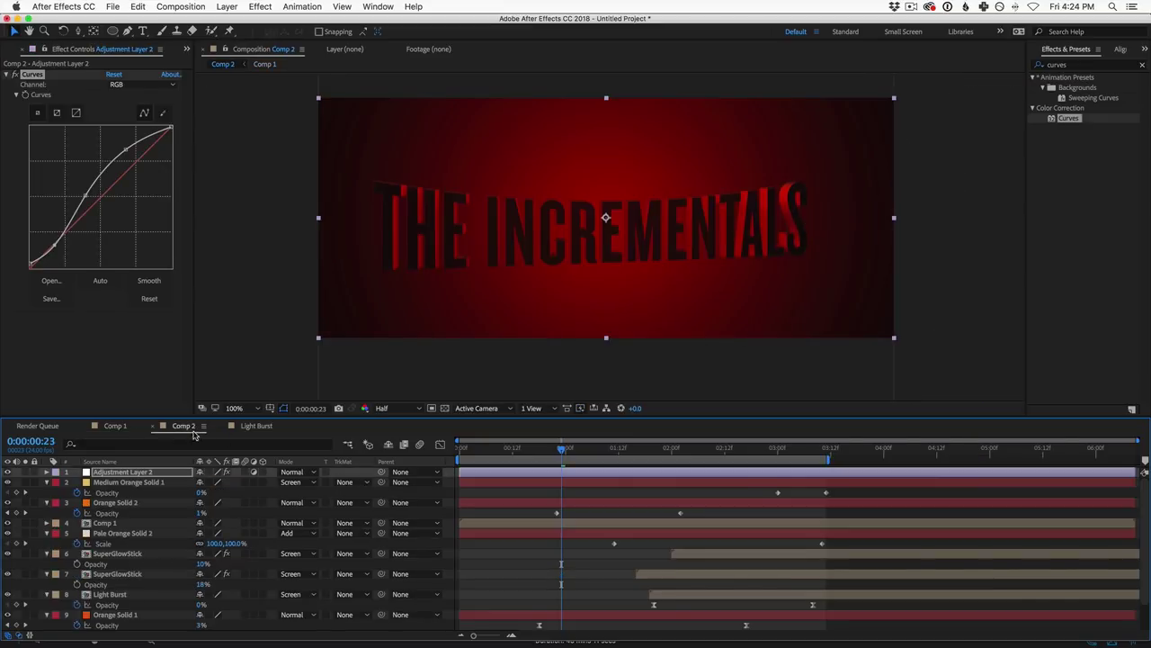
pyautogui.moveTo(562, 449); pyautogui.dragTo(791, 449)
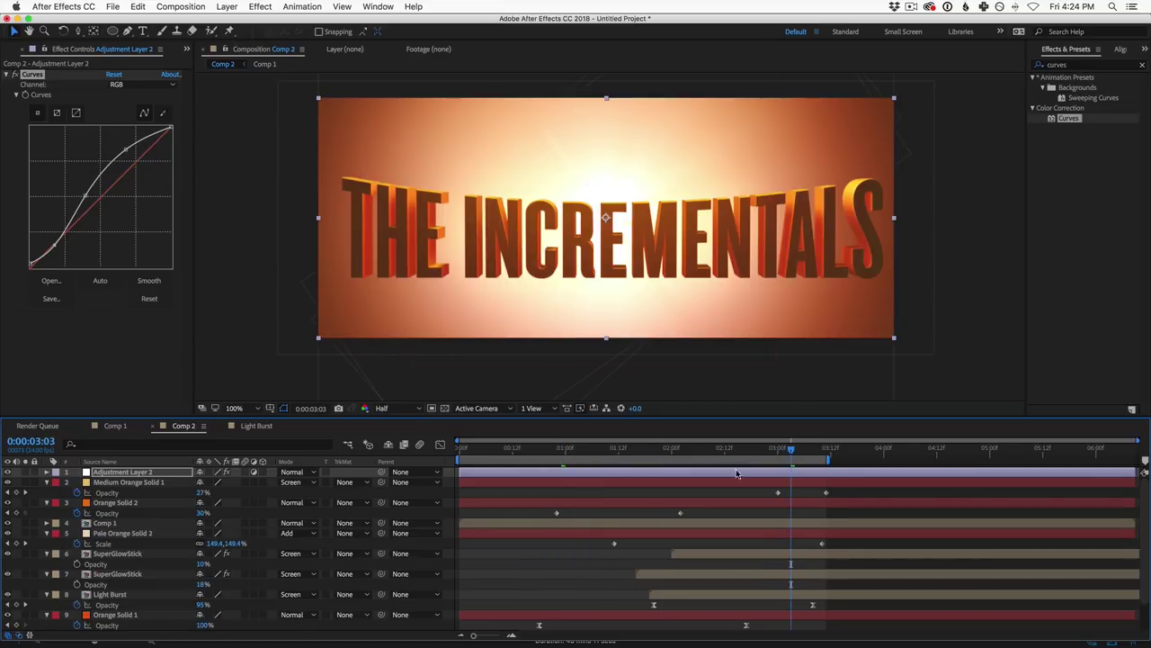
pyautogui.click(680, 449)
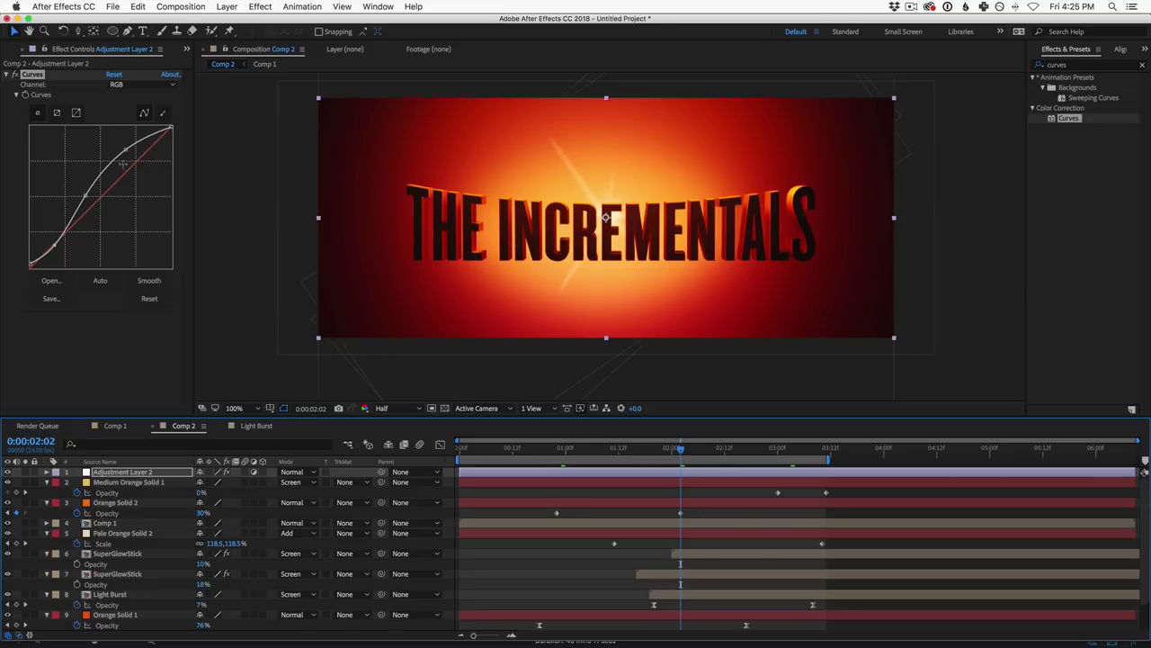
pyautogui.click(16, 75)
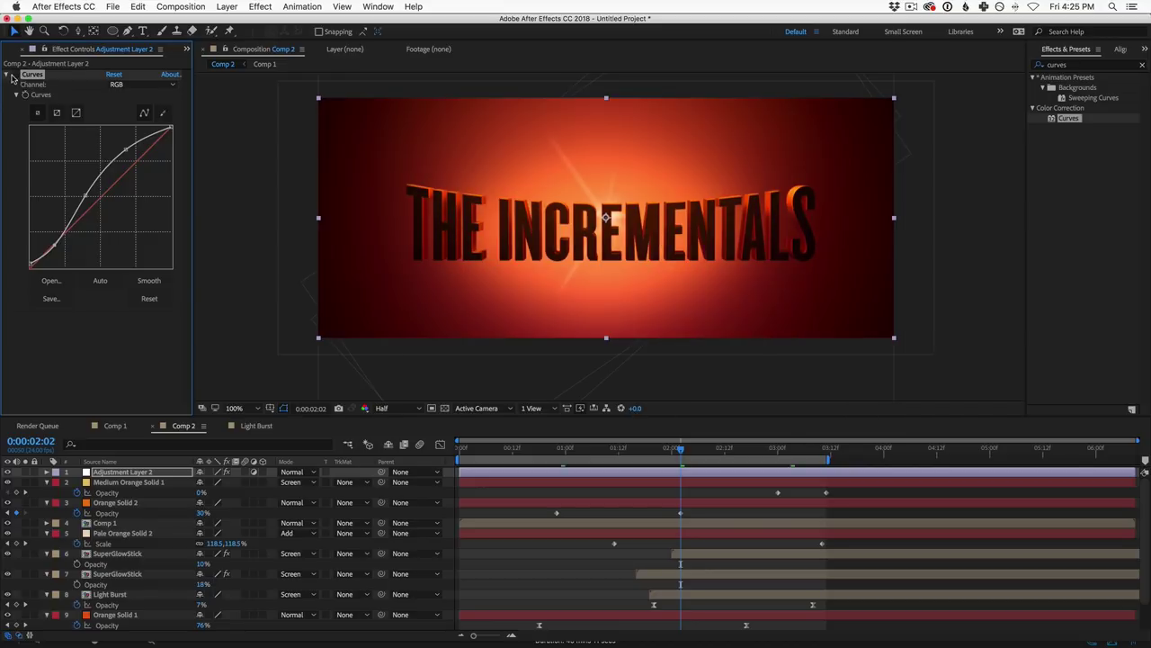
pyautogui.click(15, 75)
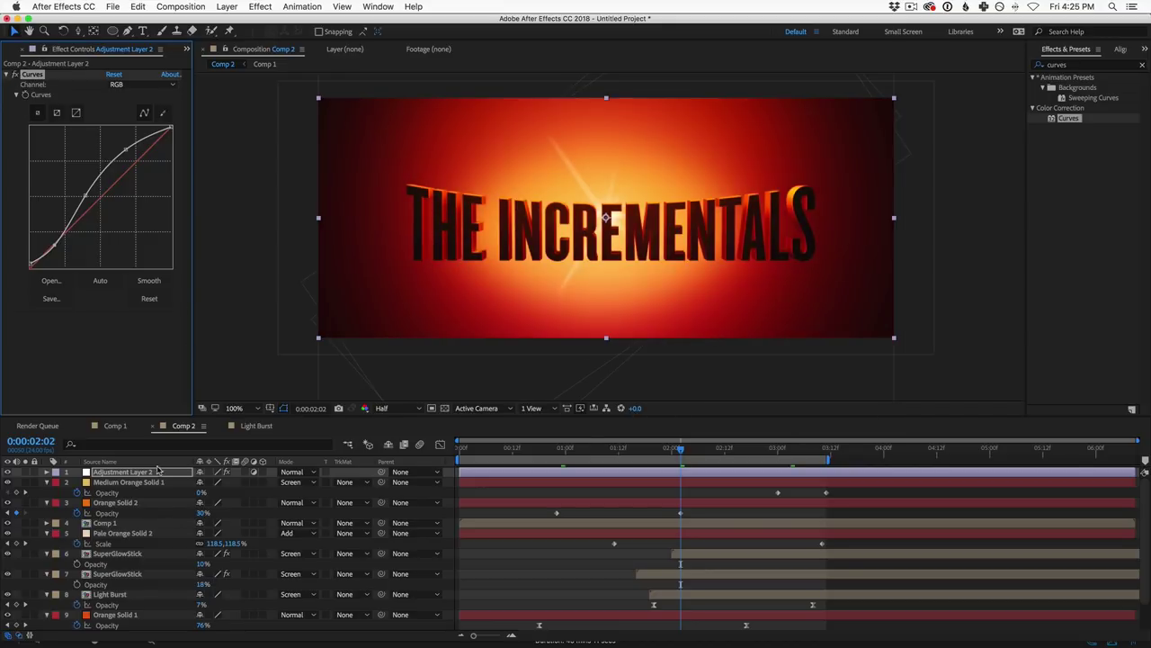
# Step: Duplicate Adjustment Layer 2 and remove the Curves effect from the lower copy
pyautogui.click(128, 474)
pyautogui.press('super+d')
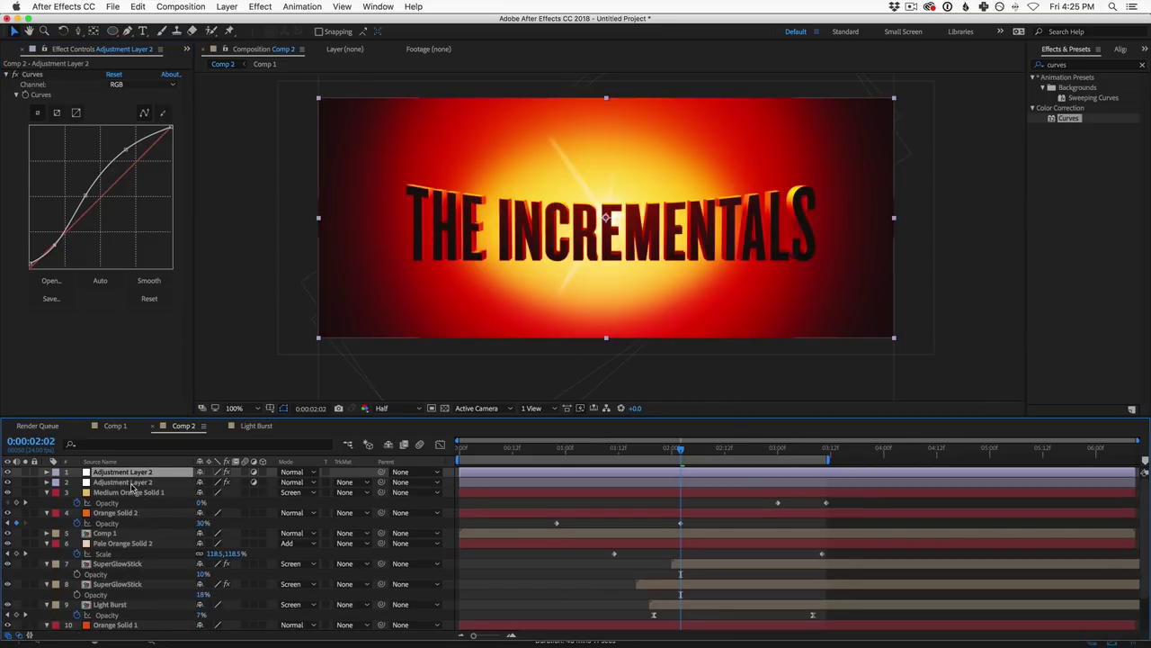
pyautogui.click(134, 487)
pyautogui.click(49, 78)
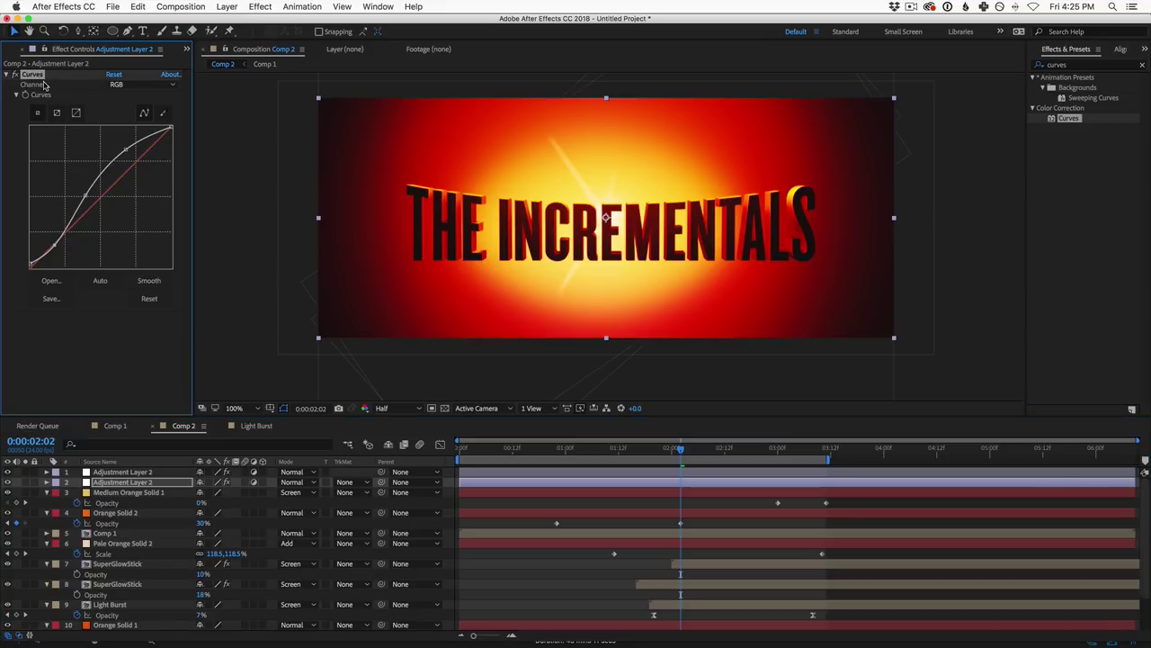
pyautogui.press('Delete')
# Step: Apply Fast Box Blur to the lower adjustment layer with a radius of about 20 and Repeat Edge Pixels enabled
pyautogui.click(1071, 66)
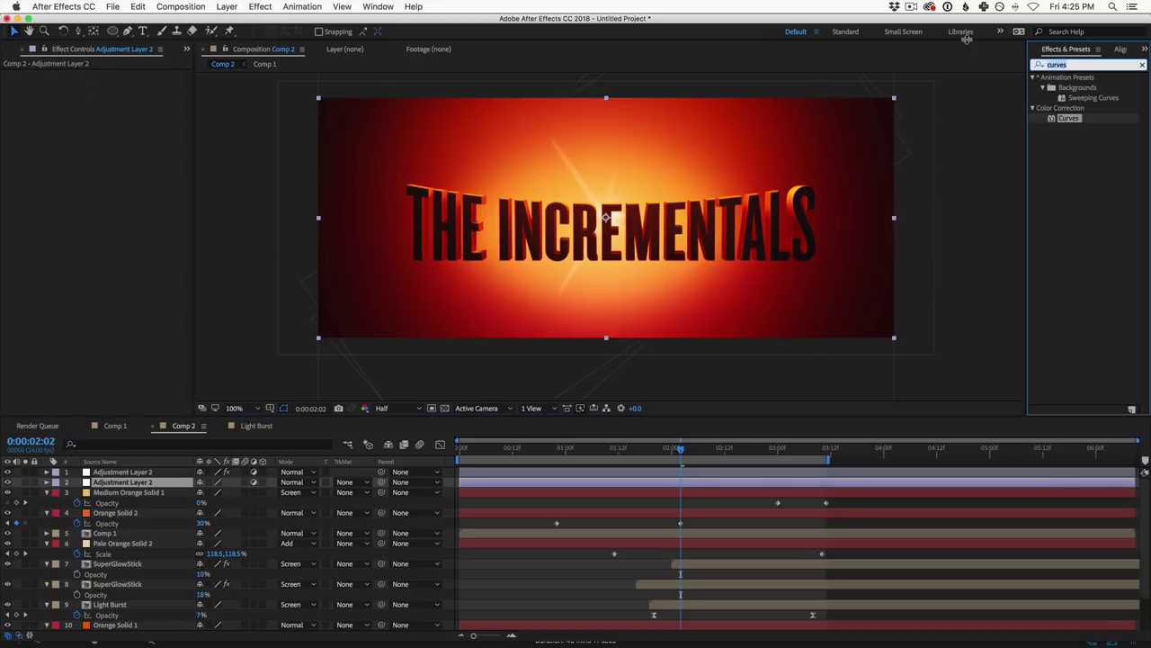
pyautogui.write('fast bo')
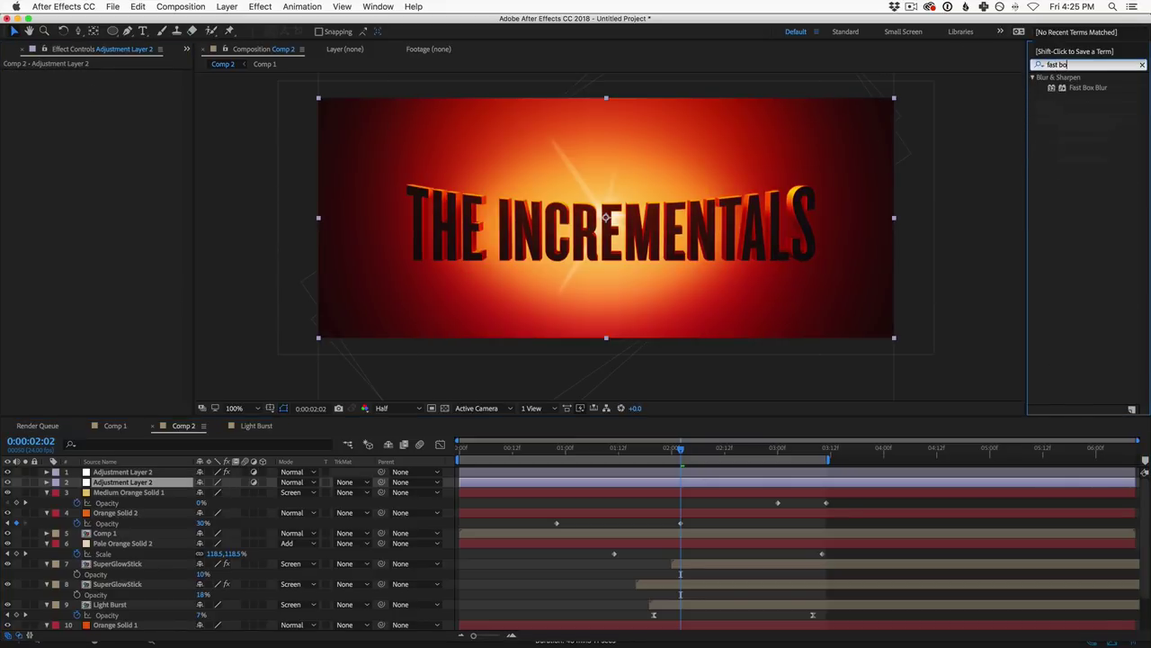
pyautogui.doubleClick(1086, 87)
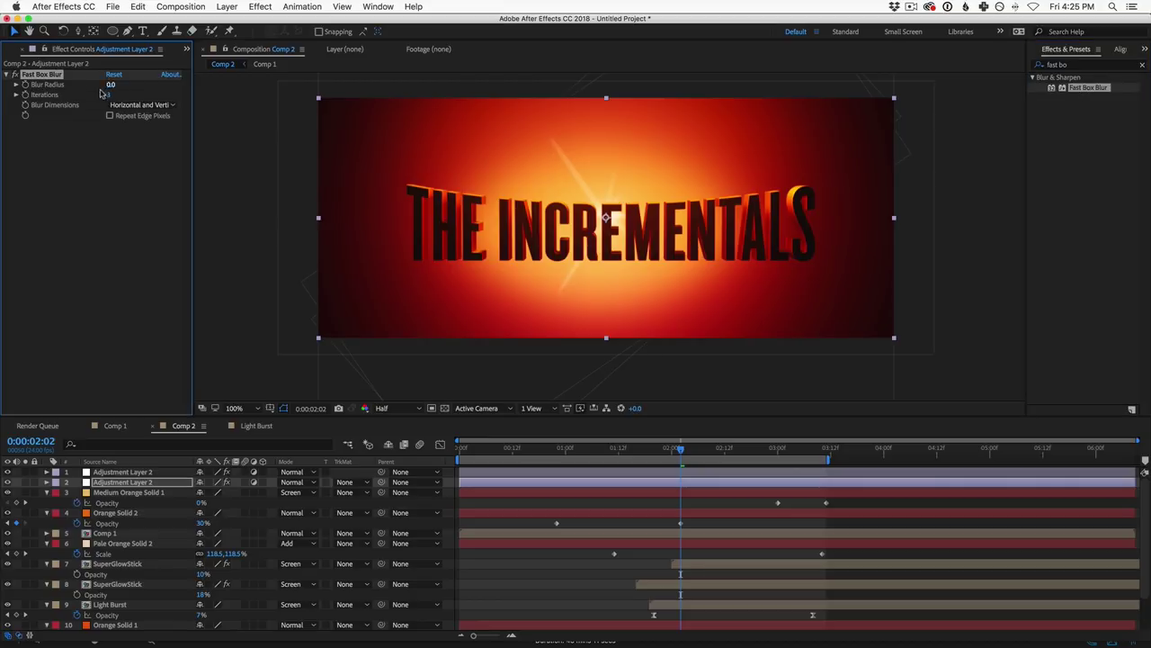
pyautogui.moveTo(121, 79); pyautogui.dragTo(150, 81)
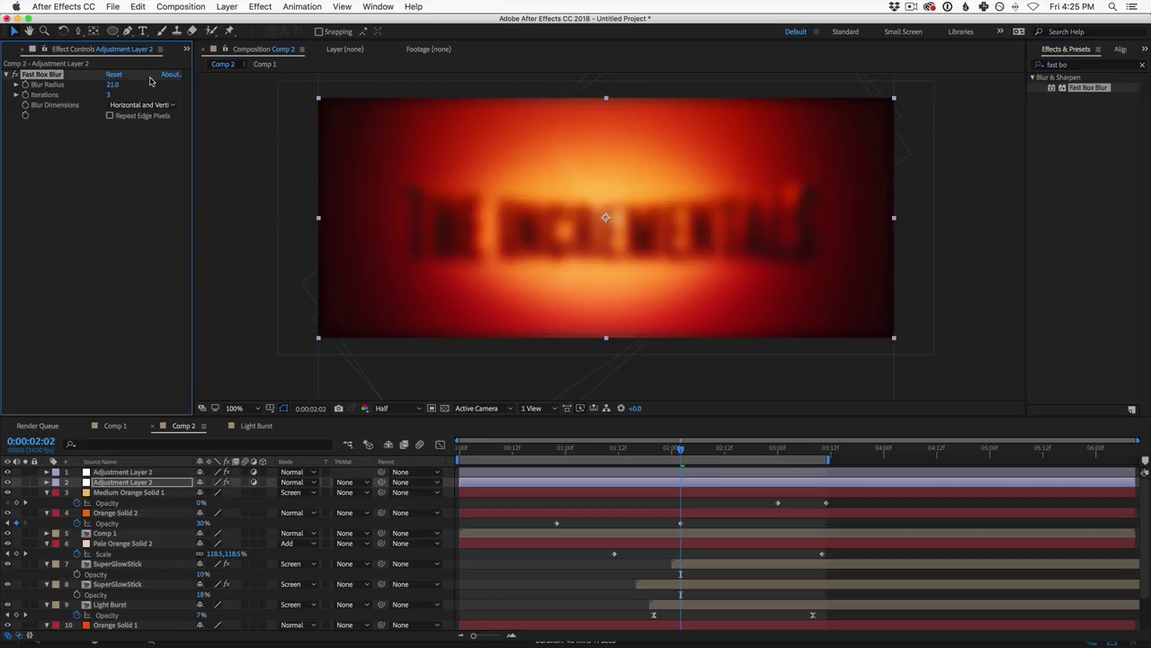
pyautogui.click(110, 116)
# Step: Set the Fast Box Blur radius to 10 and the lower adjustment layer's blending mode to Screen
pyautogui.click(113, 85)
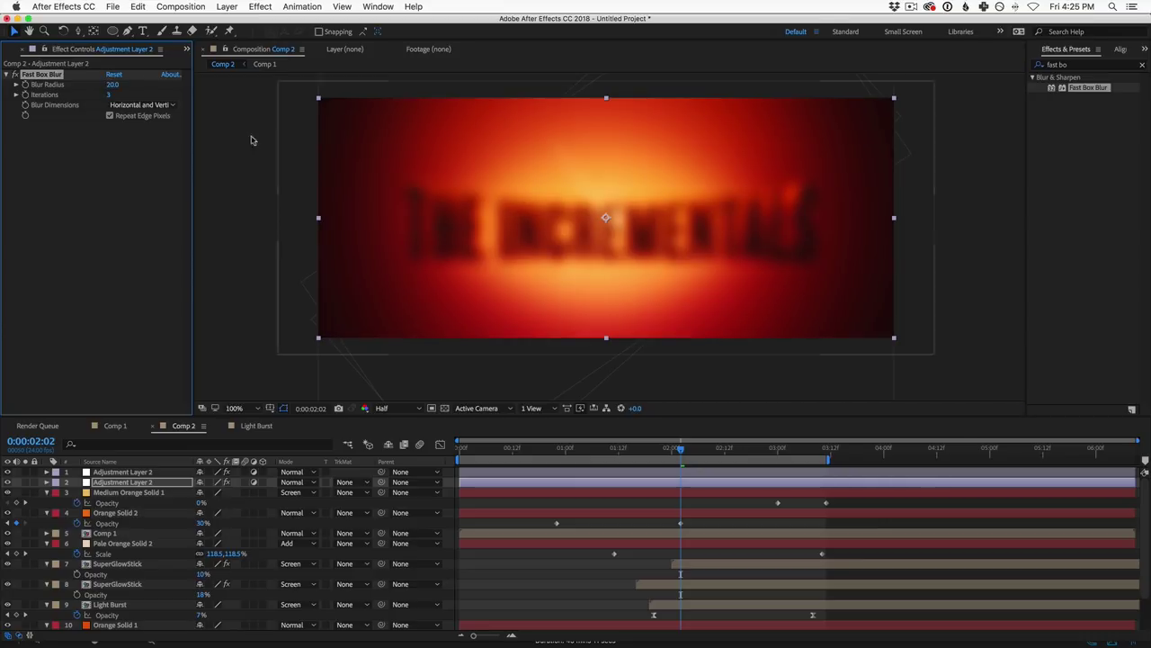
pyautogui.write('10')
pyautogui.press('Return')
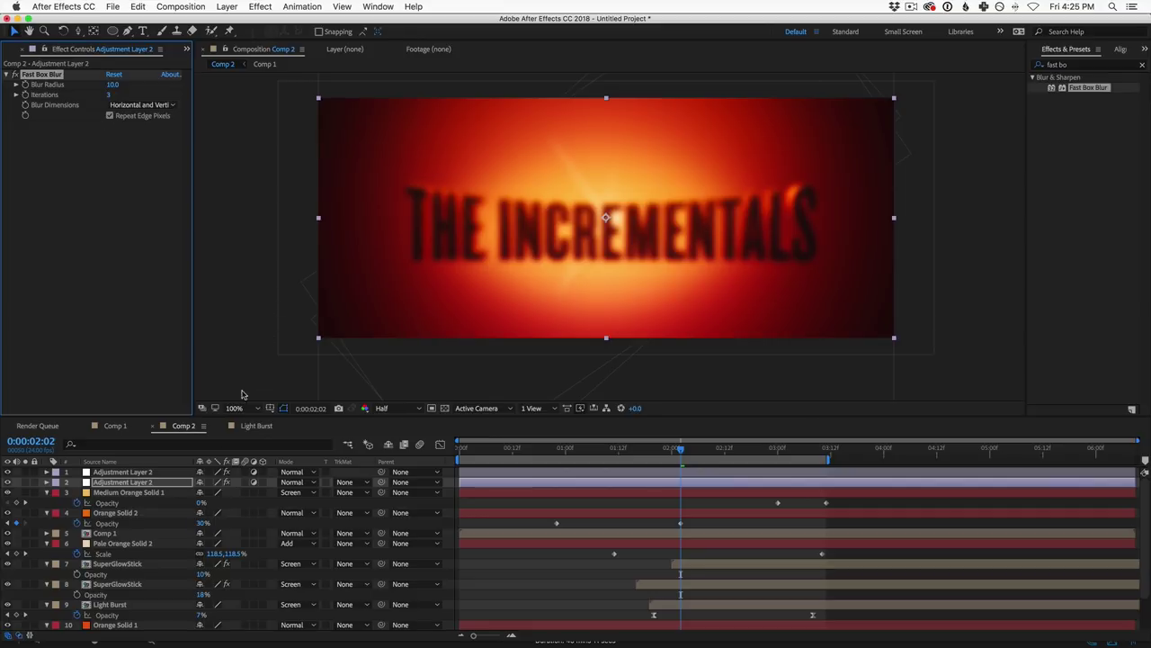
pyautogui.click(300, 483)
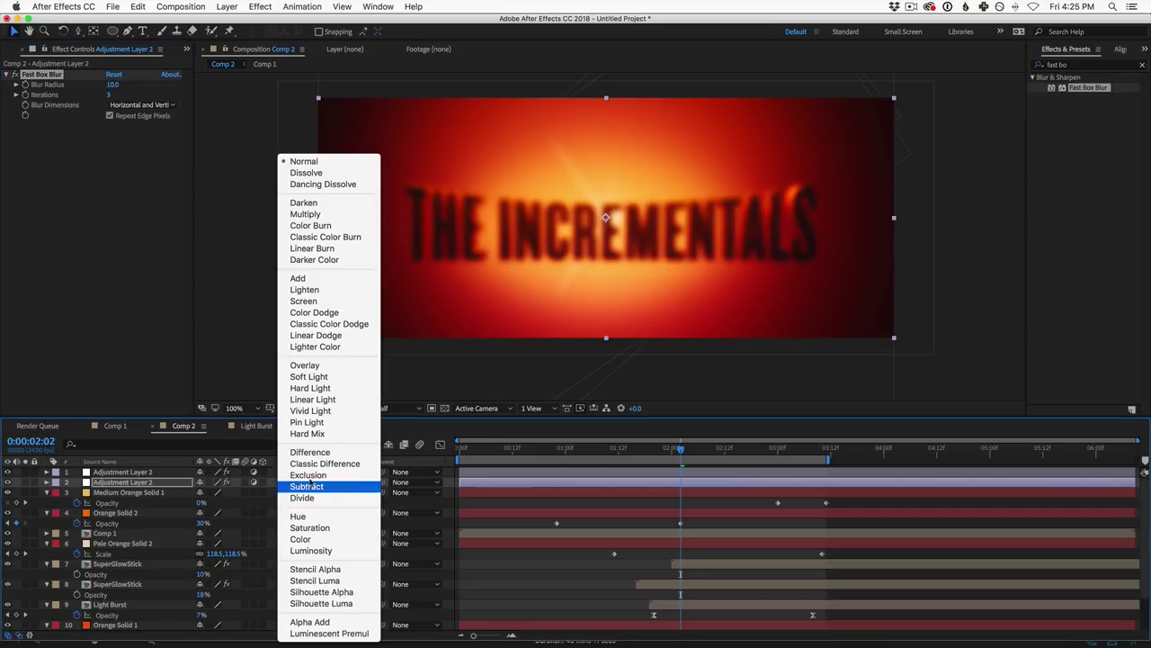
pyautogui.click(304, 301)
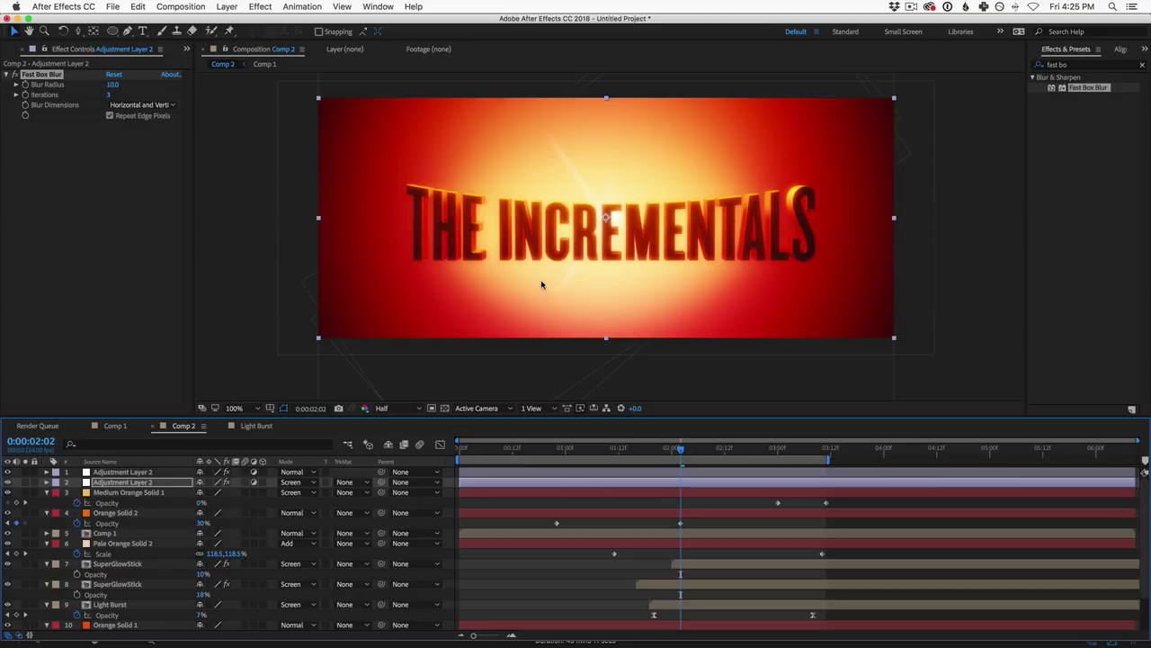
# Step: Reduce the Fast Box Blur radius to 7 and set the composition preview resolution to Full
pyautogui.click(115, 85)
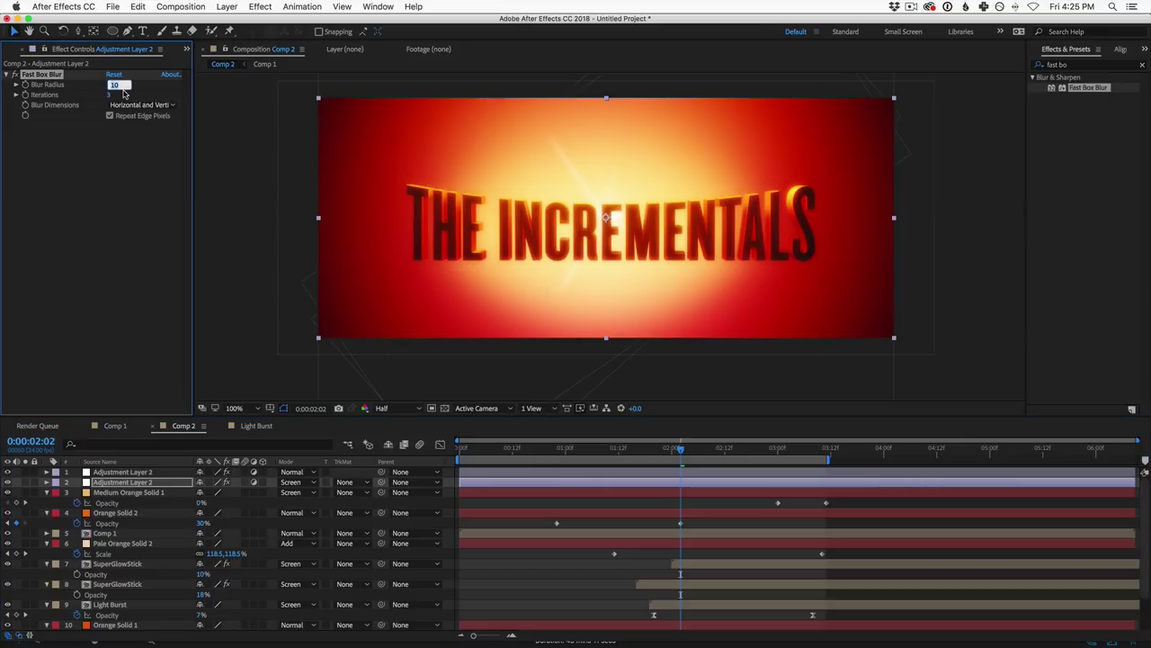
pyautogui.write('7')
pyautogui.press('Return')
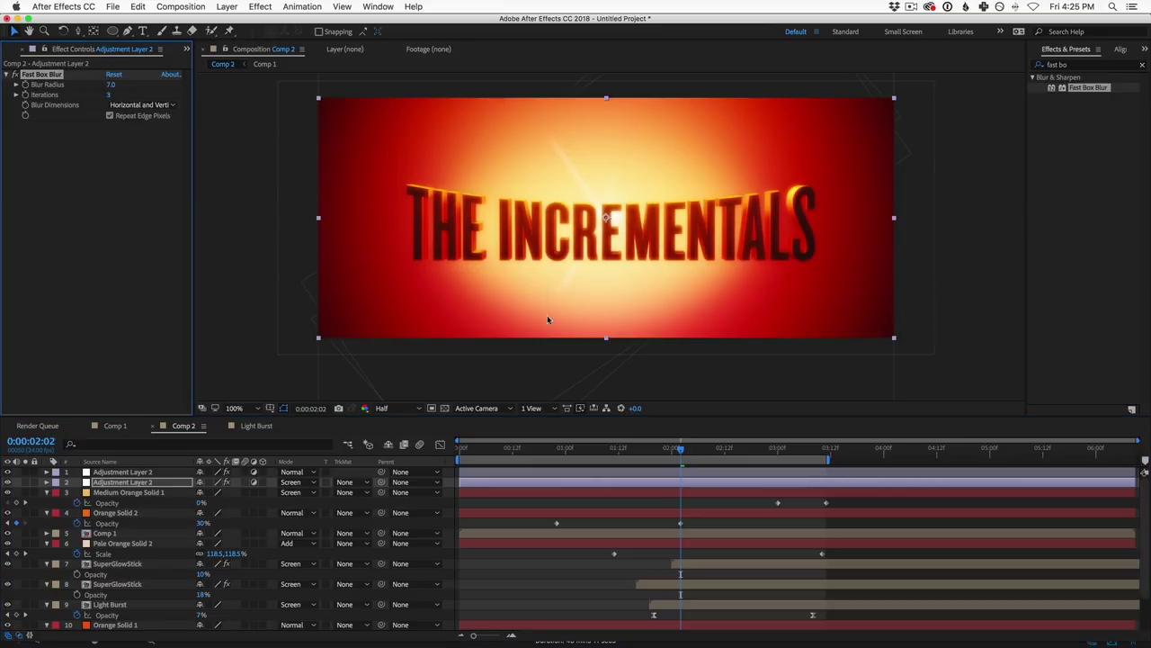
pyautogui.click(396, 409)
pyautogui.click(408, 436)
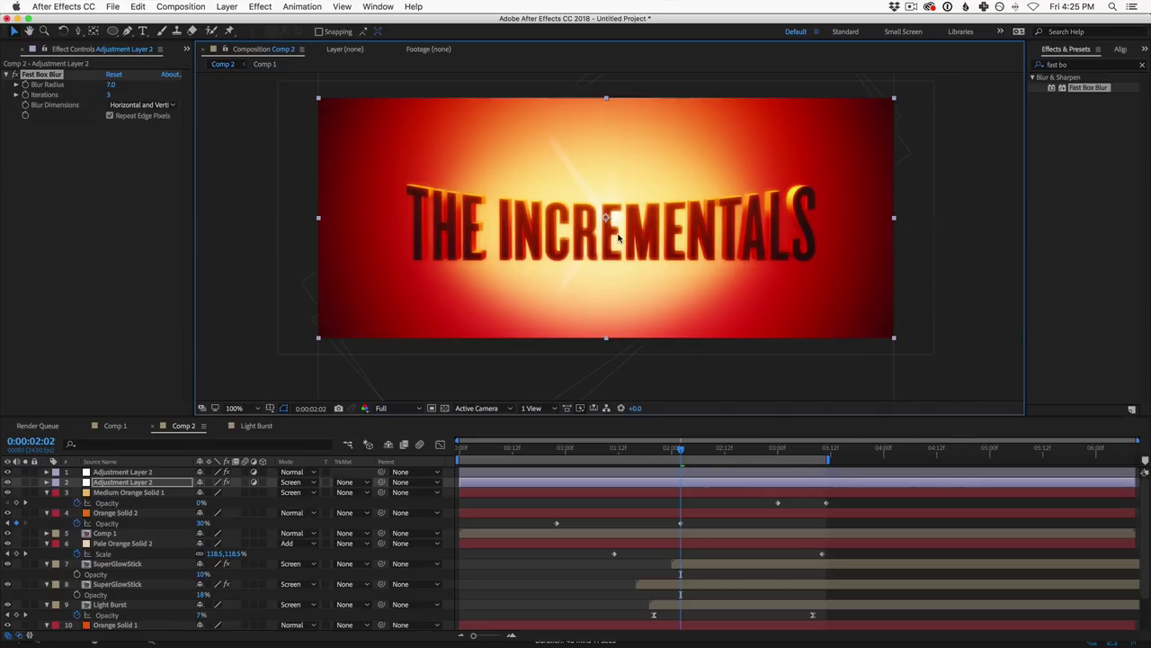
# Step: Compare the title with and without the Fast Box Blur and set the lower adjustment layer's opacity to 50%
pyautogui.click(14, 73)
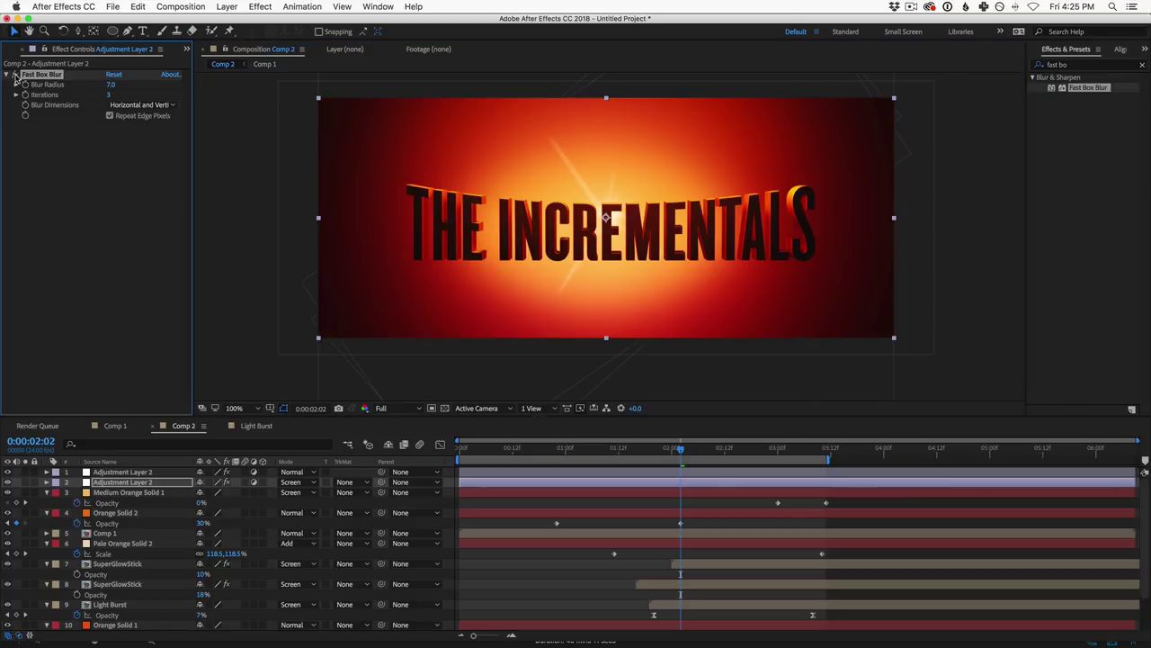
pyautogui.click(15, 75)
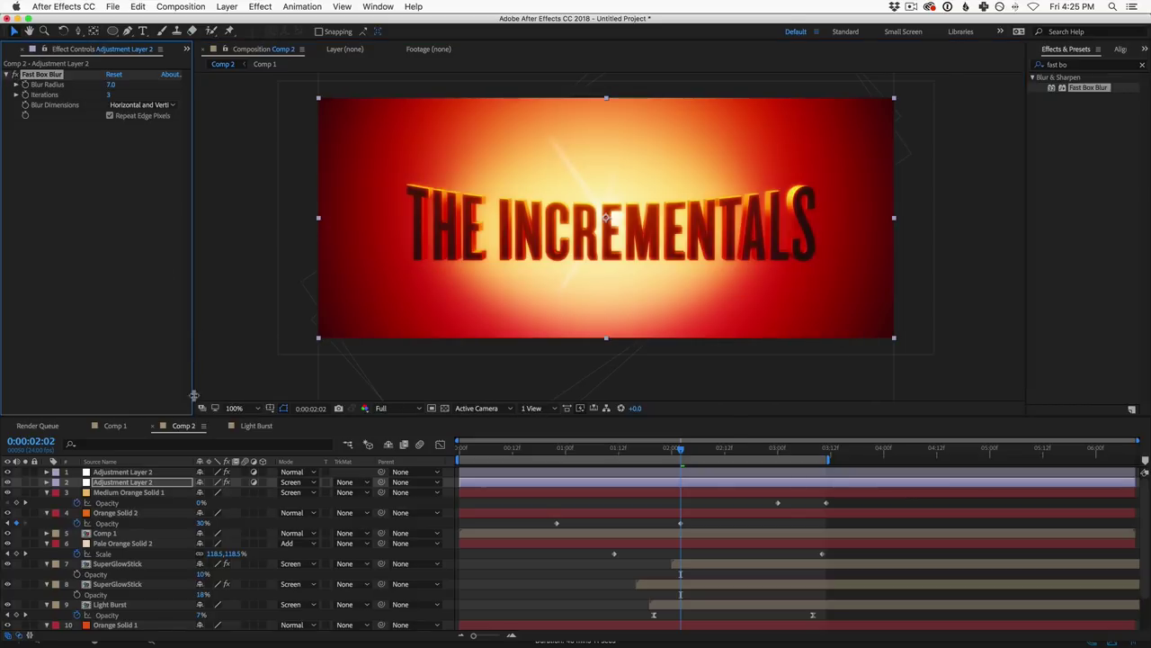
pyautogui.press('t')
pyautogui.click(206, 492)
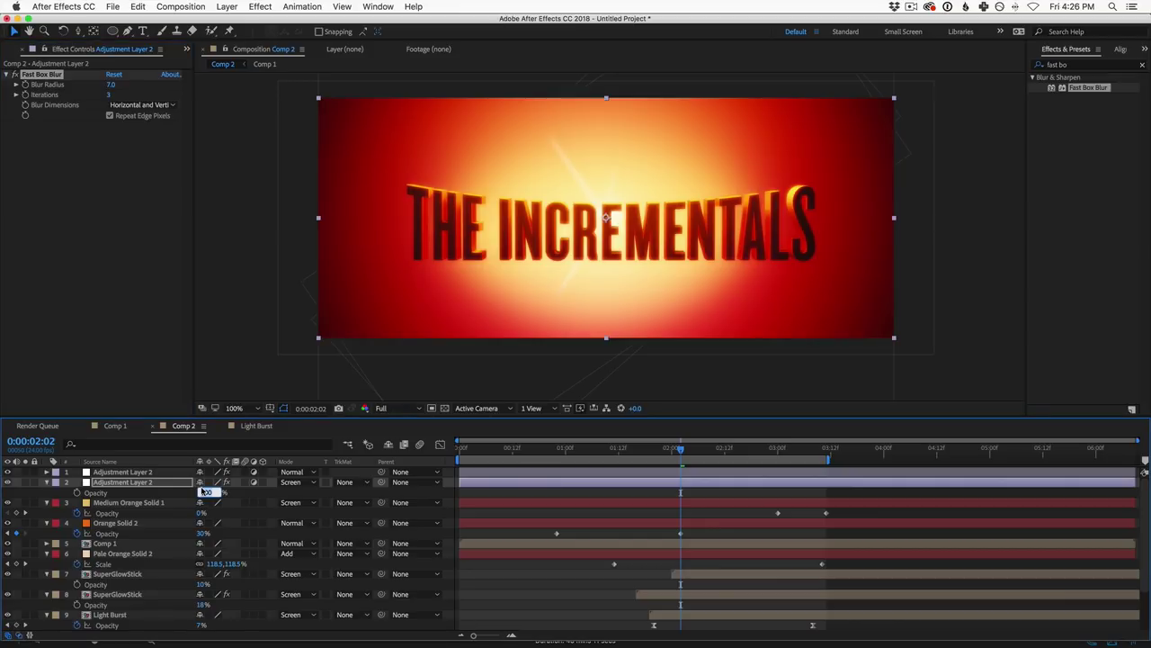
pyautogui.write('50')
pyautogui.press('Return')
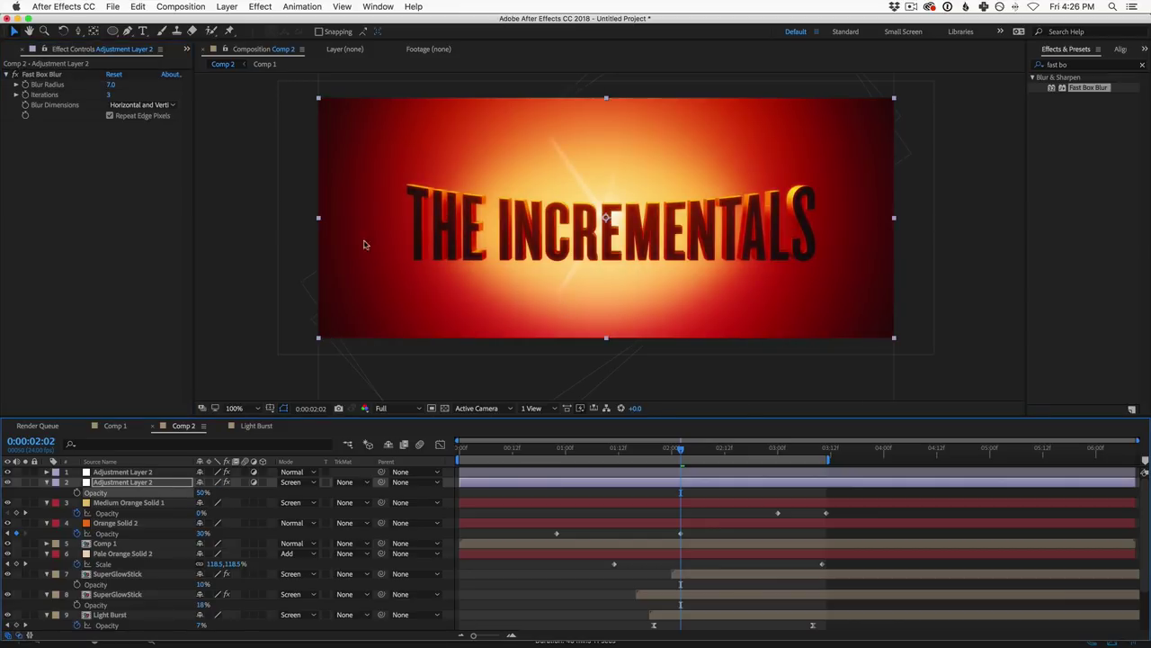
# Step: Compare the title with and without the blur and adjustment layers, and inspect frames from 0:00:00:08 through 0:00:02:19
pyautogui.click(15, 75)
pyautogui.click(15, 74)
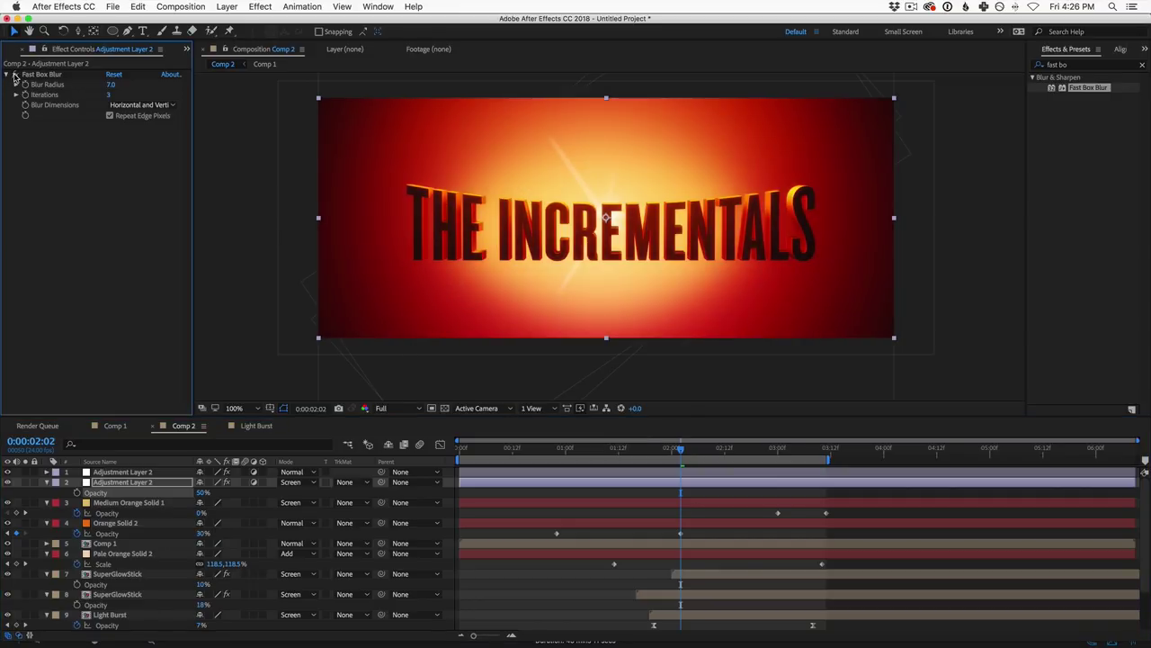
pyautogui.click(6, 485)
pyautogui.click(8, 483)
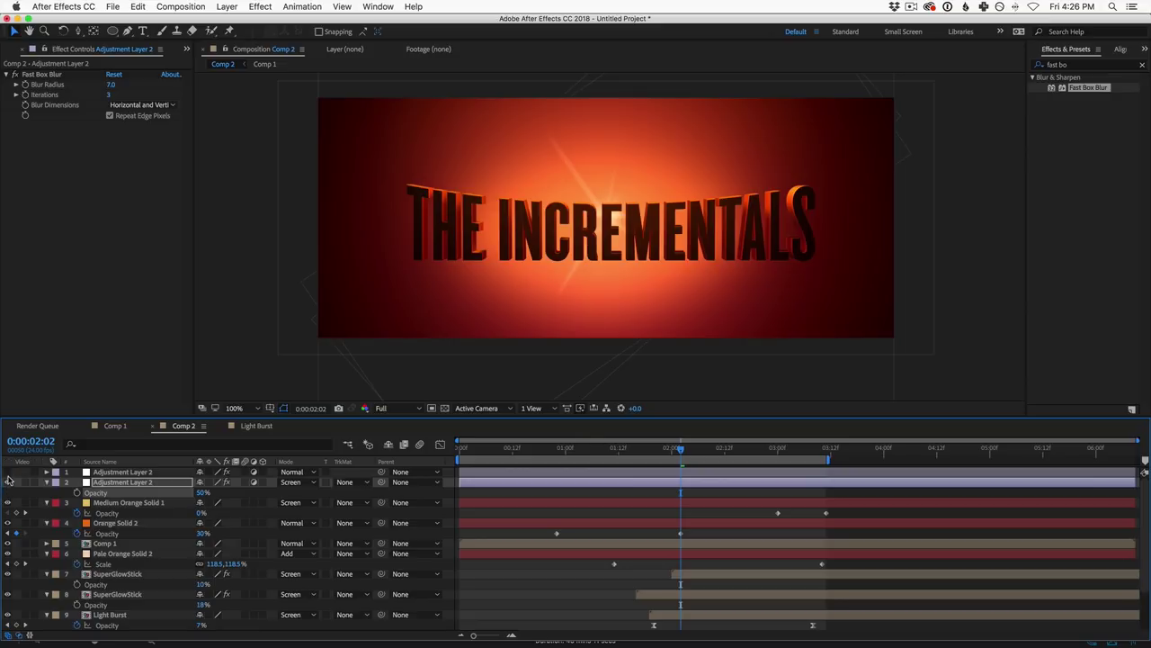
pyautogui.click(7, 483)
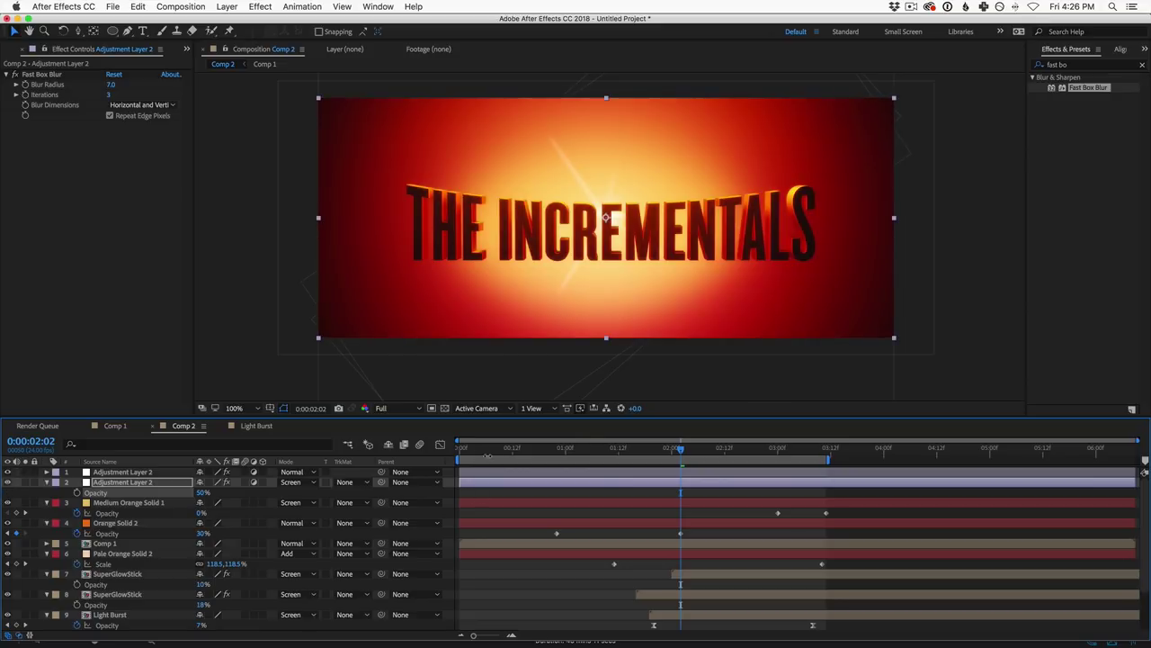
pyautogui.click(496, 452)
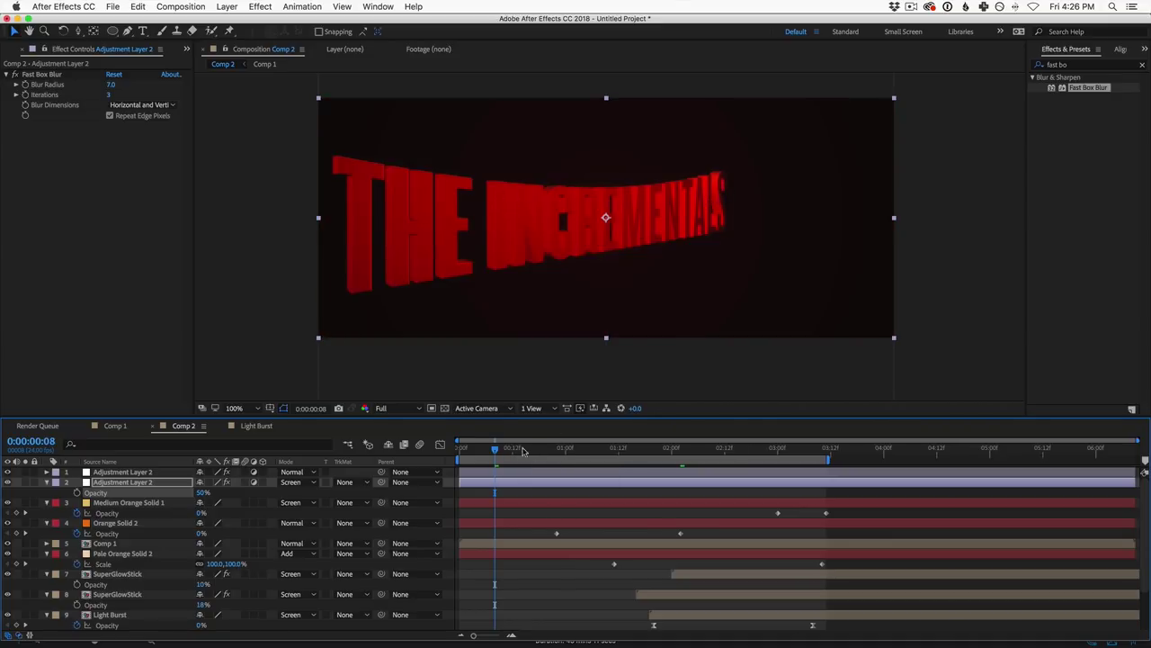
pyautogui.click(547, 448)
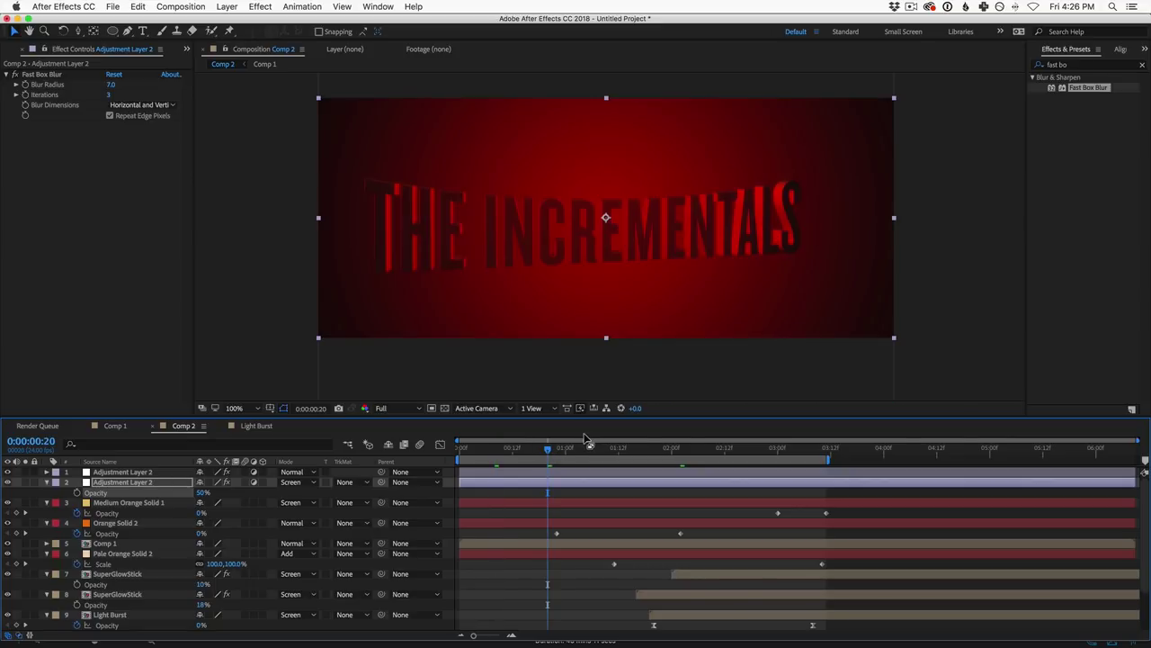
pyautogui.click(615, 448)
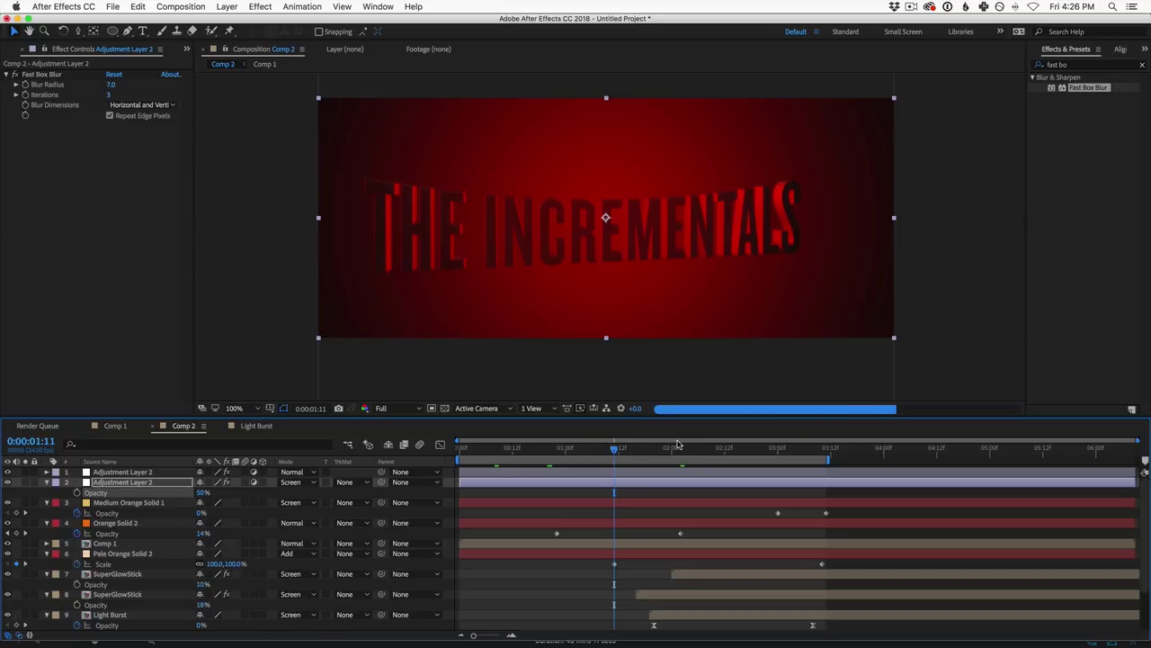
pyautogui.click(718, 453)
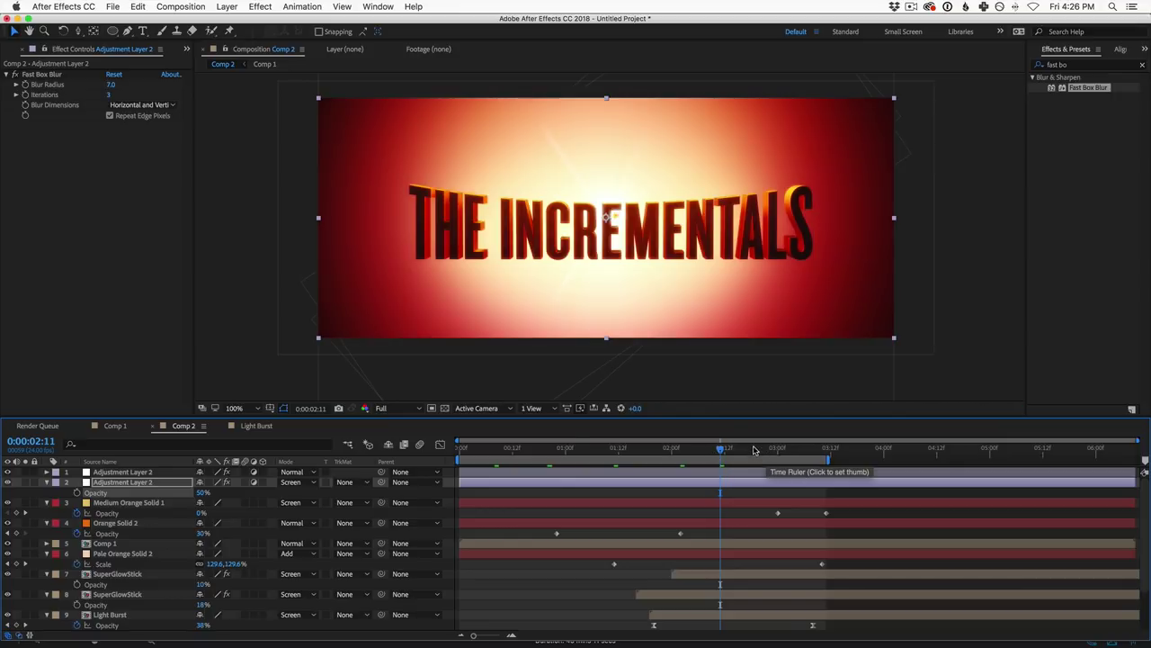
pyautogui.click(755, 450)
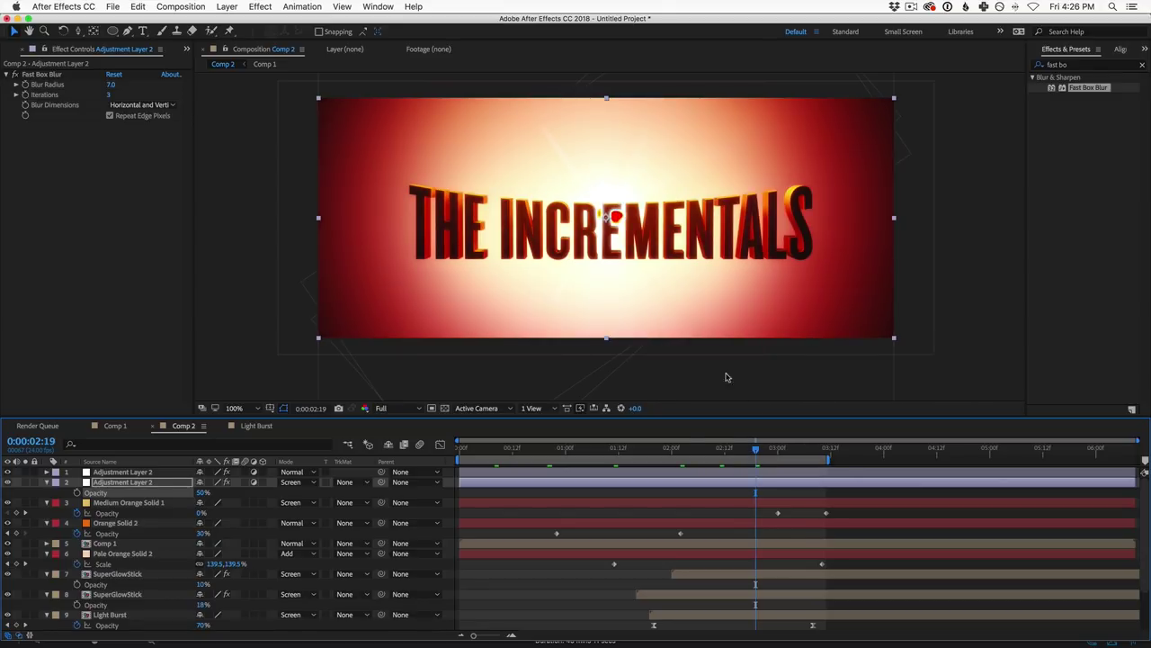
# Step: Check the adjustment layers' effect on the bright center and change the lower adjustment layer's blending mode to Add
pyautogui.click(14, 50)
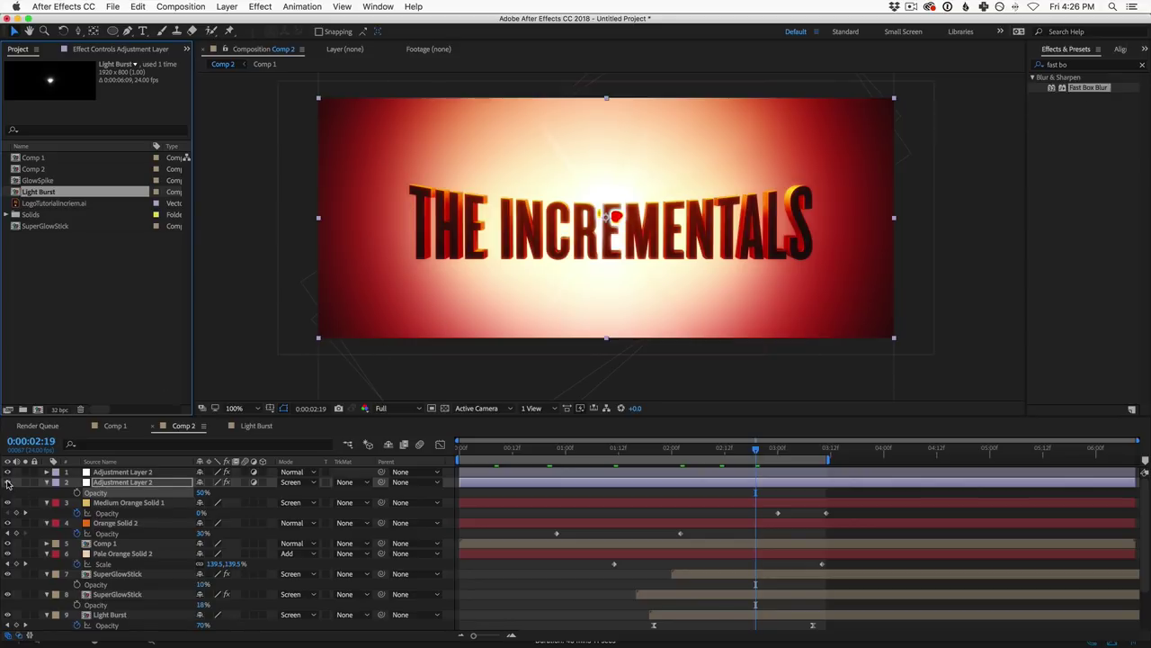
pyautogui.click(8, 472)
pyautogui.click(8, 483)
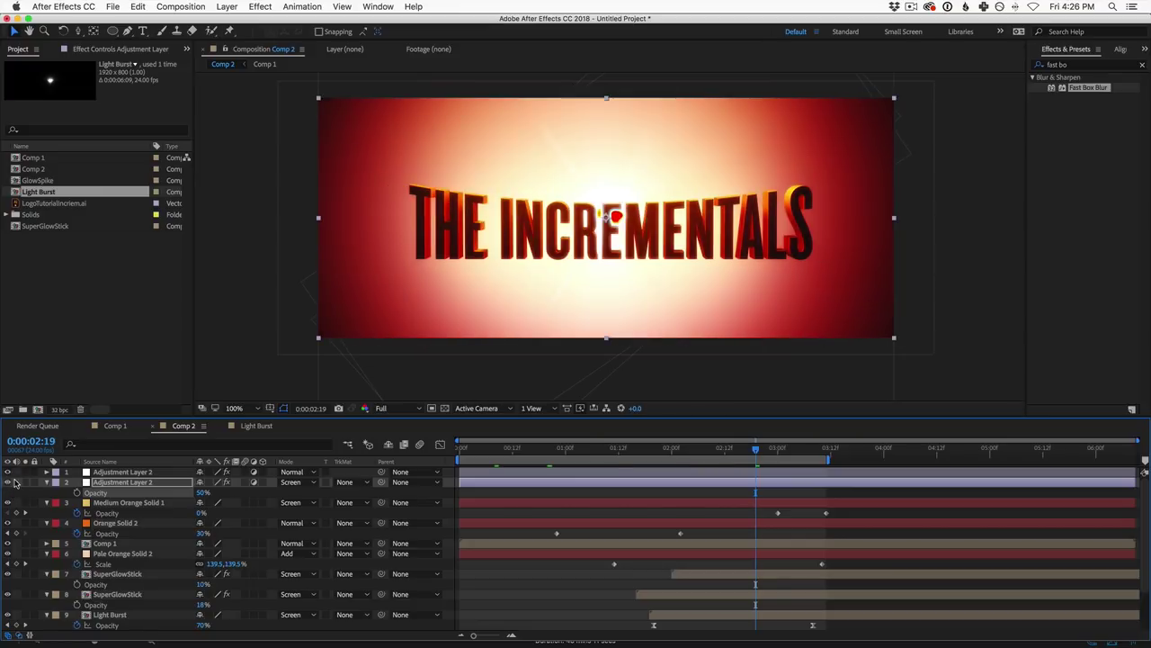
pyautogui.click(102, 483)
pyautogui.click(297, 484)
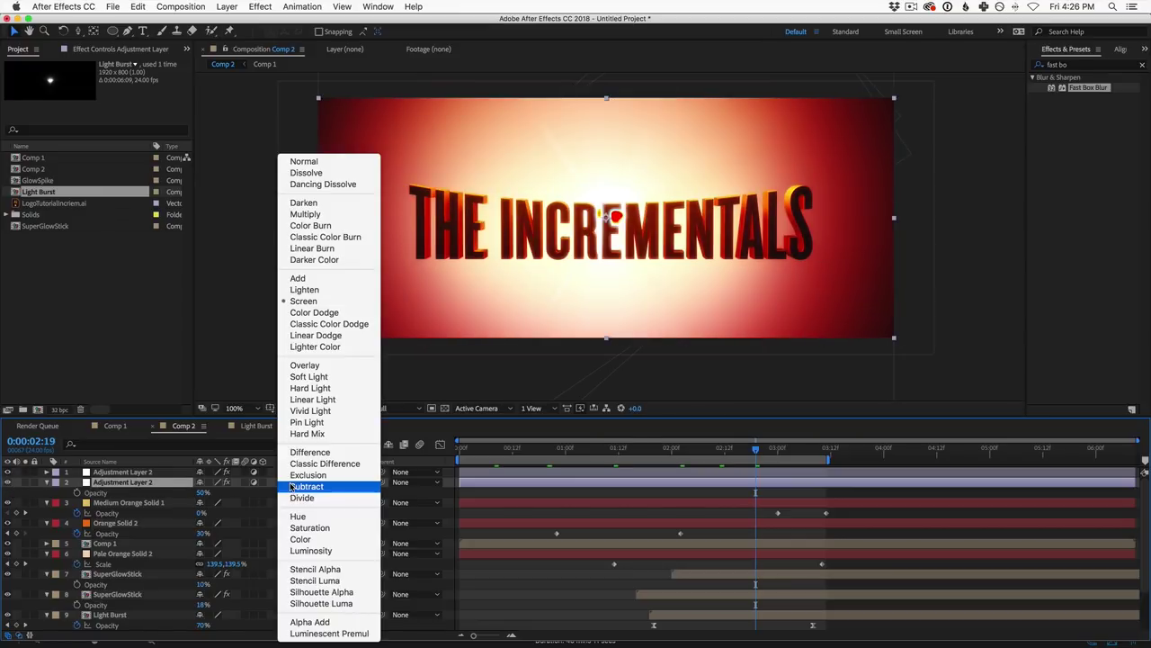
pyautogui.click(303, 281)
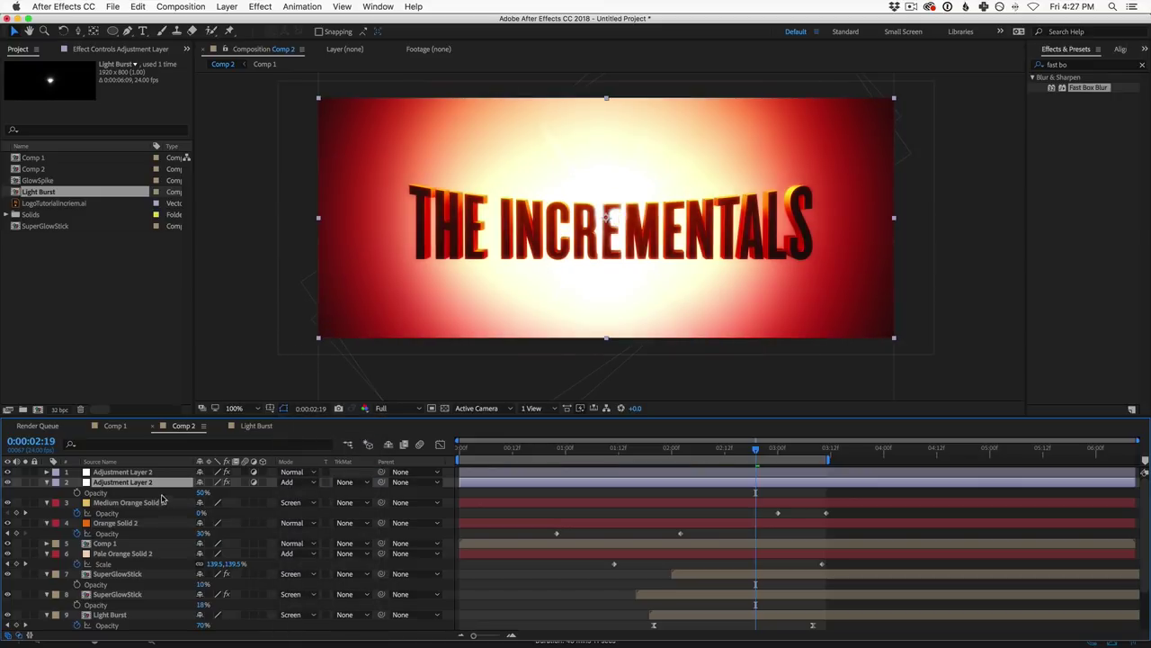
pyautogui.click(297, 483)
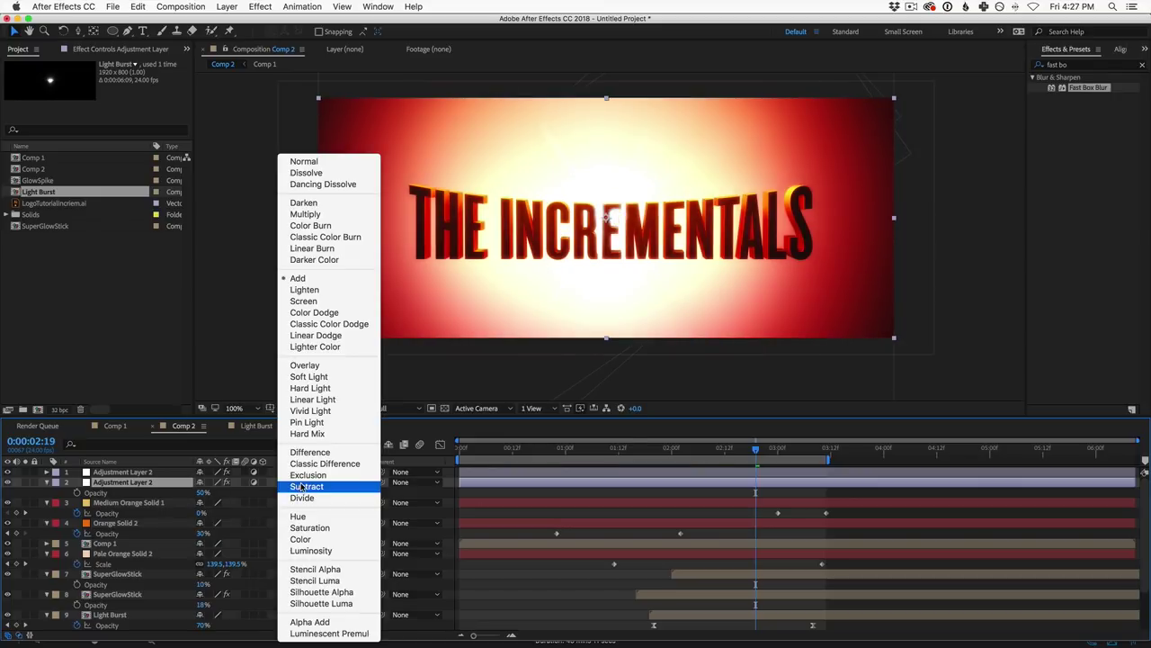
pyautogui.click(240, 487)
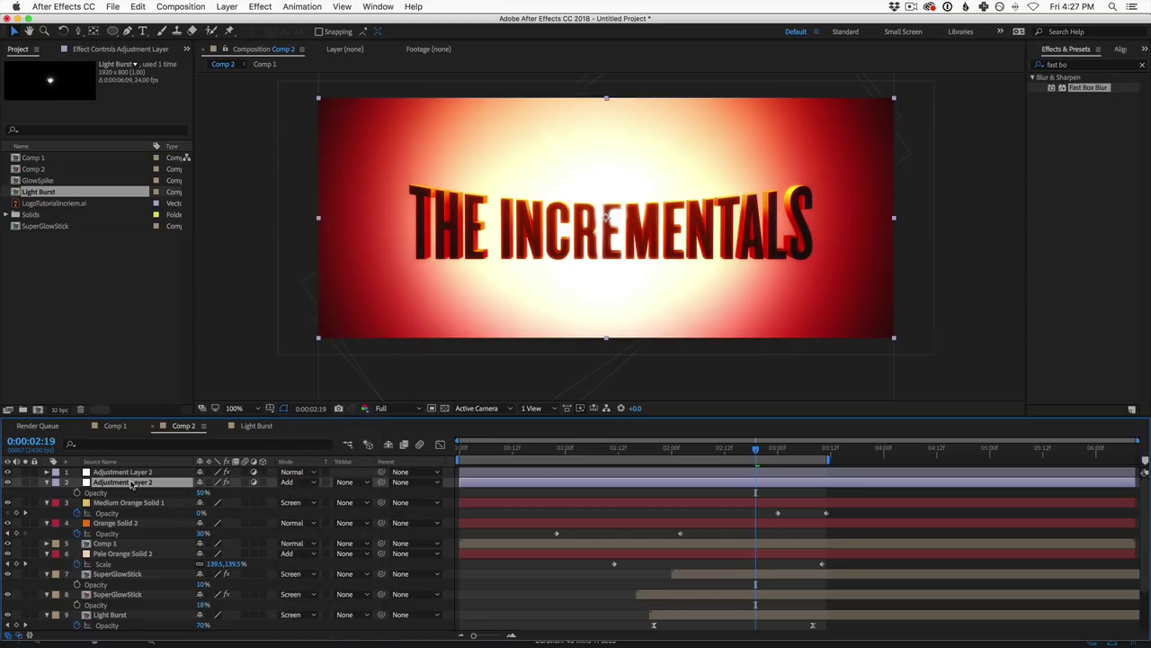
# Step: Try 25% opacity on the lower adjustment layer and settle on 35%
pyautogui.click(203, 493)
pyautogui.write('25')
pyautogui.press('Return')
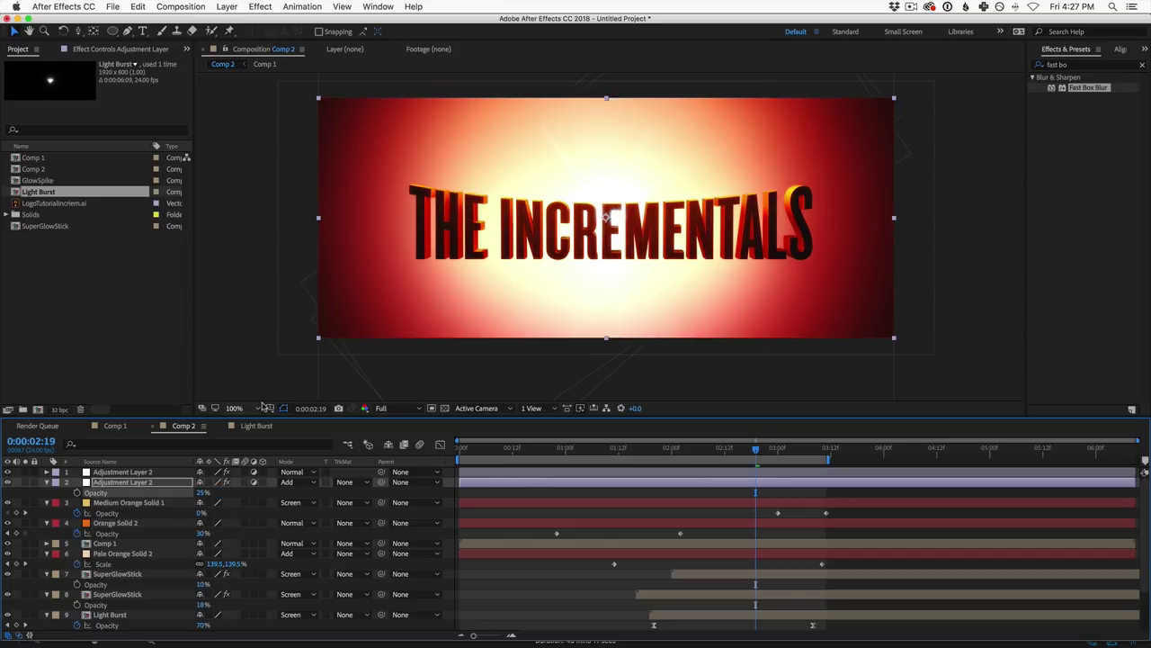
pyautogui.click(202, 493)
pyautogui.write('35')
pyautogui.press('Return')
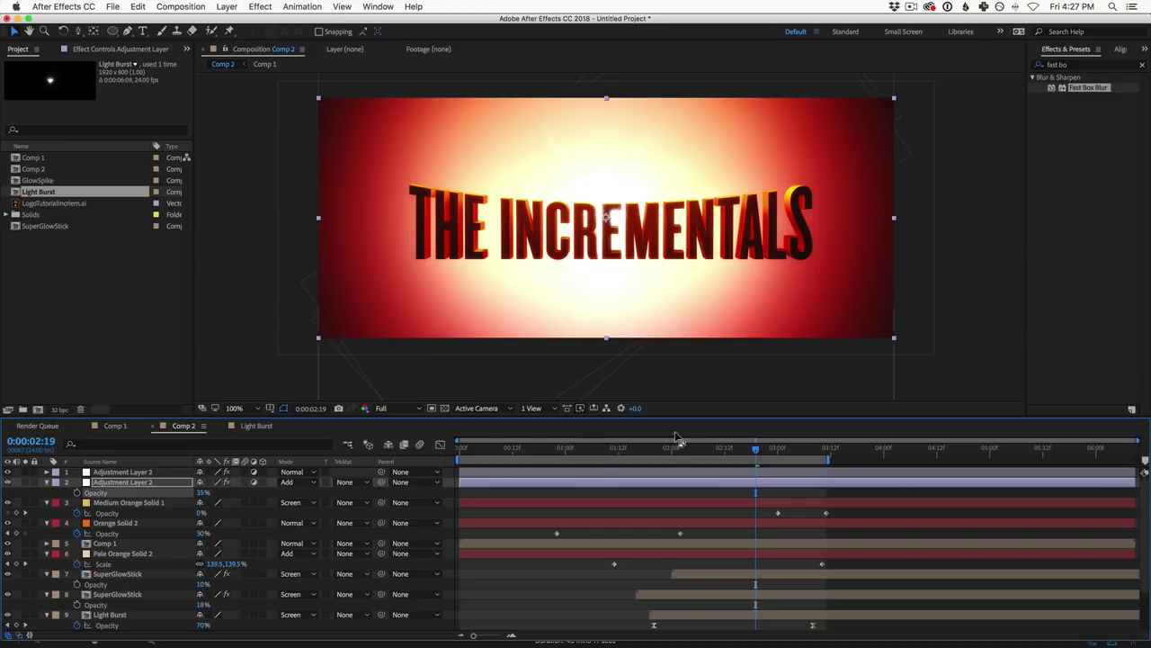
# Step: Apply CC Radial Fast Blur to the Comp 1 layer at 0:00:03:05 and set its Amount to 80
pyautogui.moveTo(718, 448); pyautogui.dragTo(801, 457)
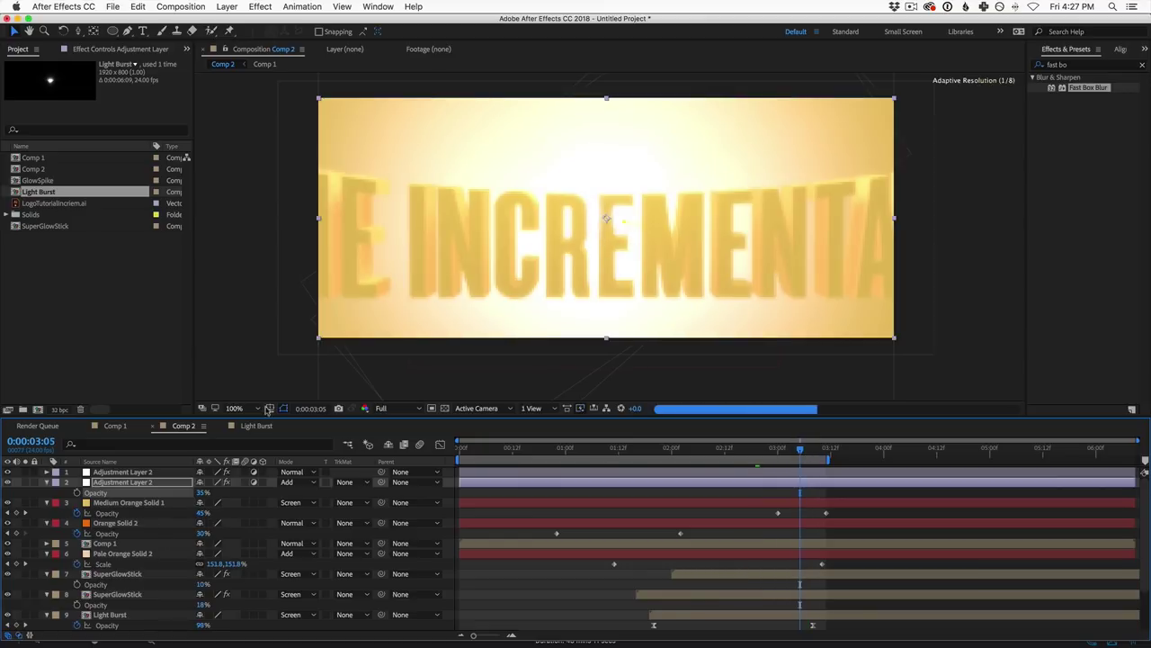
pyautogui.click(119, 546)
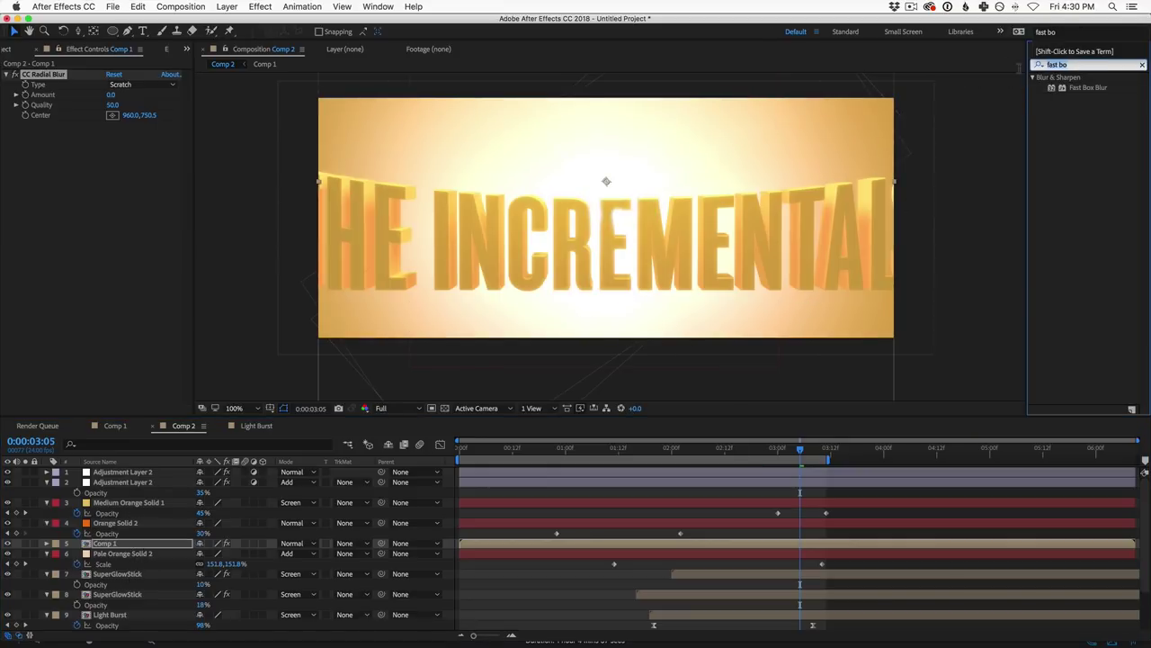
pyautogui.write('radi')
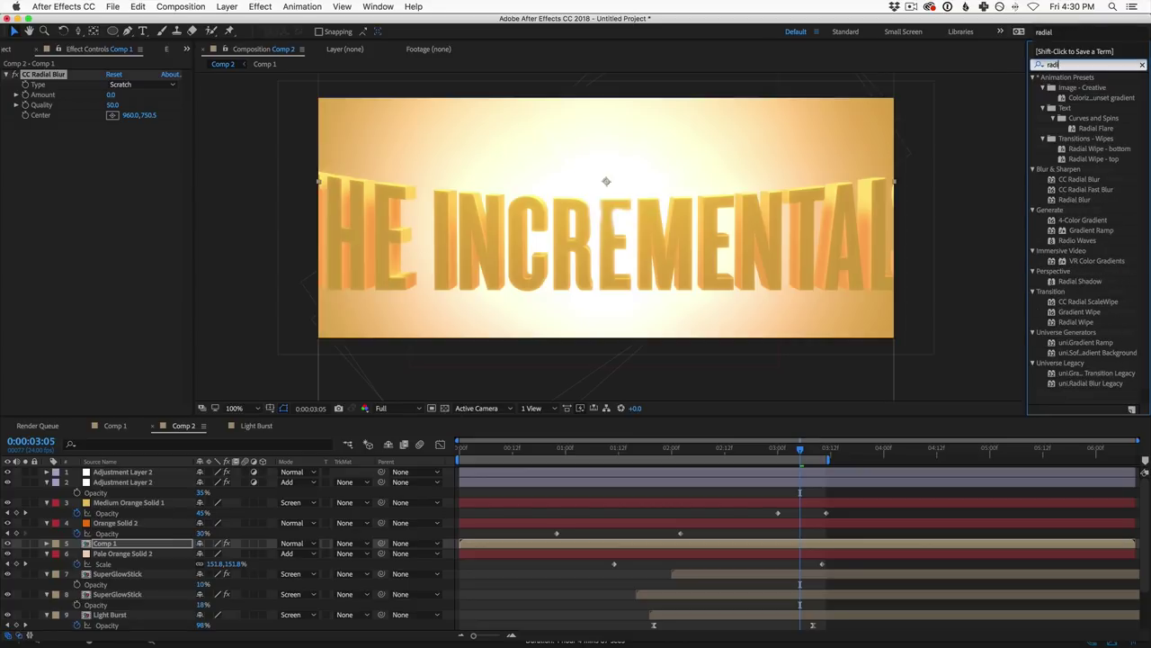
pyautogui.write('al')
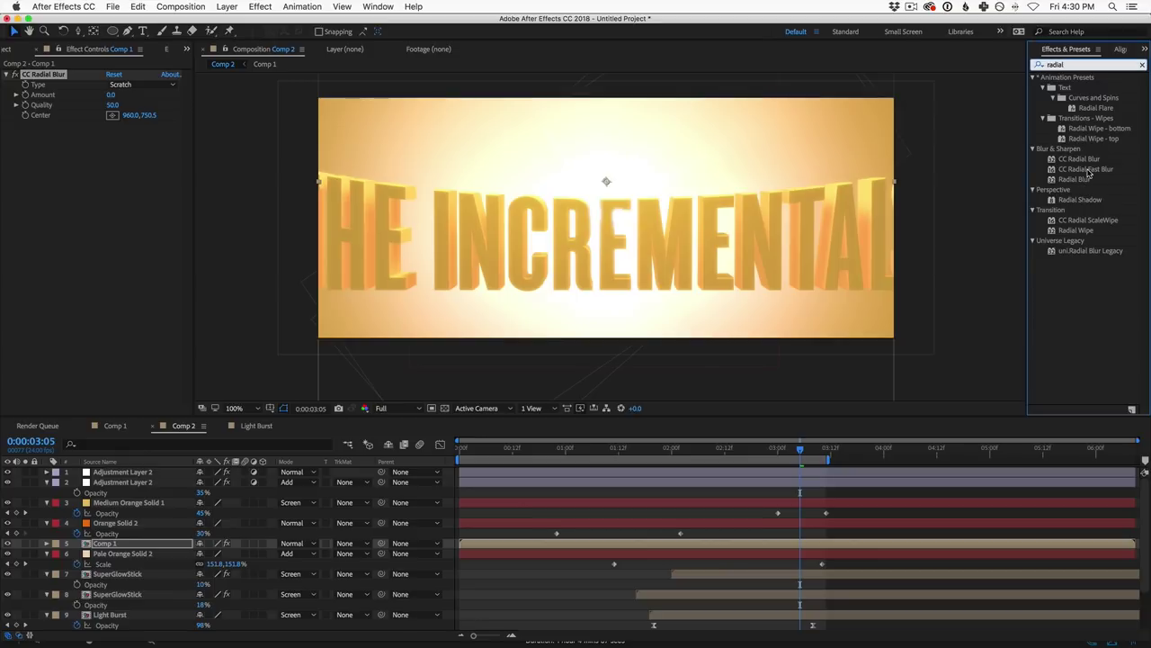
pyautogui.moveTo(1076, 171); pyautogui.dragTo(112, 546)
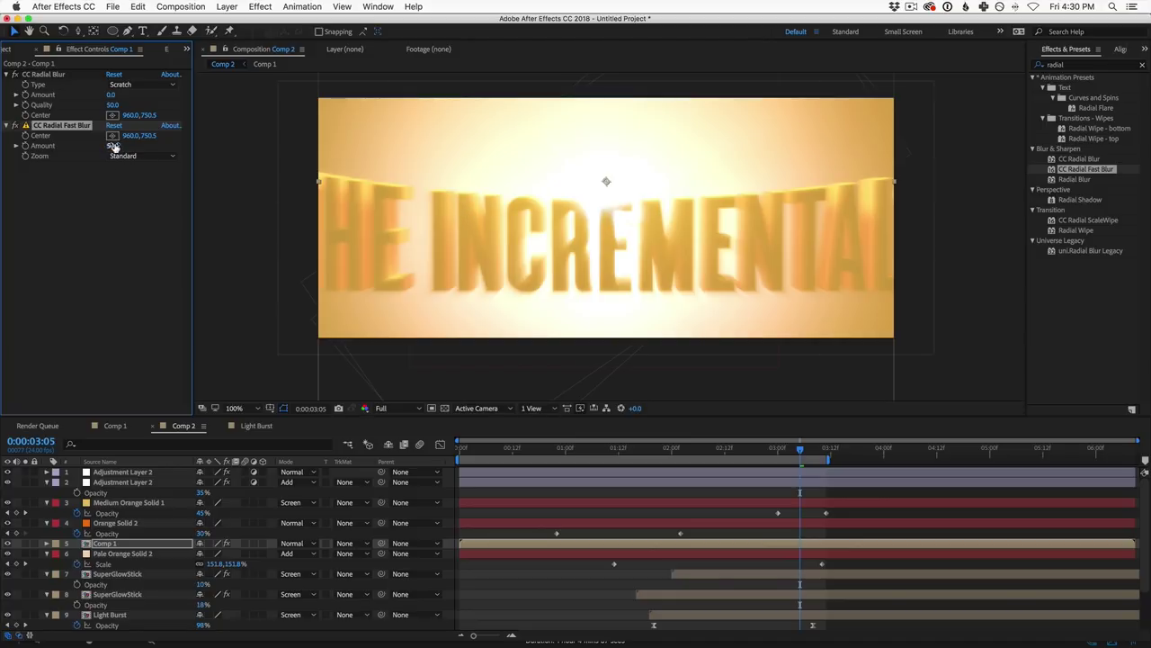
pyautogui.moveTo(113, 145)
pyautogui.mouseDown()
pyautogui.moveTo(180, 148)
pyautogui.moveTo(126, 153)
pyautogui.moveTo(137, 151)
pyautogui.mouseUp()
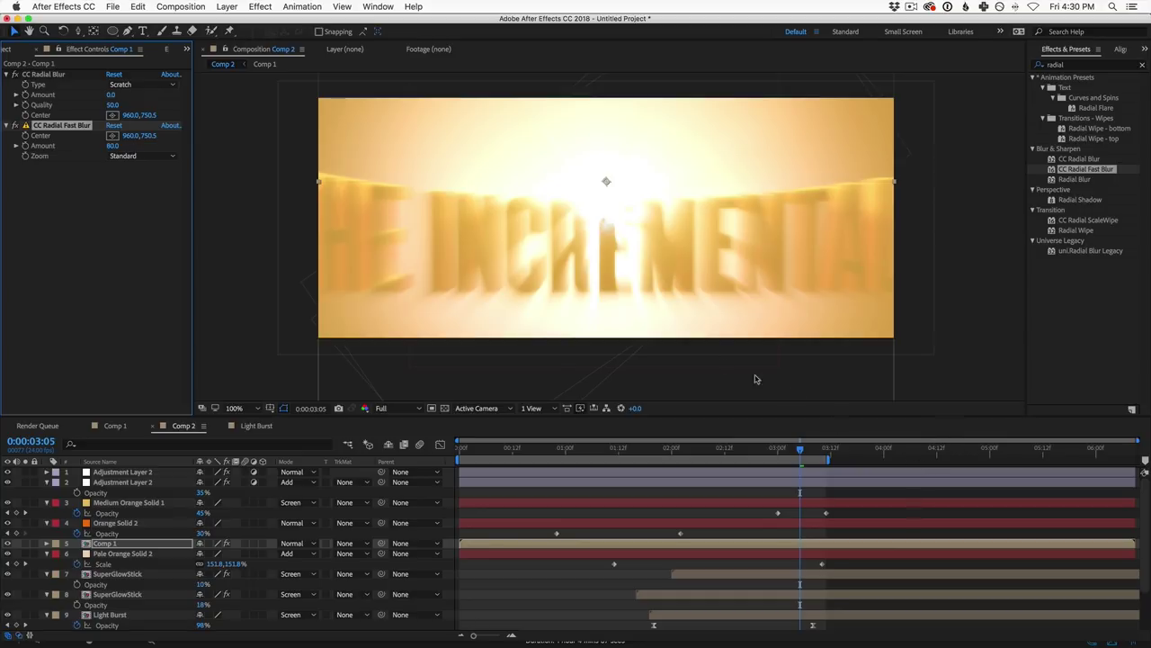
# Step: Keyframe the CC Radial Fast Blur Amount at 0 on the Comp 1 layer at 0:00:02:20
pyautogui.moveTo(800, 455); pyautogui.dragTo(760, 454)
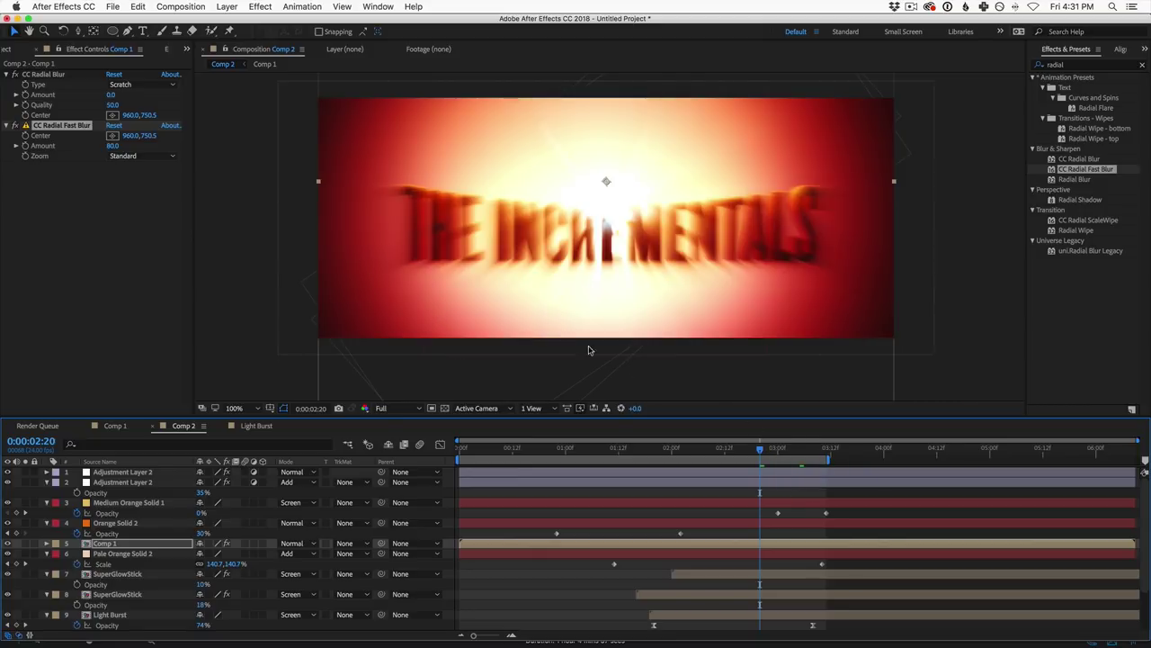
pyautogui.click(112, 146)
pyautogui.write('0')
pyautogui.press('Return')
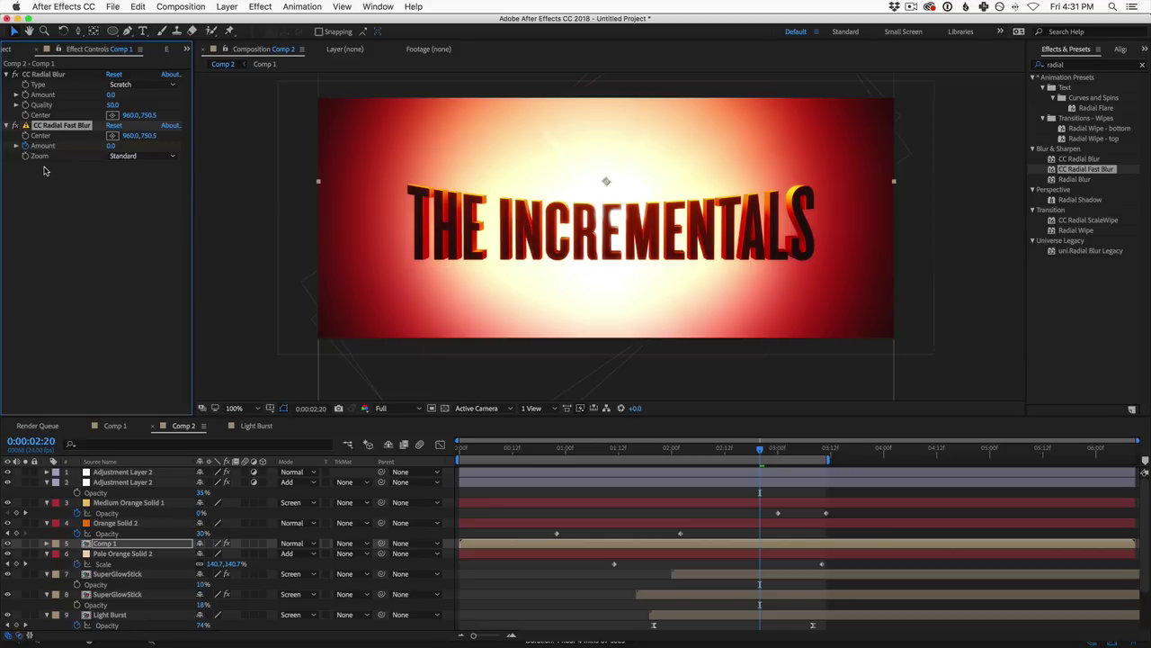
# Step: Set the CC Radial Fast Blur Amount to 50 at 0:00:03:08 to animate the blur on Comp 1
pyautogui.click(813, 452)
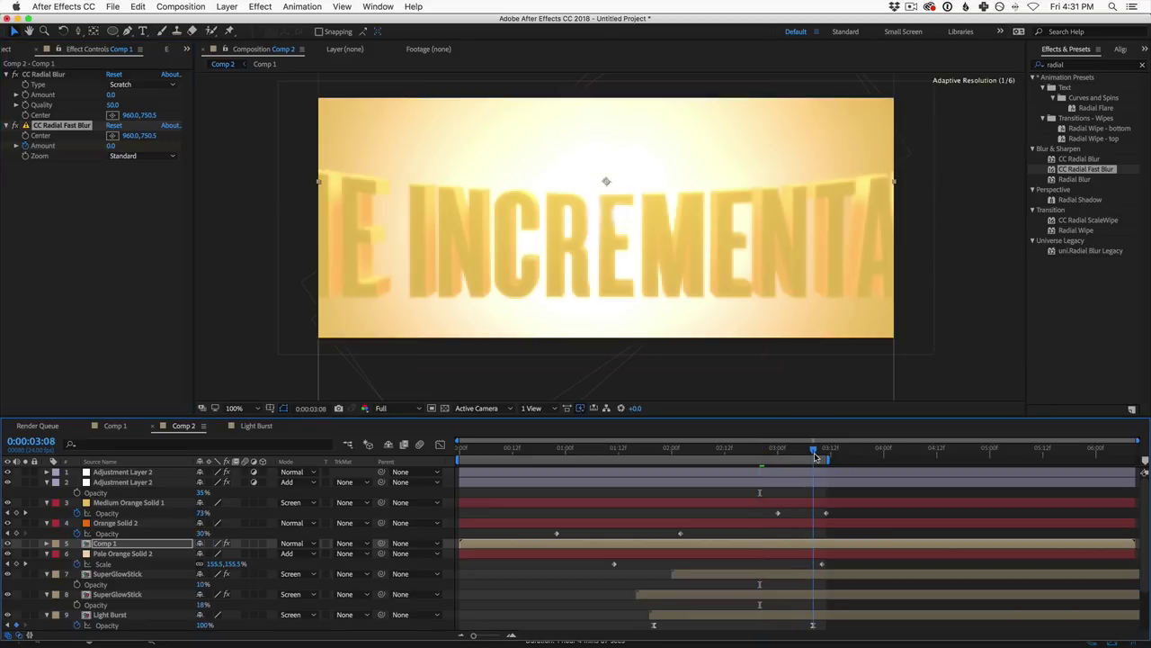
pyautogui.click(111, 146)
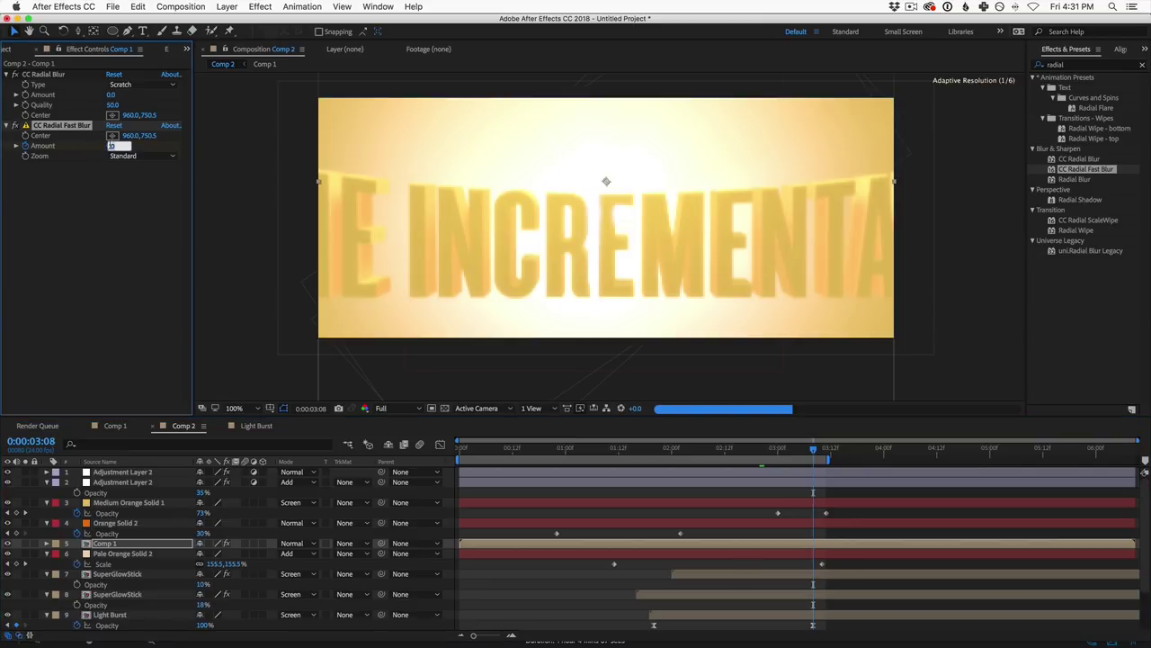
pyautogui.write('50')
pyautogui.press('Return')
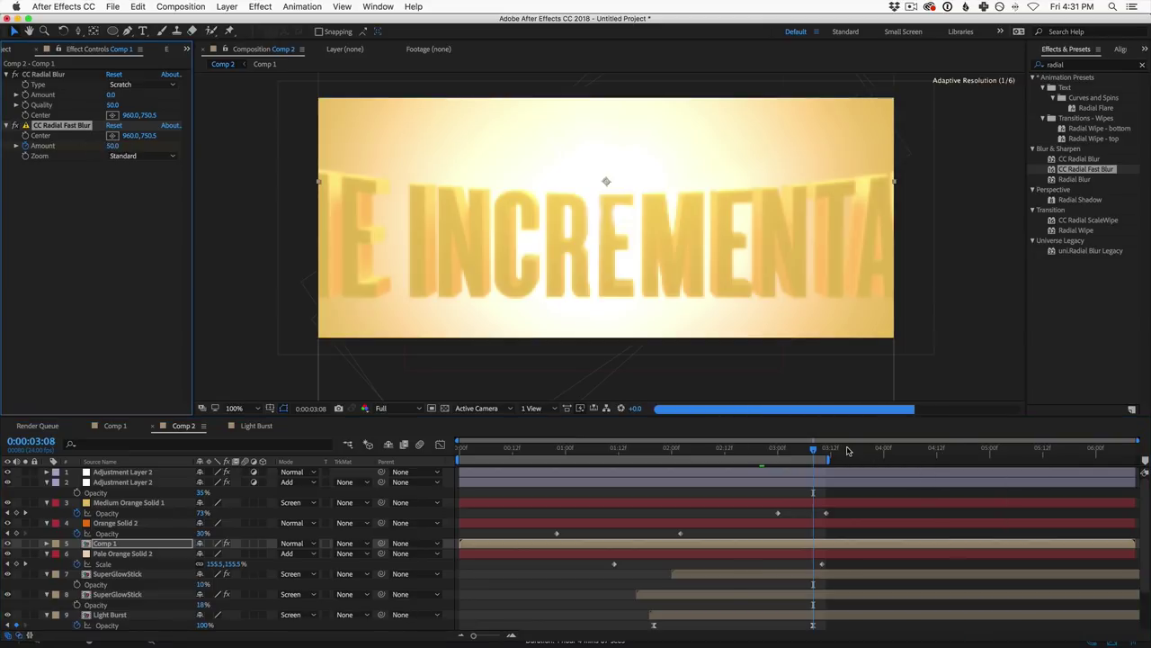
# Step: Set the composition preview resolution to Half and play back the title animation
pyautogui.click(393, 409)
pyautogui.click(396, 446)
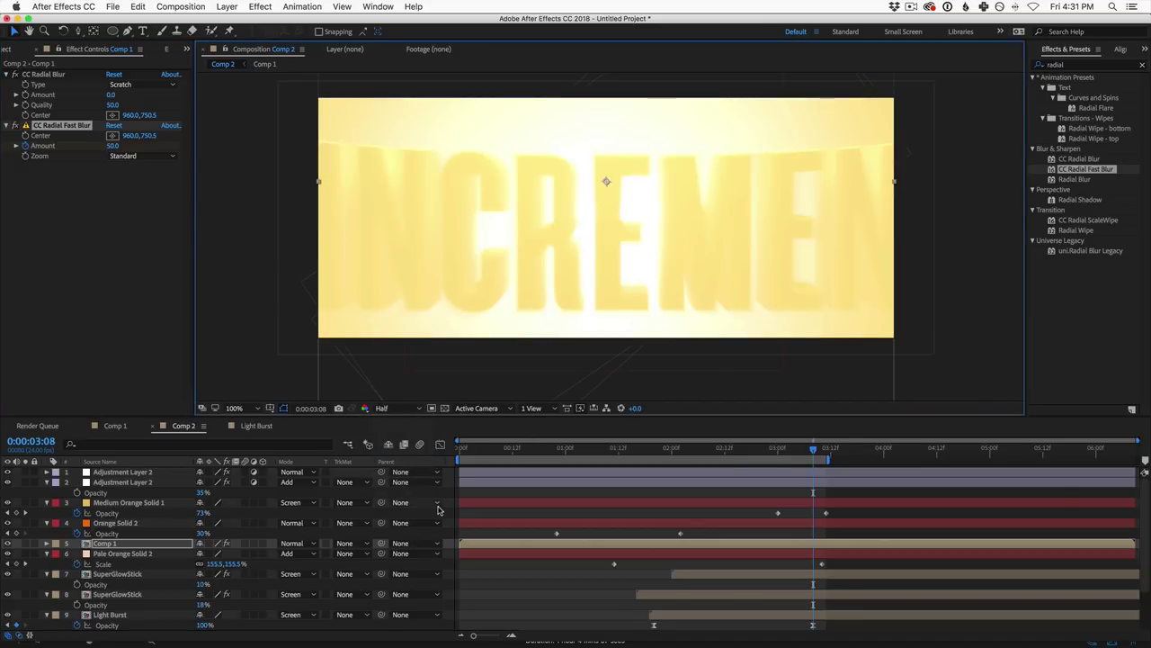
pyautogui.press('space')
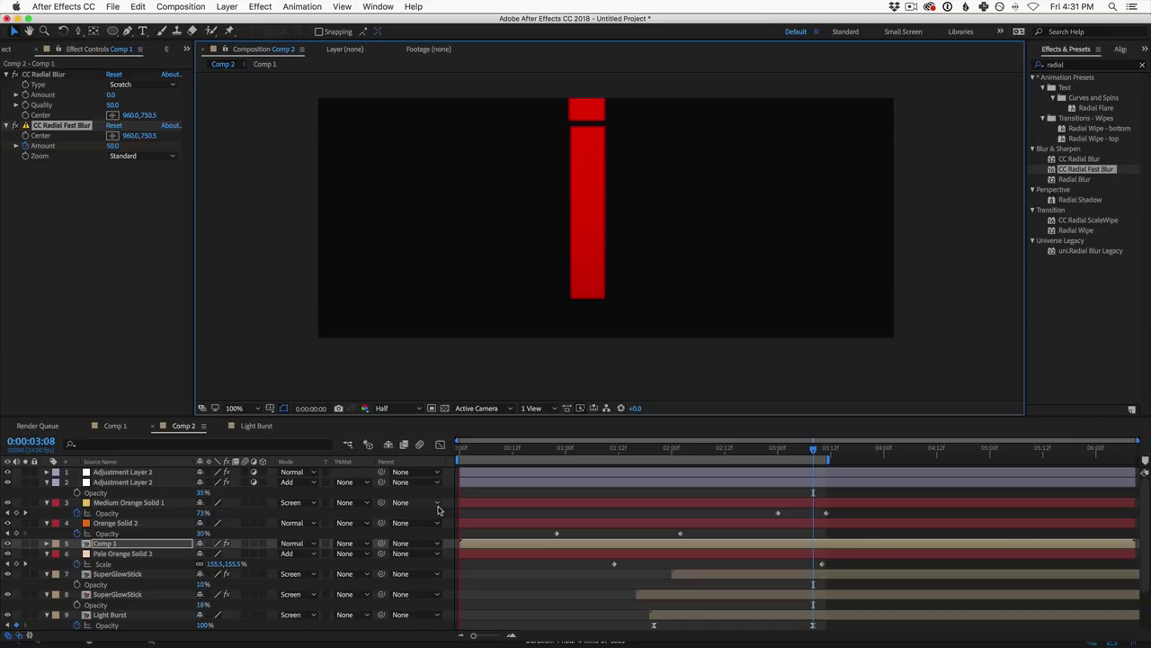